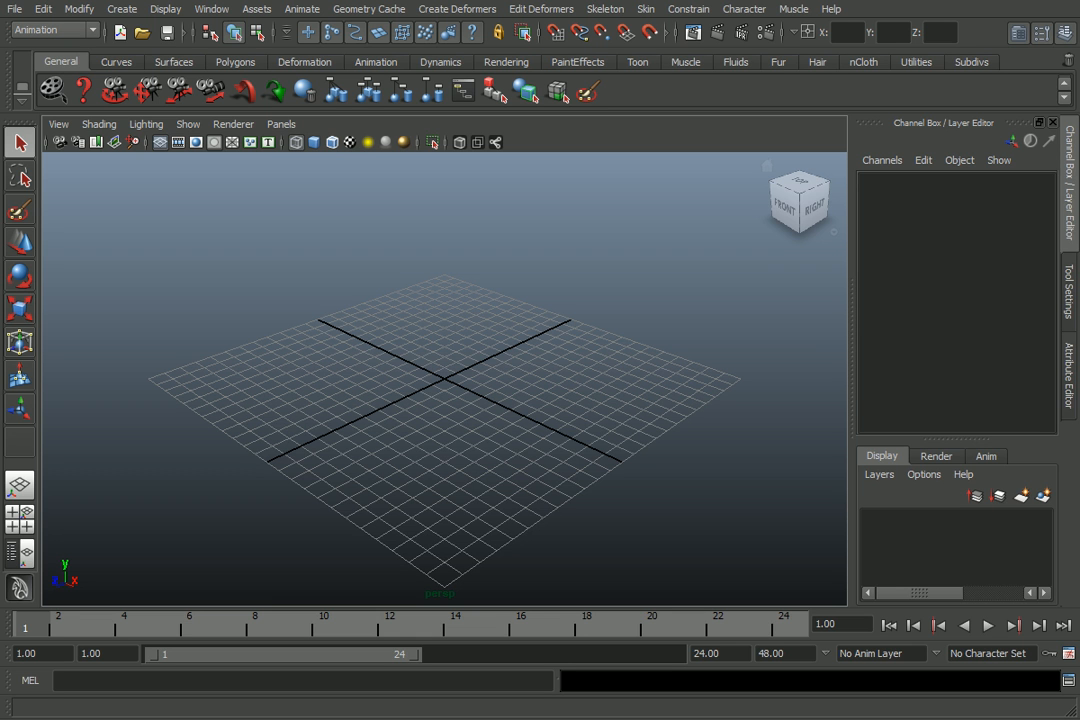
Look through the Documents > maya > 2011 folder in the file explorer to locate the prefs folder.
drag(1079, 182, 444, 184)
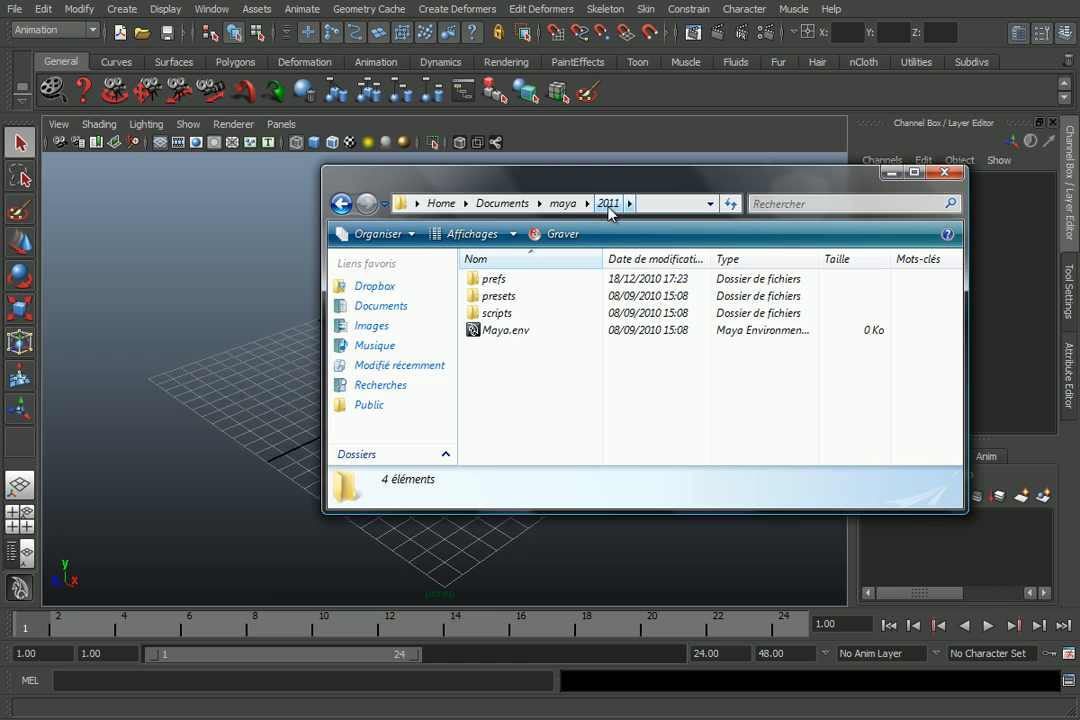
drag(614, 189, 349, 188)
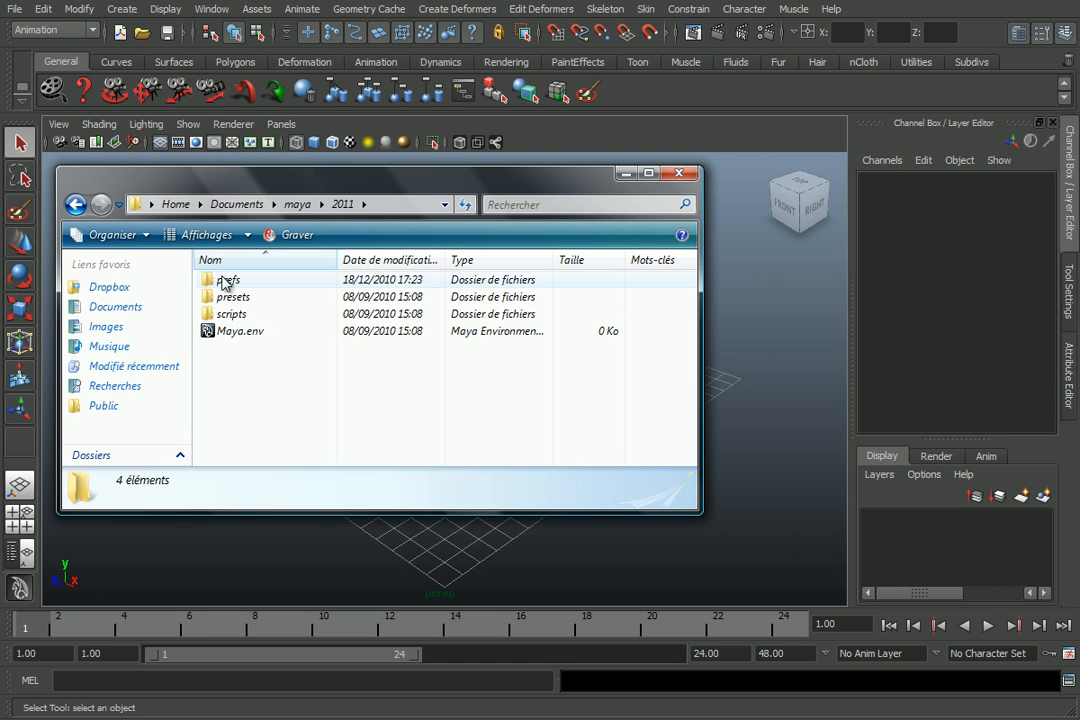
drag(135, 186, 1079, 230)
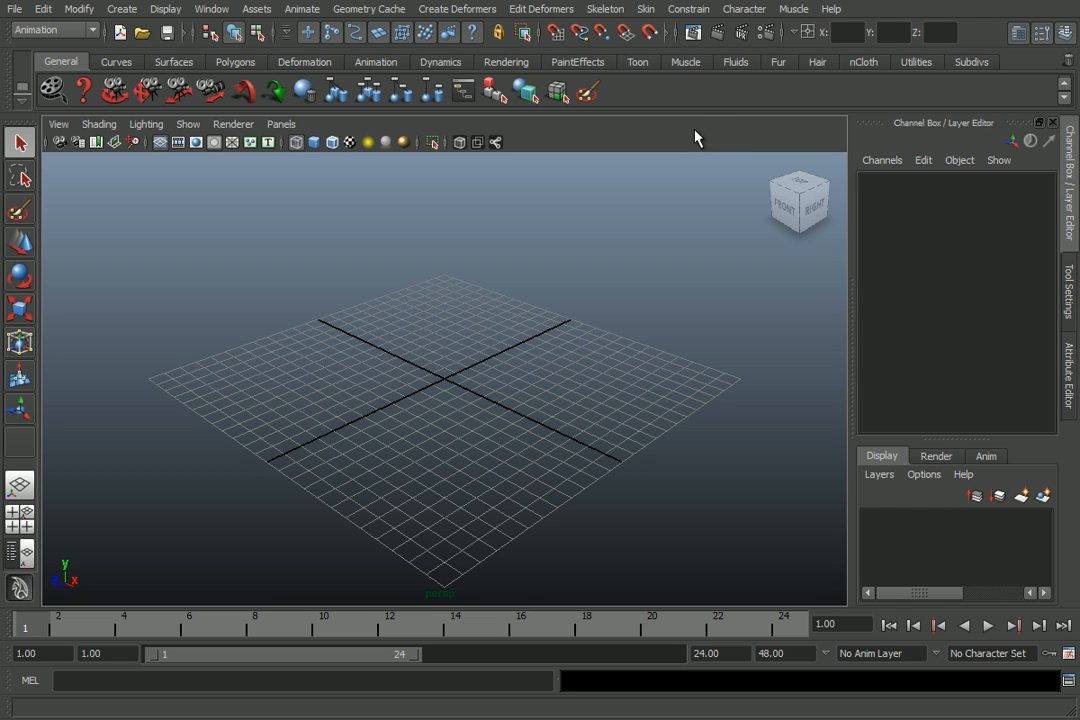
Open the Maya online help and search it for "Save preferences".
click(838, 11)
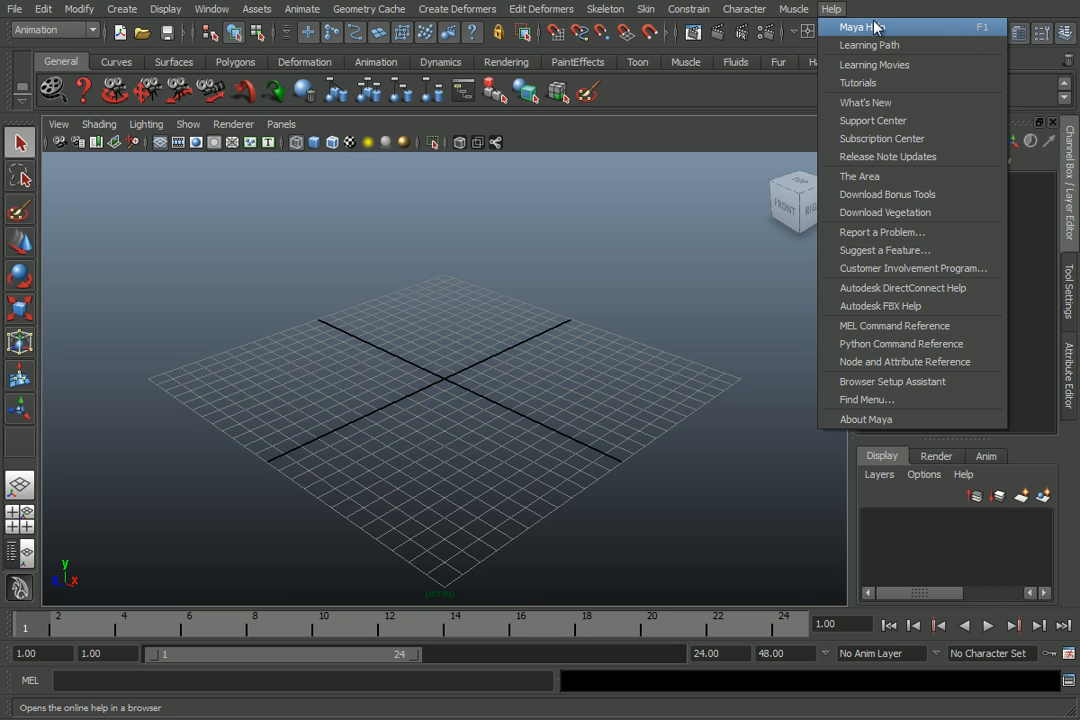
click(708, 718)
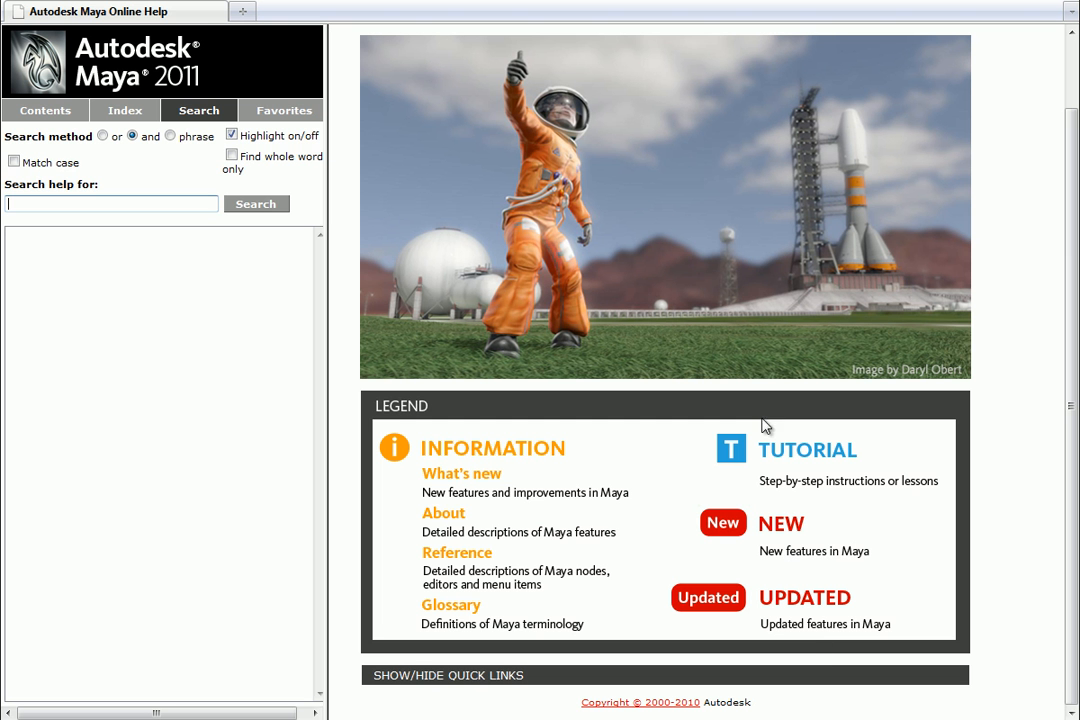
click(62, 110)
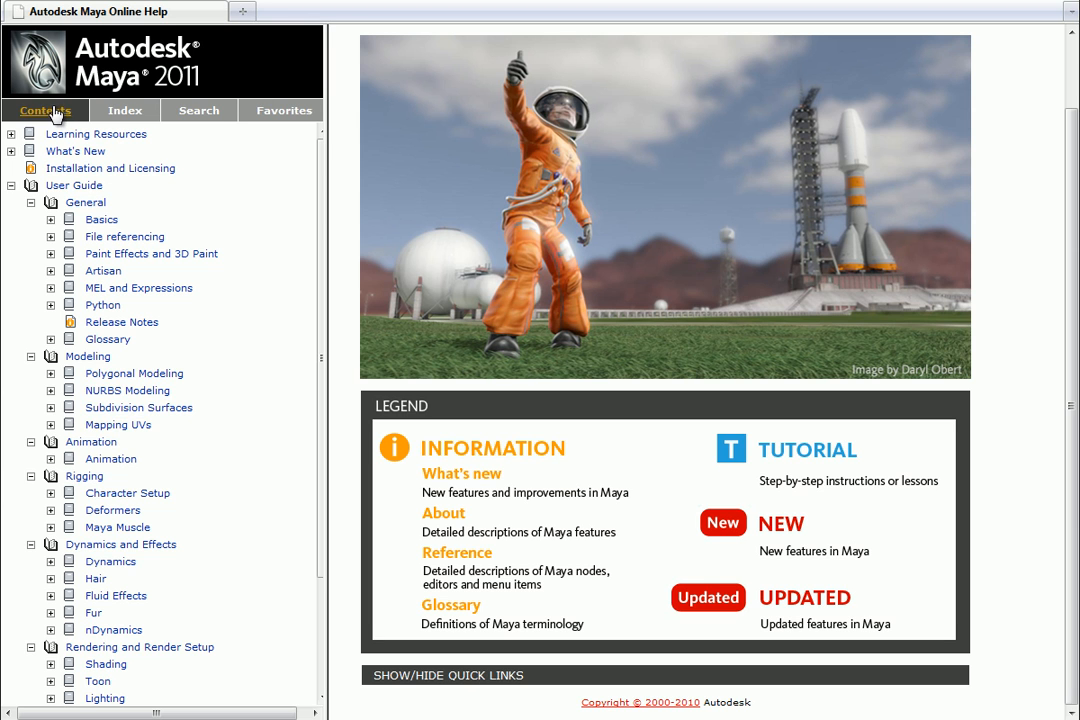
click(201, 117)
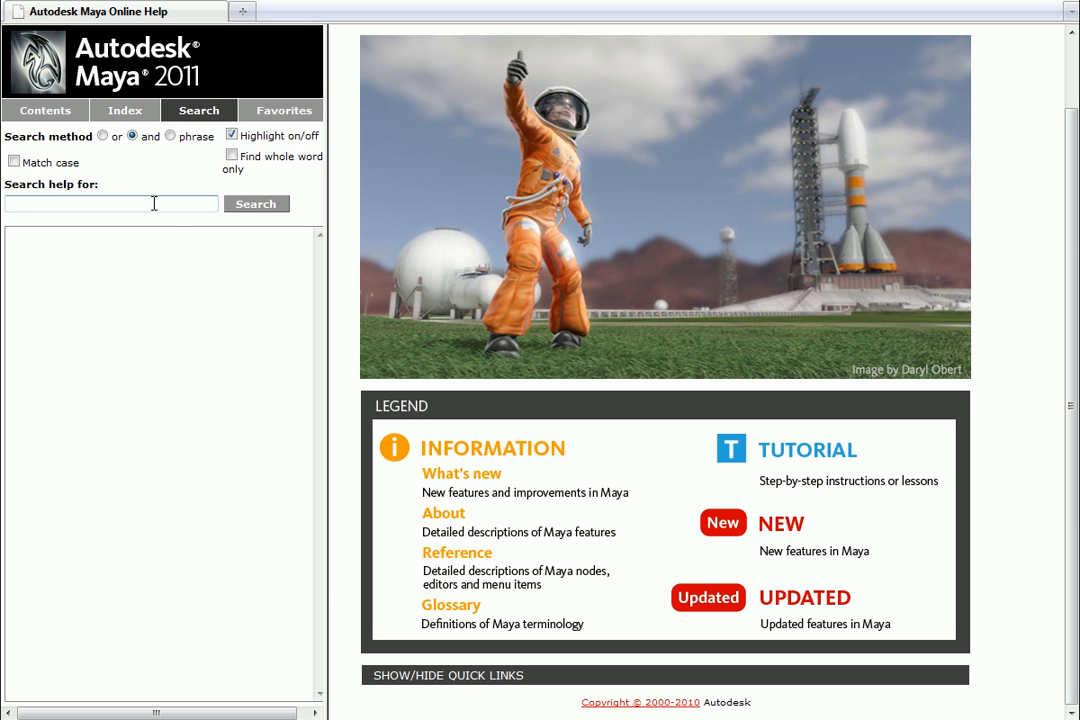
text(Save preferences)
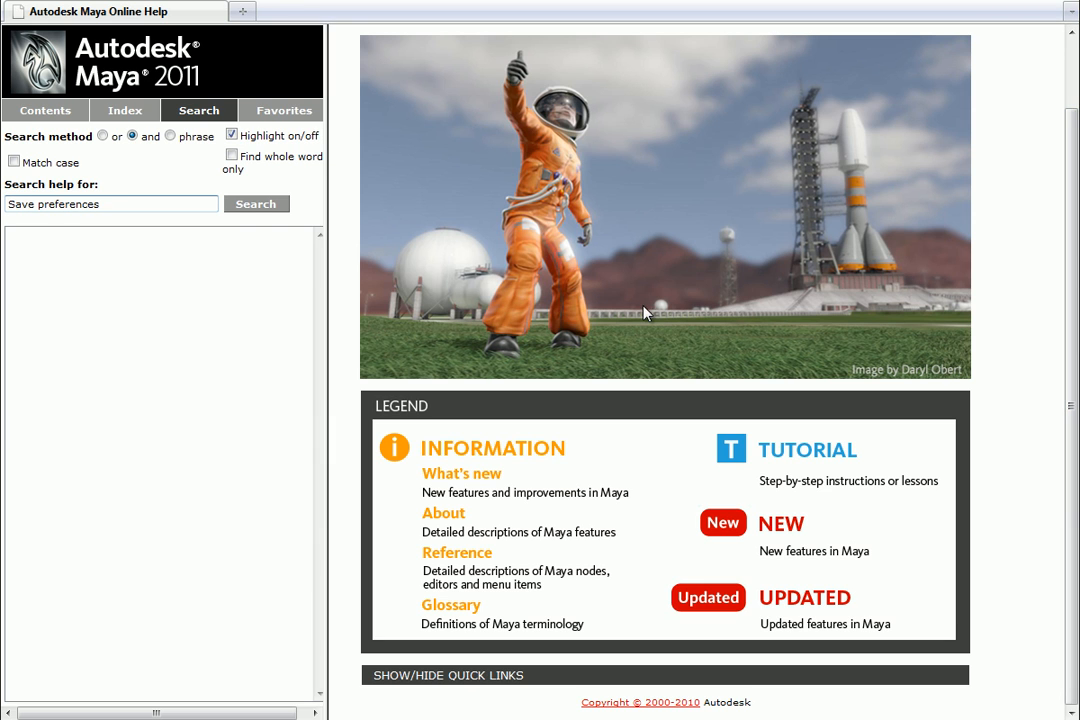
click(257, 204)
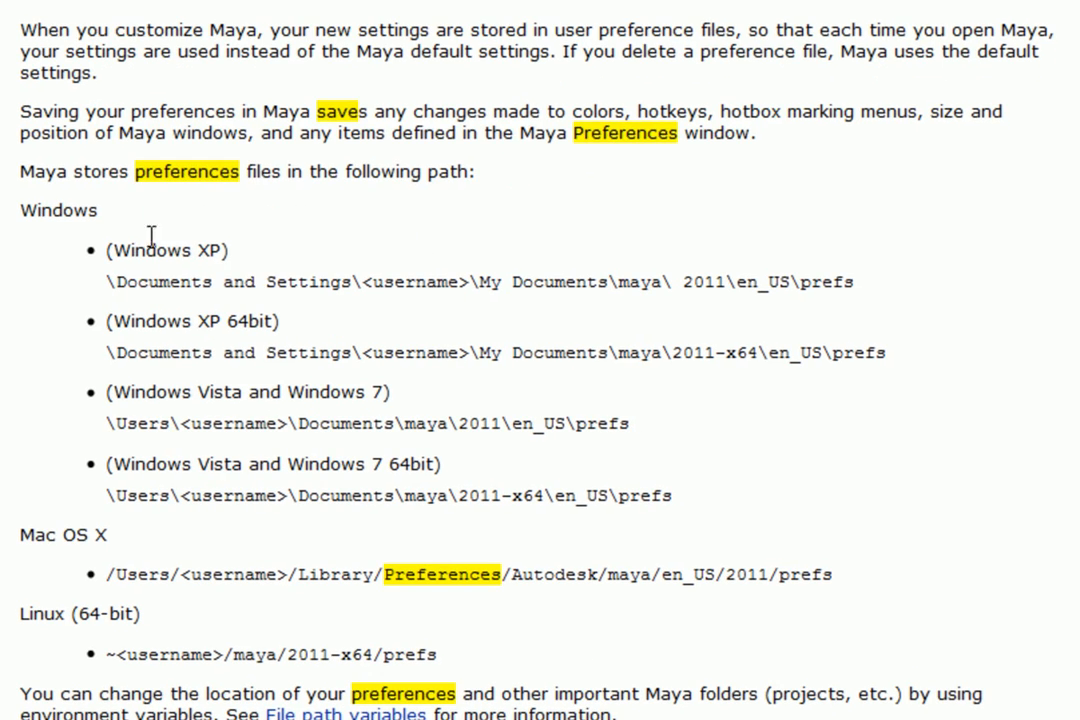
Examine the help article for the preferences folder paths on each operating system and the instructions for saving preferences.
drag(106, 282, 795, 299)
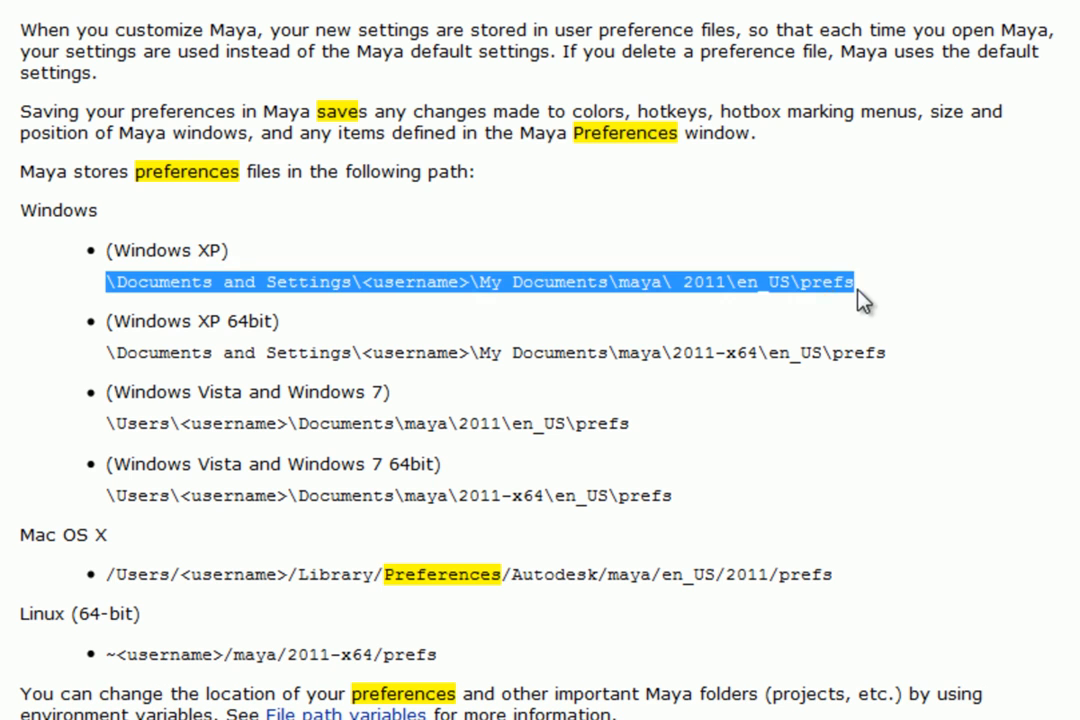
click(812, 280)
double_click(640, 282)
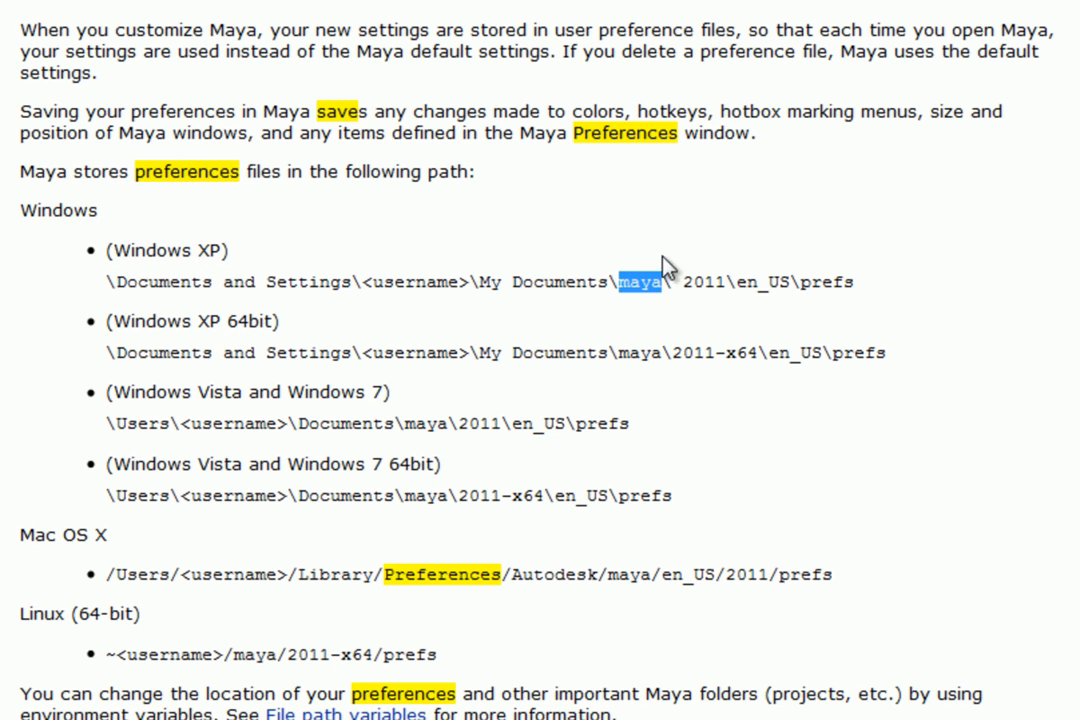
double_click(827, 282)
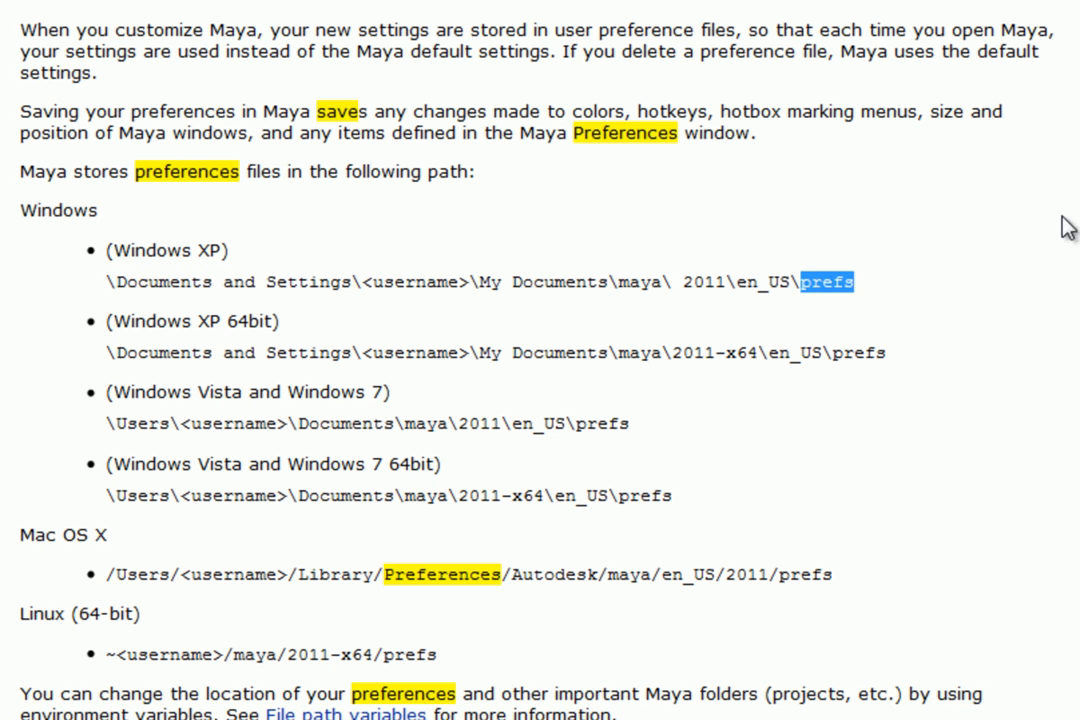
scroll(540, 360, down, 3)
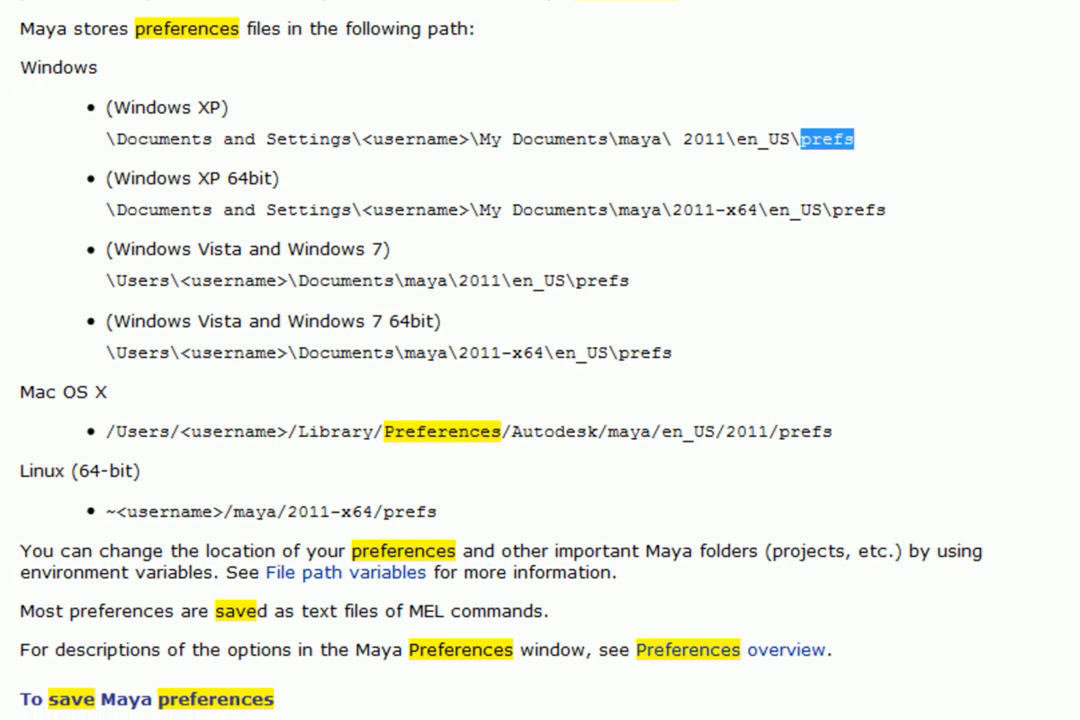
scroll(540, 360, down, 3)
drag(838, 293, 98, 300)
drag(28, 330, 214, 332)
click(437, 355)
scroll(437, 355, up, 5)
drag(74, 185, 99, 186)
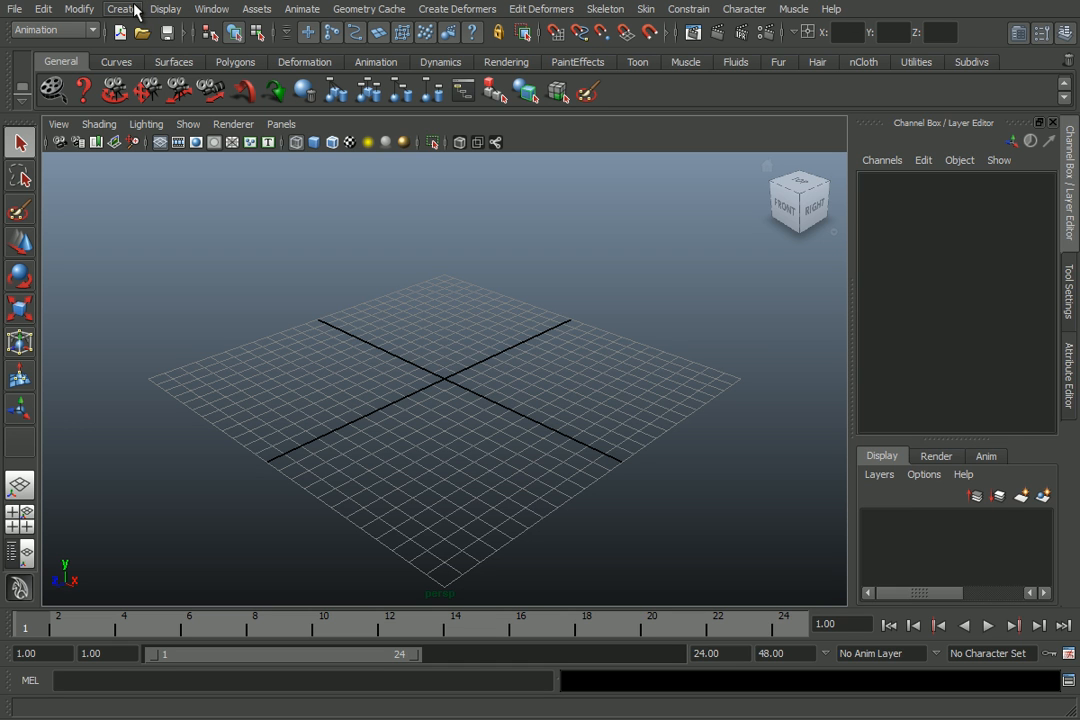
click(43, 9)
click(82, 10)
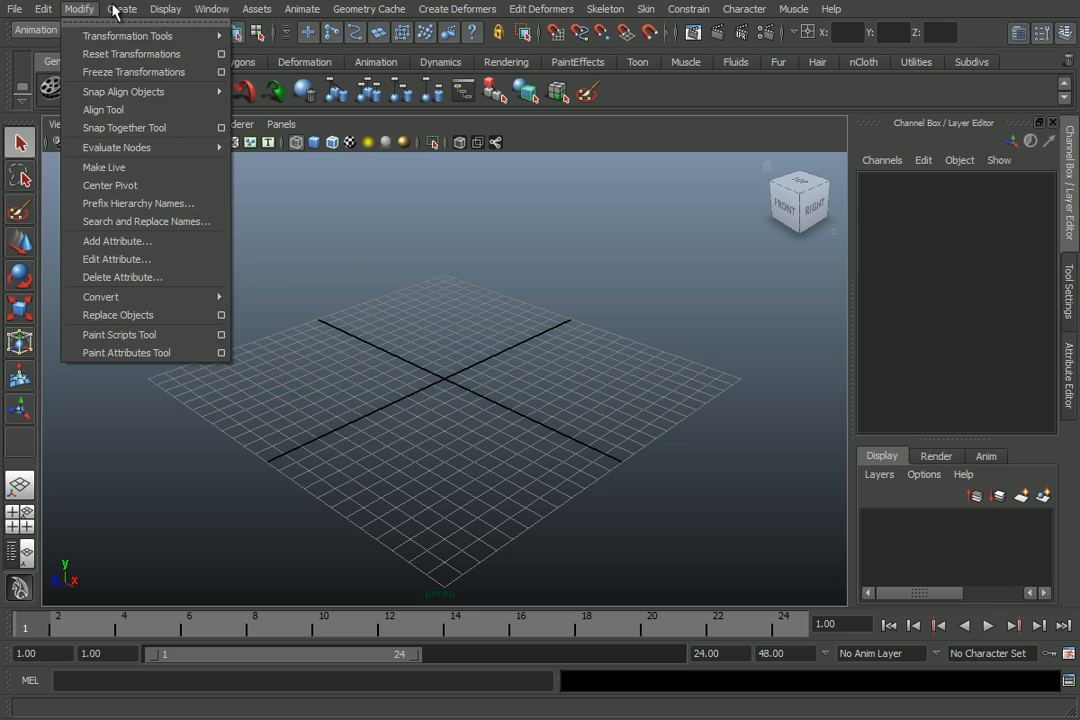
click(122, 9)
click(303, 9)
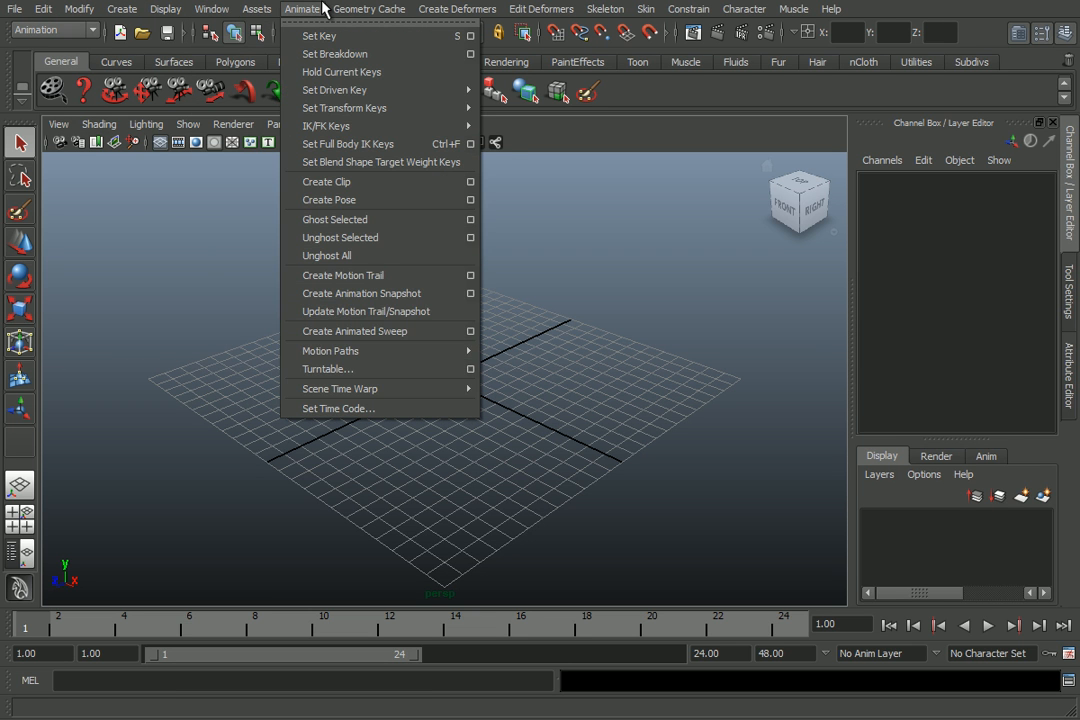
Start a new project and name it MyFirstProject.
mouse_move(14, 10)
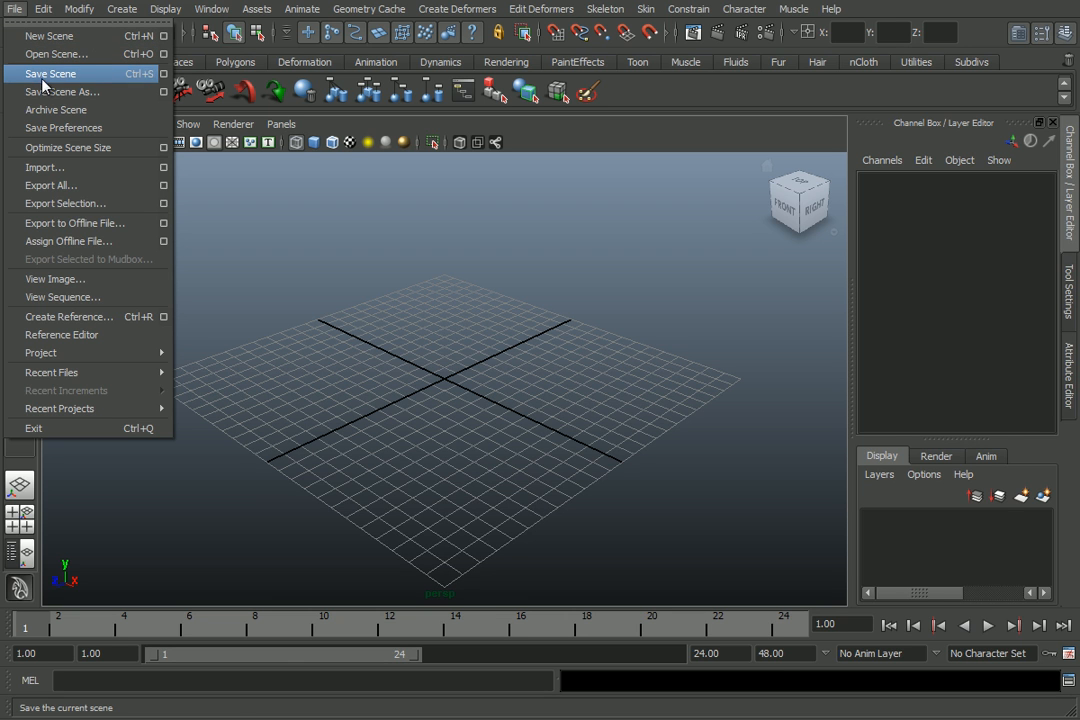
mouse_move(75, 357)
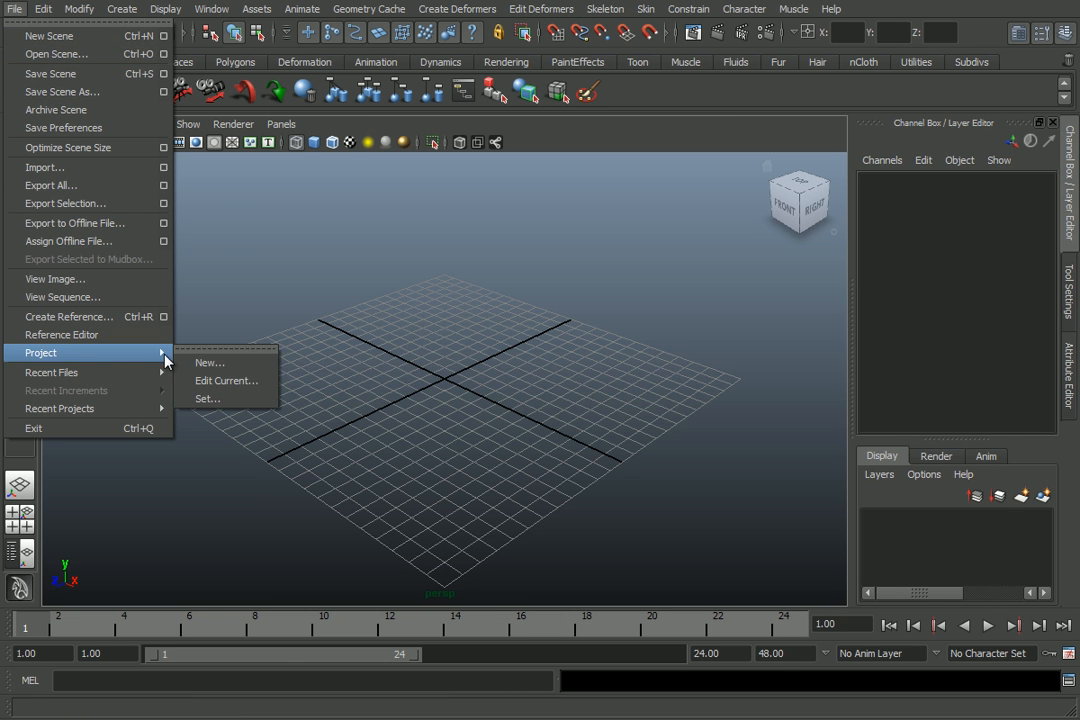
click(190, 363)
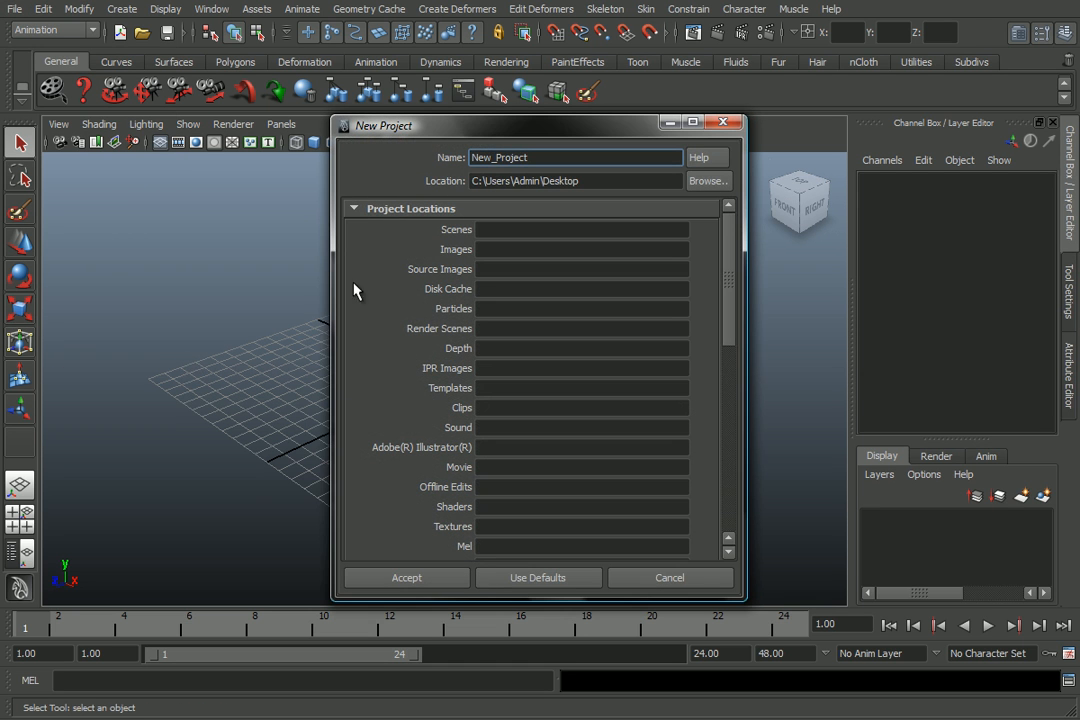
drag(435, 126, 165, 113)
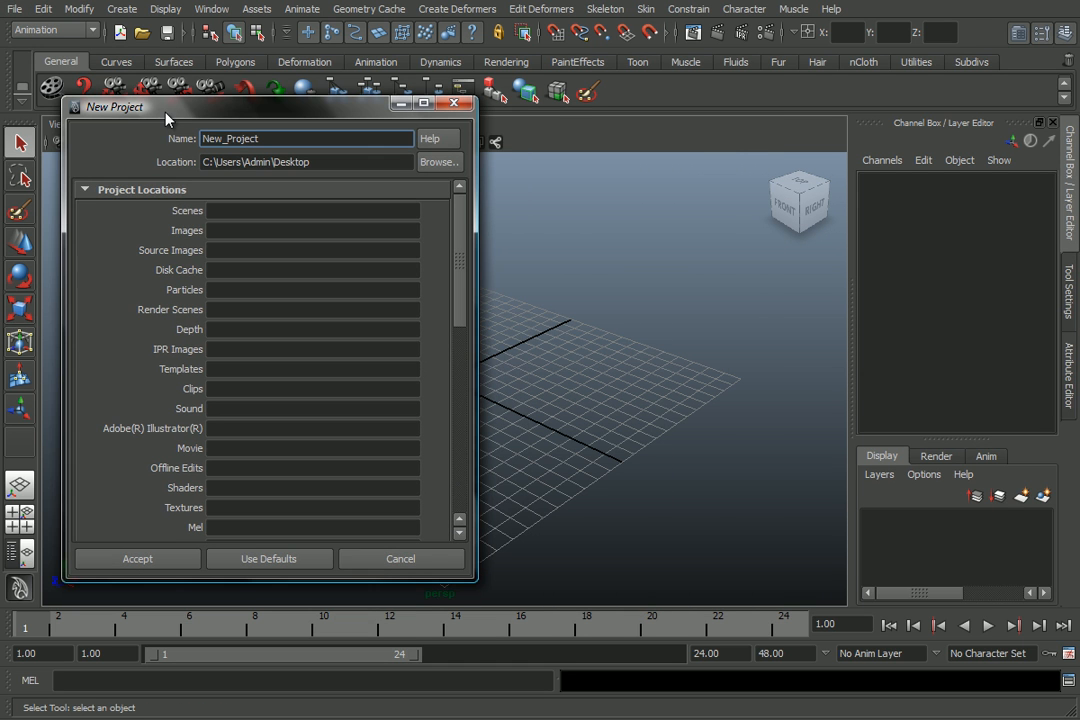
drag(357, 140, 196, 140)
text(MyFirstProject)
drag(342, 136, 142, 131)
click(399, 133)
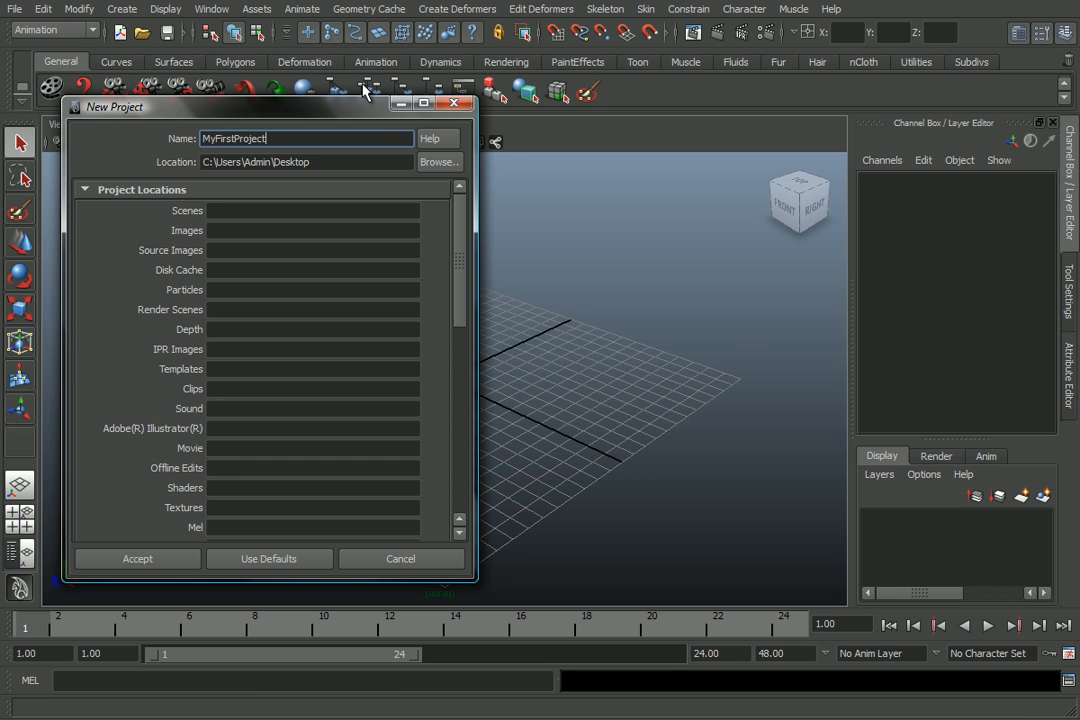
drag(318, 111, 315, 83)
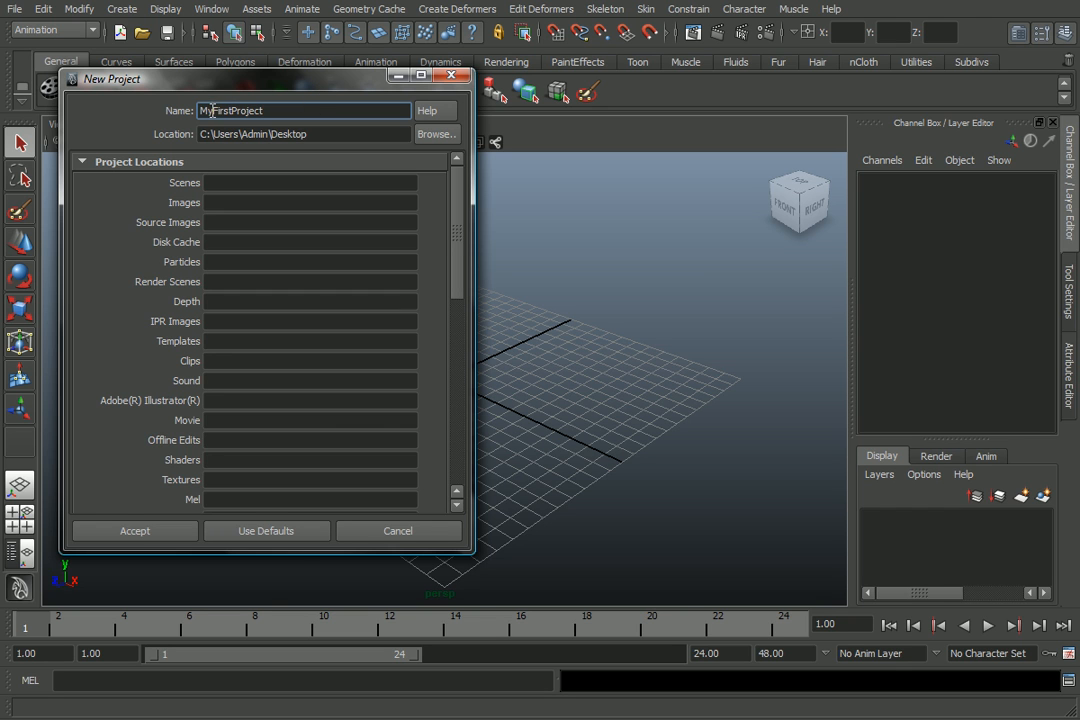
double_click(280, 107)
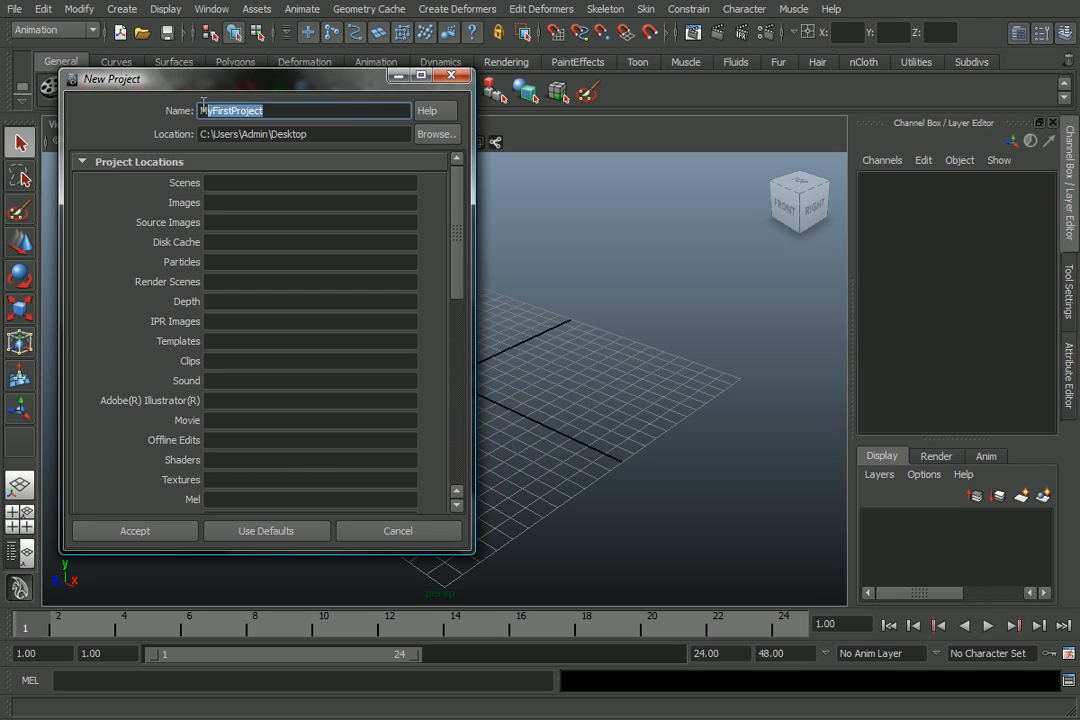
Enter "scenes" as the Scenes location and "images" as the Images location of the new project.
click(218, 183)
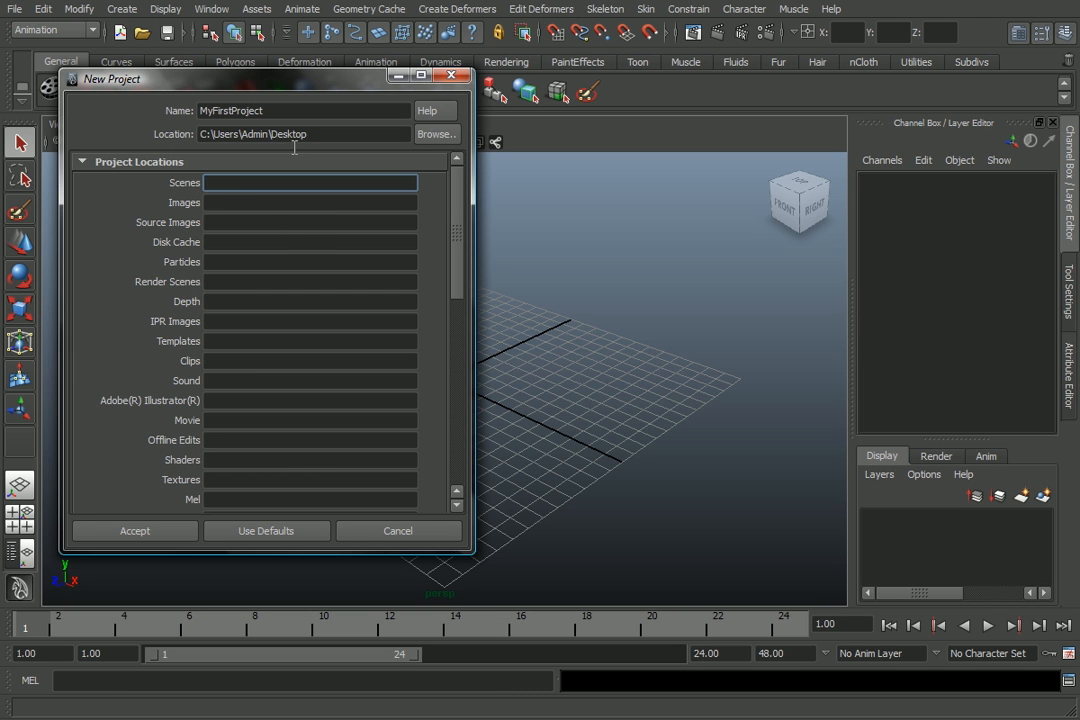
scroll(300, 227, down, 8)
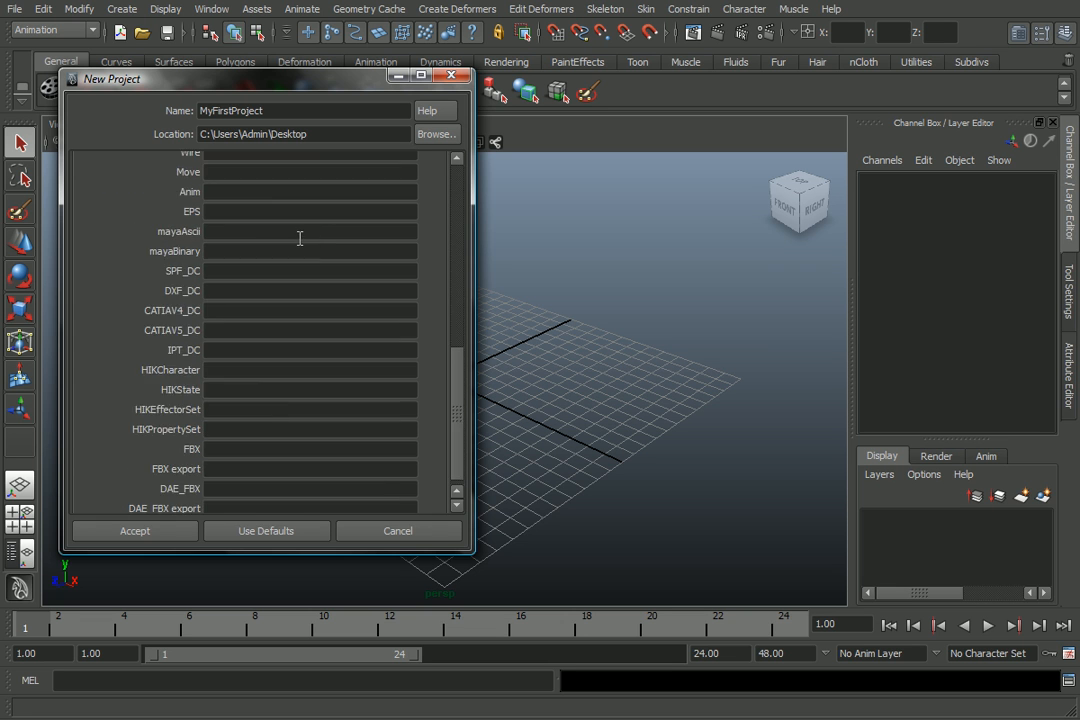
scroll(296, 236, up, 7)
scroll(211, 207, up, 1)
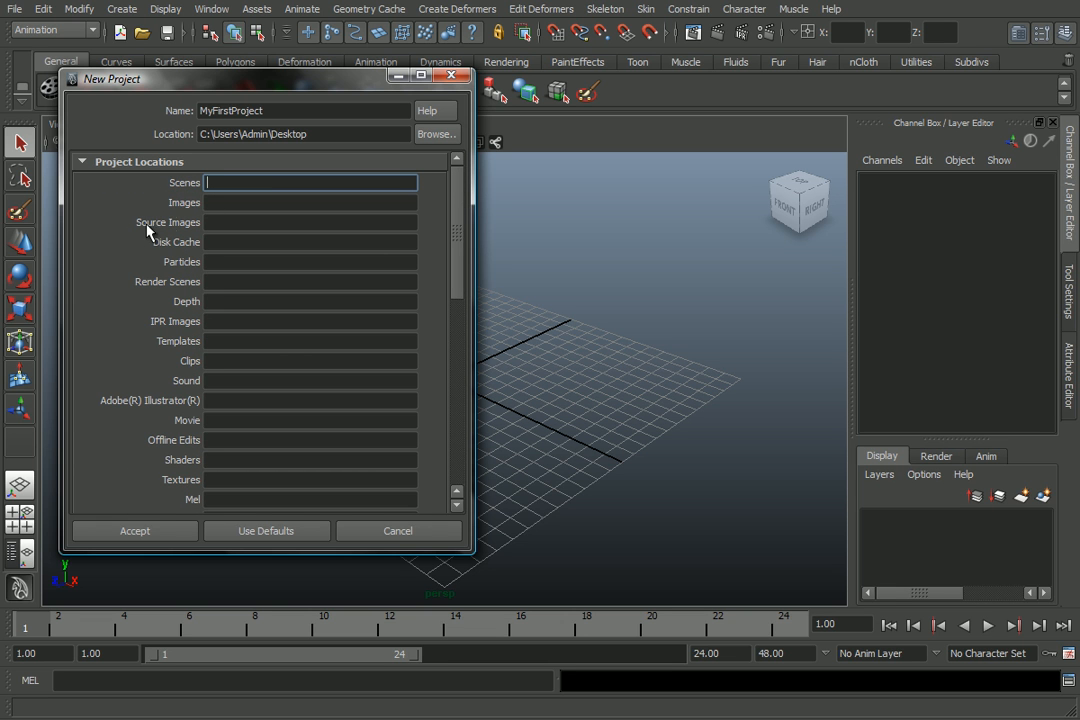
text(scenes)
key(Tab)
text(images)
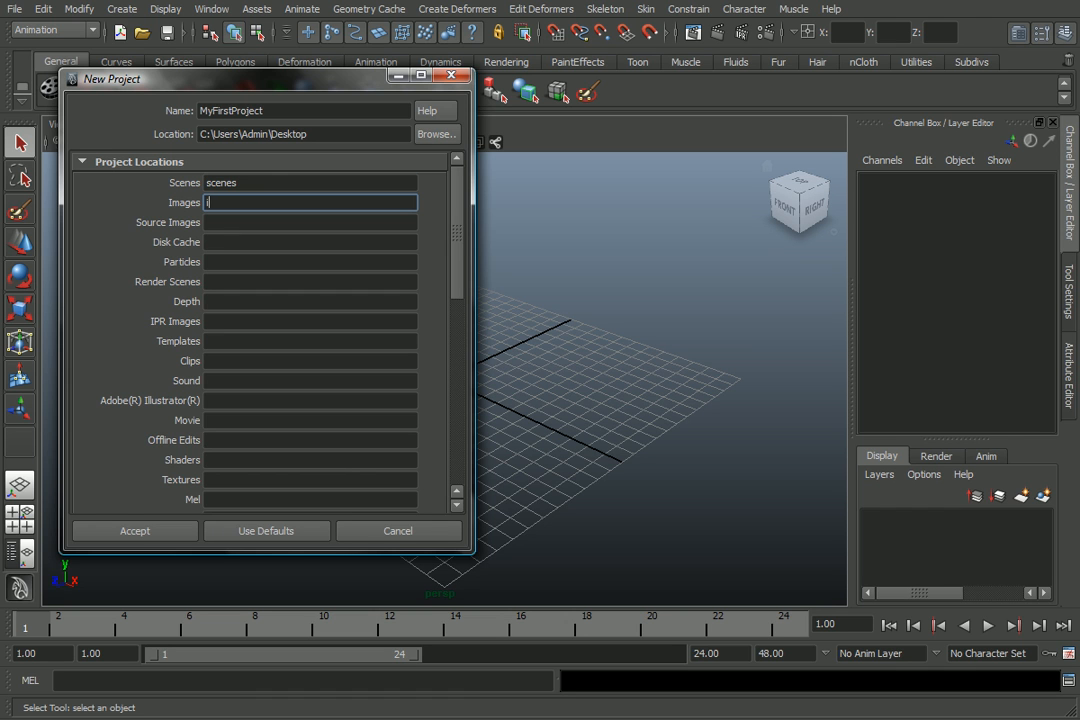
key(Tab)
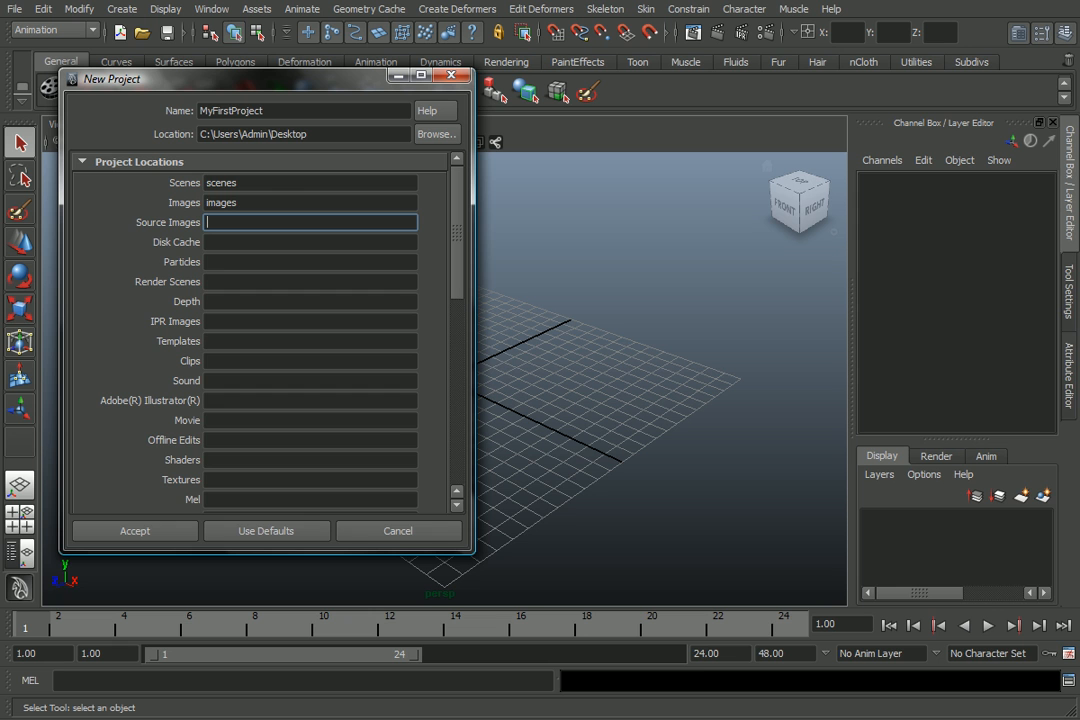
Fill all project locations with the default folder names, and close the new project settings without accepting them.
click(281, 533)
scroll(315, 410, down, 10)
scroll(321, 404, up, 10)
drag(272, 80, 259, 140)
double_click(260, 159)
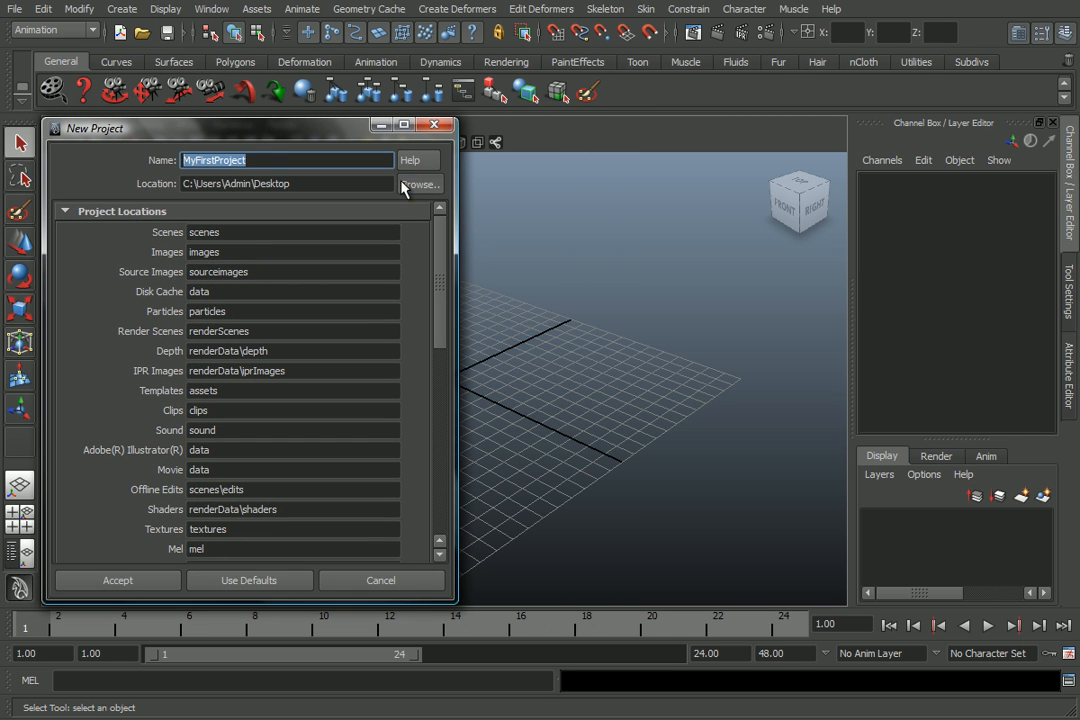
drag(319, 184, 72, 183)
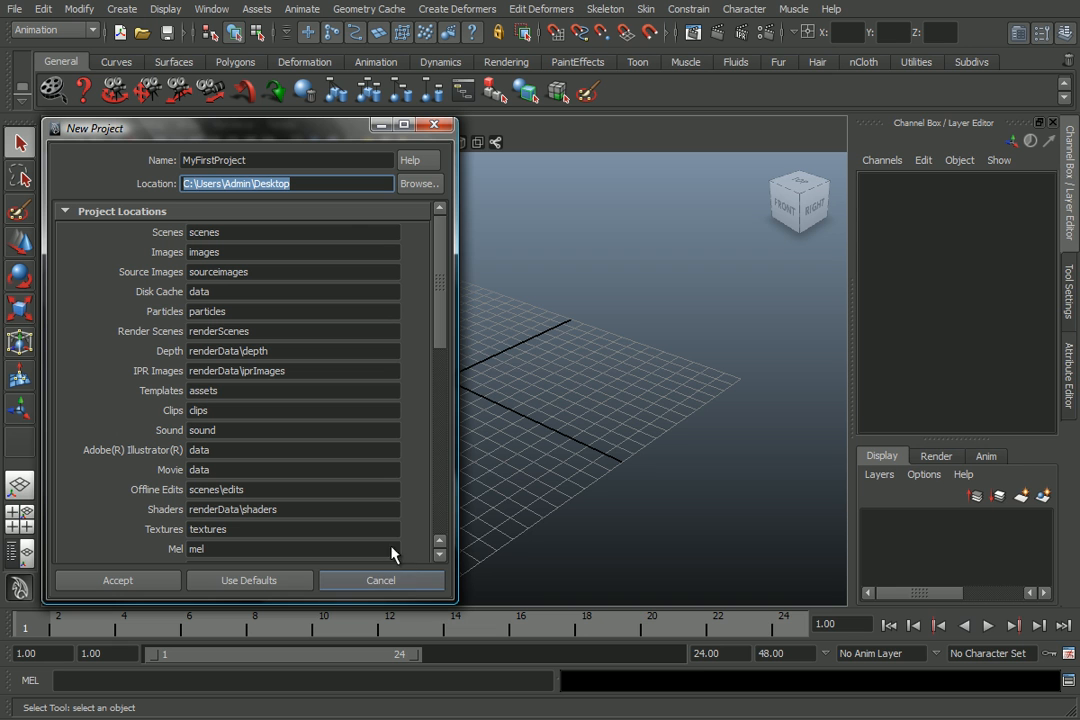
click(380, 580)
Start saving the scene in the project's scenes folder with Maya ASCII as the file type, and cancel the save.
click(15, 9)
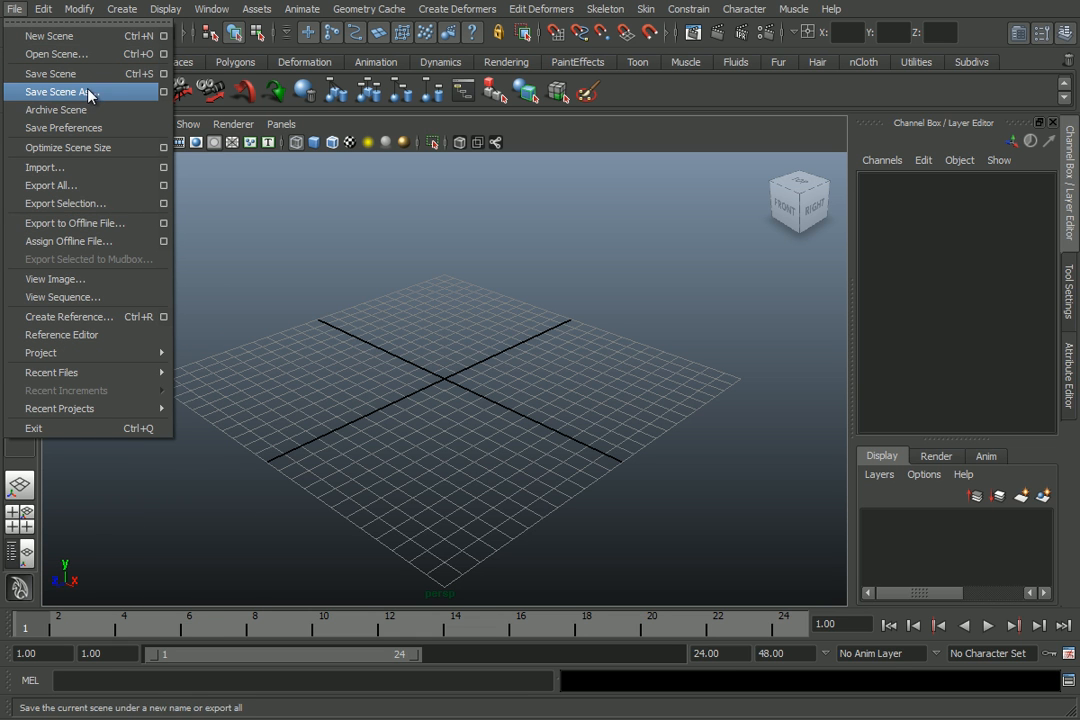
click(89, 80)
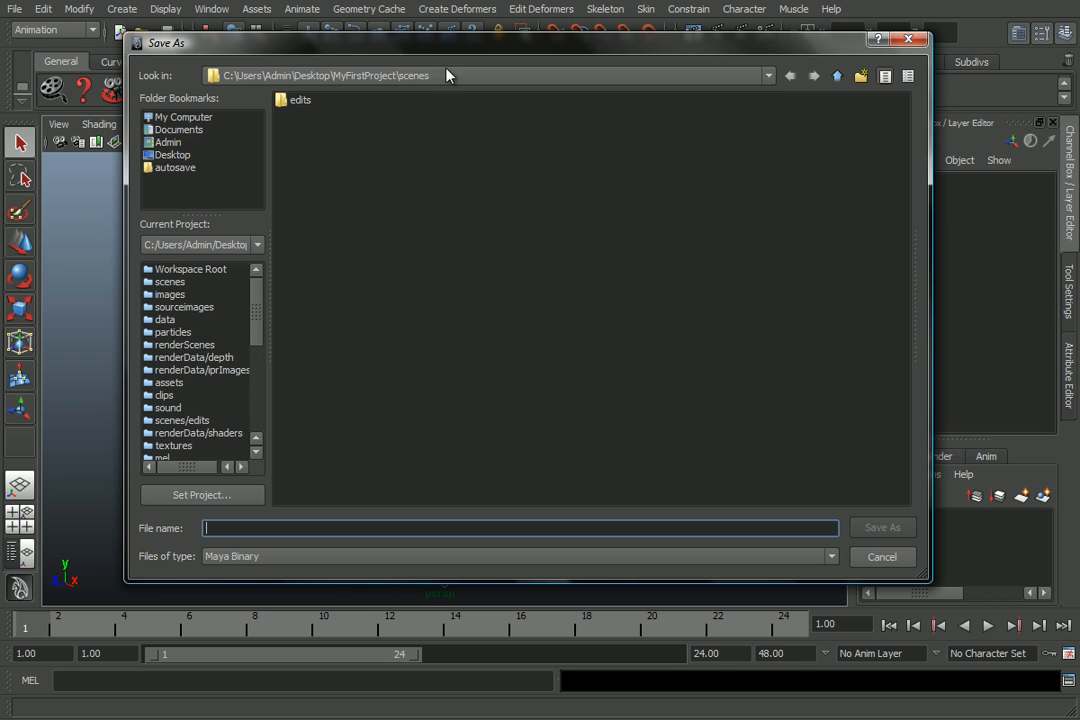
drag(432, 48, 314, 22)
click(321, 529)
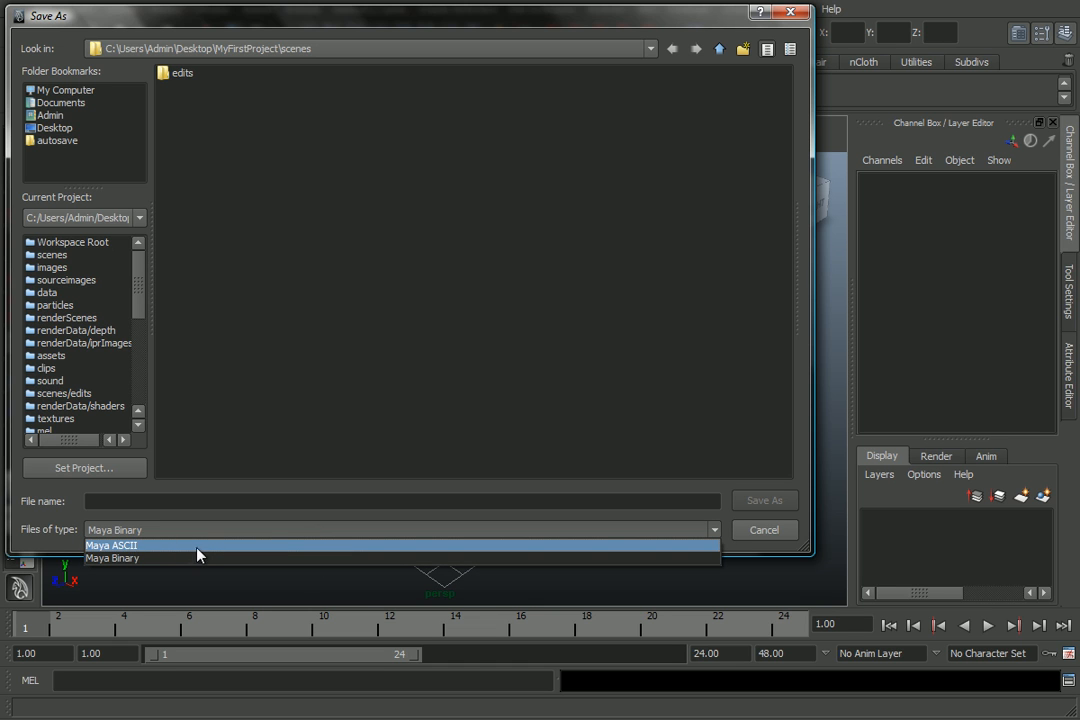
click(410, 529)
click(116, 532)
click(118, 545)
click(135, 530)
click(241, 501)
drag(338, 26, 388, 92)
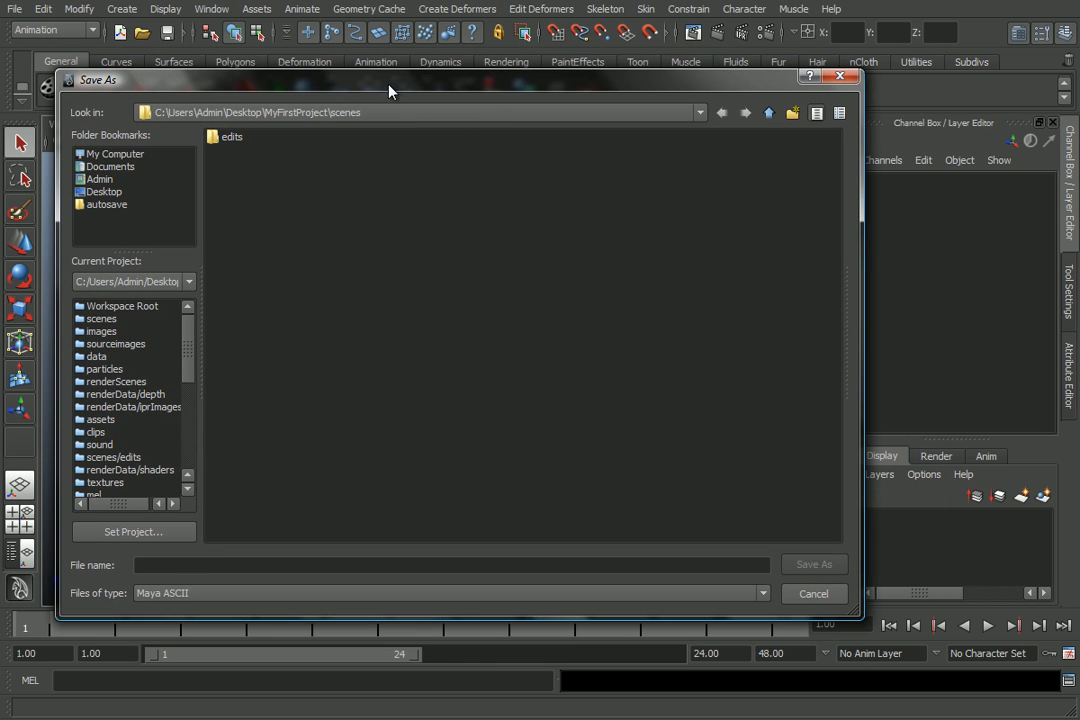
click(813, 594)
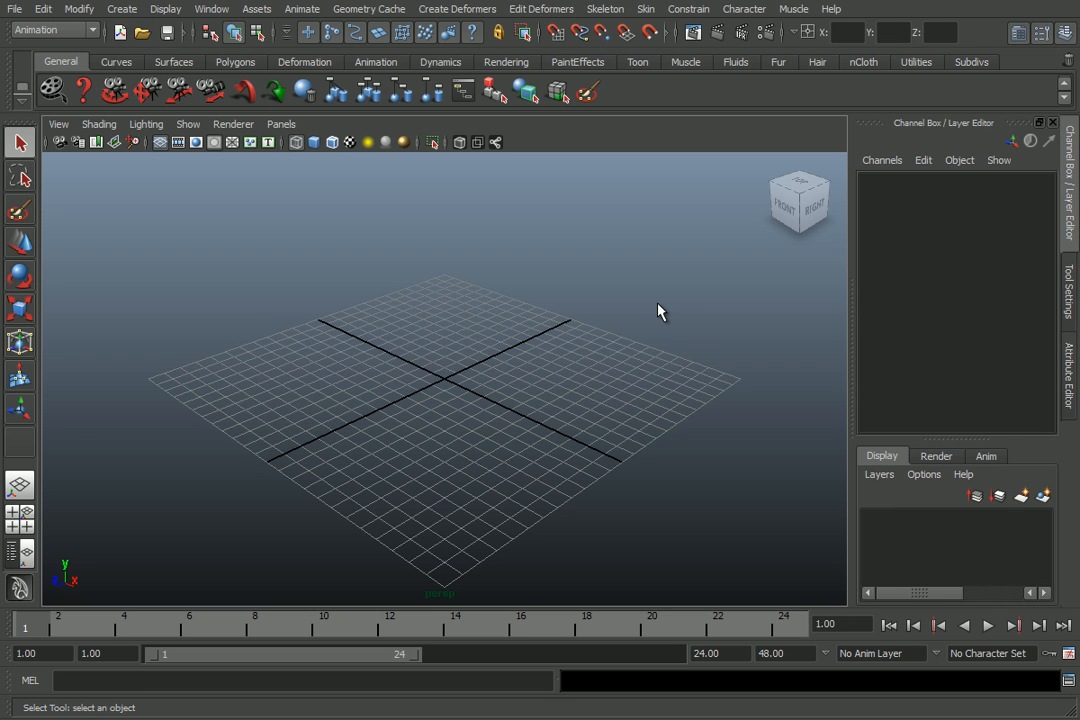
Detach the list of polygon primitives as a floating window and place it beside the perspective view's grid.
click(395, 12)
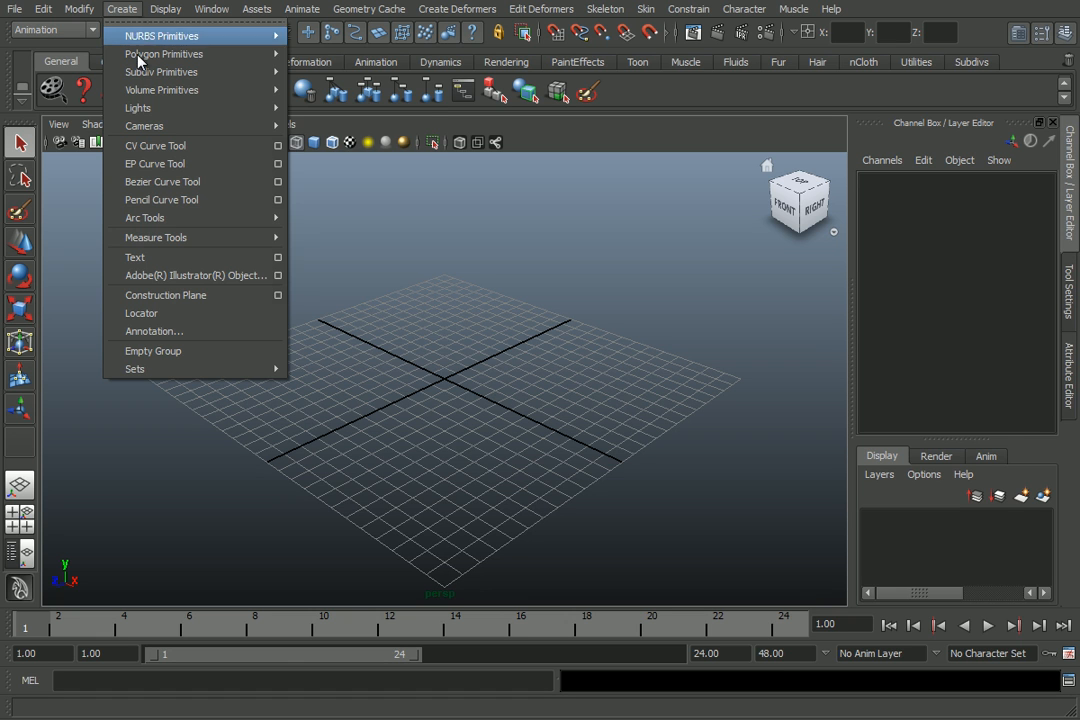
mouse_move(122, 53)
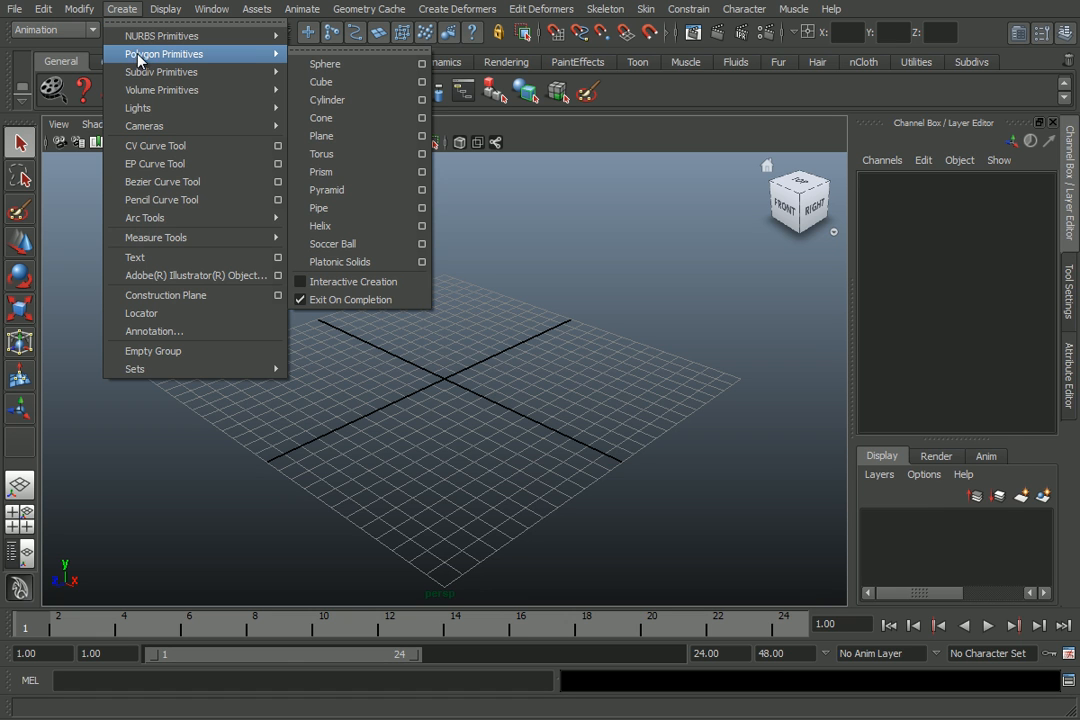
click(368, 49)
drag(300, 112, 112, 170)
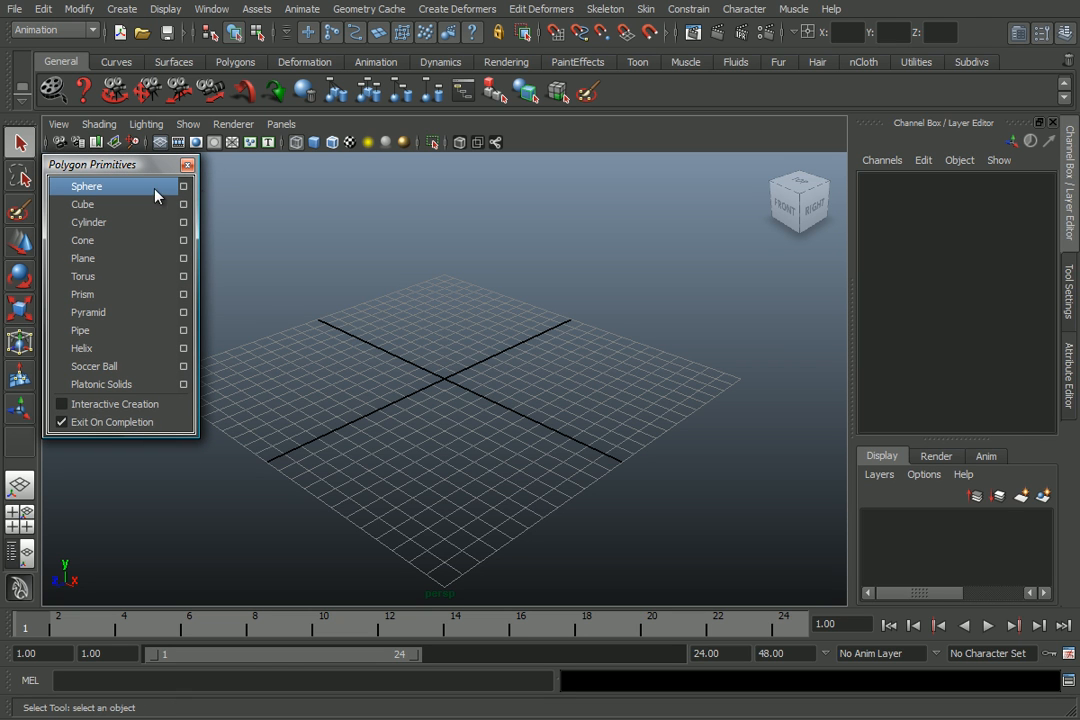
Create a polygon cube from the floating list, close the list and delete the cube.
click(87, 208)
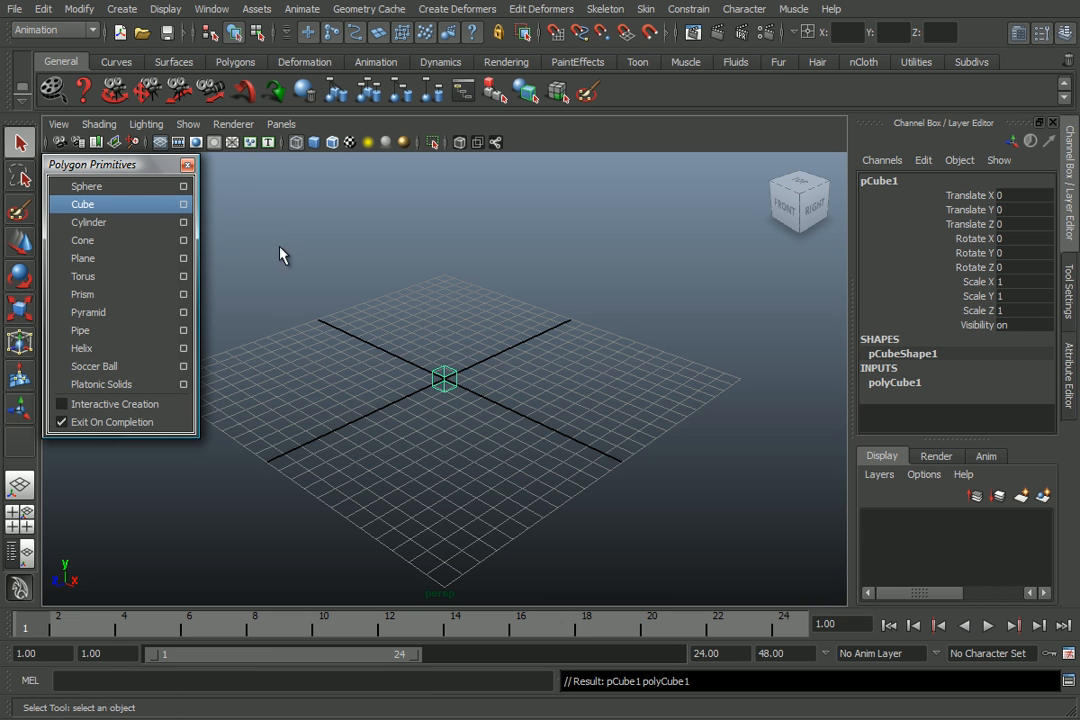
click(187, 165)
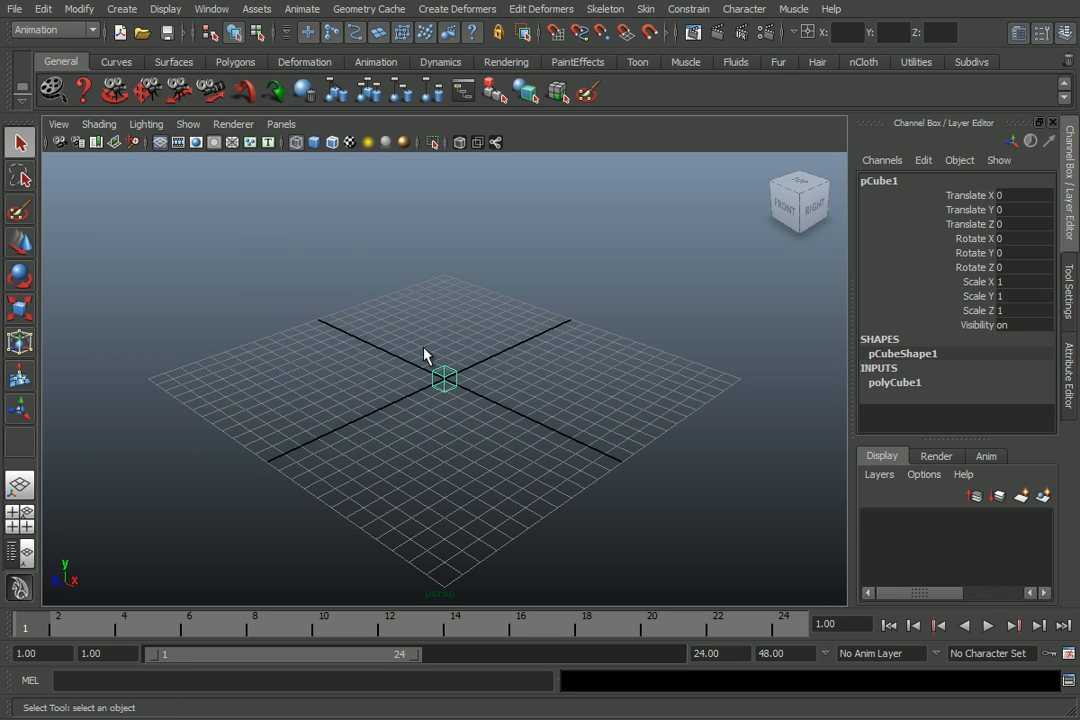
key(Delete)
Create a polygon cube with the default settings directly from the creation commands.
click(121, 9)
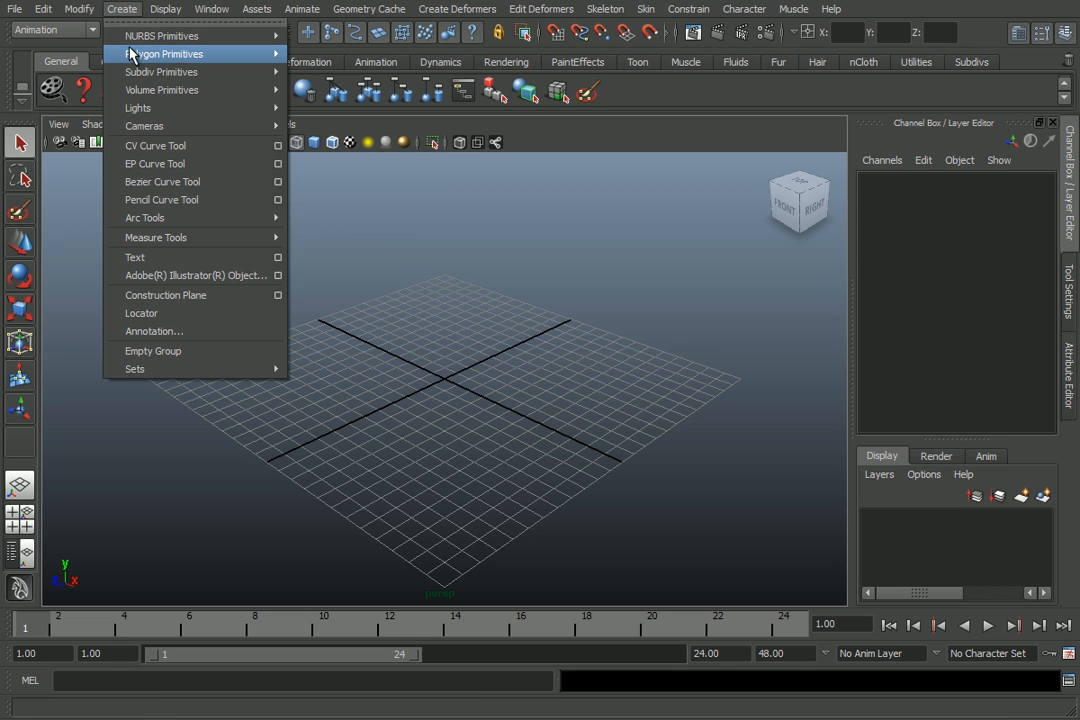
mouse_move(133, 55)
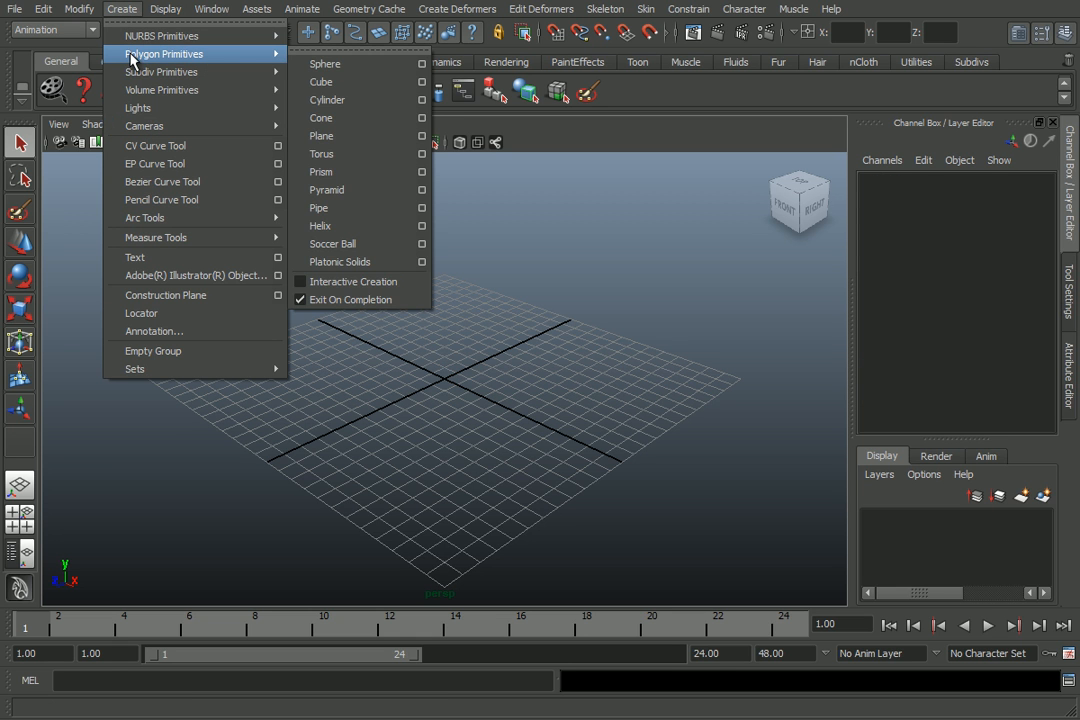
click(310, 81)
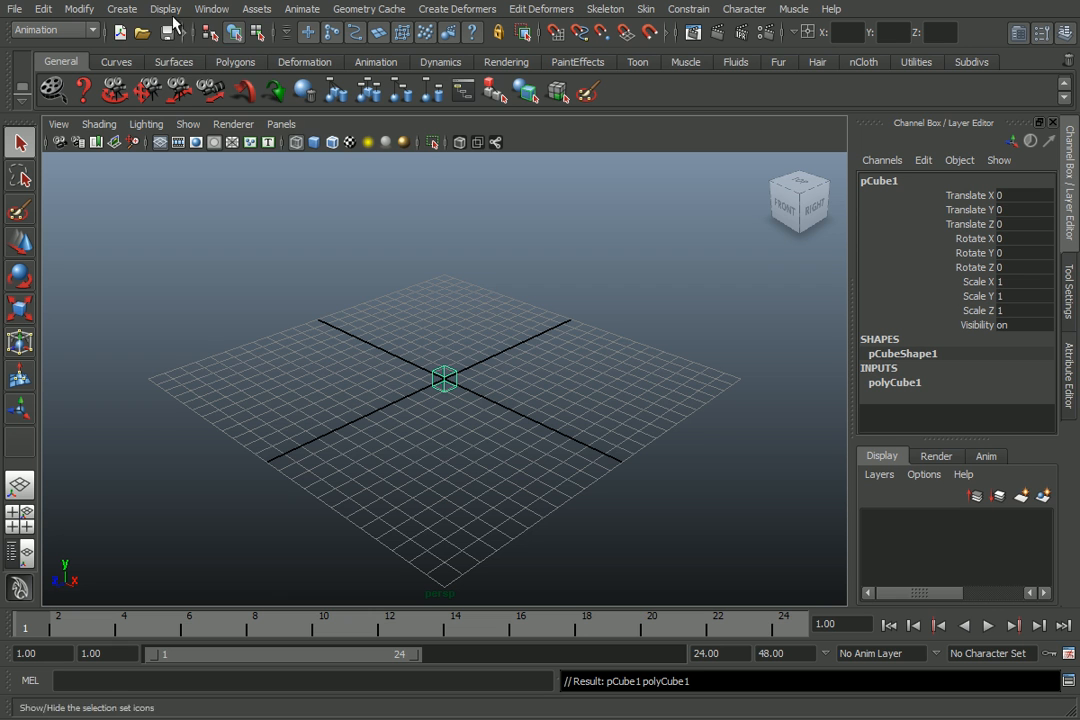
Detach the polygon primitives as a floating list again and delete the cube from the scene.
click(121, 9)
mouse_move(270, 54)
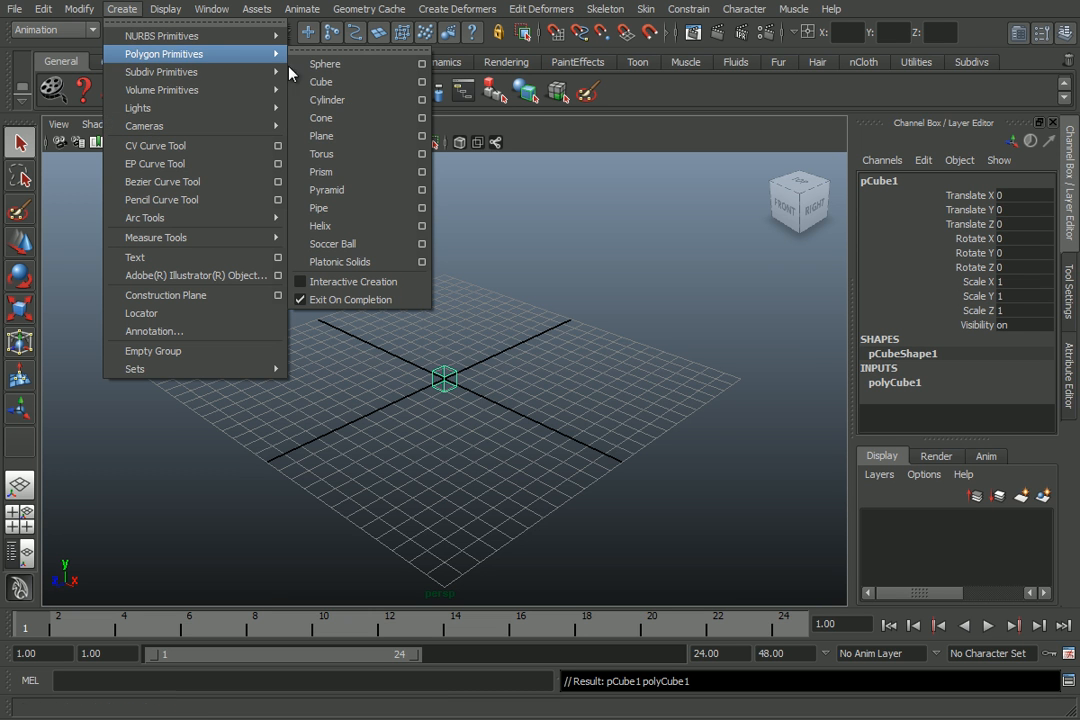
click(343, 47)
drag(343, 36, 146, 168)
drag(513, 457, 396, 350)
key(Delete)
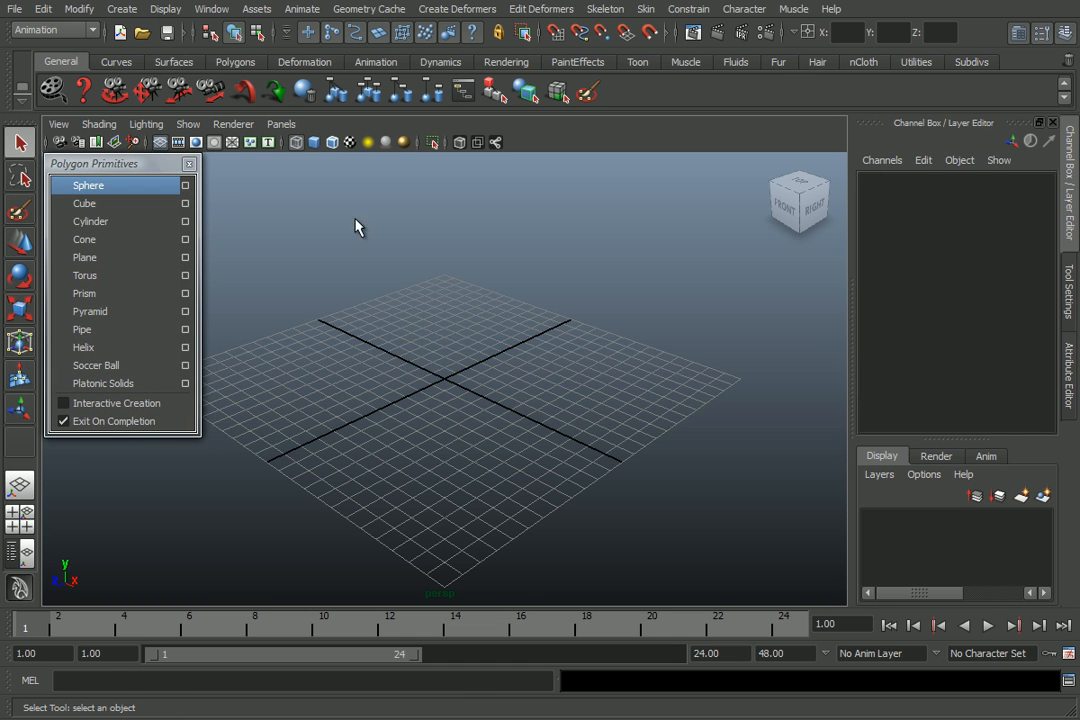
Open the polygon cube's creation options, set the width to about 2.49, and reset the settings.
click(185, 204)
drag(434, 174, 311, 177)
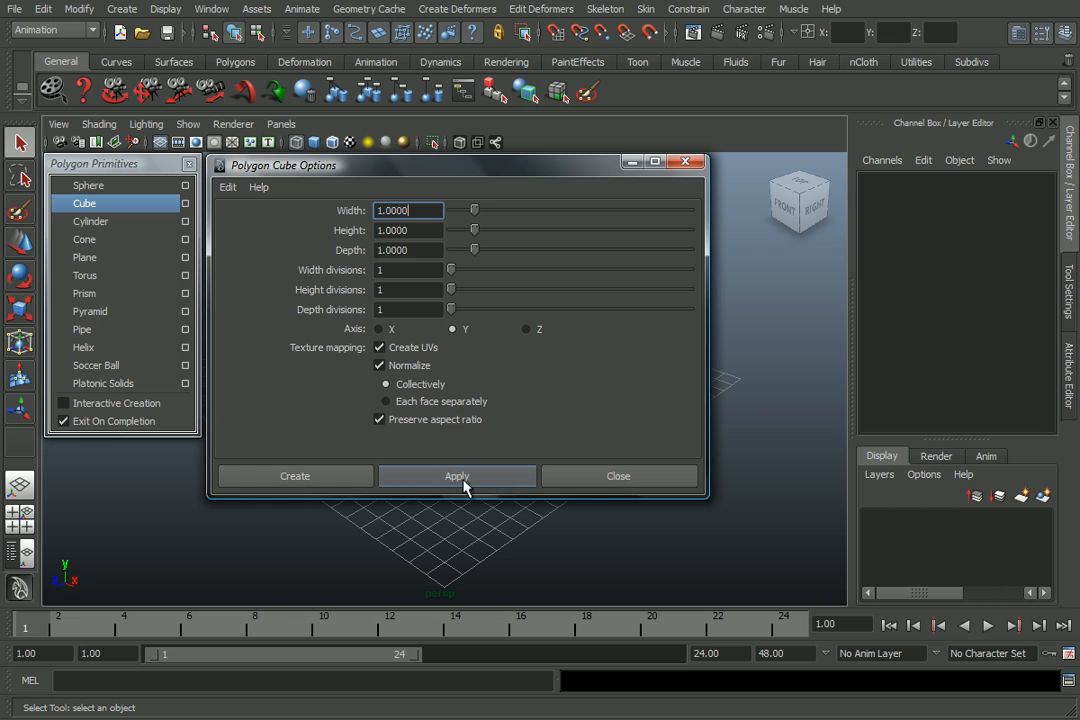
drag(476, 212, 511, 212)
click(228, 187)
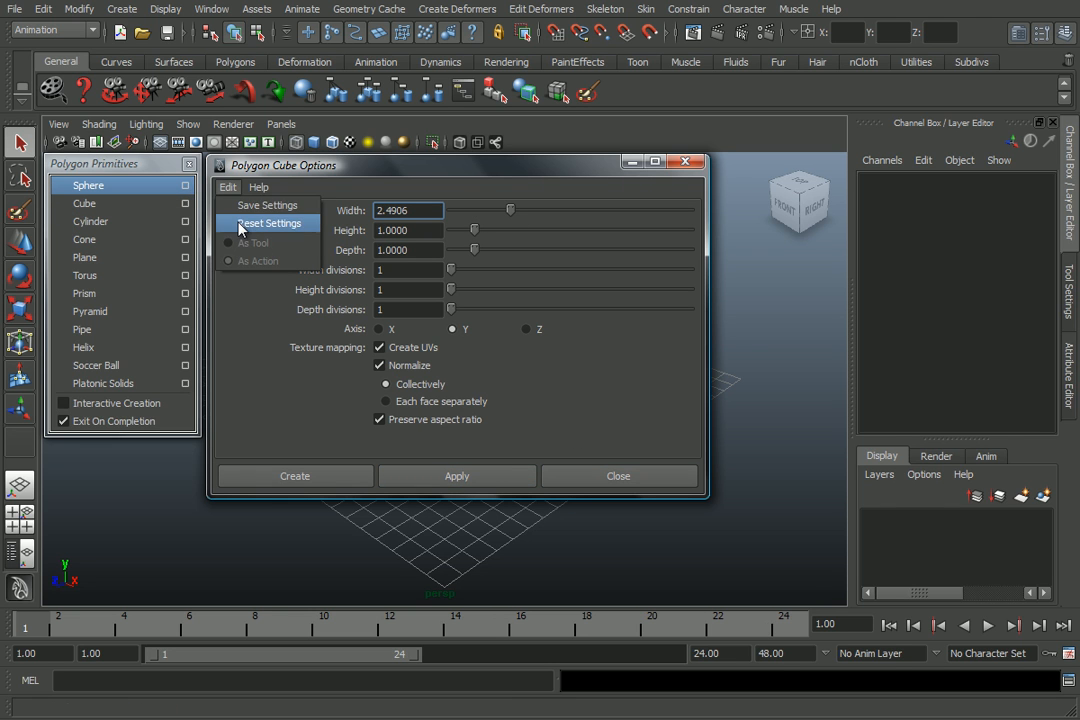
click(240, 223)
Reset the polygon cube options once more, and close both the options and the floating primitives list.
click(228, 187)
mouse_move(283, 196)
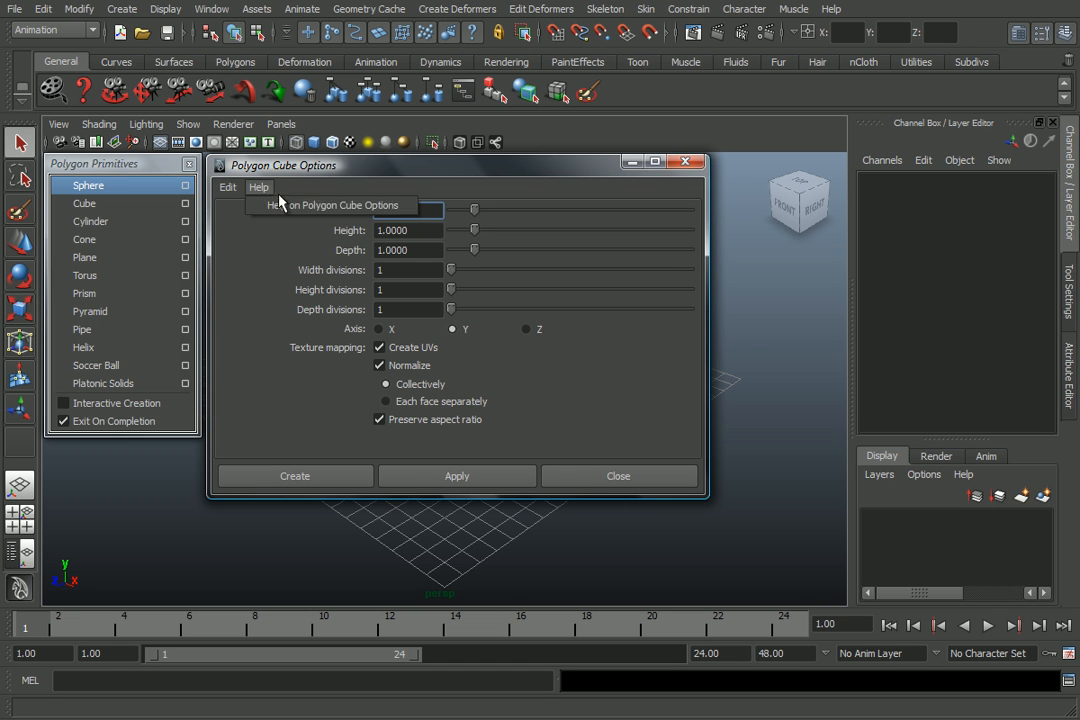
click(324, 188)
click(228, 187)
click(240, 222)
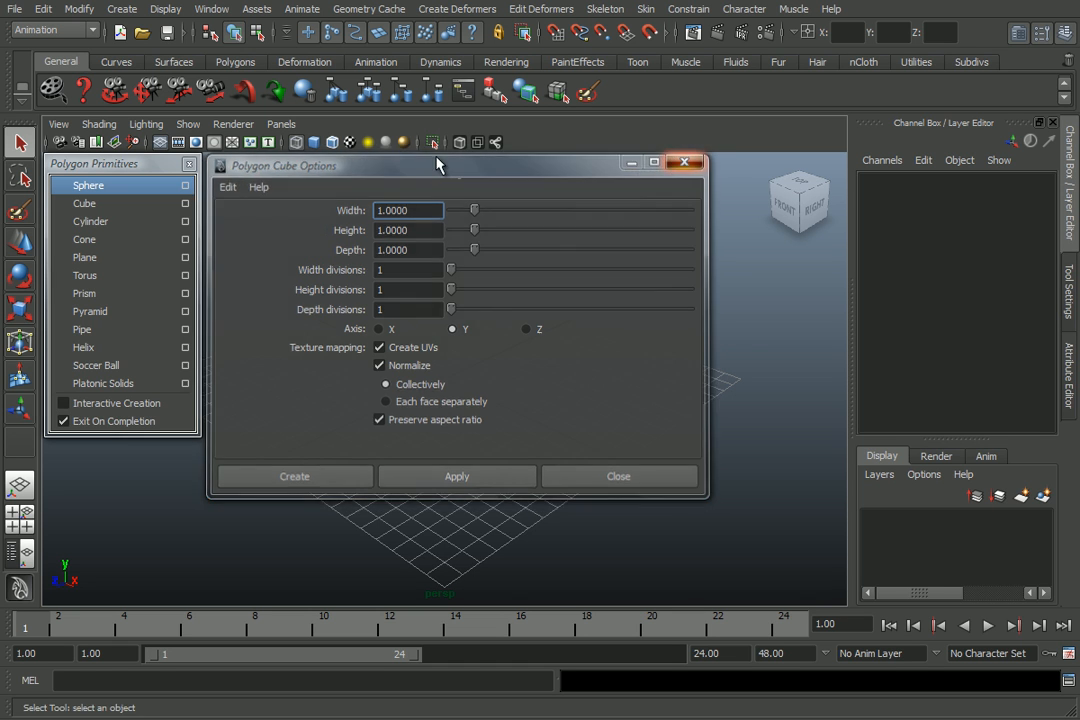
click(684, 162)
click(189, 163)
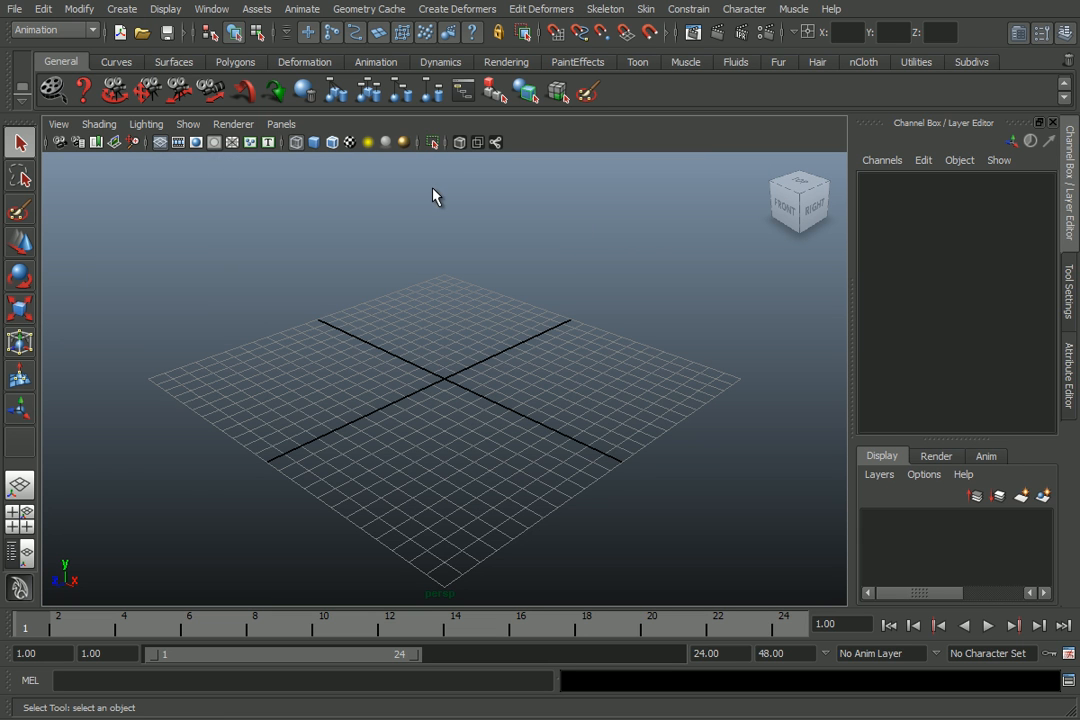
Try the Polygons, Surfaces and Dynamics command sets in turn, and leave the Polygons set active.
click(93, 32)
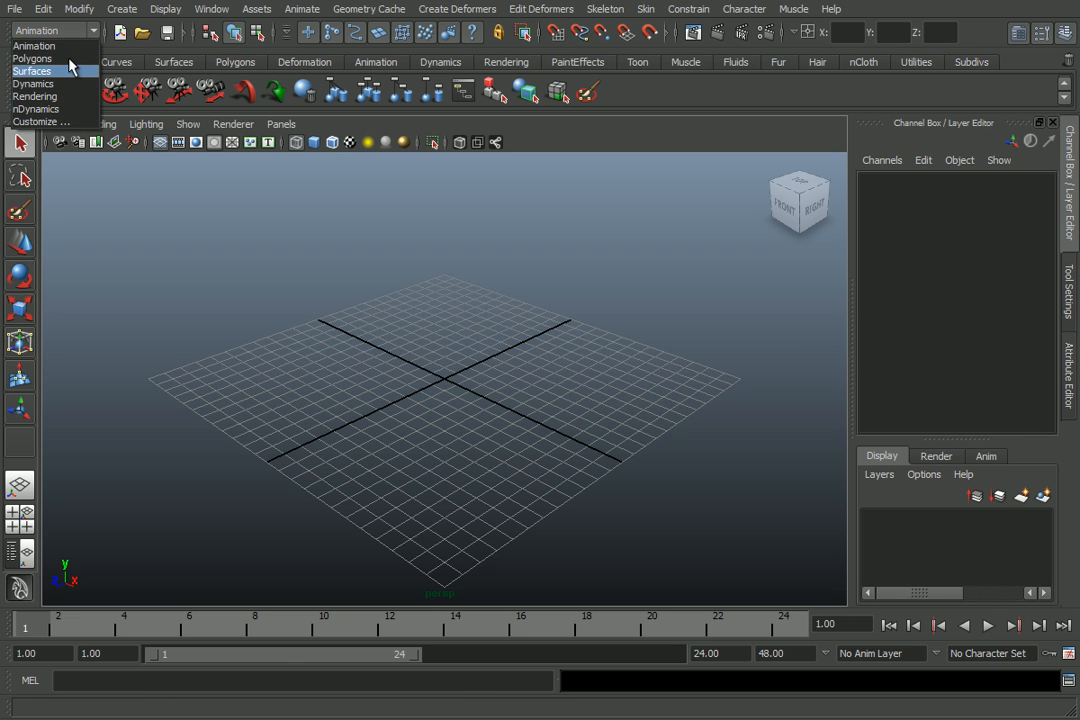
click(68, 59)
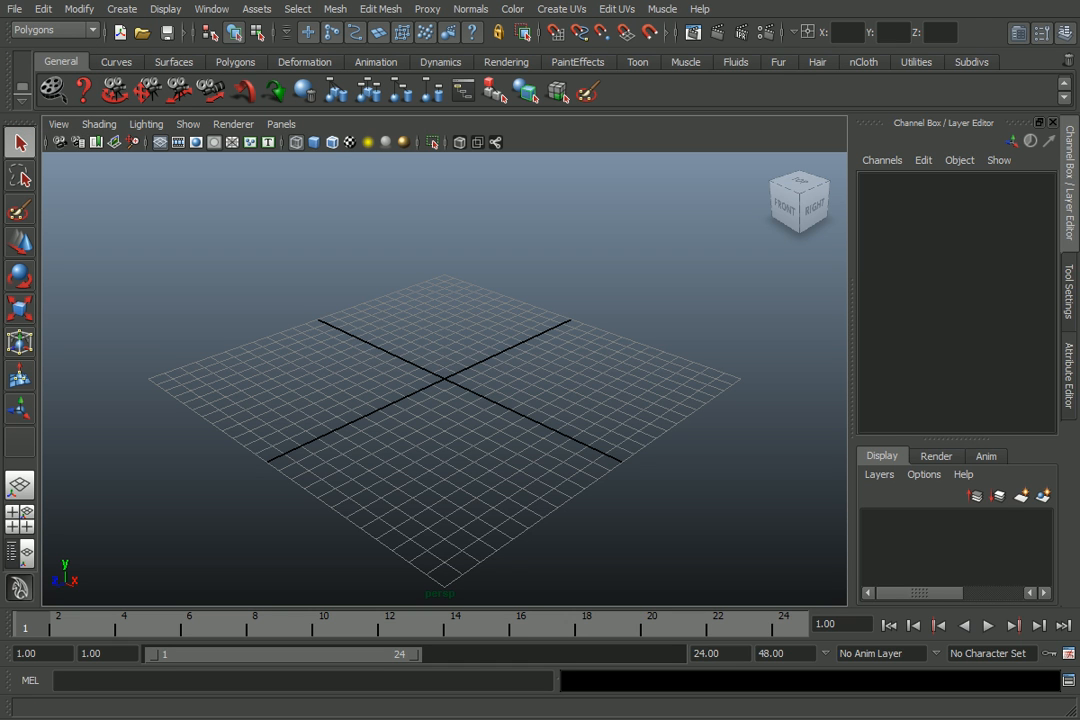
click(84, 32)
click(55, 72)
click(49, 31)
click(30, 84)
click(49, 30)
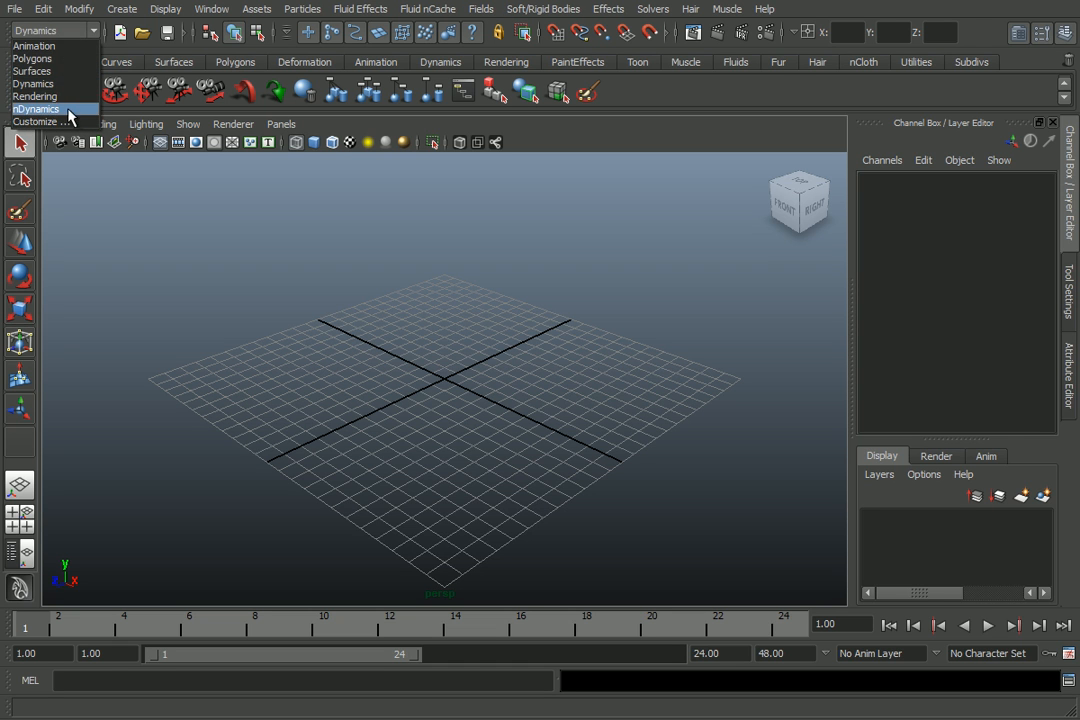
click(60, 57)
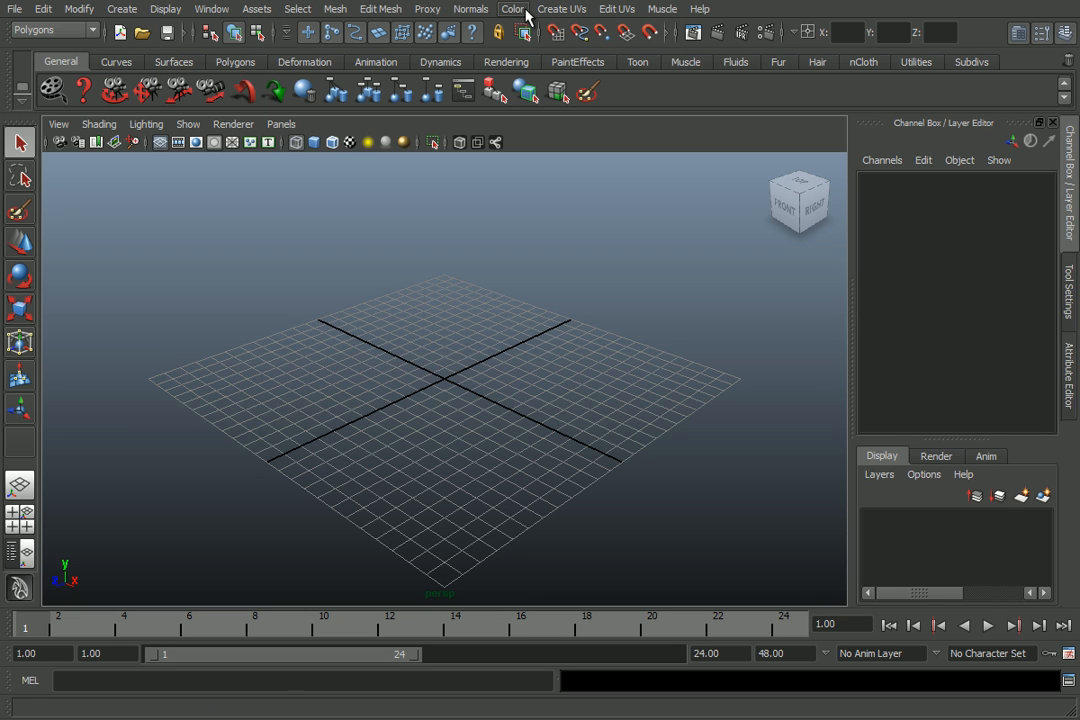
Examine the mesh editing commands, and briefly expand and collapse the selection set icons in the status line.
click(378, 14)
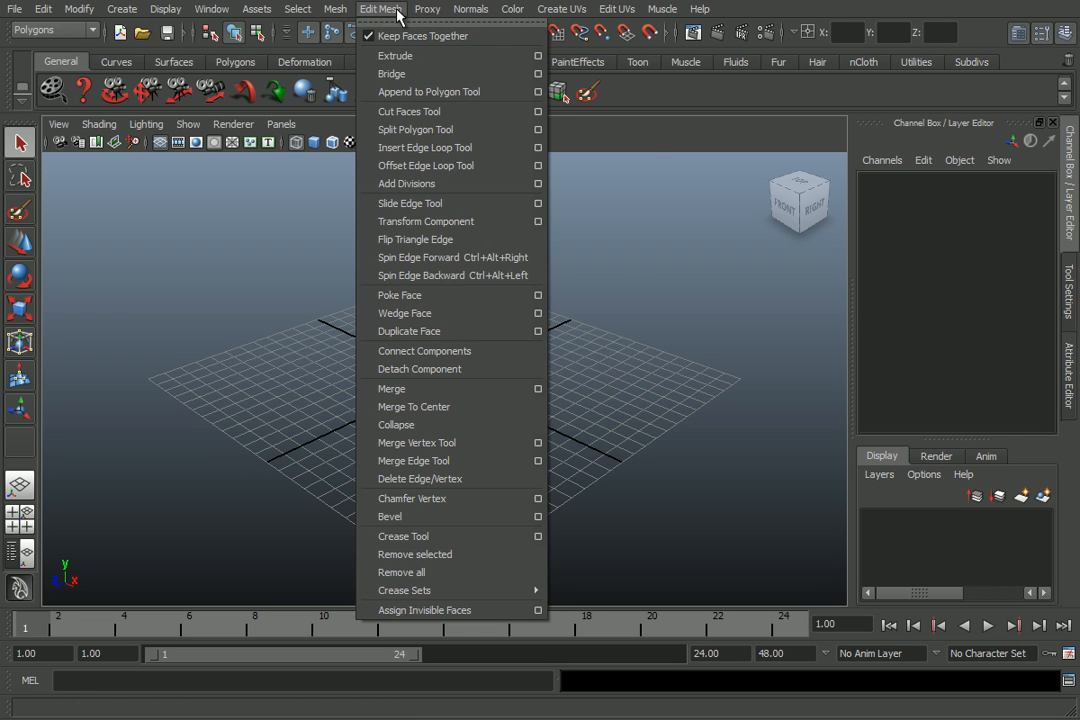
click(398, 8)
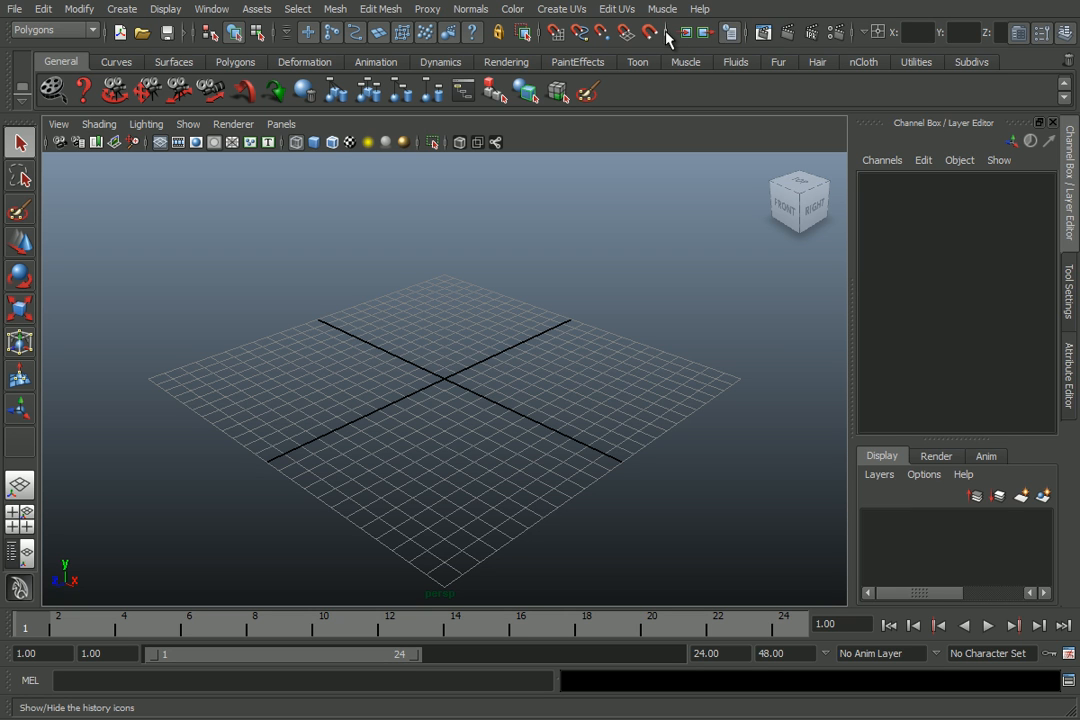
click(184, 36)
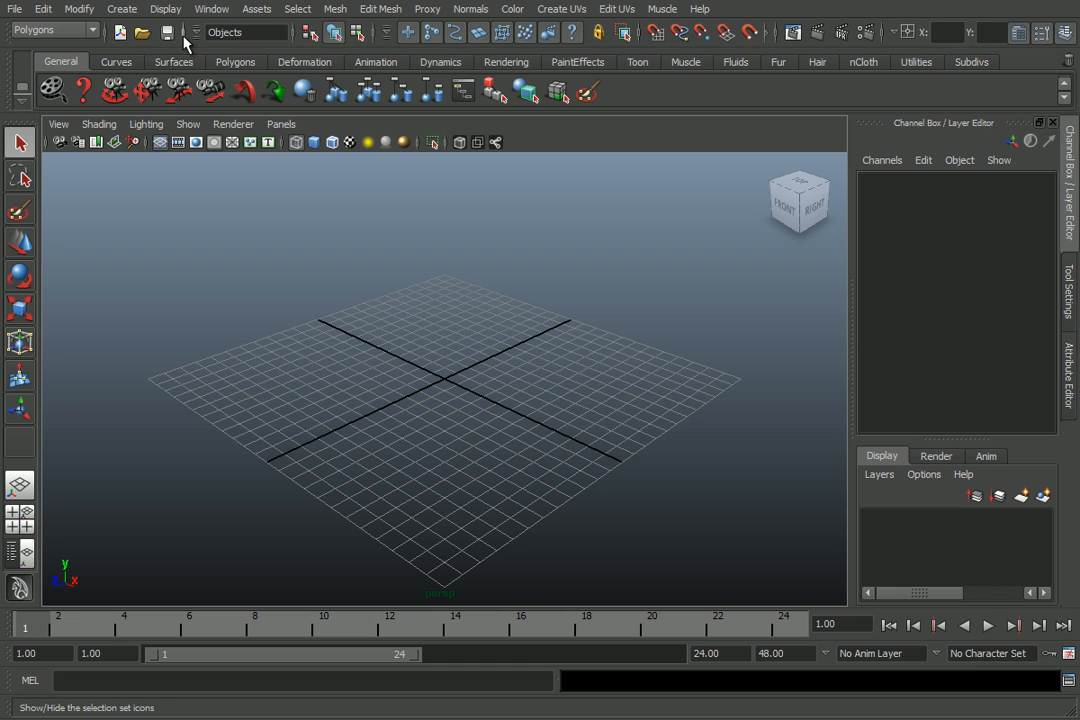
click(184, 36)
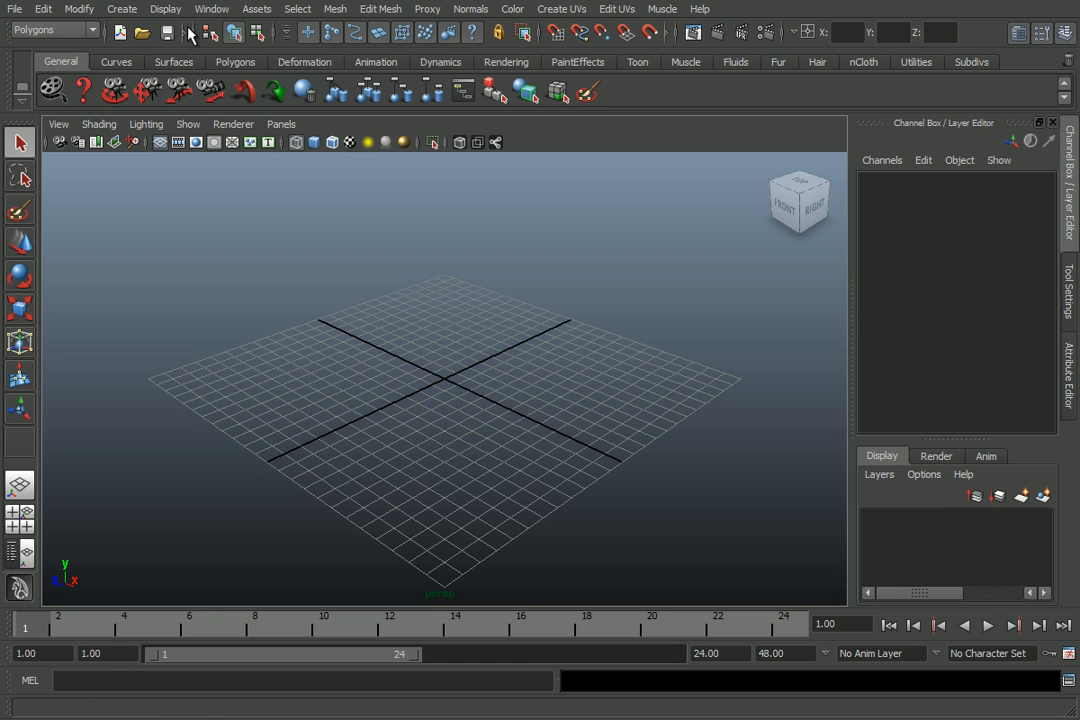
Open the Render View for inspection, move it aside, and close it without rendering.
click(693, 34)
drag(695, 22, 462, 40)
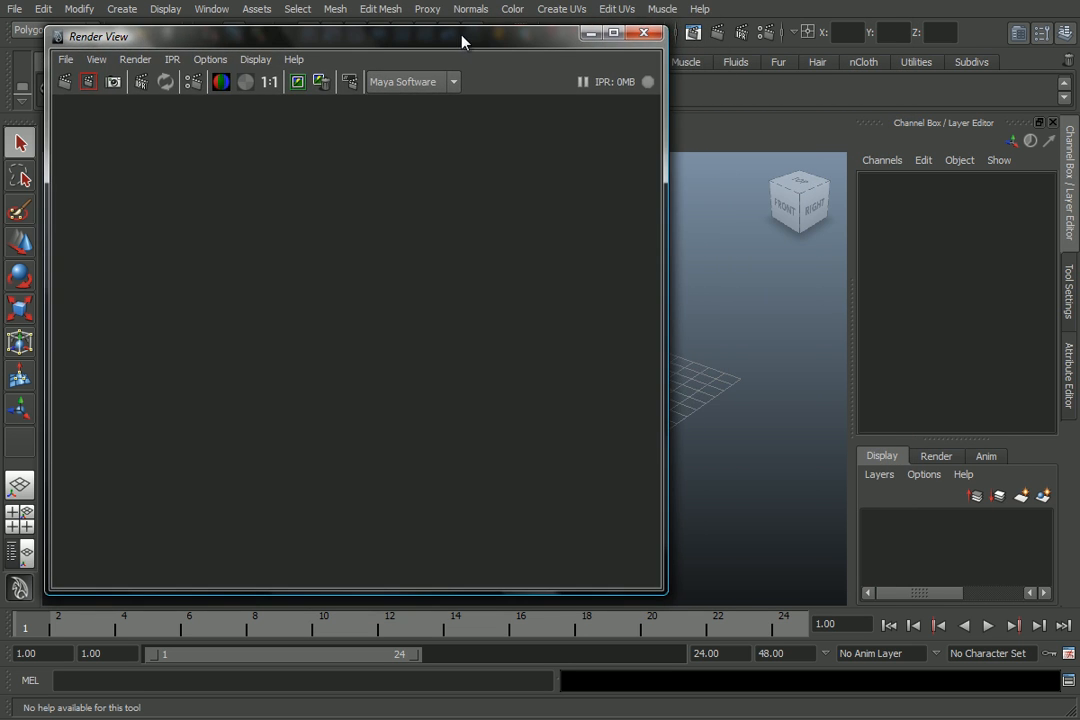
click(644, 33)
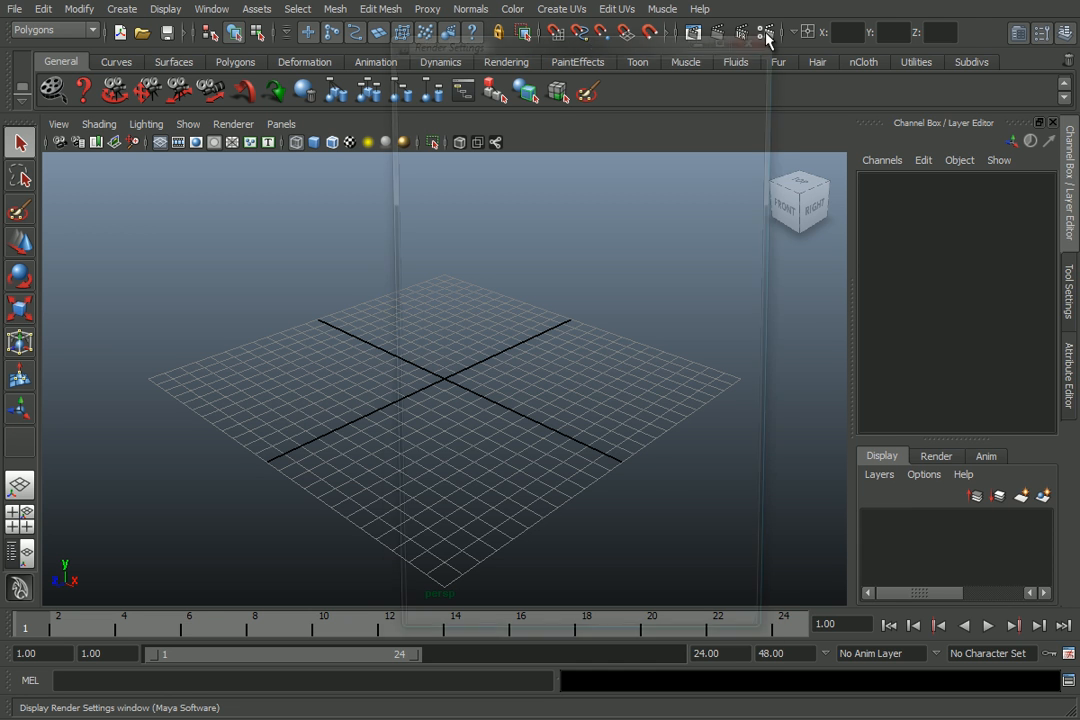
Review the renderer choices in the Render Settings, keep Maya Software, and close the settings.
click(765, 34)
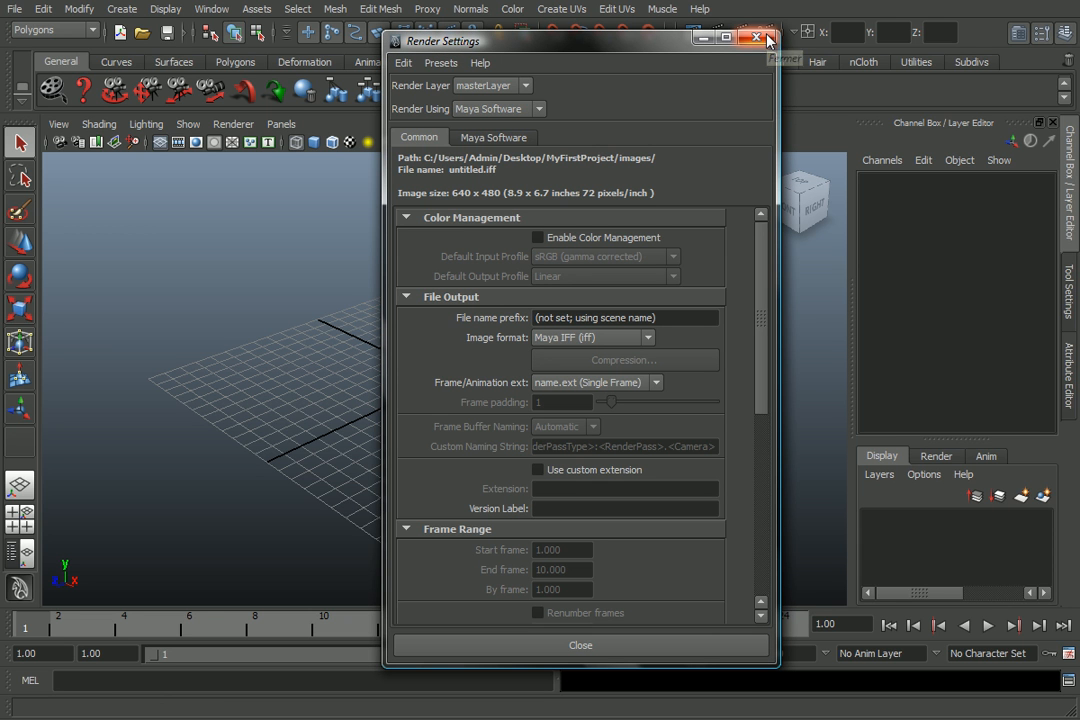
drag(560, 36, 413, 36)
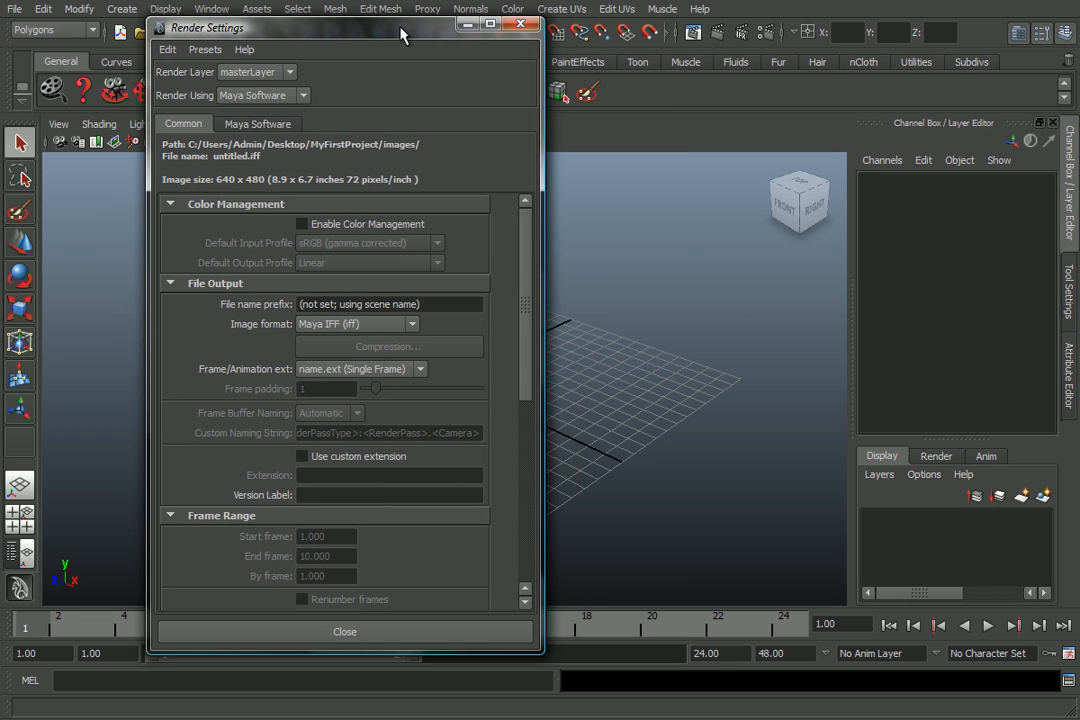
click(284, 97)
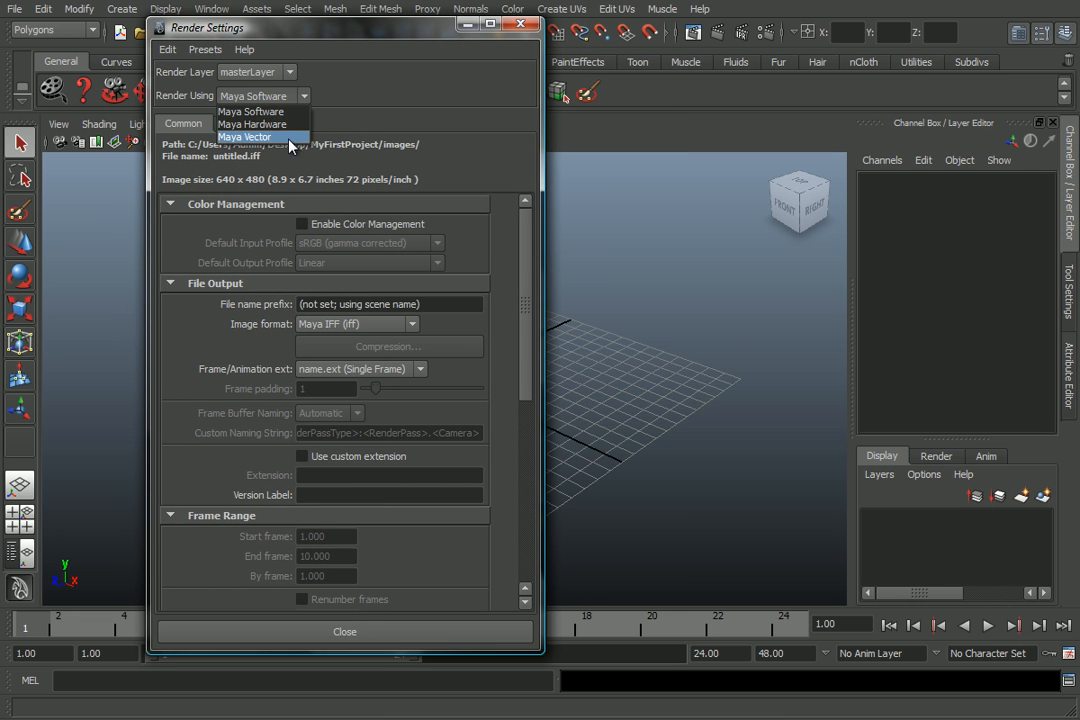
click(285, 111)
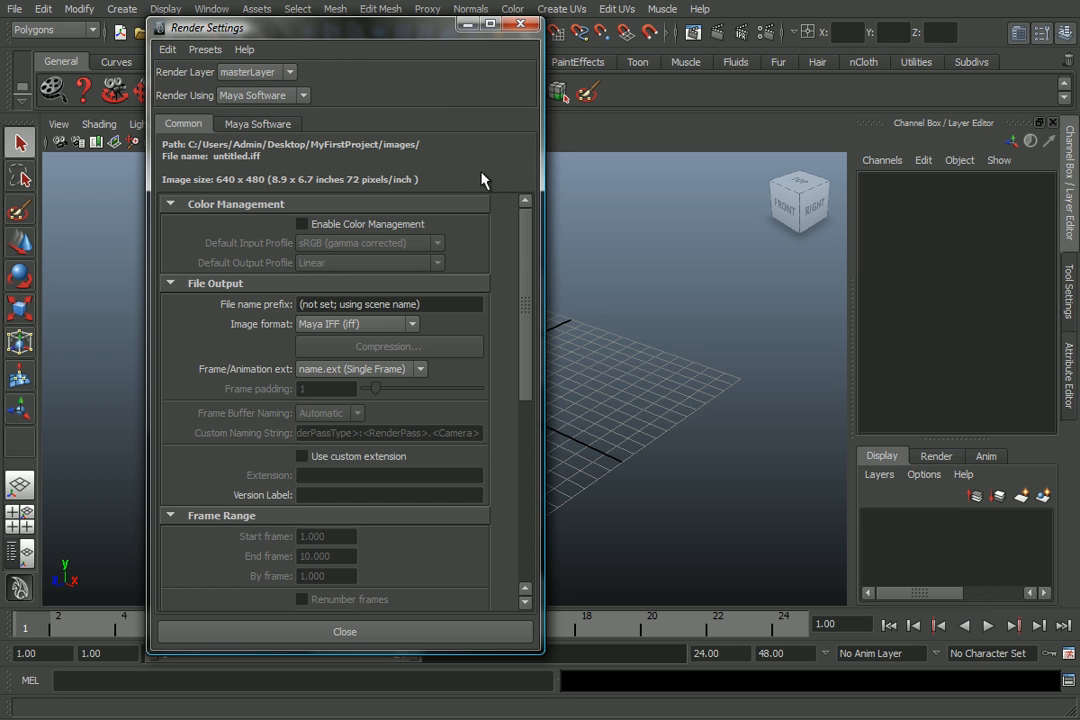
mouse_move(520, 234)
mouse_down()
mouse_move(526, 294)
mouse_move(504, 422)
mouse_move(508, 216)
mouse_up()
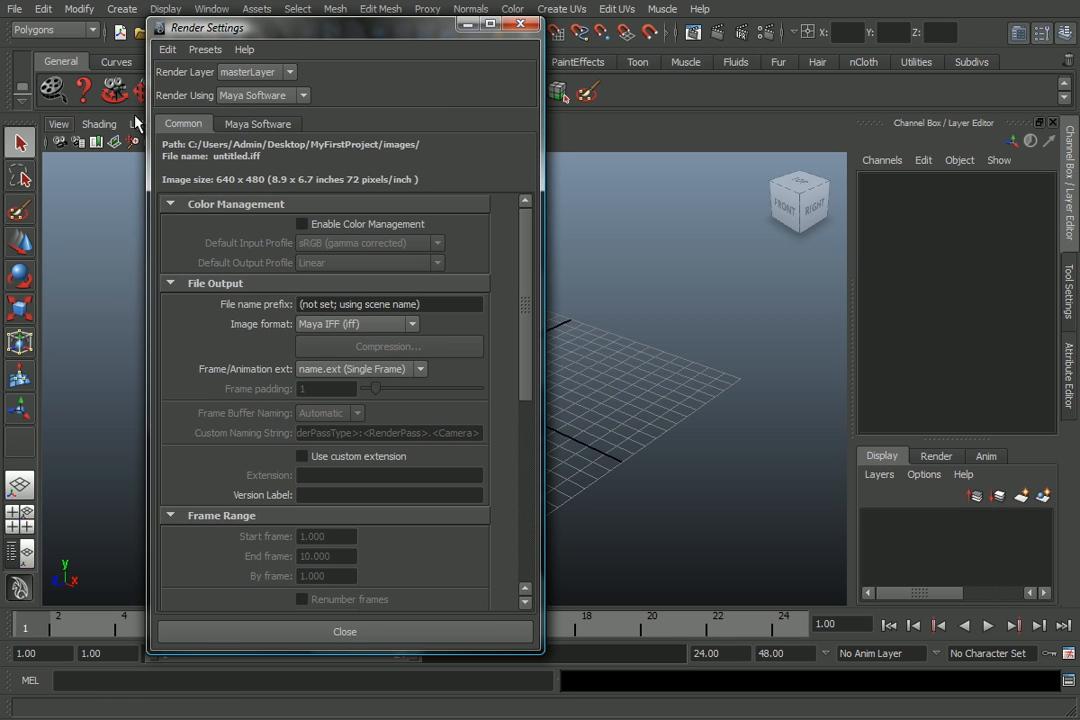
click(519, 24)
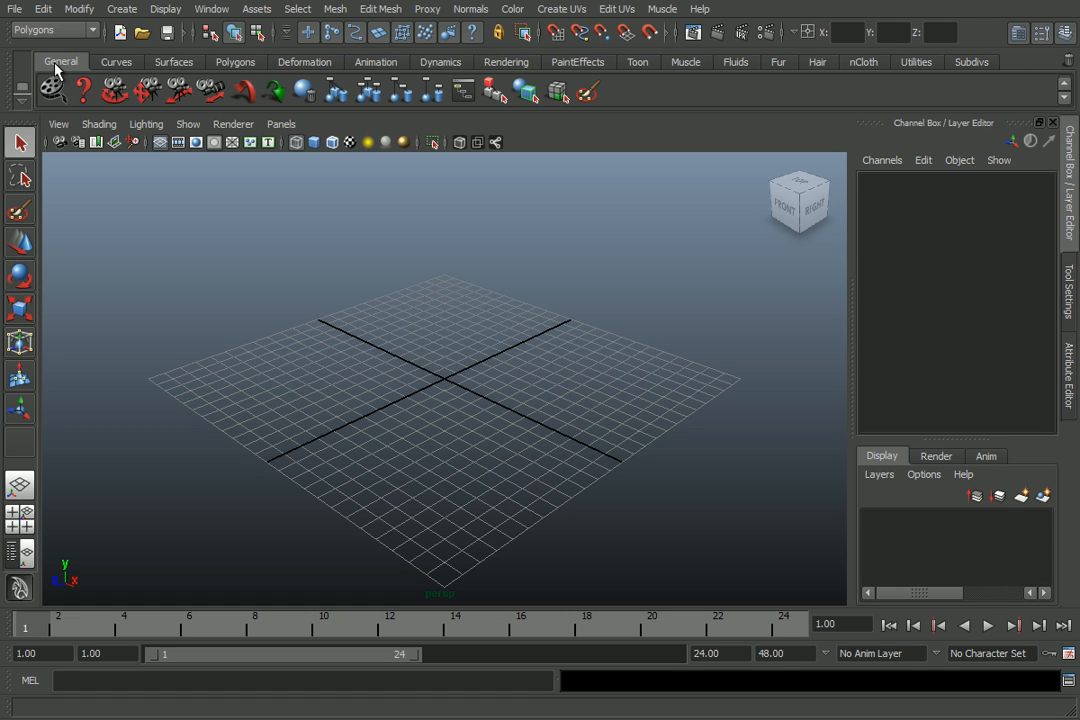
Go through the Curves and Surfaces shelves, and leave the Polygons shelf displayed.
click(112, 62)
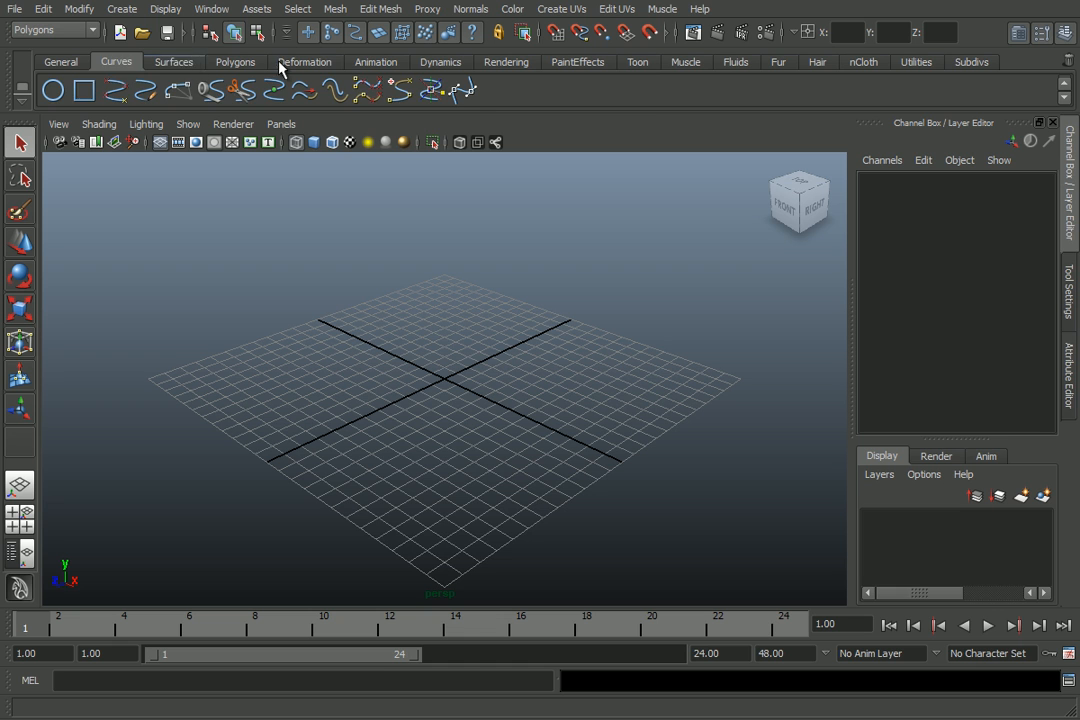
click(174, 62)
click(236, 62)
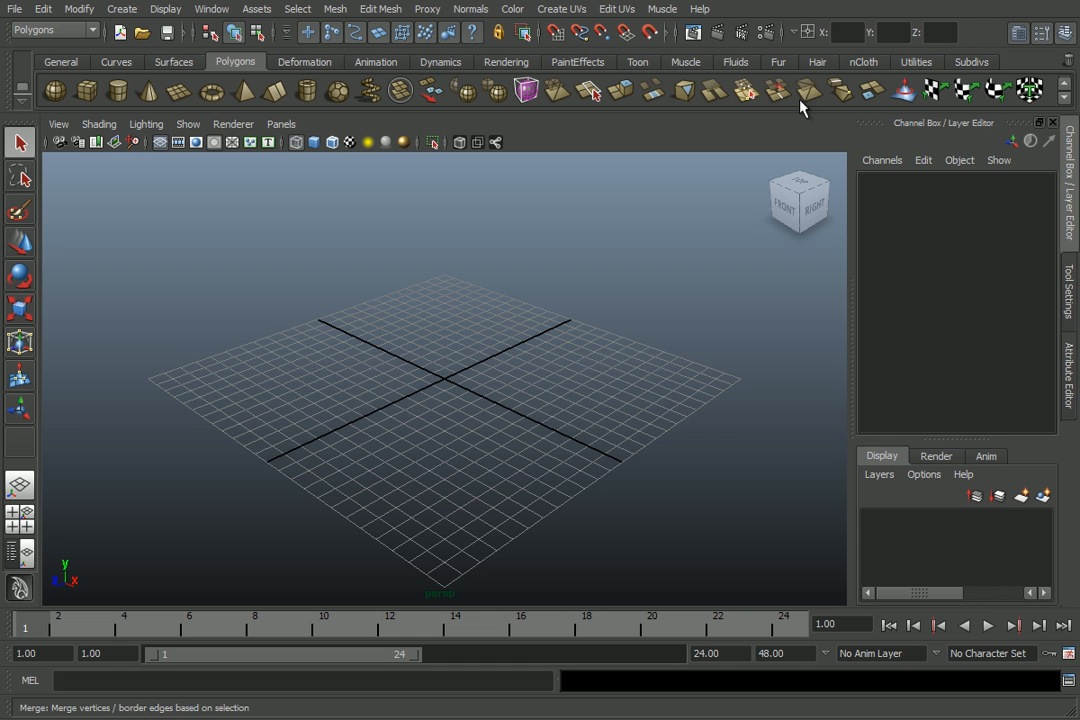
Review the polygon primitives available for creation to compare them with the Polygons shelf tools.
click(112, 9)
mouse_move(121, 58)
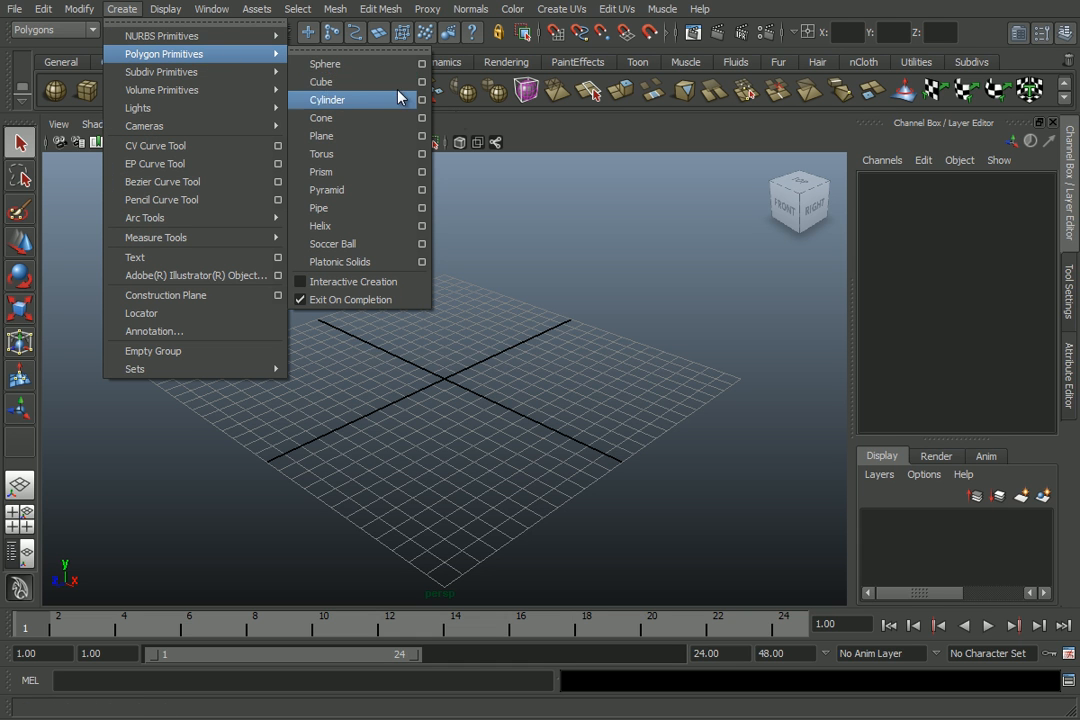
click(330, 48)
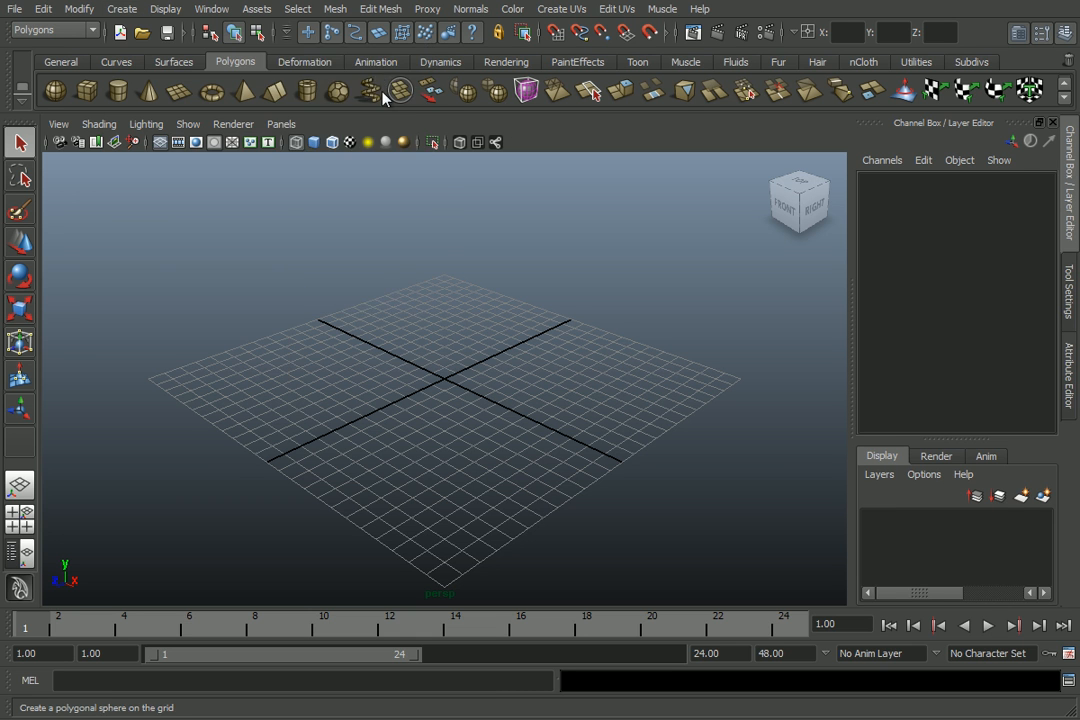
Create a polygon cube at the grid's origin from the Polygons shelf and delete it.
drag(358, 40, 979, 128)
click(1046, 127)
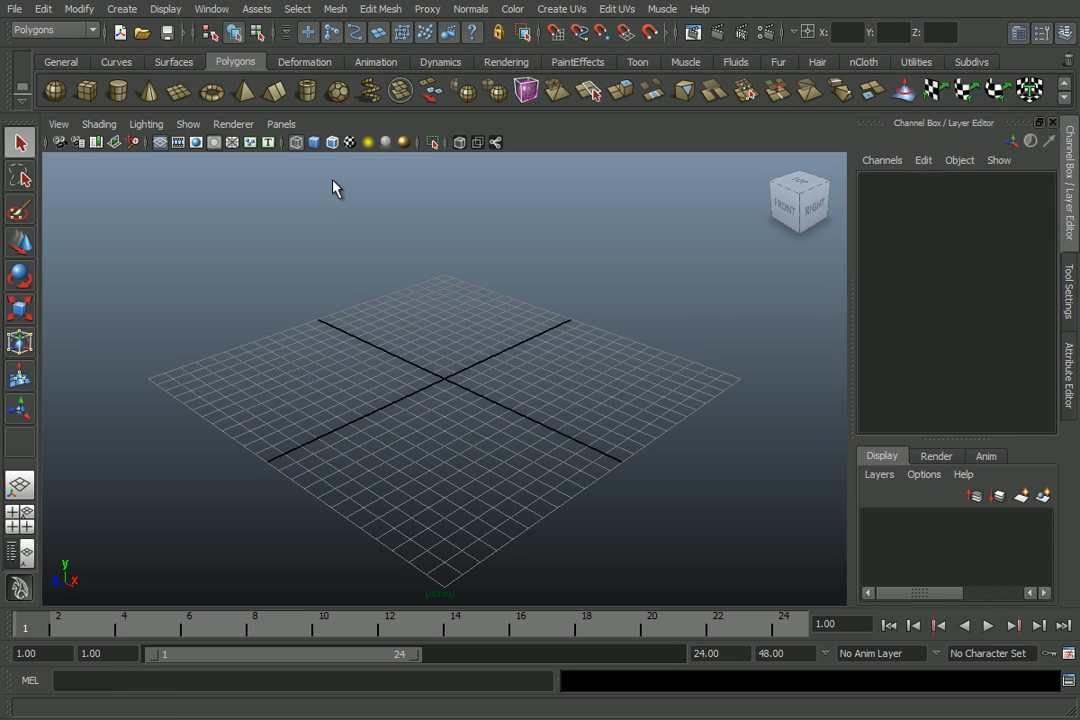
click(86, 91)
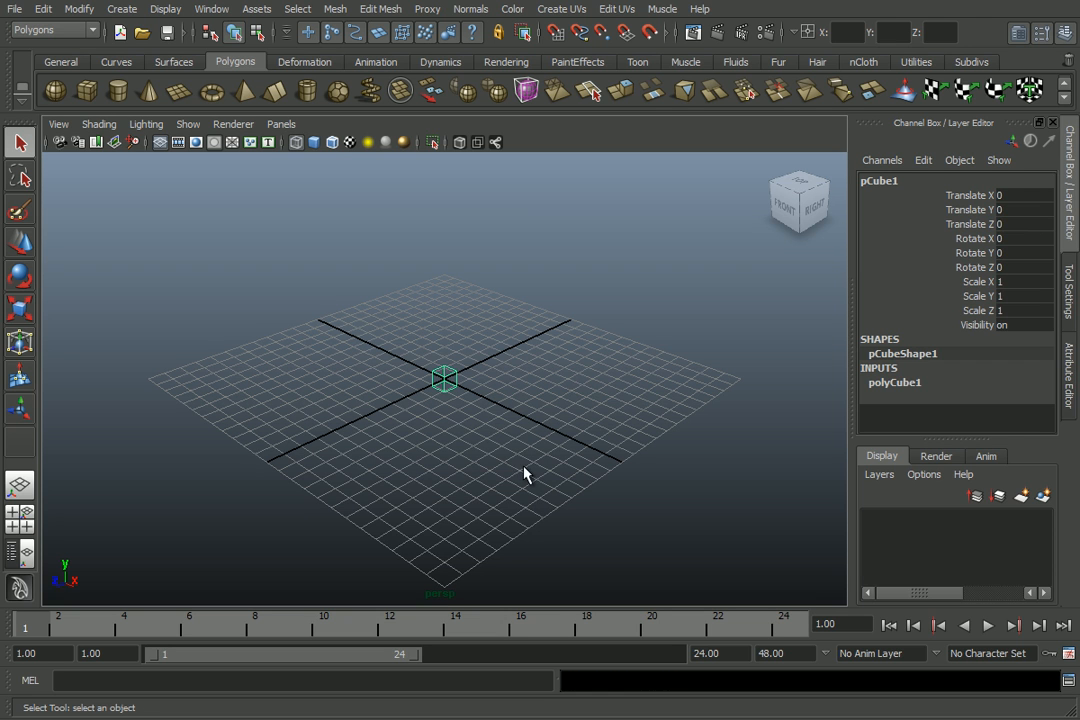
key(Delete)
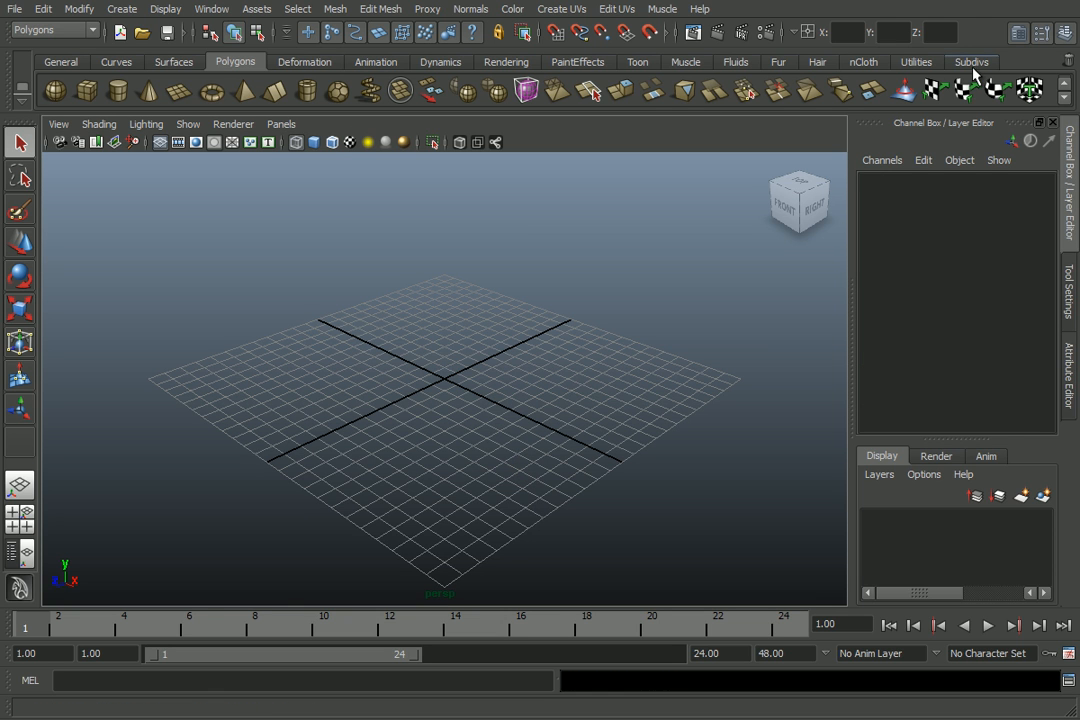
Display the Utilities shelf and create a new shelf named Exemple.
click(920, 64)
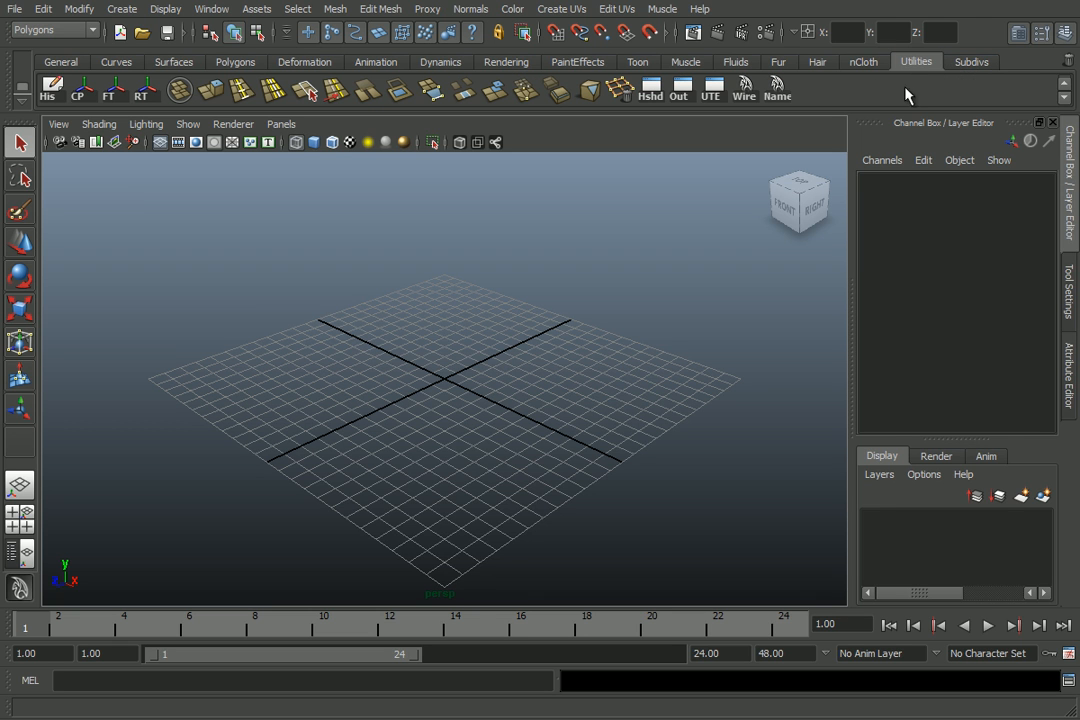
click(22, 96)
click(57, 157)
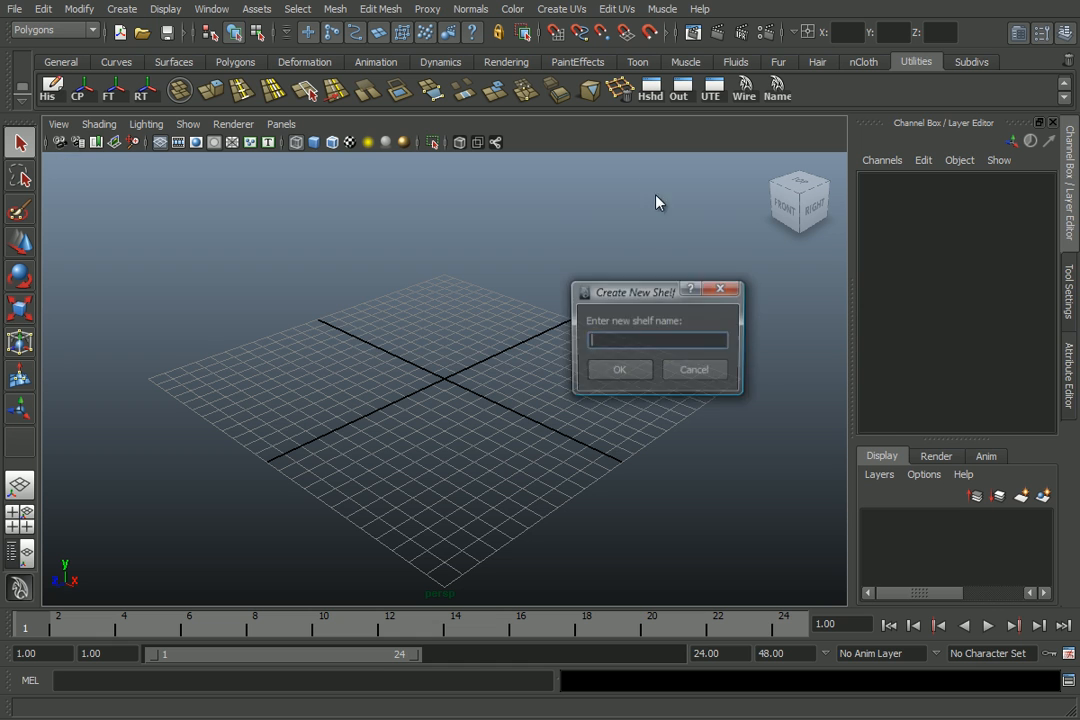
drag(616, 281, 232, 247)
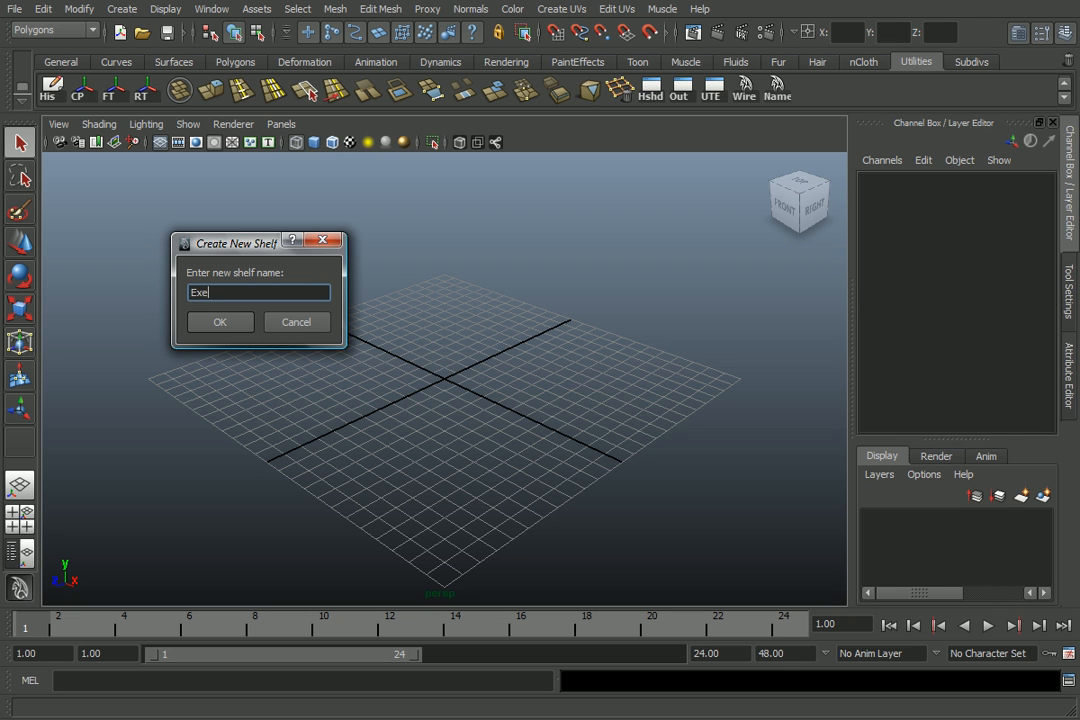
click(248, 320)
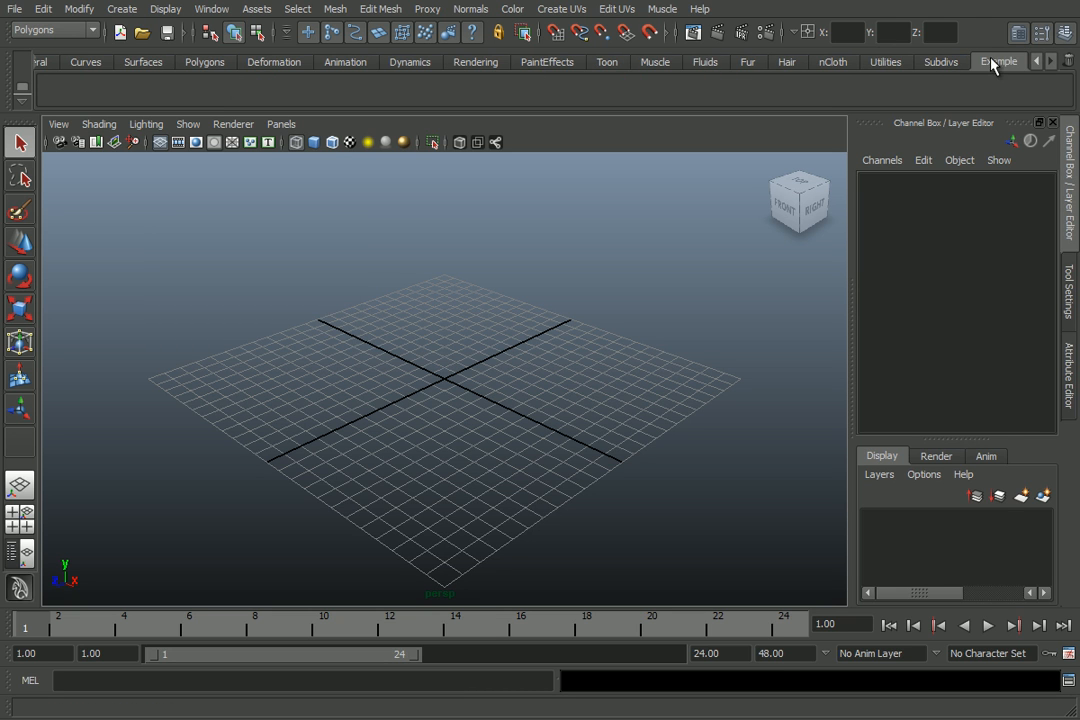
Delete the Exemple shelf in the Shelf Editor.
click(22, 99)
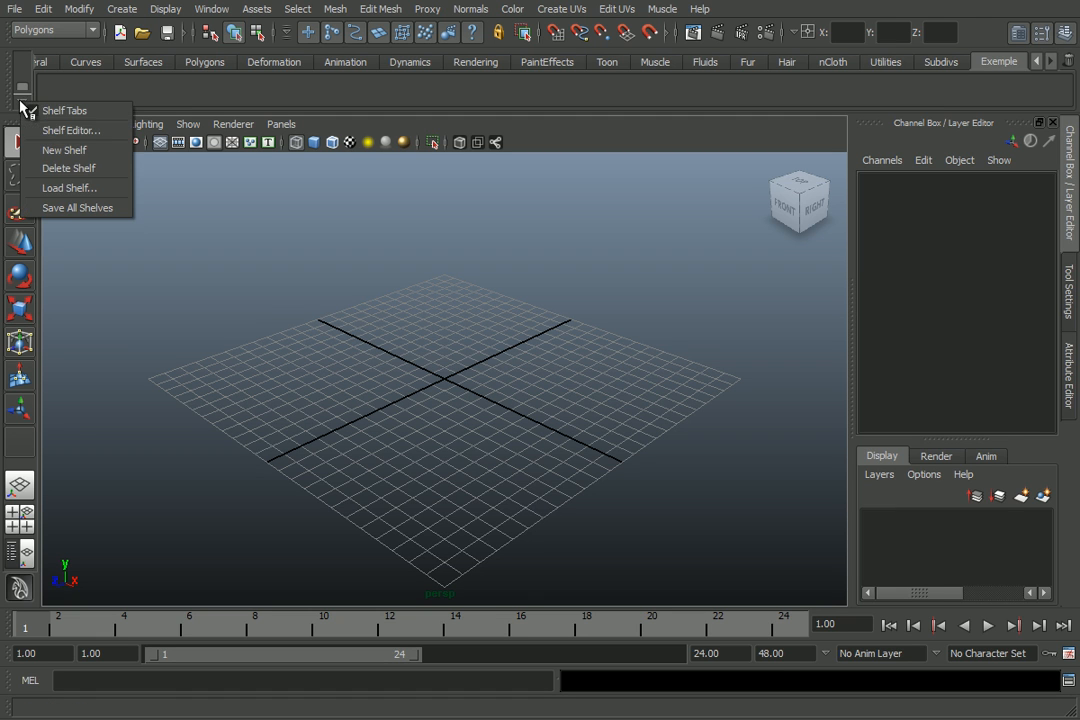
click(95, 130)
drag(330, 77, 139, 67)
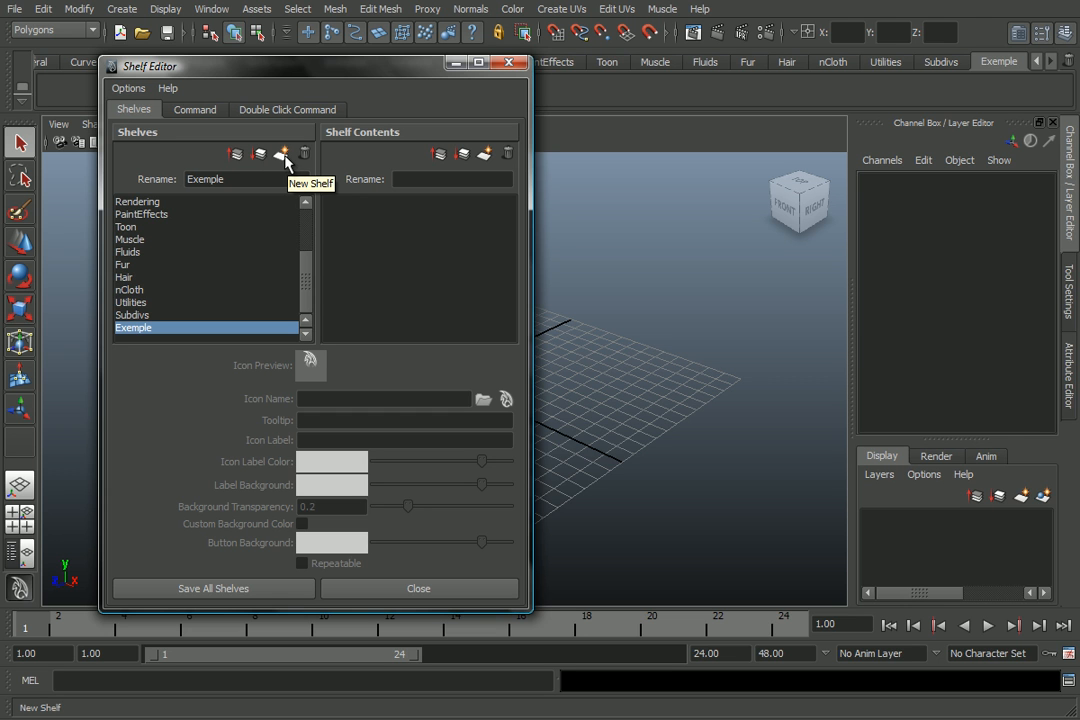
click(304, 153)
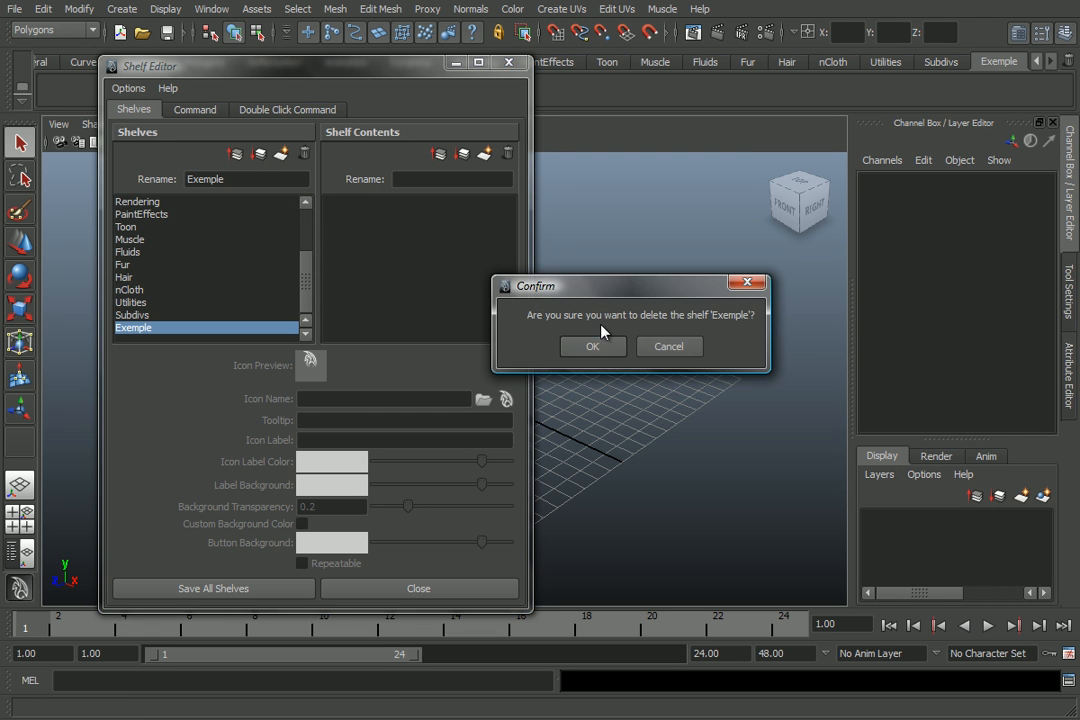
click(593, 347)
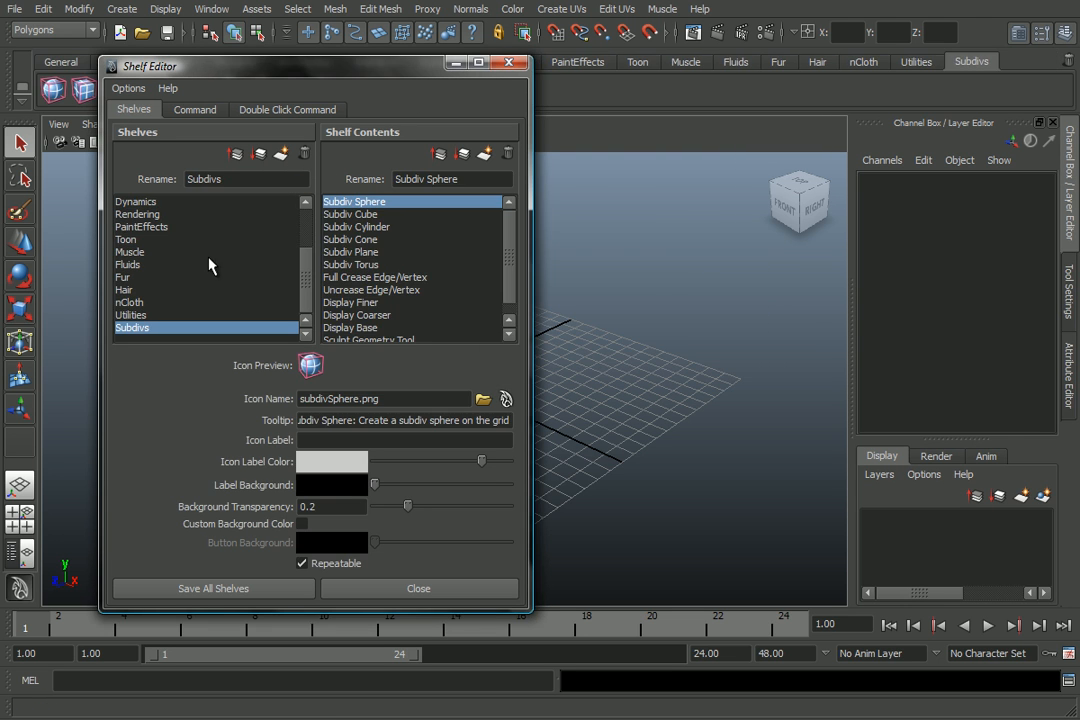
Move the Subdivs shelf up to directly after Polygons in the shelf order and save all shelves.
click(236, 155)
click(236, 155)
click(236, 155)
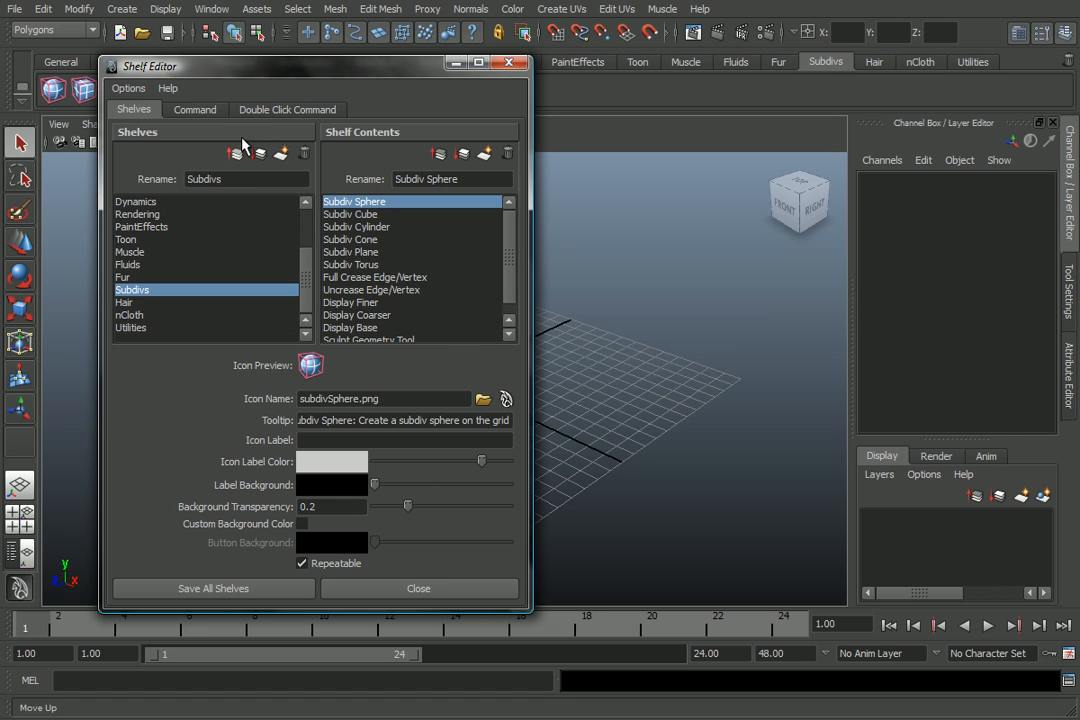
click(236, 155)
alt+drag(275, 105, 481, 166)
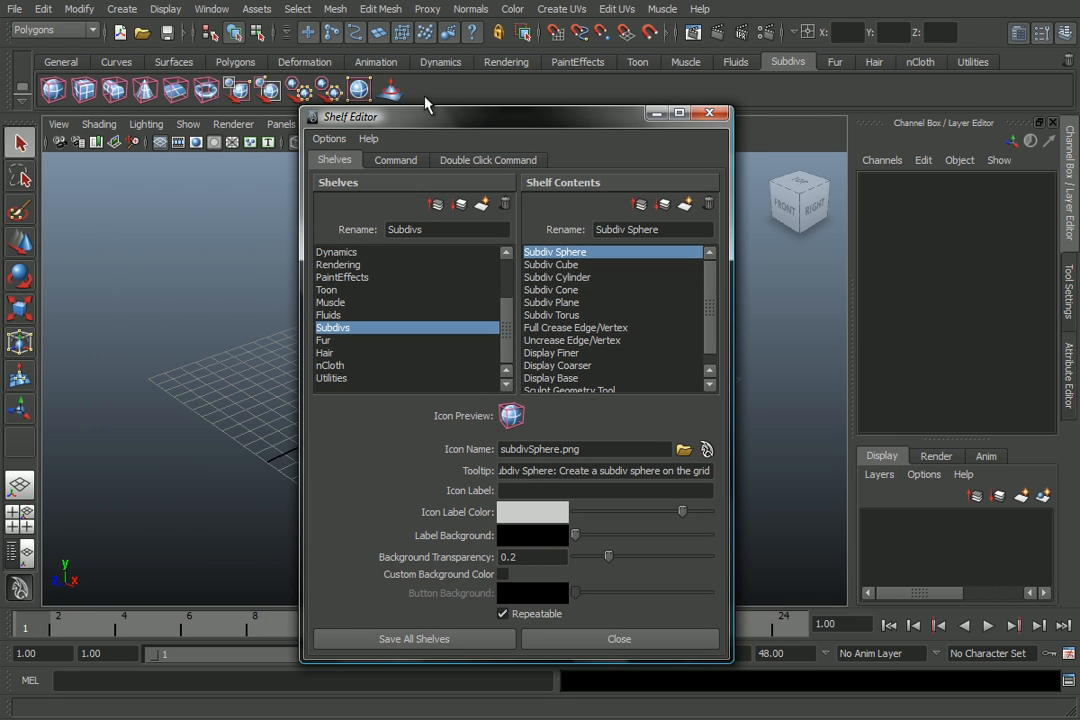
click(436, 205)
click(436, 205)
click(436, 205)
click(436, 205)
click(436, 205)
click(436, 205)
click(436, 205)
click(436, 205)
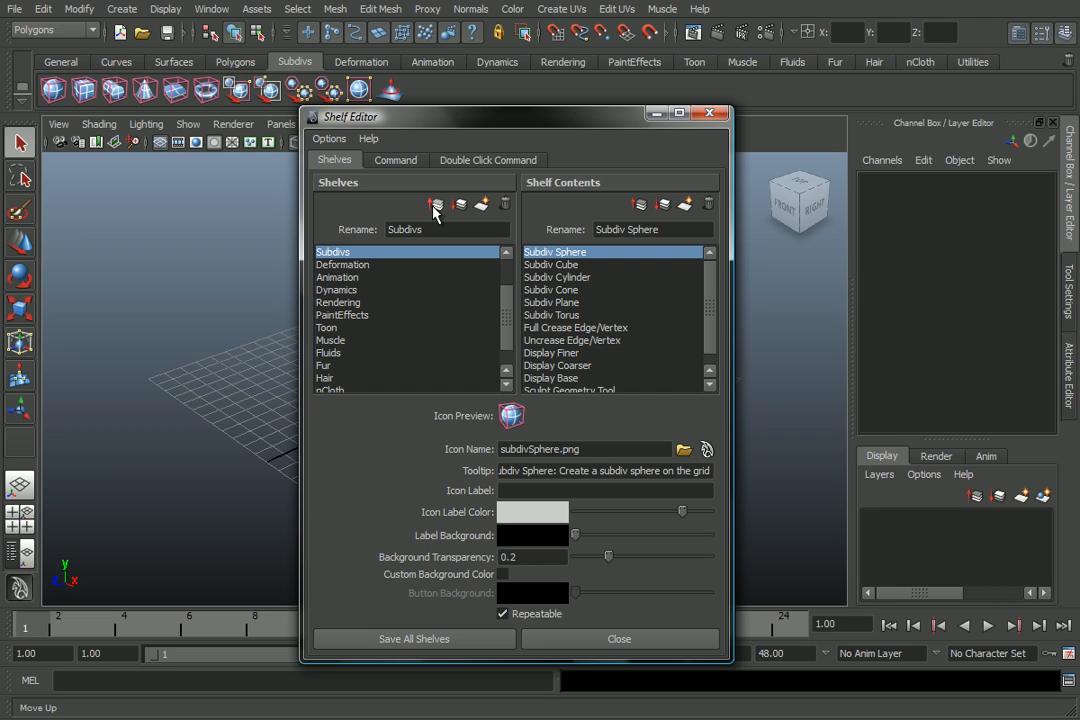
click(414, 638)
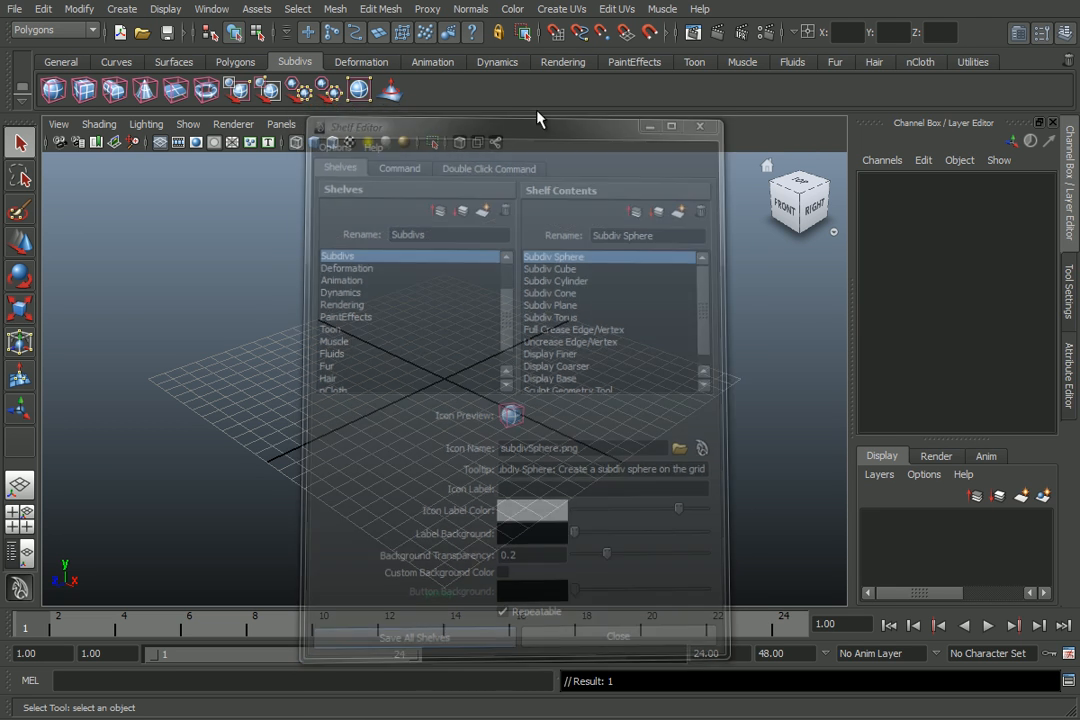
Look at the Polygons shelf, then display the Utilities shelf and add the polygon Cube creation command to it.
click(235, 61)
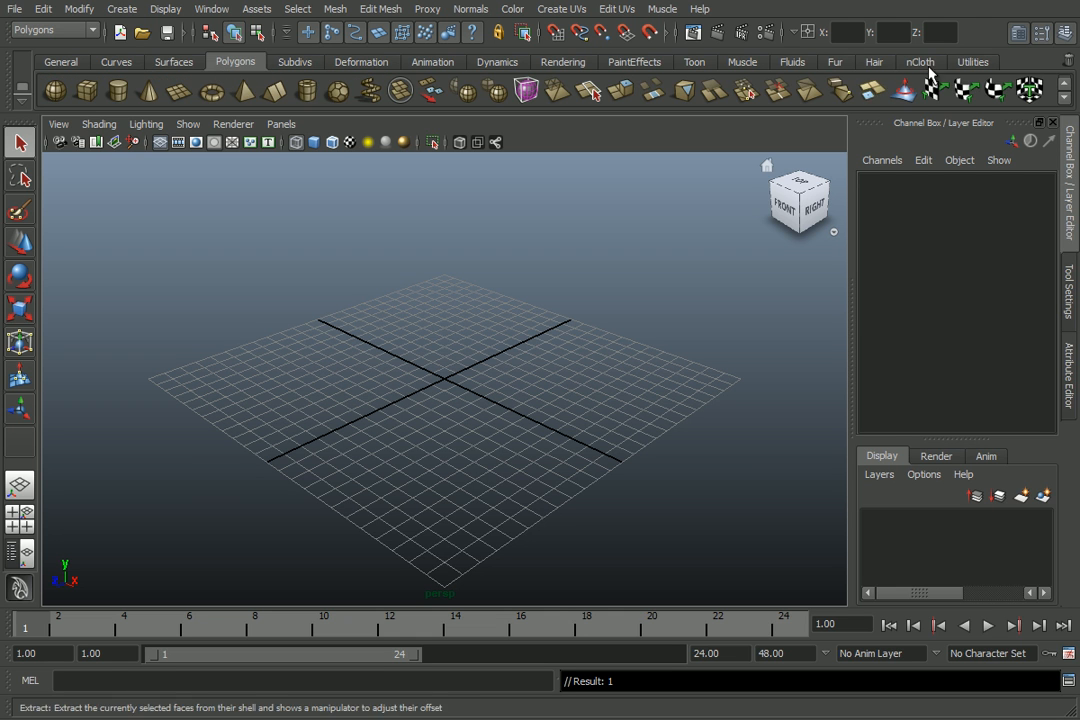
click(973, 61)
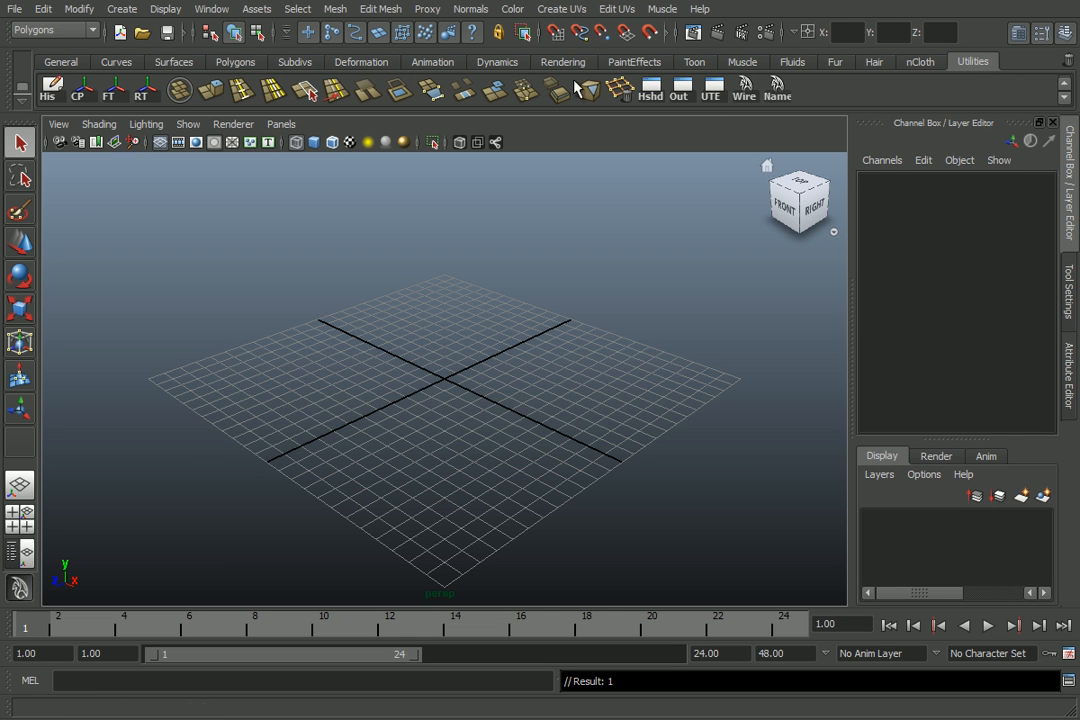
click(121, 9)
mouse_move(128, 58)
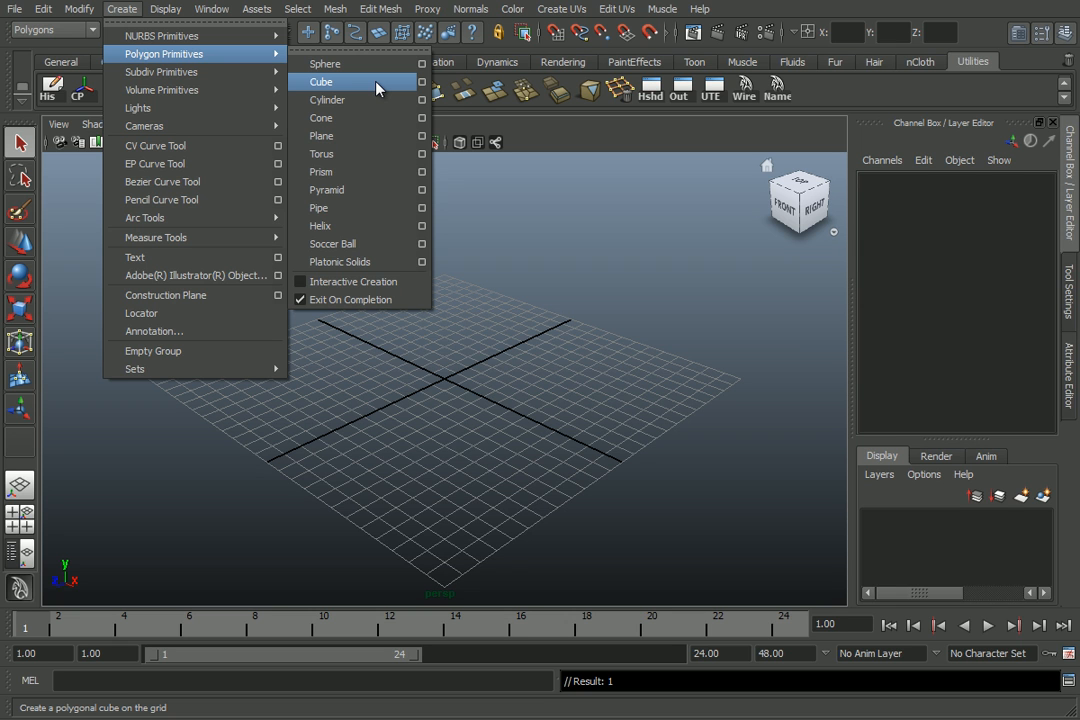
click(868, 82)
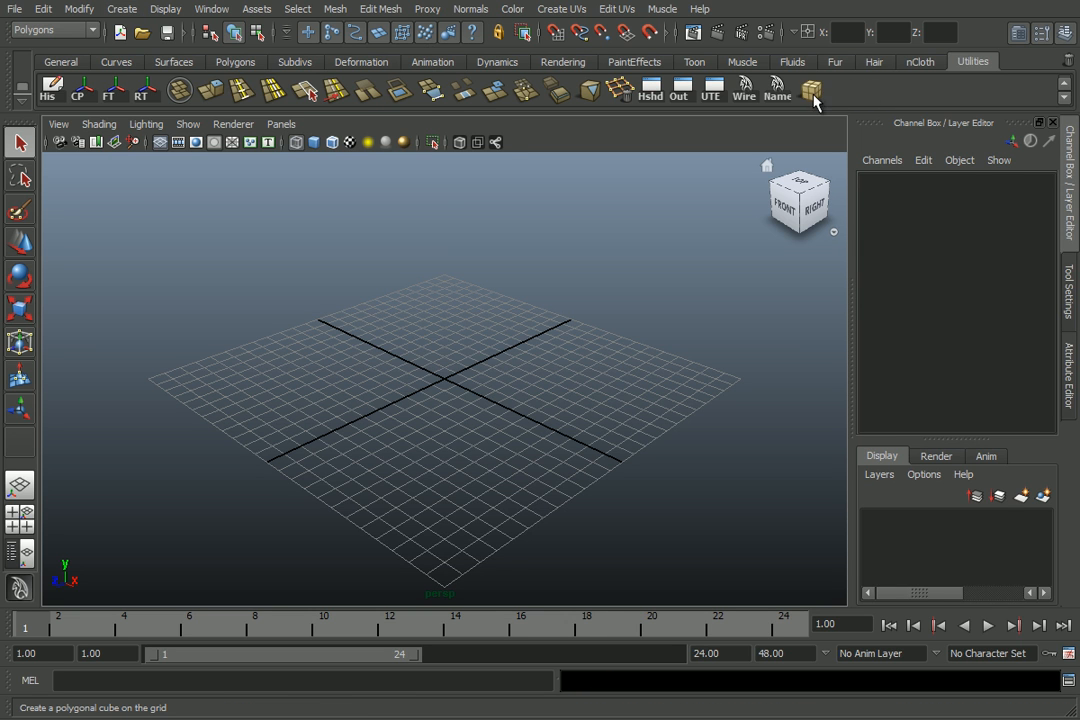
Remove the added Cube command and the RT command from the Utilities shelf.
mouse_move(813, 94)
middle_down()
mouse_move(239, 85)
mouse_move(1078, 80)
mouse_move(1069, 61)
middle_up()
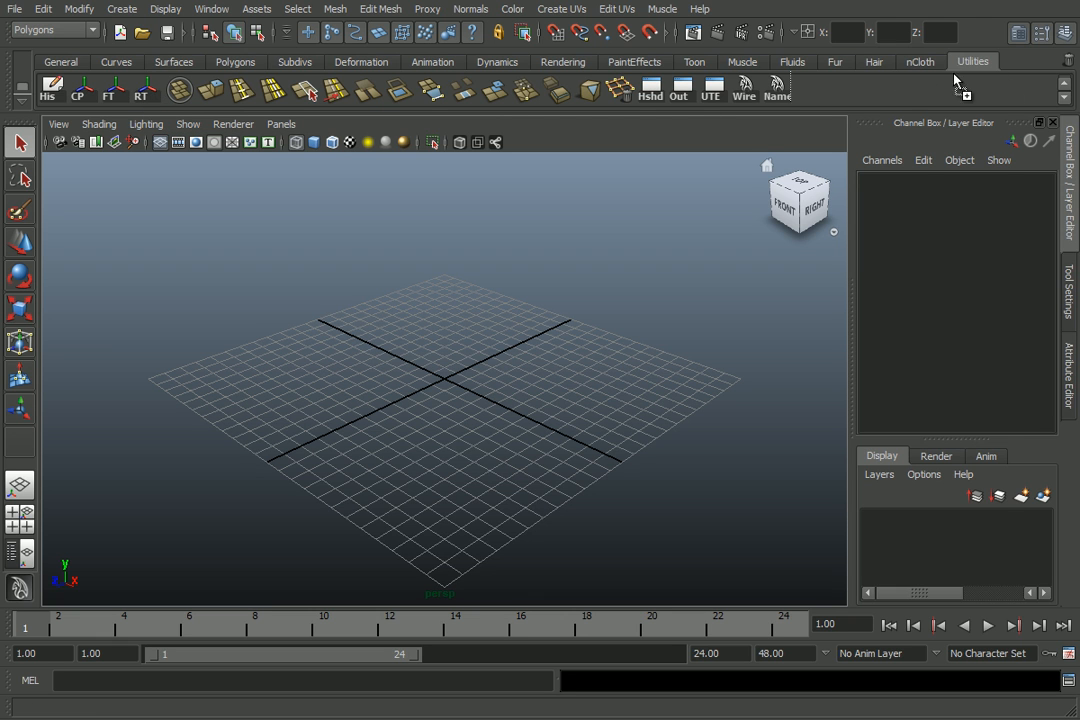
middle_drag(1067, 65, 1067, 65)
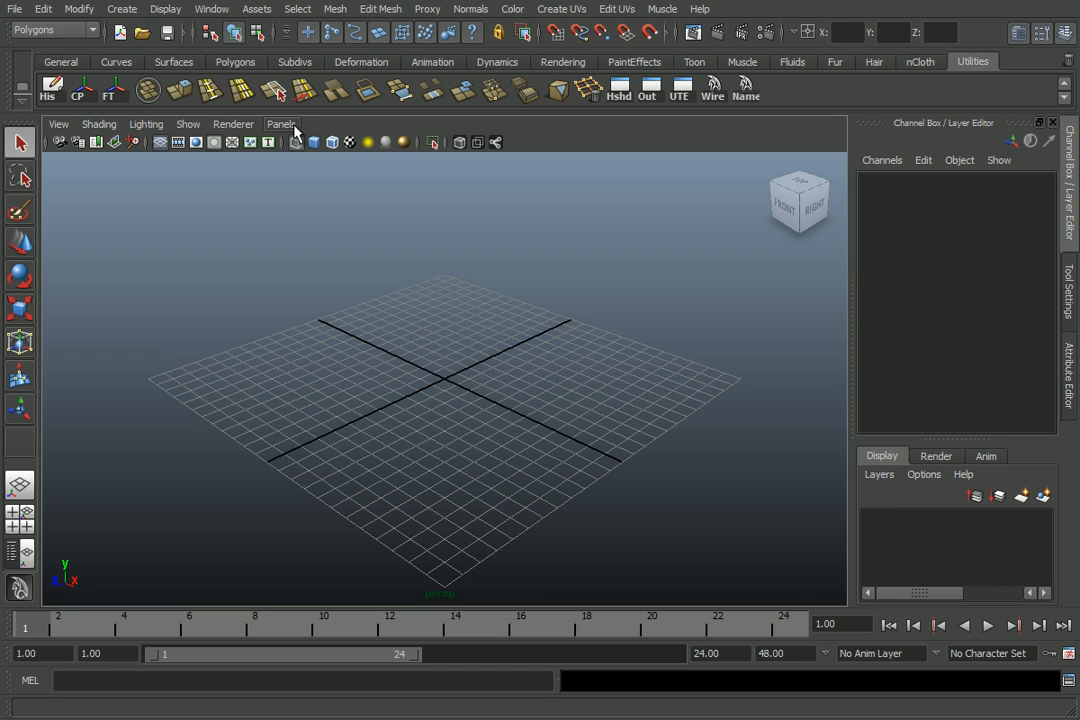
Review the viewport's shading modes and the object types that can be shown or hidden.
click(97, 125)
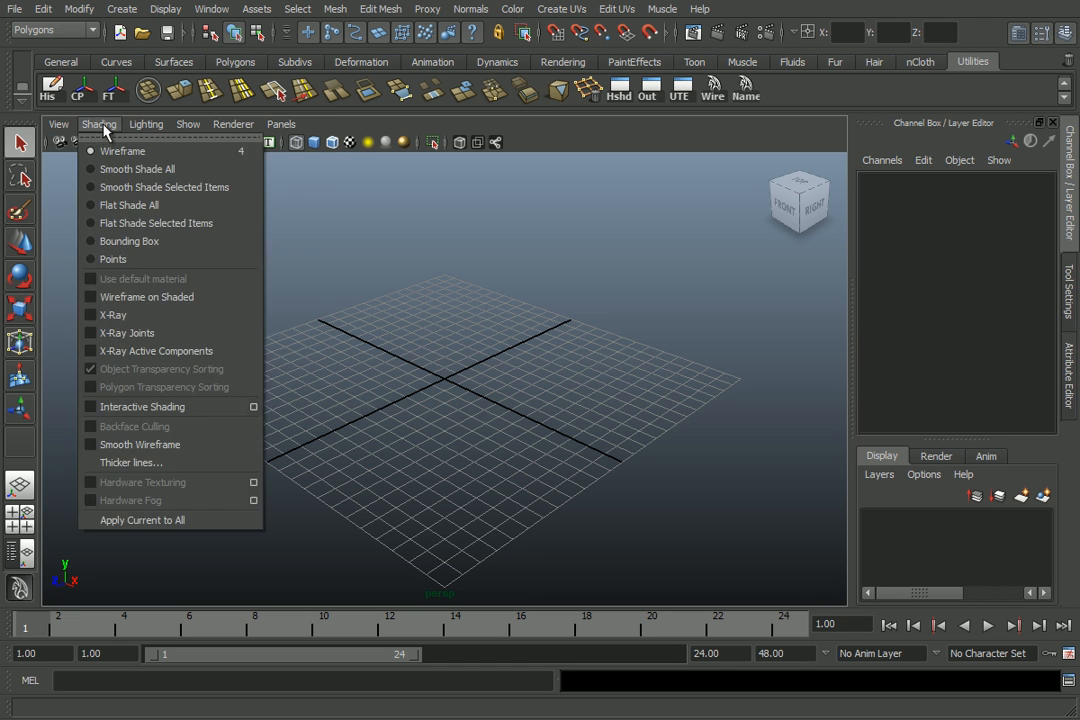
click(190, 125)
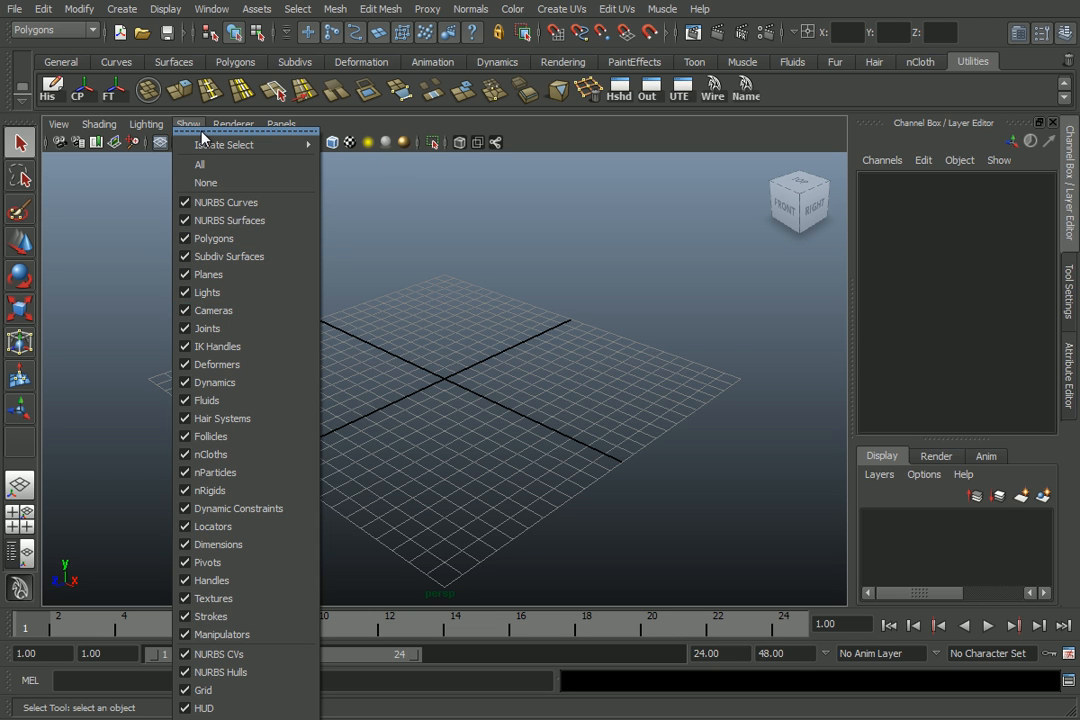
mouse_move(101, 125)
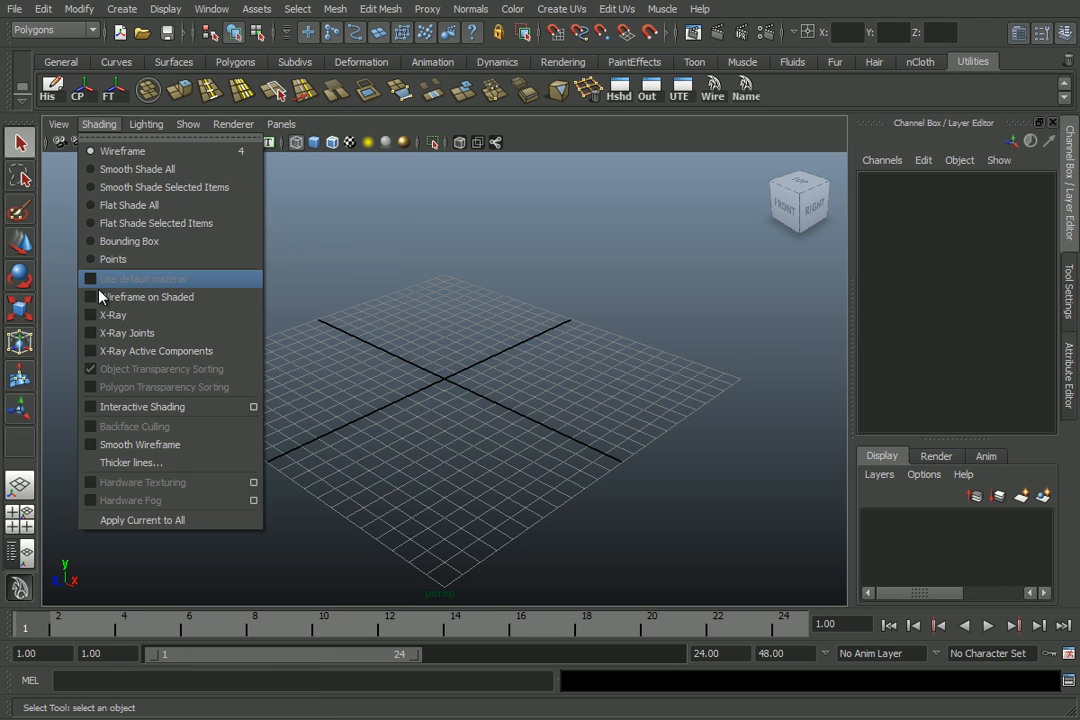
mouse_move(188, 124)
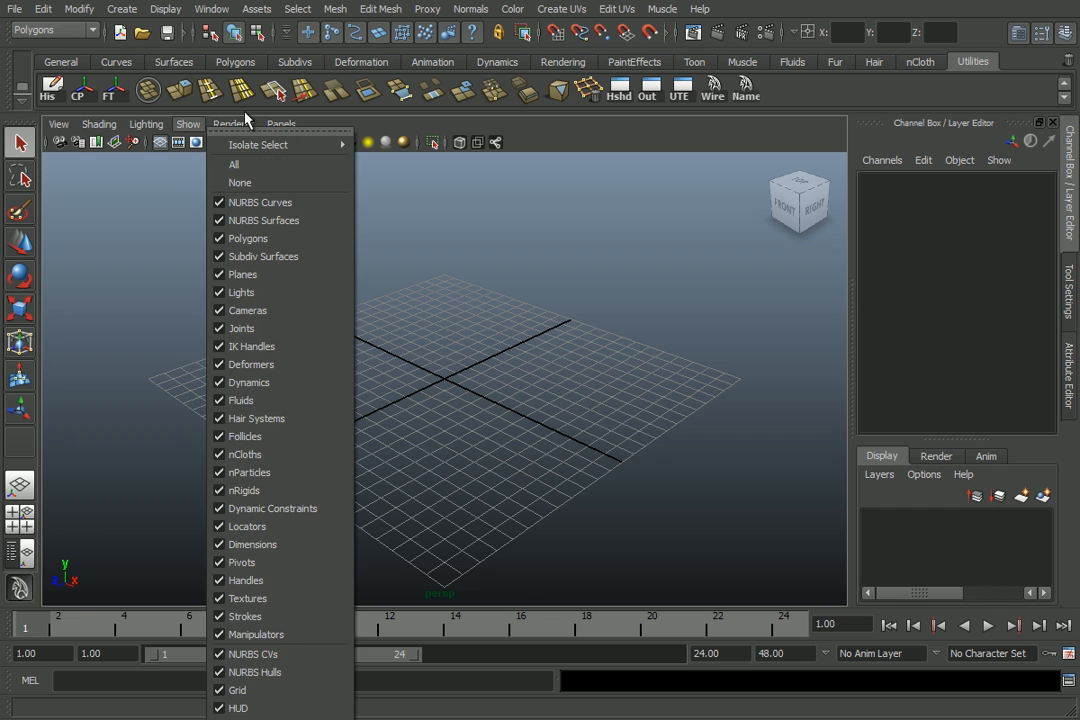
click(540, 152)
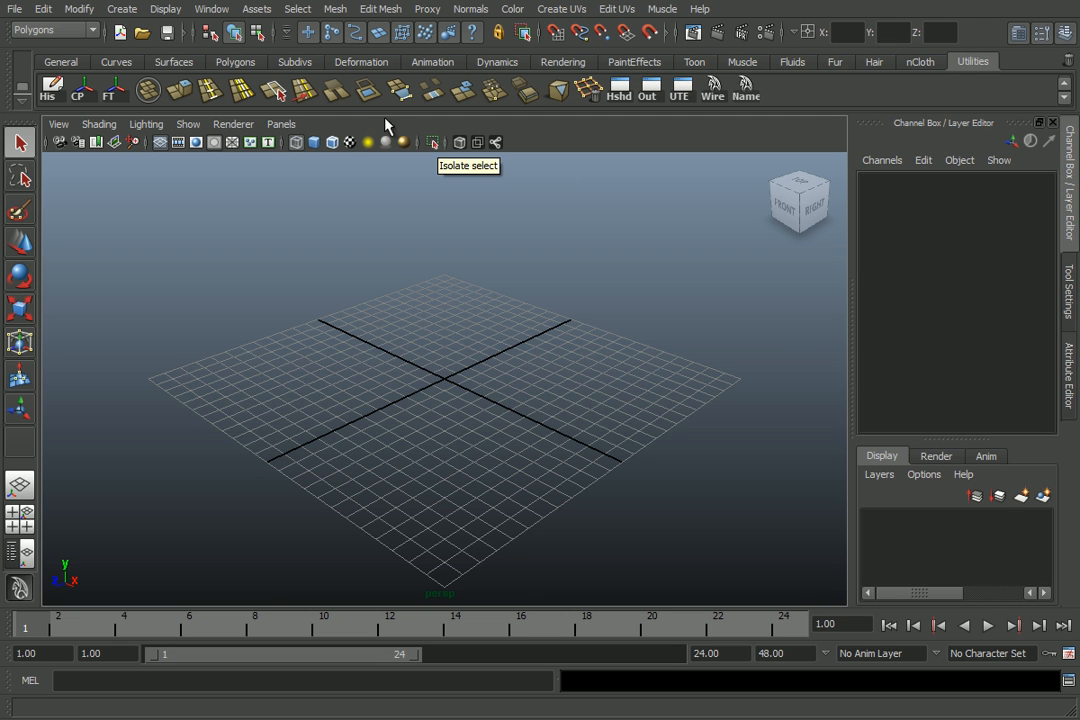
Compare the Isolate Select options among the viewport's display filters with those of its Isolate select shortcut.
click(188, 124)
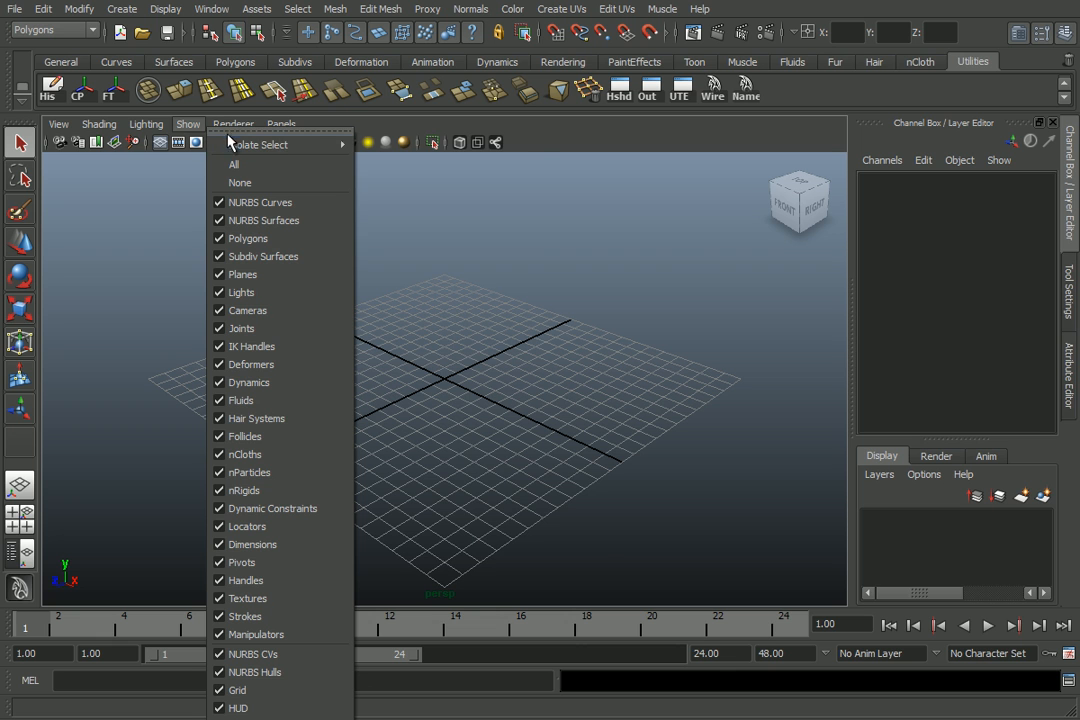
mouse_move(258, 145)
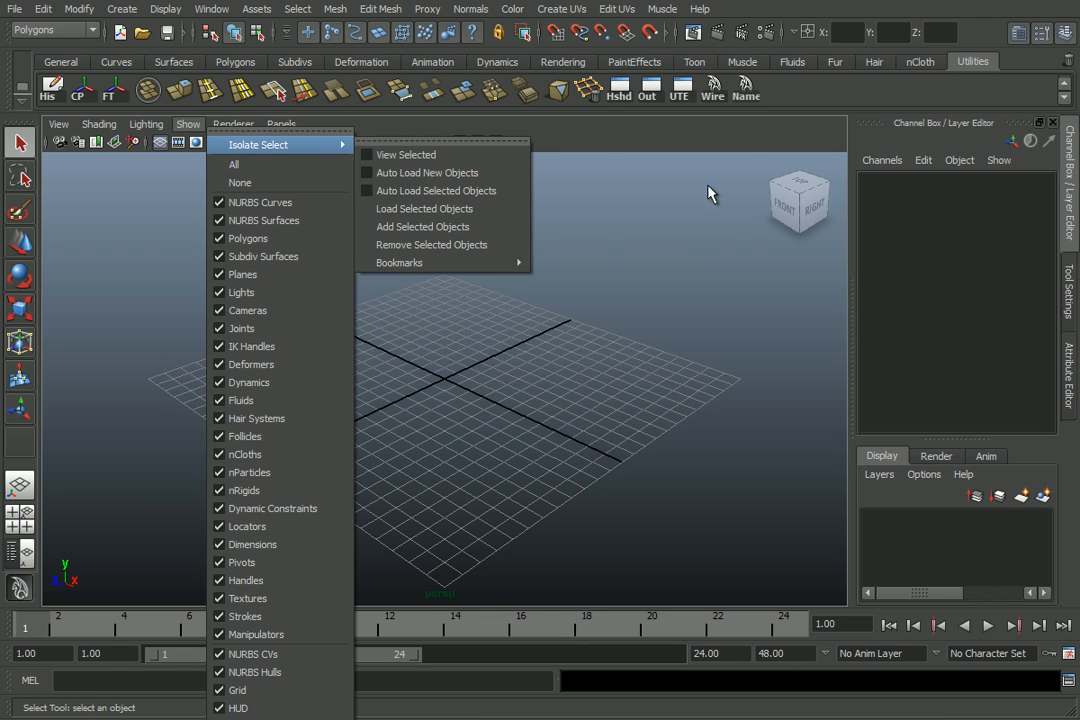
click(412, 154)
right_click(432, 146)
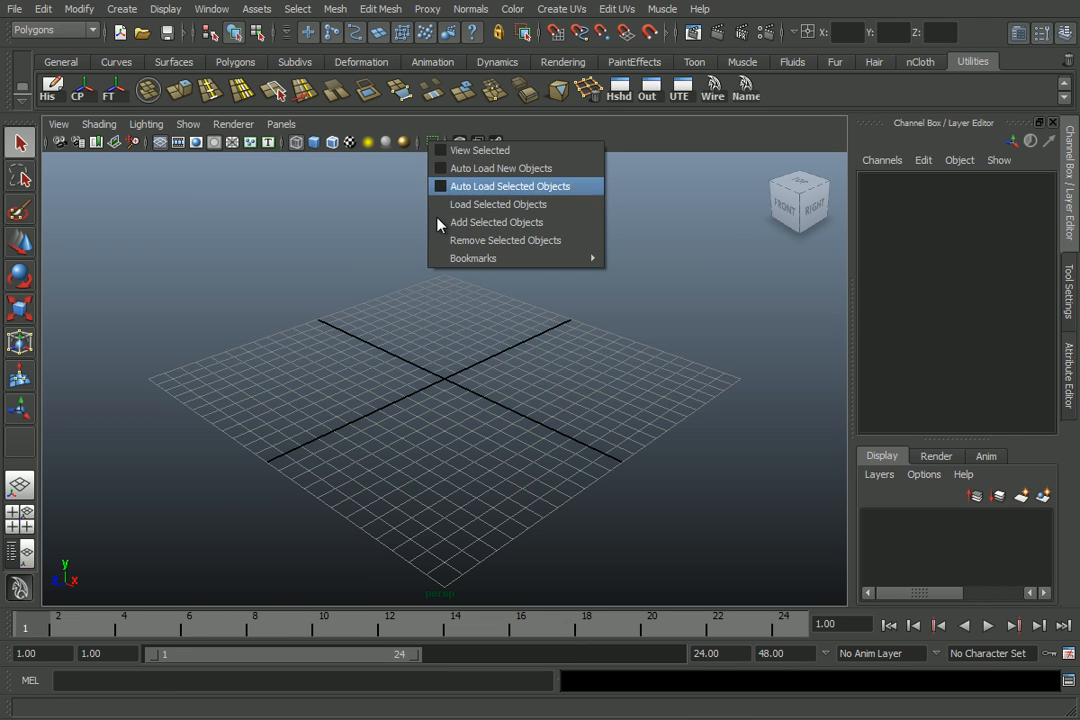
click(336, 267)
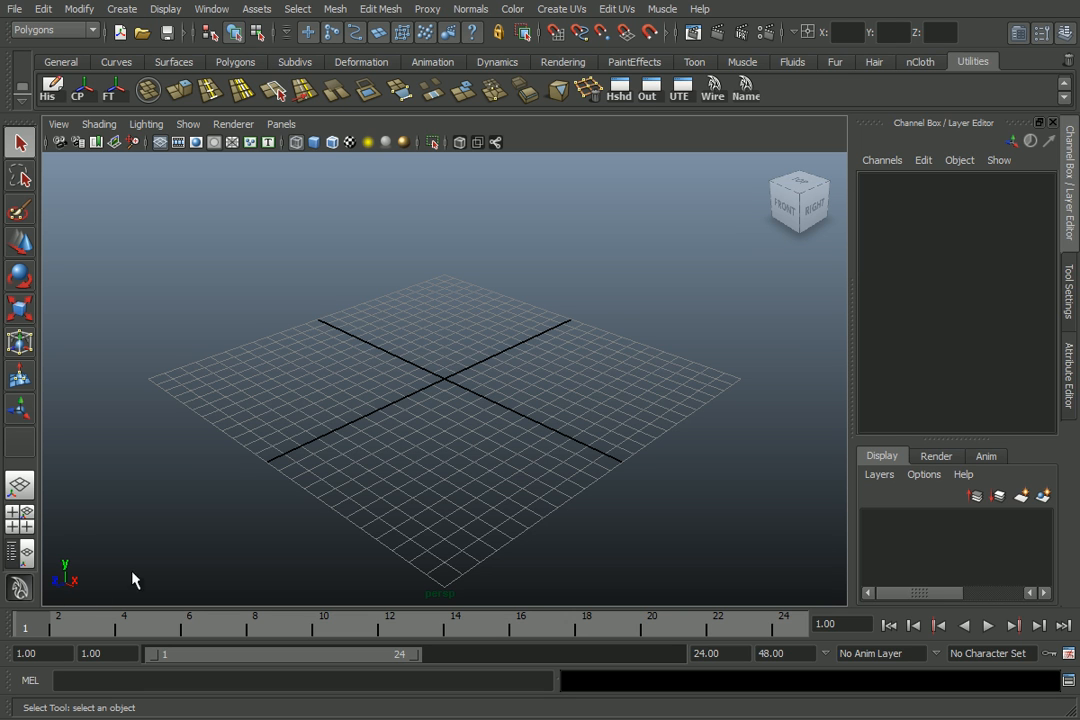
Use the ViewCube to look from the front and an adjoining side, and restore the home view.
click(798, 207)
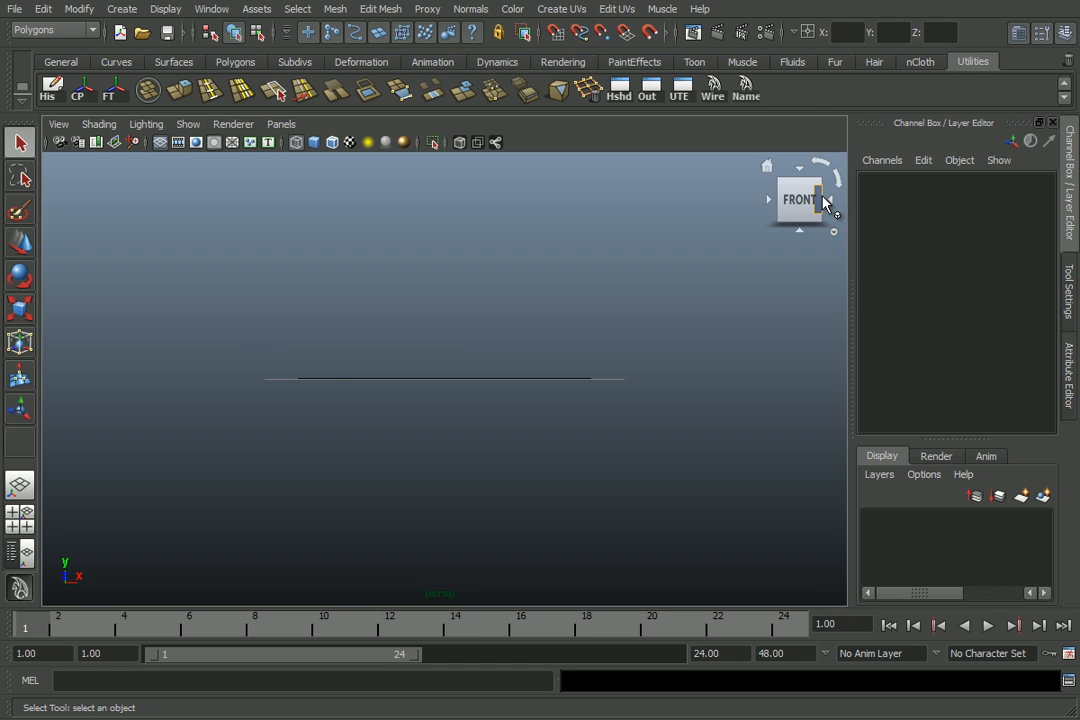
click(828, 201)
click(768, 166)
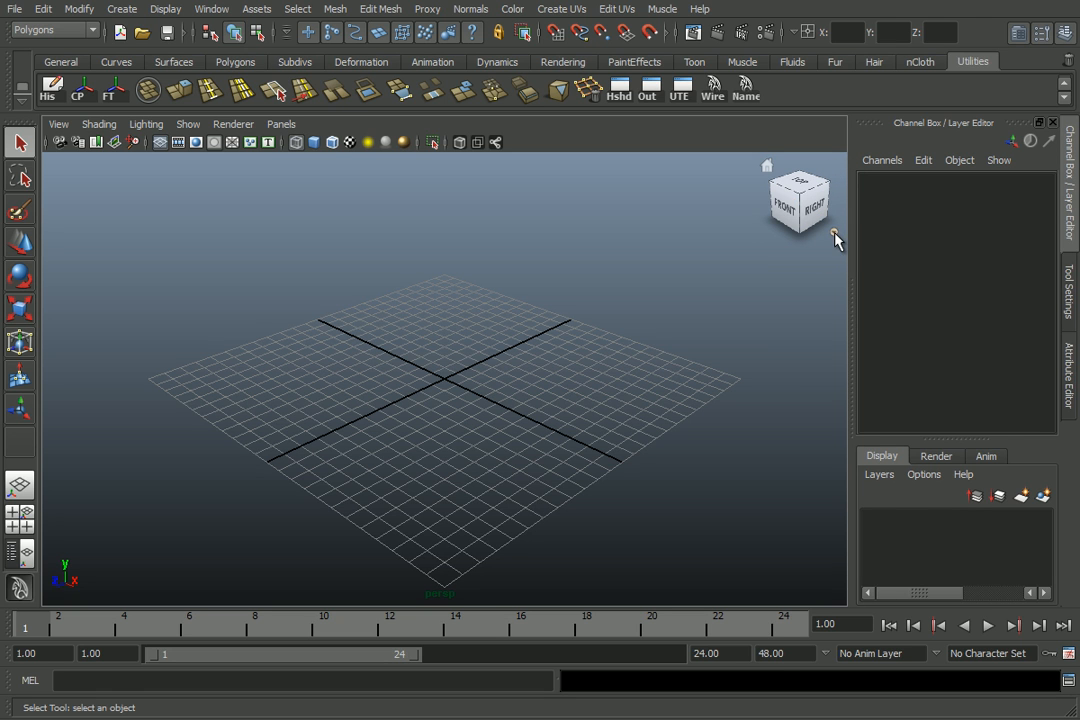
Review the ViewCube preferences, try the option to show the compass below the cube, and close them without saving.
click(833, 233)
click(875, 358)
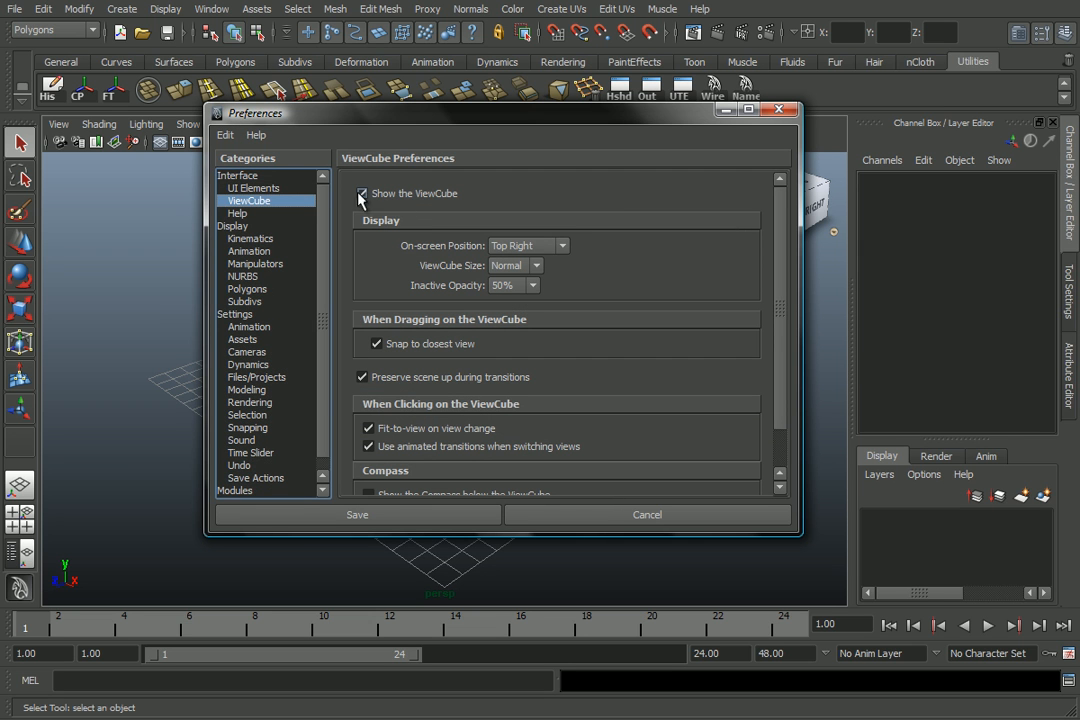
drag(464, 130, 381, 150)
scroll(455, 330, down, 1)
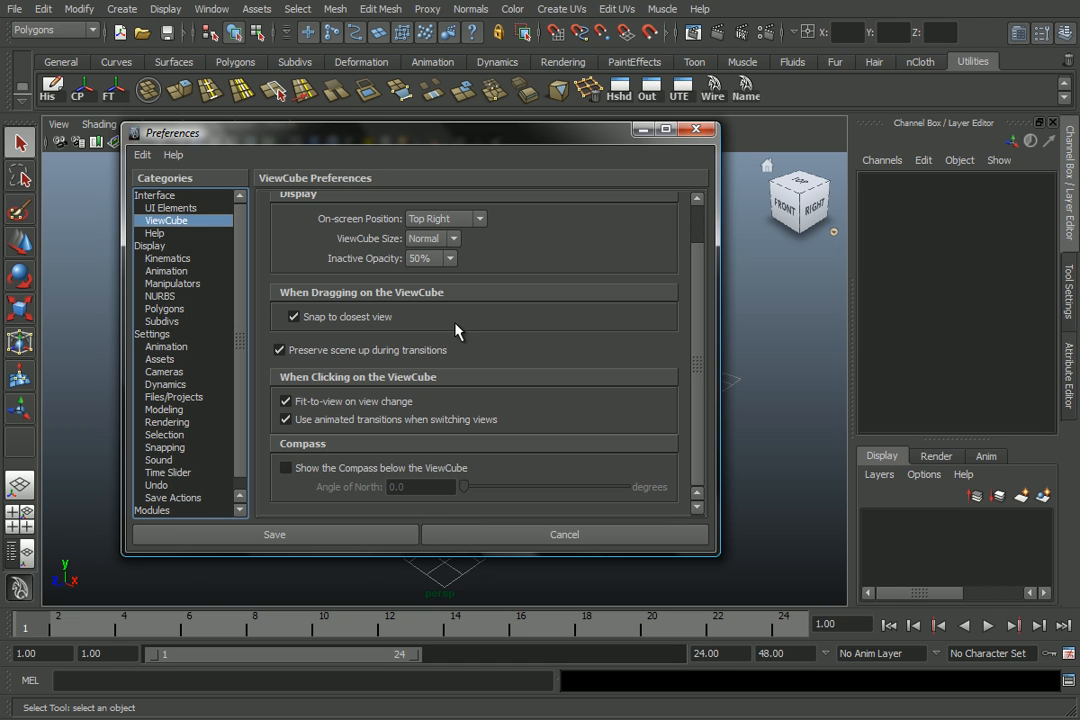
click(368, 467)
click(368, 467)
click(368, 467)
click(368, 467)
click(567, 534)
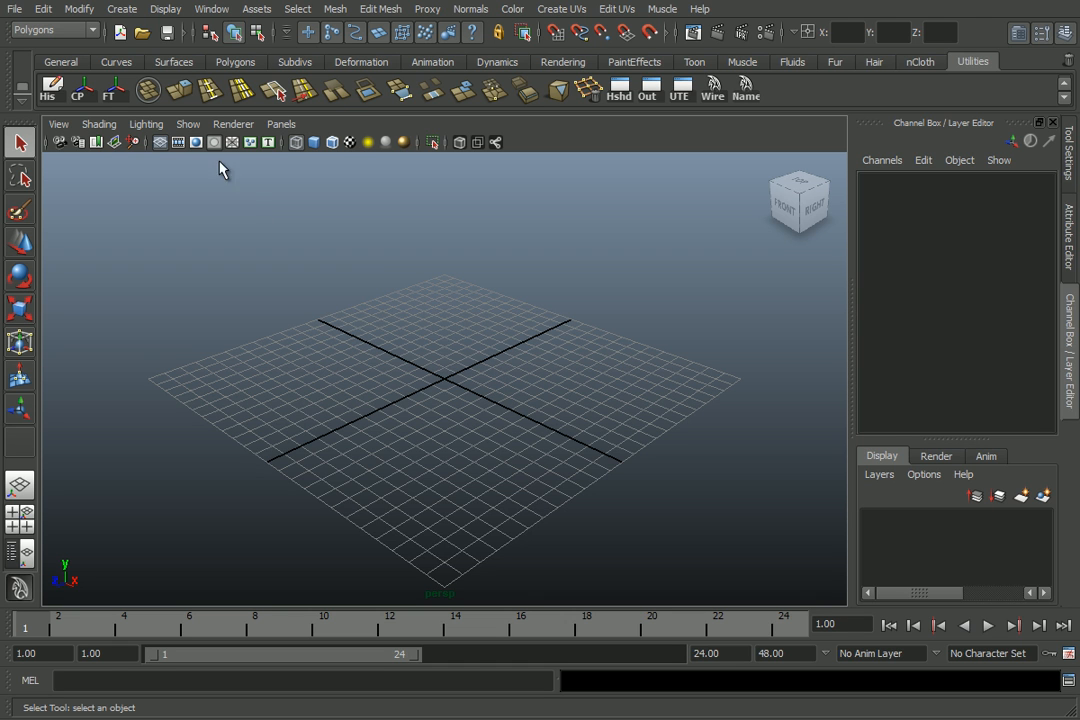
Toggle the grid off and on with both the viewport's own grid toggle and the general display setting.
click(160, 143)
click(160, 143)
click(161, 144)
click(161, 144)
click(165, 9)
click(168, 38)
click(164, 10)
click(160, 35)
In the grid options, set length and width to 18 units, grid lines every 2 units, and subdivisions to 9.
click(164, 14)
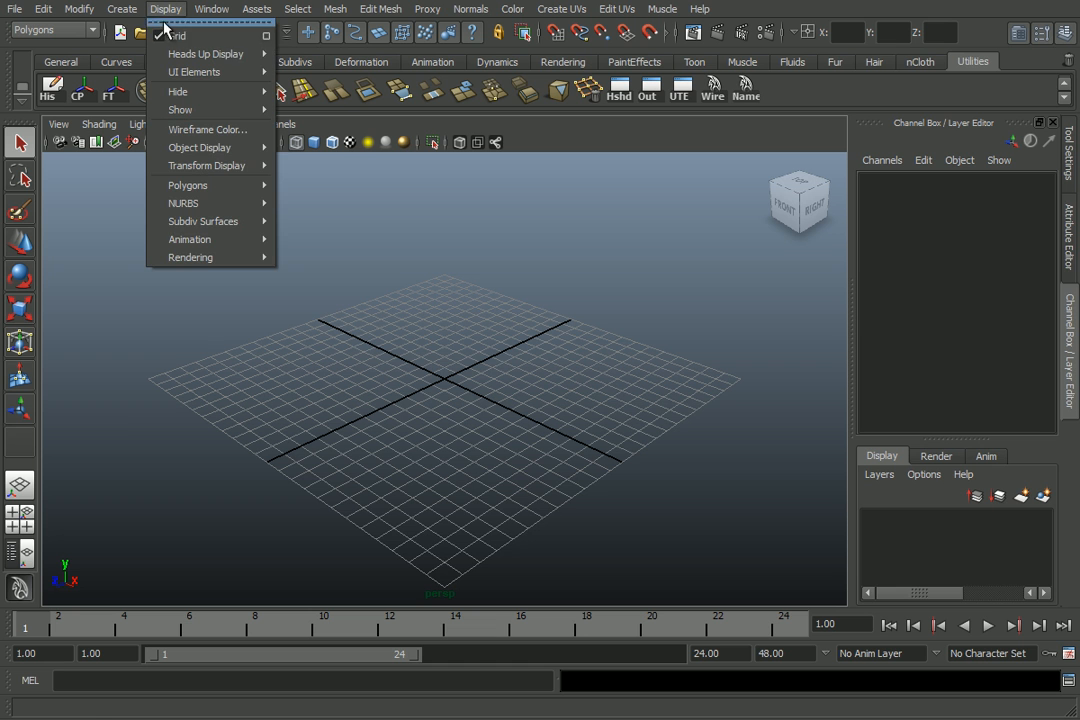
click(266, 36)
drag(350, 175, 239, 130)
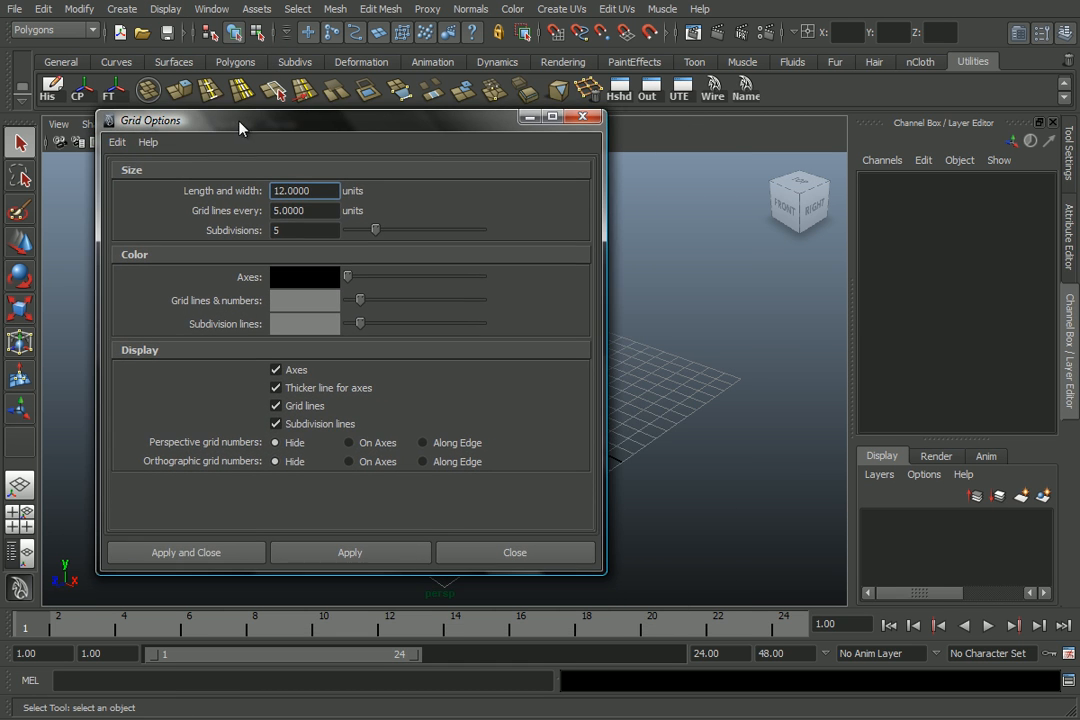
drag(337, 190, 117, 190)
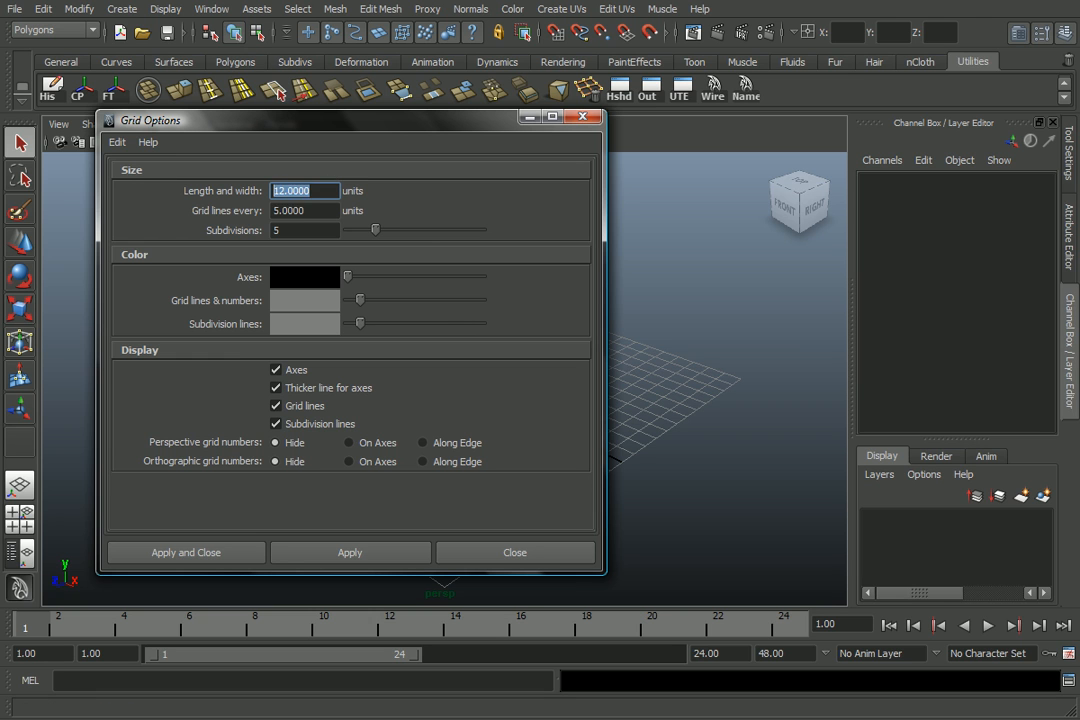
text(18)
key(Tab)
text(2)
key(Tab)
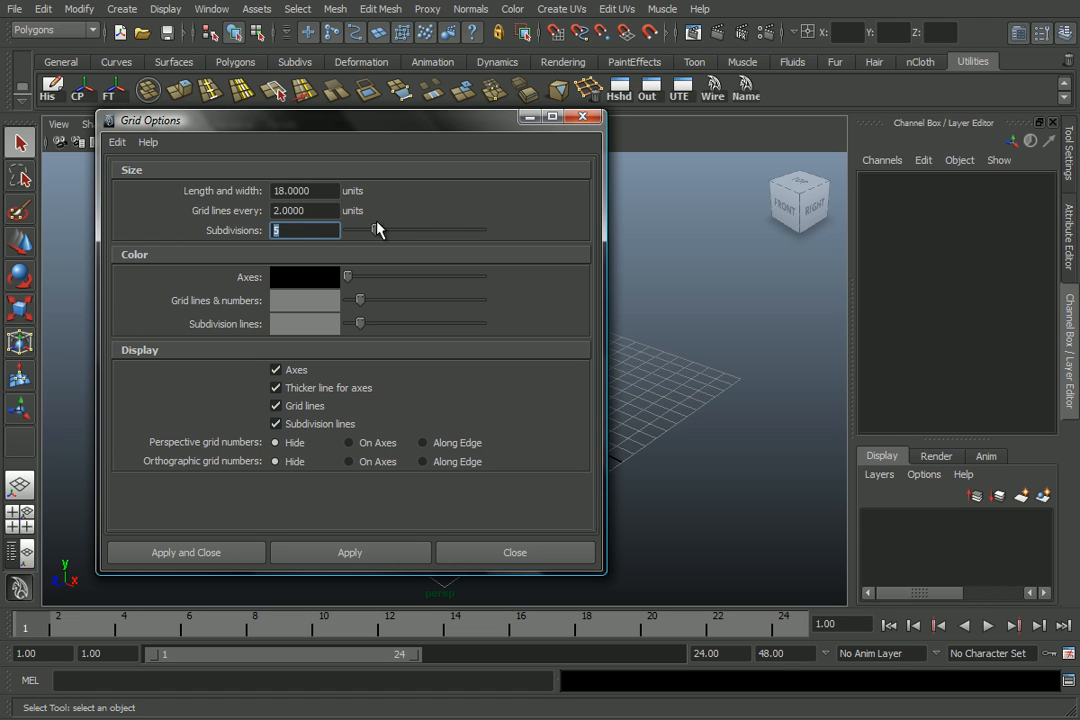
text(5)
Color the grid axes yellow, the grid lines dark green and the subdivision lines magenta, and apply the changes.
drag(349, 278, 474, 278)
drag(360, 299, 397, 326)
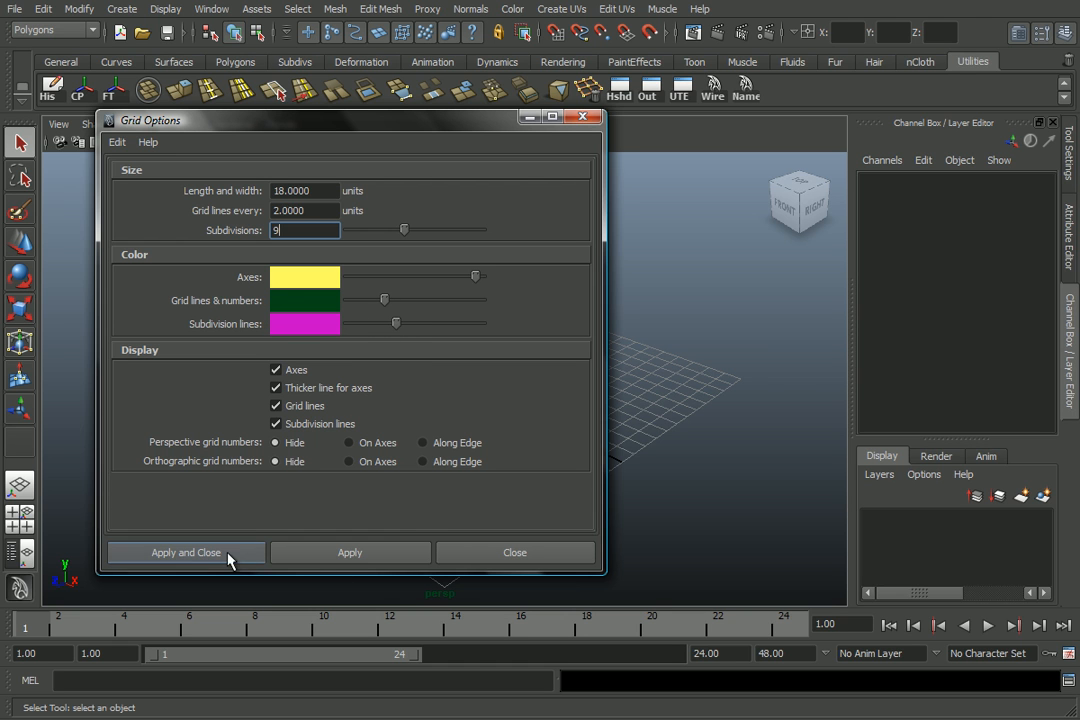
click(318, 553)
Reduce the grid subdivisions to 5, apply the change, and uncover the viewport to inspect the recolored grid.
drag(398, 118, 528, 161)
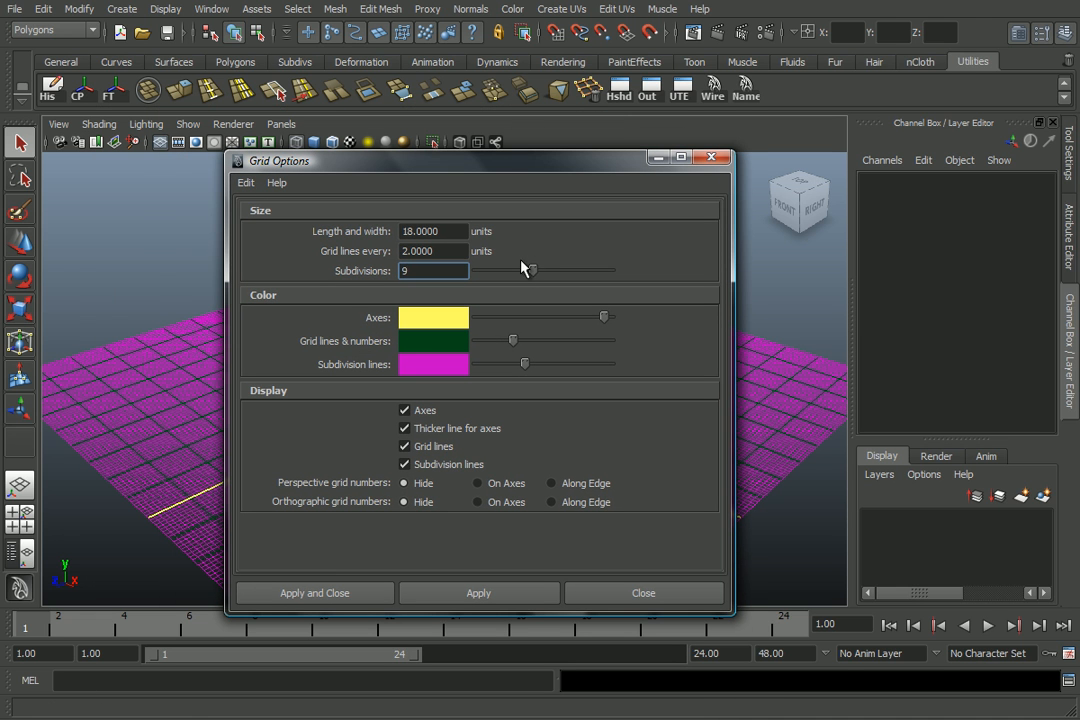
drag(531, 269, 504, 269)
click(478, 592)
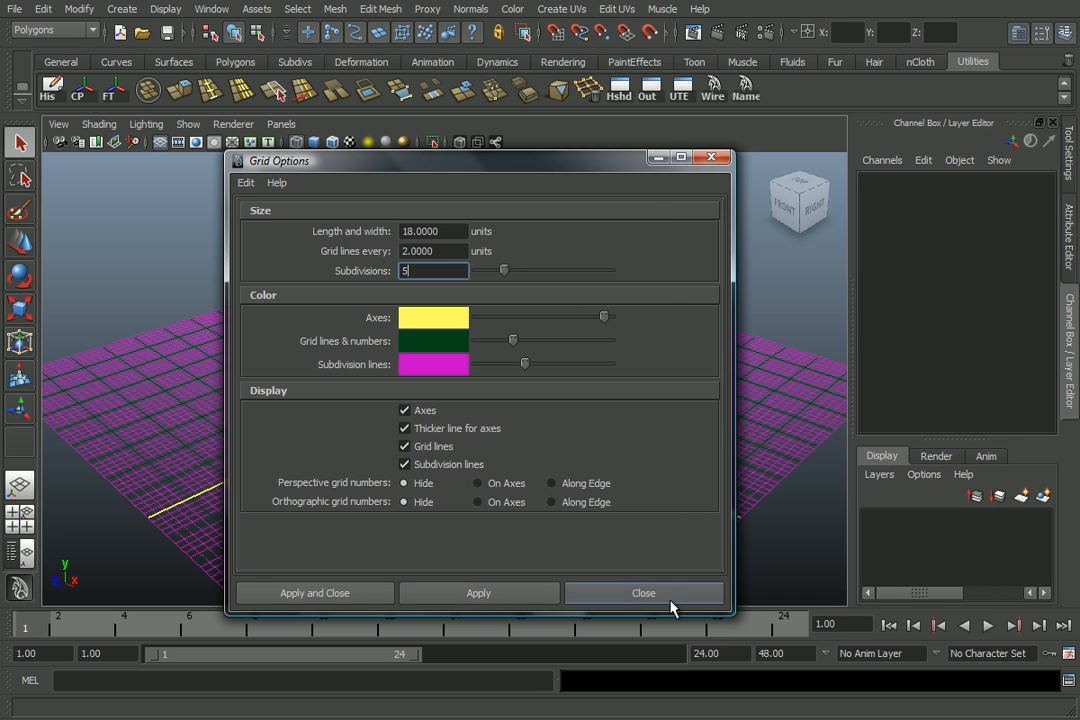
click(660, 158)
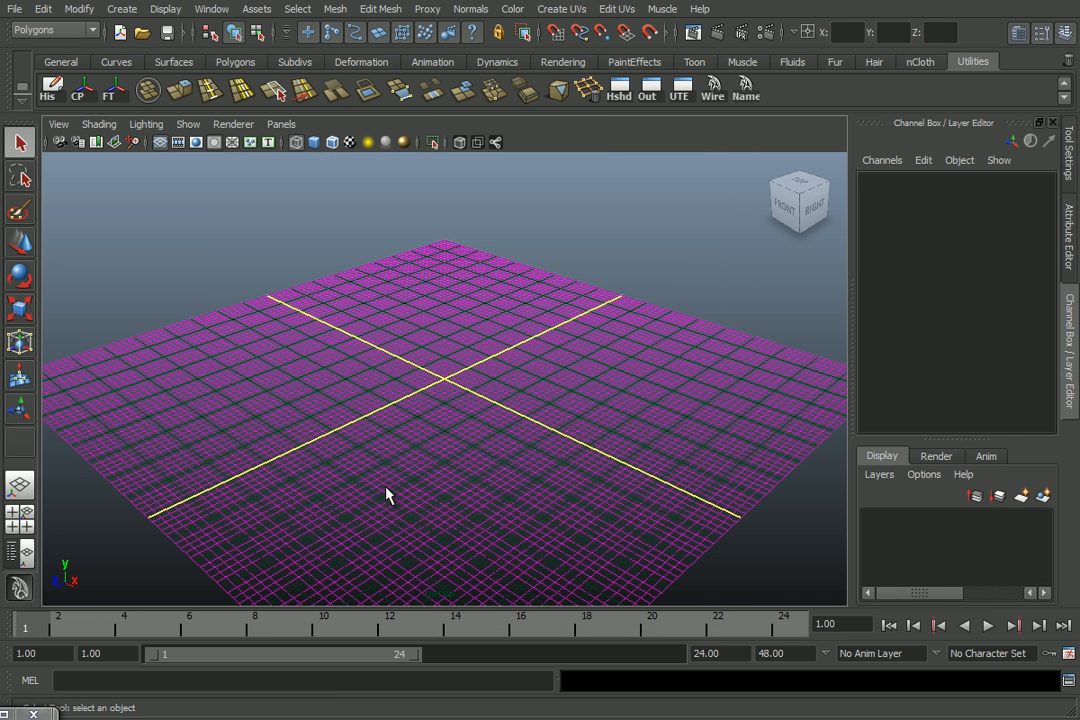
drag(25, 712, 393, 336)
click(446, 328)
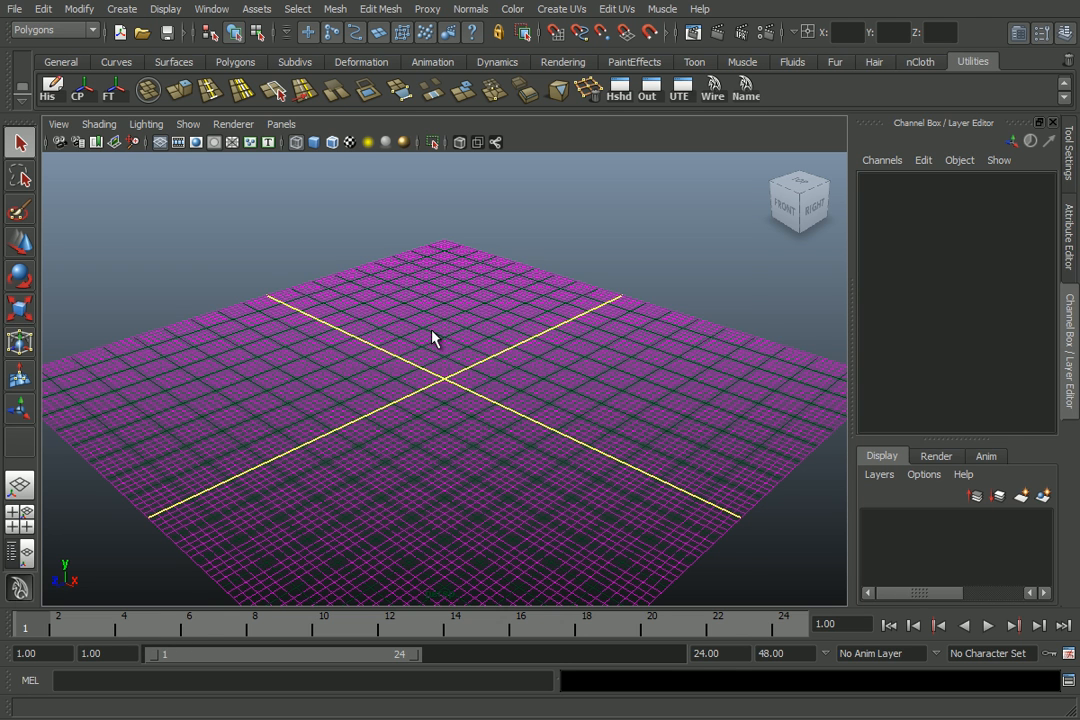
drag(437, 166, 575, 172)
Reset the grid size settings, restore black axes with gray grid and subdivision lines, and apply and close the options.
click(382, 183)
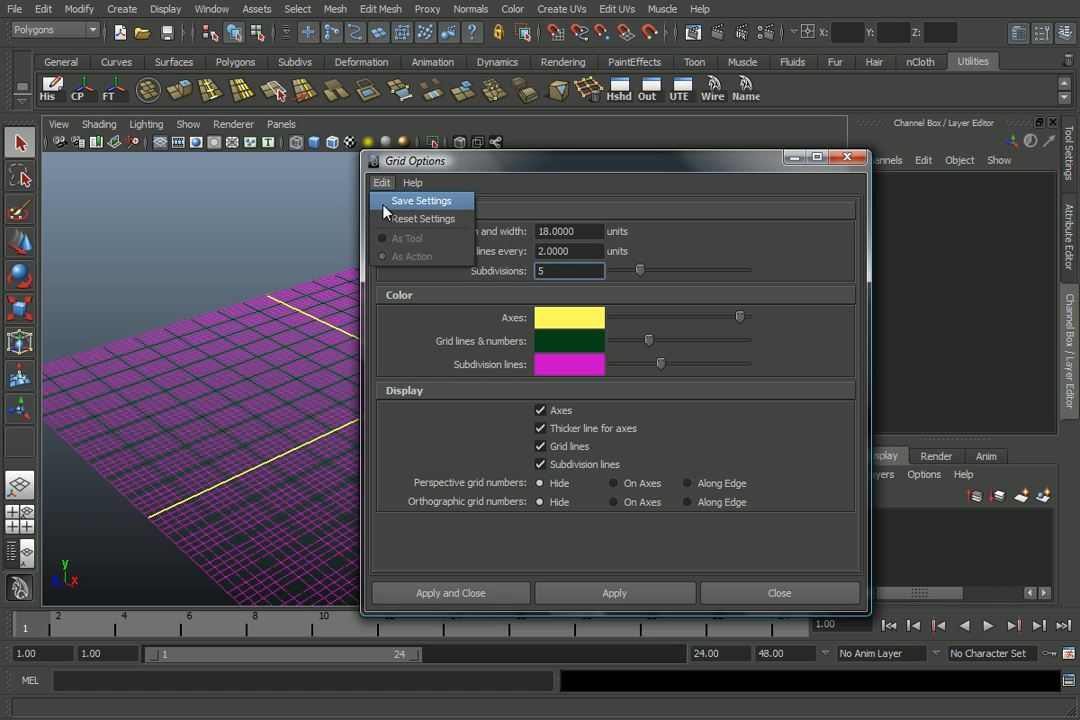
click(390, 219)
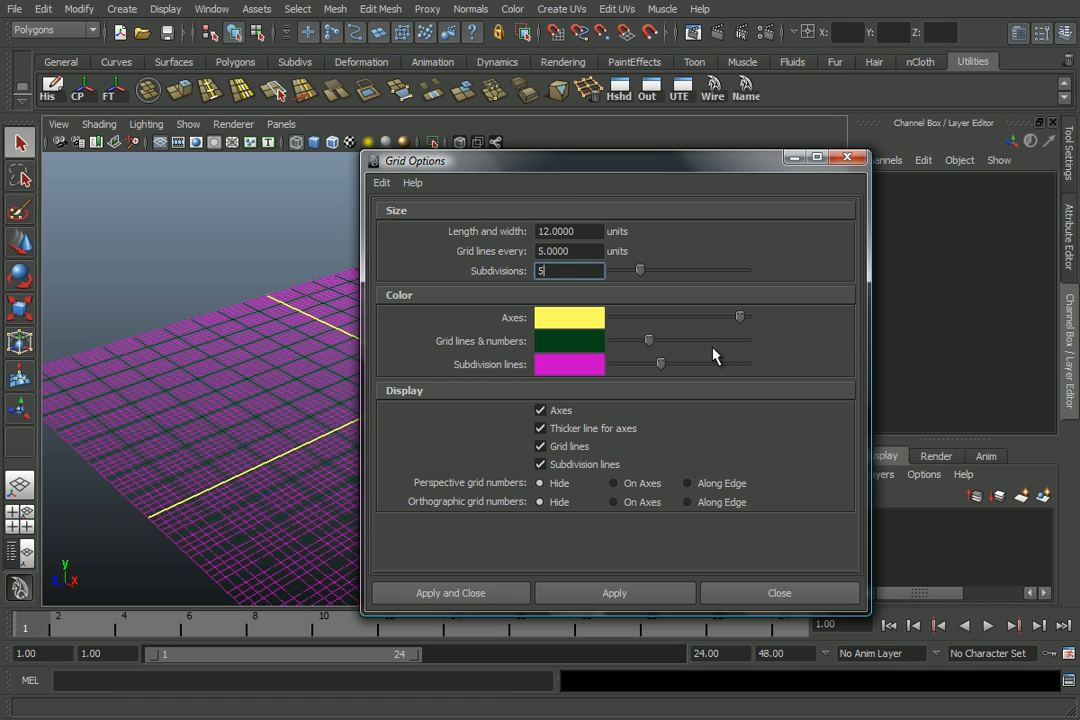
drag(740, 317, 550, 316)
drag(651, 343, 626, 370)
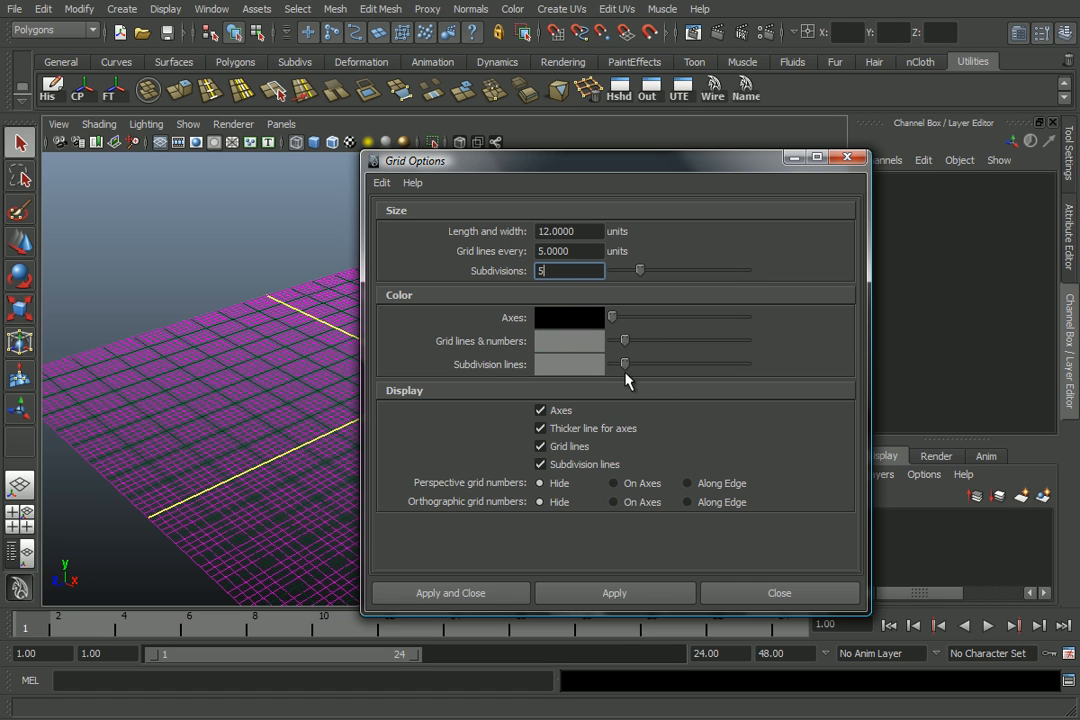
click(615, 594)
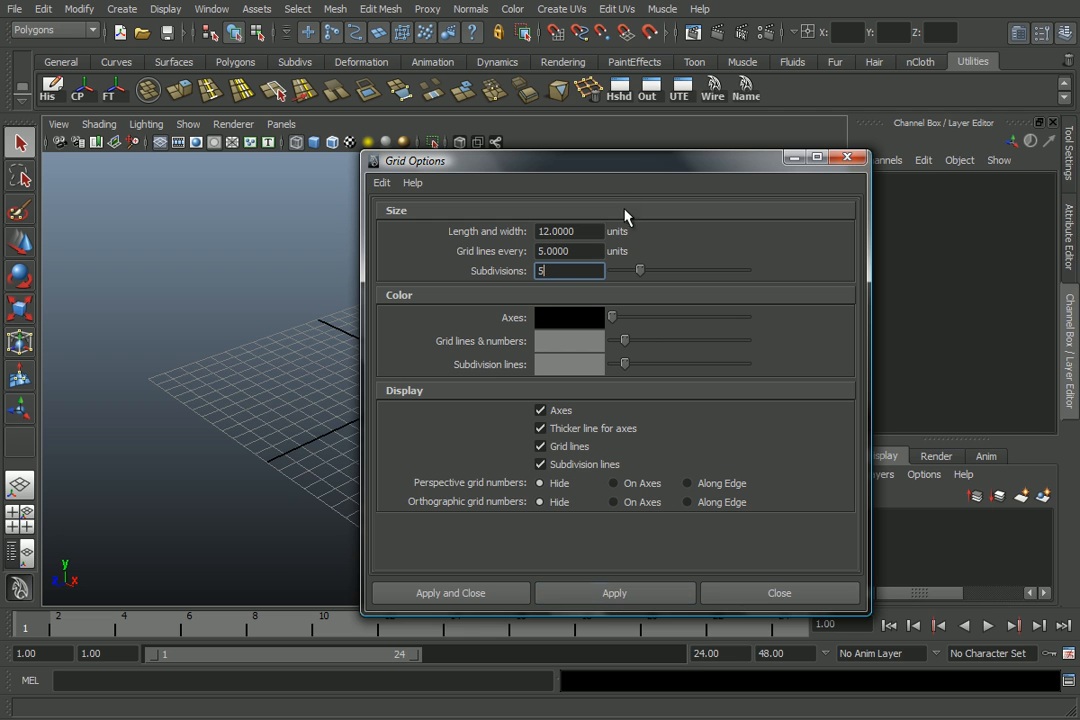
click(424, 594)
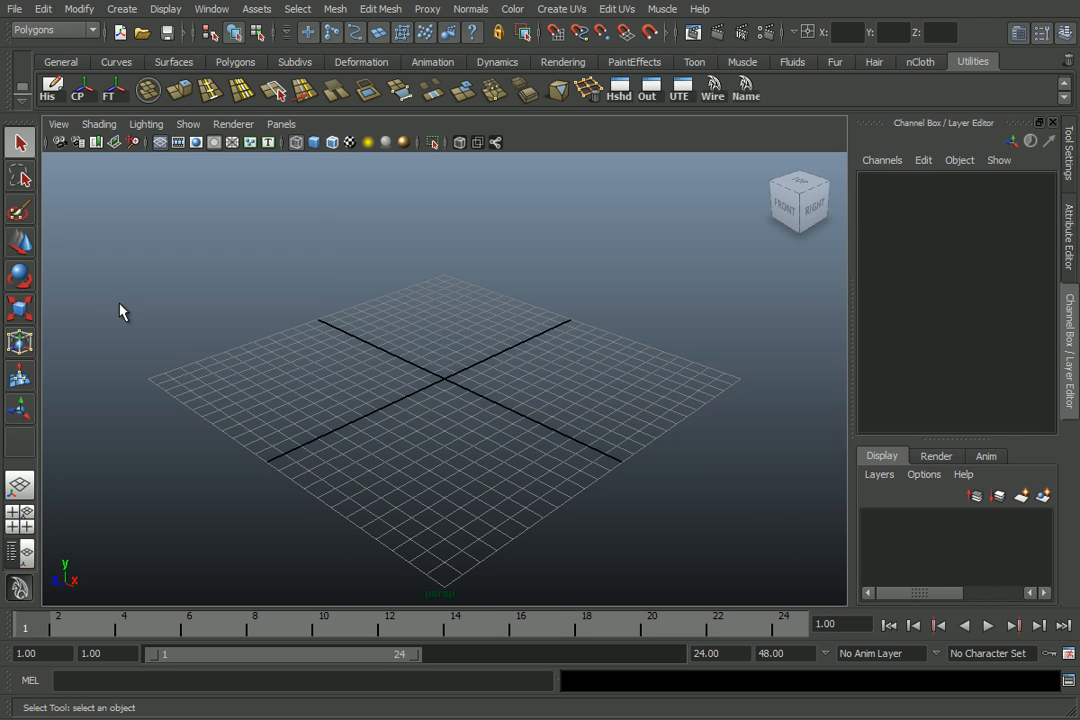
Scrub the current frame along the time slider and play the timeline forwards and backwards.
mouse_move(55, 626)
mouse_down()
mouse_move(703, 626)
mouse_move(36, 629)
mouse_up()
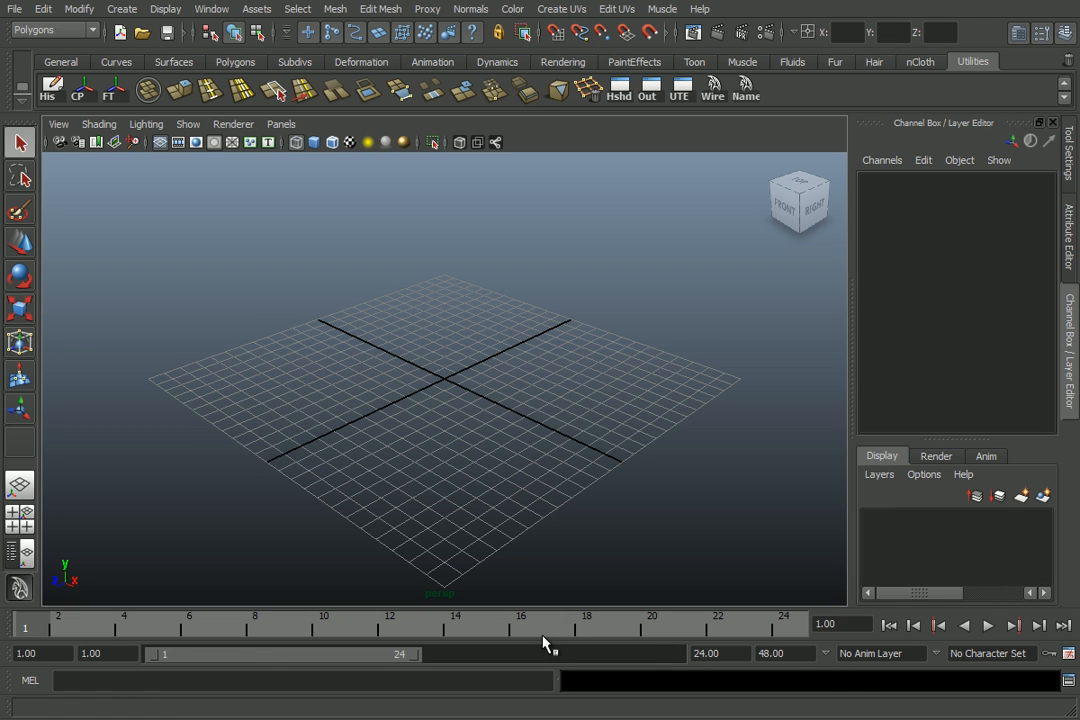
mouse_move(35, 635)
mouse_down()
mouse_move(776, 631)
mouse_move(13, 628)
mouse_move(740, 622)
mouse_move(28, 625)
mouse_up()
click(988, 626)
click(964, 626)
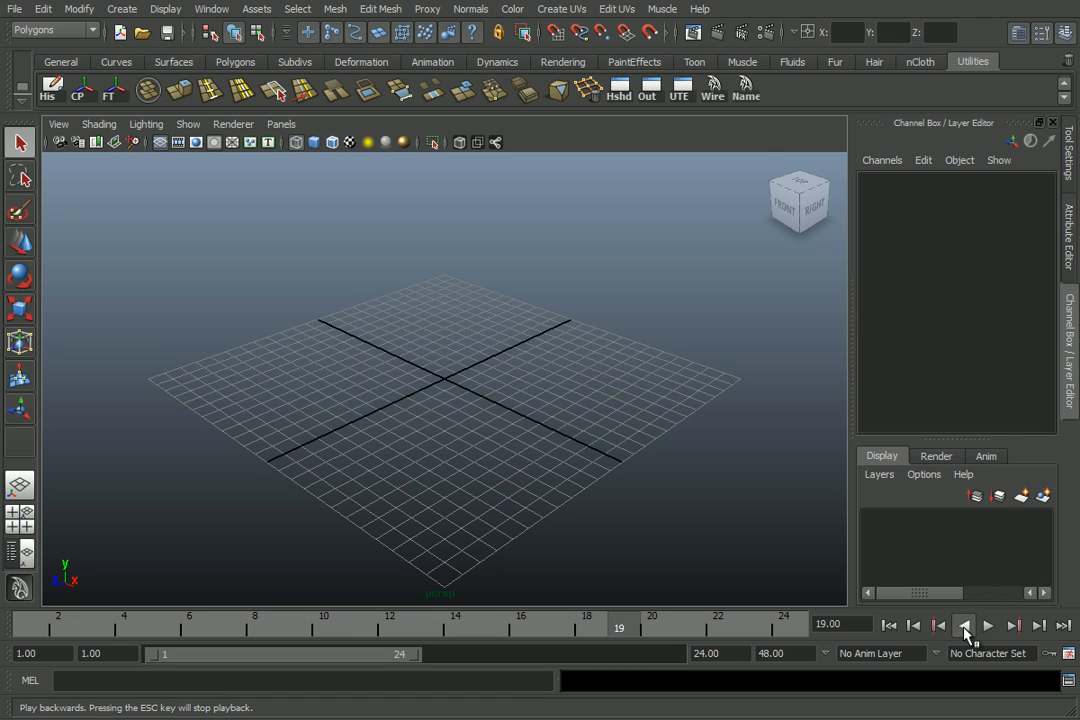
Step through the timeline frame by frame in both directions, and jump to the playback range's end and start.
click(1038, 626)
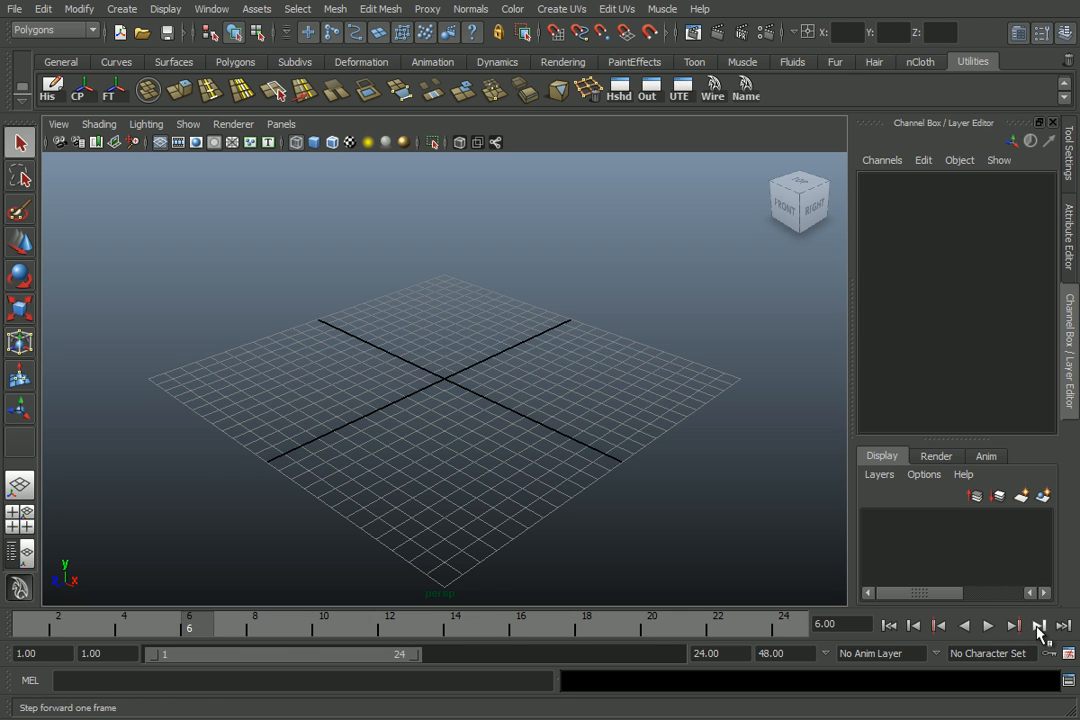
click(1038, 626)
click(1038, 626)
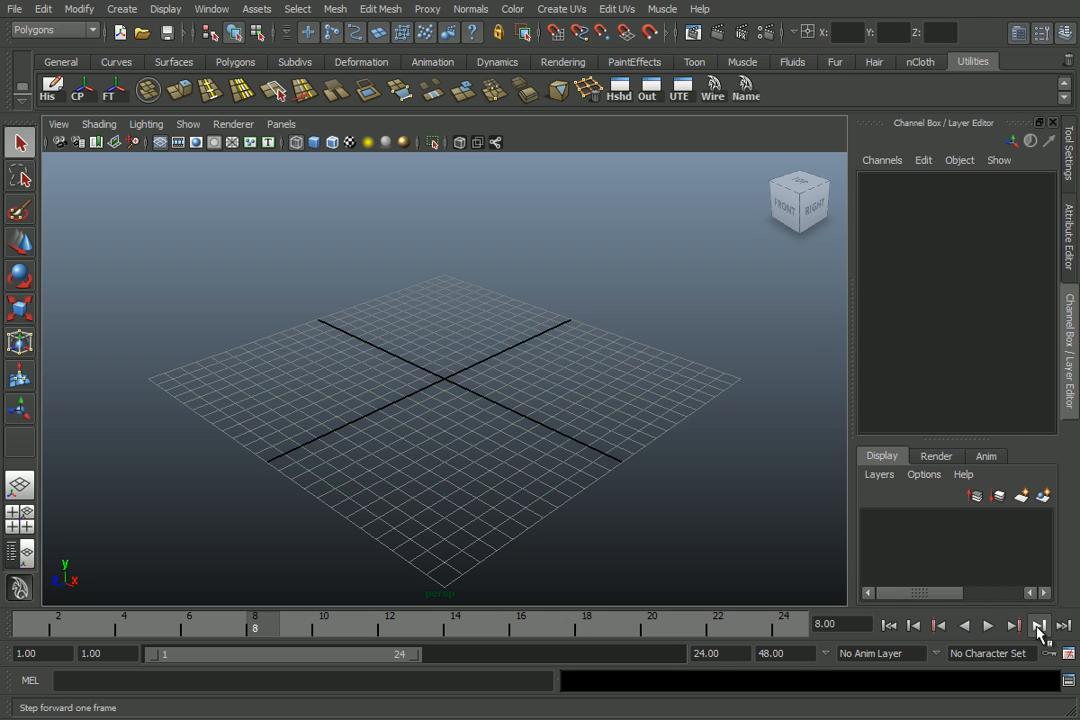
click(1038, 626)
click(1038, 626)
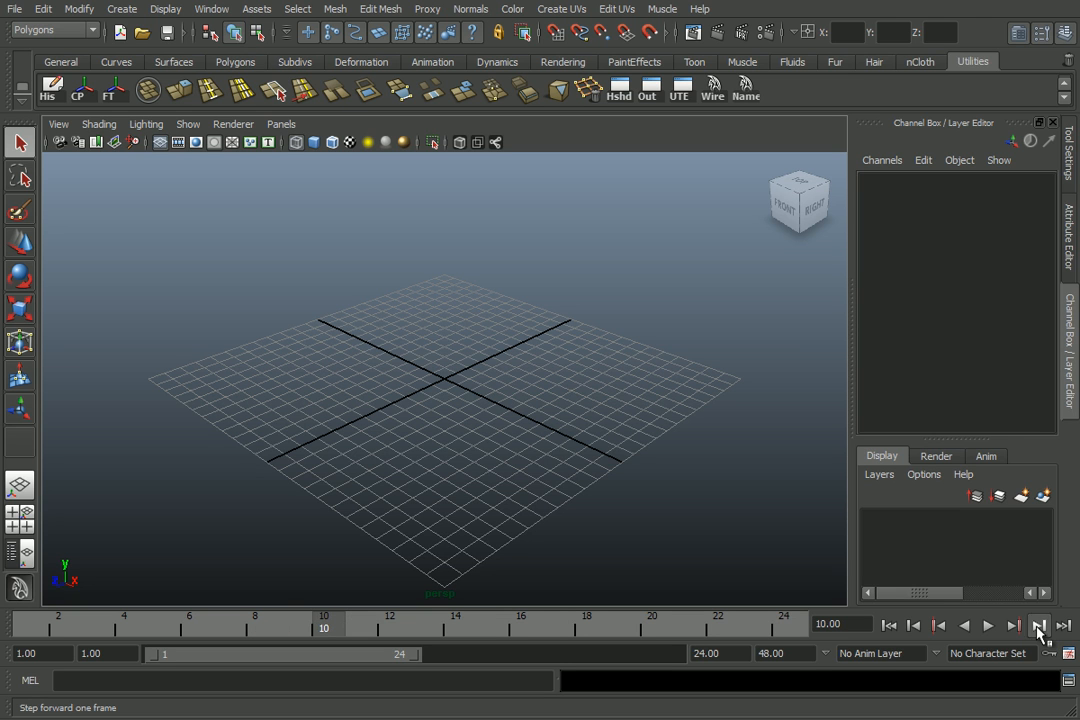
click(1038, 626)
mouse_move(779, 621)
mouse_down()
mouse_move(38, 620)
mouse_move(398, 628)
mouse_up()
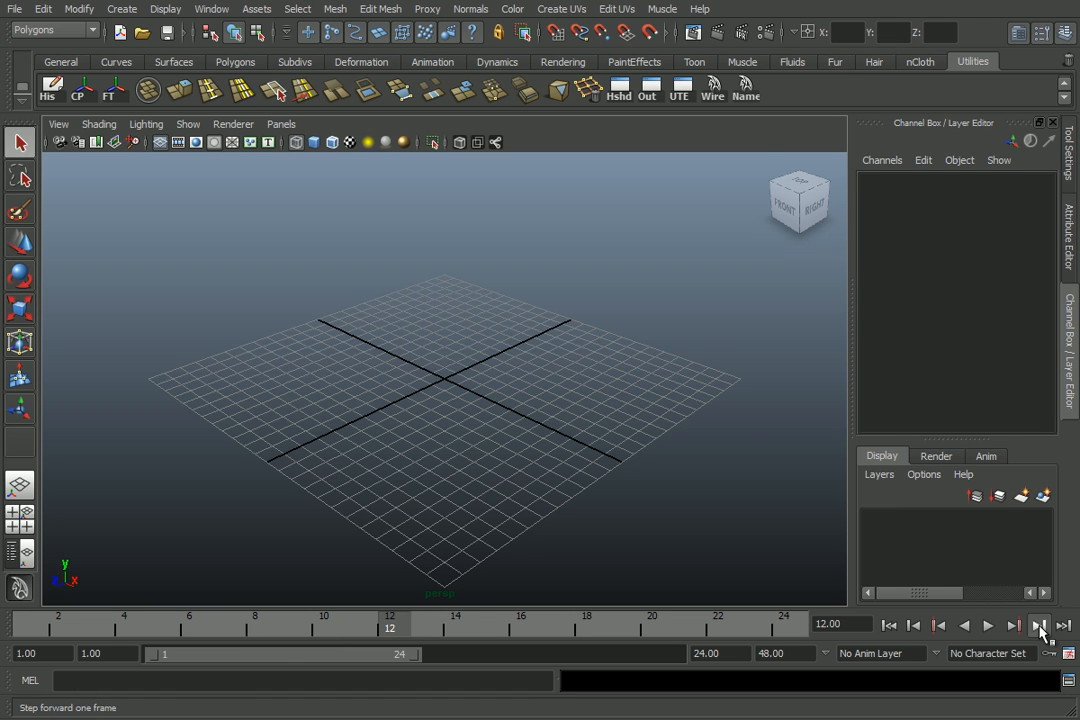
click(1038, 626)
click(912, 626)
click(1062, 626)
click(889, 626)
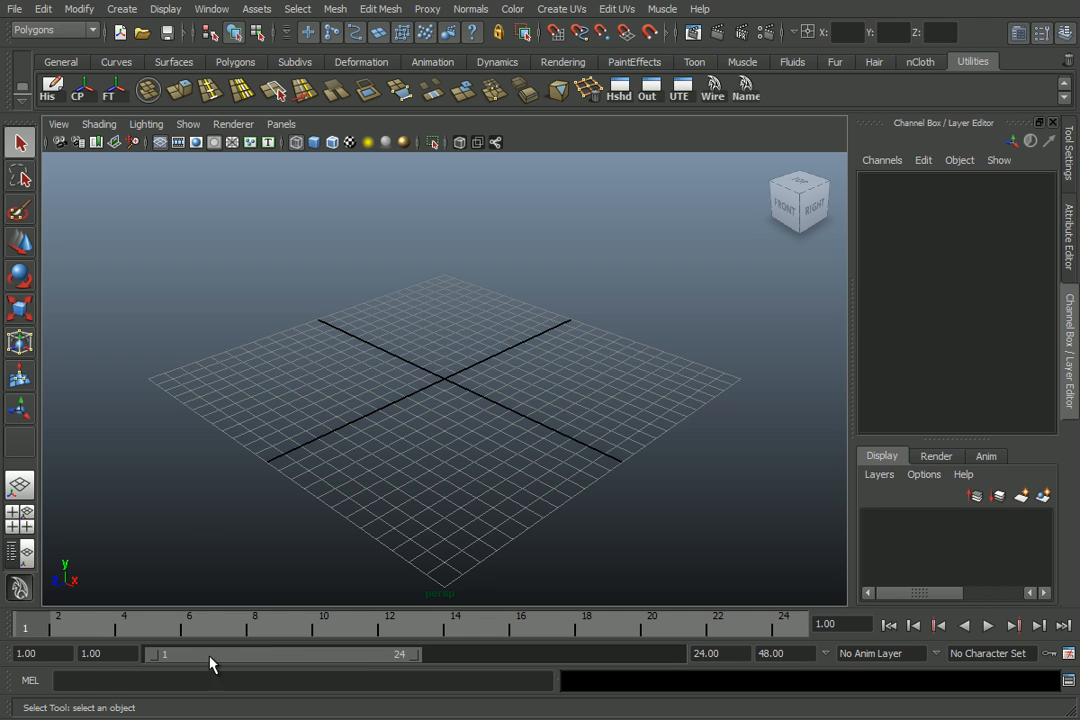
Slide the playback range forward and back, and play it with its end extended to frame 48.
drag(203, 662, 251, 665)
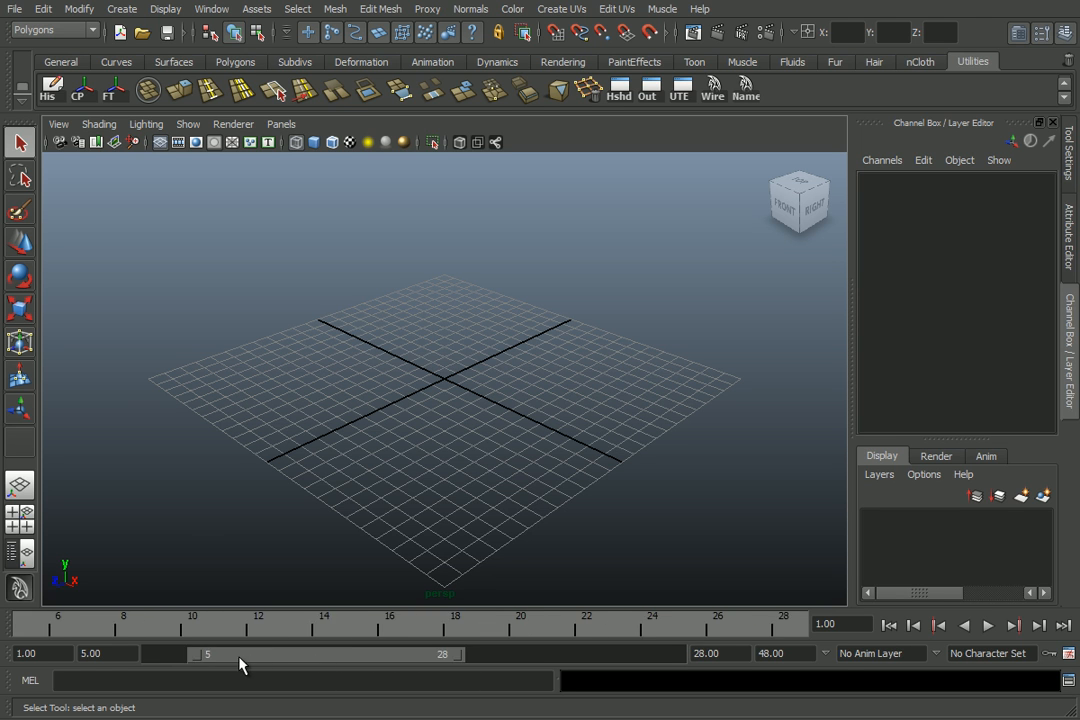
drag(366, 663, 292, 660)
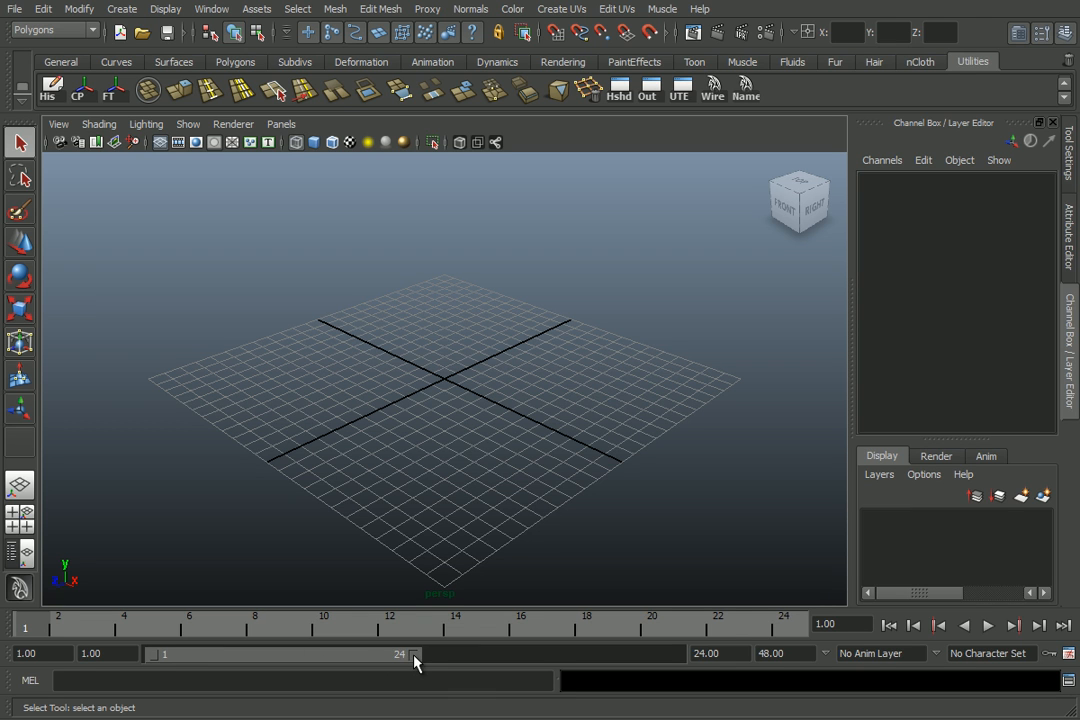
drag(412, 657, 706, 665)
key(alt+v)
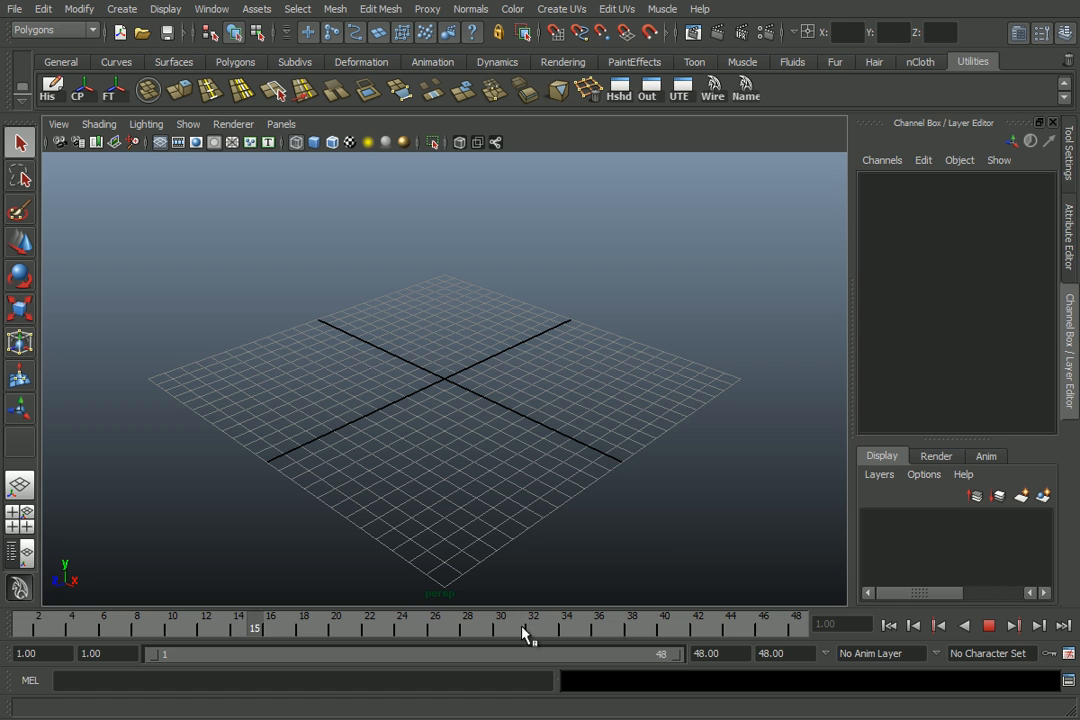
key(alt+v)
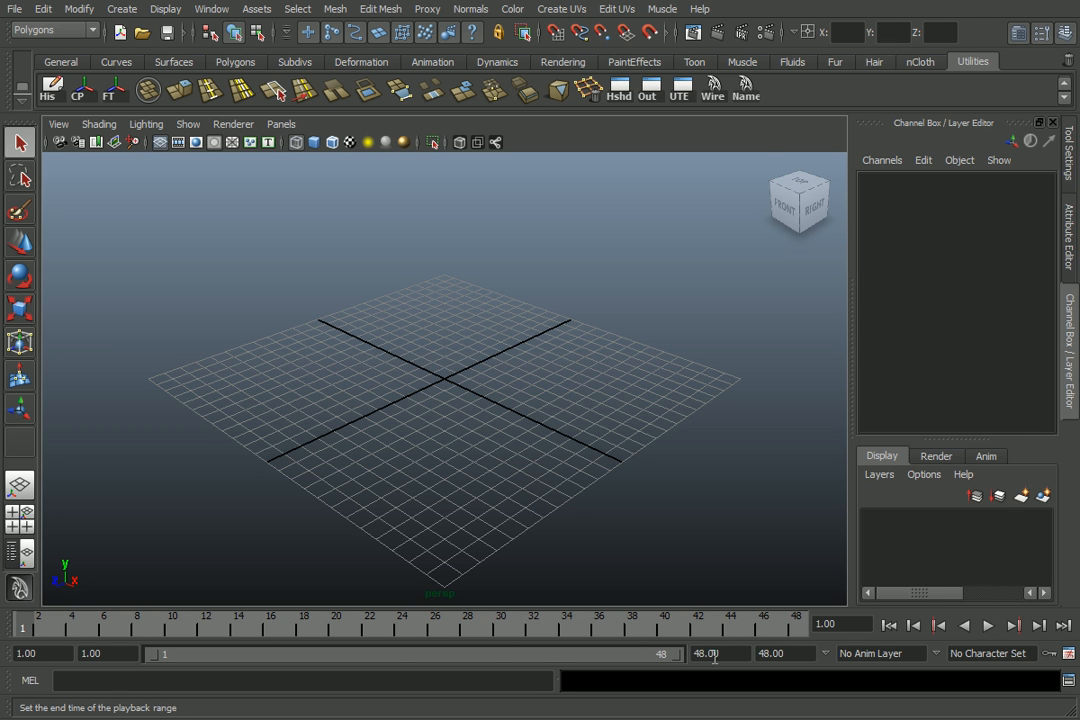
Check the current time and animation end time fields, and shorten the playback range to end at frame 24.
click(828, 624)
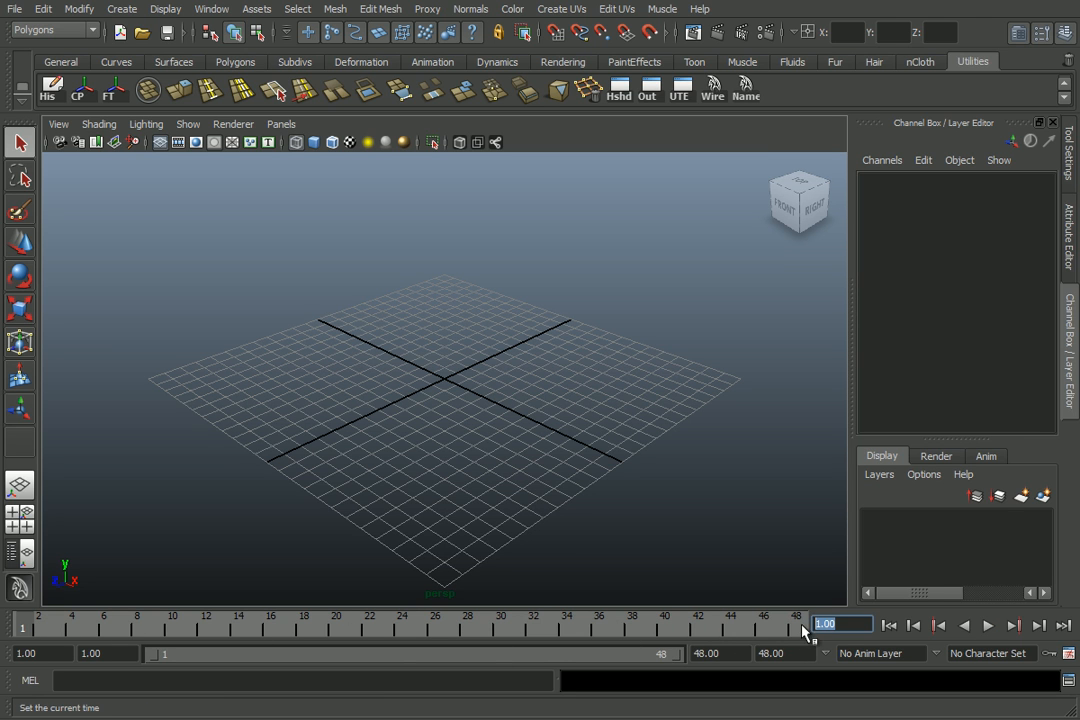
click(790, 653)
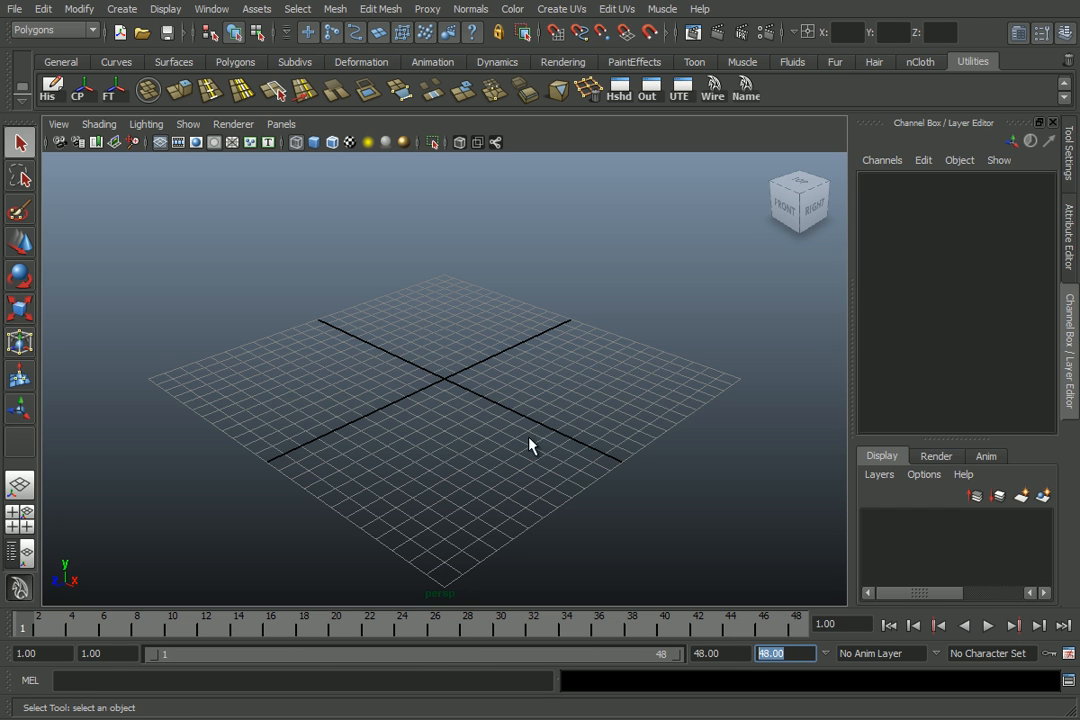
drag(676, 658, 401, 668)
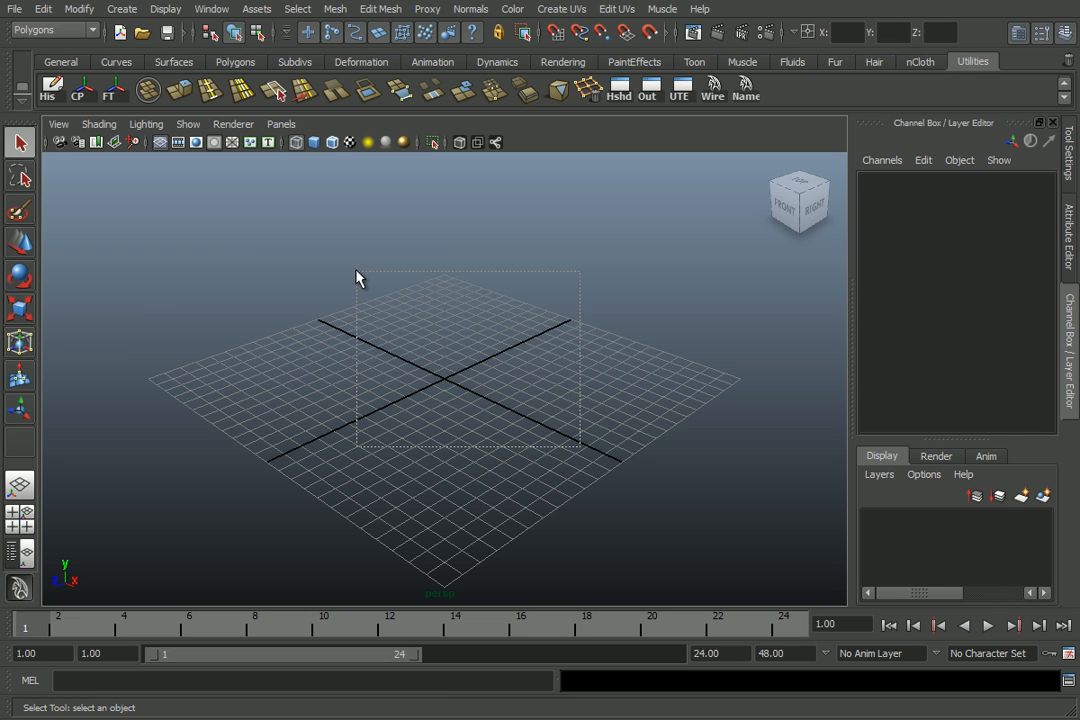
Switch to the four-view layout and make the front, side, perspective and top views active in turn.
mouse_move(287, 250)
mouse_down()
mouse_move(607, 512)
mouse_move(663, 441)
mouse_up()
click(26, 527)
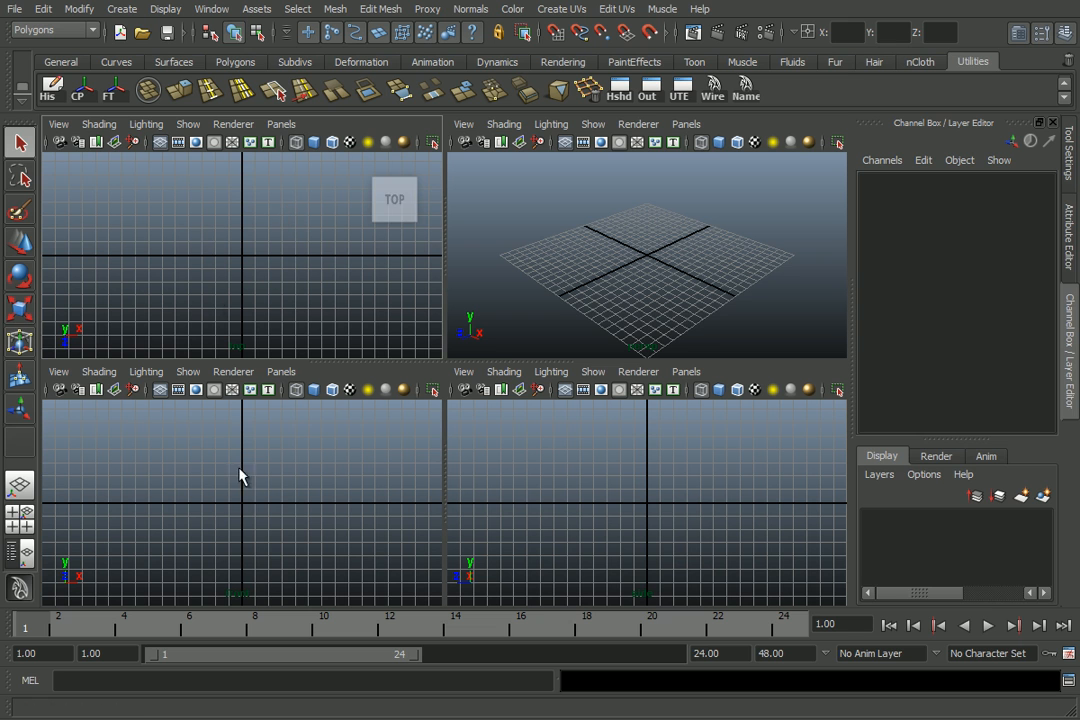
click(252, 491)
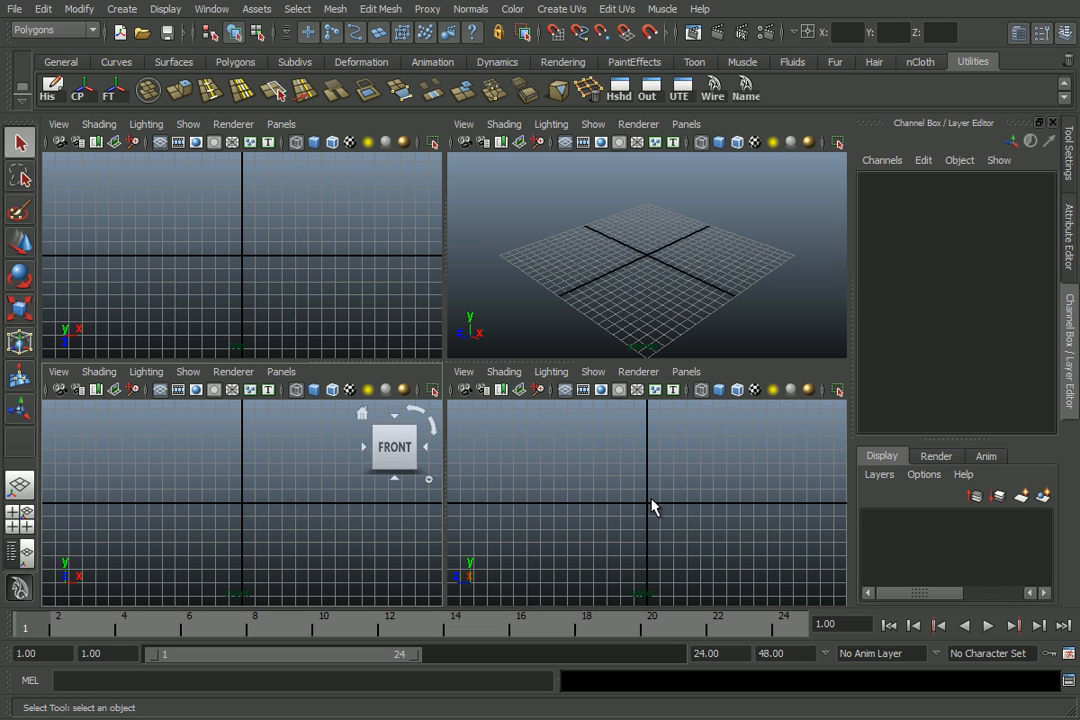
click(586, 462)
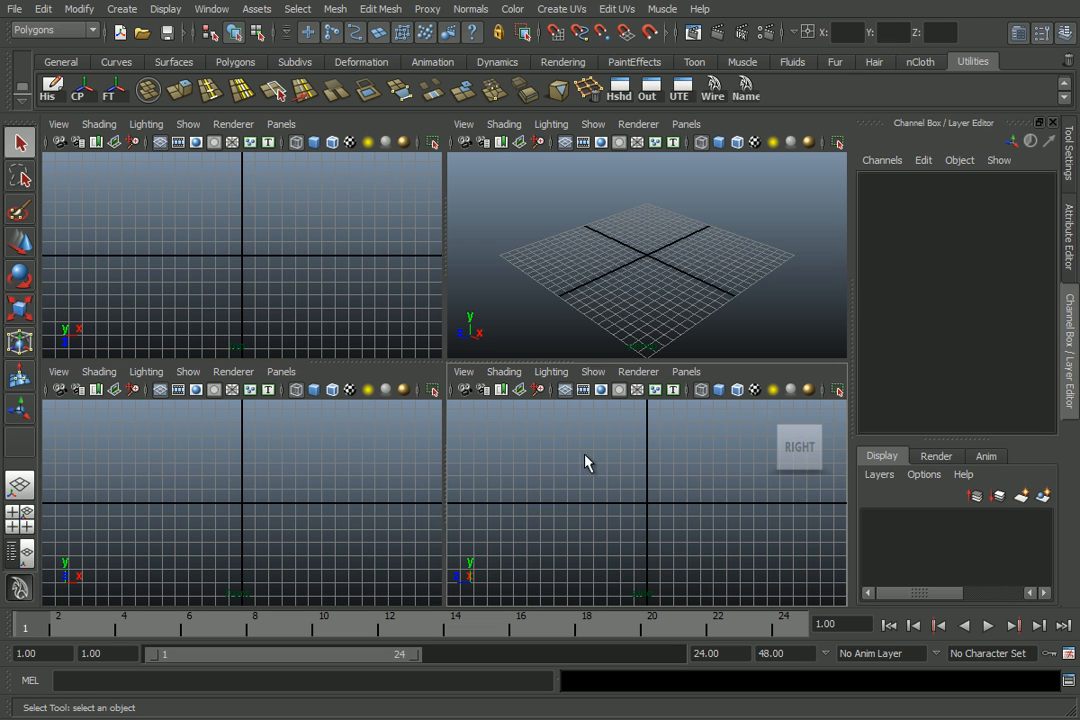
click(617, 283)
click(268, 231)
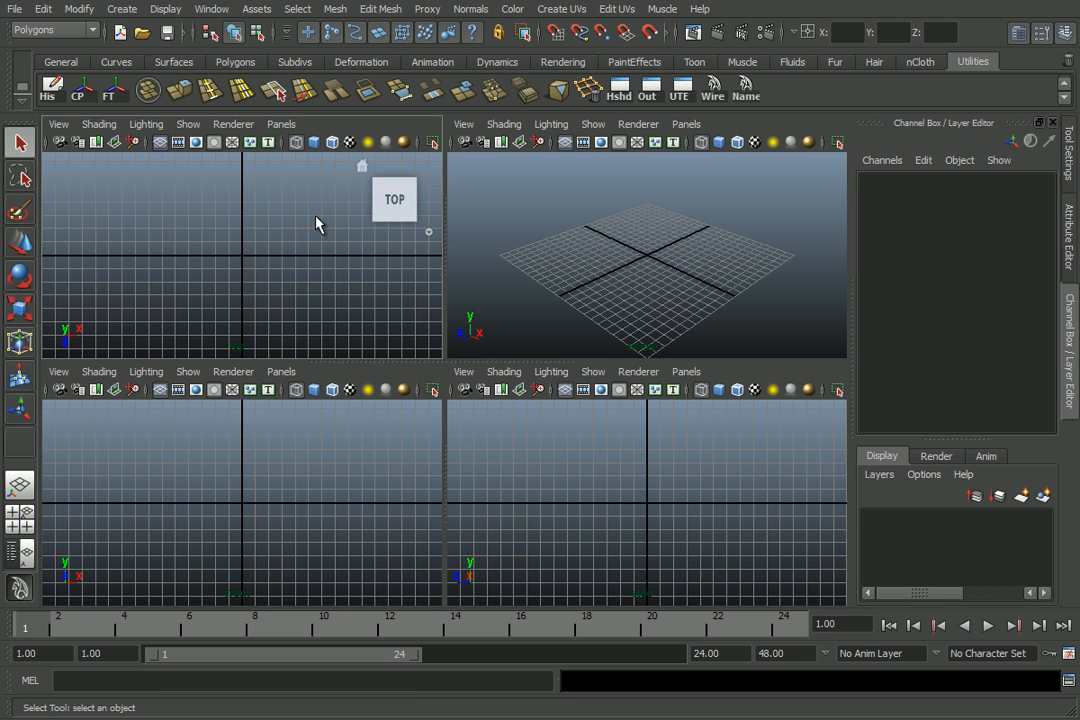
Make the perspective view active, and maximize the top view before returning to the four-view layout.
click(610, 254)
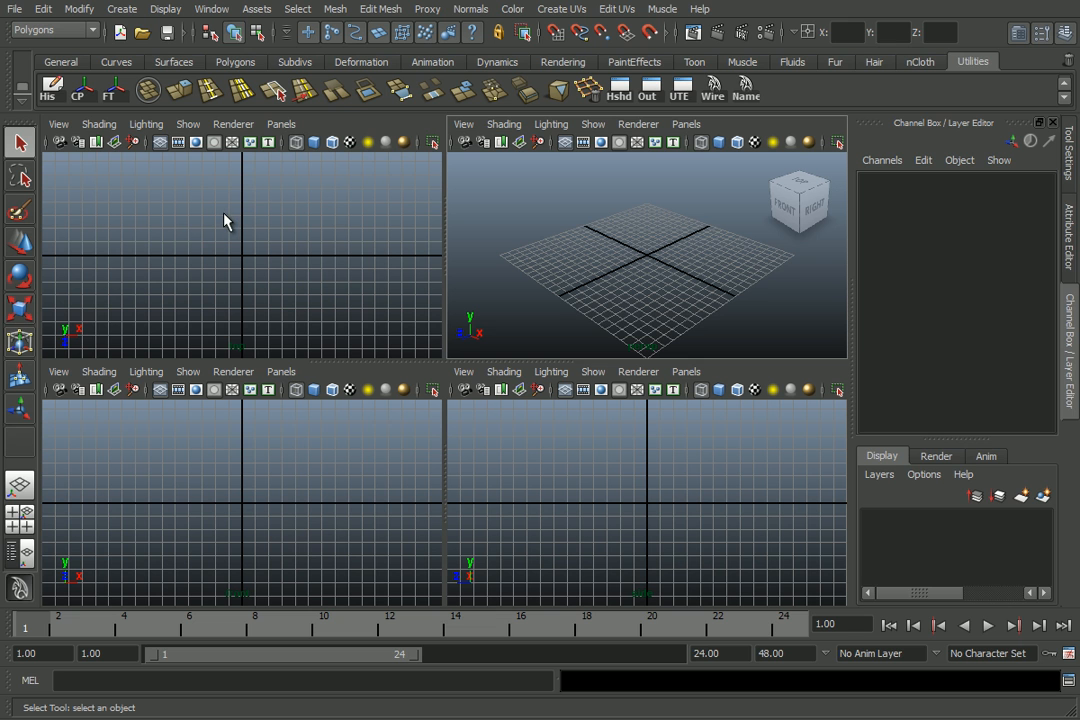
key(space)
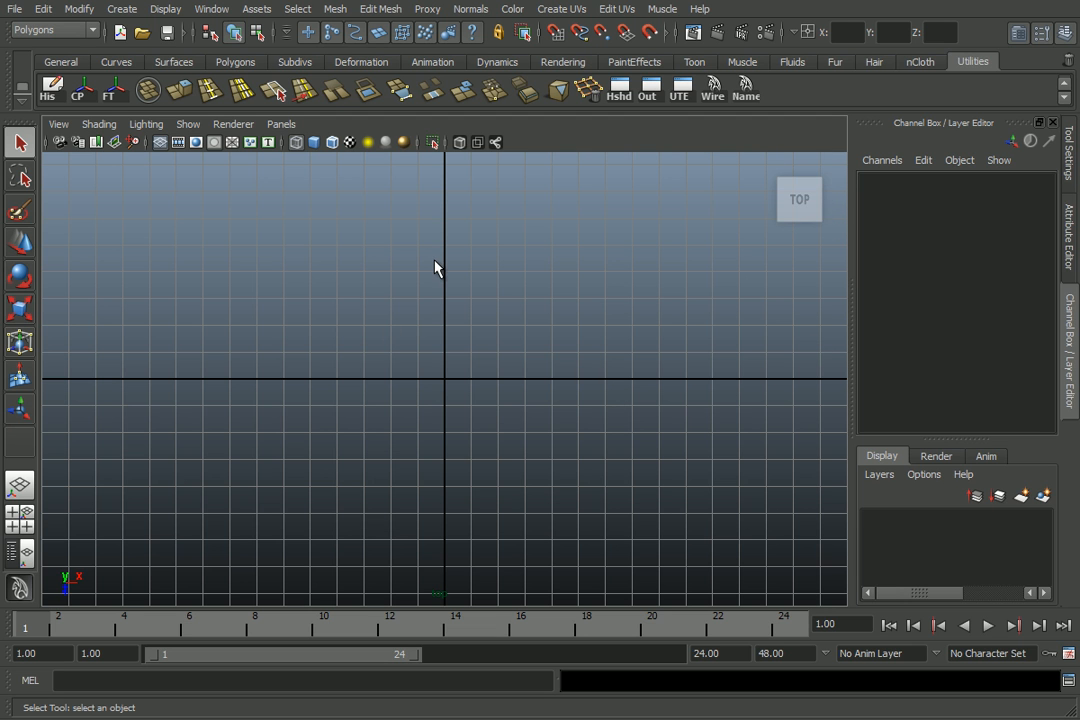
key(space)
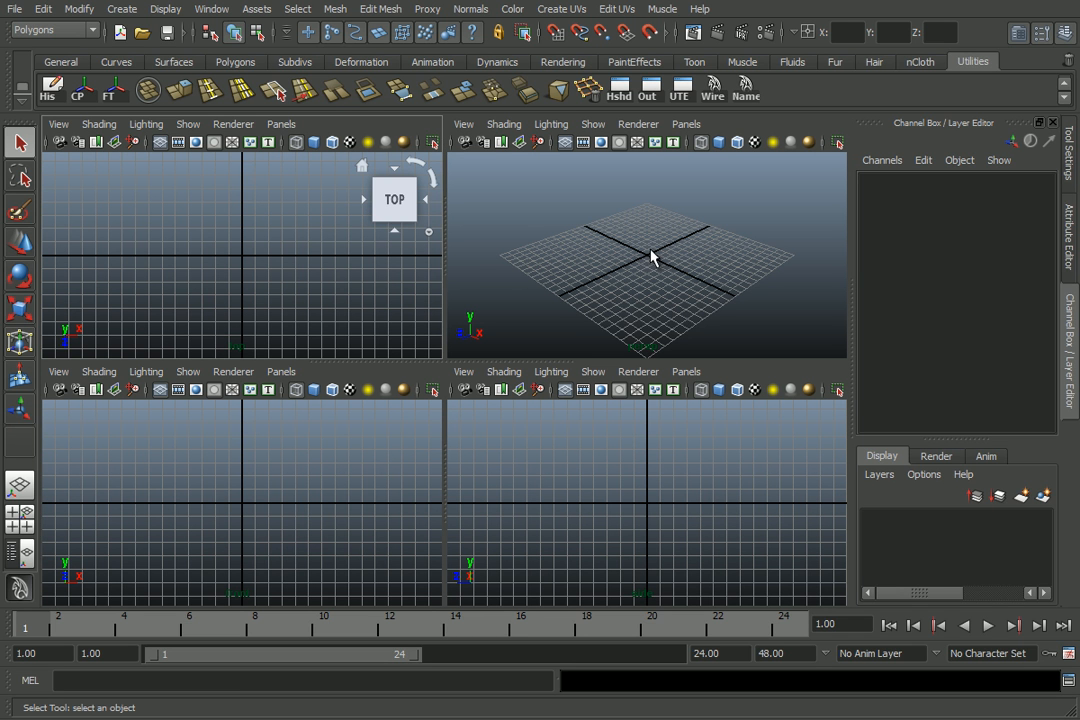
Show the Outliner beside the perspective view, widen it, and select each listed item in turn from defaultObjectSet up to persp.
key(space)
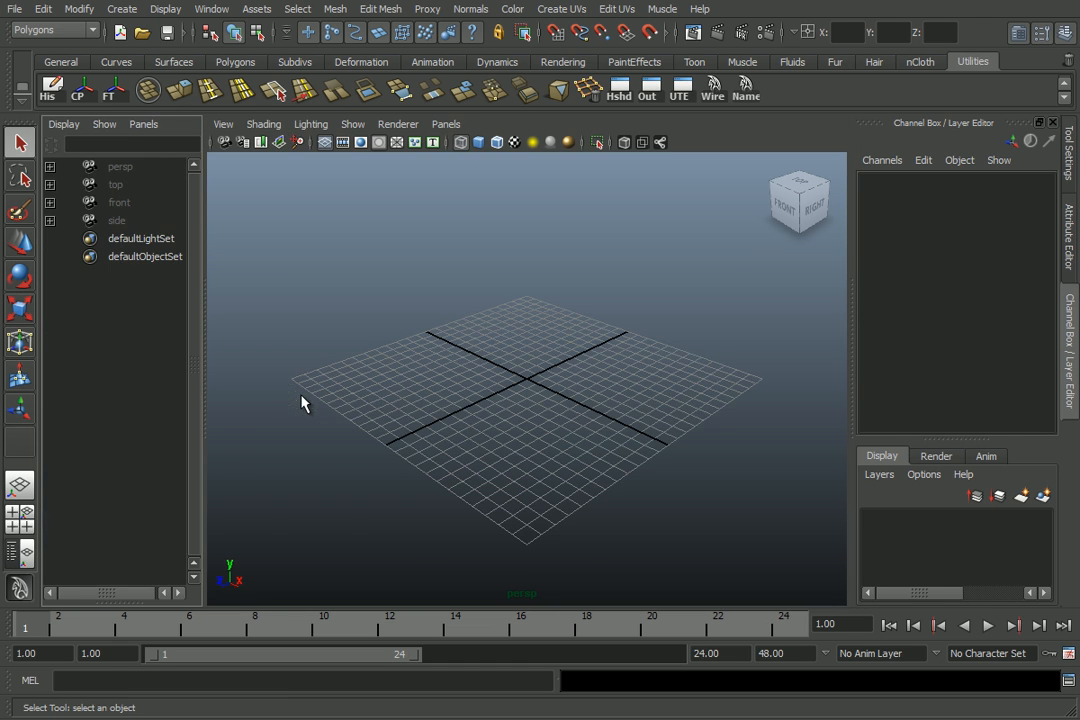
drag(205, 169, 308, 174)
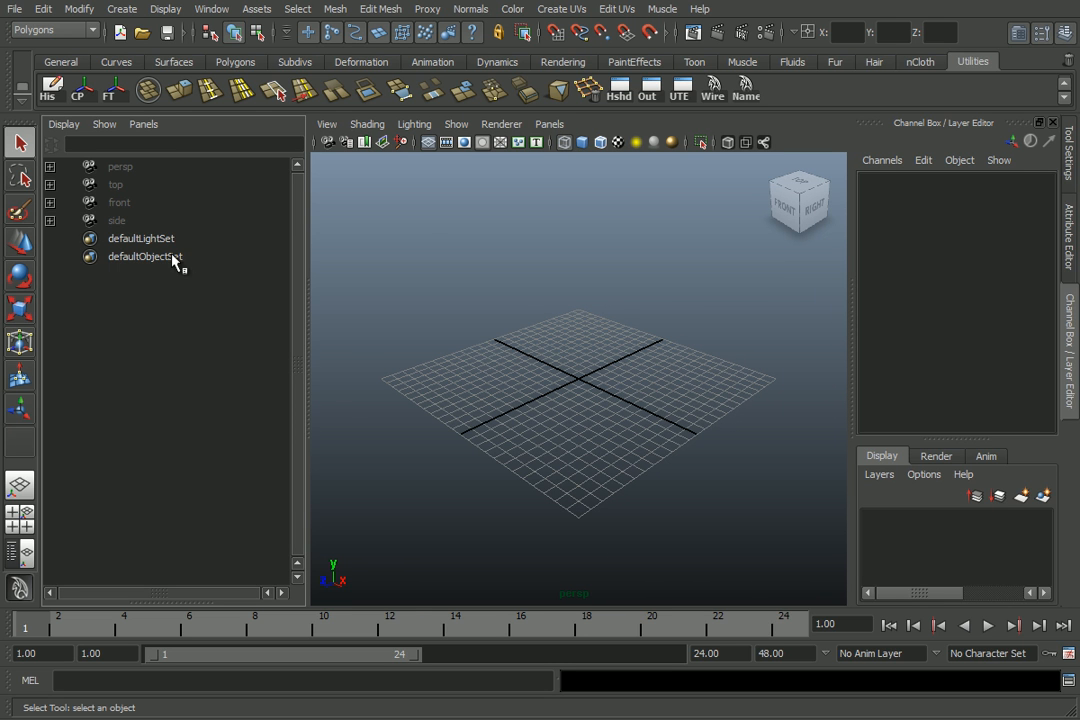
click(125, 258)
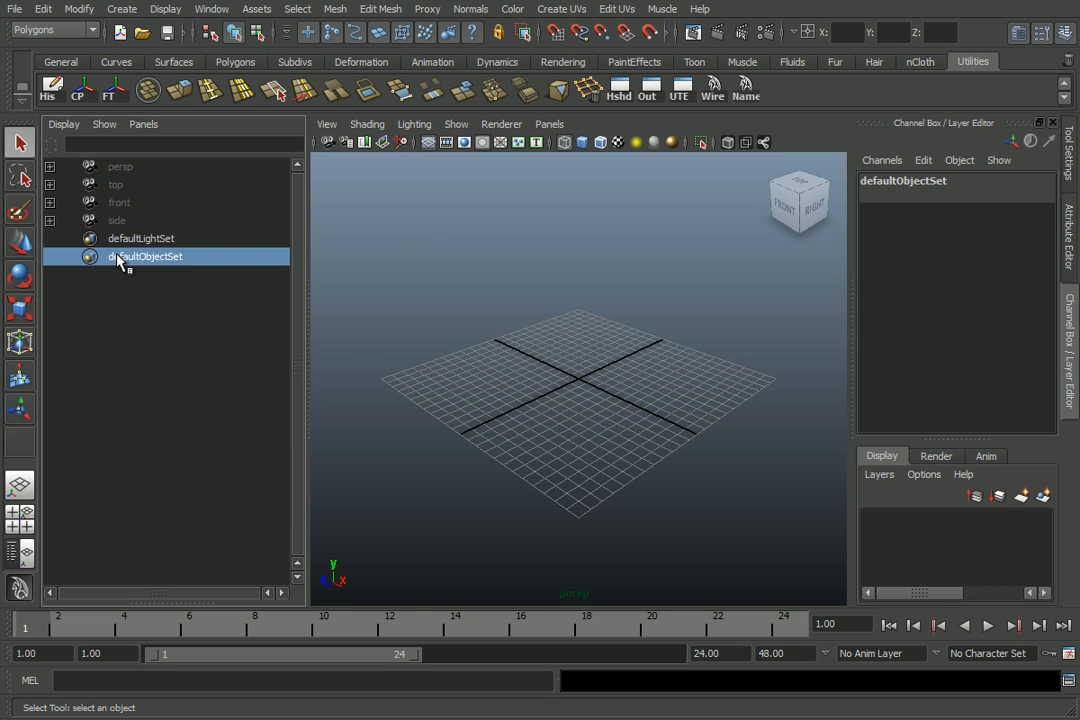
click(125, 242)
click(120, 220)
click(120, 202)
click(122, 185)
click(125, 167)
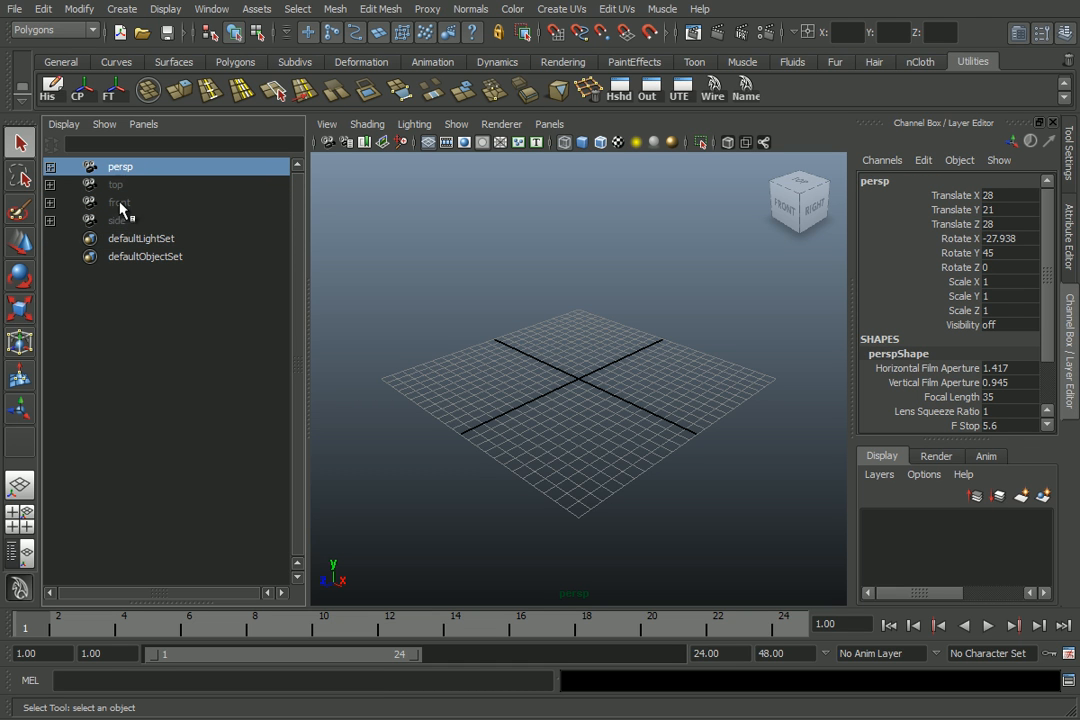
Return to the single perspective view layout and clear the selection.
click(19, 486)
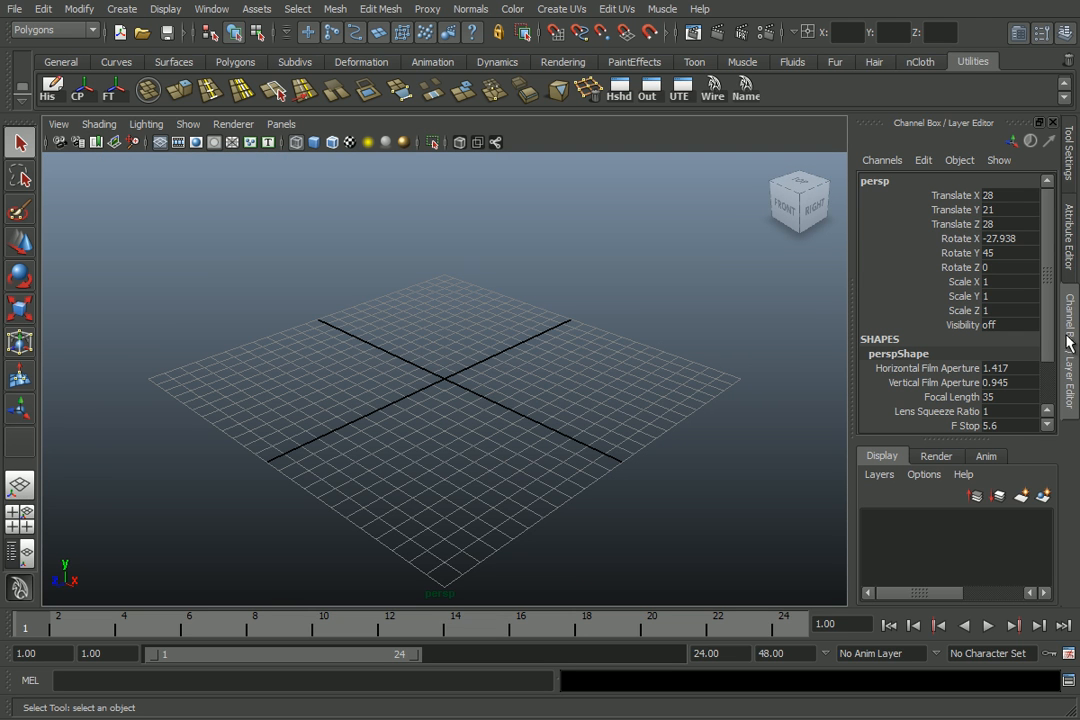
click(460, 345)
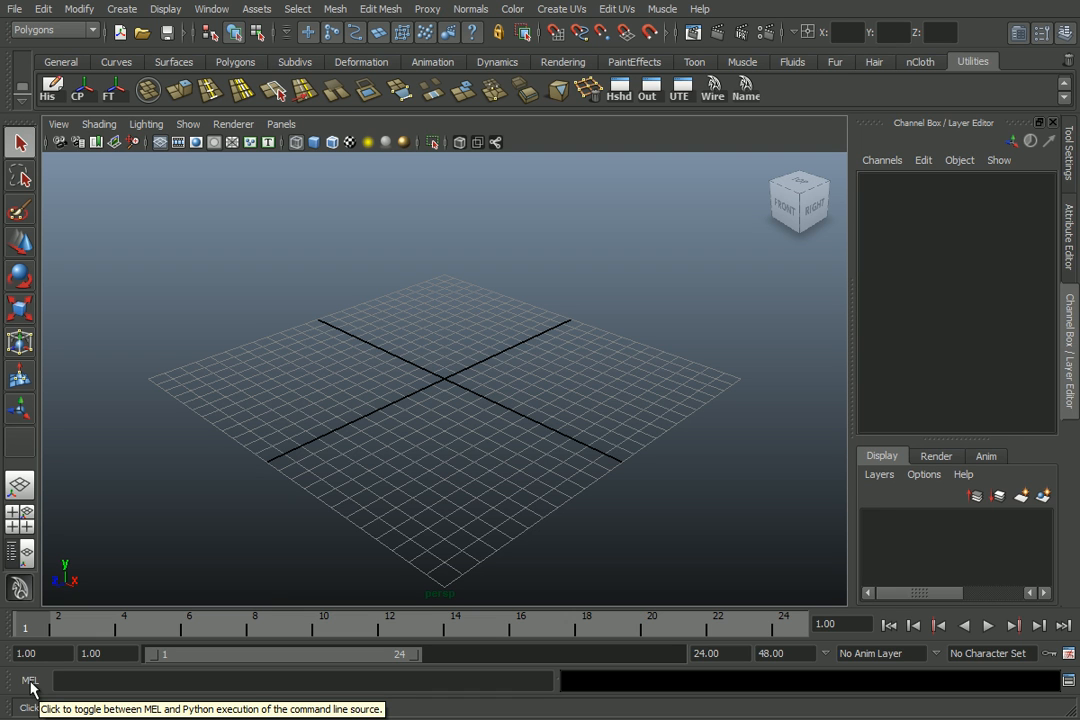
Create a polygon cube by running the MEL command polyCube, correcting the misspelled ployCube, and delete the cube.
click(80, 681)
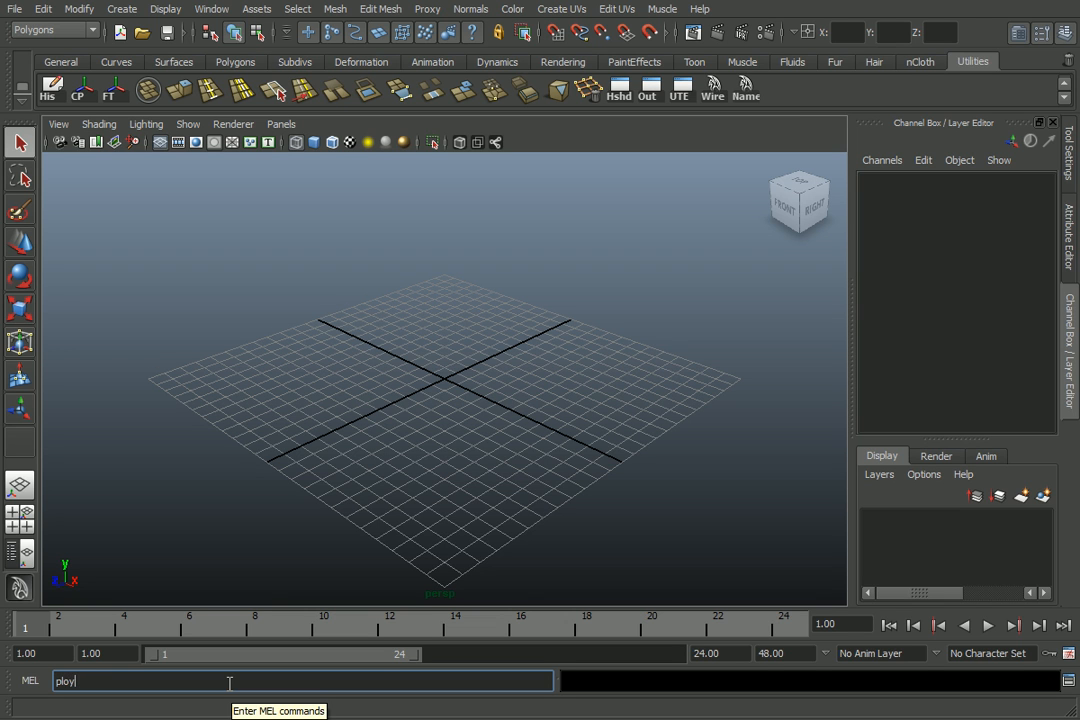
key(Return)
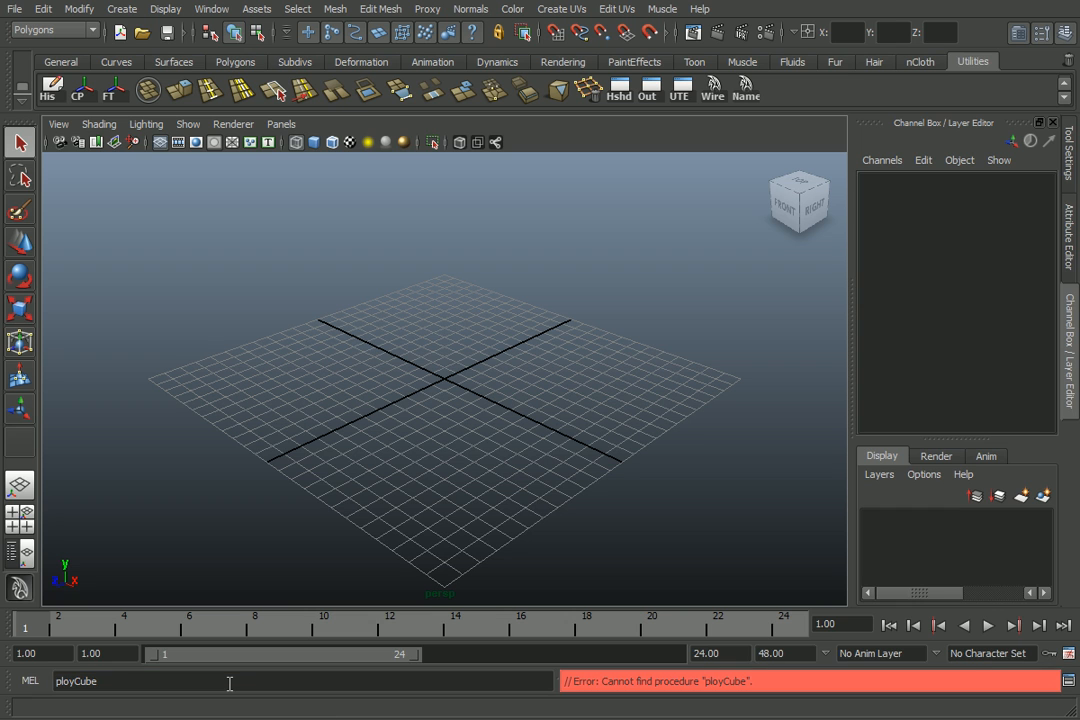
click(71, 684)
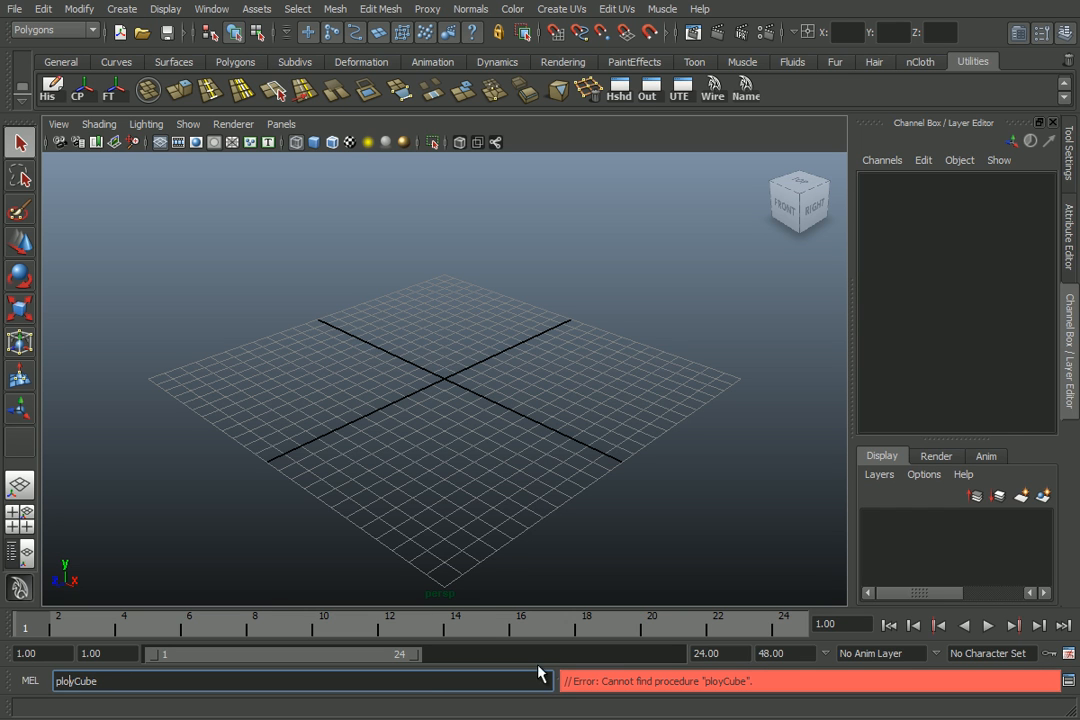
key(BackSpace)
key(BackSpace)
text(ol)
key(Return)
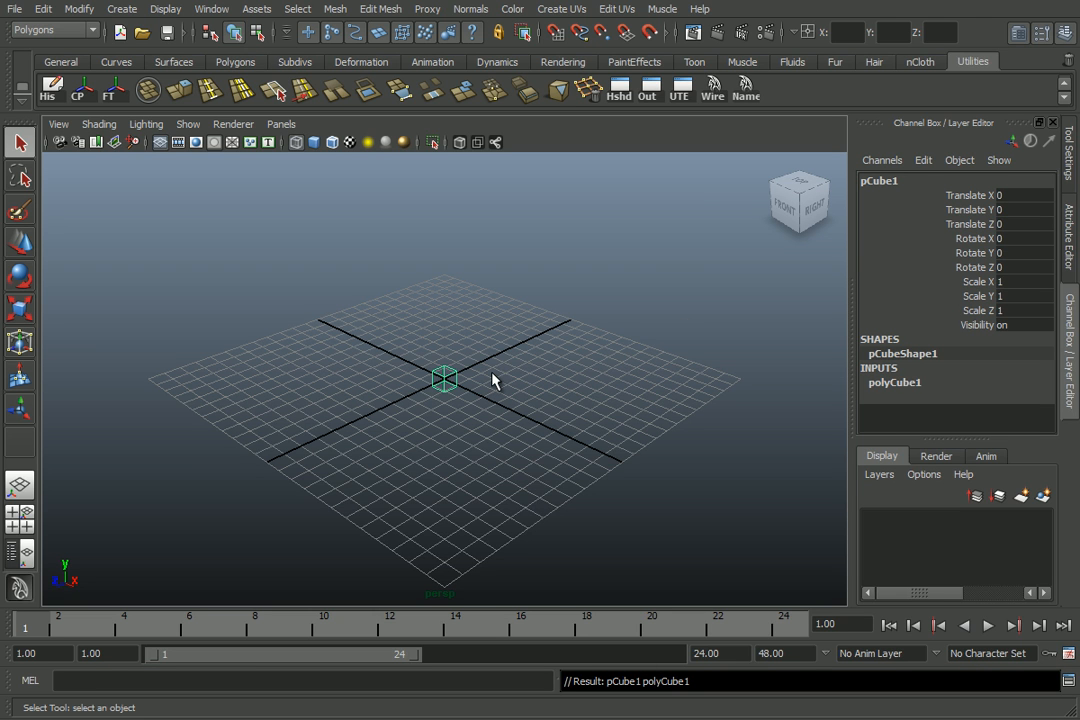
key(Delete)
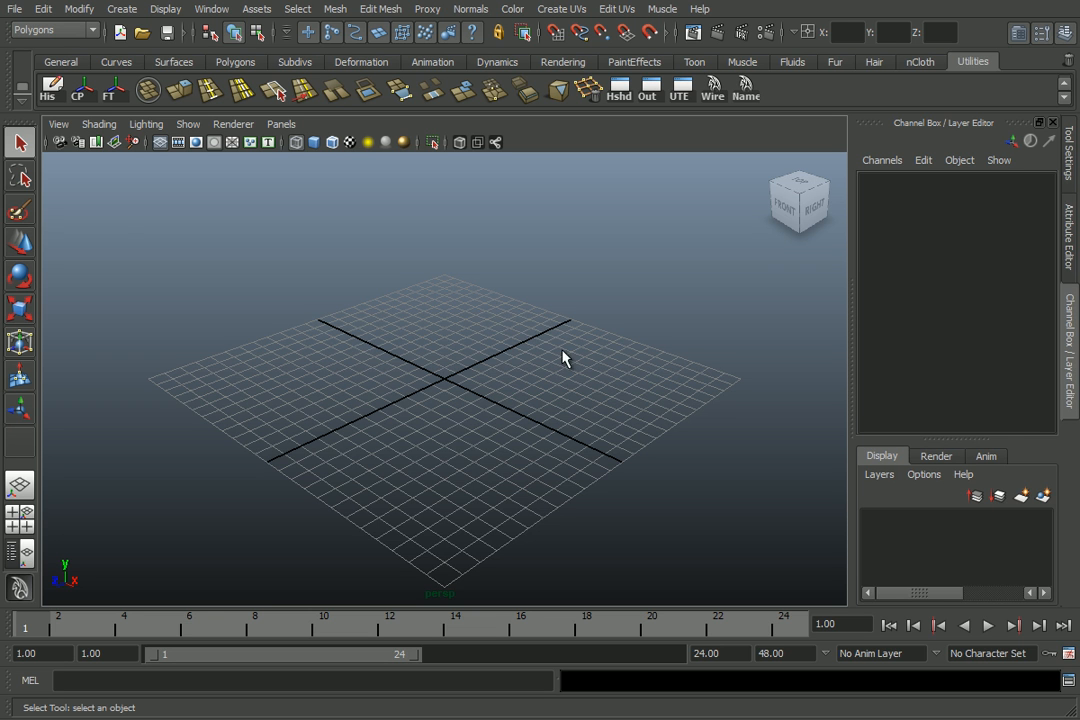
Orbit, pan and zoom the perspective view in and out, and restore its home view.
alt+drag(562, 352, 483, 360)
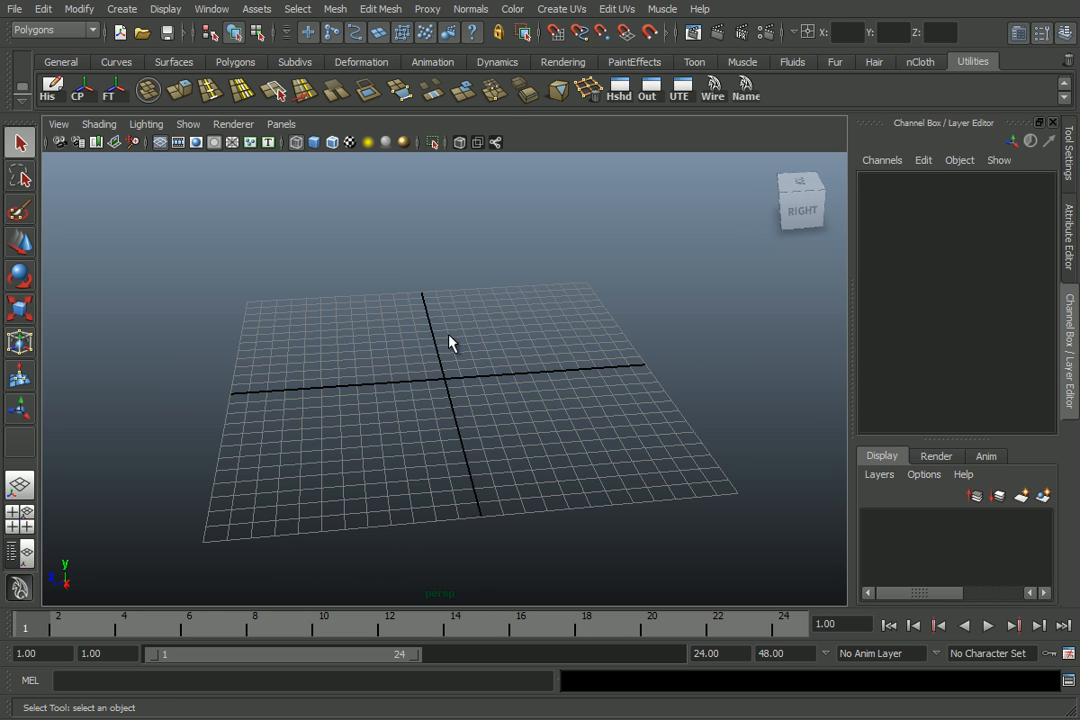
mouse_move(431, 341)
alt+middle_down()
mouse_move(533, 345)
mouse_move(410, 345)
alt+middle_up()
mouse_move(364, 333)
alt+right_down()
mouse_move(557, 337)
mouse_move(382, 336)
alt+right_up()
scroll(400, 335, up, 5)
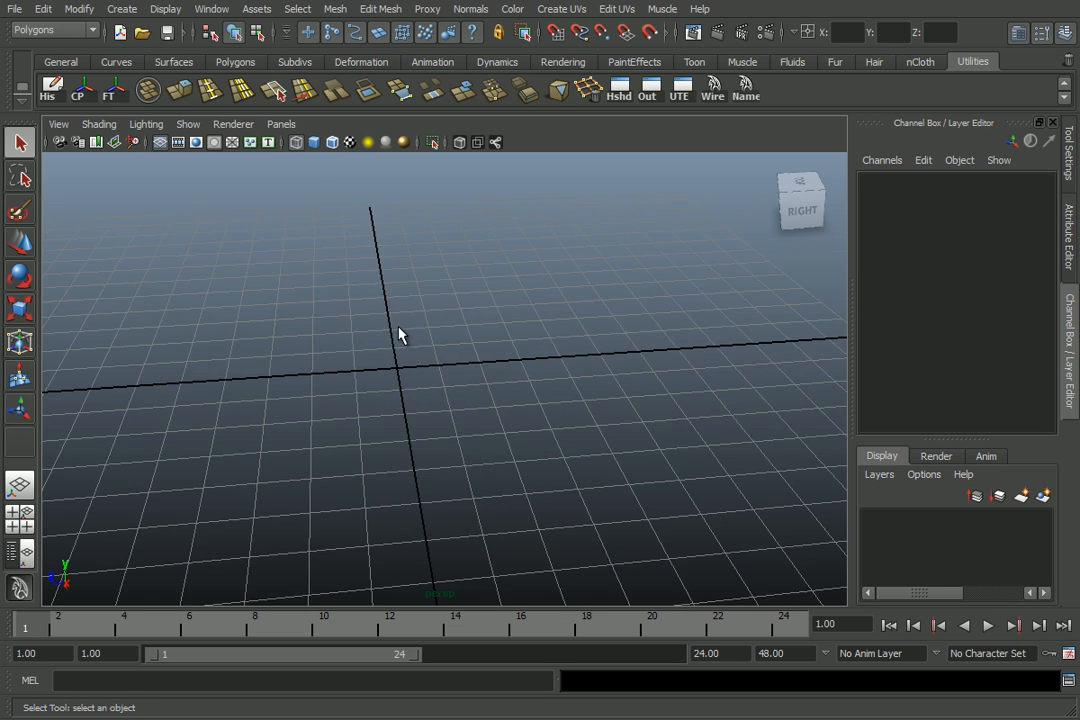
scroll(398, 335, down, 5)
click(767, 167)
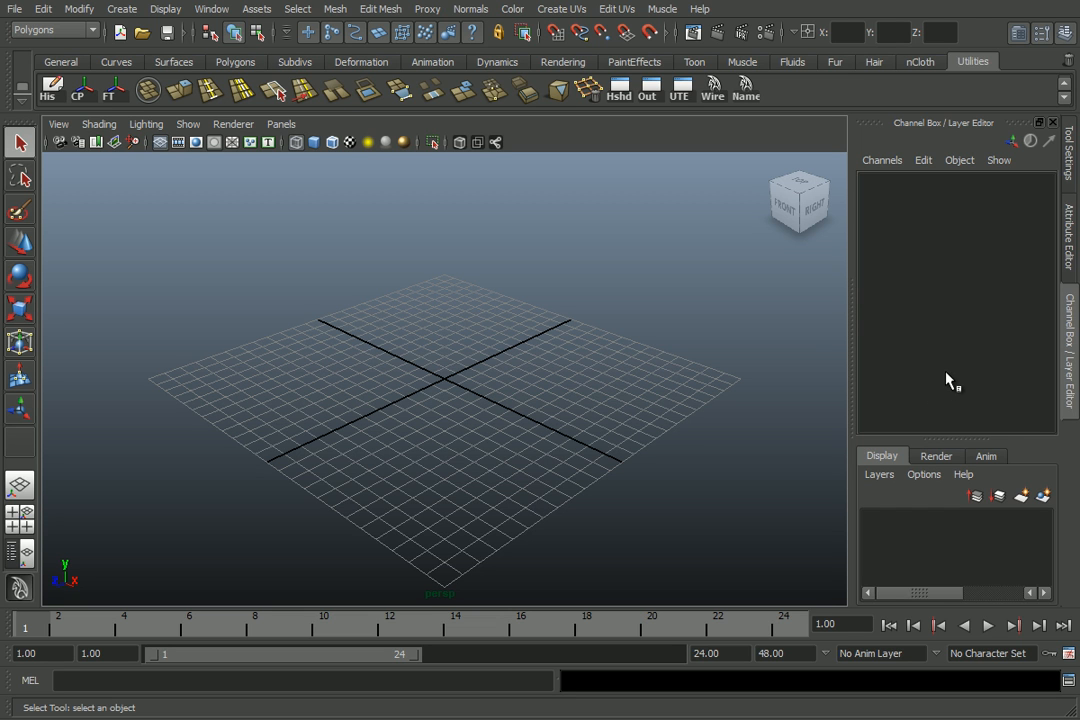
Enlarge the Channel Box slightly, and view the Layer Editor's render and animation layers before returning to the display layers.
drag(953, 438, 935, 458)
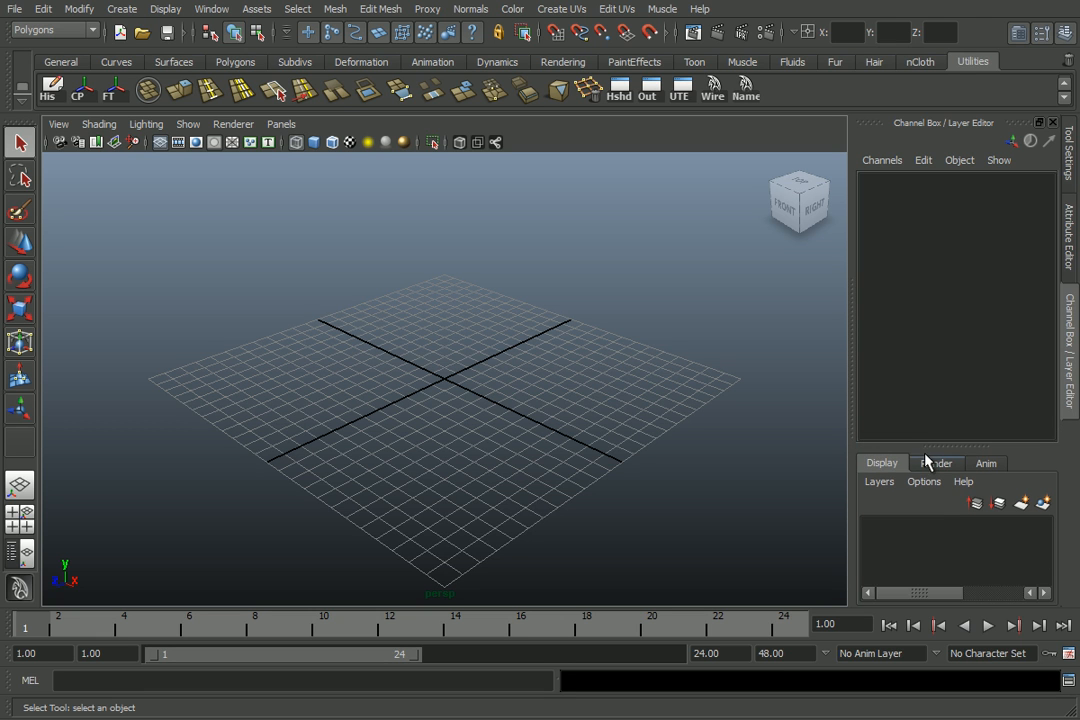
click(934, 464)
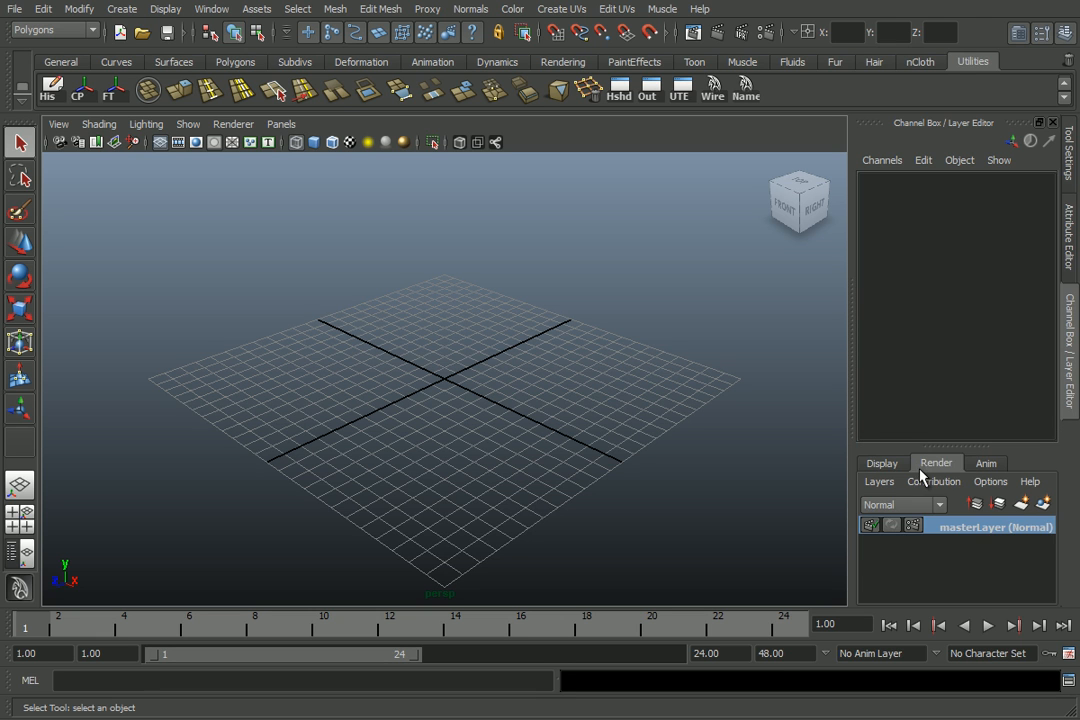
click(986, 464)
click(877, 464)
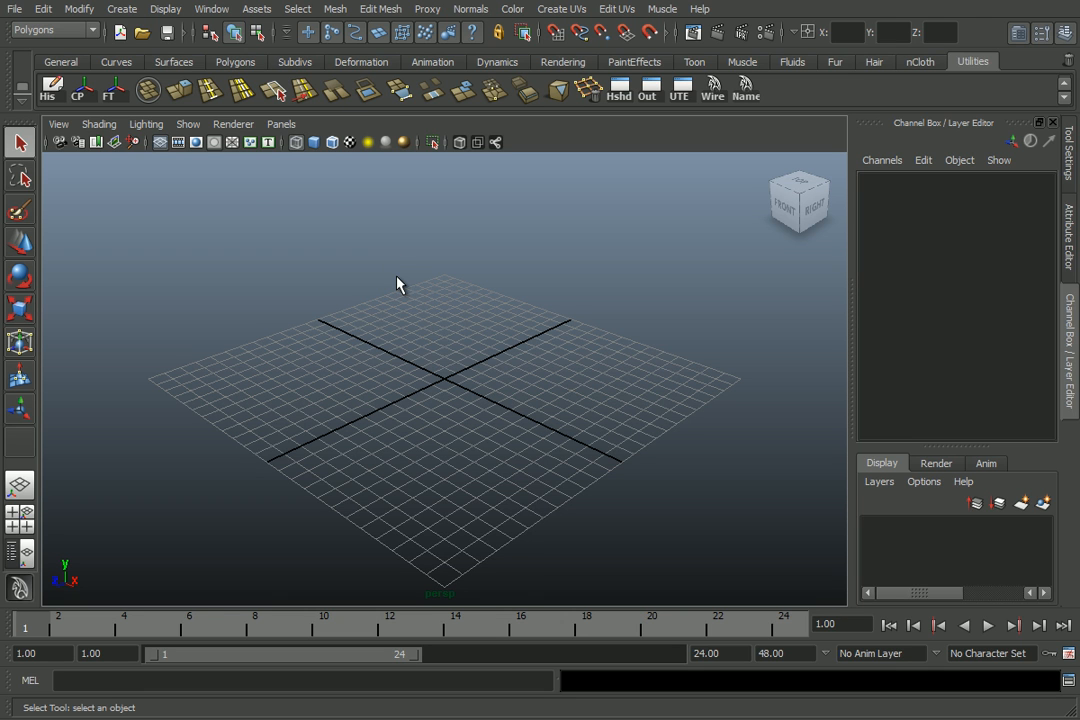
Choose the Polygons menu set, and look through the Edit Mesh commands in the hotbox without running any.
click(75, 32)
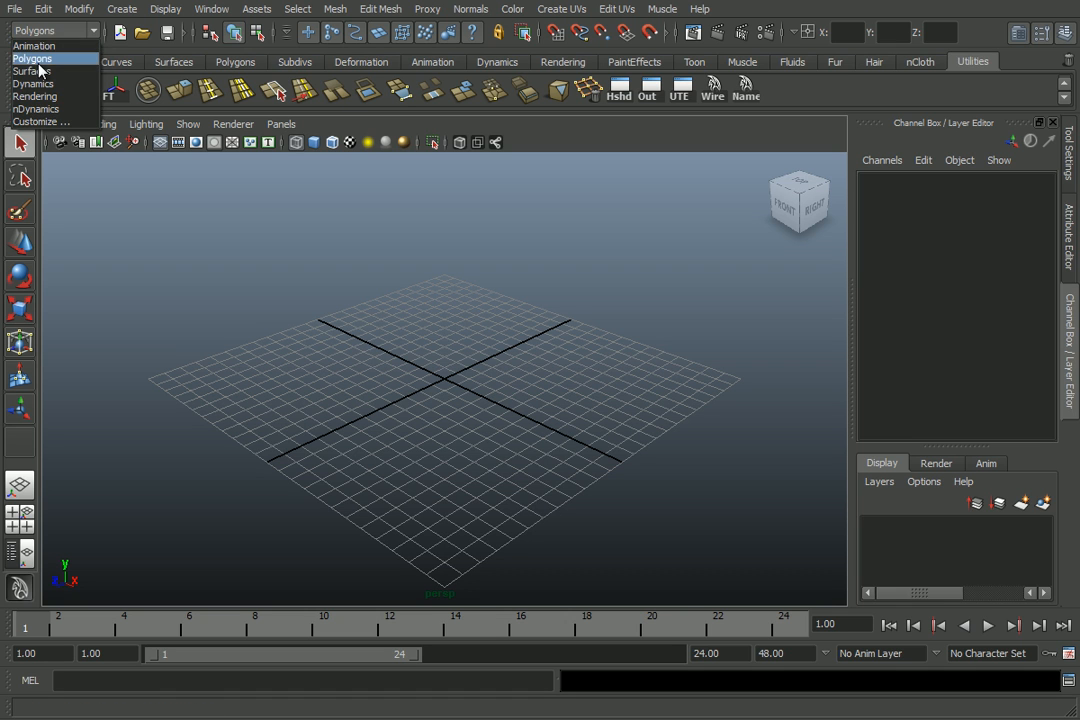
click(36, 59)
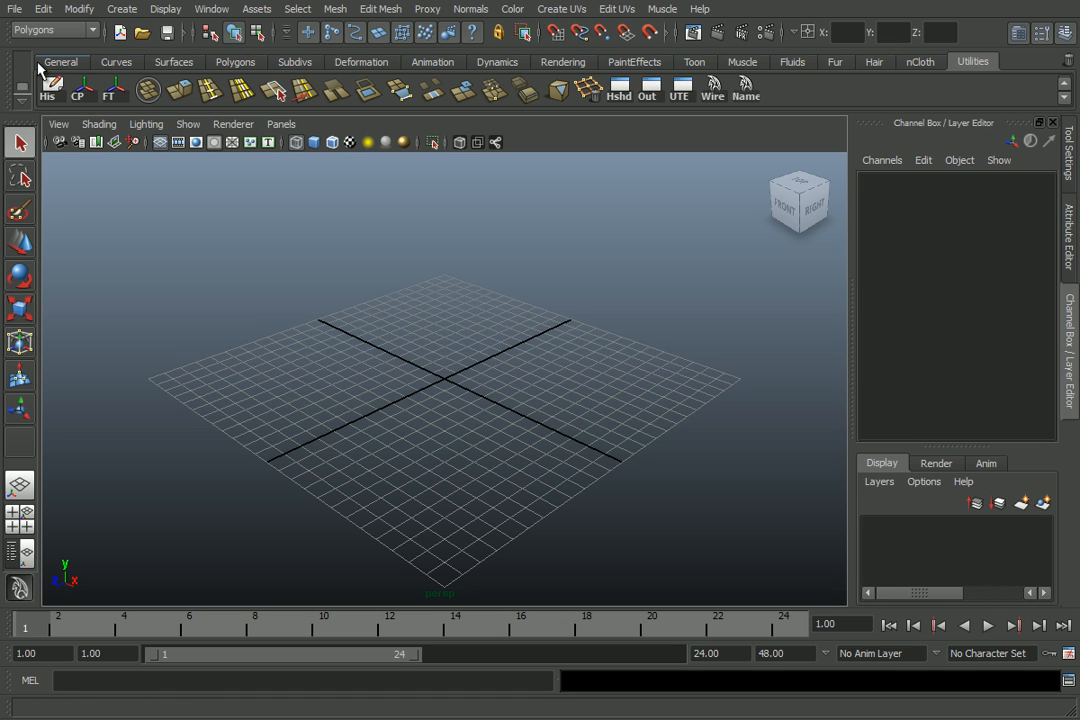
click(447, 331)
key(space)
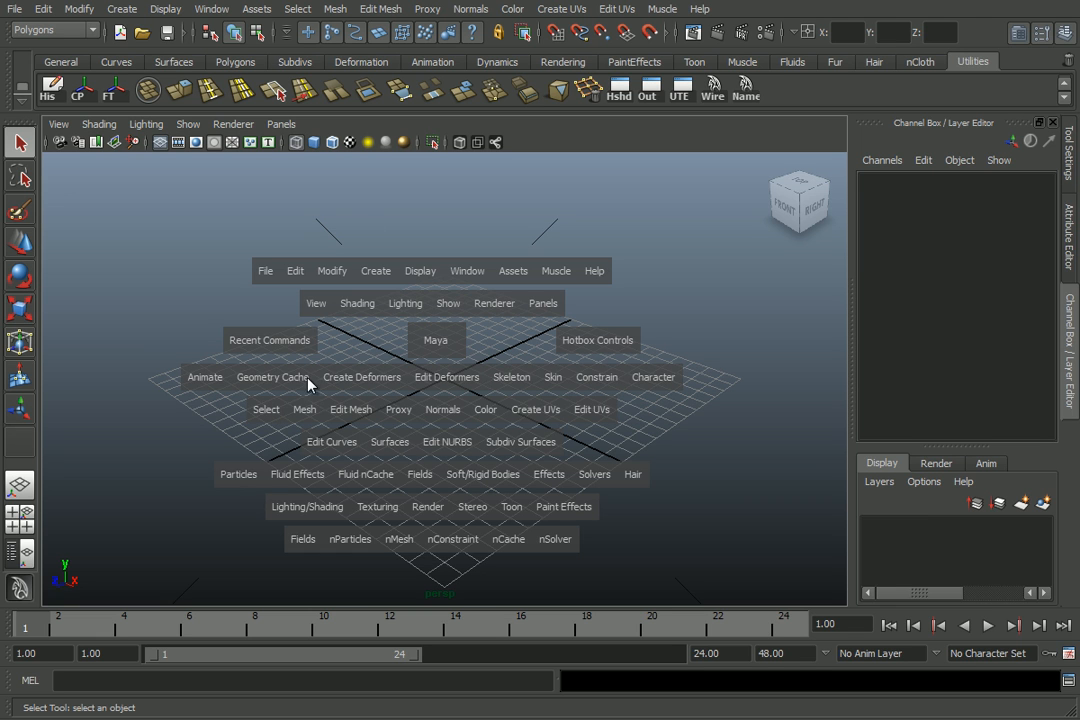
click(345, 410)
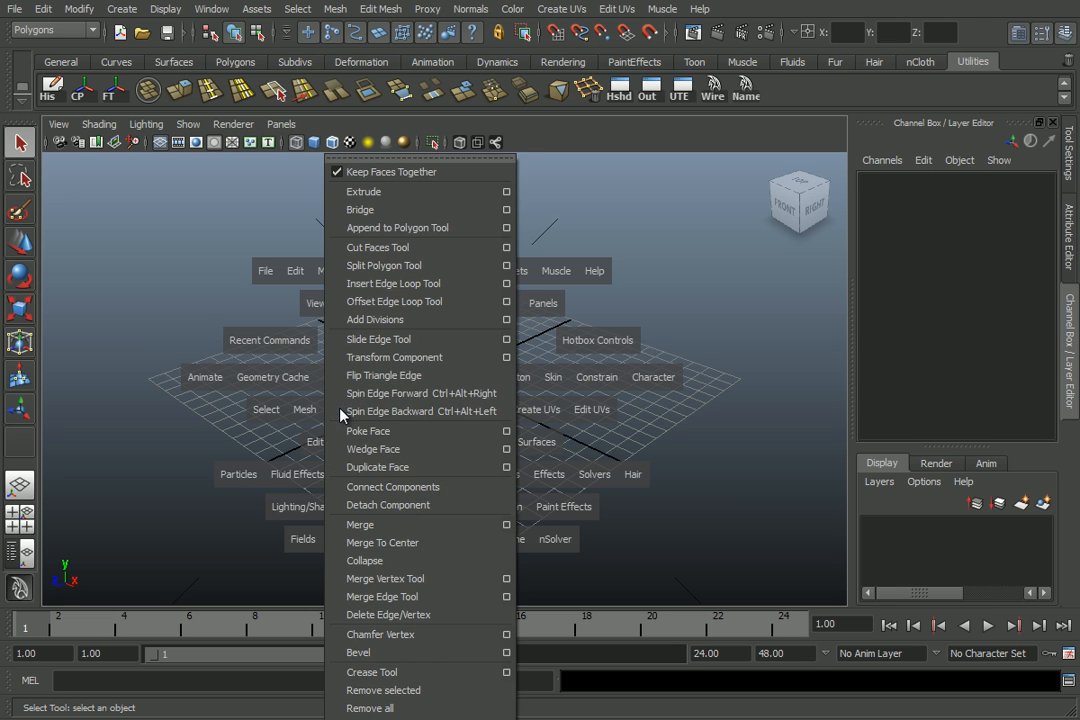
click(611, 168)
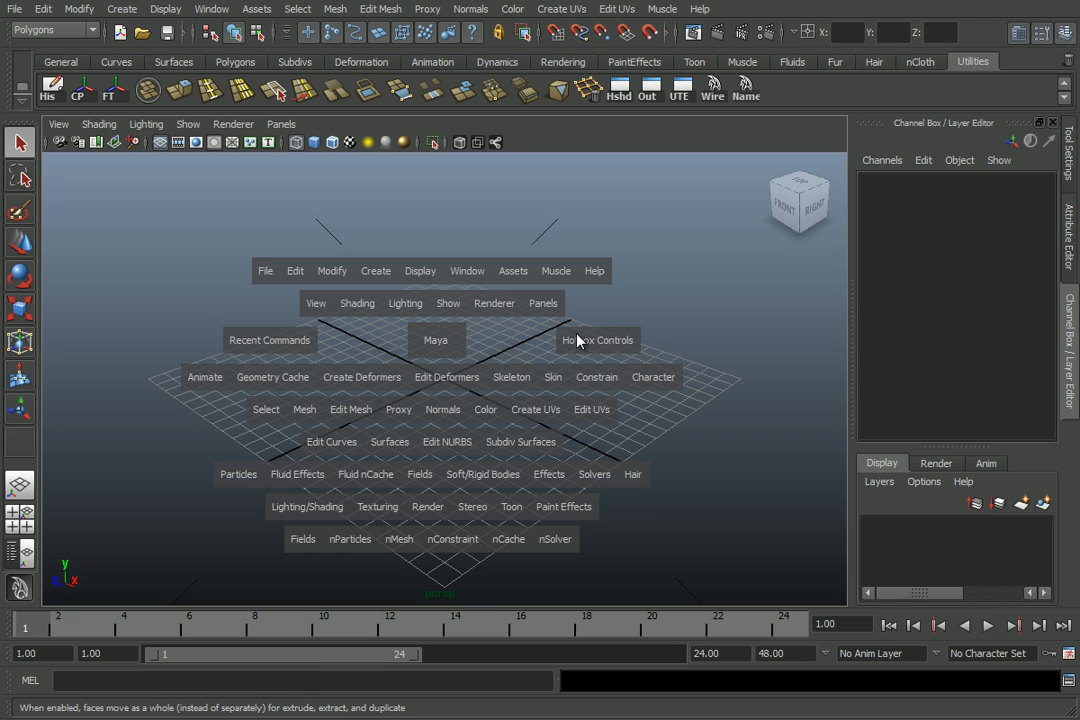
Use the hotbox to switch to the top view and back to perspective, and check its controls and outer zone.
mouse_move(579, 341)
mouse_down()
mouse_move(632, 318)
mouse_move(632, 350)
mouse_move(496, 283)
mouse_move(574, 331)
mouse_up()
drag(429, 336, 337, 340)
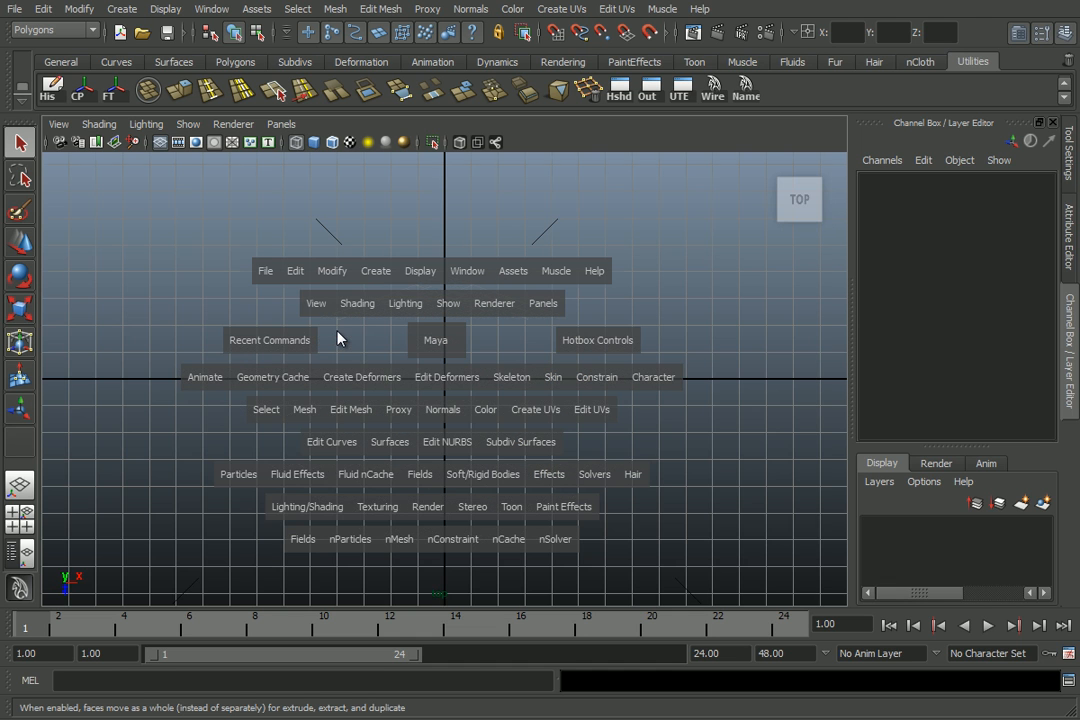
drag(424, 334, 442, 313)
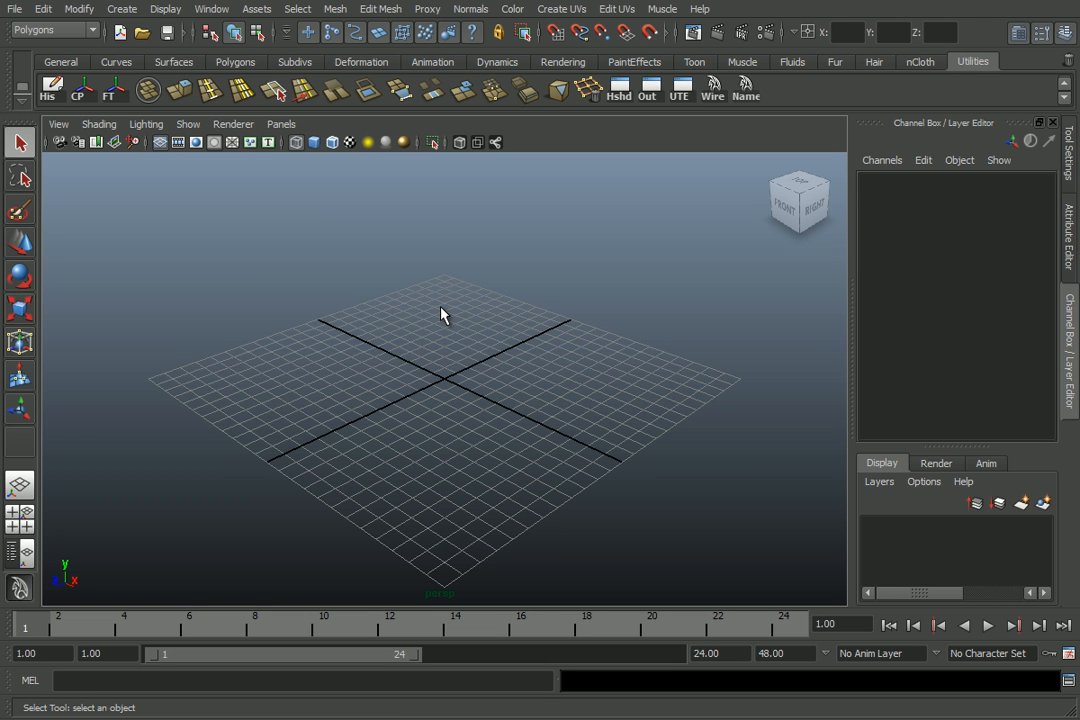
key(space)
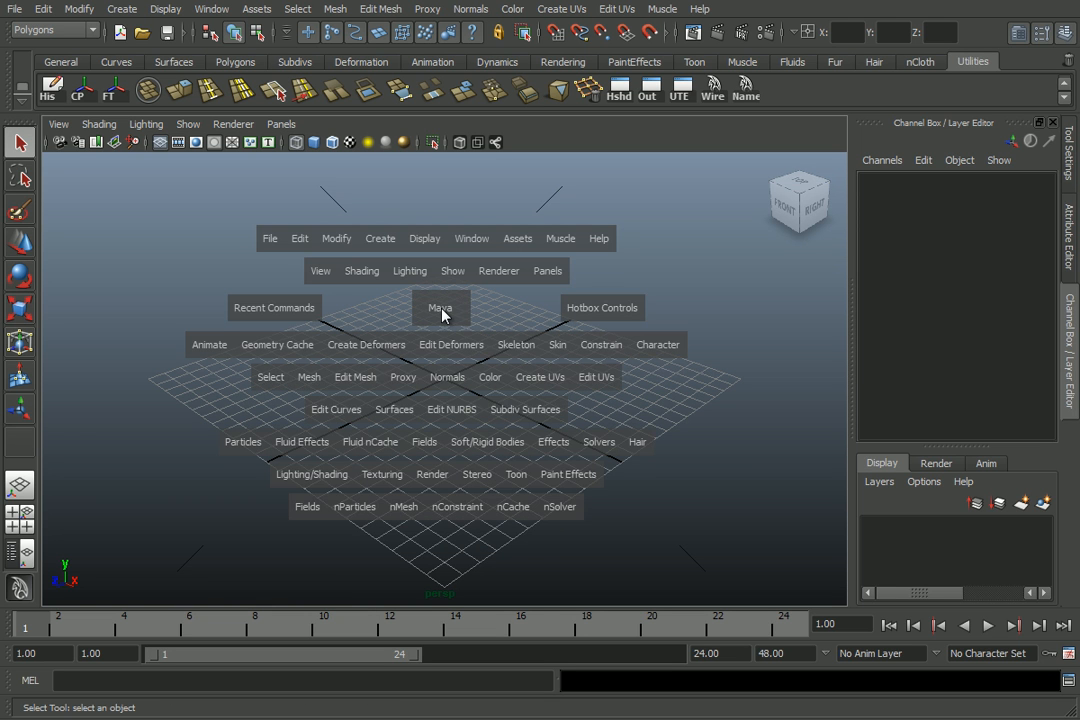
click(460, 198)
drag(430, 184, 434, 207)
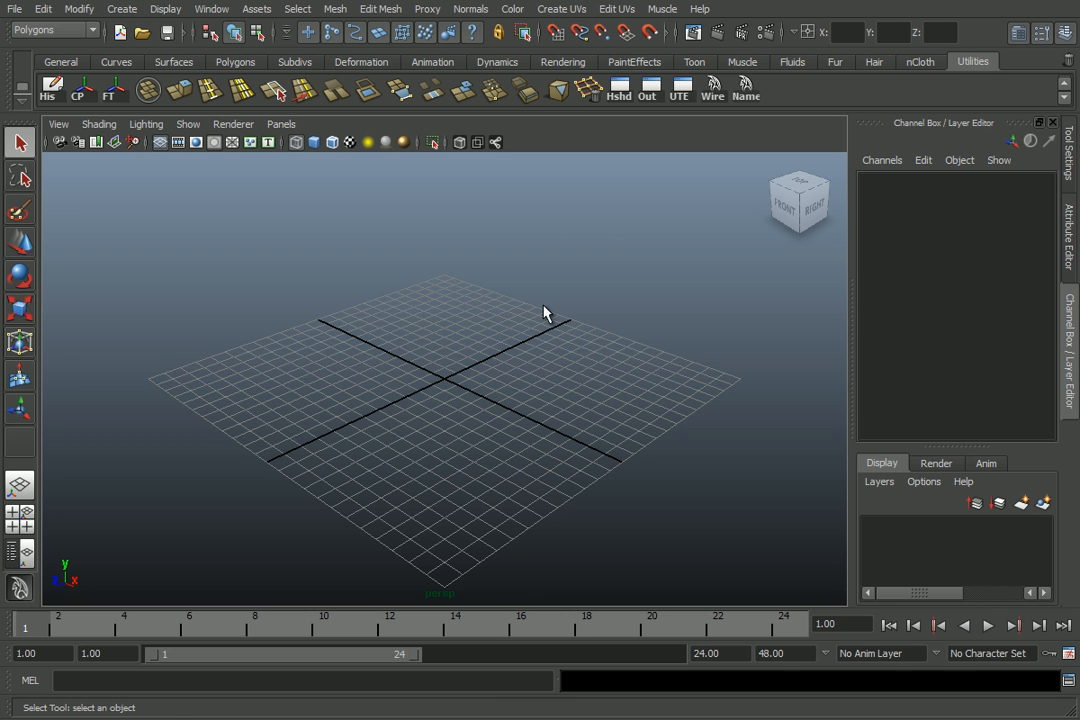
Create a cube from the Create commands' polygon primitives, and delete it.
click(121, 9)
mouse_move(128, 76)
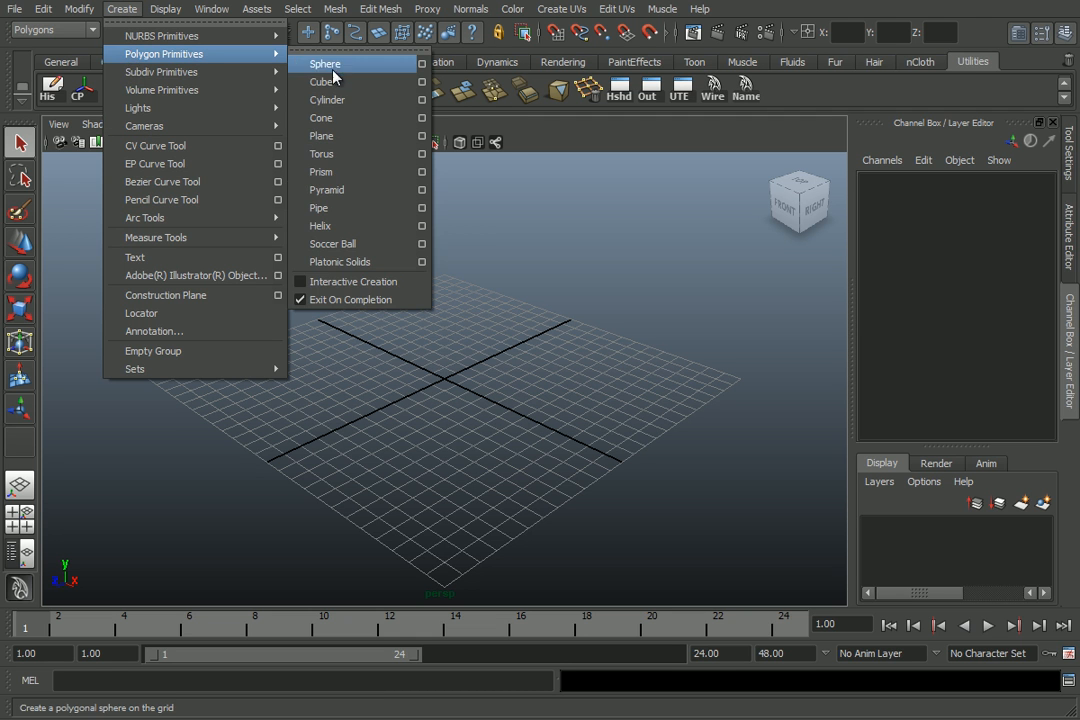
click(328, 77)
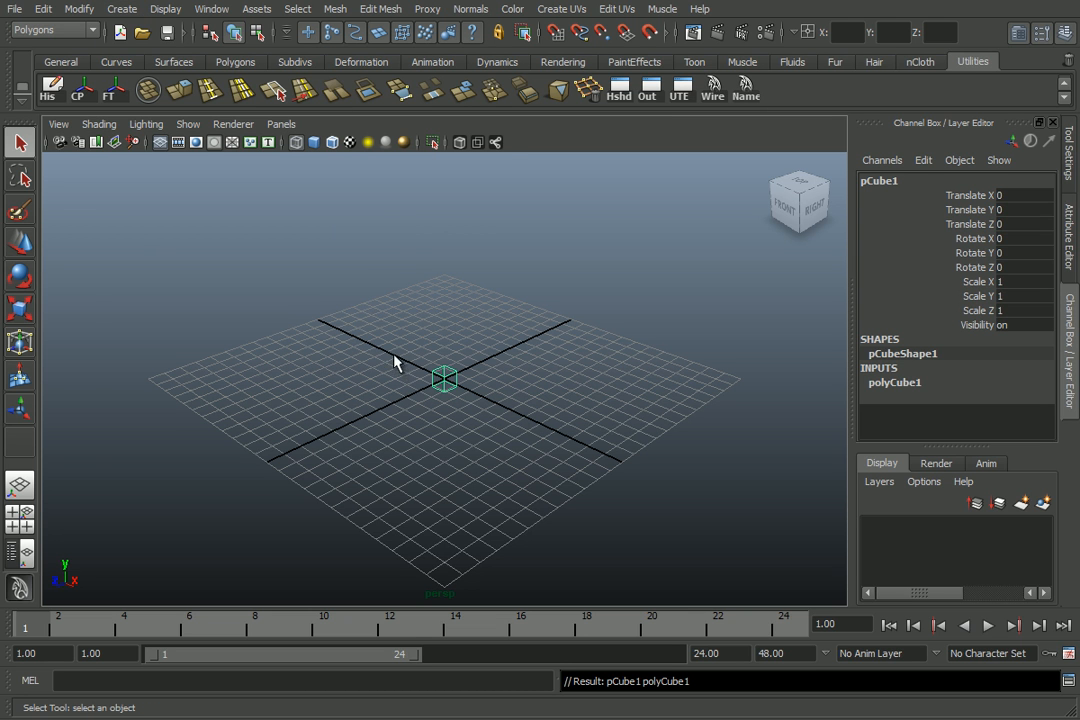
key(Delete)
Create a polygon cube from the Polygons shelf, delete it, and return to the Utilities shelf.
click(230, 62)
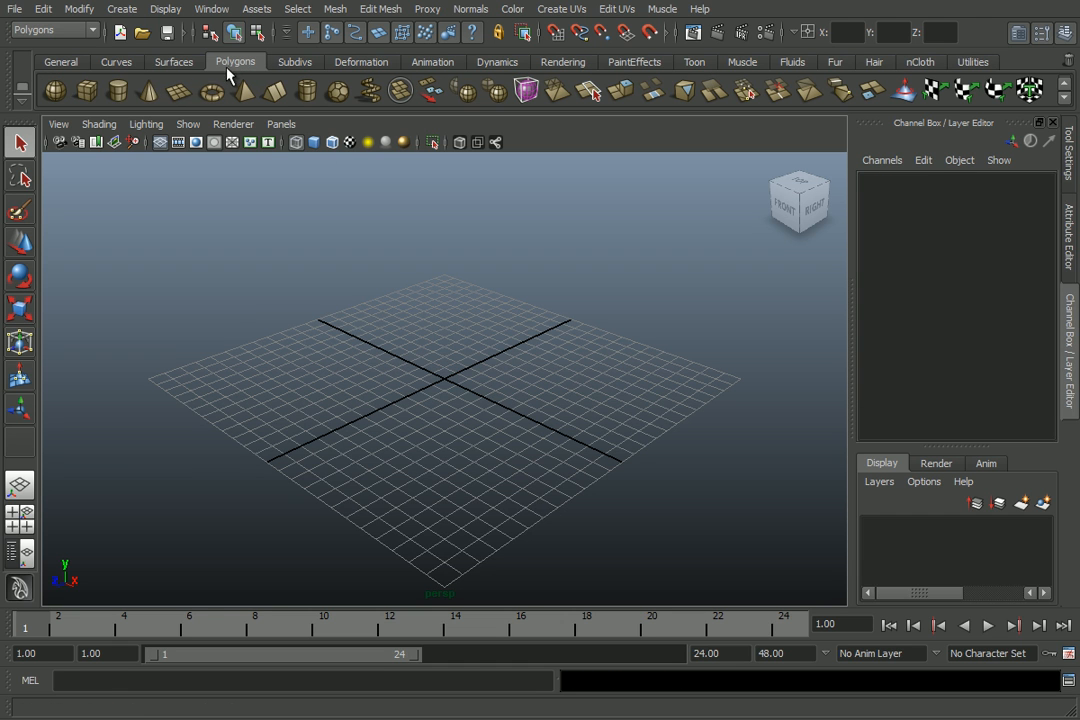
click(94, 89)
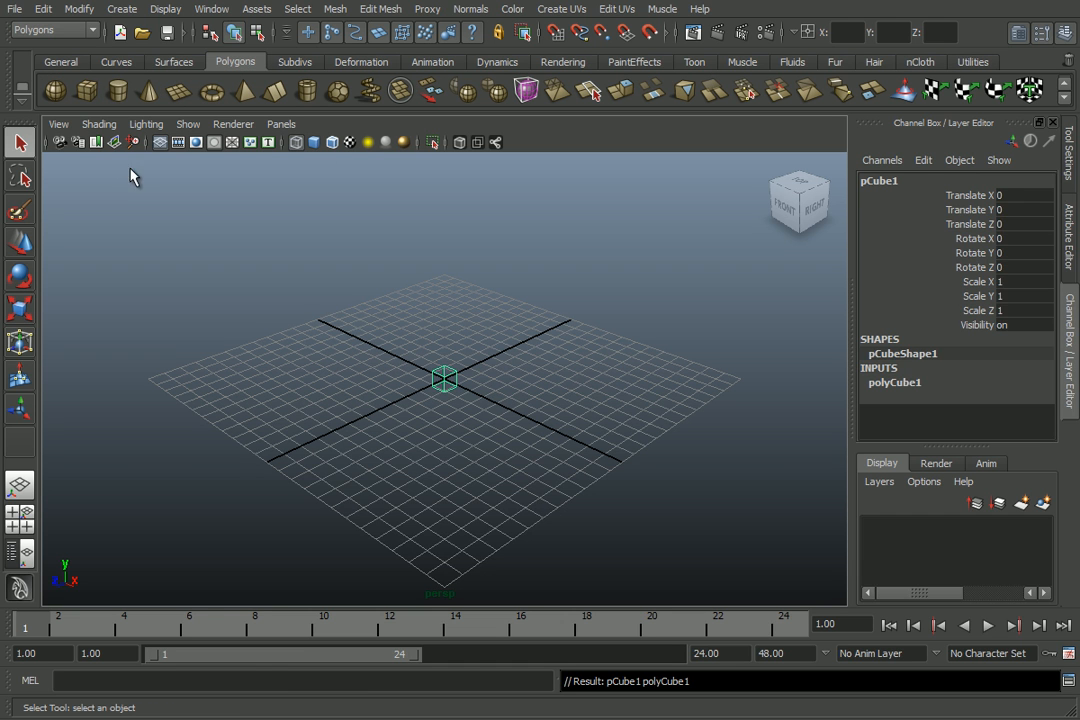
key(Delete)
click(968, 62)
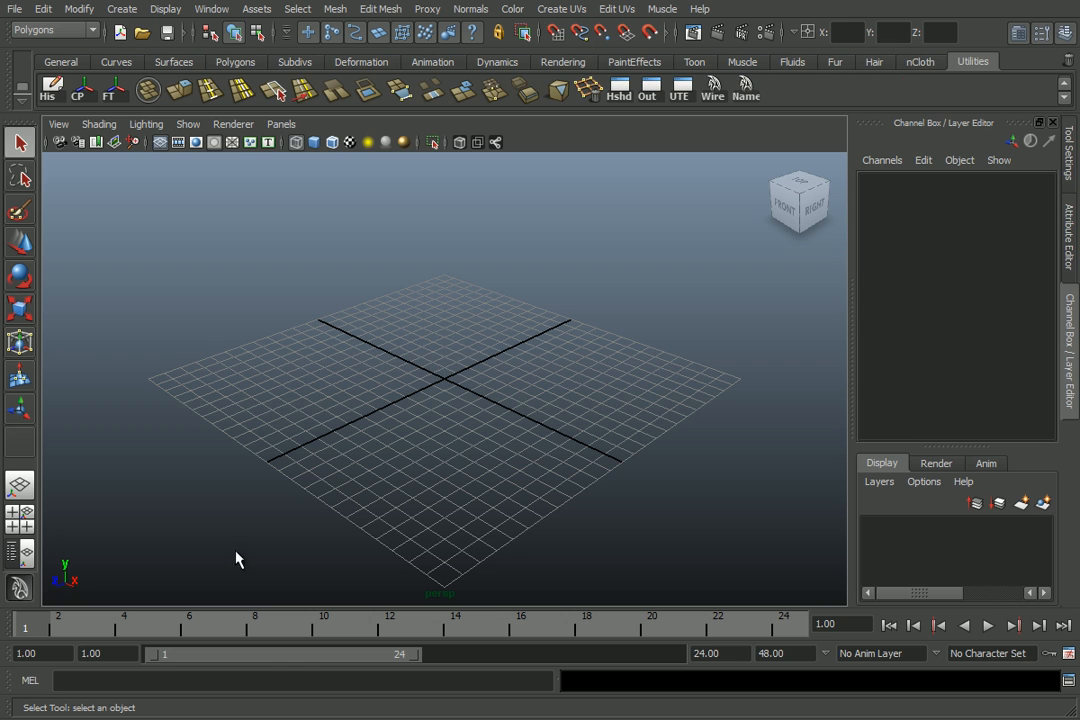
Create a polygon cube by running the MEL command polyCube on the command line.
click(179, 679)
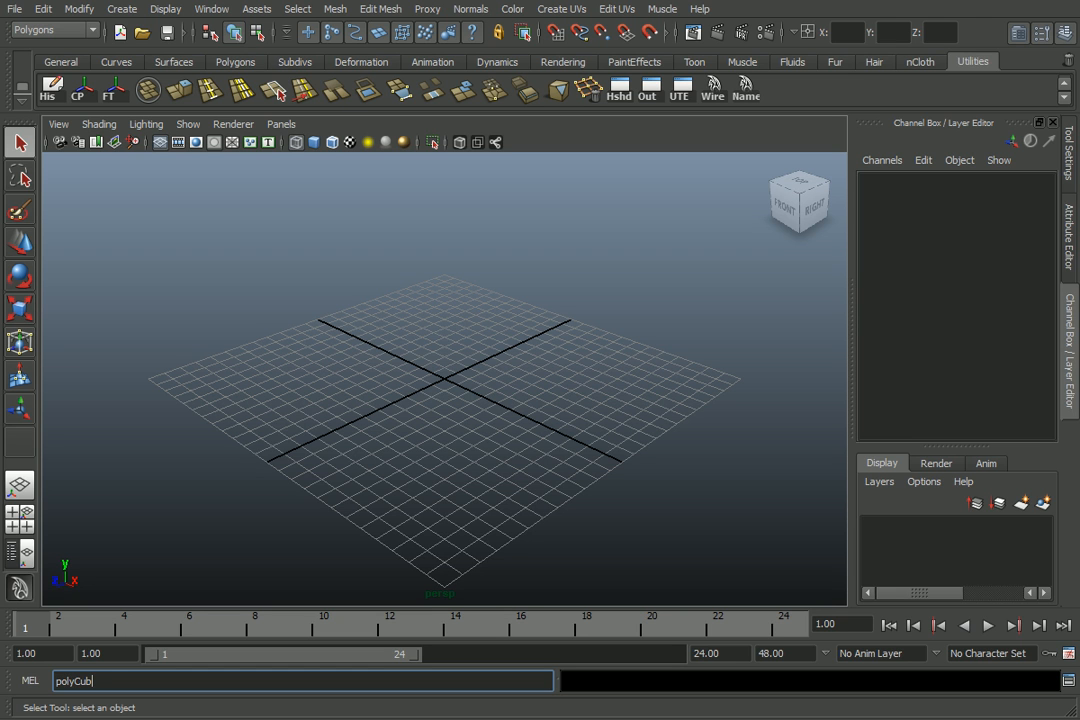
key(Return)
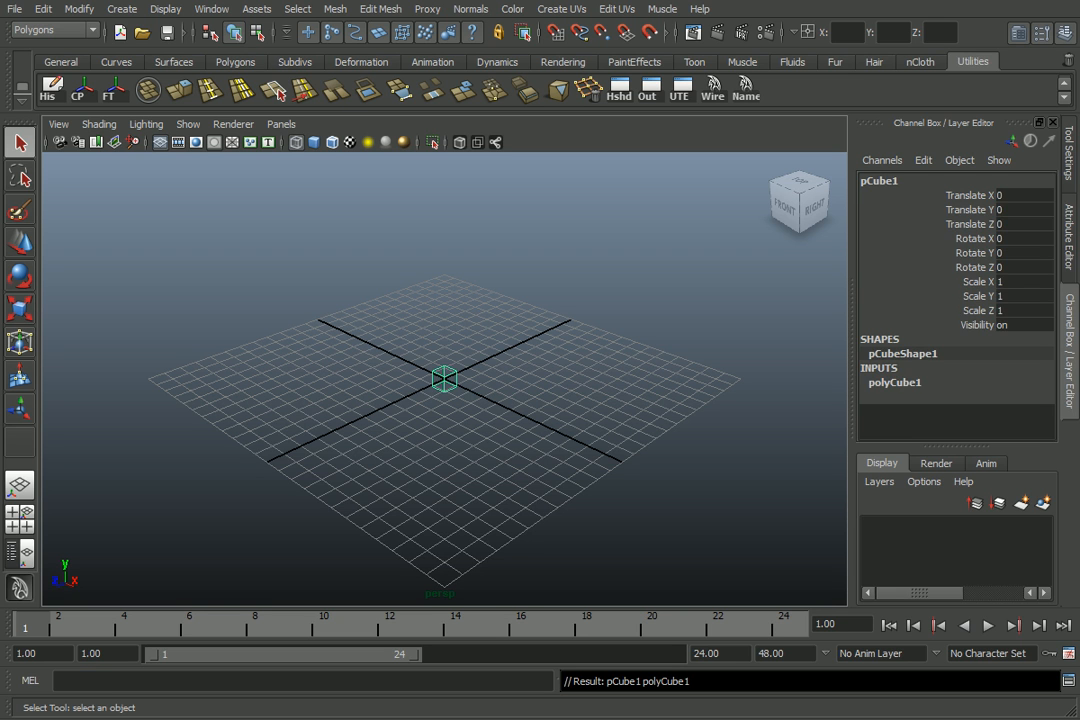
Try to run the MEL command polycube written entirely in lowercase.
click(429, 680)
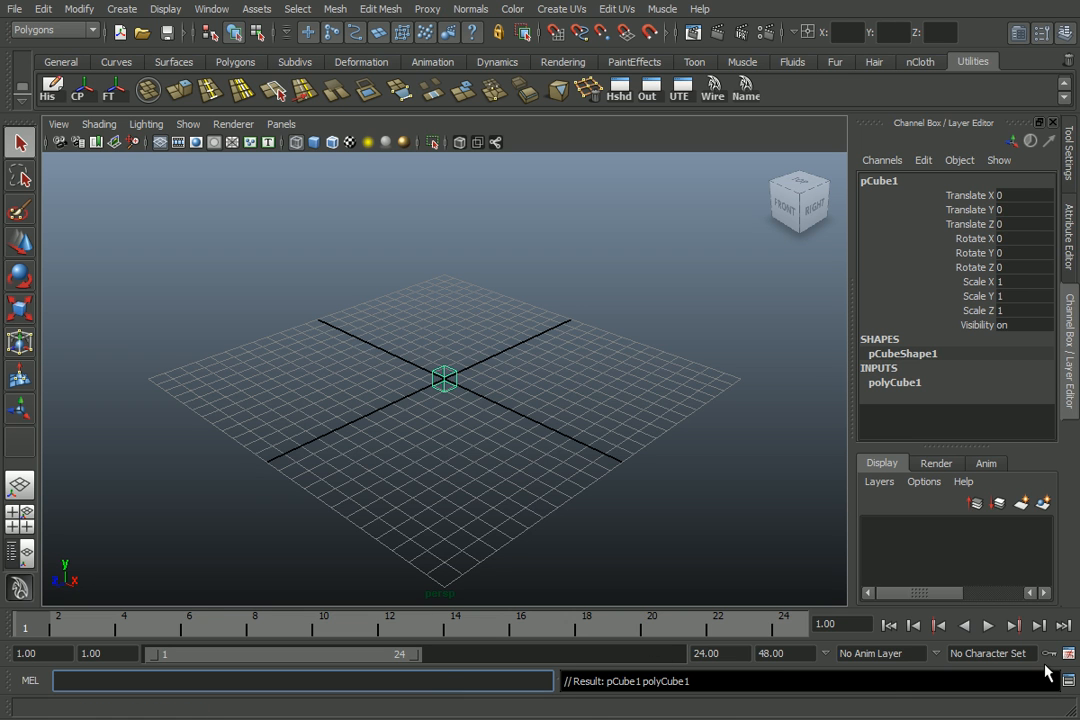
text(polycube)
key(Return)
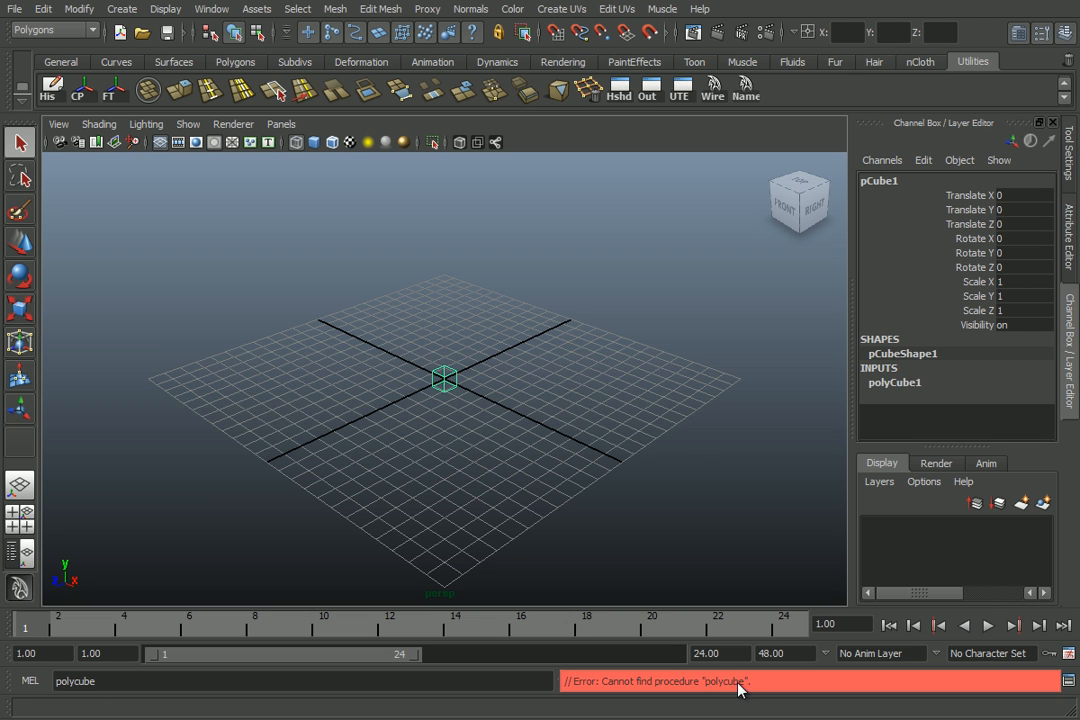
Clear the polycube entry from the MEL command line and delete the cube from the scene.
click(84, 686)
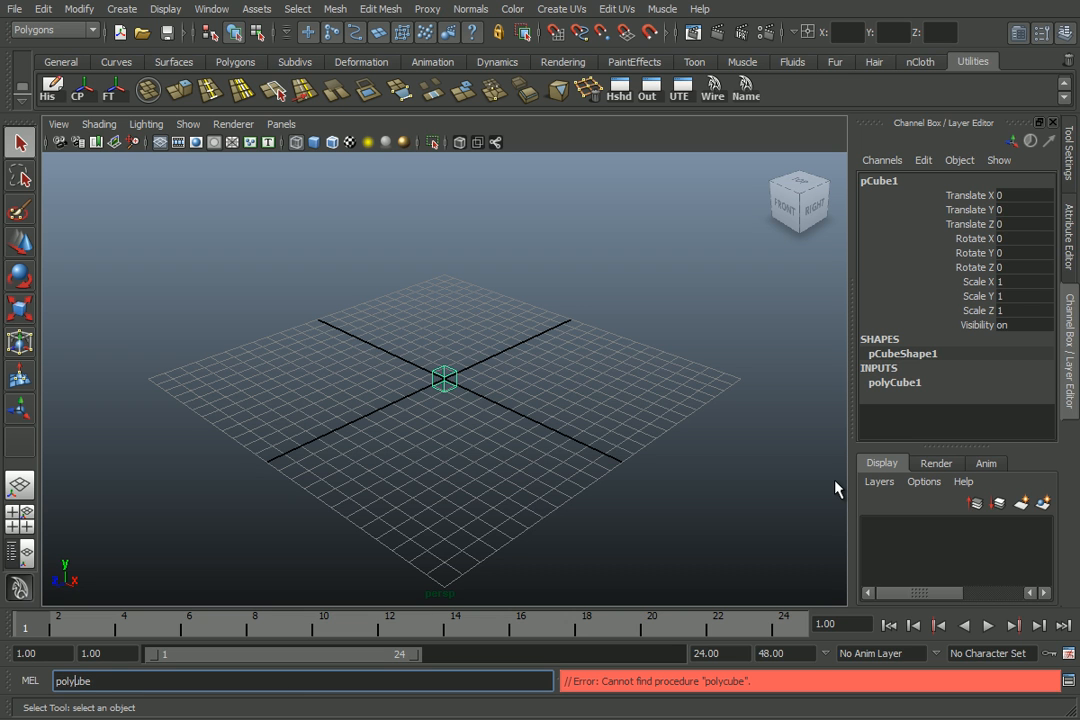
key(ctrl+a)
key(BackSpace)
click(473, 388)
key(Delete)
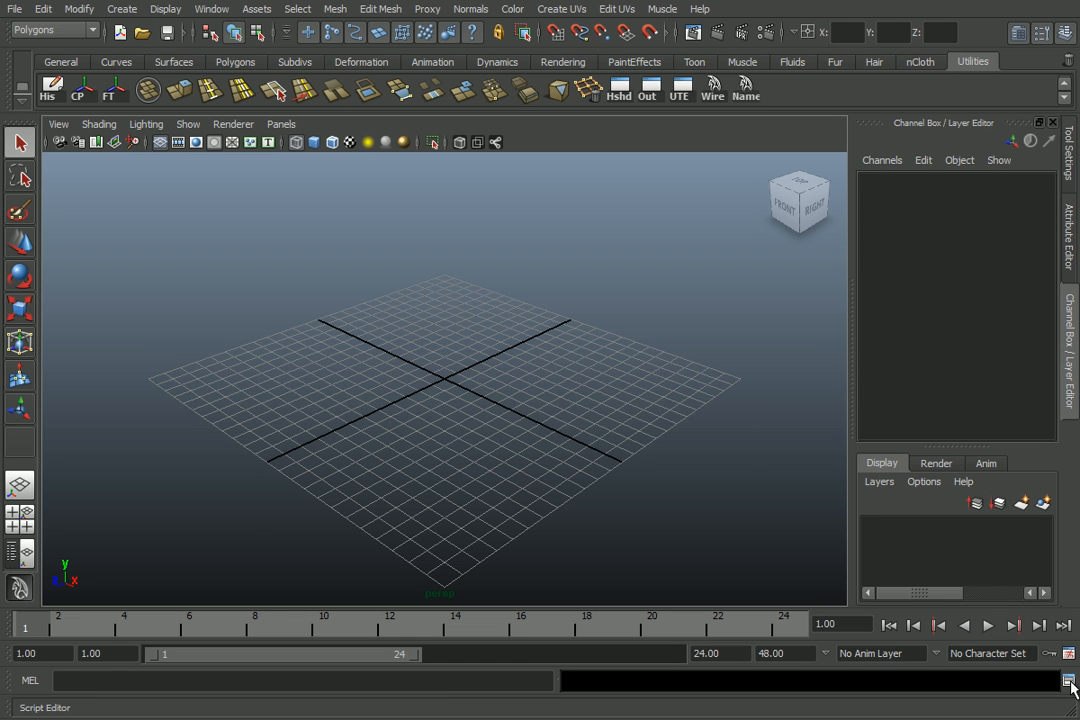
Open the Script Editor, review the command history and the MEL and Python input areas, and close it.
click(1069, 681)
drag(364, 75, 210, 52)
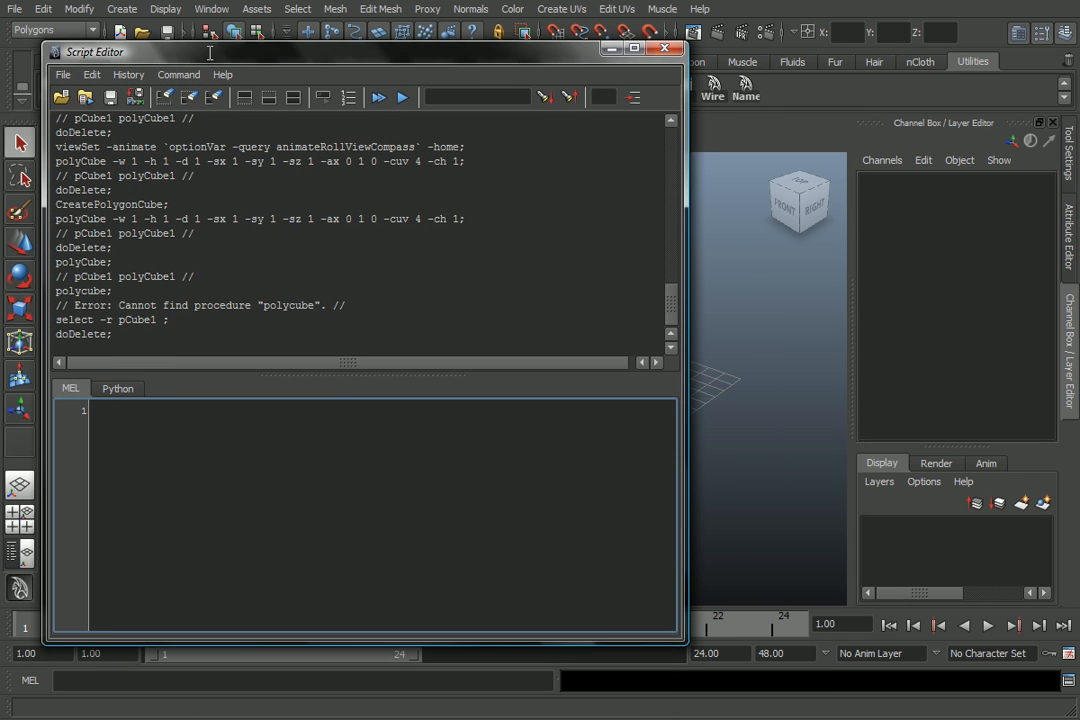
click(125, 390)
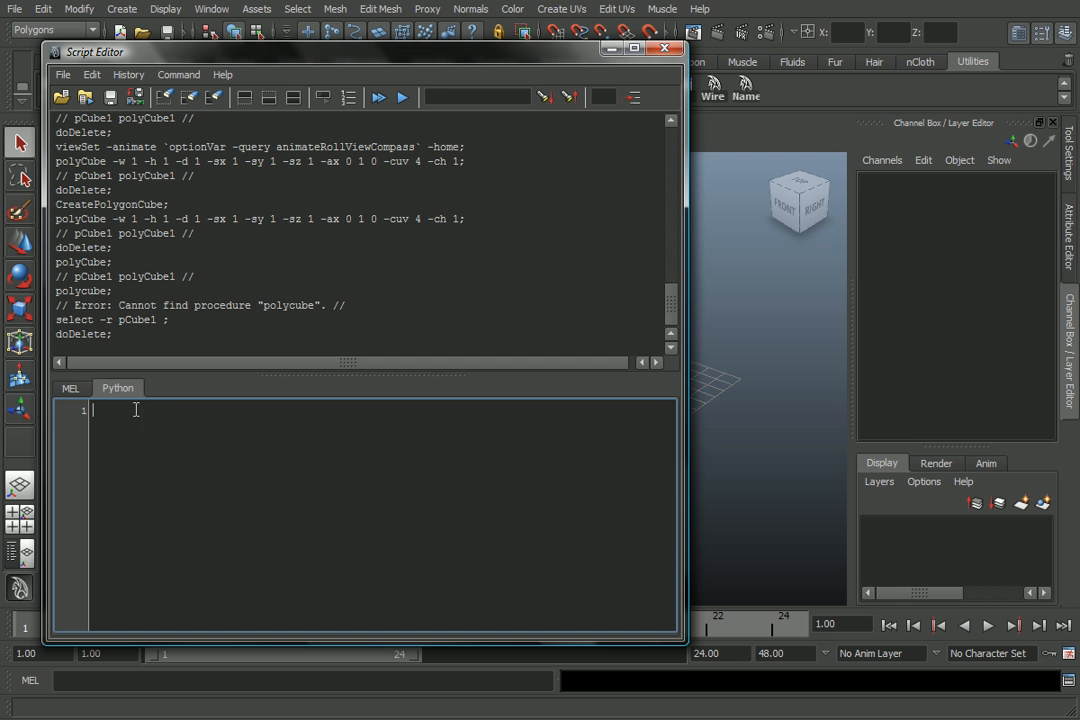
click(64, 389)
mouse_move(195, 55)
mouse_down()
mouse_move(225, 45)
mouse_move(538, 128)
mouse_move(135, 135)
mouse_move(178, 45)
mouse_up()
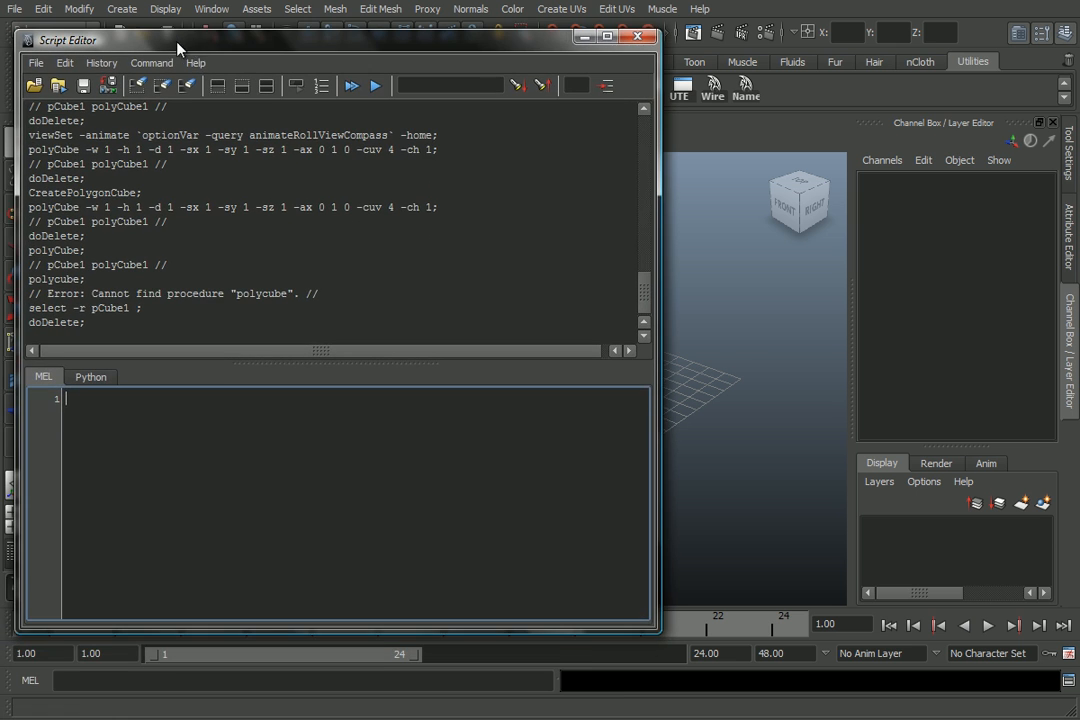
click(636, 38)
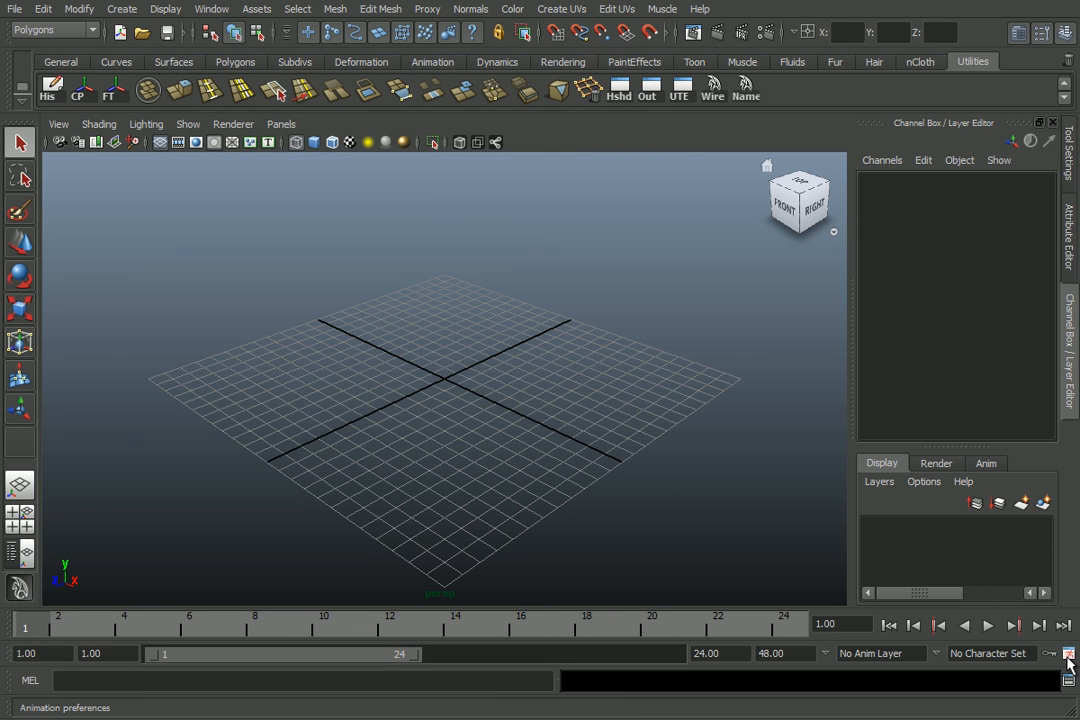
Open the animation preferences, look through the display Kinematics, display Animation and Assets categories, and close the window.
click(1067, 655)
drag(290, 136, 197, 167)
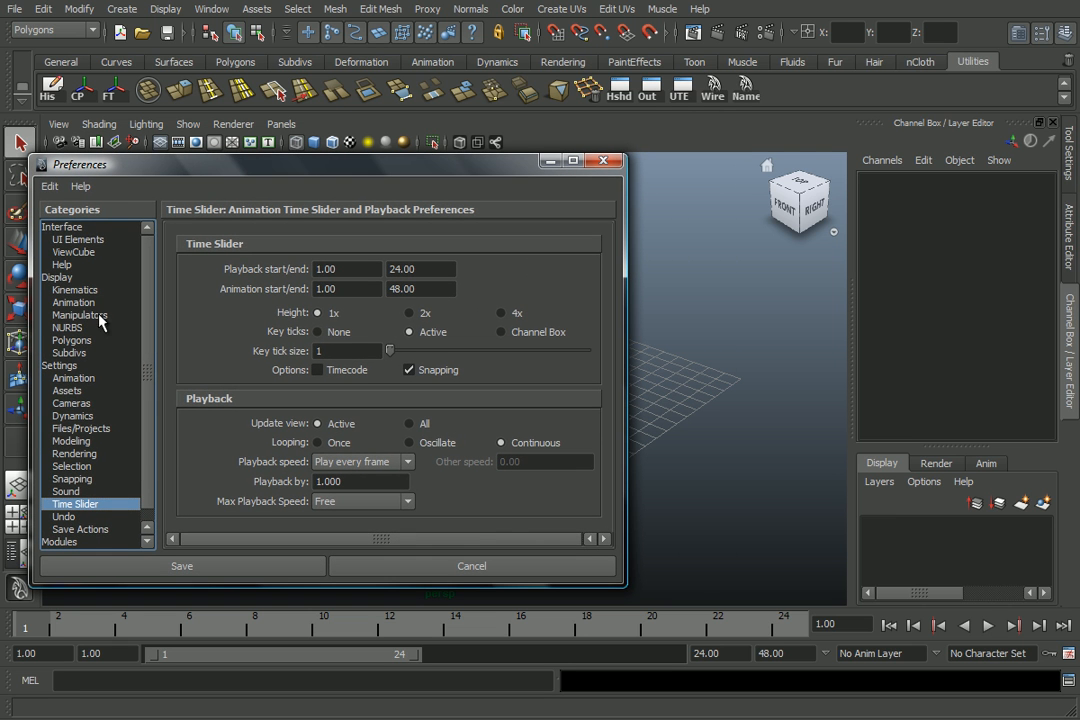
scroll(143, 385, down, 1)
scroll(140, 320, up, 1)
click(80, 291)
click(88, 303)
click(82, 391)
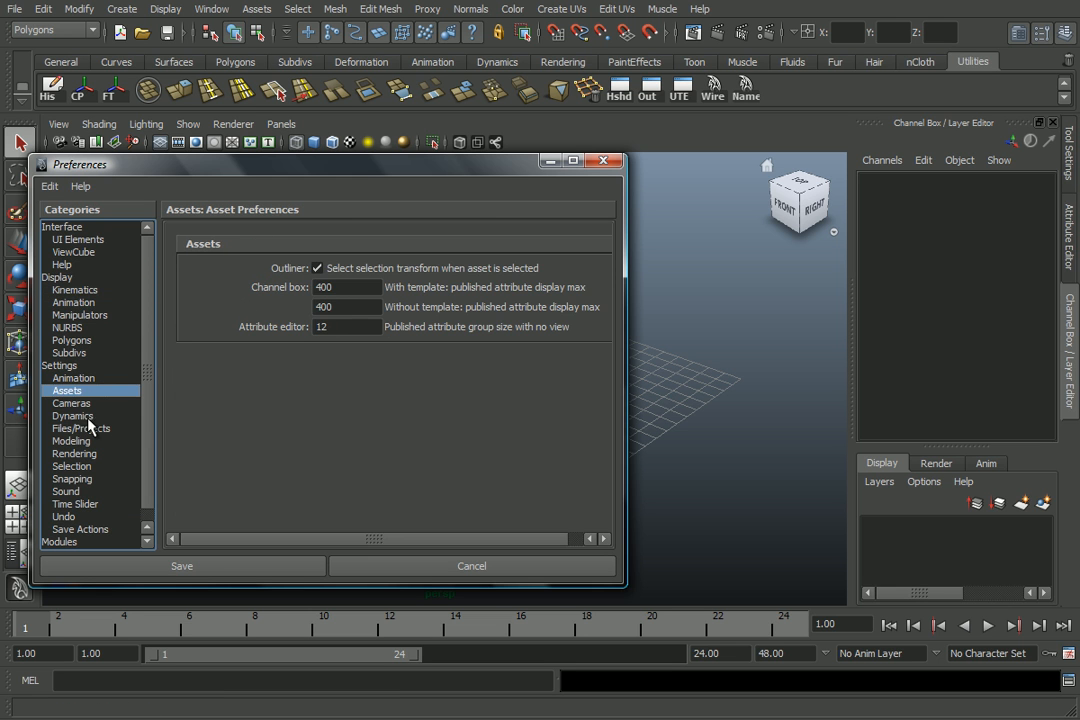
drag(382, 160, 513, 171)
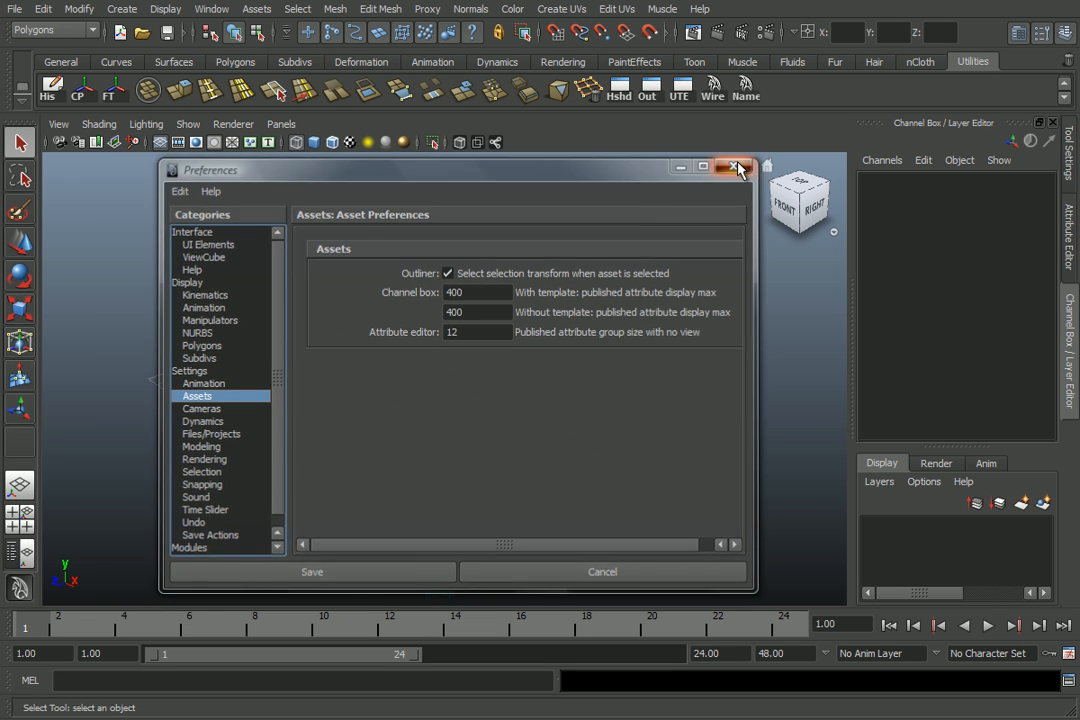
click(740, 169)
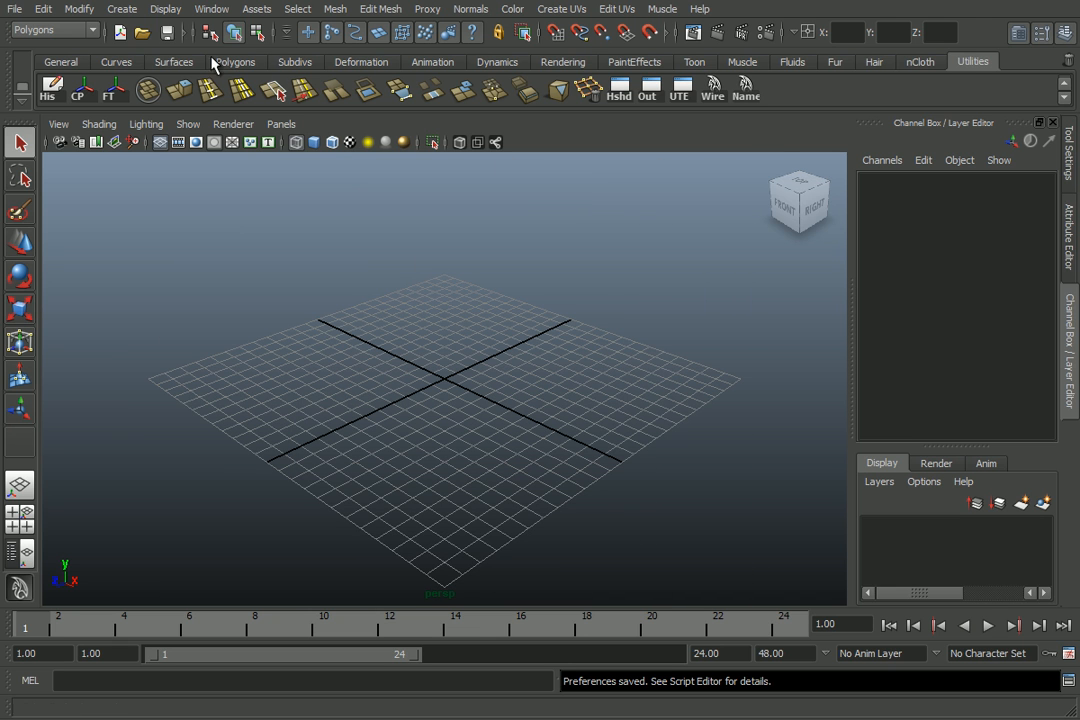
click(63, 9)
mouse_move(46, 10)
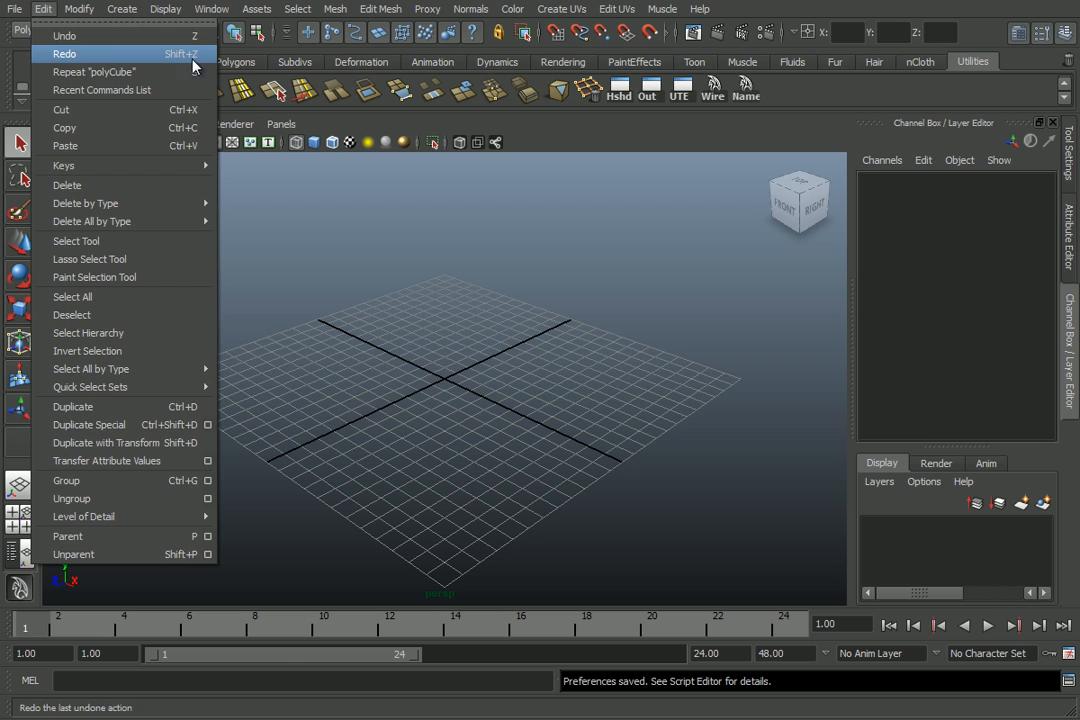
click(476, 336)
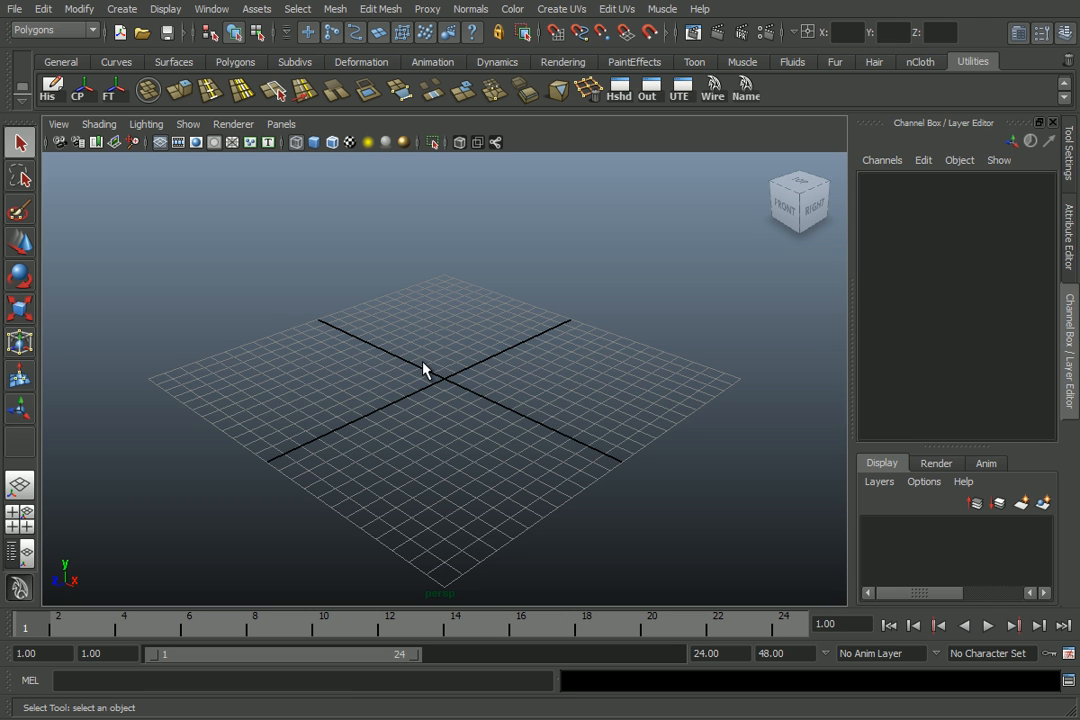
Create a polygon cube at the origin from the viewport's marking menu and view it up close.
shift+right_drag(430, 368, 436, 405)
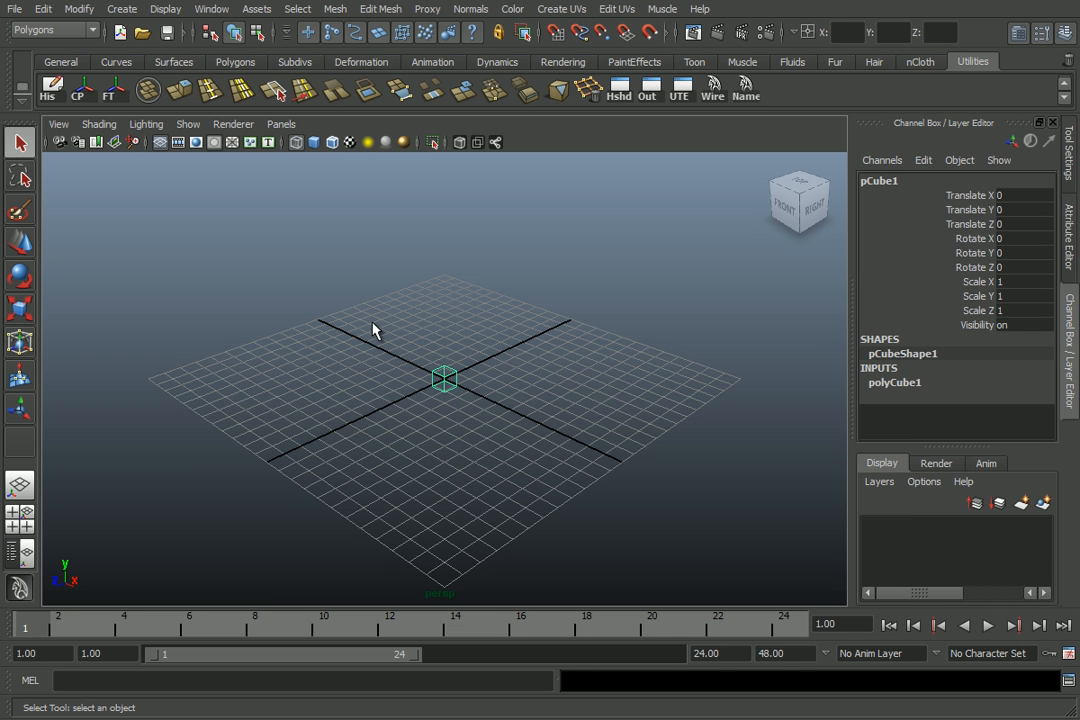
alt+drag(415, 358, 417, 393)
scroll(414, 359, up, 8)
scroll(475, 367, down, 5)
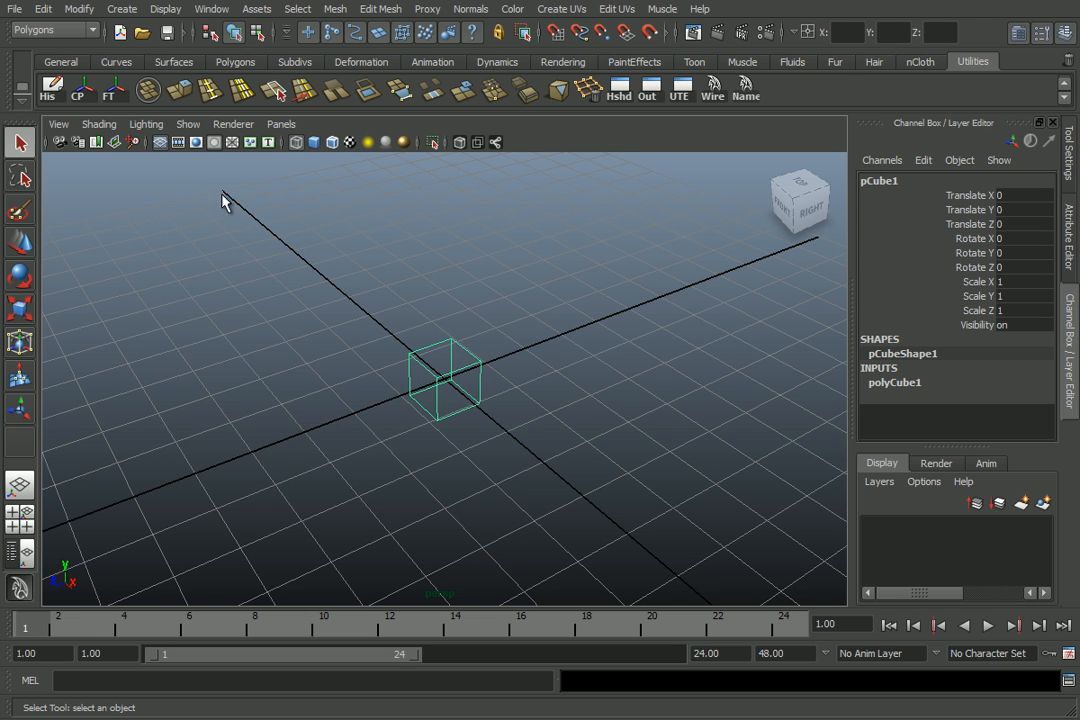
Hide the viewport grid and return the perspective camera to its home view, close to the cube.
click(160, 146)
alt+drag(427, 441, 437, 404)
scroll(487, 407, up, 4)
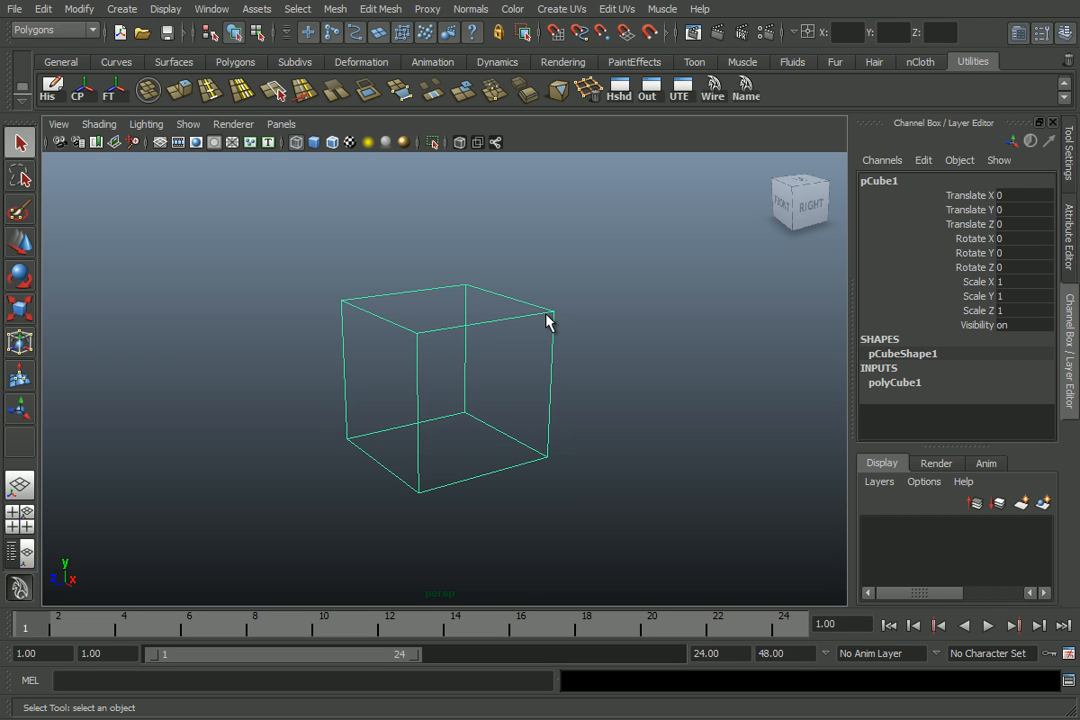
alt+drag(350, 316, 430, 340)
click(768, 175)
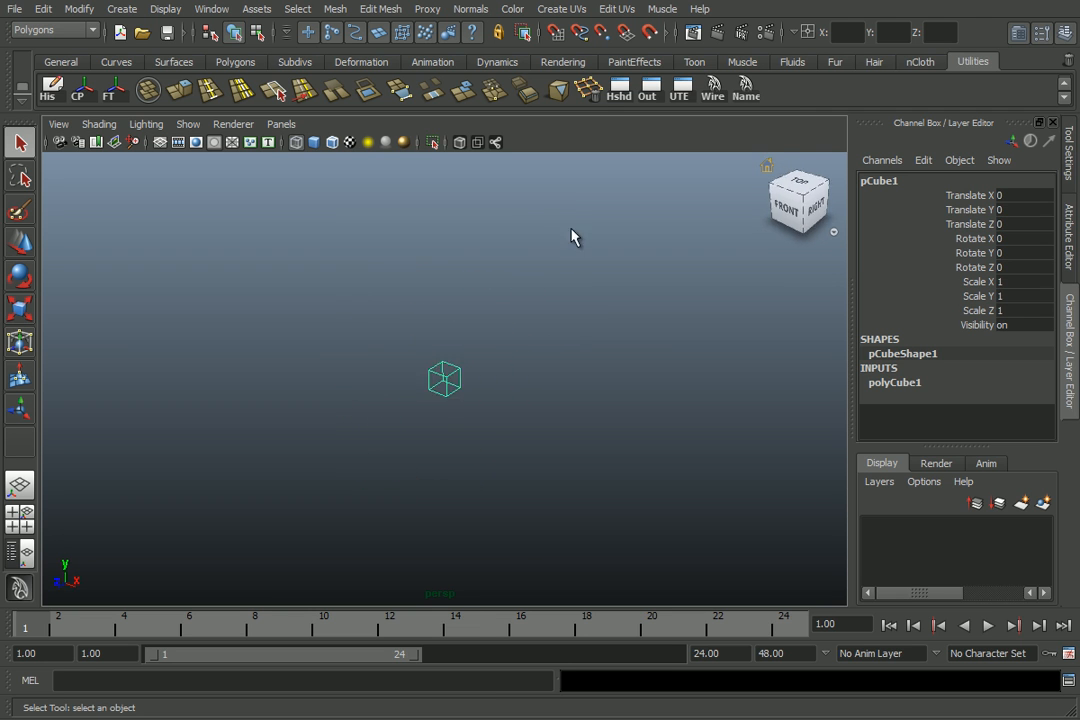
scroll(568, 256, up, 3)
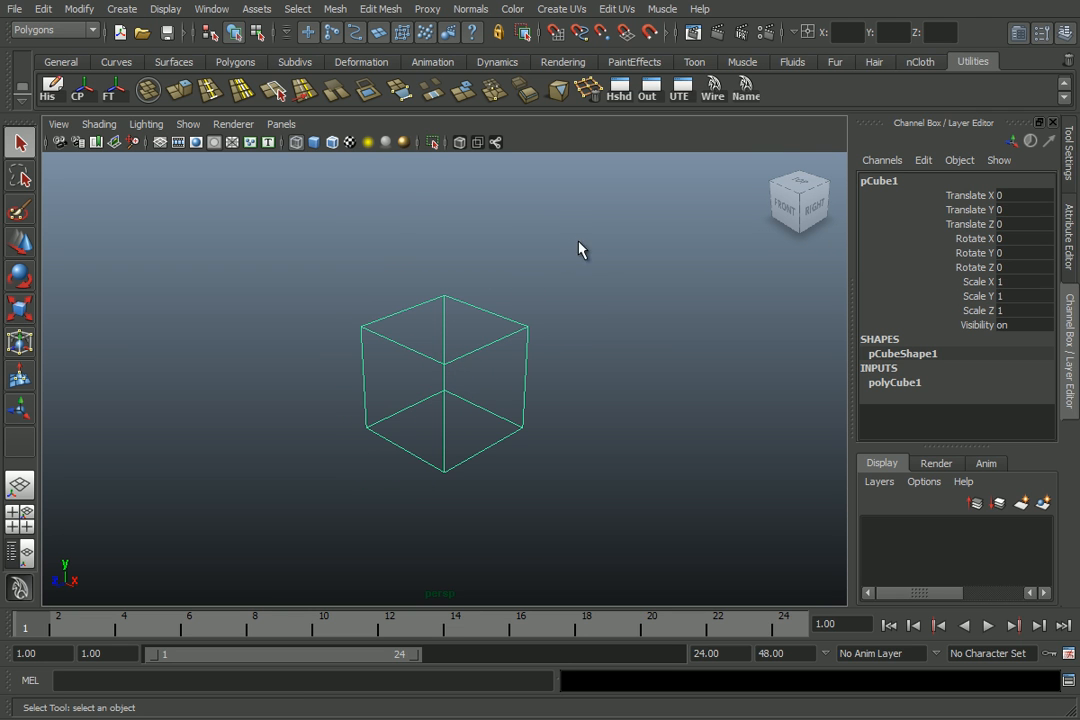
Apply Smooth Shade All, alternate between wireframe and smooth shading, finish on smooth shading, and deselect the cube.
click(99, 124)
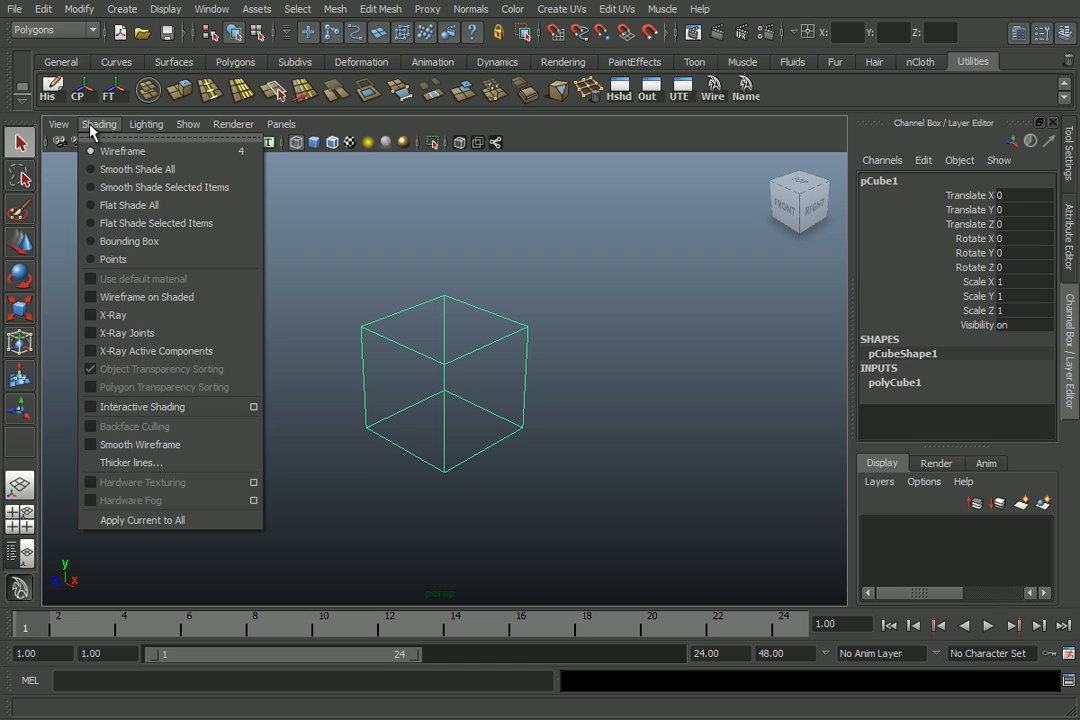
click(126, 172)
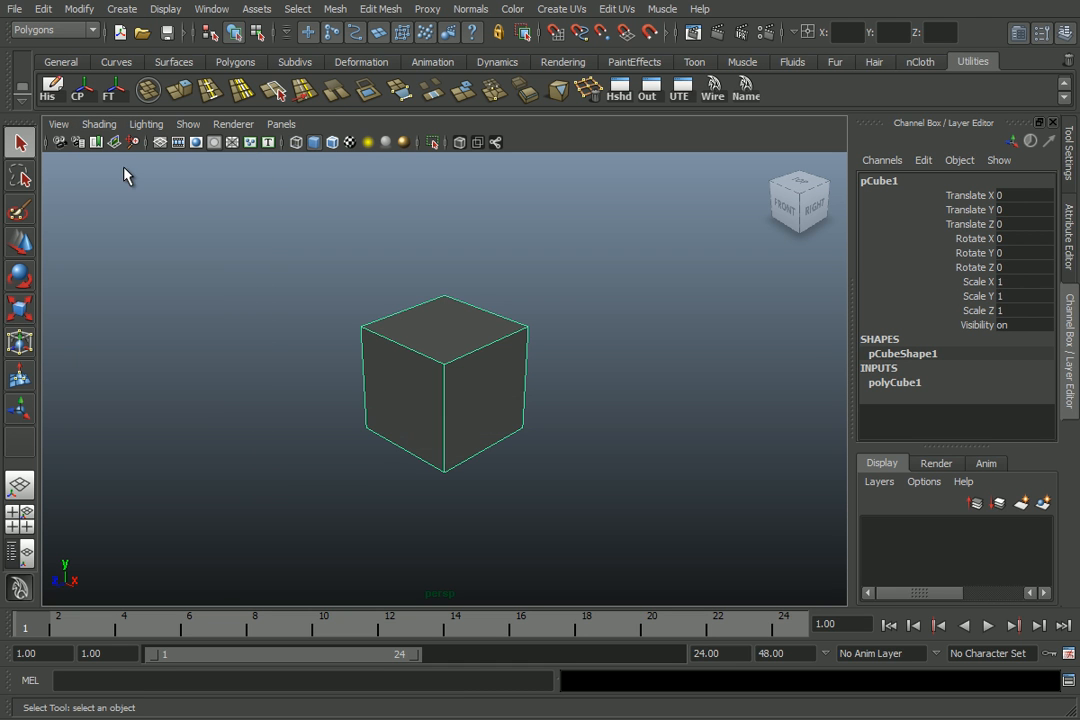
click(298, 144)
click(313, 145)
key(4)
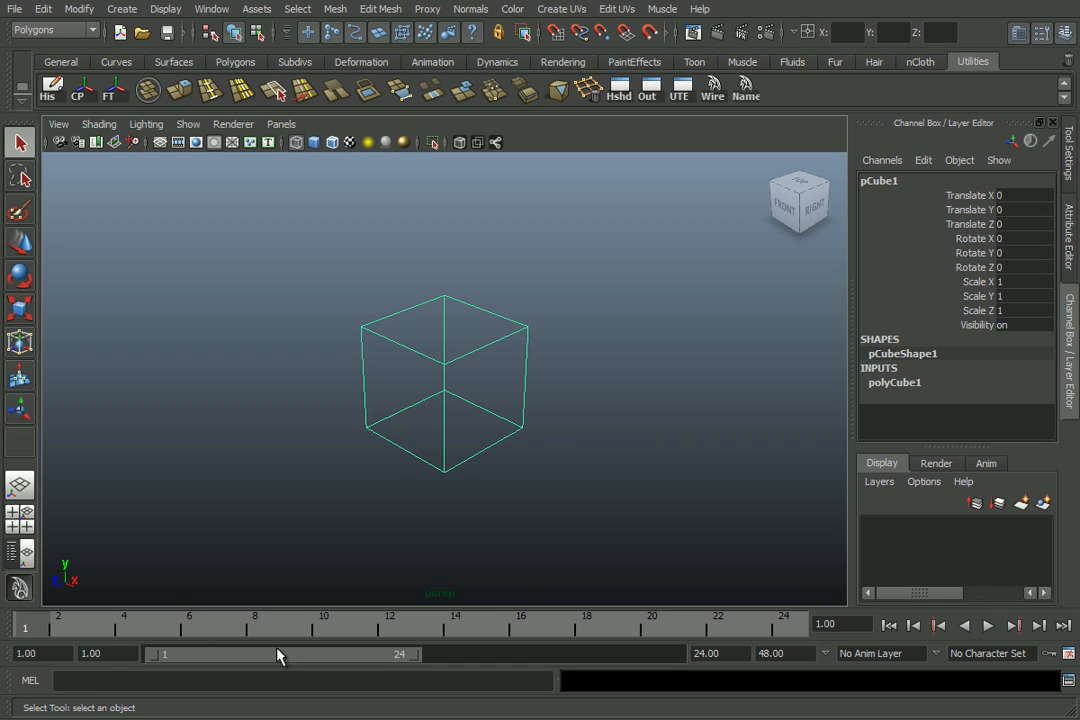
key(5)
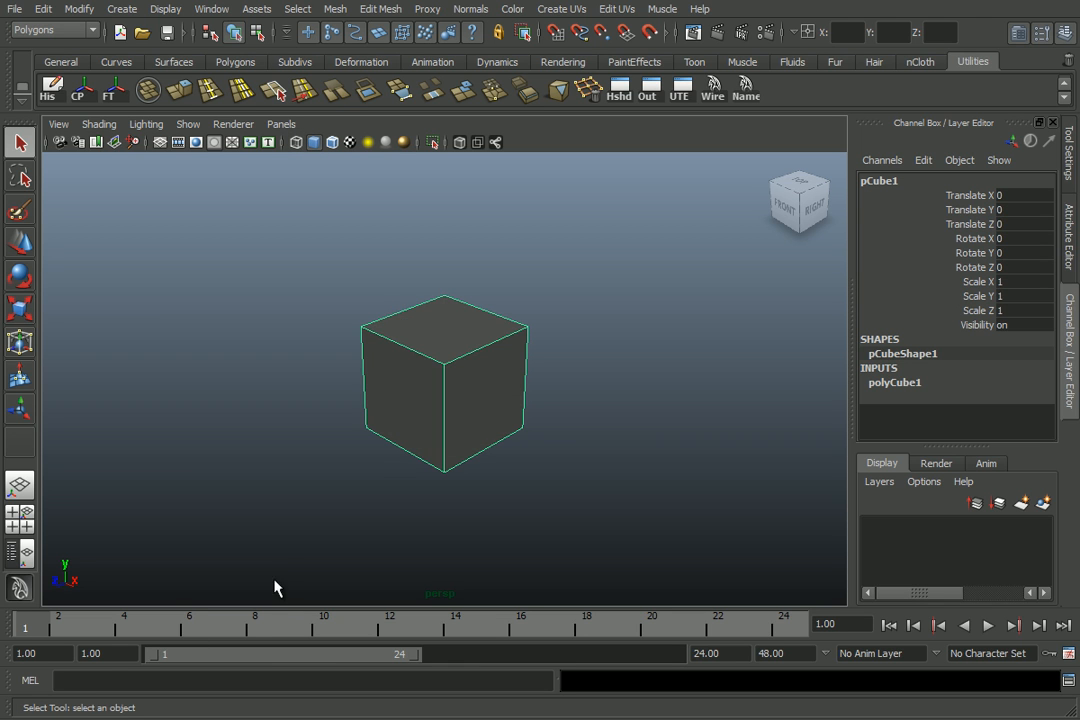
click(480, 283)
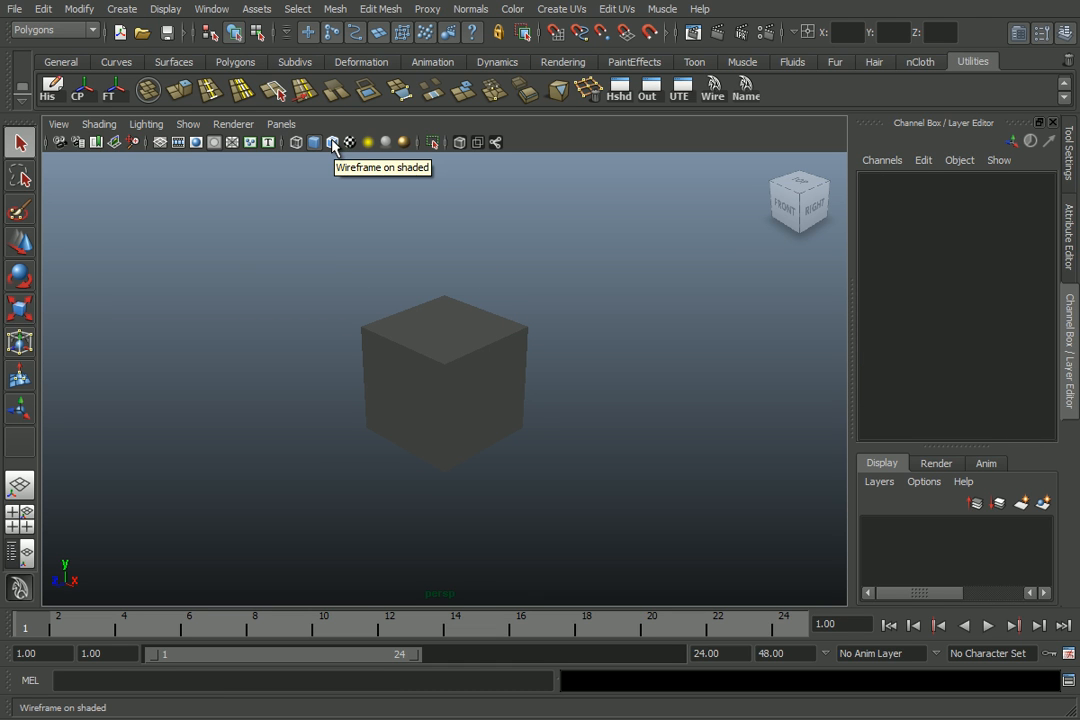
Turn on Wireframe on Shaded for the viewport and switch it off again.
click(99, 124)
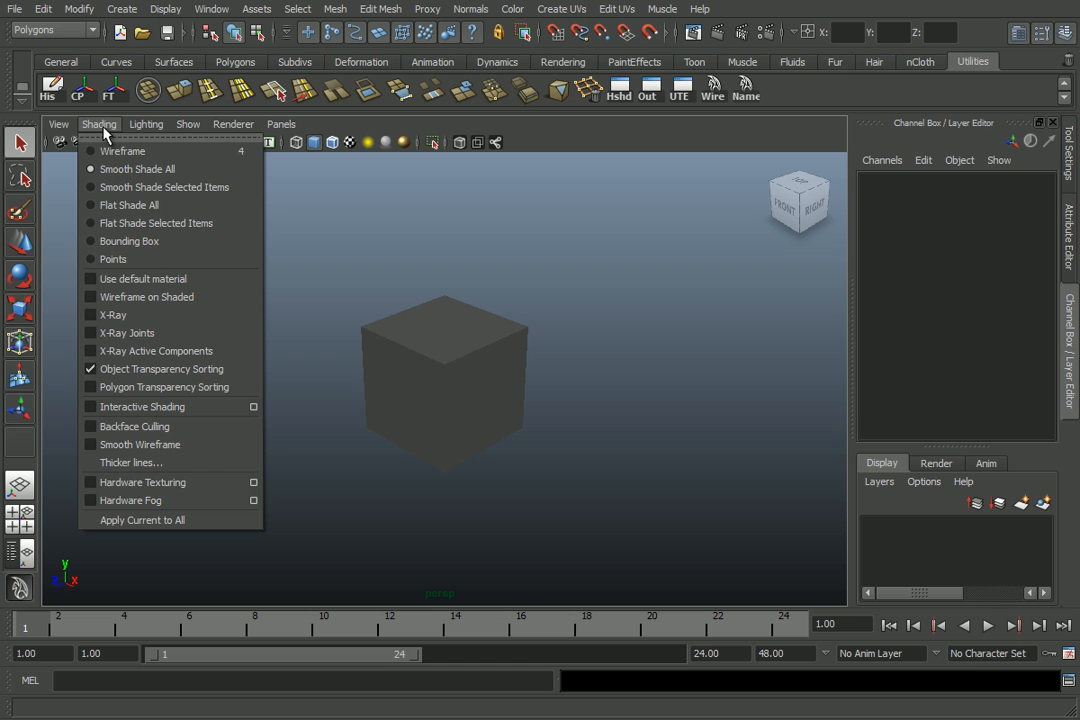
click(133, 297)
click(332, 143)
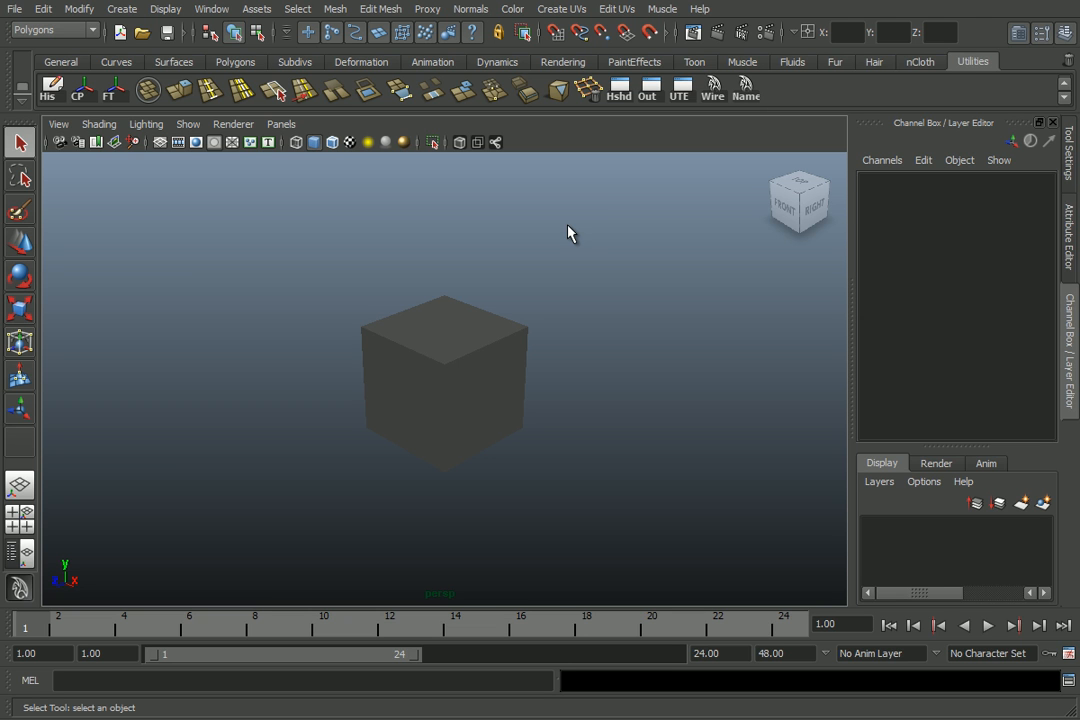
Inspect the shaded cube from another angle and show the viewport grid again.
alt+drag(560, 300, 492, 359)
scroll(548, 346, up, 3)
scroll(547, 347, down, 8)
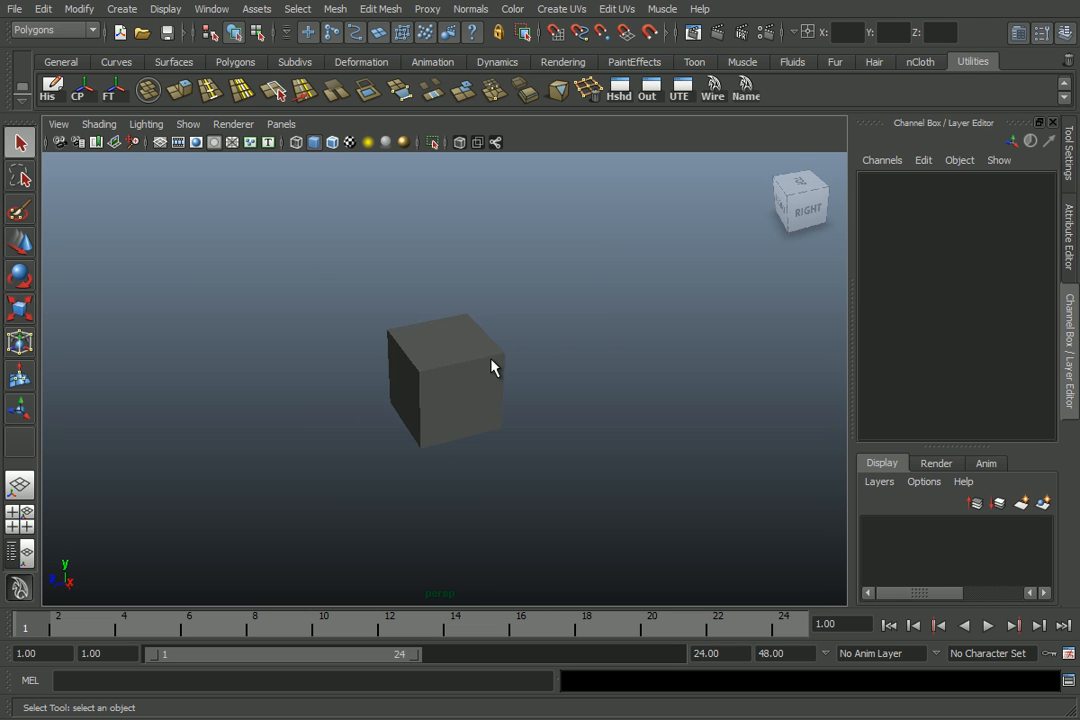
scroll(491, 359, up, 2)
click(160, 142)
scroll(410, 395, down, 2)
scroll(440, 395, down, 2)
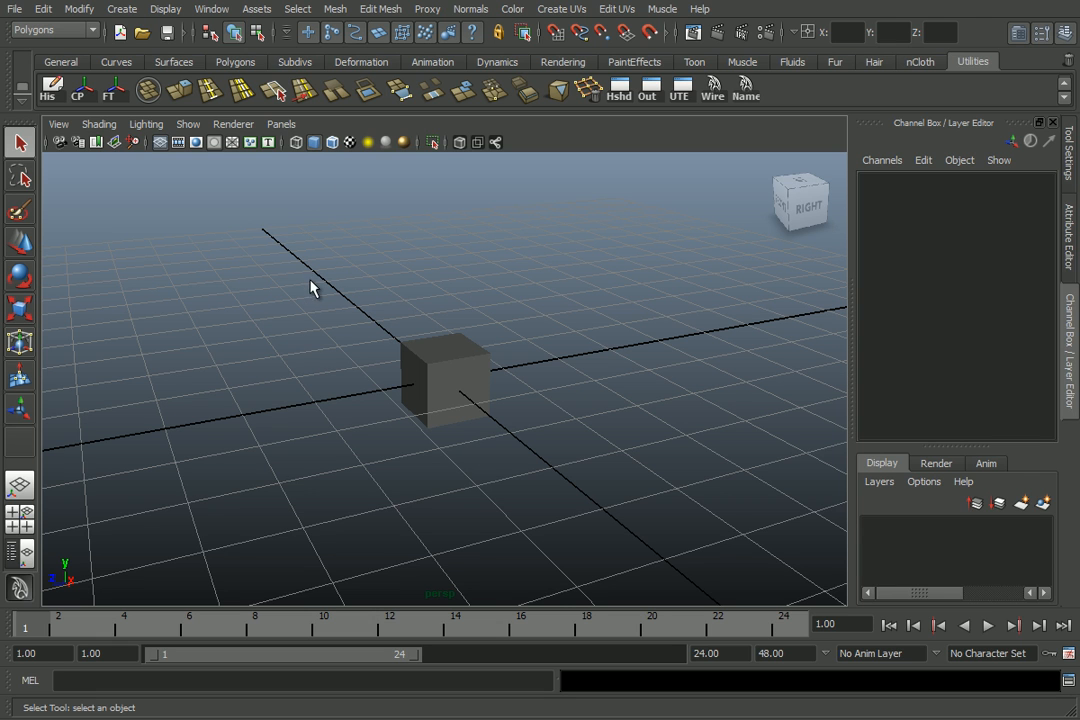
Select the cube with a marquee and deselect it, and repeat by picking the cube directly and toggling its selection off.
drag(336, 407, 465, 390)
click(501, 374)
click(463, 369)
shift+click(462, 362)
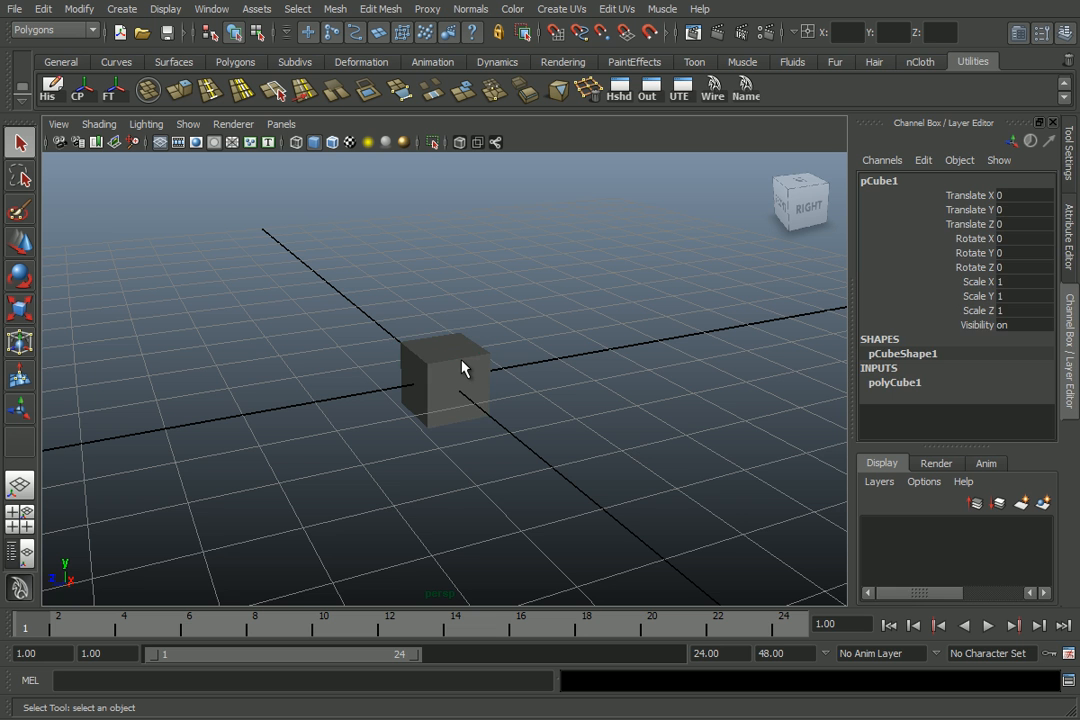
Move the cube one axis at a time with the Move tool to about X -3, Y 1.24, Z 2.
scroll(494, 377, down, 6)
scroll(490, 377, up, 4)
alt+drag(419, 390, 590, 388)
scroll(498, 385, up, 2)
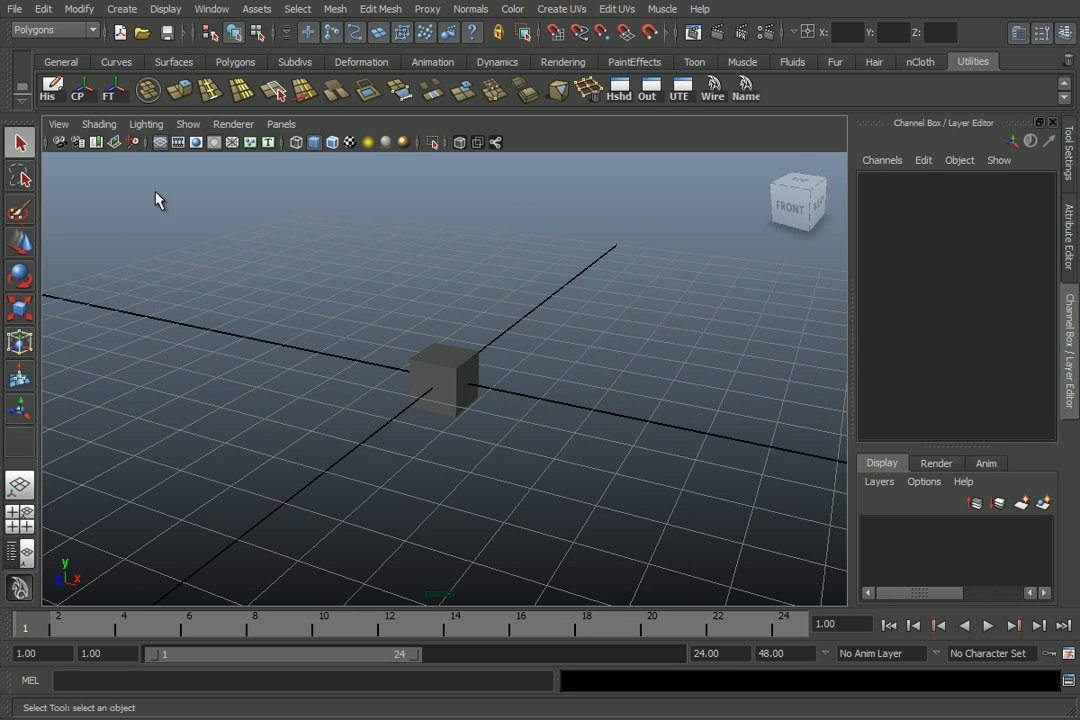
click(26, 244)
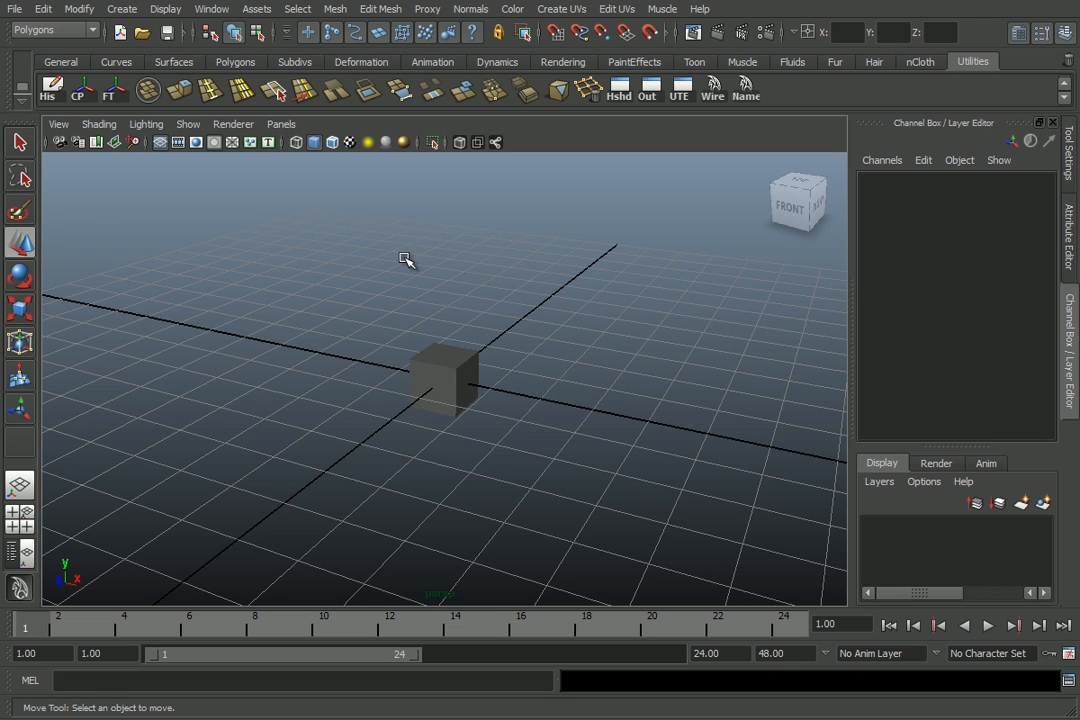
click(440, 362)
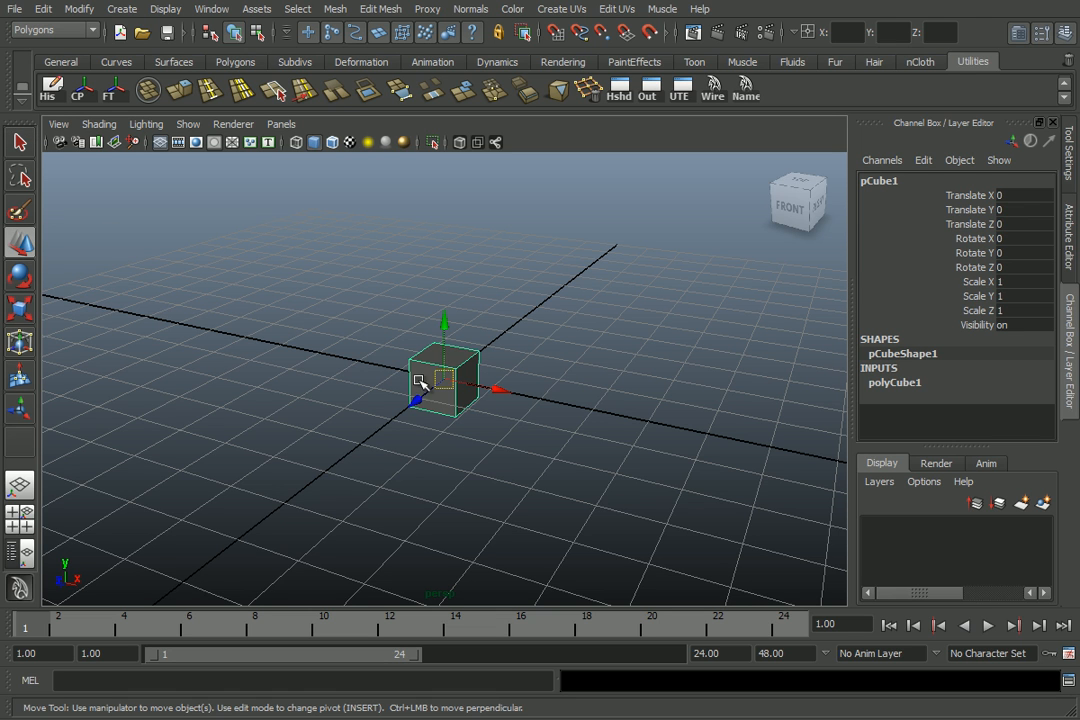
drag(500, 390, 369, 366)
click(320, 273)
drag(320, 273, 318, 214)
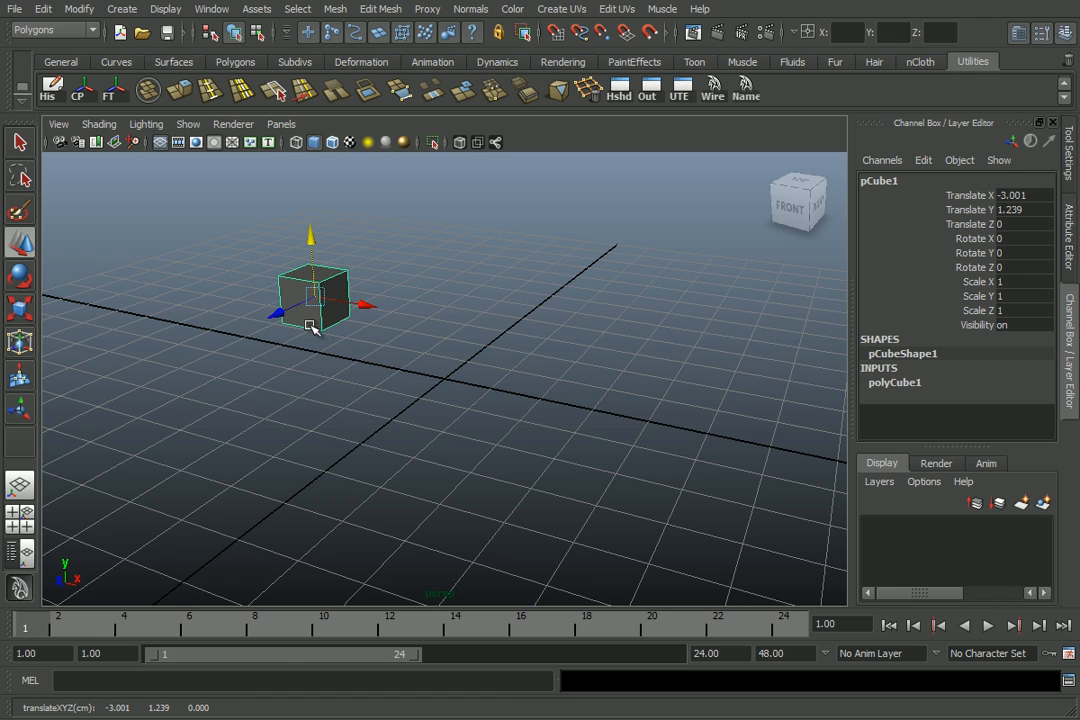
drag(280, 312, 230, 392)
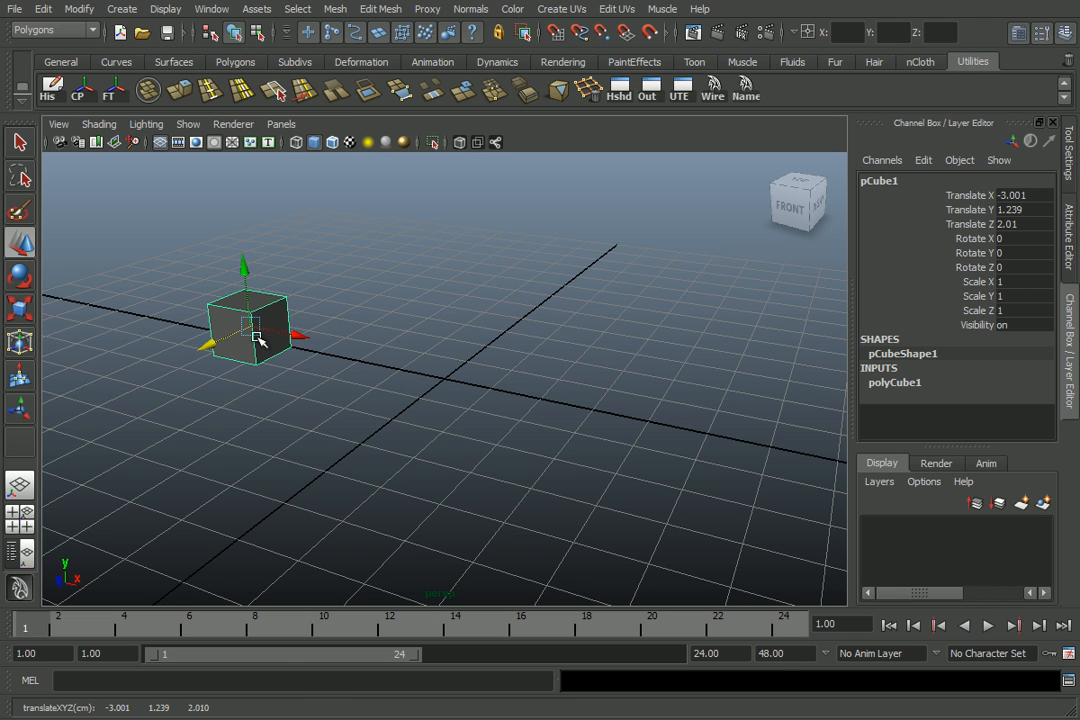
Move the cube freely back near the origin, to about X 0.82, Y 0.45, Z 0.42.
drag(251, 327, 615, 372)
drag(503, 281, 470, 375)
scroll(474, 376, down, 2)
alt+drag(609, 372, 418, 373)
scroll(418, 373, up, 2)
scroll(418, 373, down, 1)
Rotate the cube freely with the Rotate tool to about X 8.5, Y 26.6, Z 53 degrees, and deselect it.
key(e)
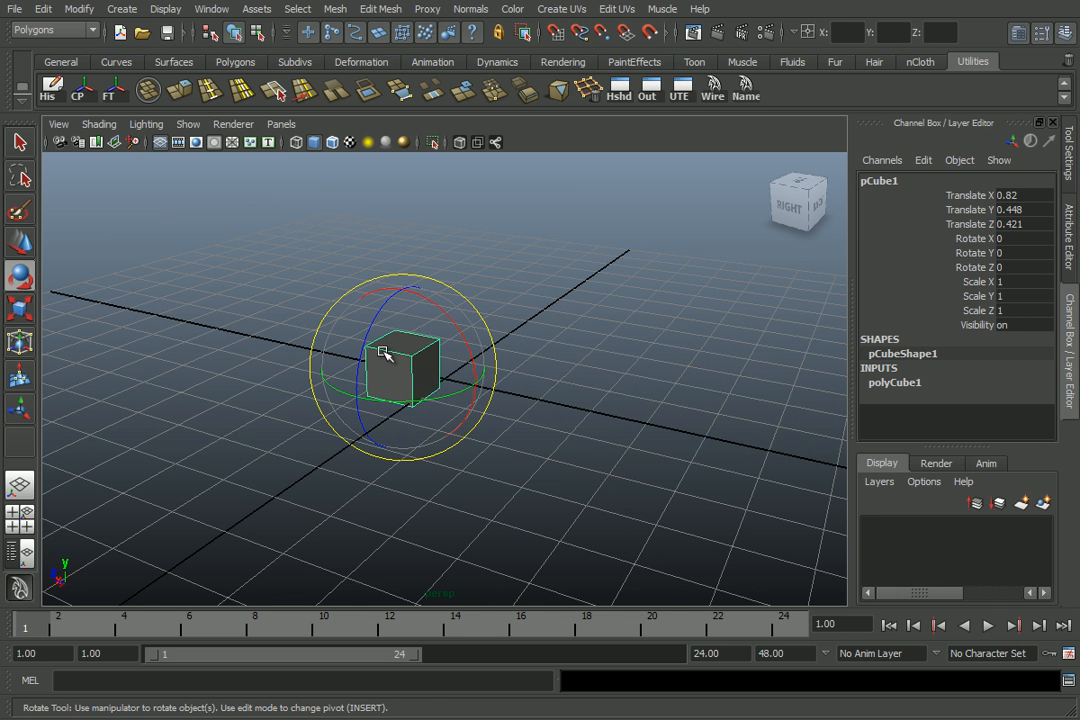
drag(412, 330, 374, 279)
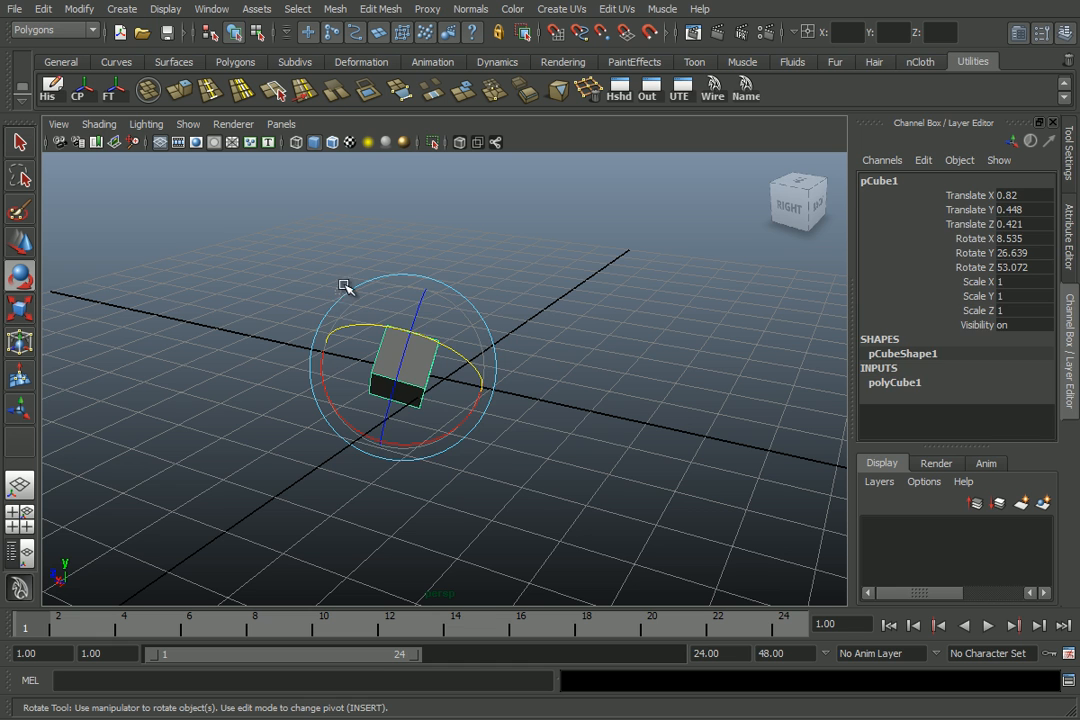
click(360, 292)
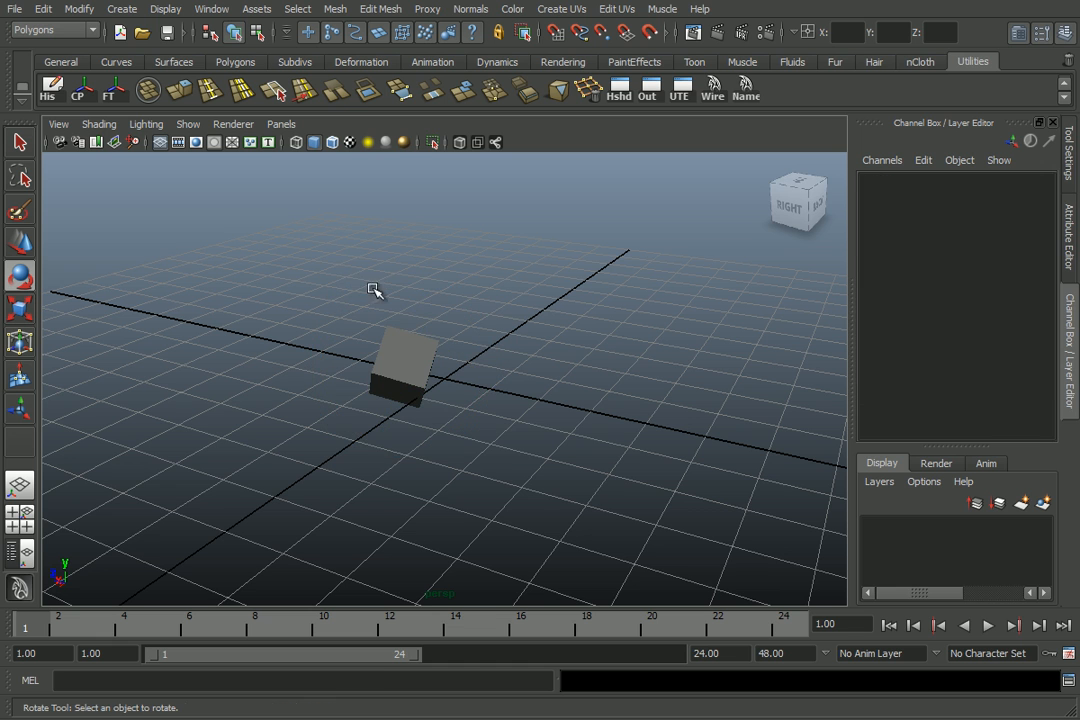
Select the cube and rotate it freely to about X 62.8, Y 6.2, Z 39 degrees.
click(407, 362)
drag(421, 277, 349, 320)
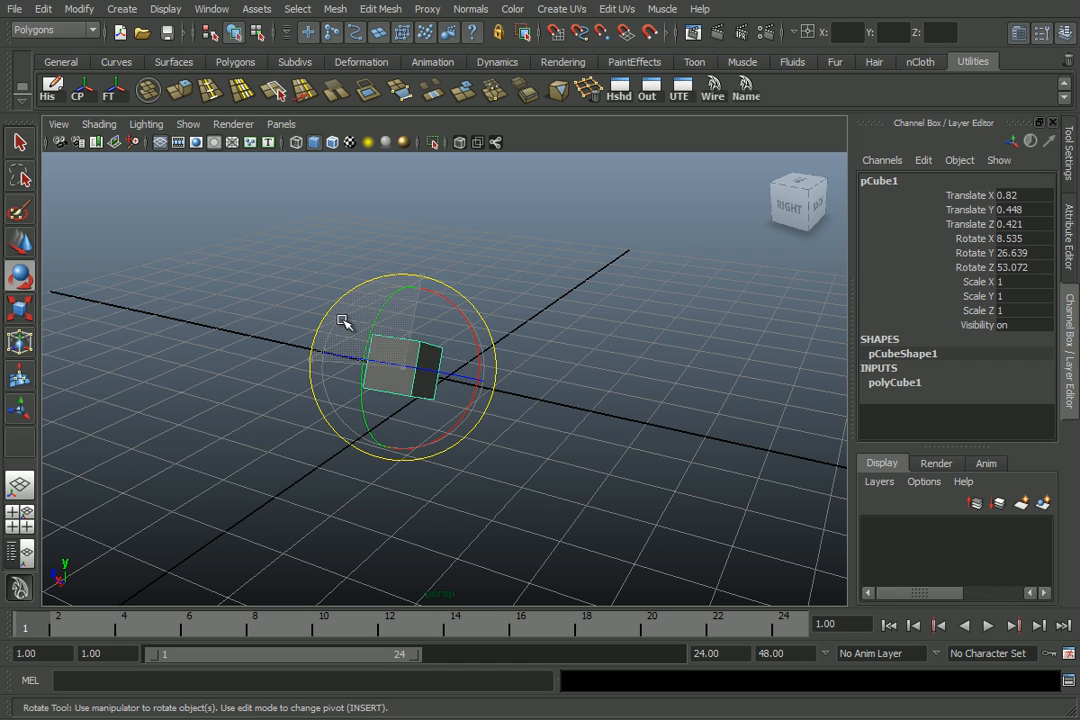
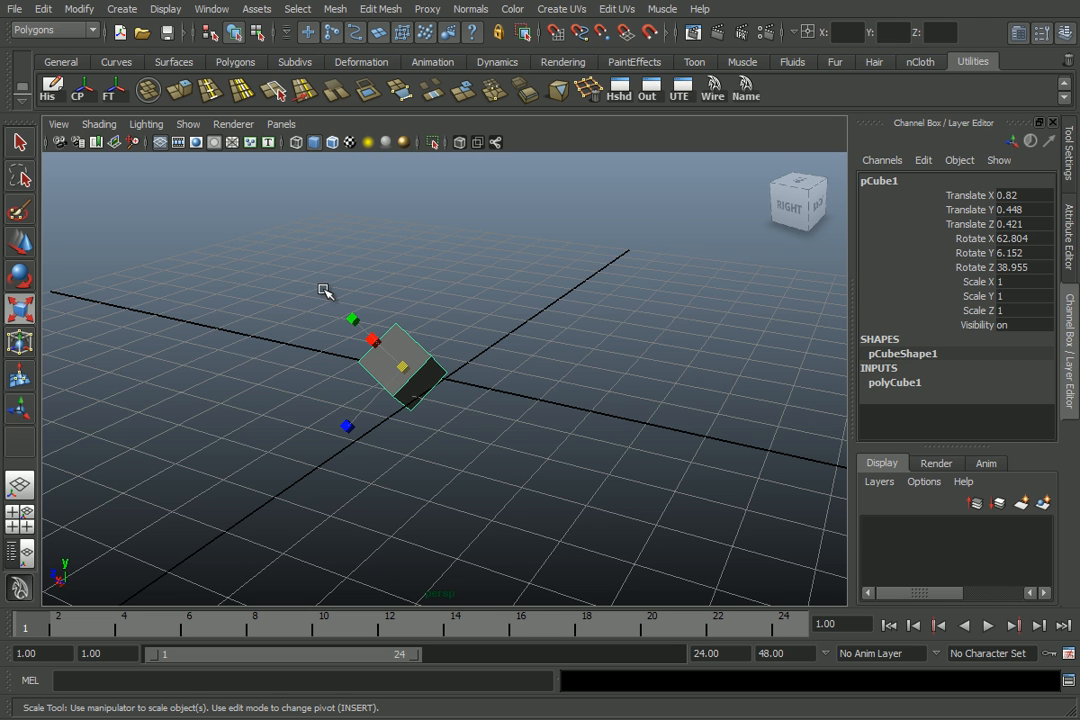
Undo the cube's rotations and moves back to its original placement at the origin.
key(ctrl+z)
key(ctrl+z)
key(ctrl+z)
key(ctrl+z)
key(ctrl+z)
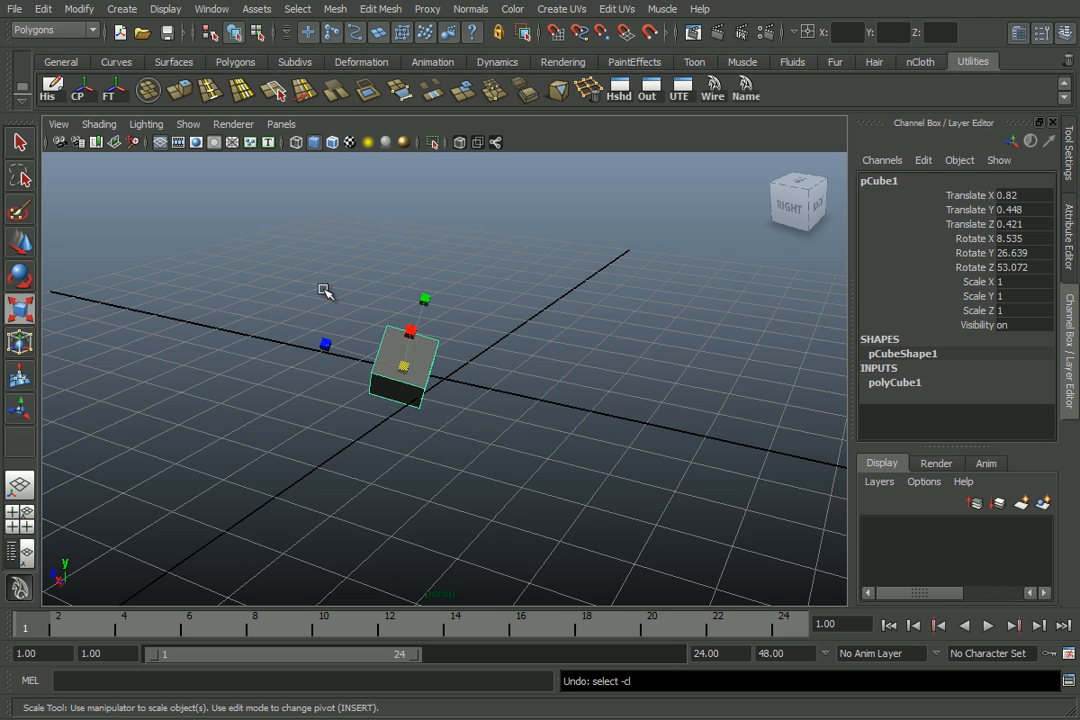
key(ctrl+z)
key(ctrl+z)
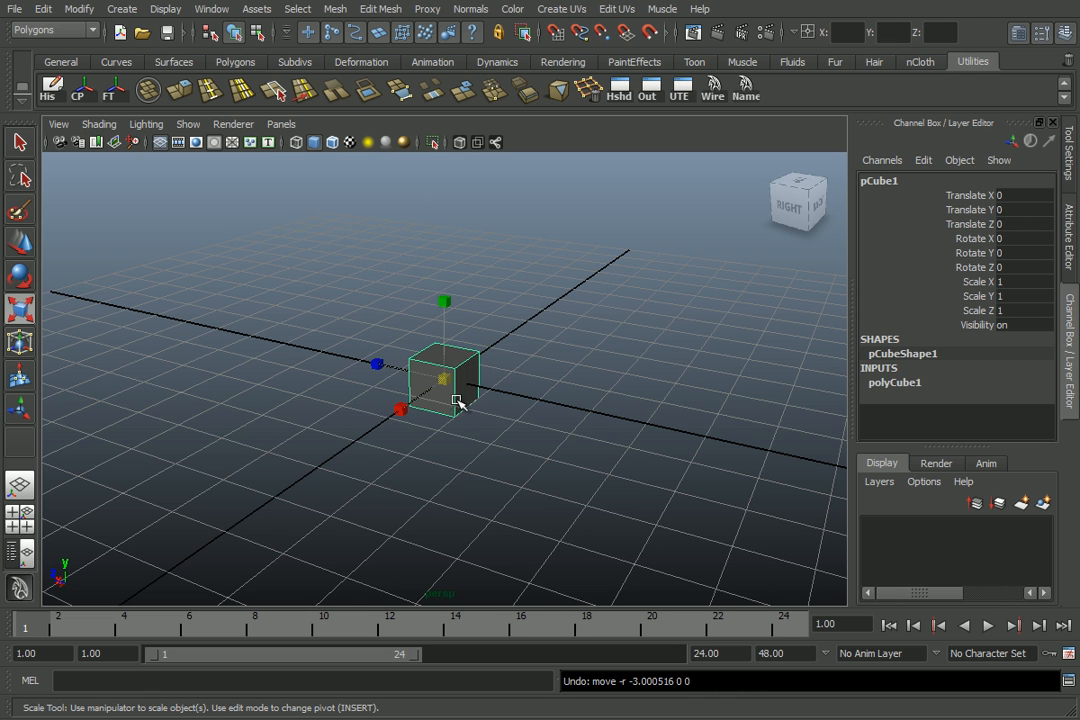
Scale the cube one axis at a time with the Scale tool to about X 3.46, Y 2.6, Z 3.95.
drag(389, 367, 180, 282)
drag(403, 413, 246, 506)
drag(444, 301, 429, 321)
drag(452, 247, 431, 169)
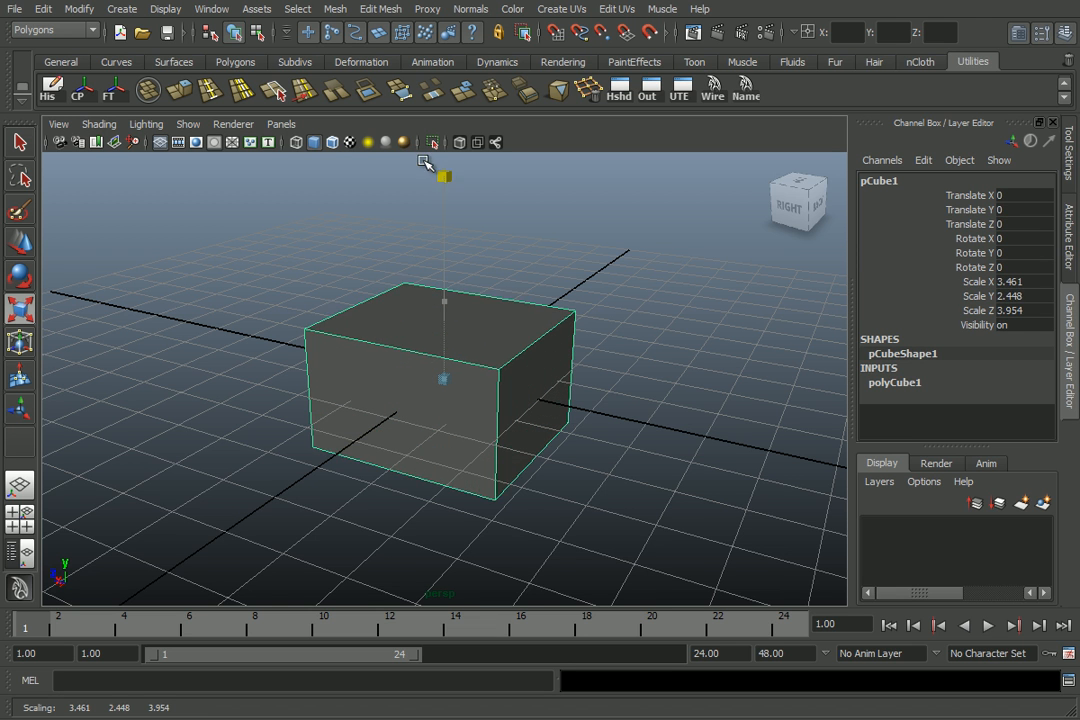
Scale the cube proportionally on all axes to about X 5.35, Y 4.02, Z 6.11.
scroll(465, 260, down, 3)
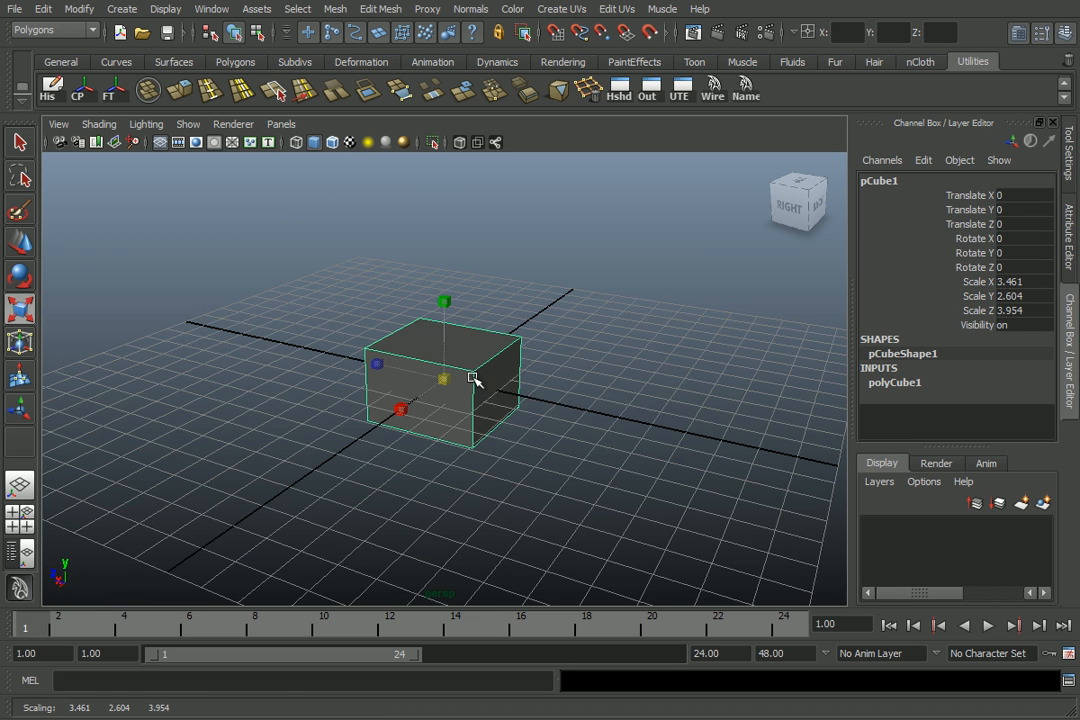
drag(473, 378, 519, 337)
scroll(440, 380, down, 3)
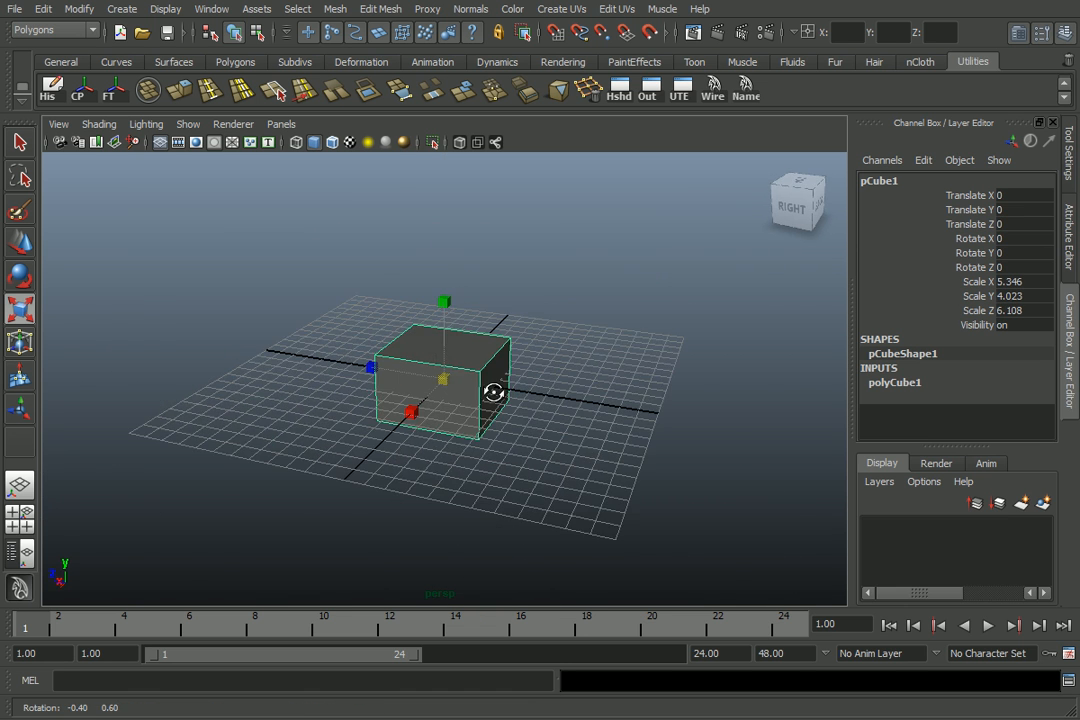
scroll(495, 392, up, 3)
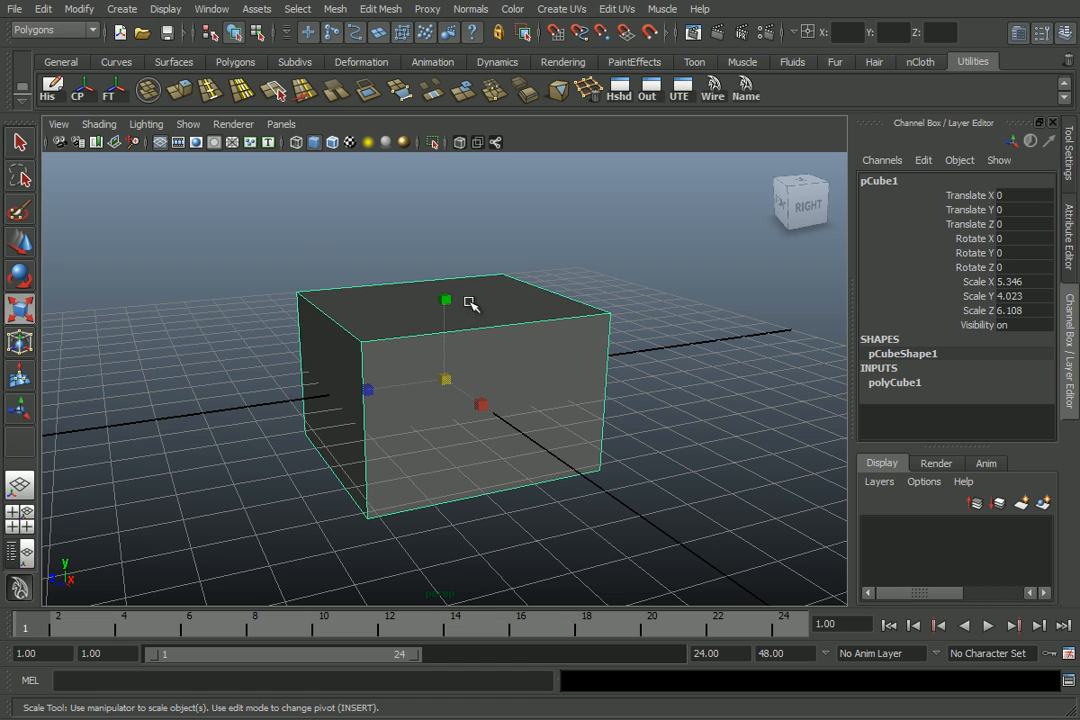
Delete the scaled cube and create a new polygon cube at the origin.
key(Delete)
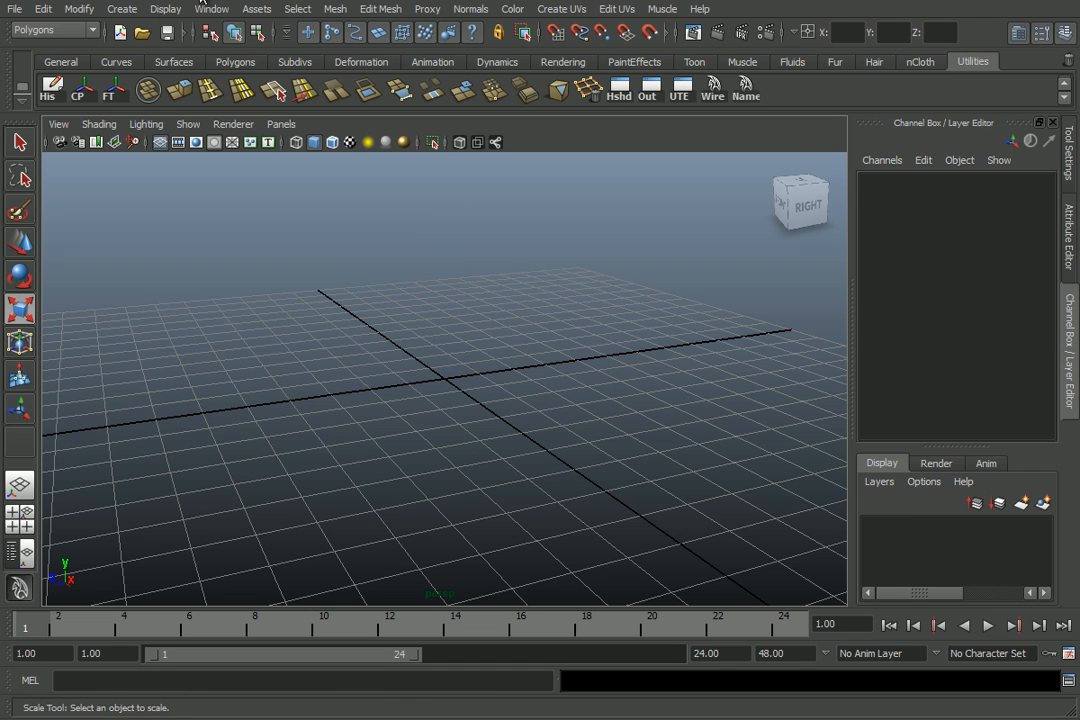
click(131, 12)
mouse_move(150, 54)
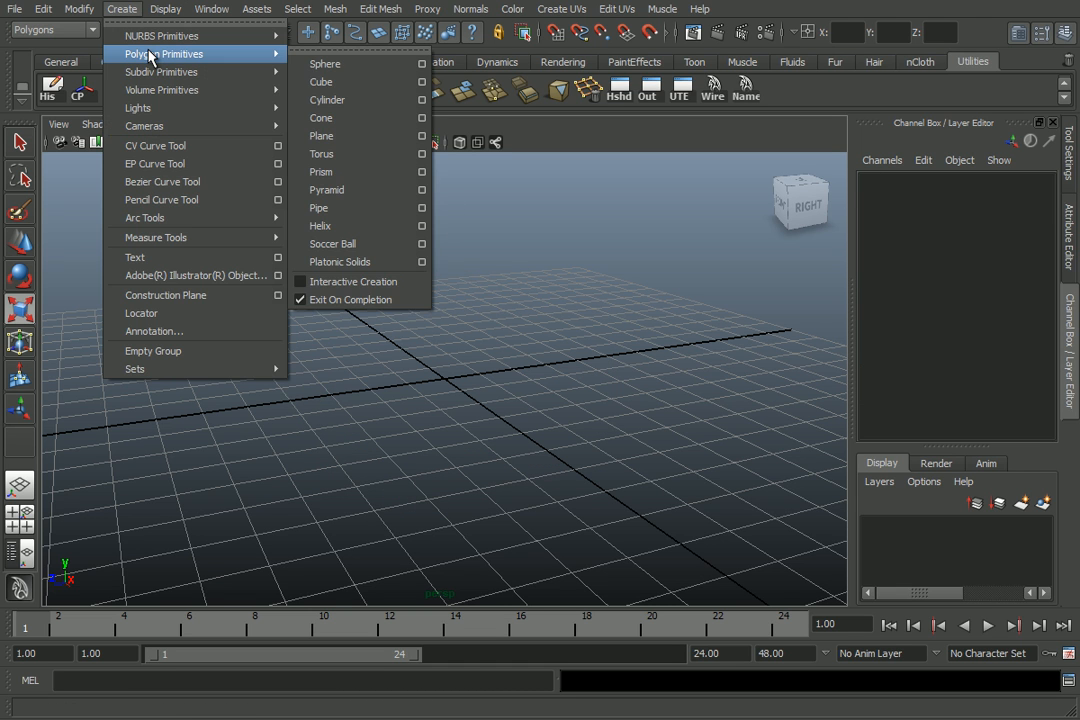
click(325, 80)
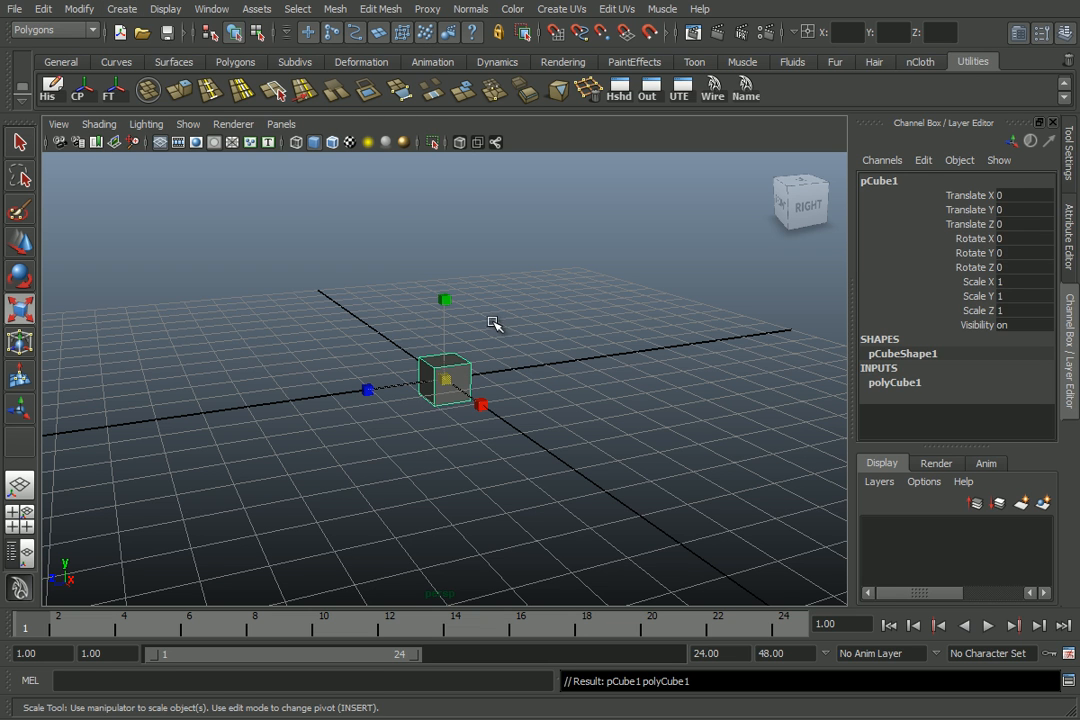
Delete the new cube and turn on Interactive Creation for polygon primitives.
key(Delete)
click(124, 10)
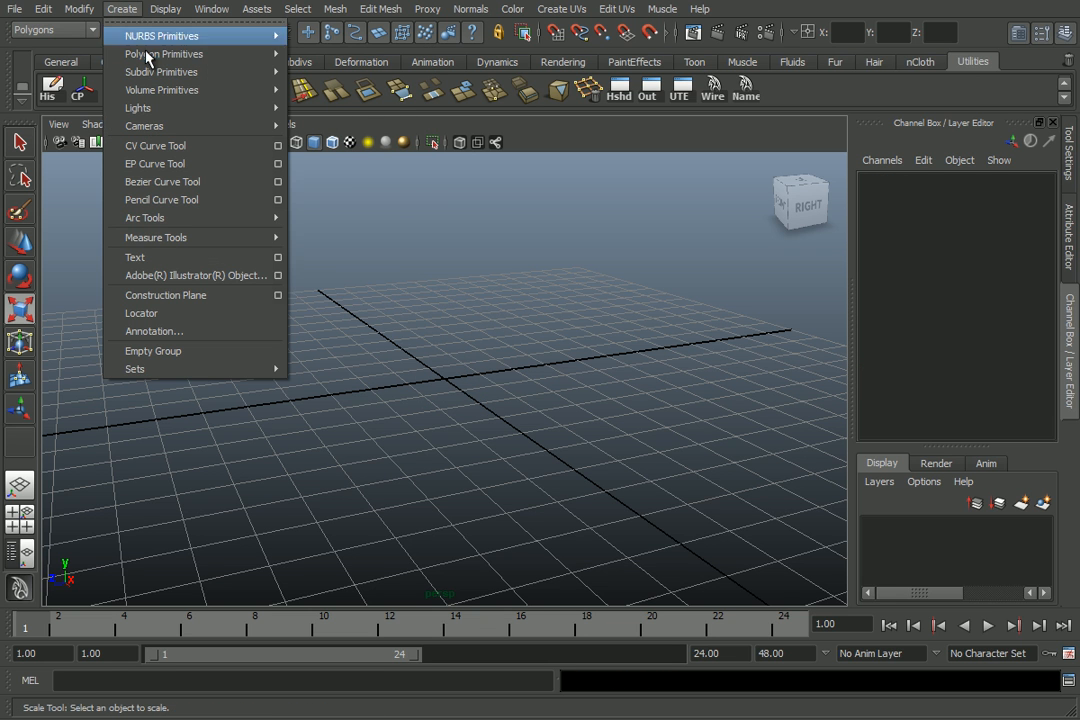
mouse_move(150, 58)
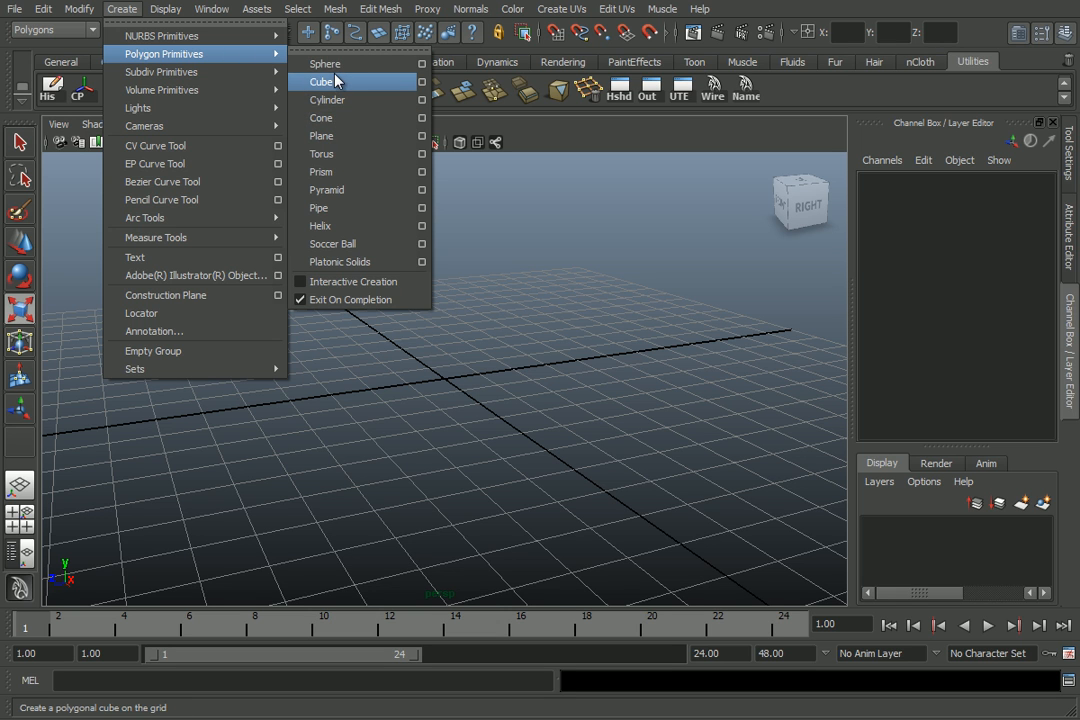
click(385, 283)
Draw a polygon cube interactively on the grid, and delete it.
click(125, 9)
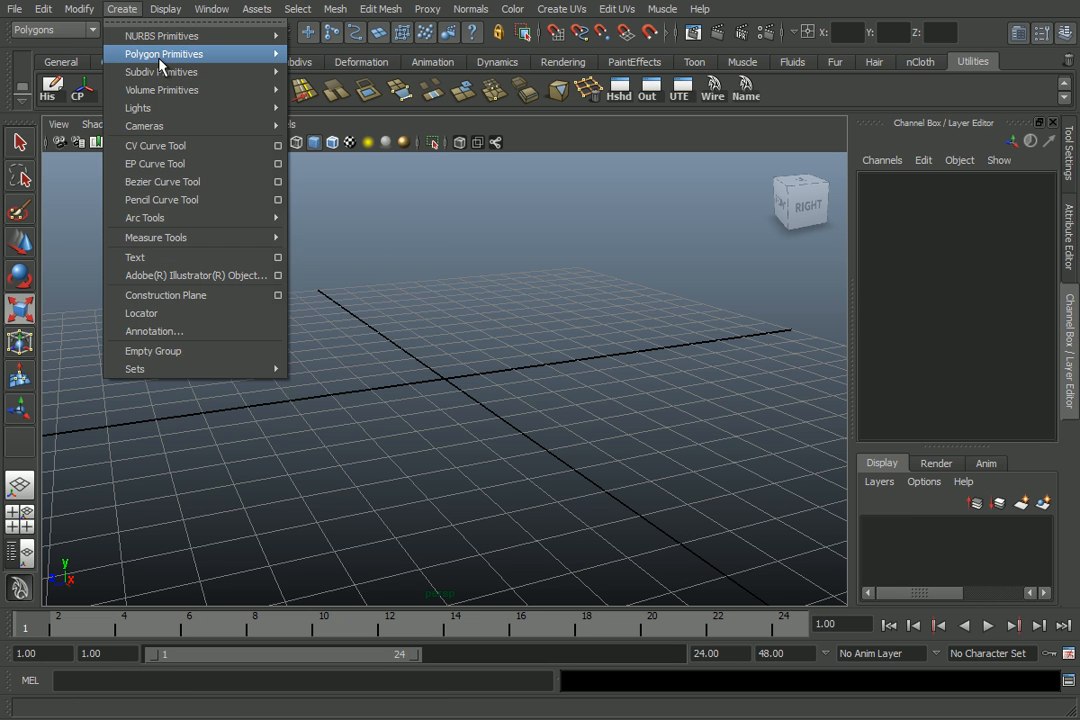
click(321, 81)
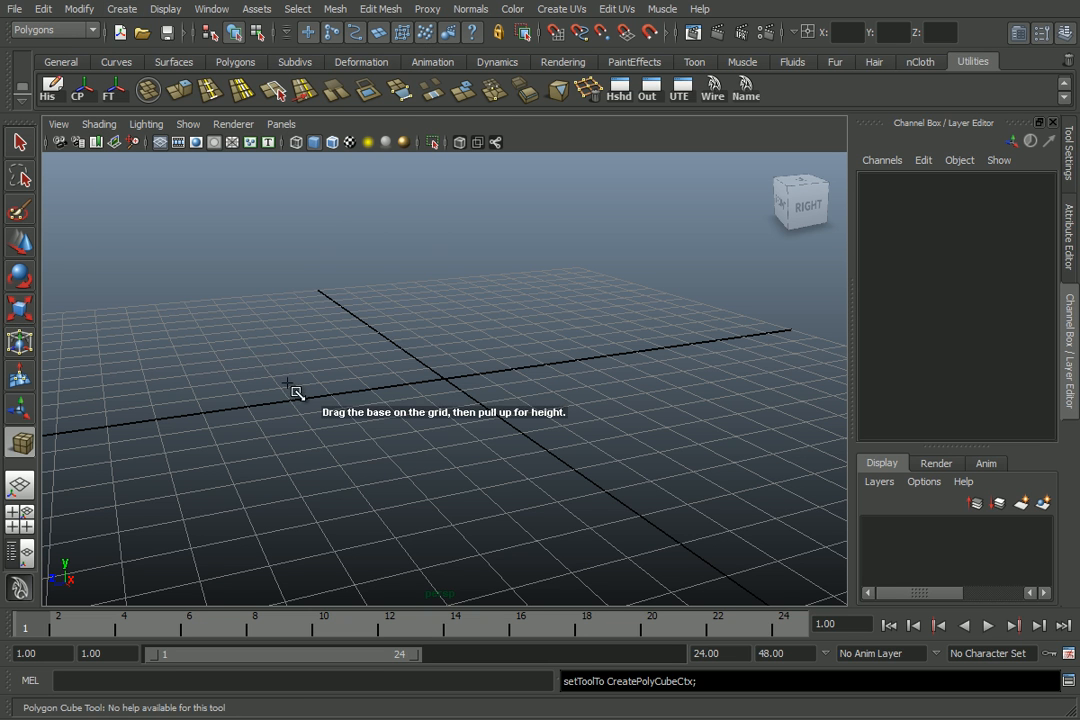
drag(277, 360, 545, 277)
key(Delete)
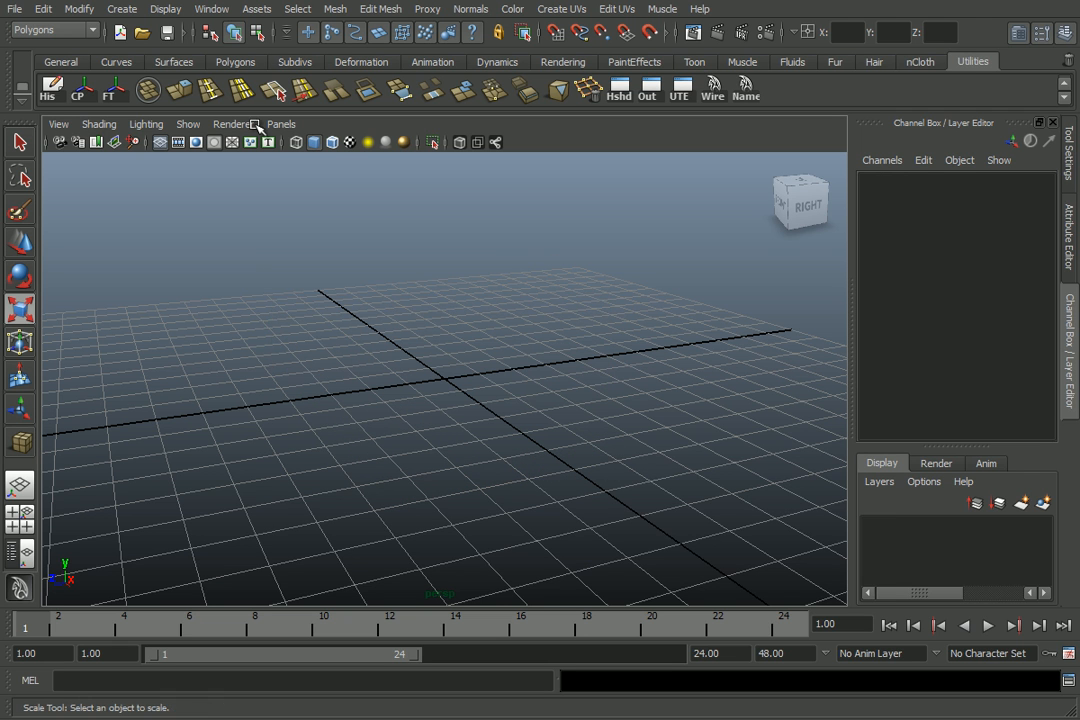
Turn off Interactive Creation for polygon primitives.
click(122, 9)
mouse_move(148, 54)
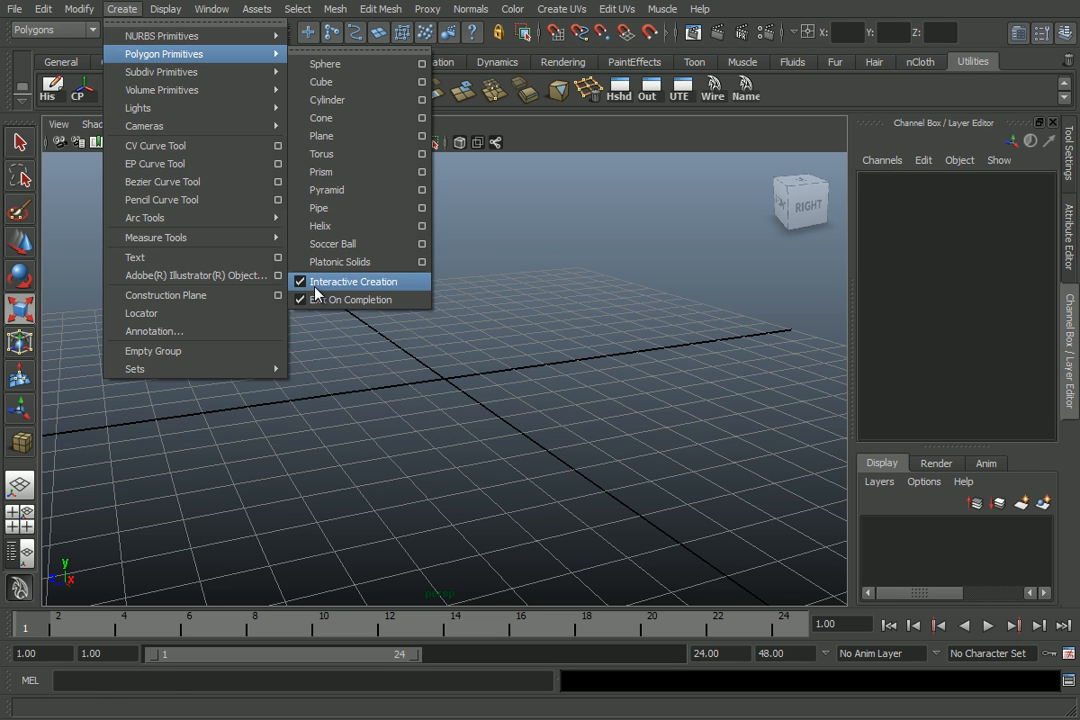
click(315, 284)
Create a polygon cube at the origin and scale it uniformly to about 2.2.
click(121, 9)
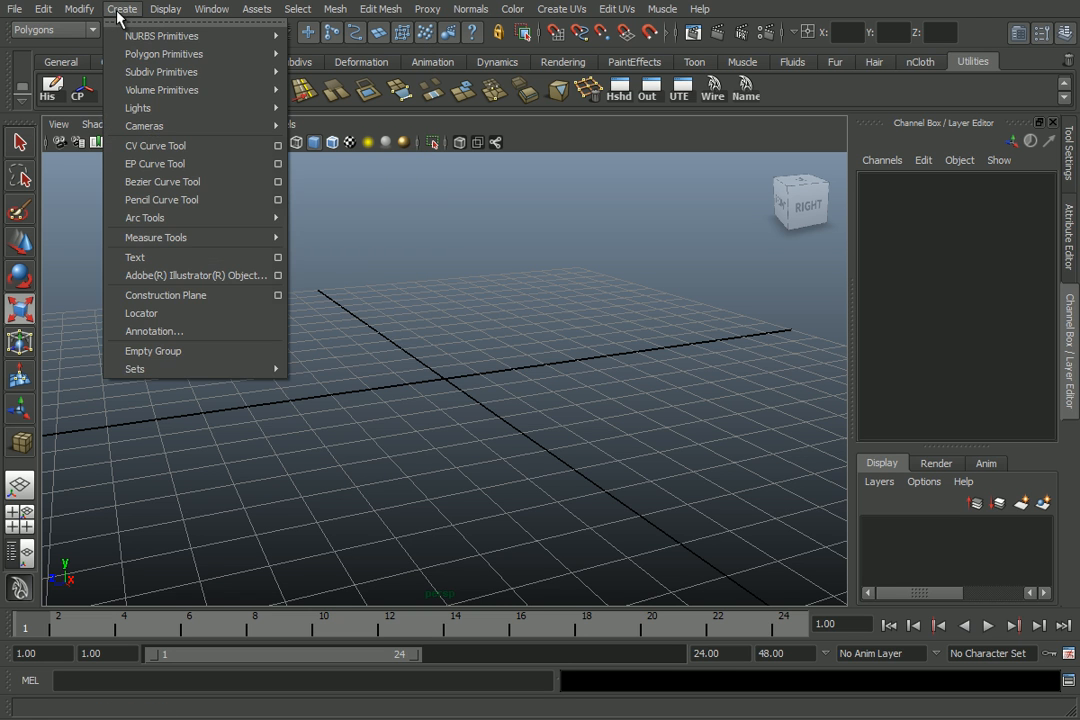
click(371, 255)
right_click(412, 331)
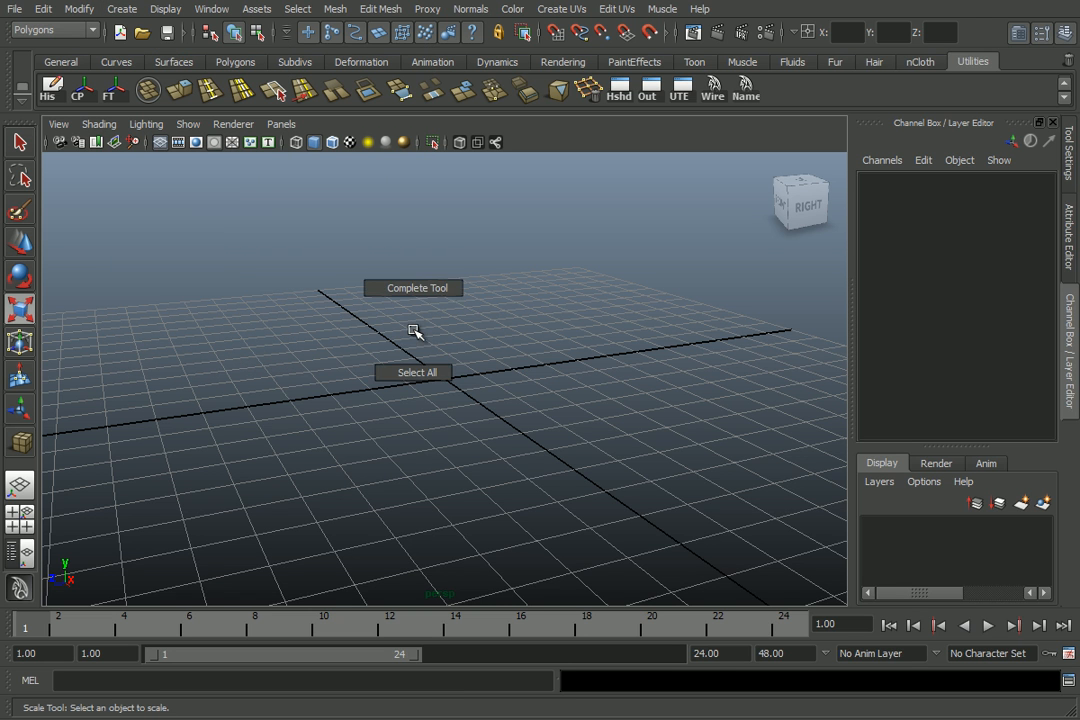
shift+right_drag(413, 333, 397, 362)
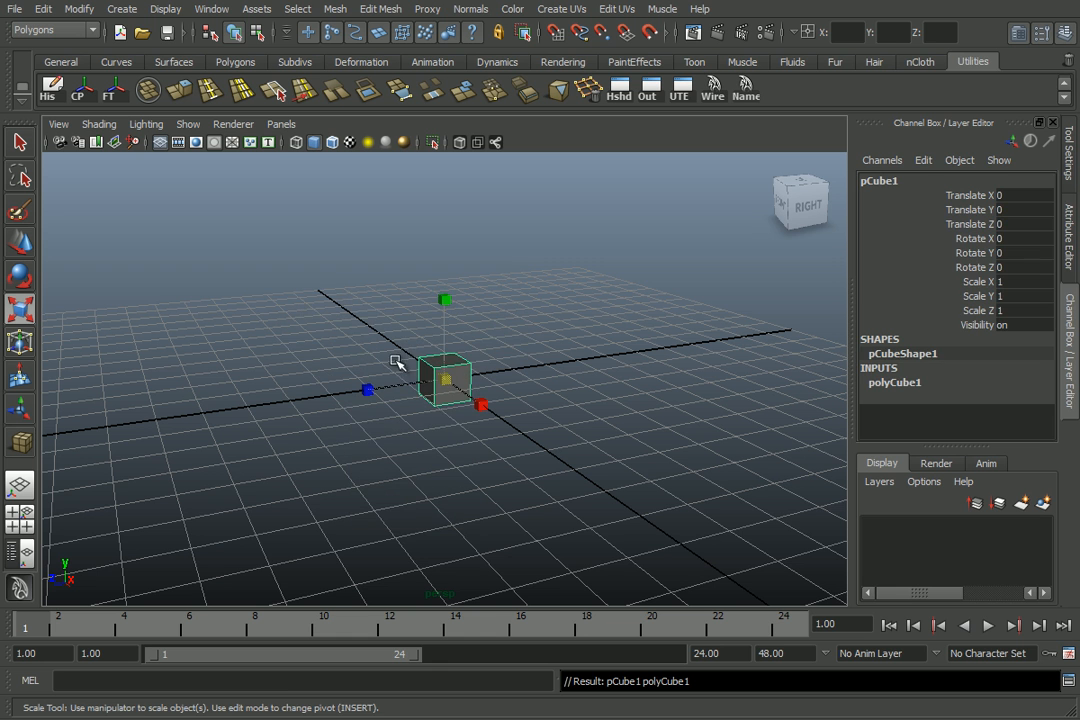
drag(449, 388, 553, 339)
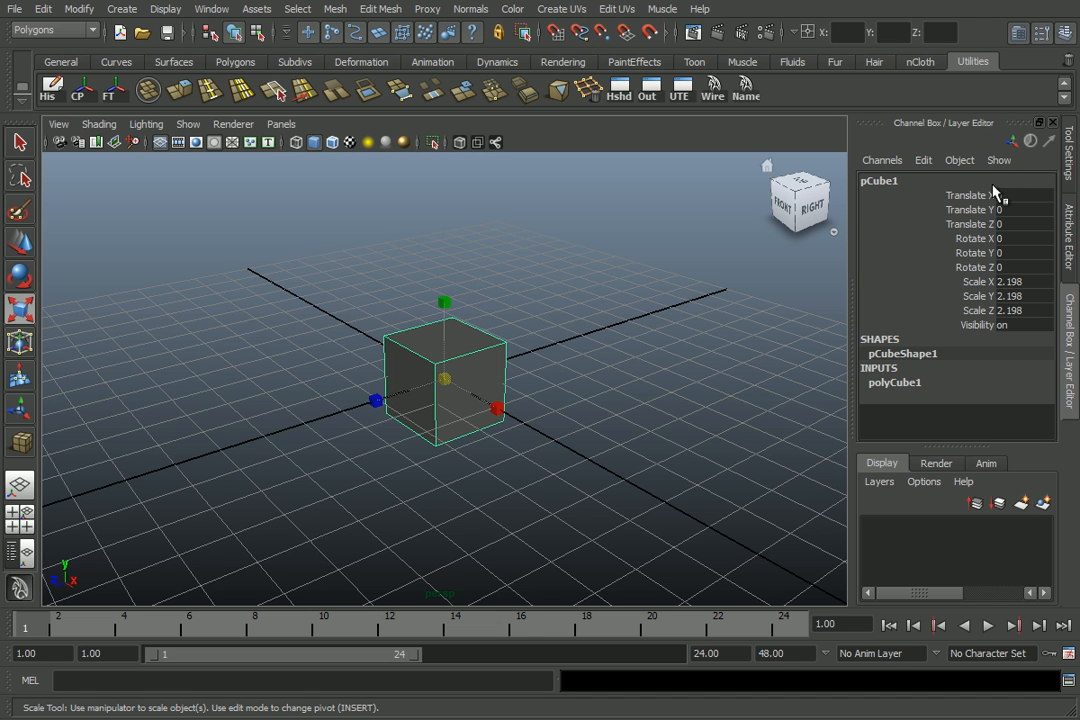
Select the cube's scale channels, and switch its Visibility off and back on twice.
drag(968, 197, 974, 321)
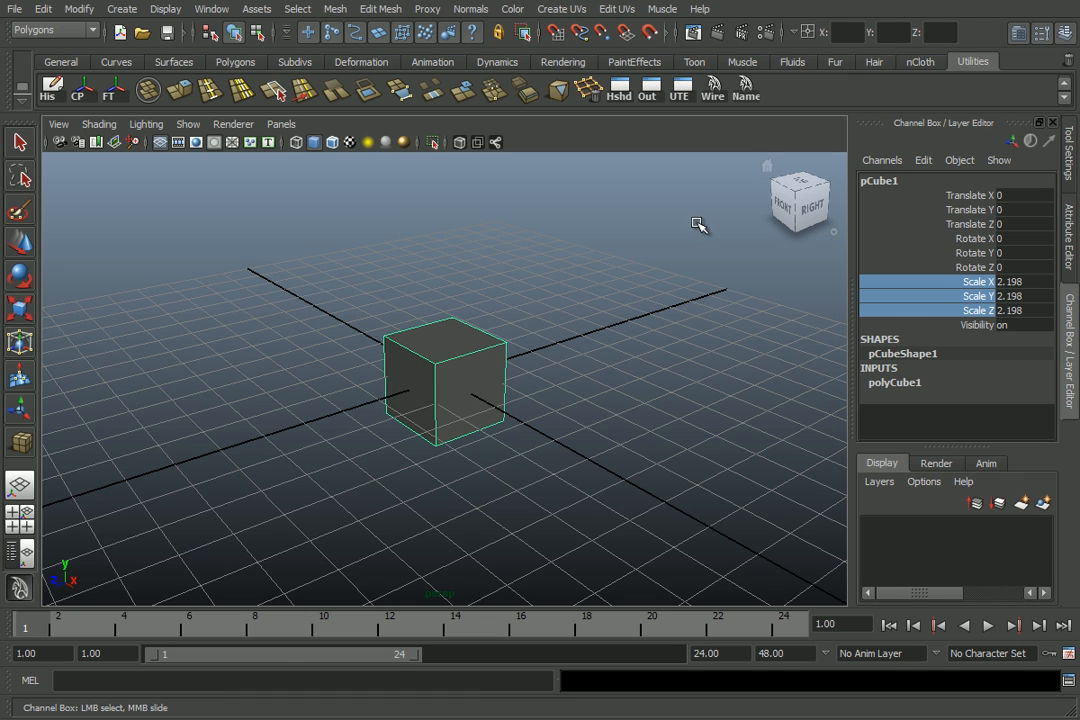
click(1015, 325)
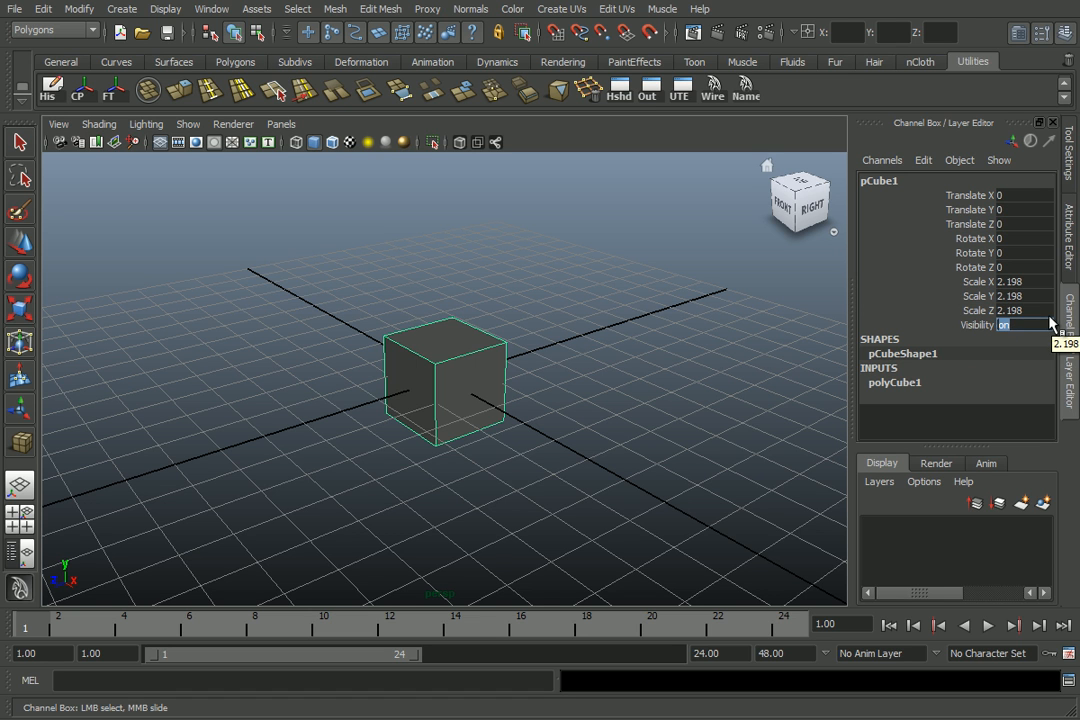
text(off)
key(Return)
click(1040, 329)
text(on)
key(Return)
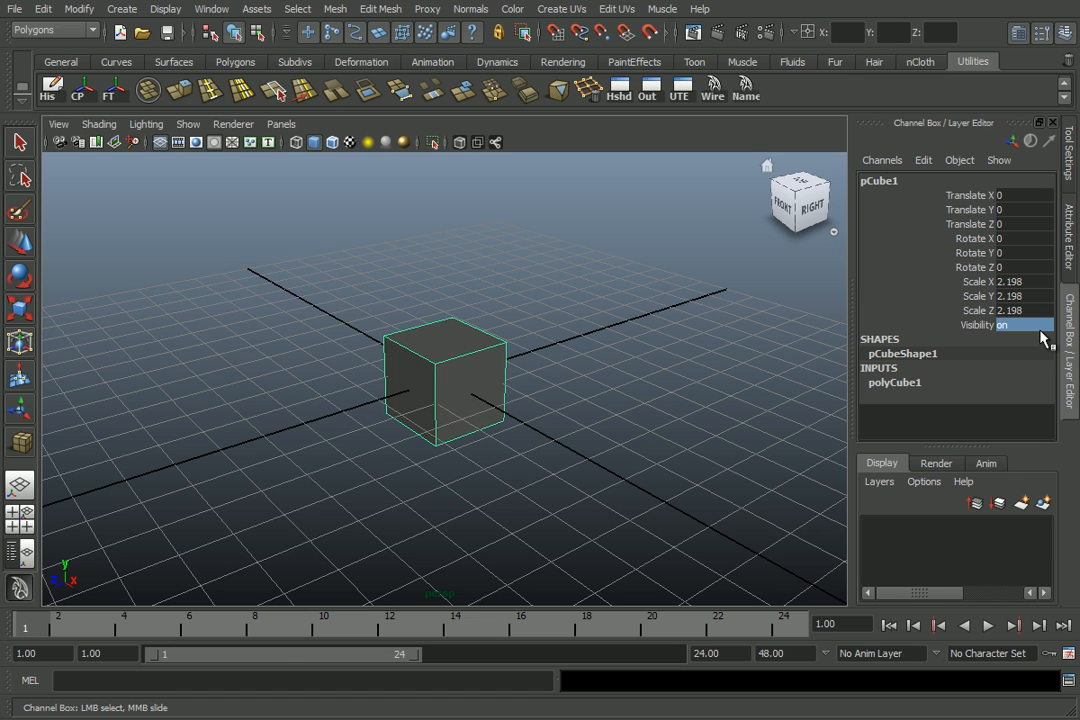
click(1040, 327)
key(Return)
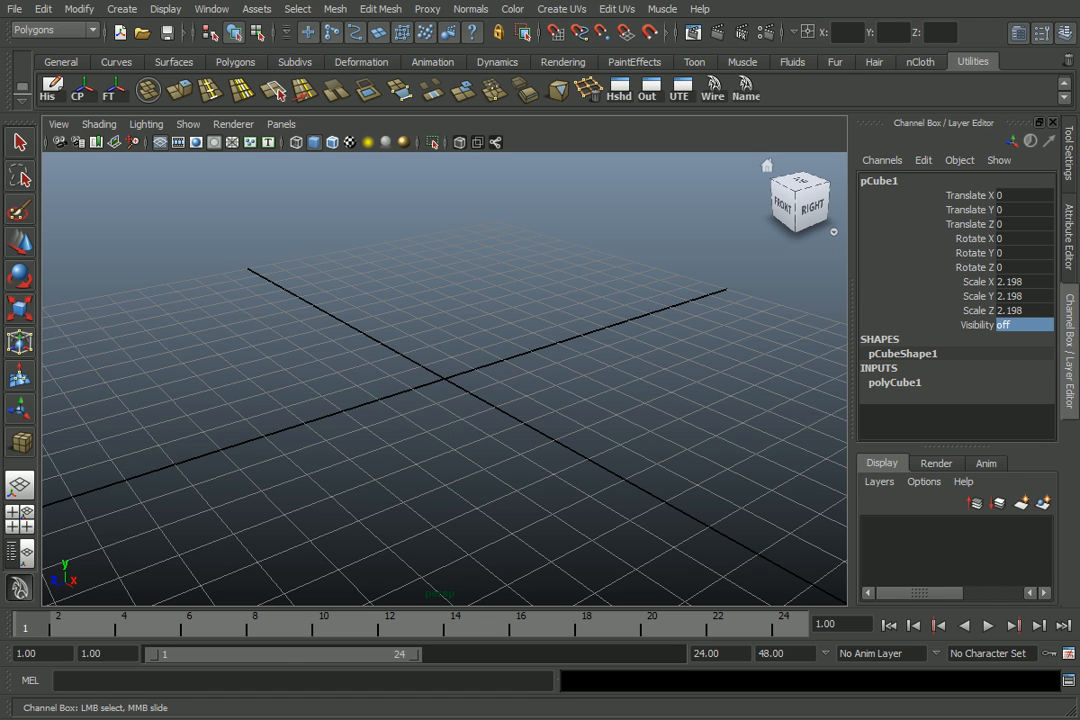
click(1040, 326)
key(Return)
Examine the cube and grid from several angles and distances, ending with a view from the back.
scroll(569, 313, up, 5)
scroll(586, 319, down, 8)
alt+drag(586, 318, 576, 359)
alt+middle_drag(709, 362, 608, 356)
alt+drag(606, 352, 677, 234)
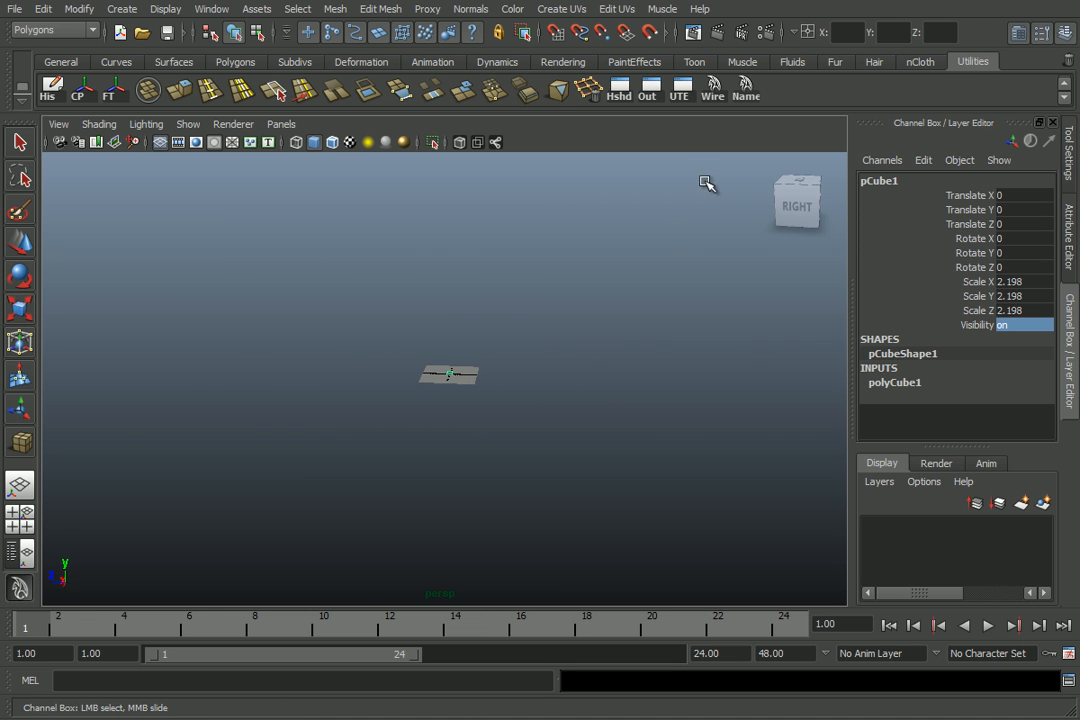
alt+drag(559, 349, 503, 361)
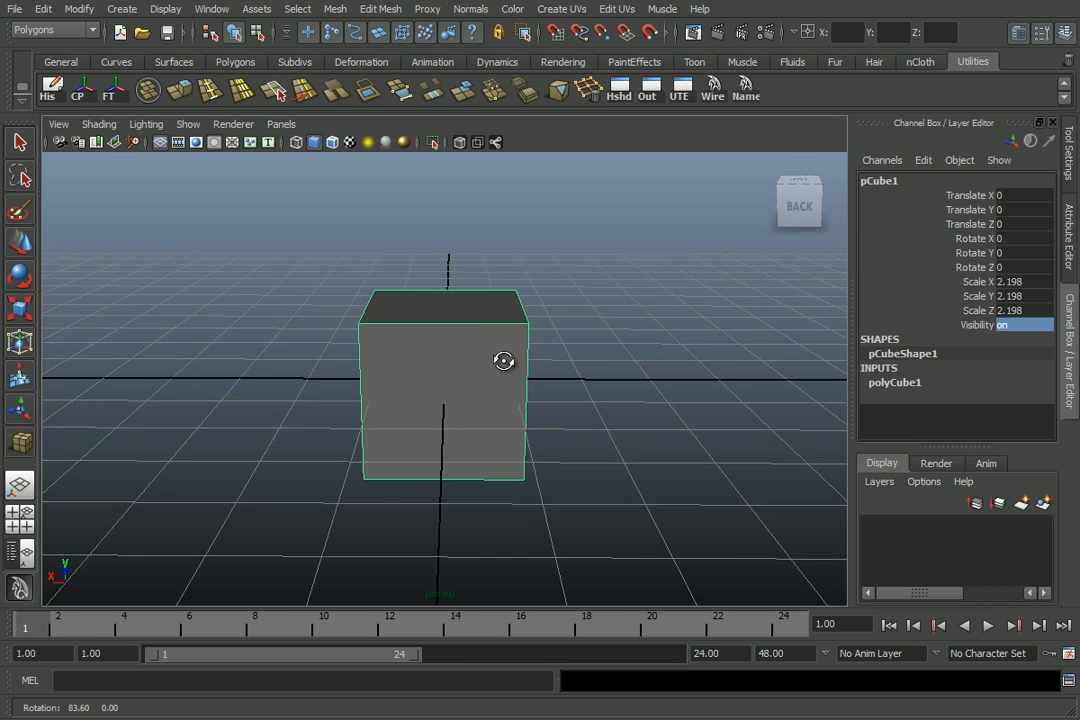
scroll(504, 360, down, 10)
scroll(504, 356, up, 7)
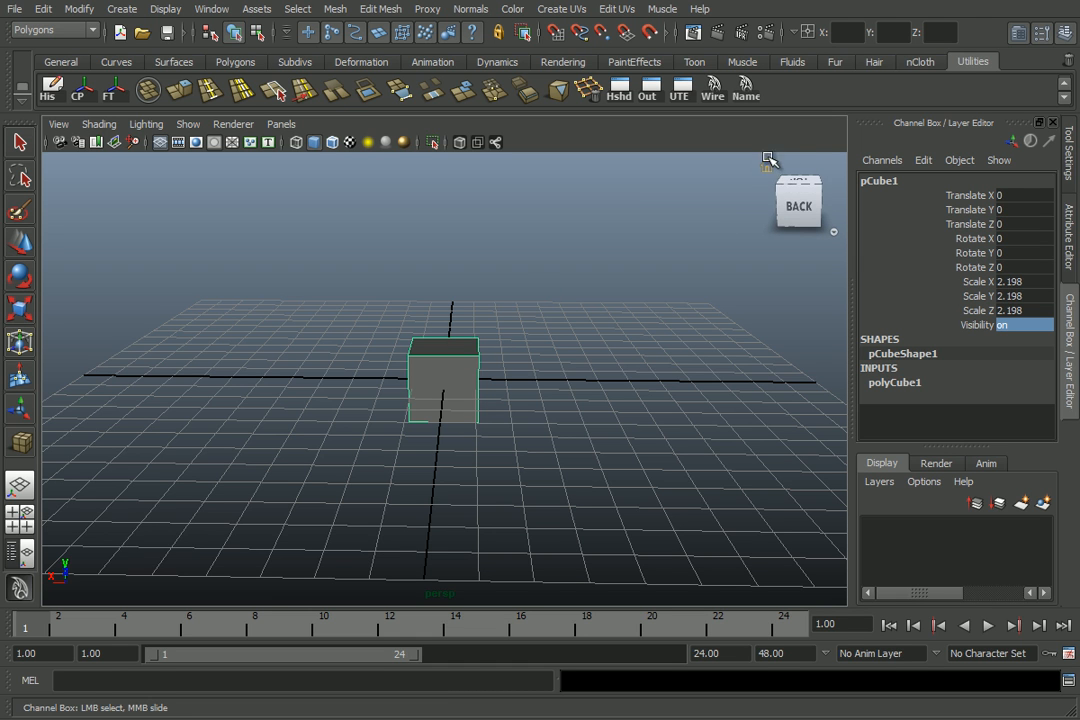
scroll(489, 360, down, 5)
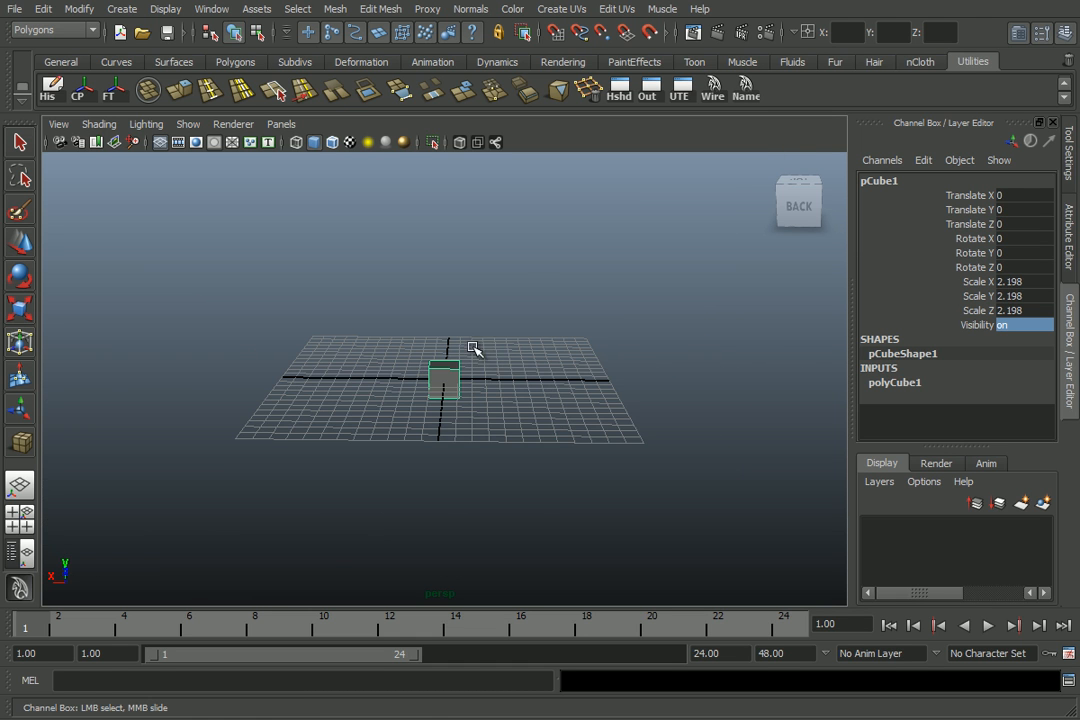
Move the cube freely far off the grid with the Move tool, to about X 167.6, Y 39.5, Z 7.4.
key(w)
drag(446, 380, 160, 343)
scroll(538, 354, down, 5)
drag(383, 373, 95, 291)
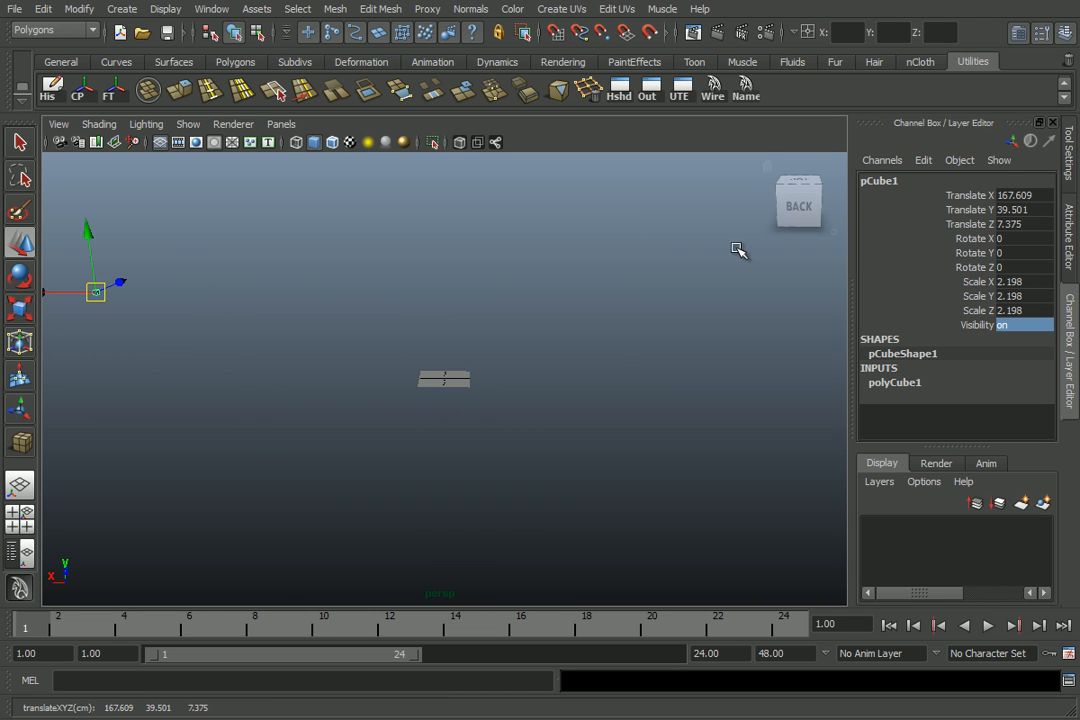
Return the perspective view to its home position and frame the selected cube.
click(765, 165)
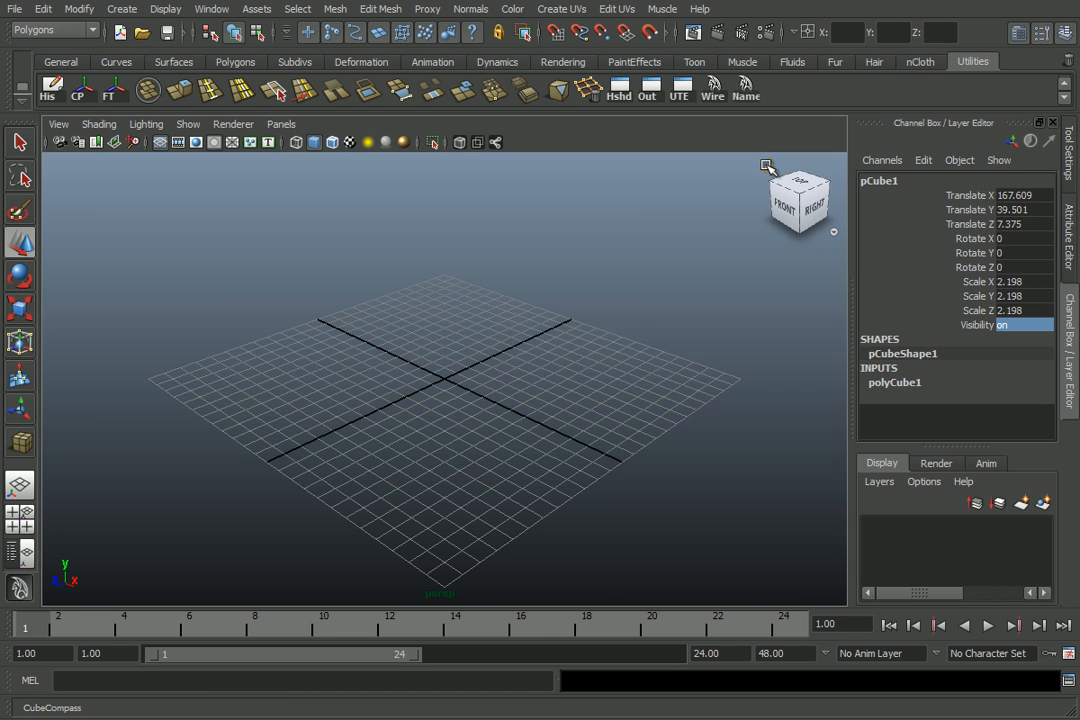
key(f)
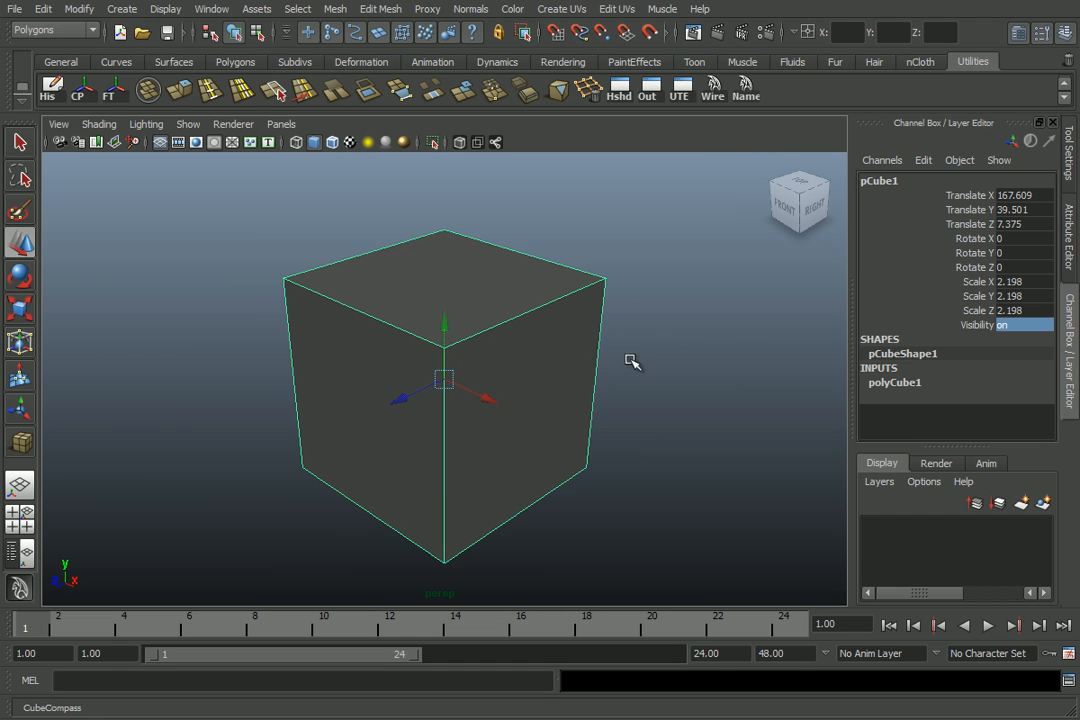
scroll(840, 353, down, 4)
Set the cube's Translate X, Y and Z to 0, and frame the cube in the view.
drag(1031, 226, 1010, 192)
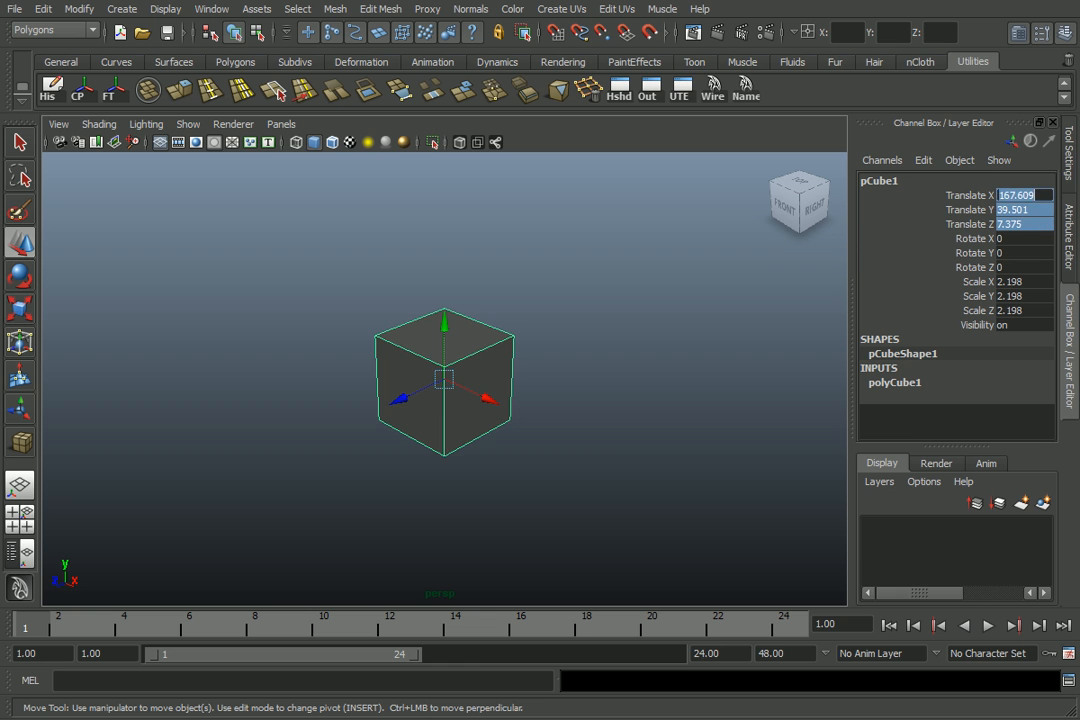
text(0)
key(Return)
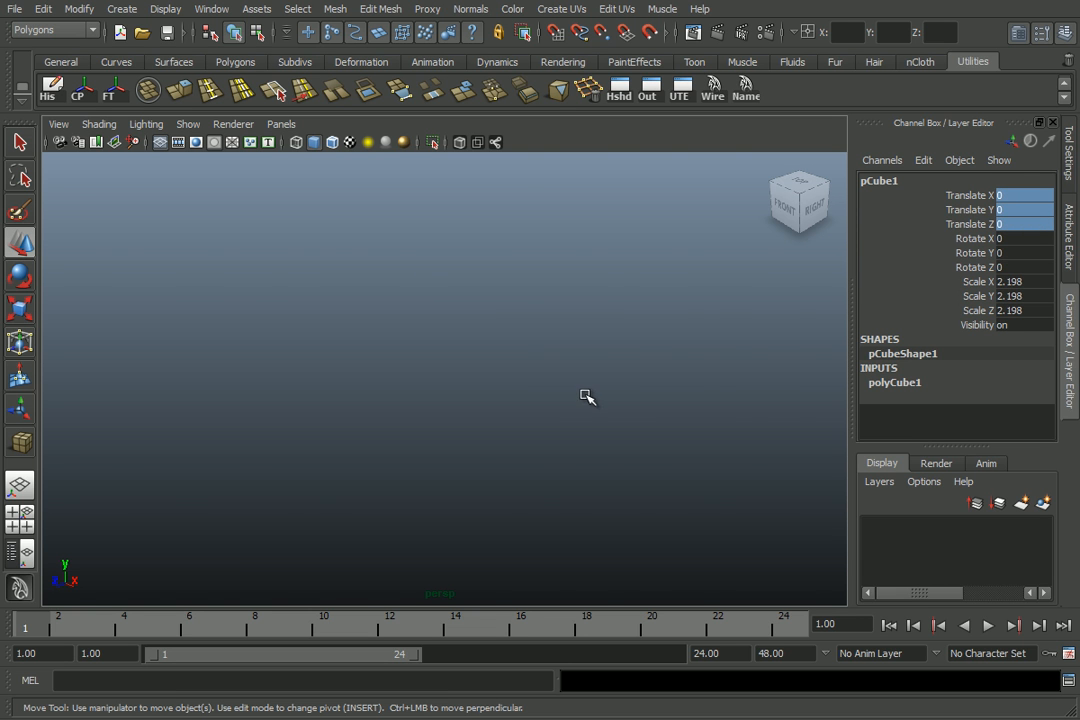
key(f)
scroll(566, 362, down, 3)
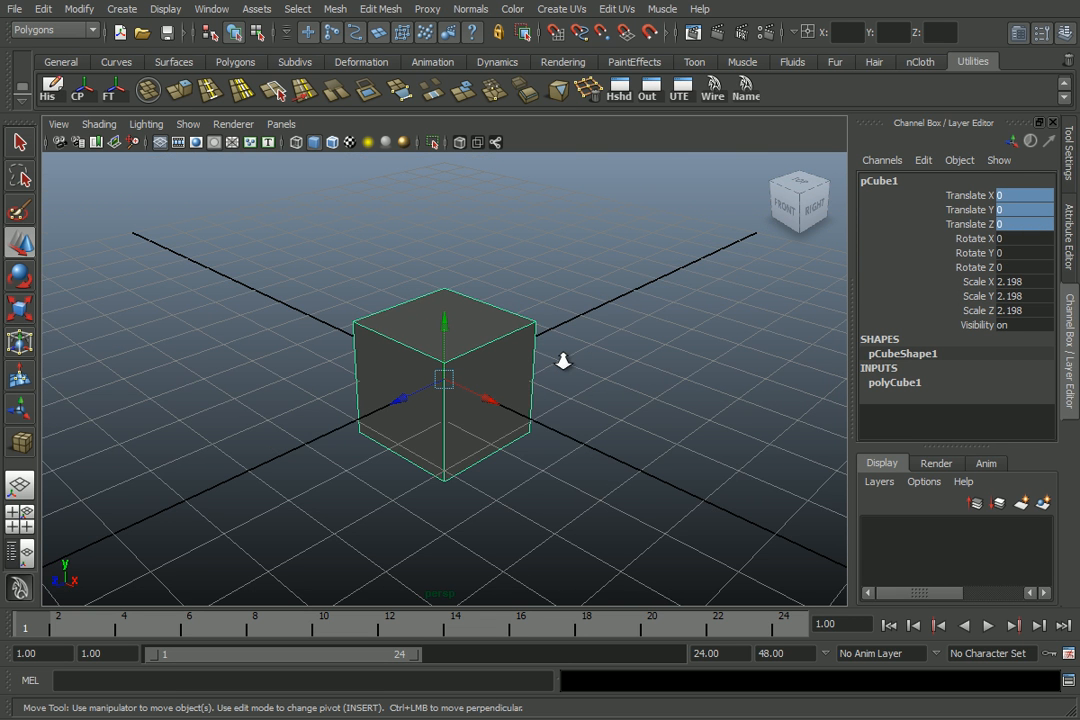
Set the cube's Translate X to 10 and view its new position on the grid.
scroll(563, 361, down, 5)
alt+drag(528, 348, 530, 338)
scroll(530, 345, up, 2)
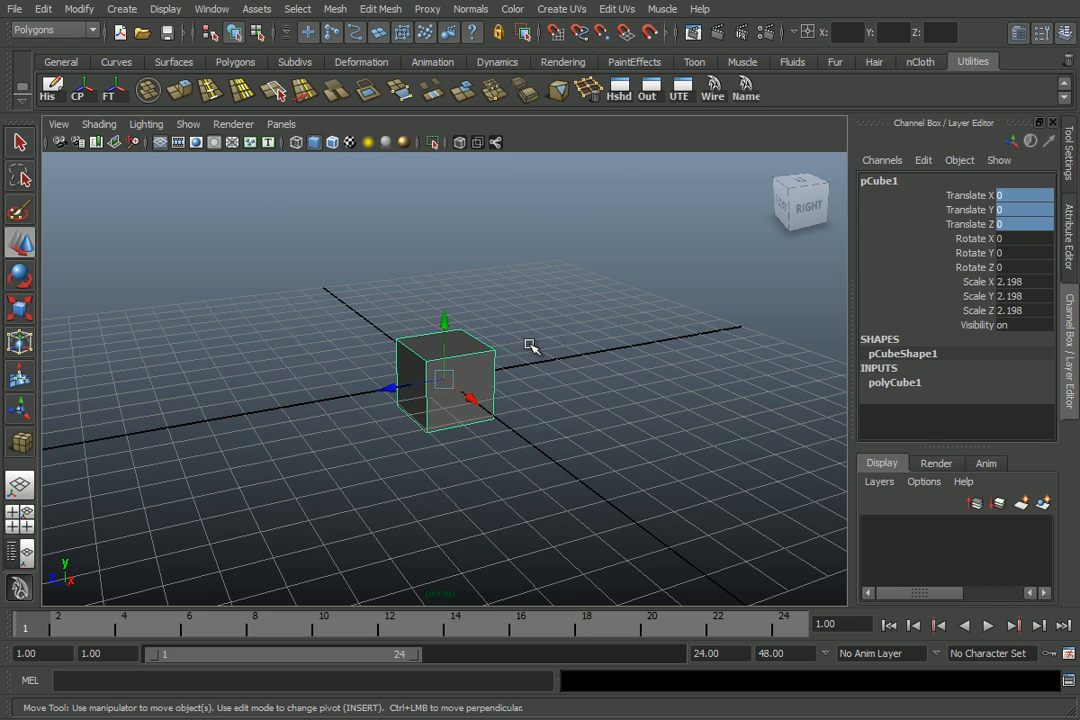
double_click(1020, 196)
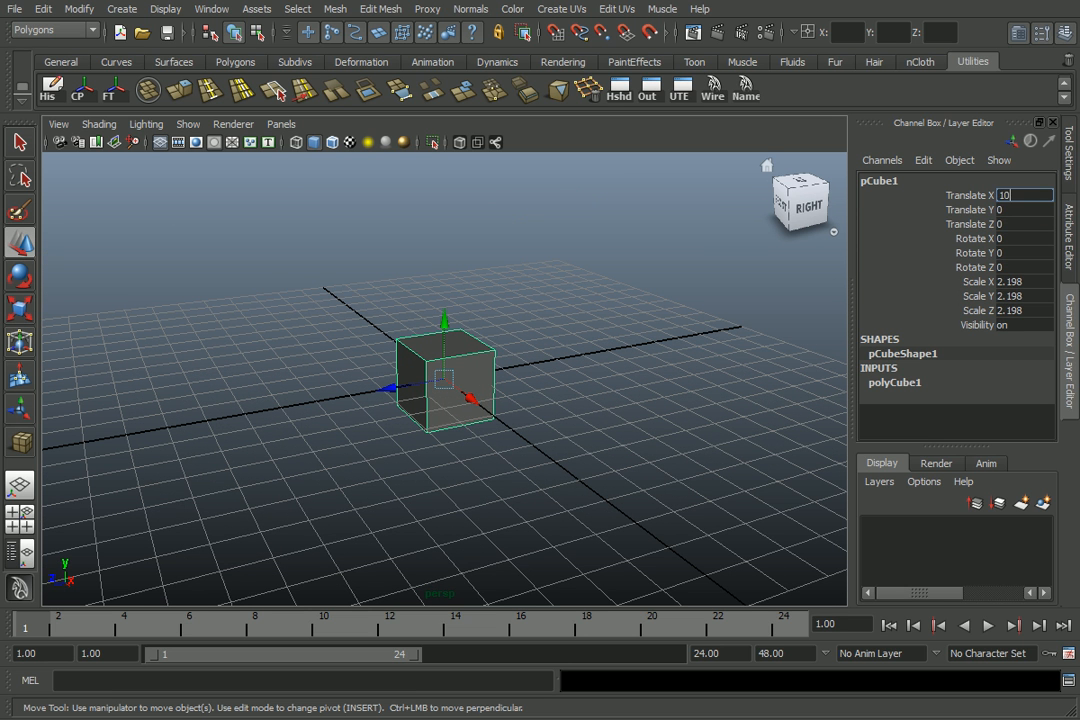
text(10)
key(Return)
alt+drag(755, 528, 614, 455)
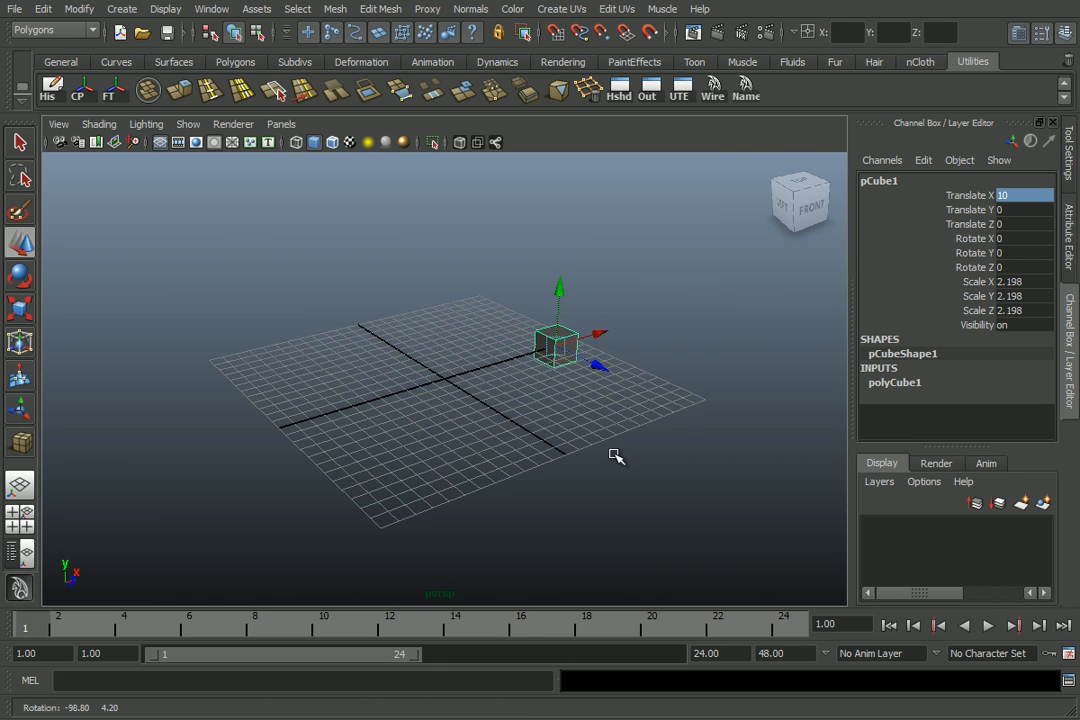
scroll(614, 455, up, 2)
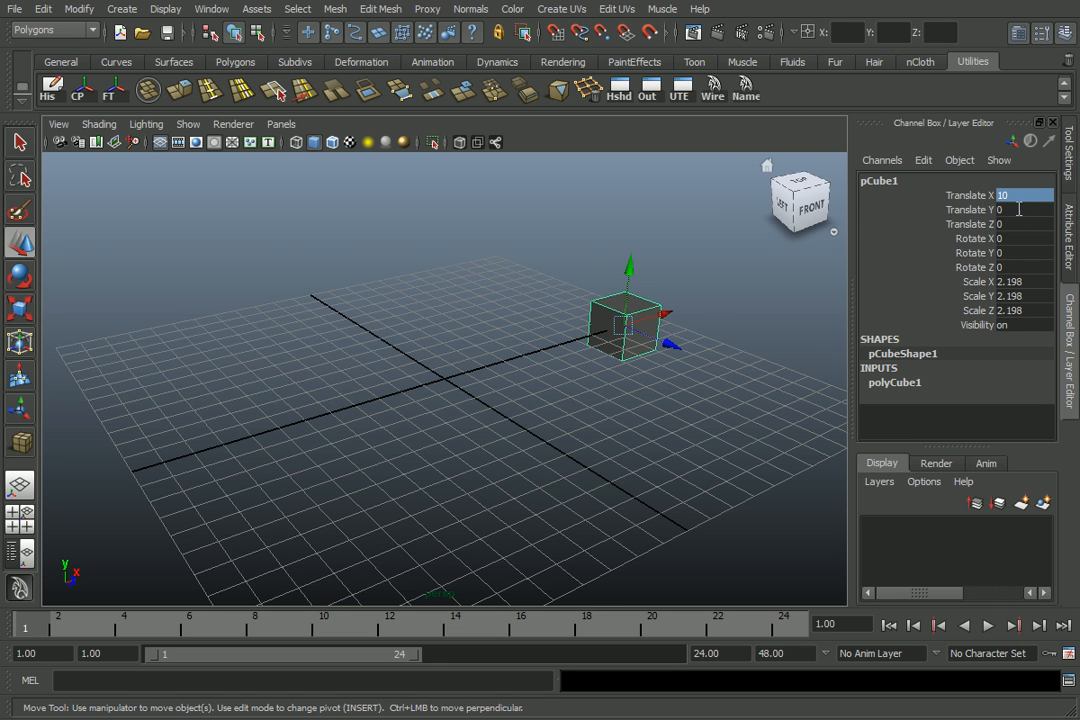
Set the cube's Translate Y to 14 and view it raised above the grid.
click(1020, 211)
key(Return)
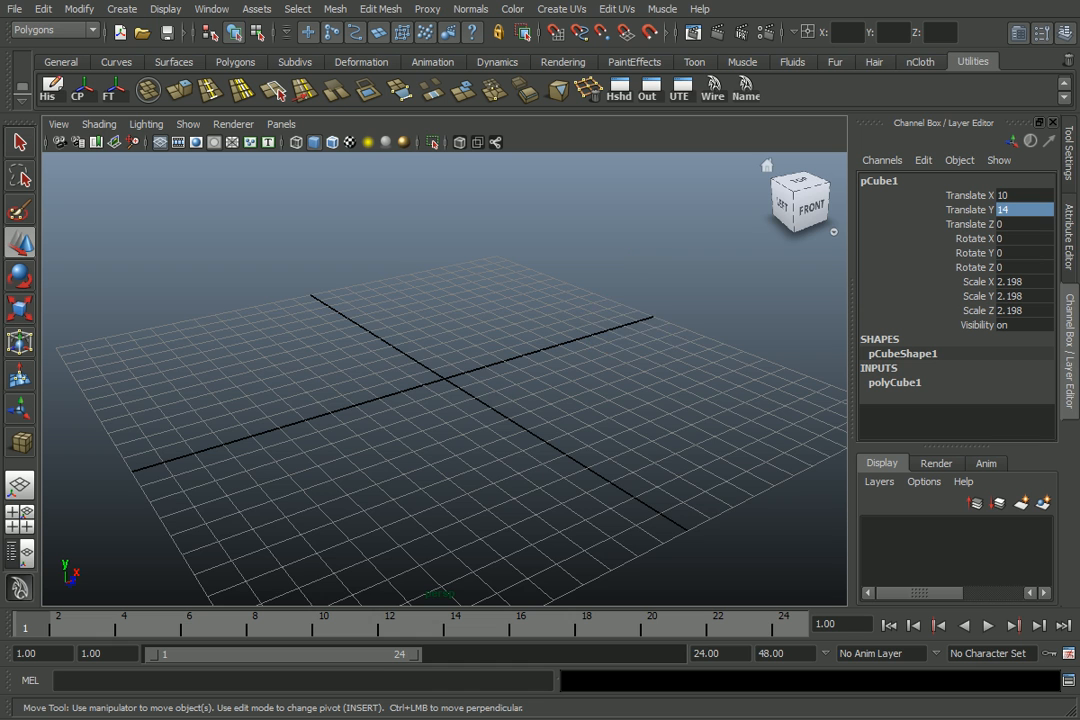
scroll(632, 280, down, 10)
alt+drag(545, 318, 566, 300)
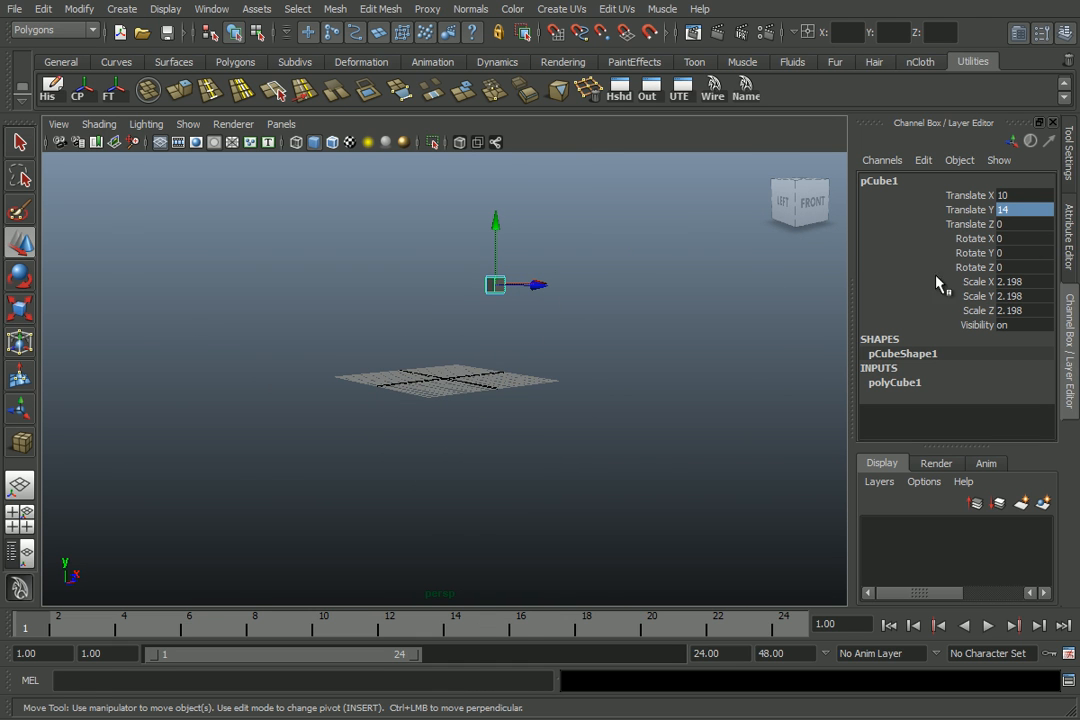
Set the cube's Translate X, Y and Z together to 2.
click(1024, 211)
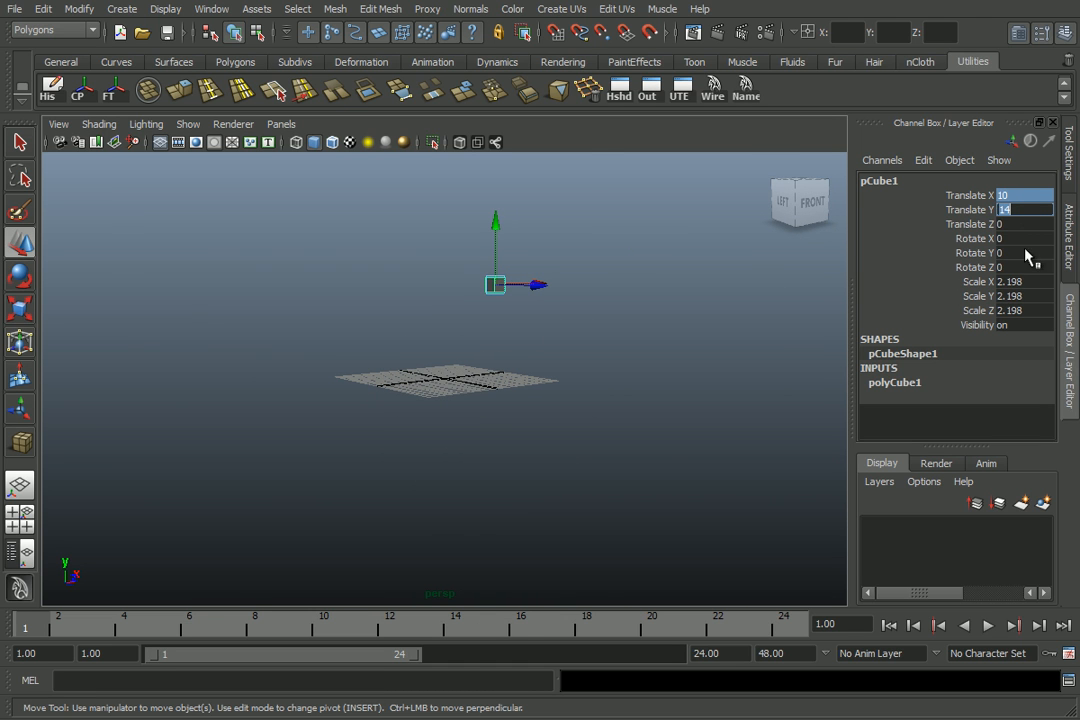
drag(1015, 224, 1015, 196)
text(2)
key(Return)
scroll(521, 277, up, 10)
alt+drag(530, 378, 600, 373)
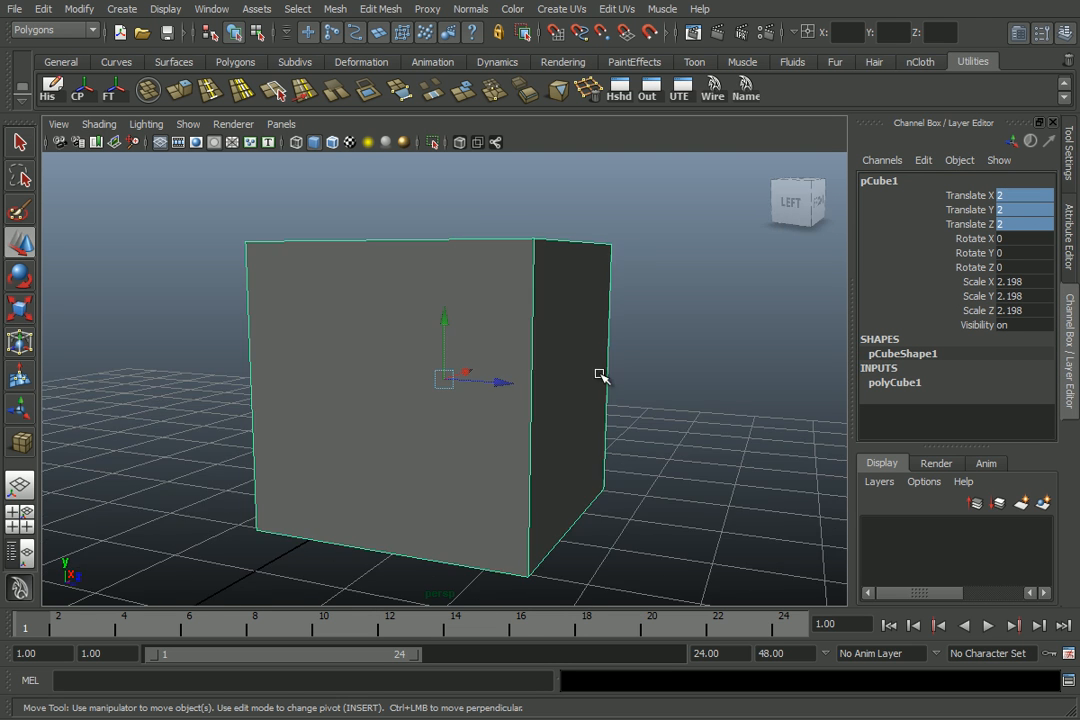
scroll(588, 371, down, 6)
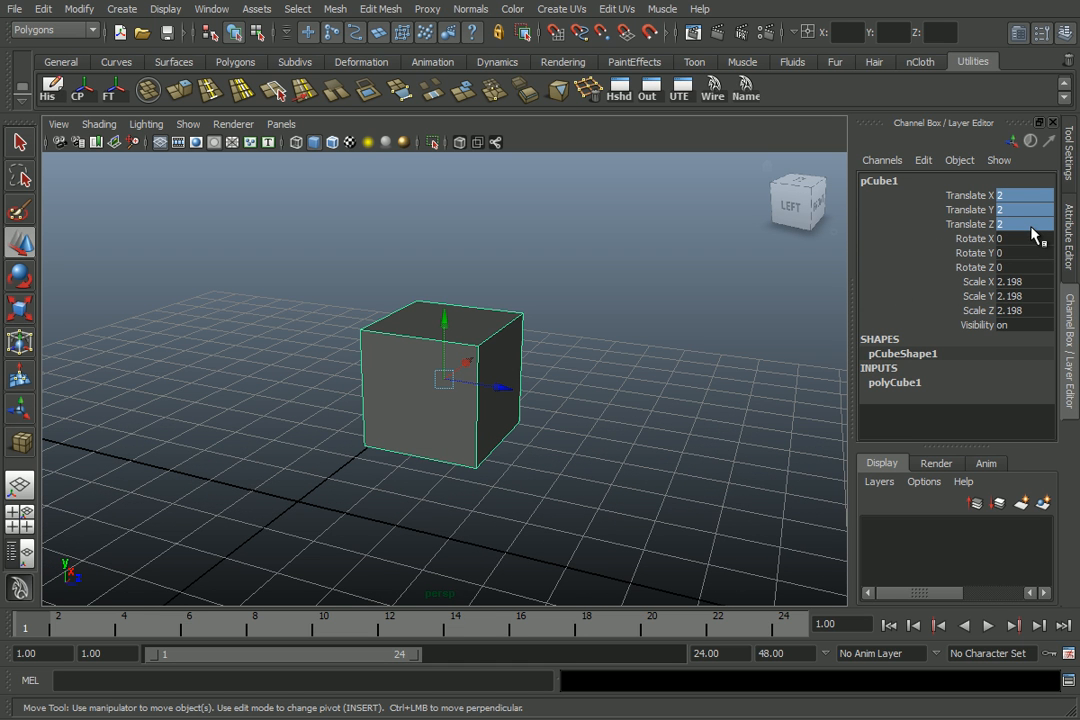
Set the cube's Translate X, Y and Z together to 0 to put it back at the origin.
key(1)
drag(1040, 224, 1035, 196)
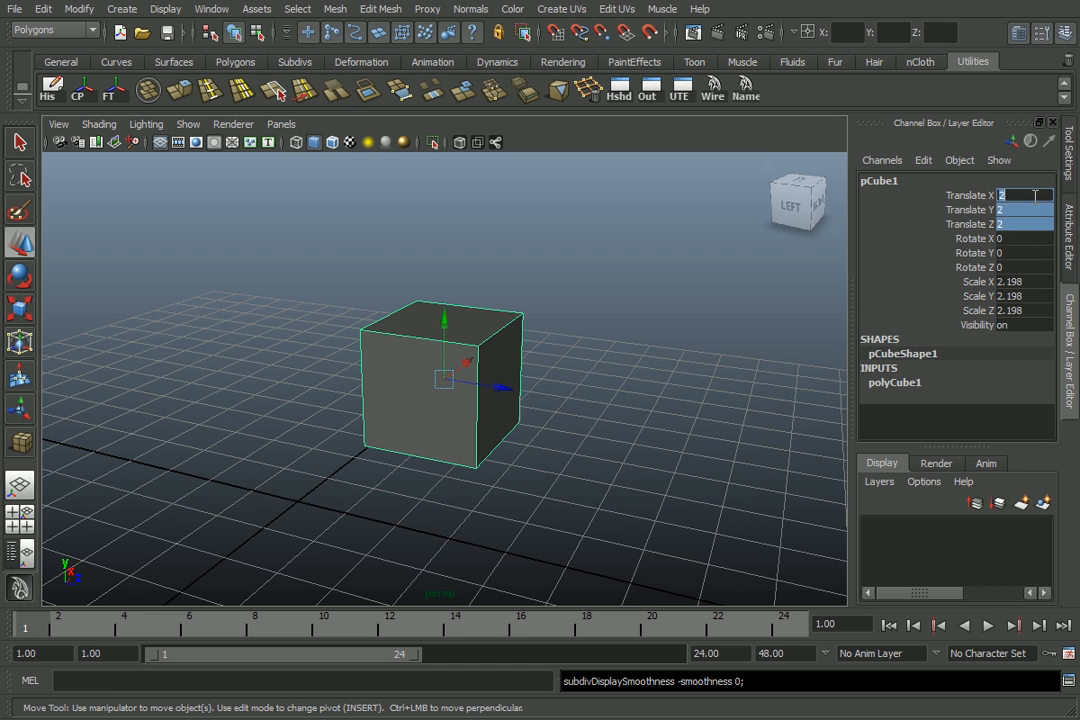
text(0)
key(Return)
alt+right_drag(500, 338, 424, 415)
alt+drag(424, 415, 464, 408)
alt+middle_drag(465, 408, 660, 330)
alt+drag(660, 330, 400, 318)
alt+middle_drag(733, 335, 732, 276)
Set the cube's Scale X, Y and Z together to 0.
drag(1037, 282, 1035, 310)
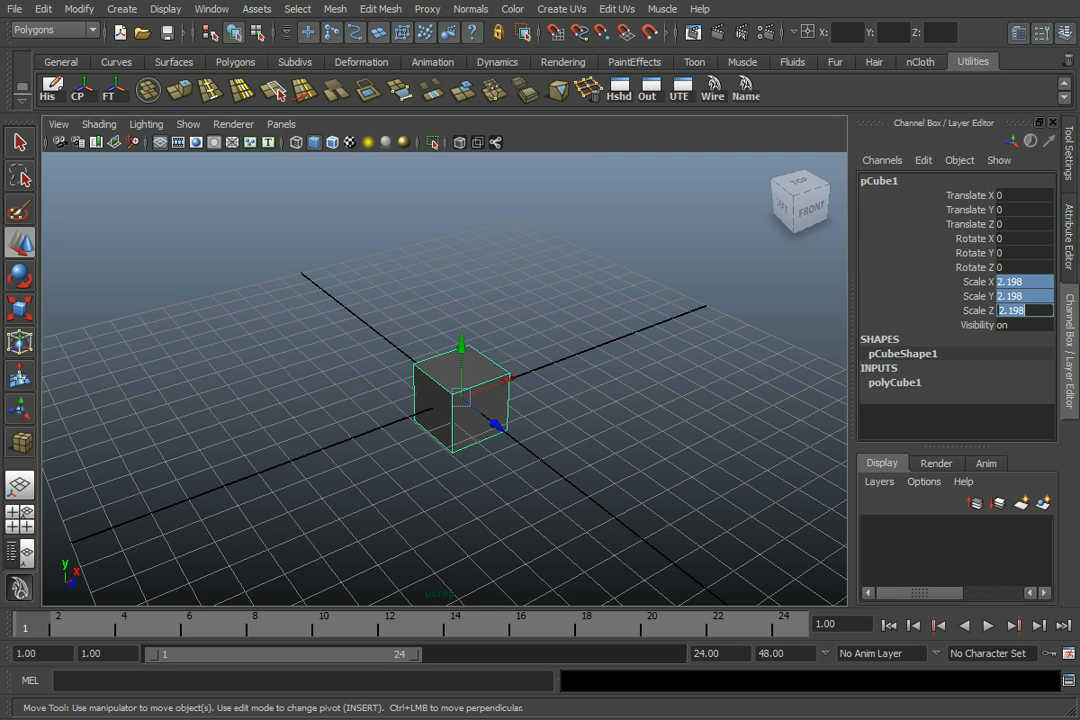
text(0)
key(Return)
scroll(448, 361, down, 6)
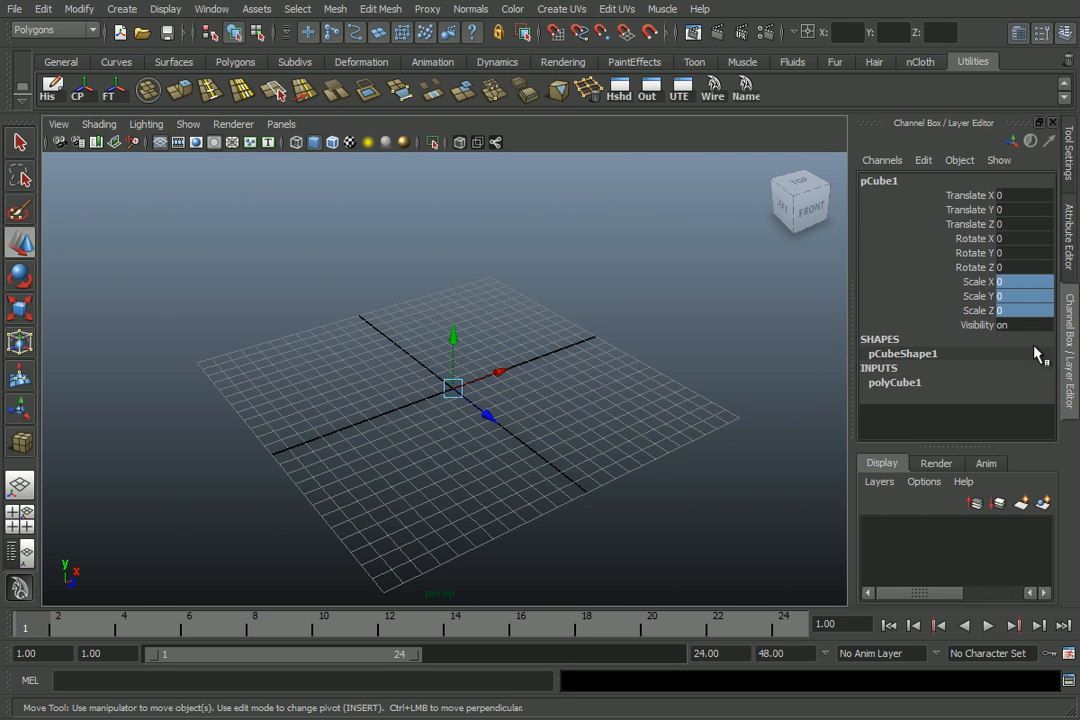
scroll(598, 321, up, 5)
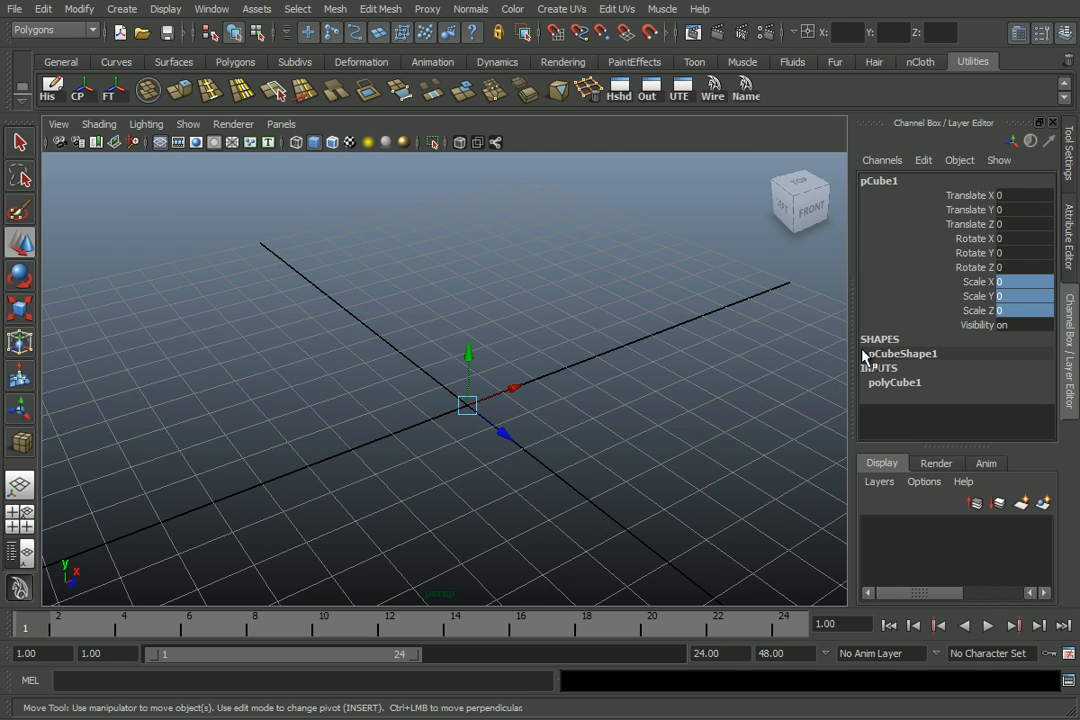
Set the cube's Scale X, Y and Z to 1, then deselect and reselect the cube.
key(1)
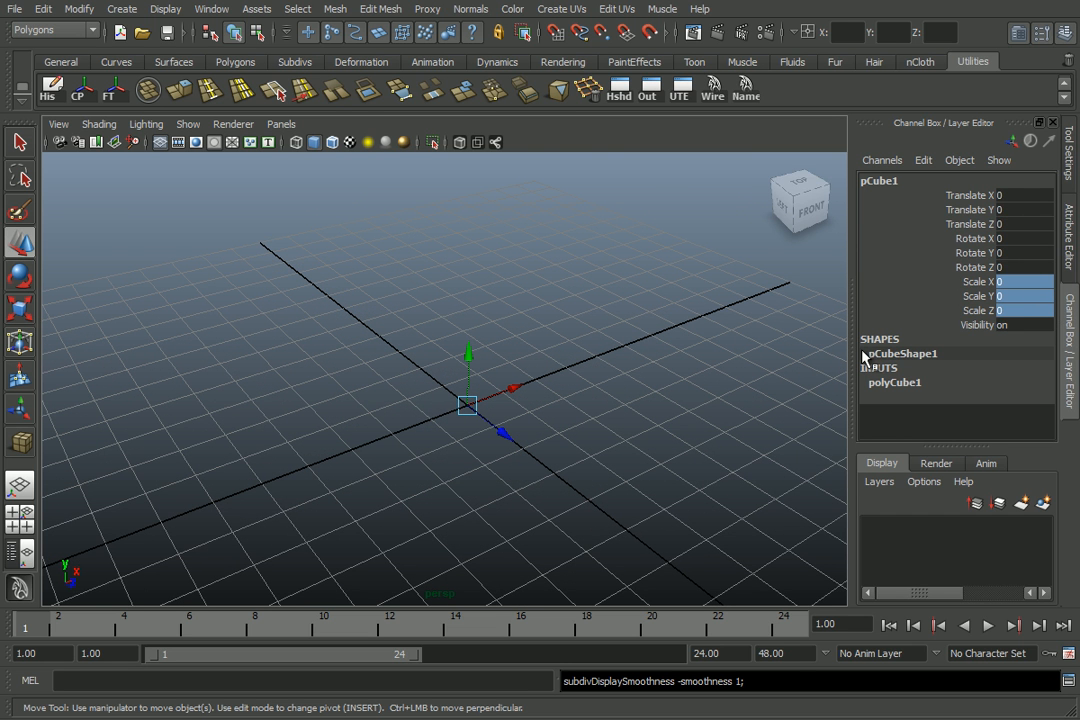
click(1021, 282)
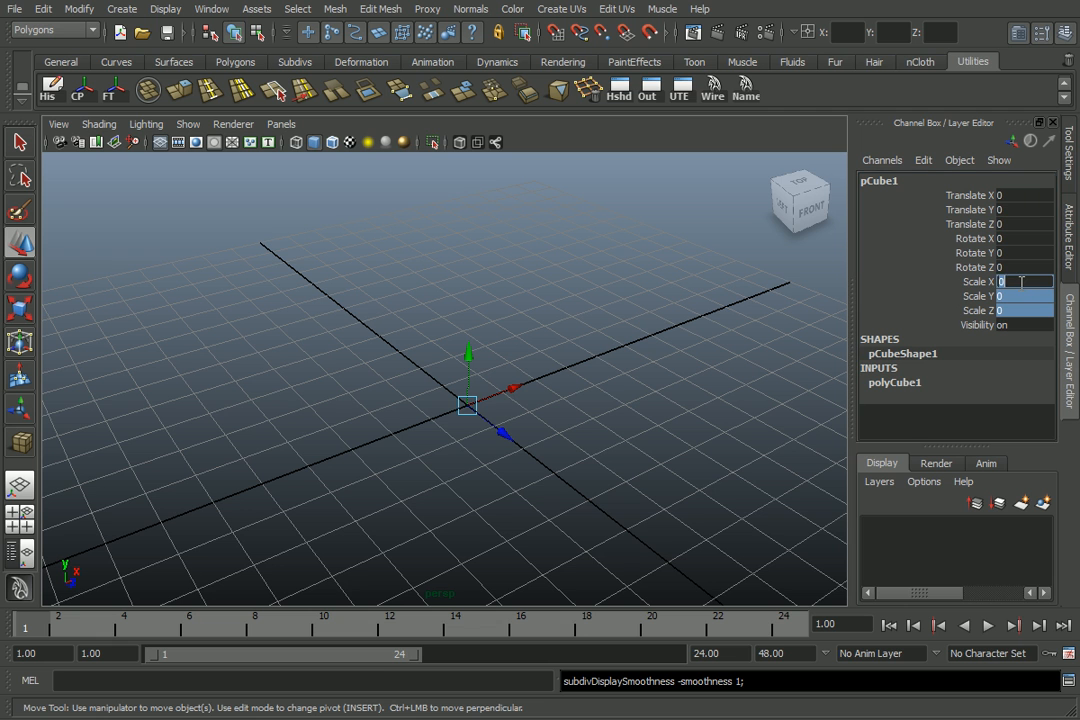
key(Return)
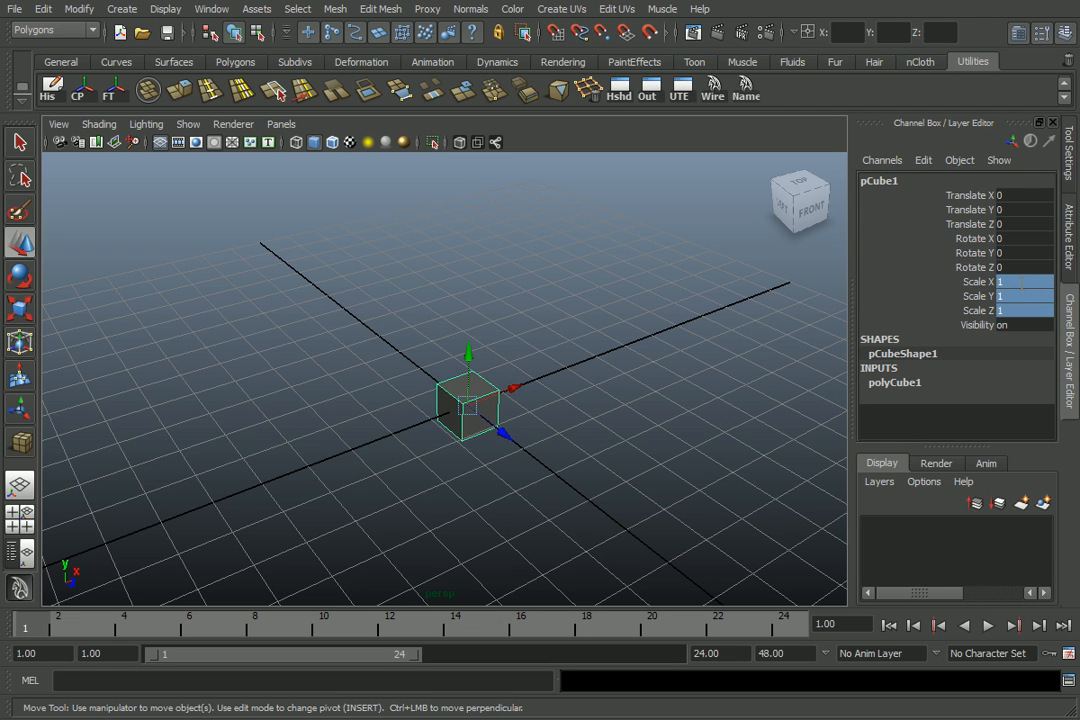
click(571, 314)
scroll(557, 336, up, 3)
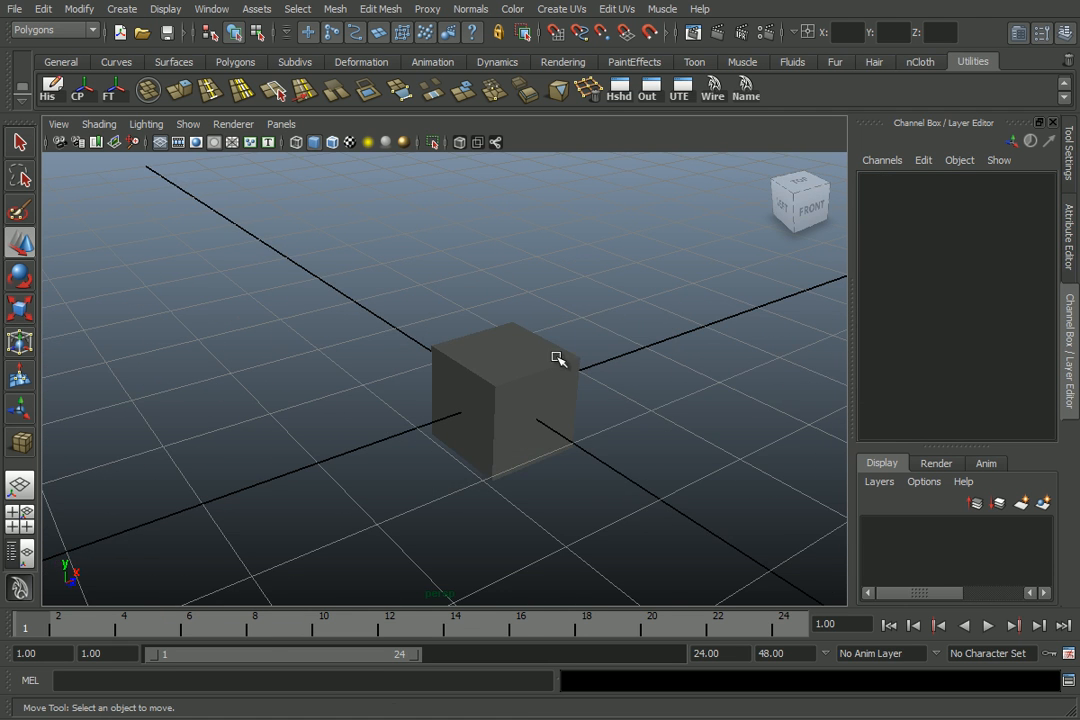
click(530, 360)
scroll(692, 338, down, 3)
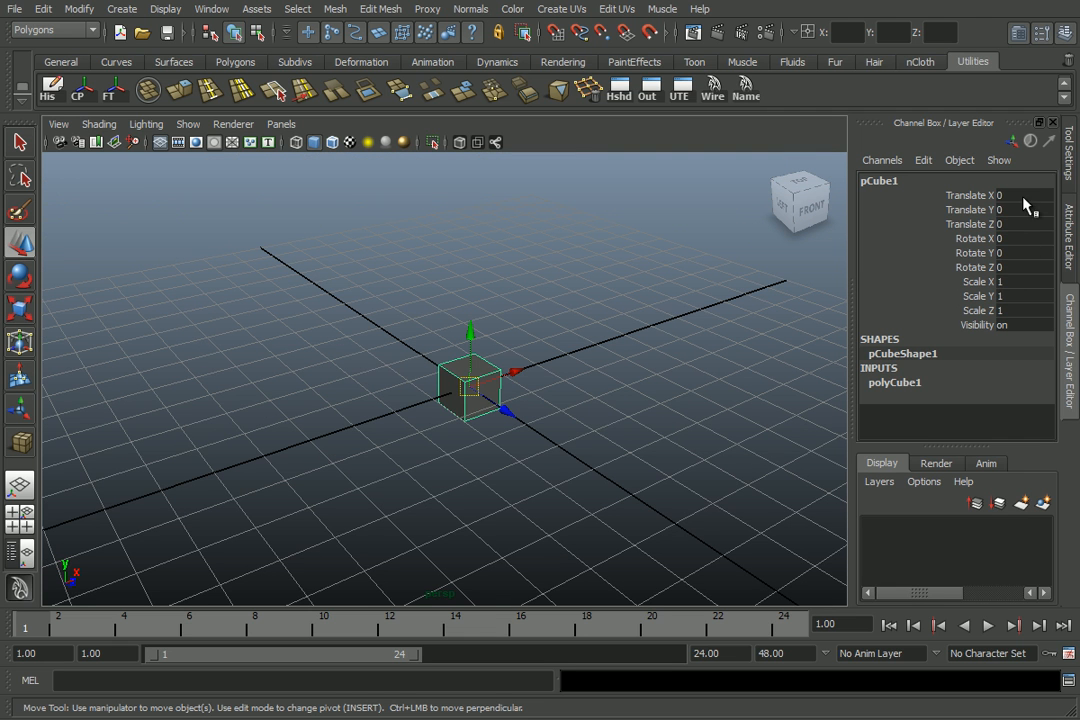
Select the Rotate channels, Translate X and Scale Z by name in turn to bring up the matching manipulators.
double_click(1024, 254)
drag(971, 268, 963, 237)
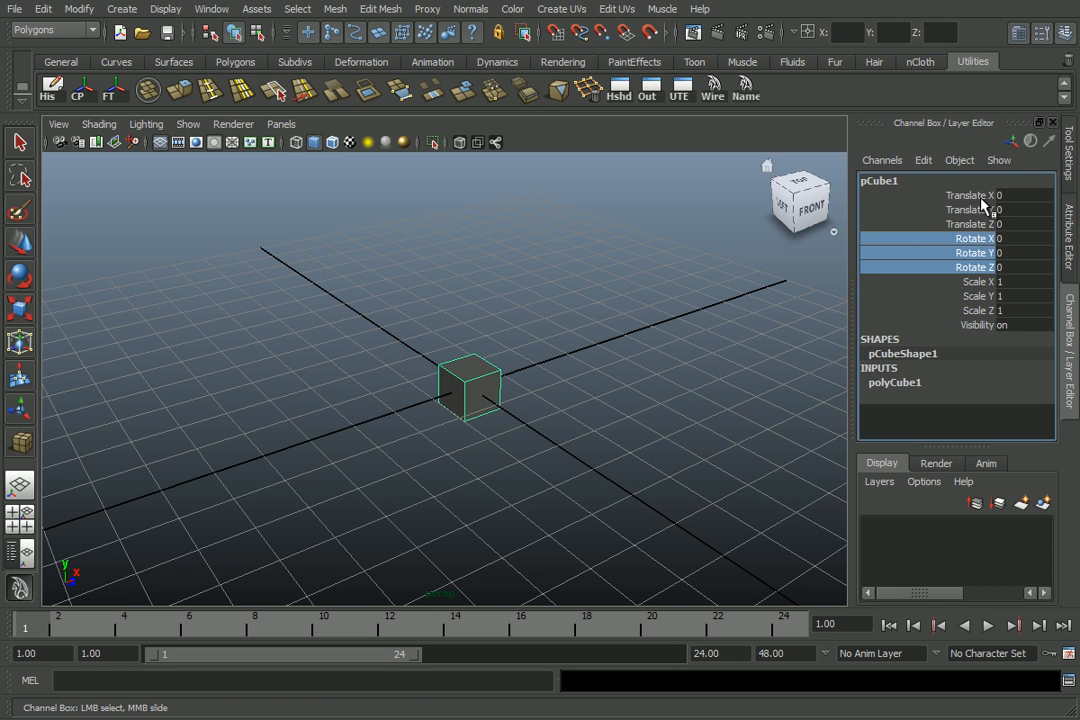
click(979, 197)
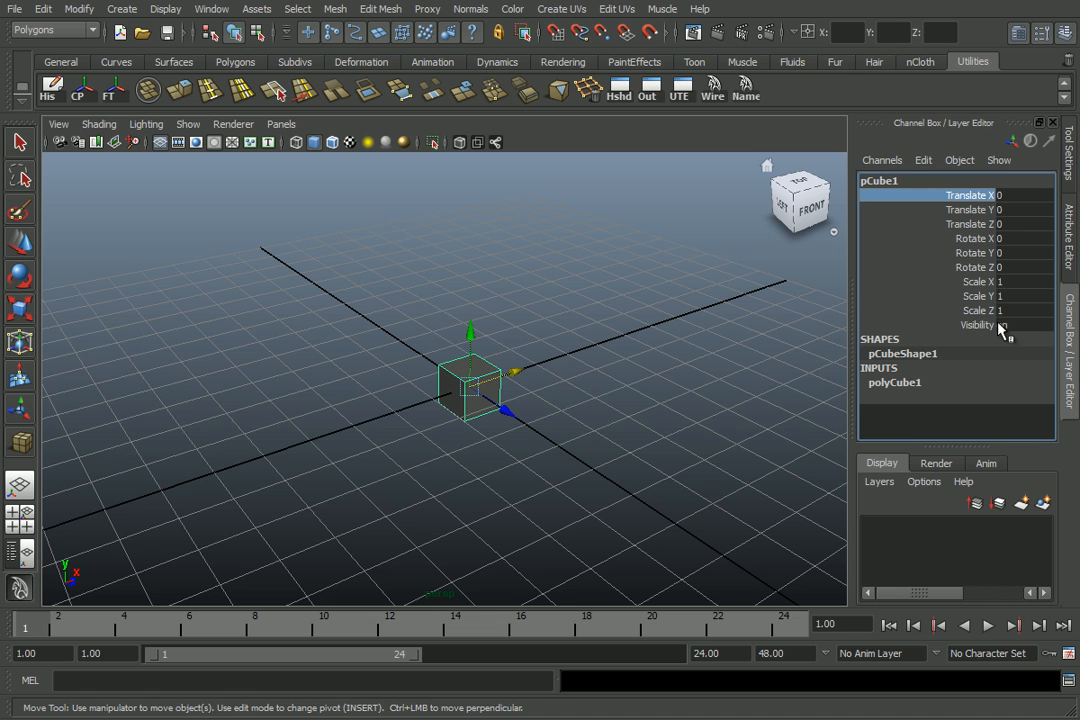
click(977, 311)
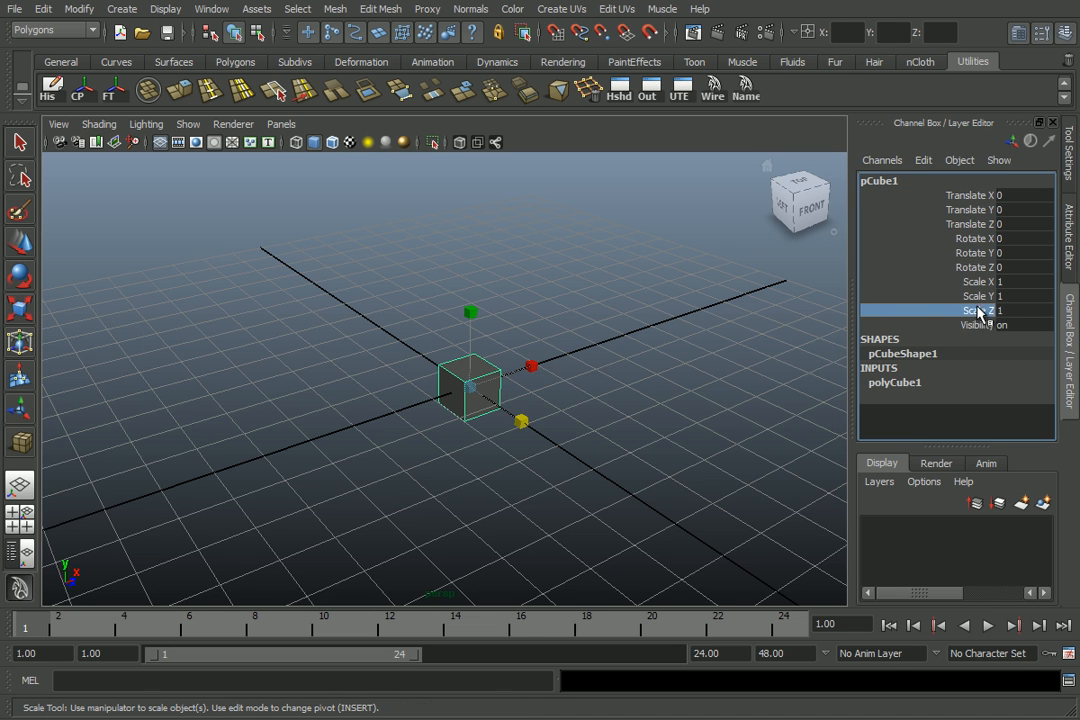
Set the cube's Scale X, Y and Z together to 10 and view the enlarged cube from the left side.
drag(1015, 282, 1015, 310)
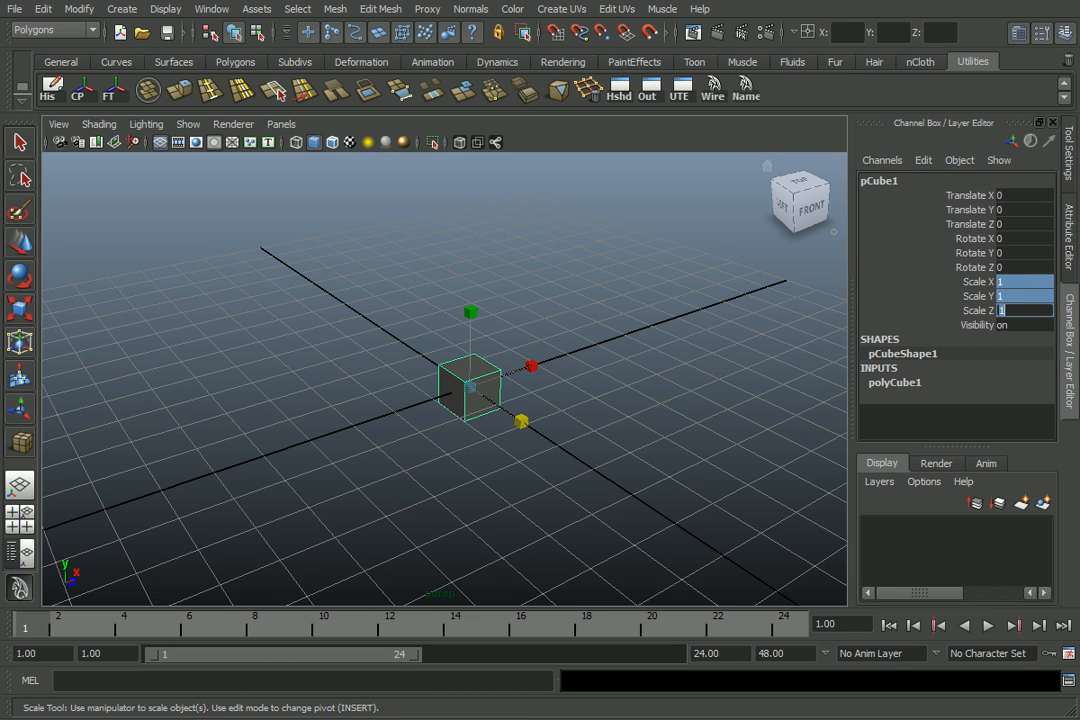
text(10)
key(Return)
scroll(573, 256, down, 3)
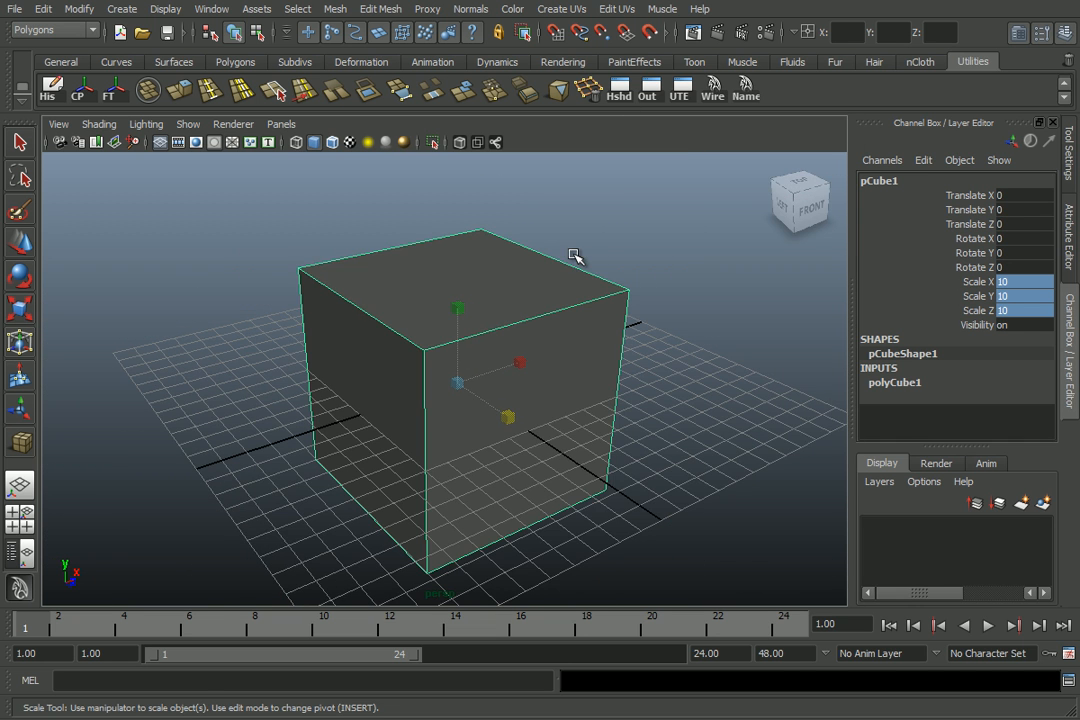
alt+drag(335, 363, 389, 337)
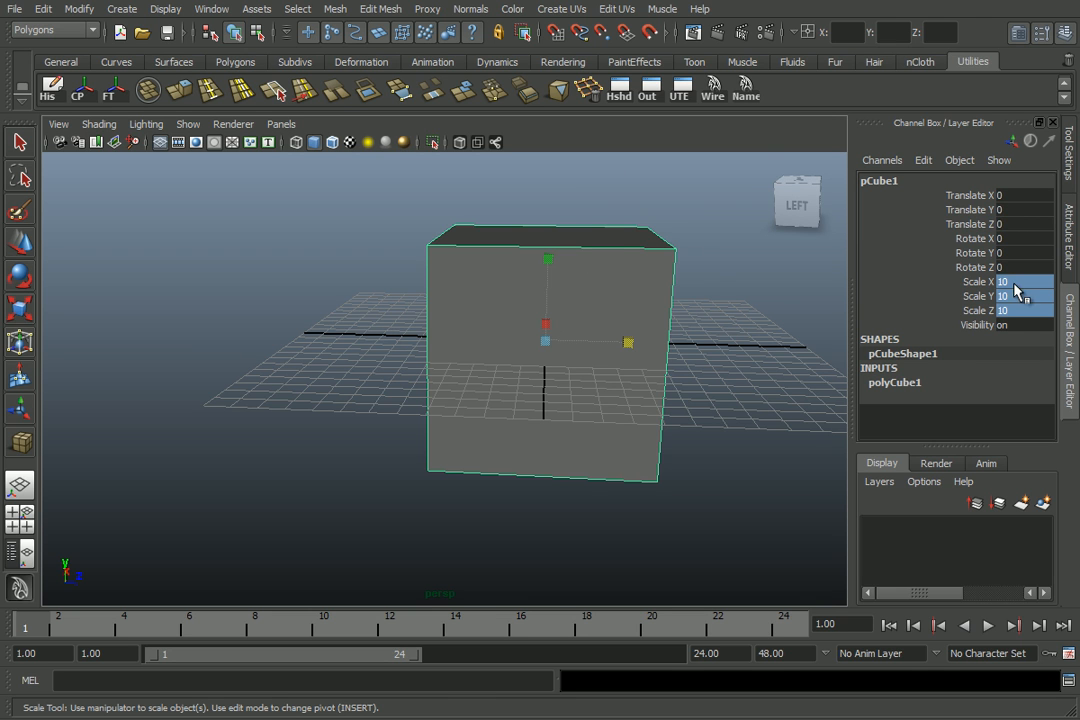
Set the cube's Scale X, Y and Z together to 1 and switch to the Select Tool.
drag(1025, 310, 1024, 282)
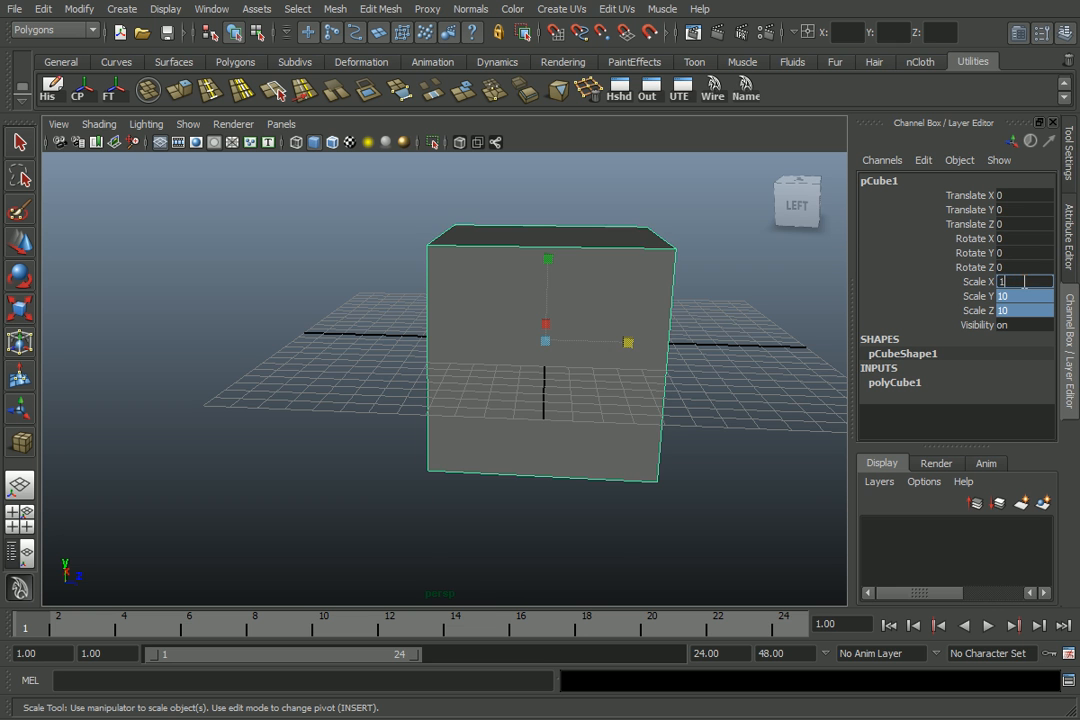
key(Return)
scroll(615, 311, up, 5)
scroll(626, 306, down, 4)
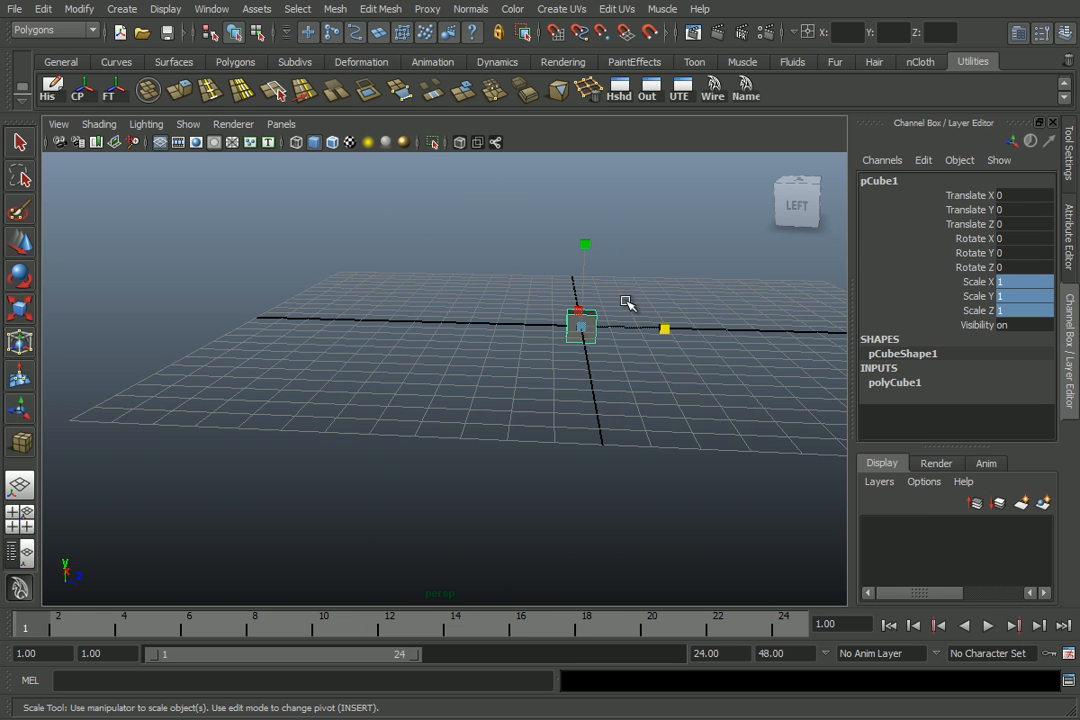
alt+drag(658, 275, 553, 301)
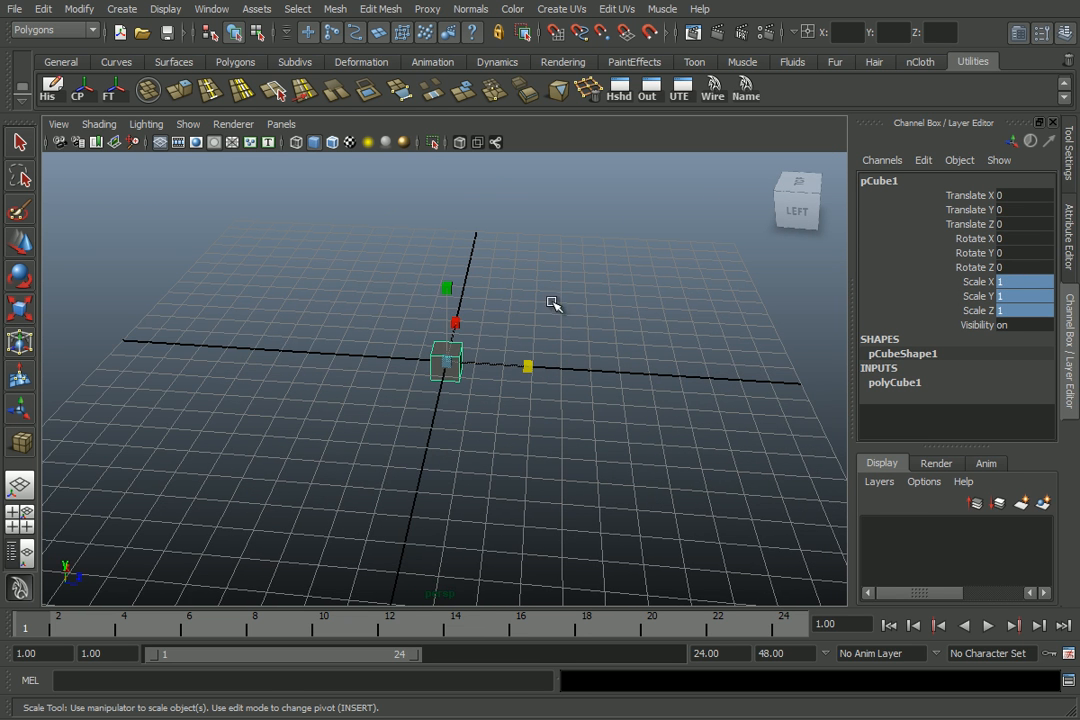
key(q)
scroll(600, 378, up, 8)
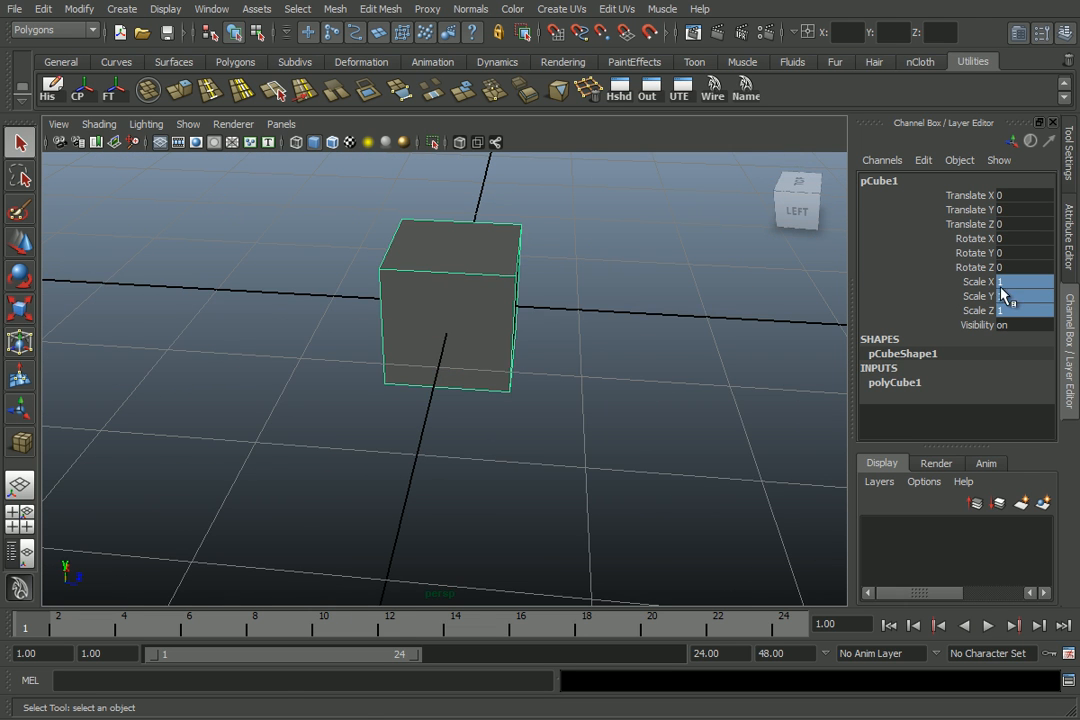
Stretch the cube along X by interactively sliding the Scale X channel in the viewport to about 4.98.
click(978, 282)
scroll(405, 316, down, 3)
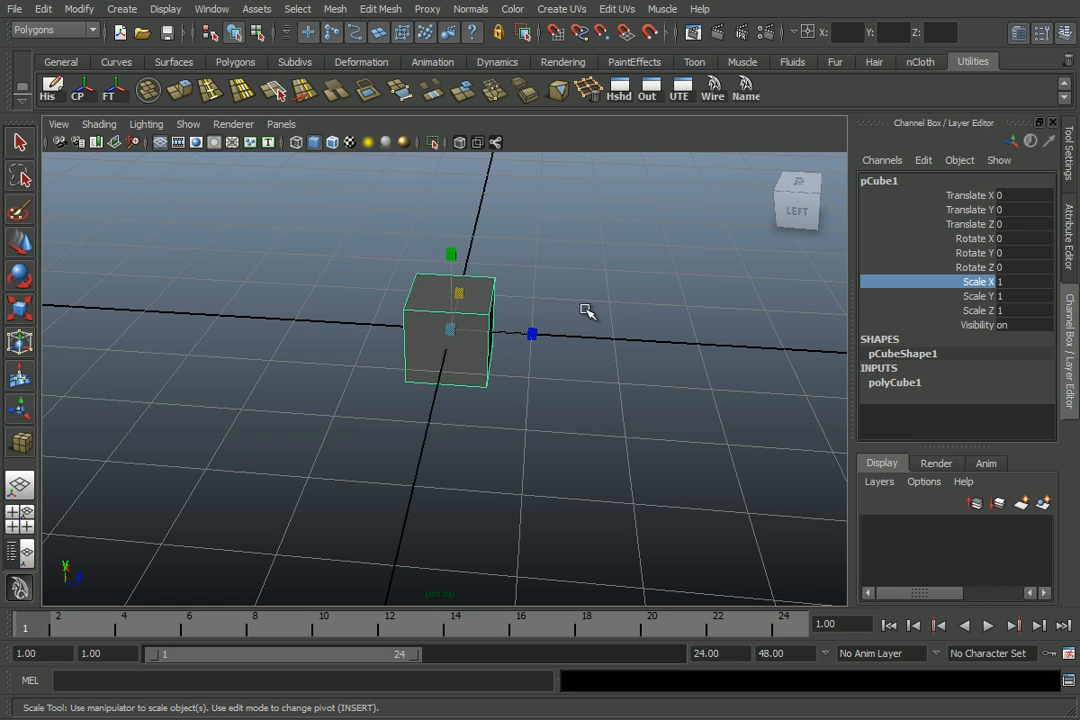
middle_drag(530, 286, 1020, 323)
scroll(578, 321, down, 5)
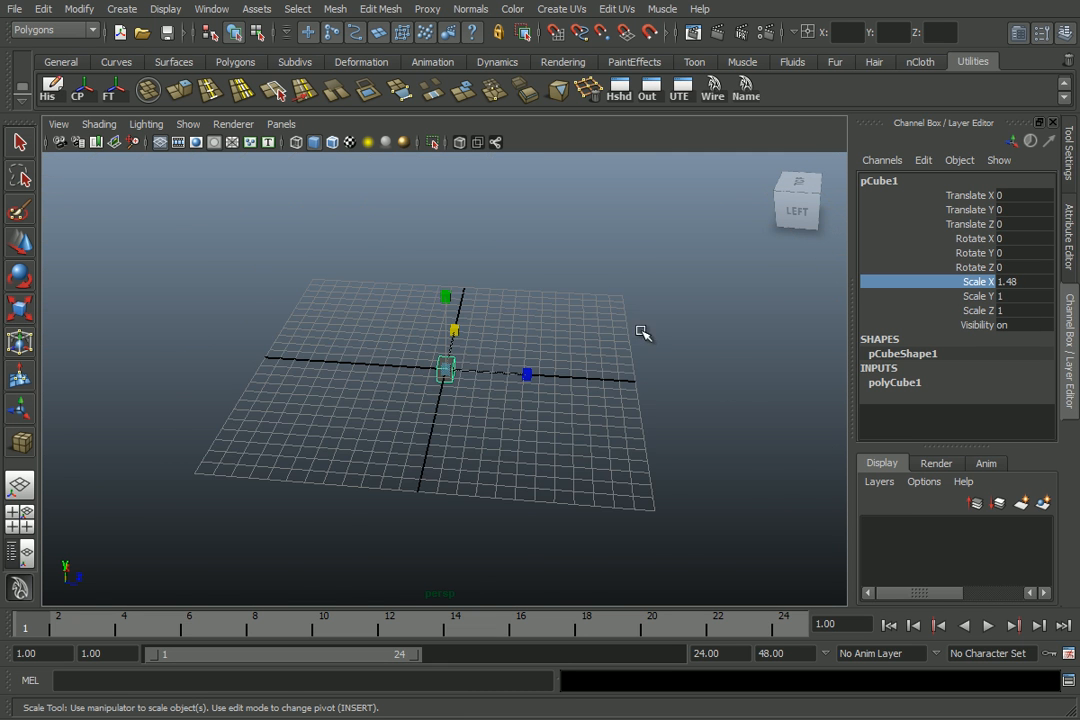
alt+drag(630, 324, 542, 335)
scroll(541, 336, up, 4)
middle_drag(533, 337, 486, 372)
alt+drag(486, 372, 757, 364)
middle_drag(441, 364, 660, 366)
Slide the cube's Rotate X, Y and Z channels to about -22.9 and its Translate Z to -2.
shift+click(975, 224)
middle_drag(639, 282, 482, 235)
click(1018, 238)
click(985, 228)
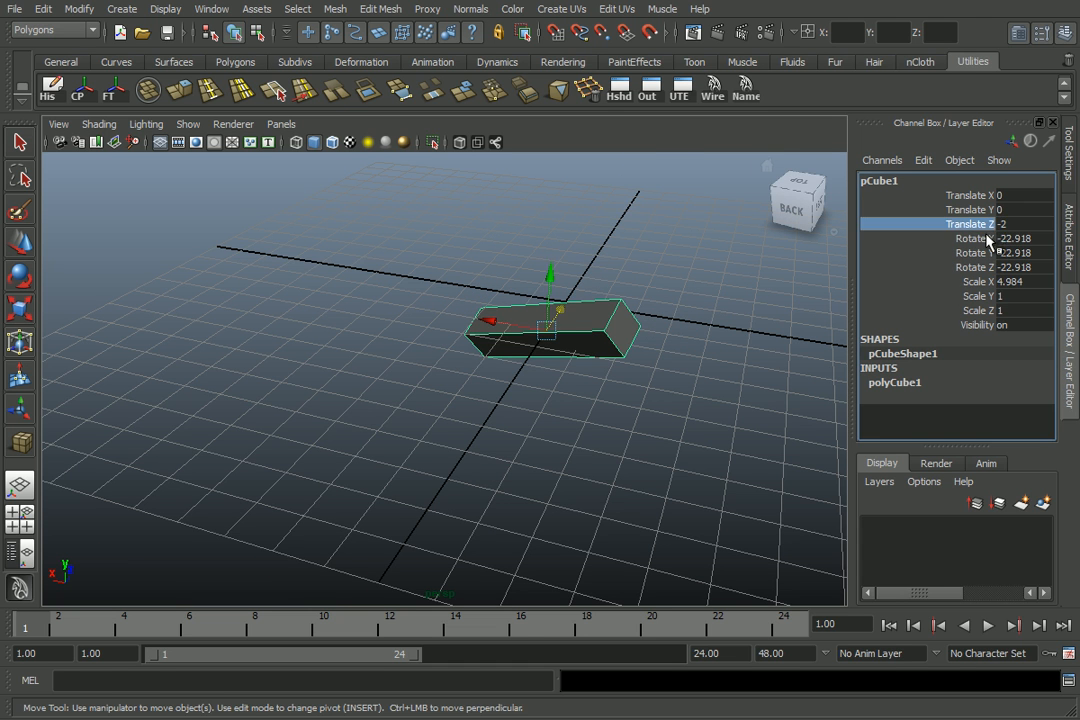
Slide the cube's Rotate X and Rotate Y channels together to about -84.8.
click(985, 240)
shift+click(976, 254)
middle_drag(647, 251, 470, 243)
Set the cube's Translate Z, Rotate X, Y and Z, and Scale X together to 0.
drag(1009, 282, 1014, 225)
text(0)
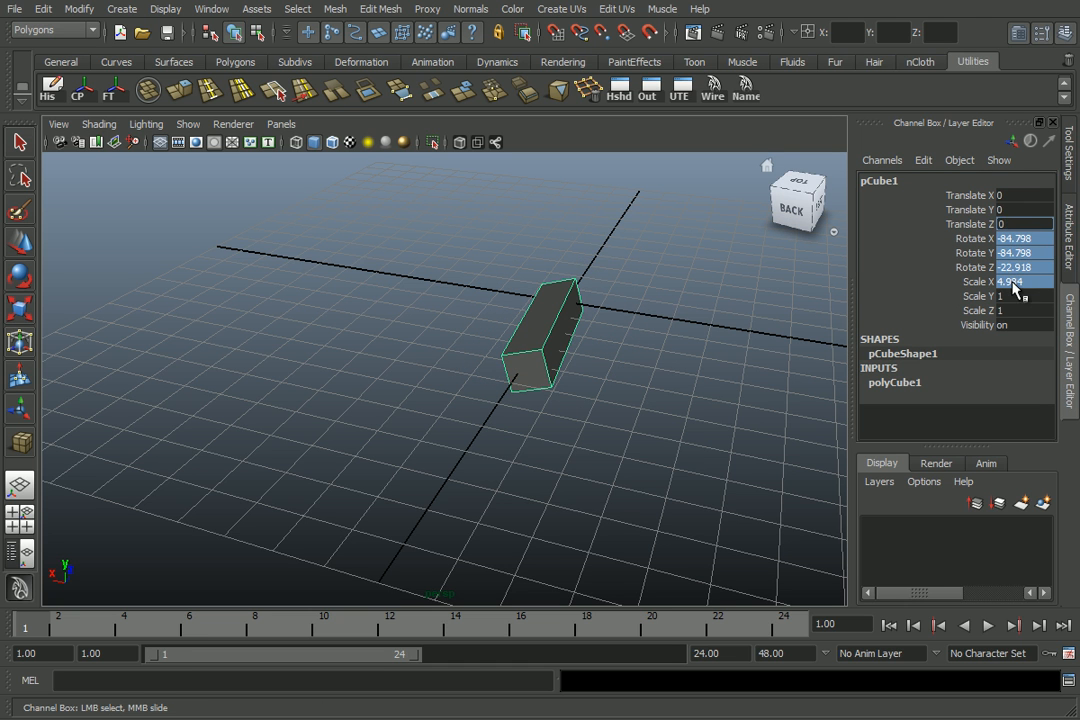
key(Return)
Set the cube's Scale X to 1 and frame the cube in the view.
click(1016, 282)
text(1)
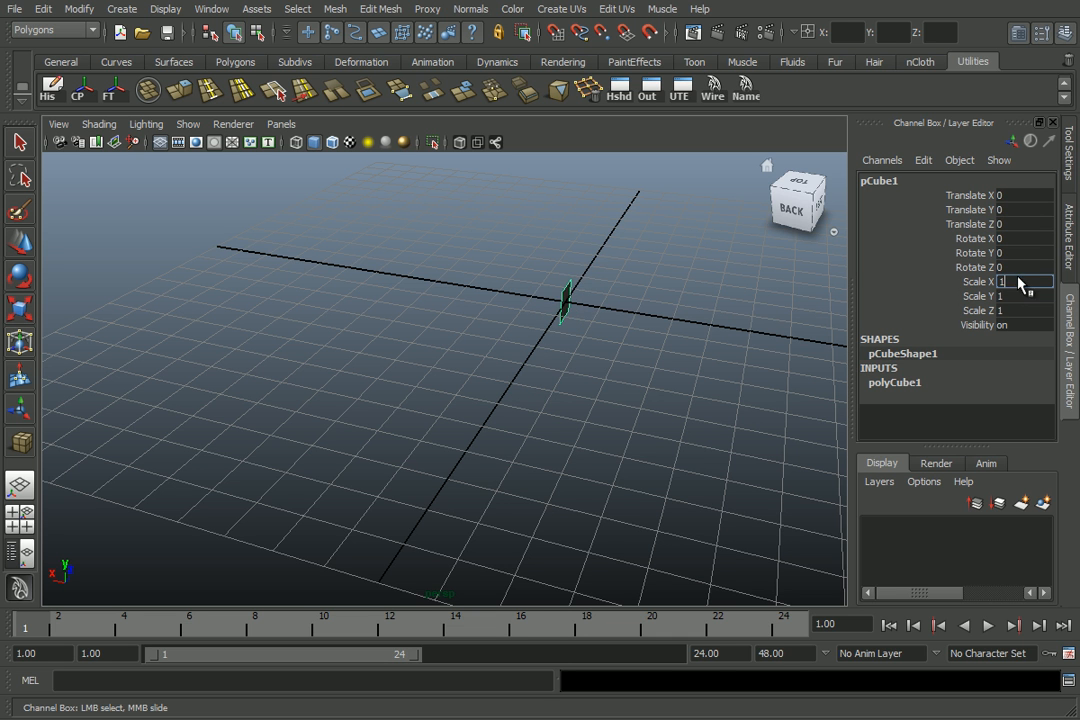
key(Return)
key(f)
scroll(583, 234, down, 5)
alt+drag(598, 253, 406, 253)
scroll(410, 253, up, 4)
alt+middle_drag(422, 253, 442, 241)
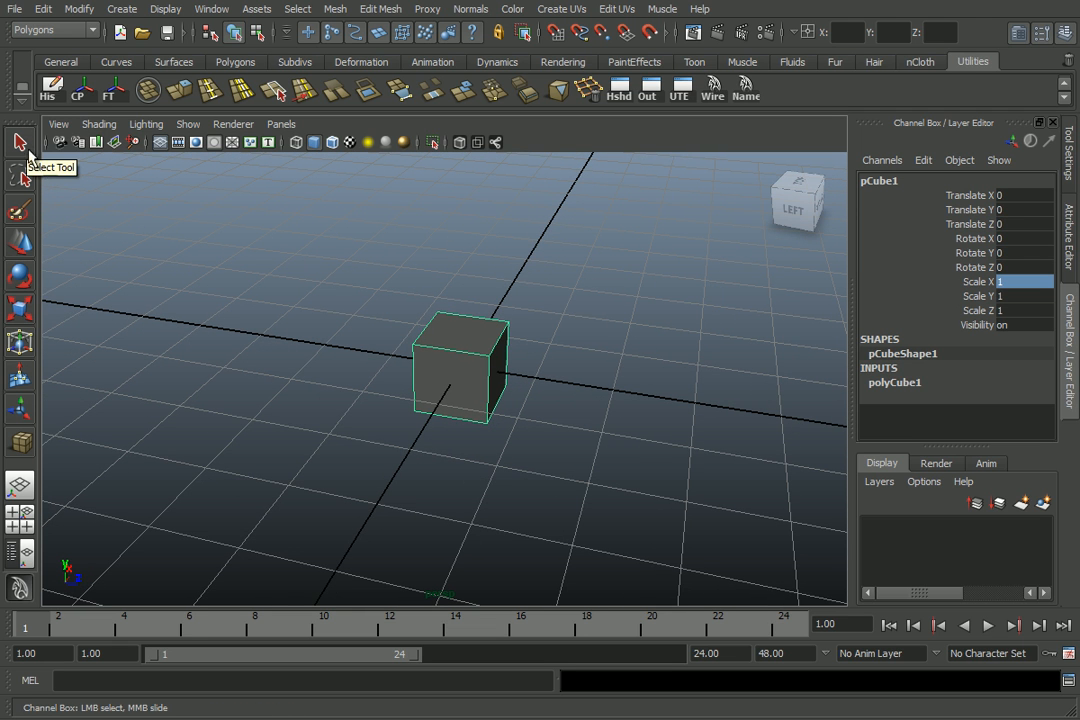
Activate the Select Tool and select the cube with a marquee around it.
click(499, 270)
click(29, 145)
drag(368, 308, 531, 413)
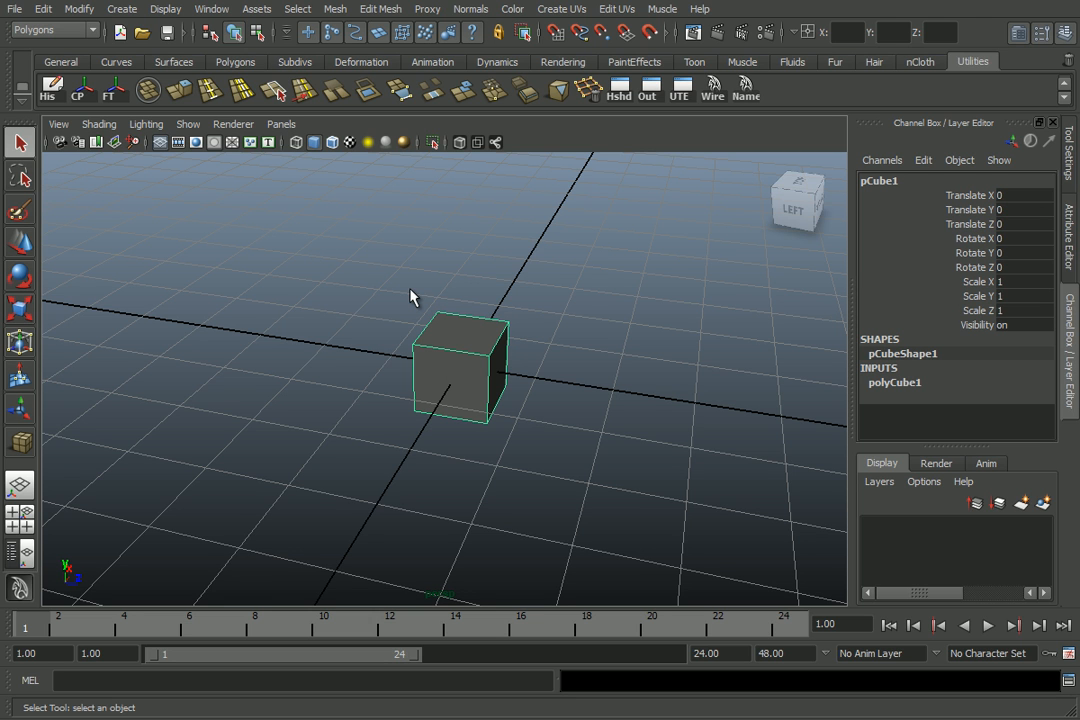
Activate the Move, Rotate and Scale tools in turn on the cube, and return the perspective view to its home orientation.
key(w)
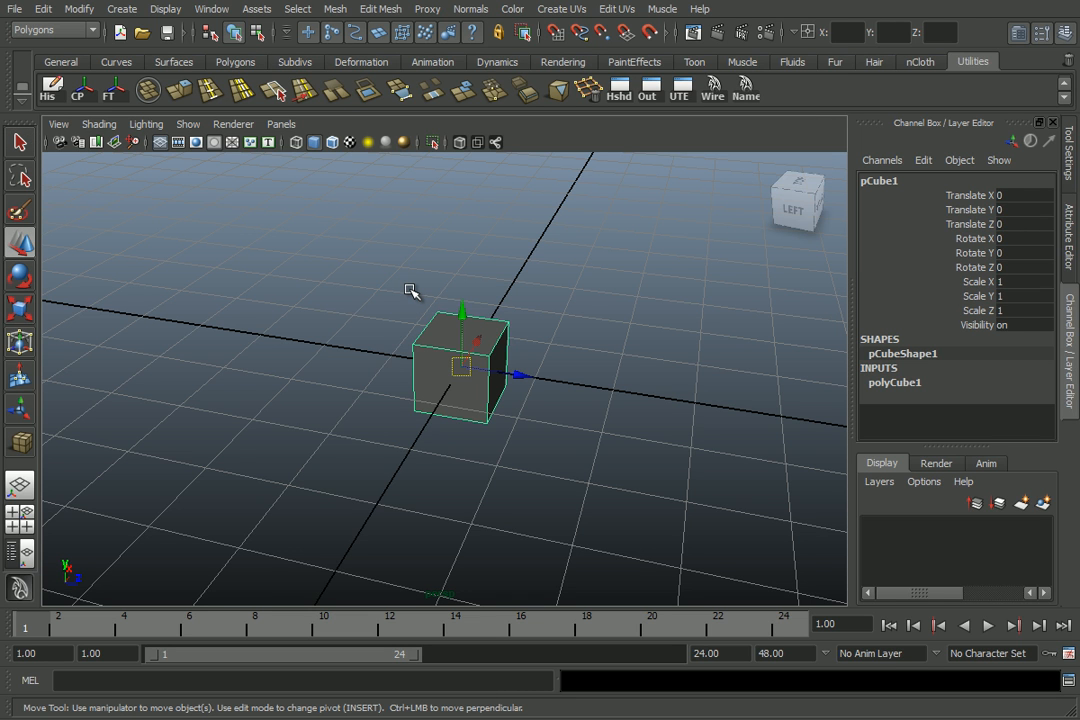
key(e)
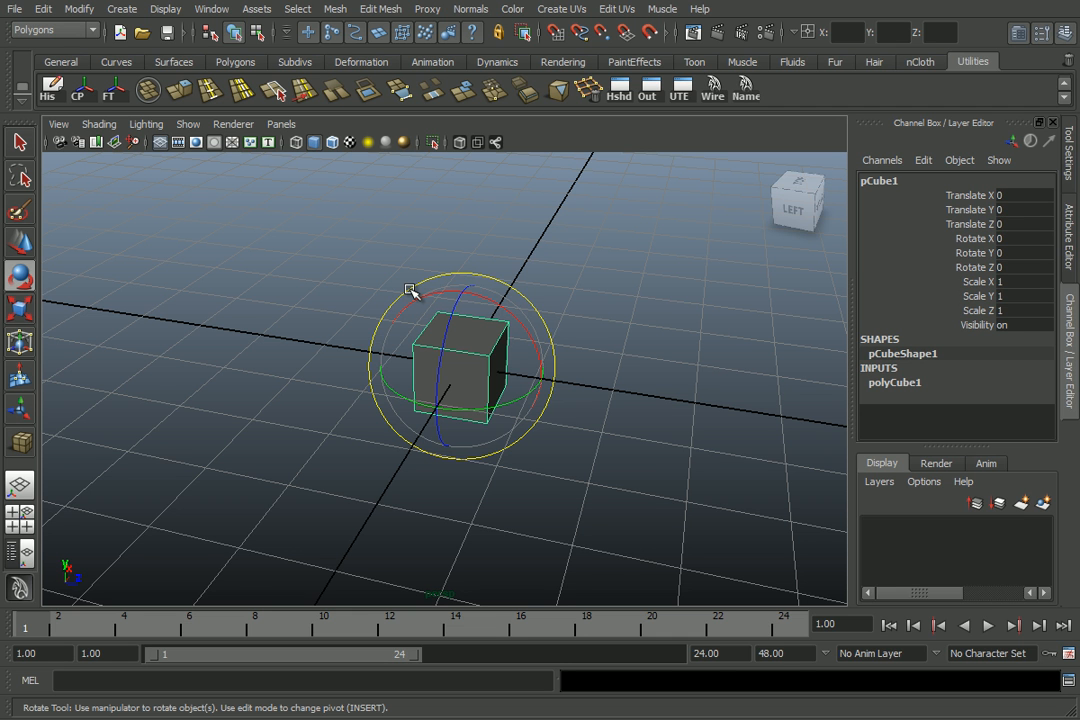
key(r)
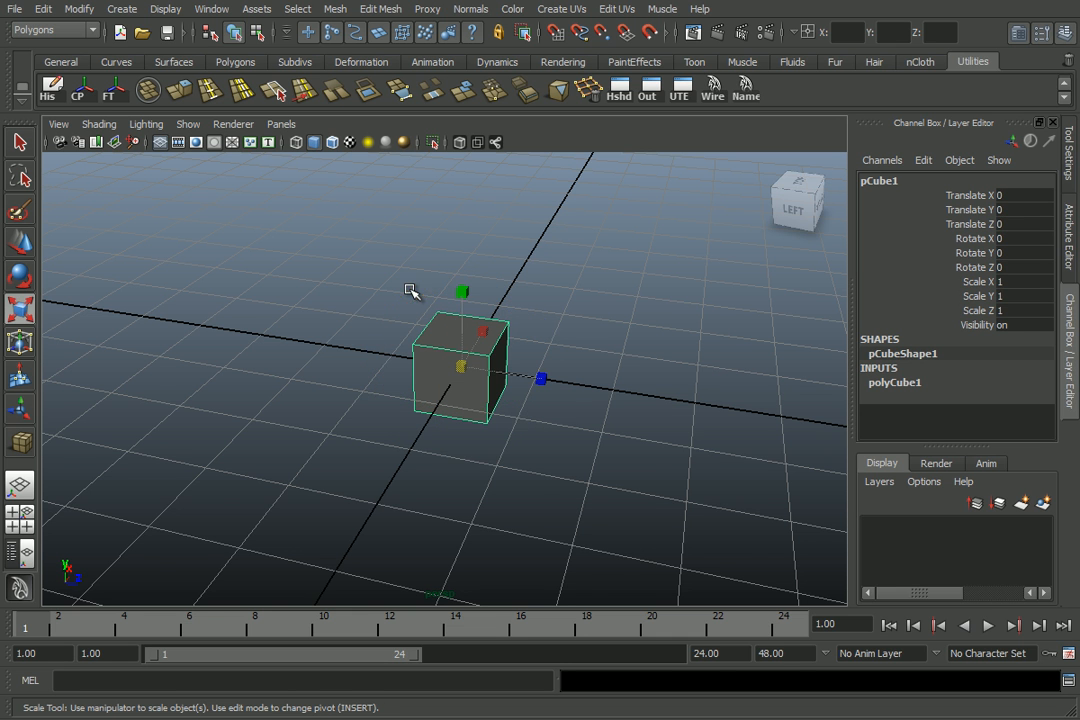
alt+right_drag(559, 309, 566, 340)
alt+drag(566, 340, 622, 270)
click(787, 173)
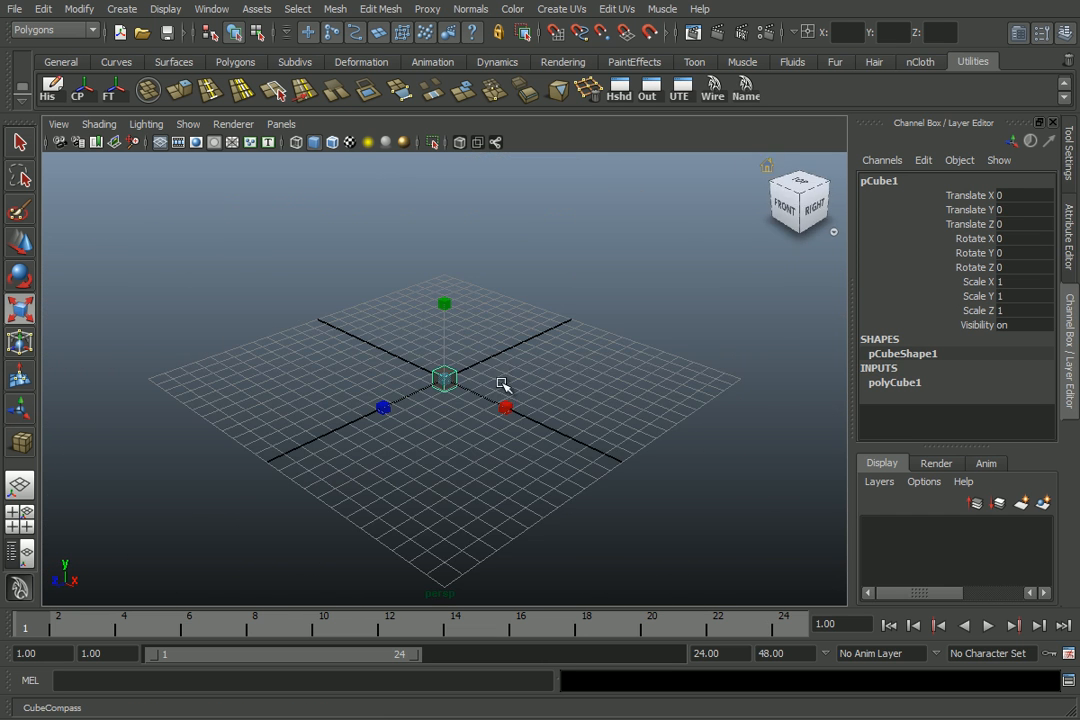
Switch the shelf to the Polygons creation tools and deselect the cube.
click(121, 9)
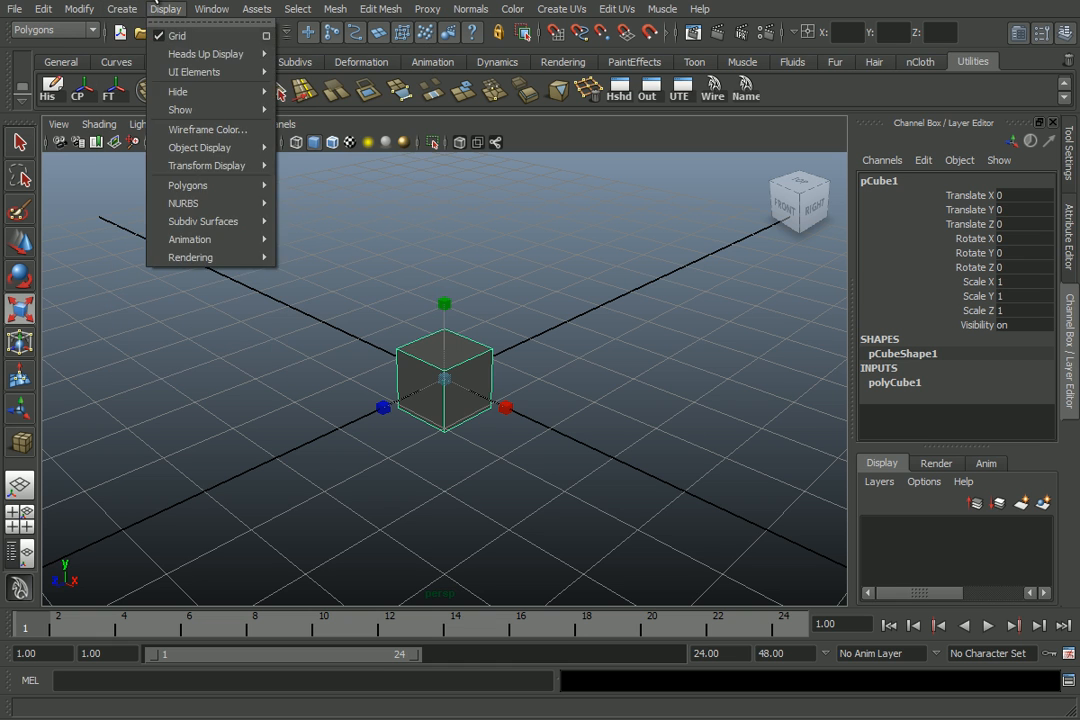
click(160, 10)
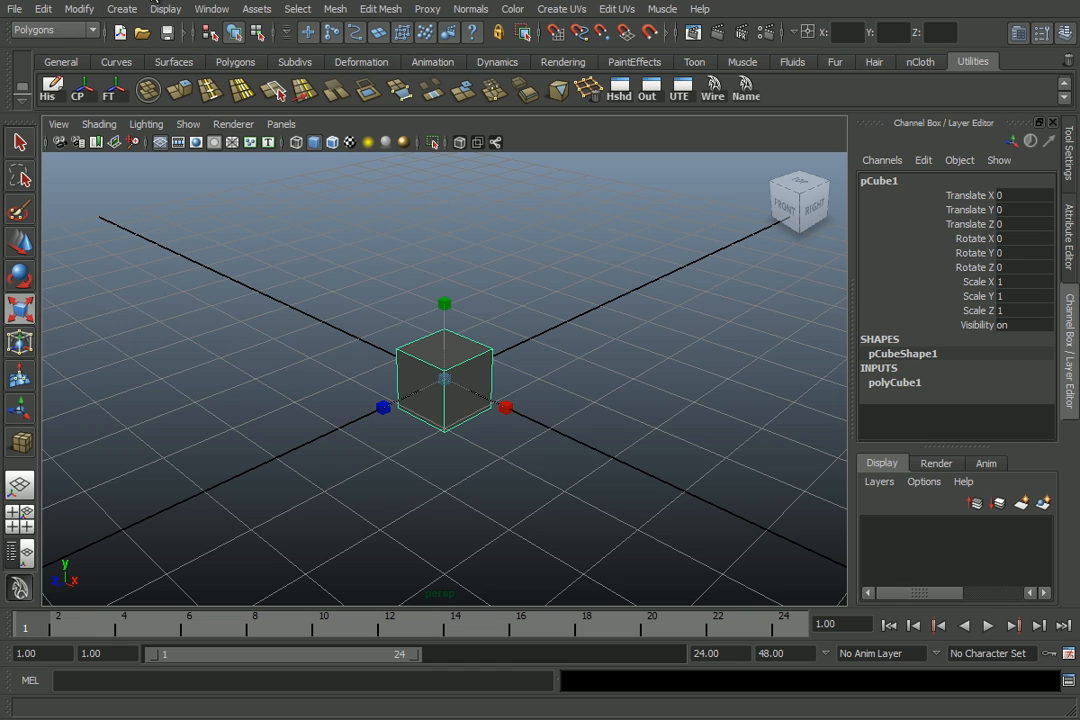
click(236, 62)
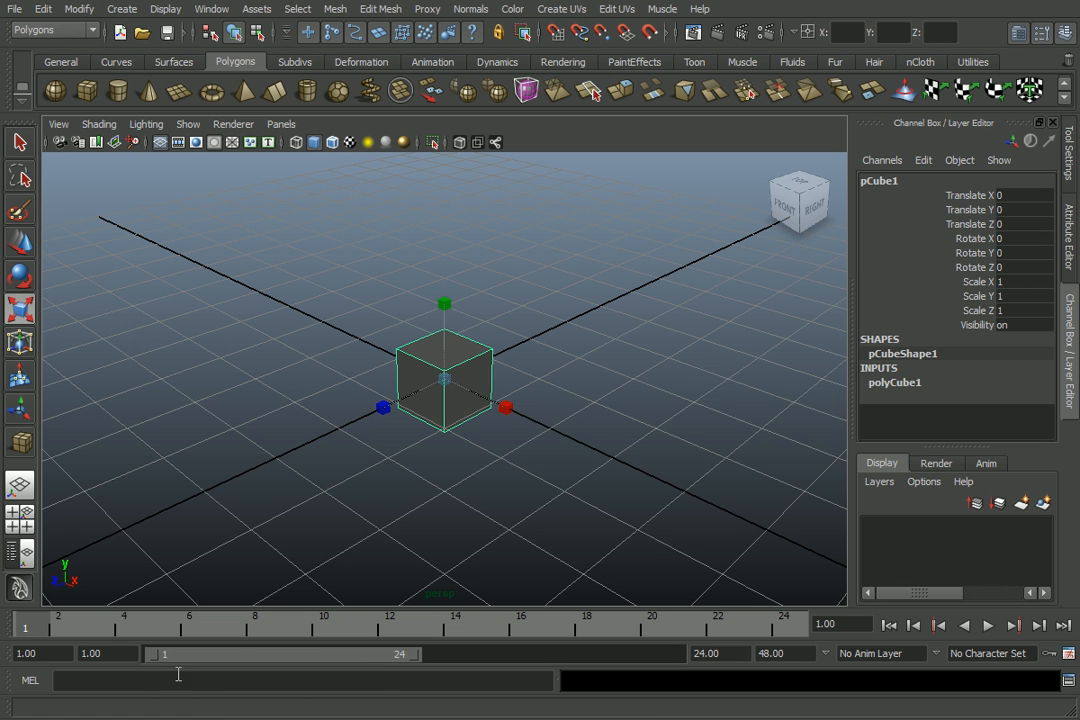
shift+right_drag(285, 308, 305, 290)
click(295, 293)
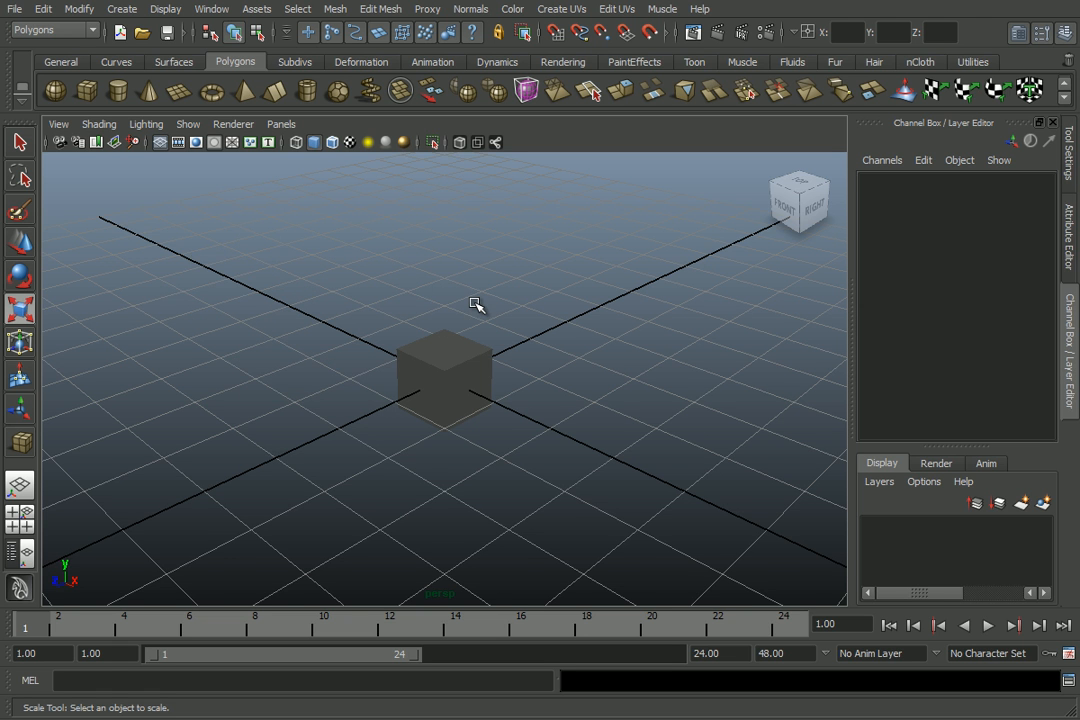
Select the cube and rename it SimpleCube in the Channel Box.
scroll(475, 320, down, 3)
click(453, 362)
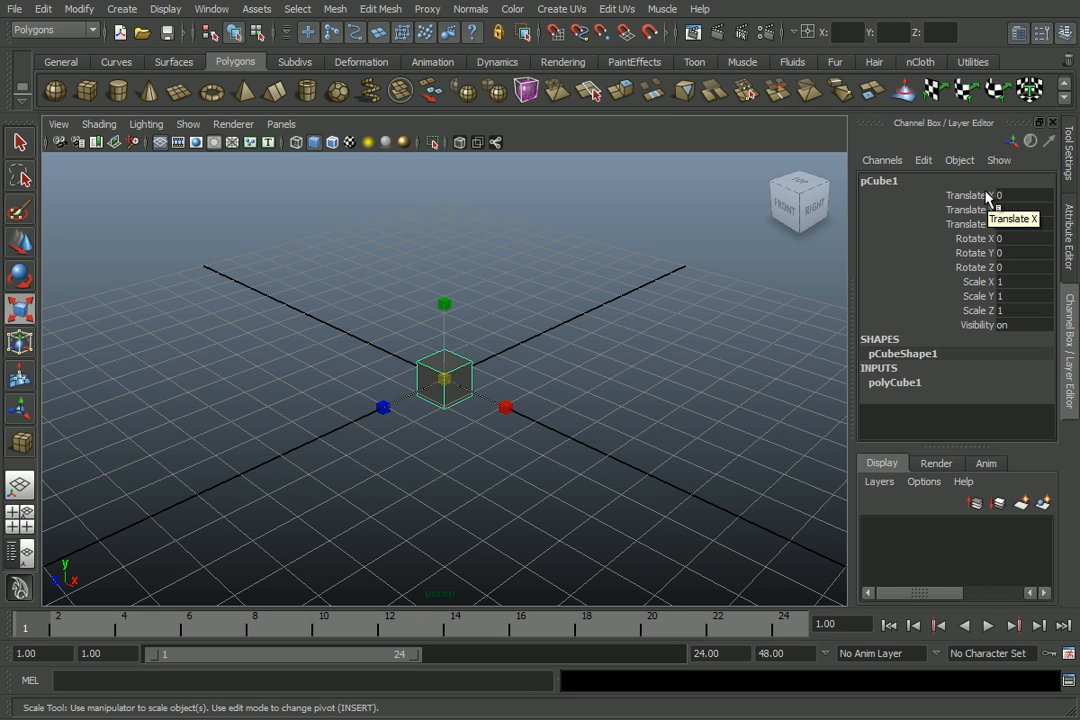
double_click(880, 181)
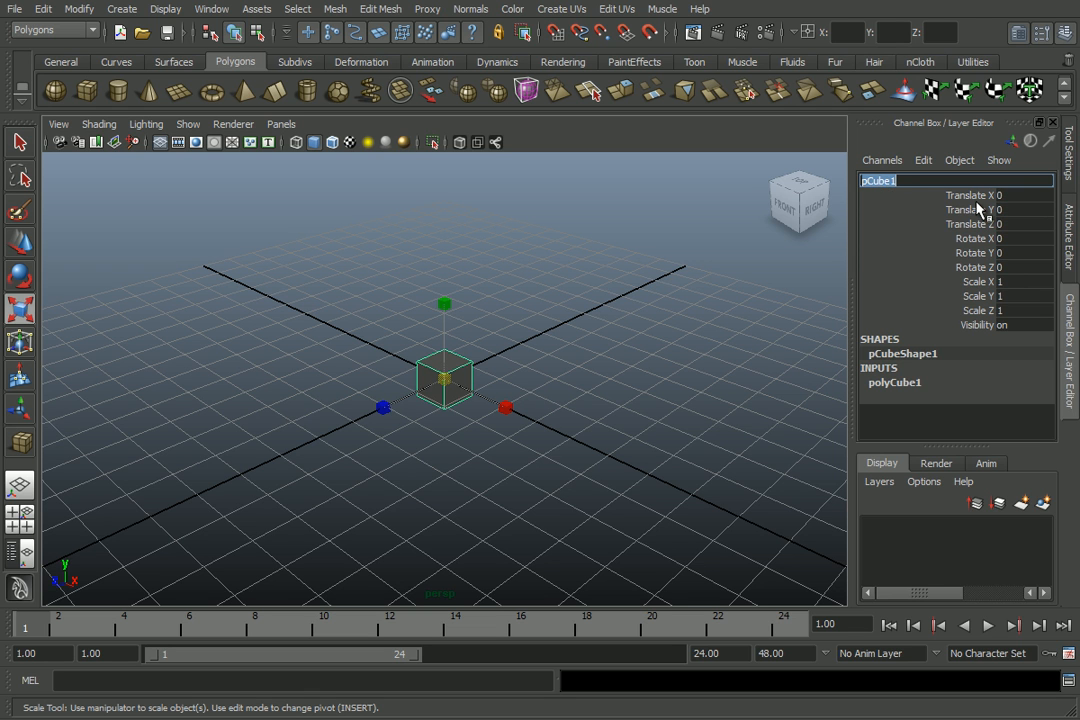
text(c)
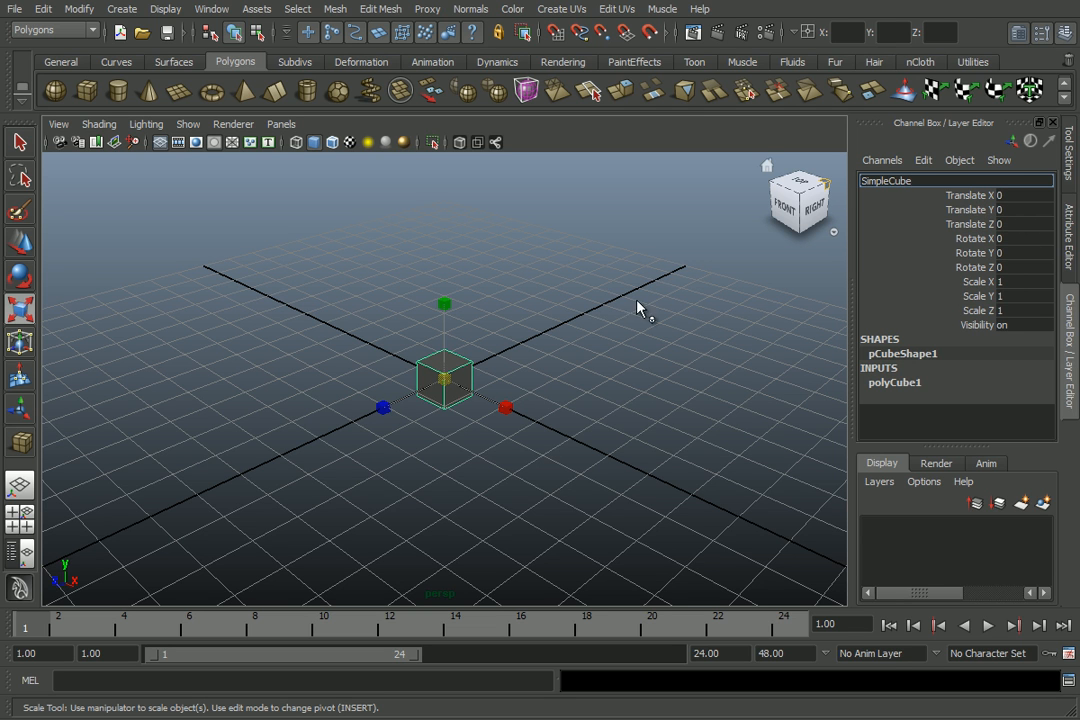
click(547, 354)
scroll(522, 363, down, 2)
scroll(522, 363, up, 2)
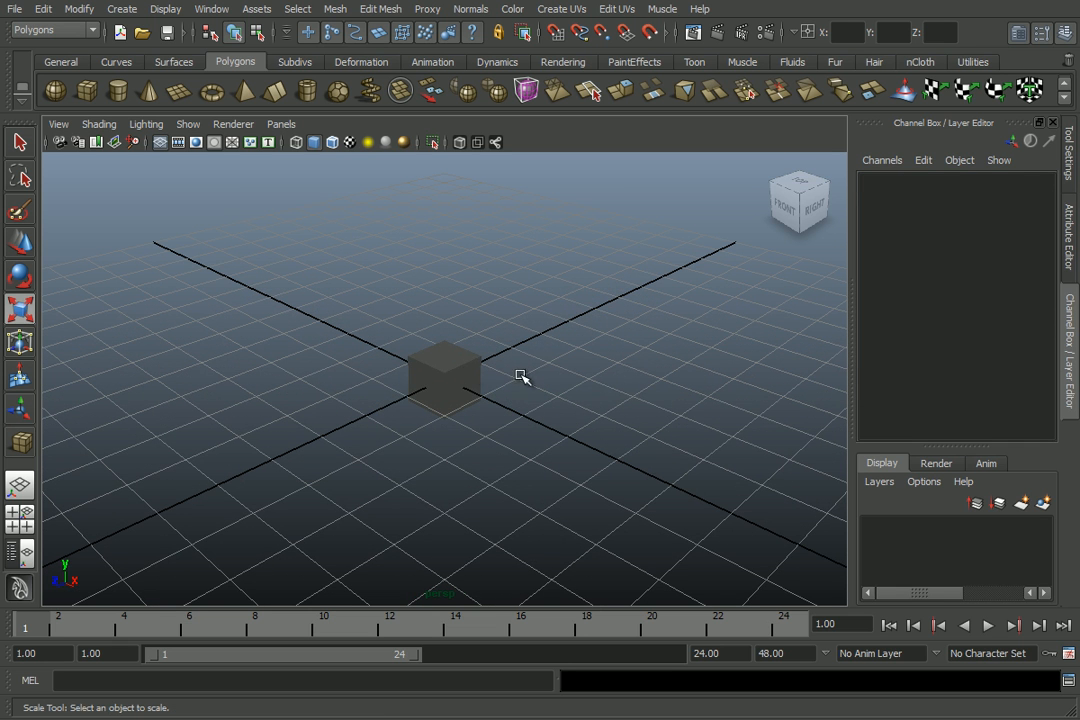
Try to replace the selected cube's name with an empty one.
click(462, 376)
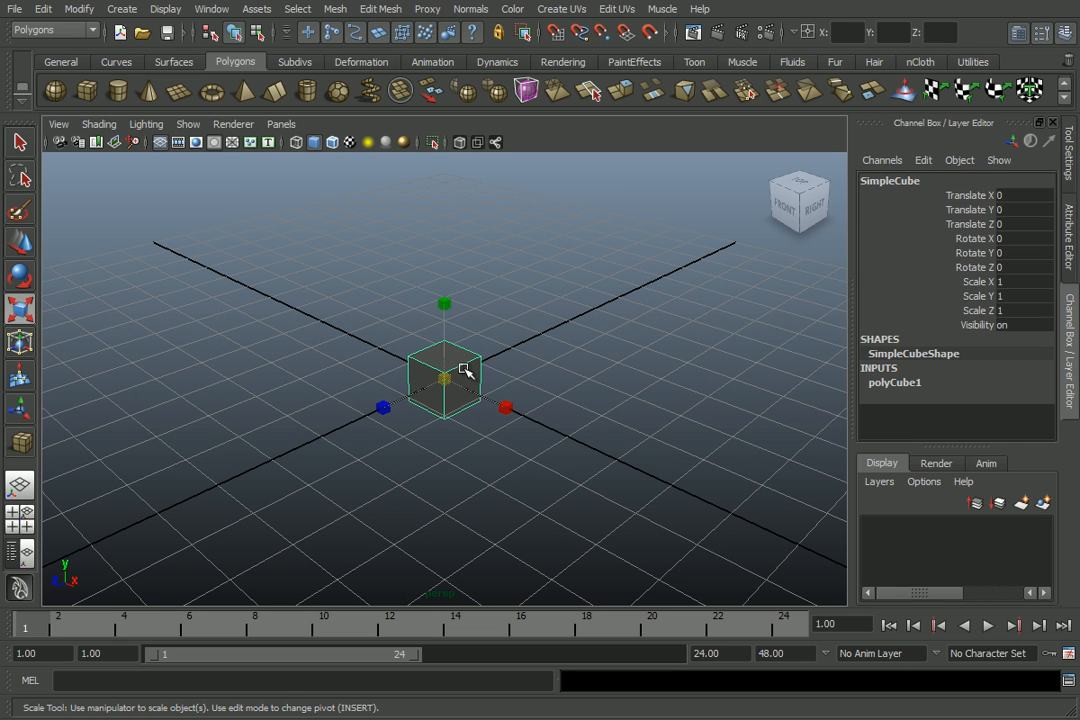
click(912, 181)
key(BackSpace)
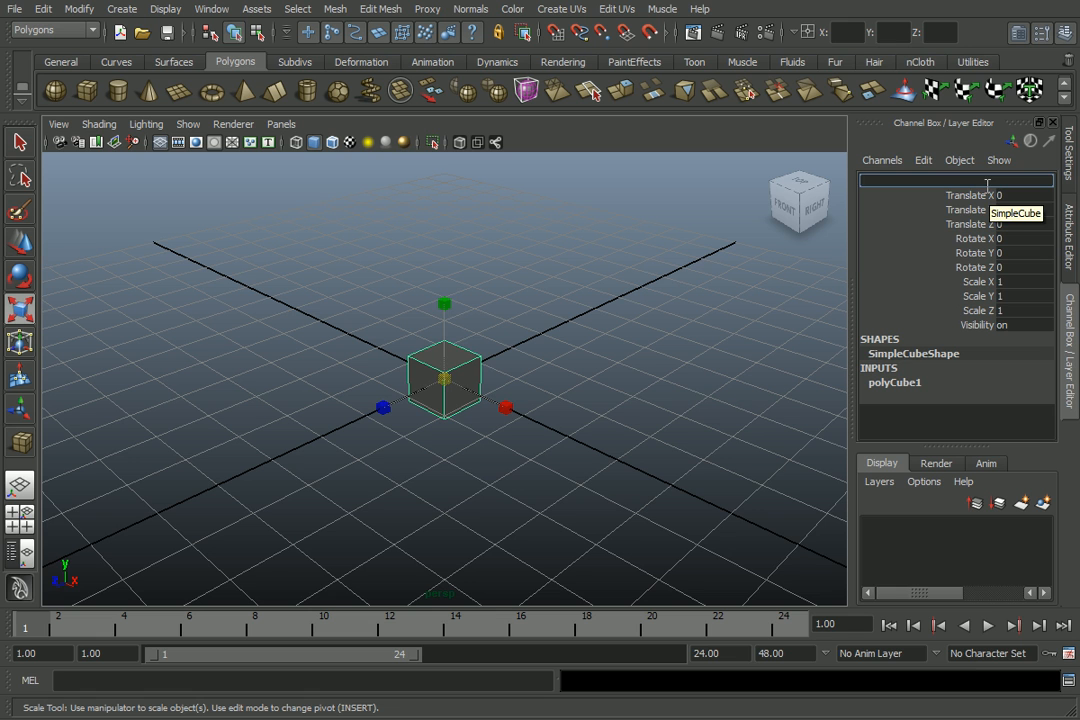
key(Return)
click(541, 273)
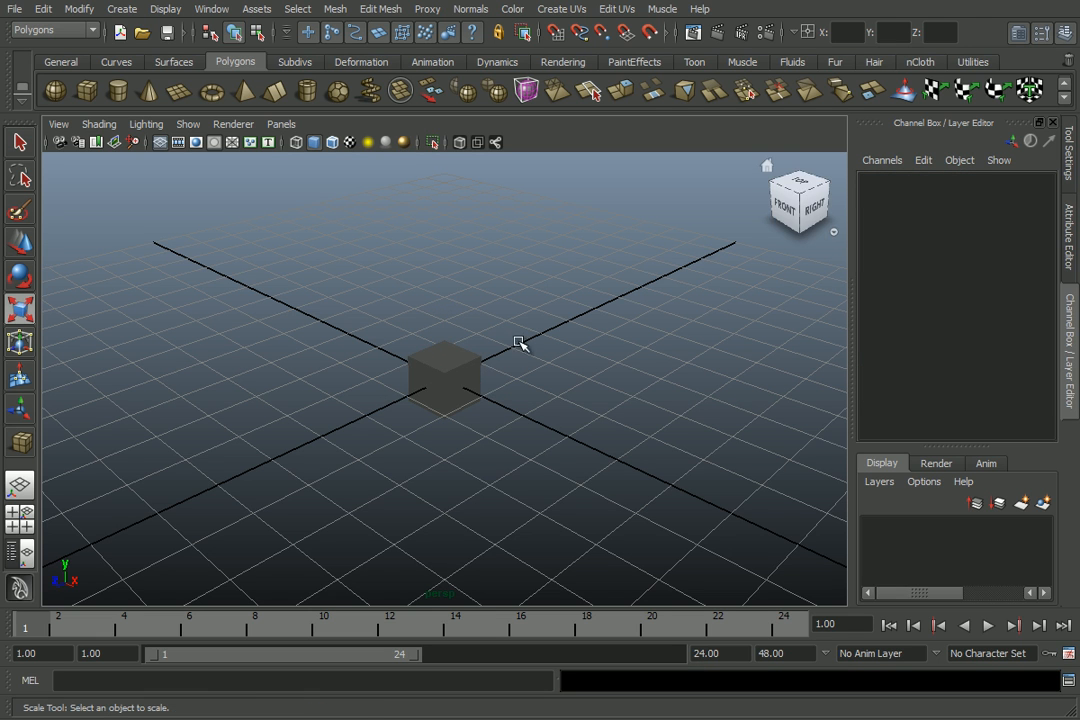
Select SimpleCube and show its transform attributes in the Attribute Editor.
click(424, 366)
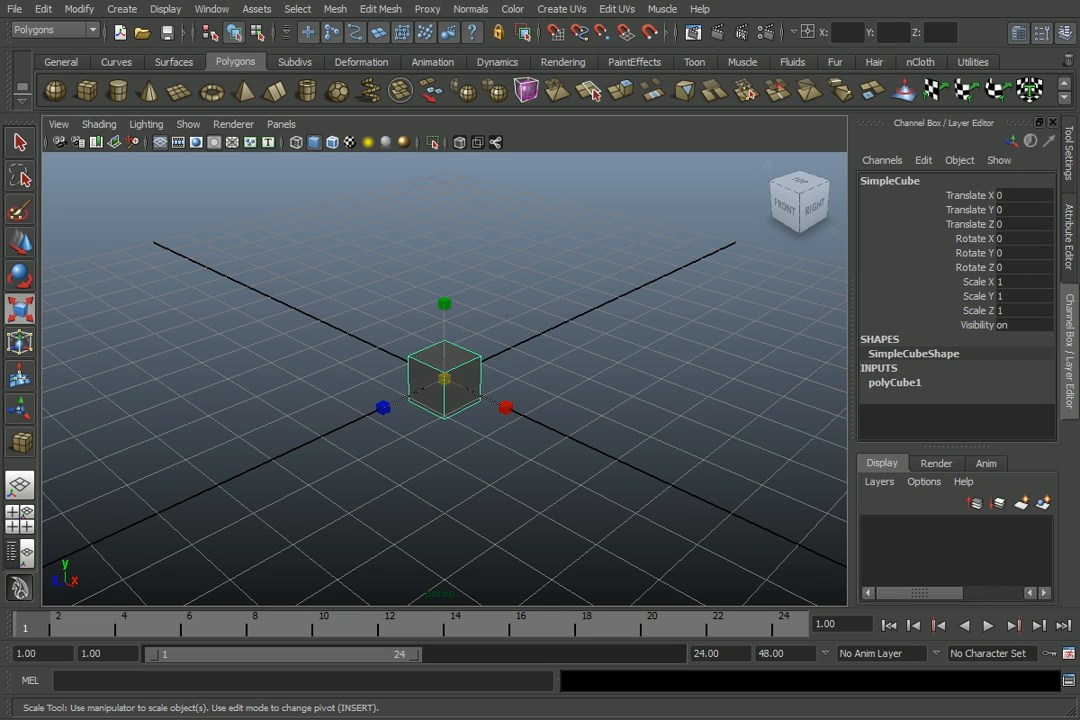
click(1070, 228)
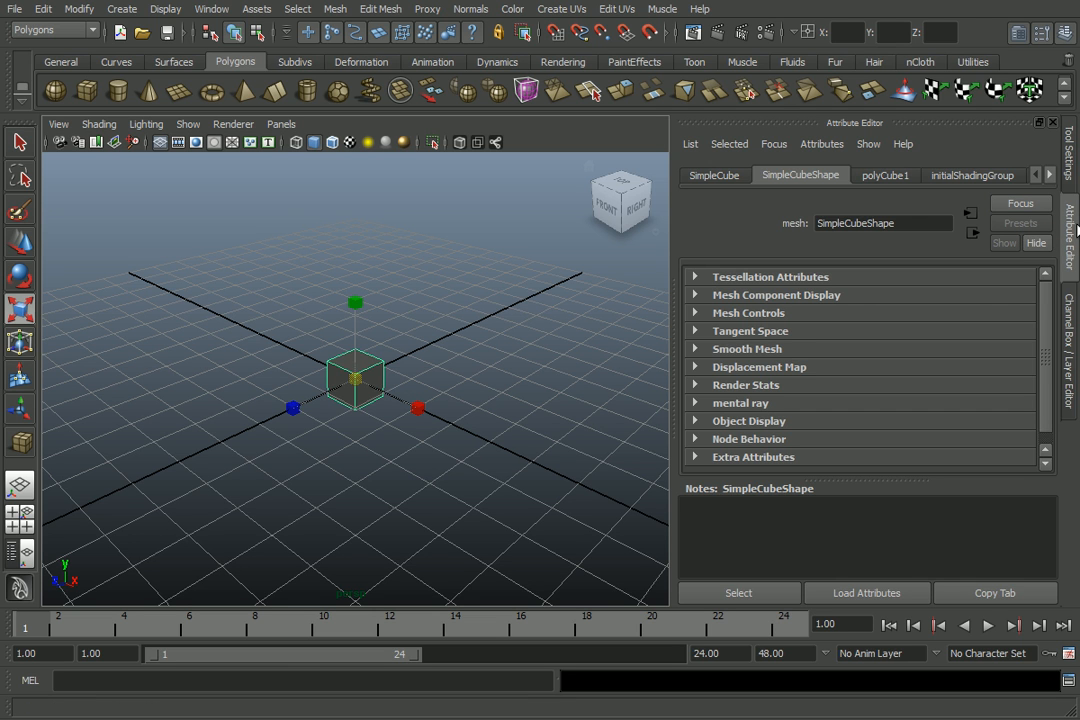
click(731, 180)
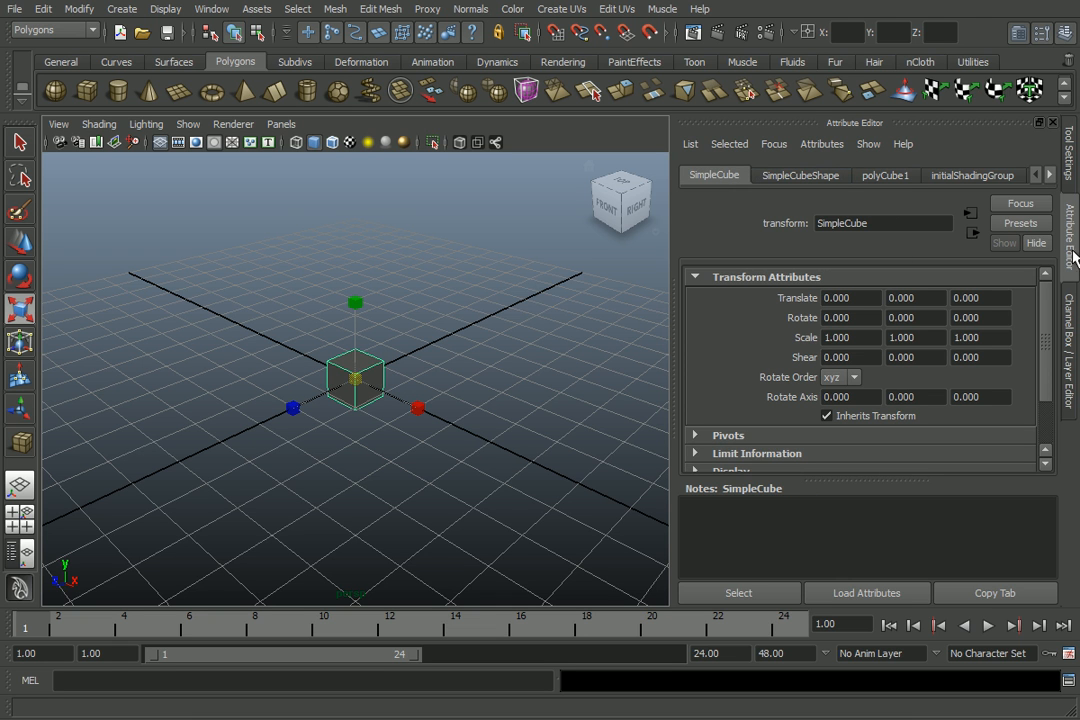
Compare SimpleCube's values in the Channel Box with its transform attributes in the Attribute Editor.
click(1069, 350)
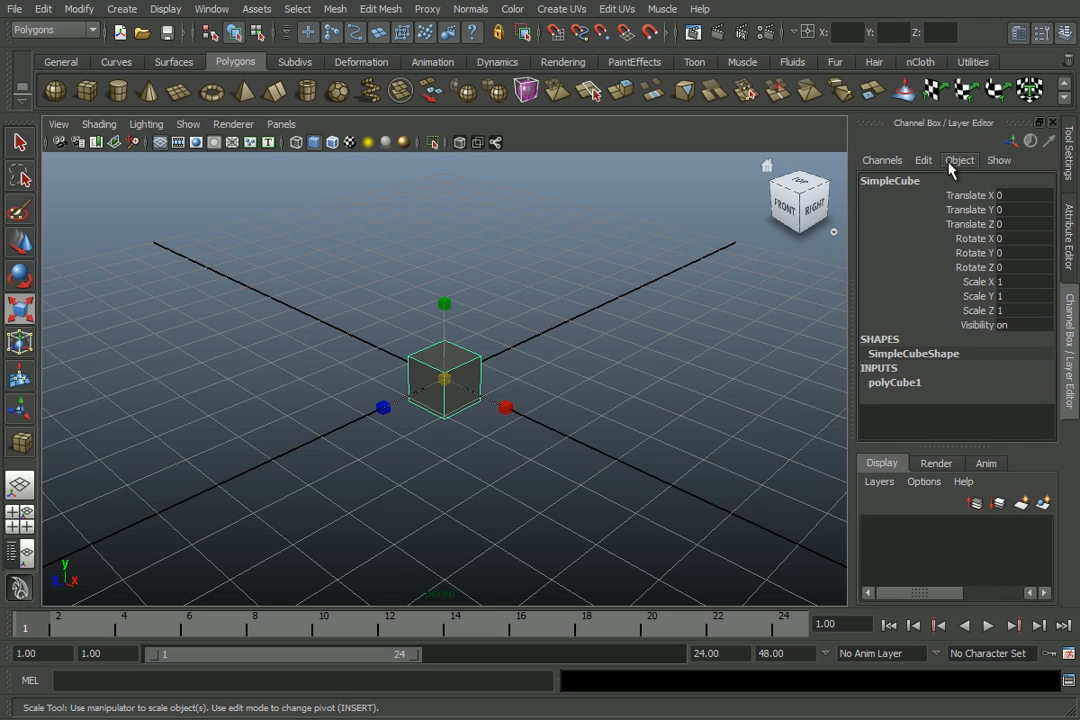
click(900, 162)
click(905, 162)
click(1068, 232)
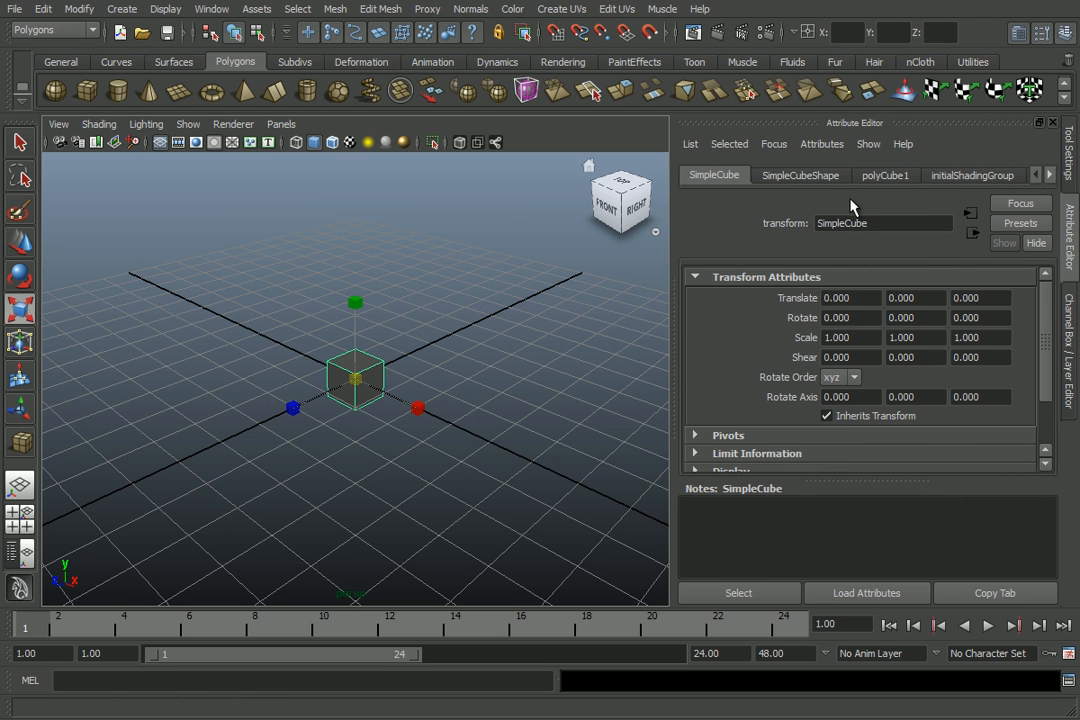
scroll(810, 300, down, 3)
scroll(807, 366, up, 3)
Examine the attributes of the cube's shape node, its lambert1 material and its initialShadingGroup.
click(803, 176)
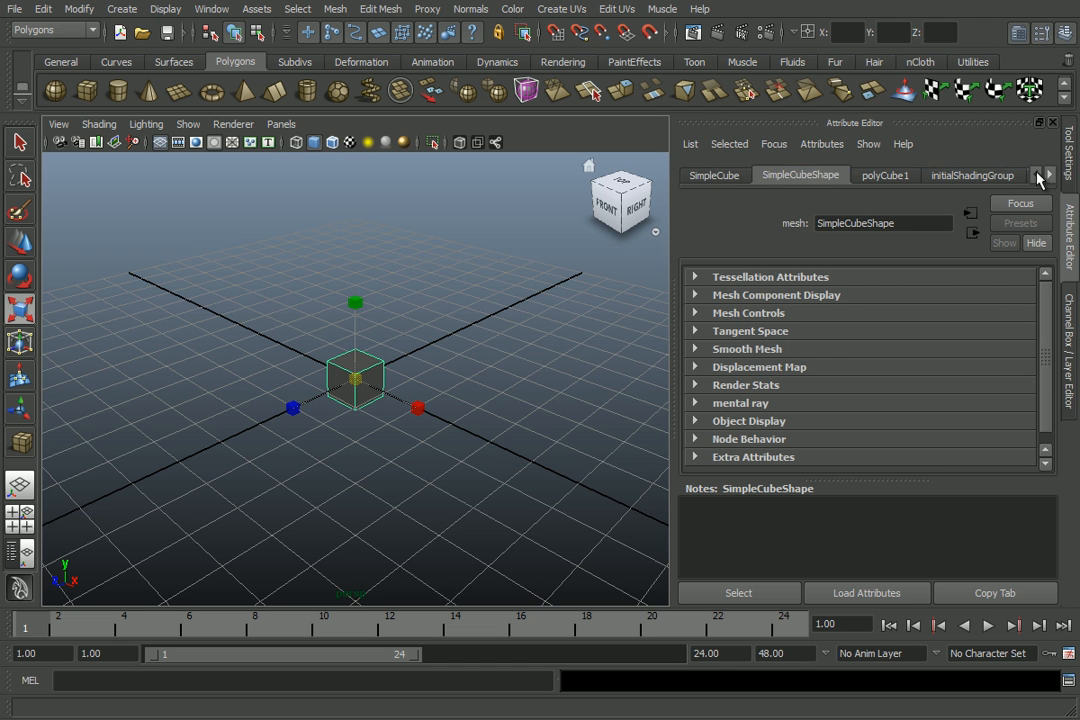
click(1049, 176)
click(993, 176)
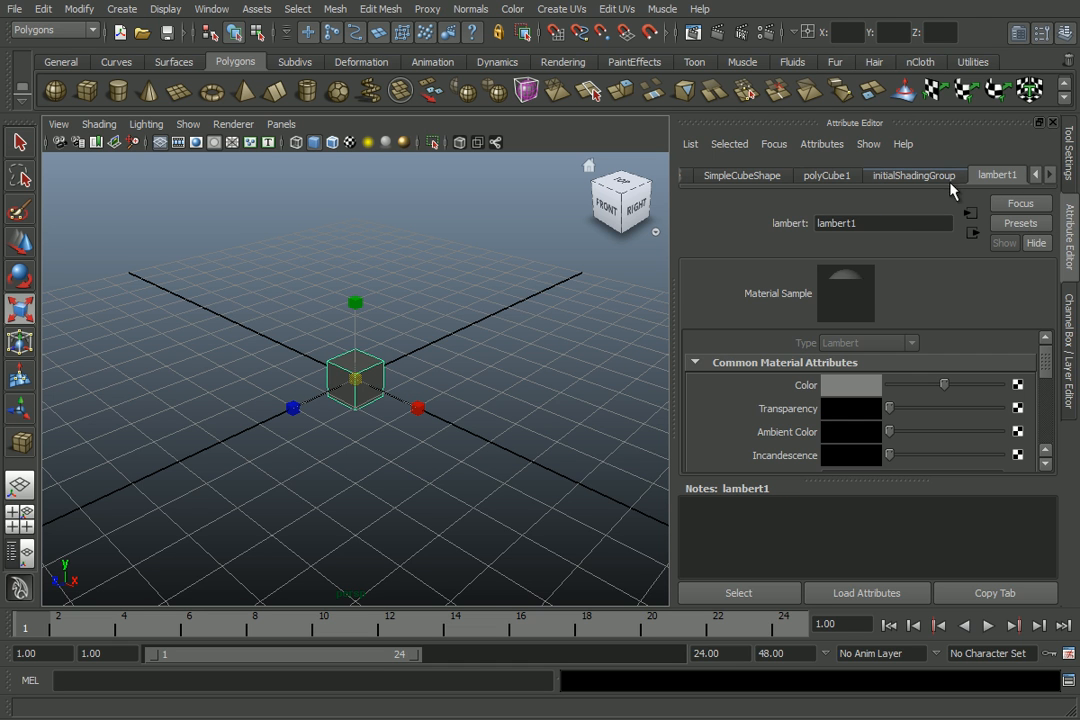
scroll(884, 298, down, 3)
scroll(884, 300, up, 3)
click(910, 176)
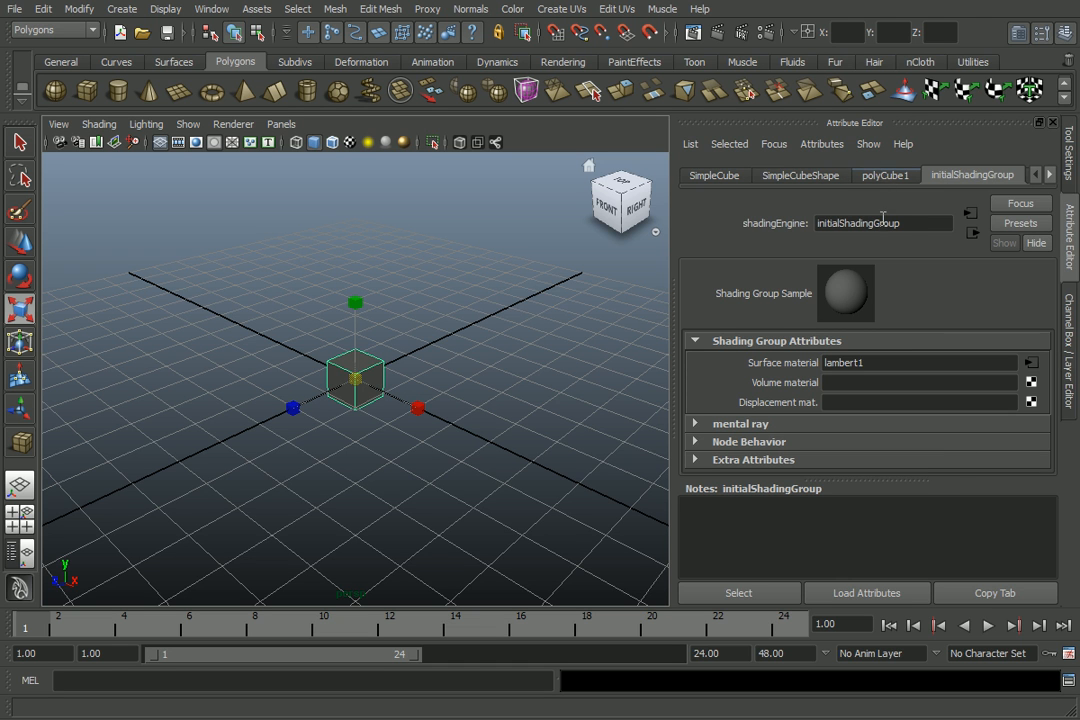
Review the cube's polyCube1 creation attributes and the attribute groups of SimpleCubeShape.
click(885, 175)
scroll(870, 280, down, 2)
scroll(822, 250, up, 2)
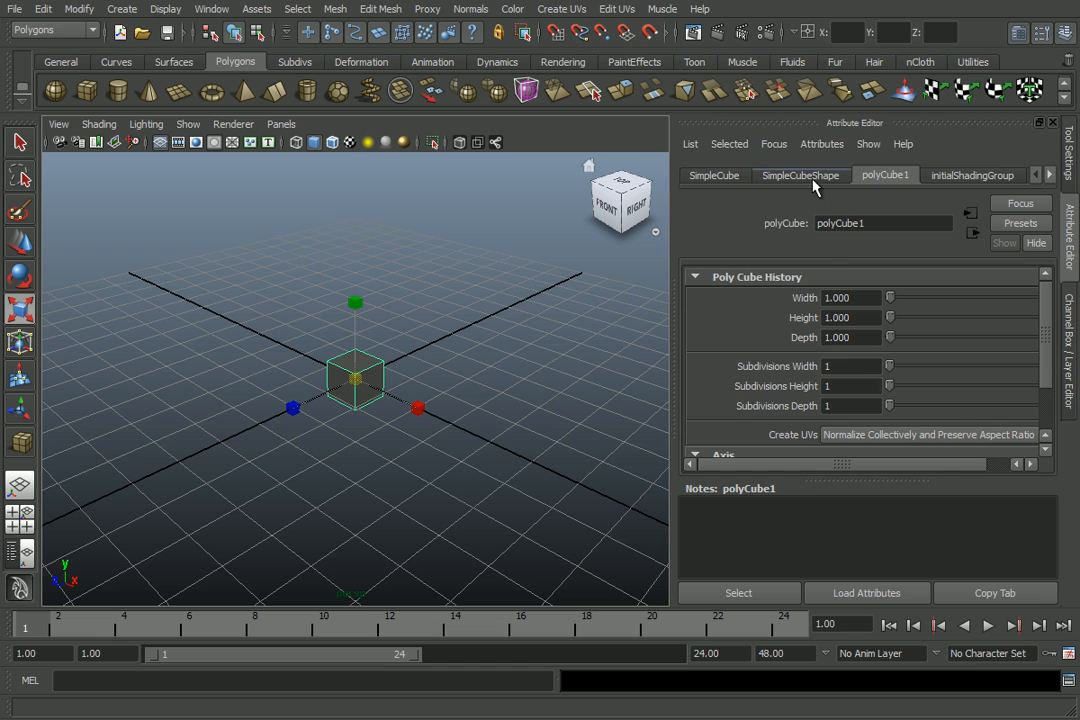
click(800, 176)
click(766, 278)
click(766, 278)
click(789, 314)
click(789, 314)
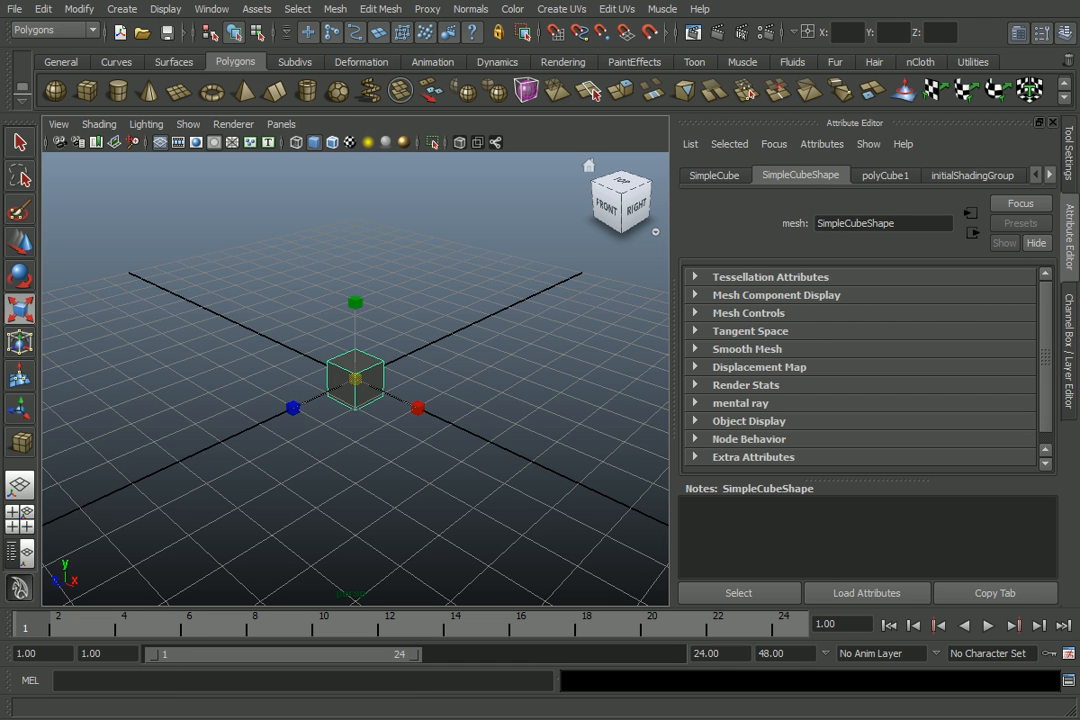
Examine the Scale tool's full settings and bring back the cube's transform channels.
click(1069, 350)
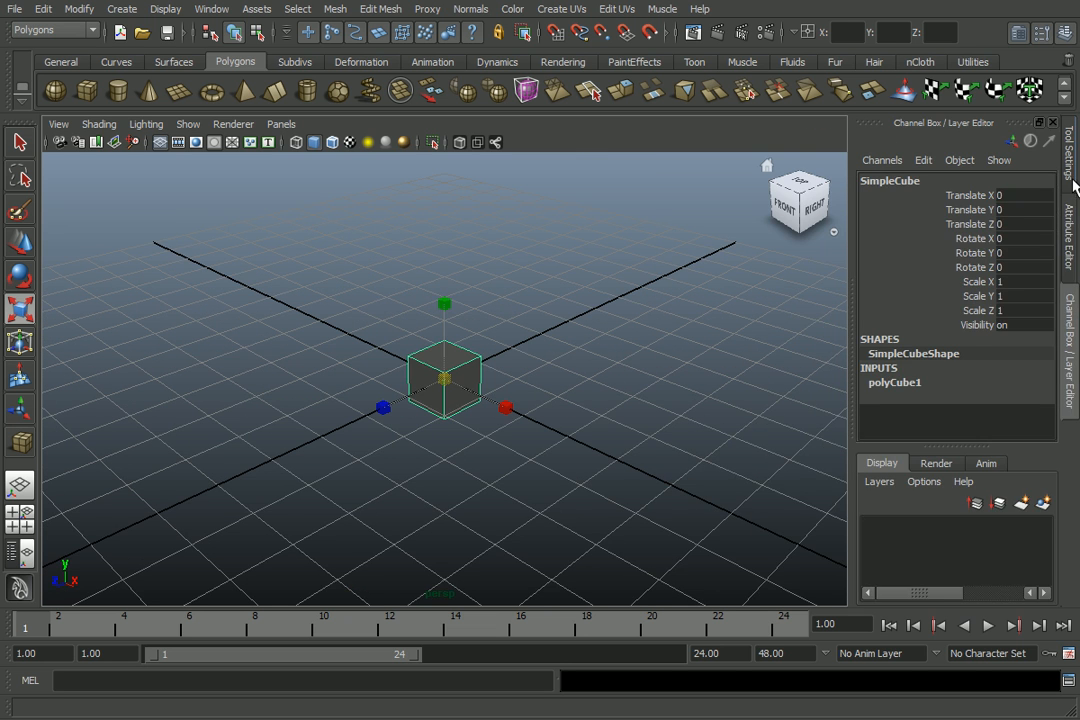
click(1072, 176)
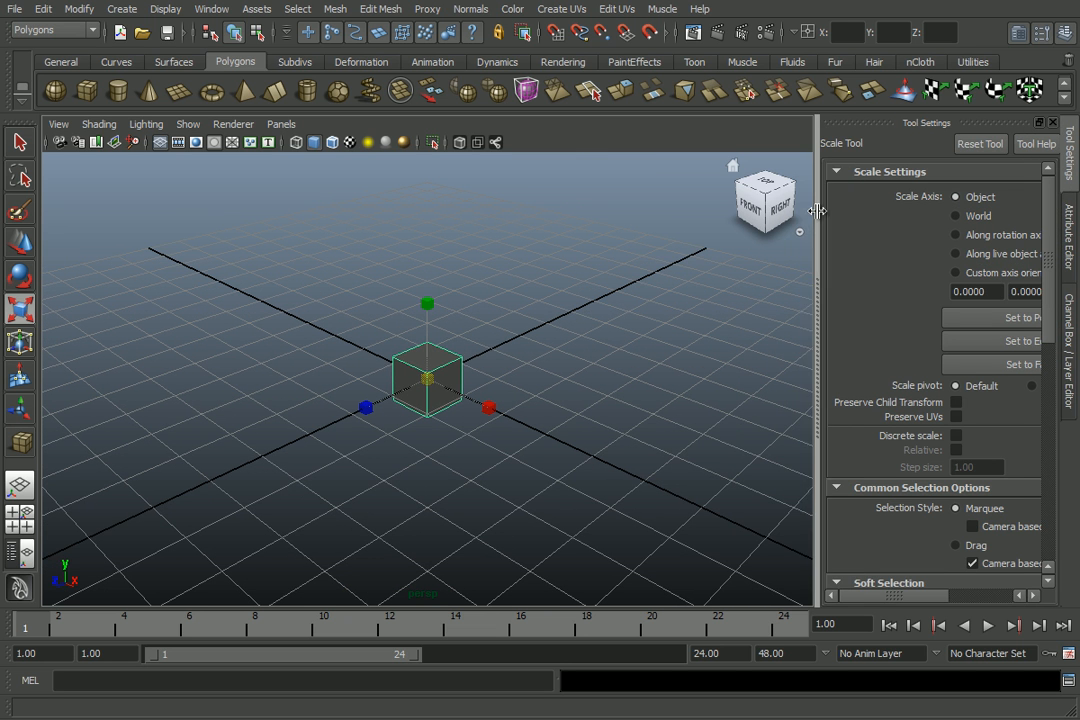
drag(817, 211, 755, 210)
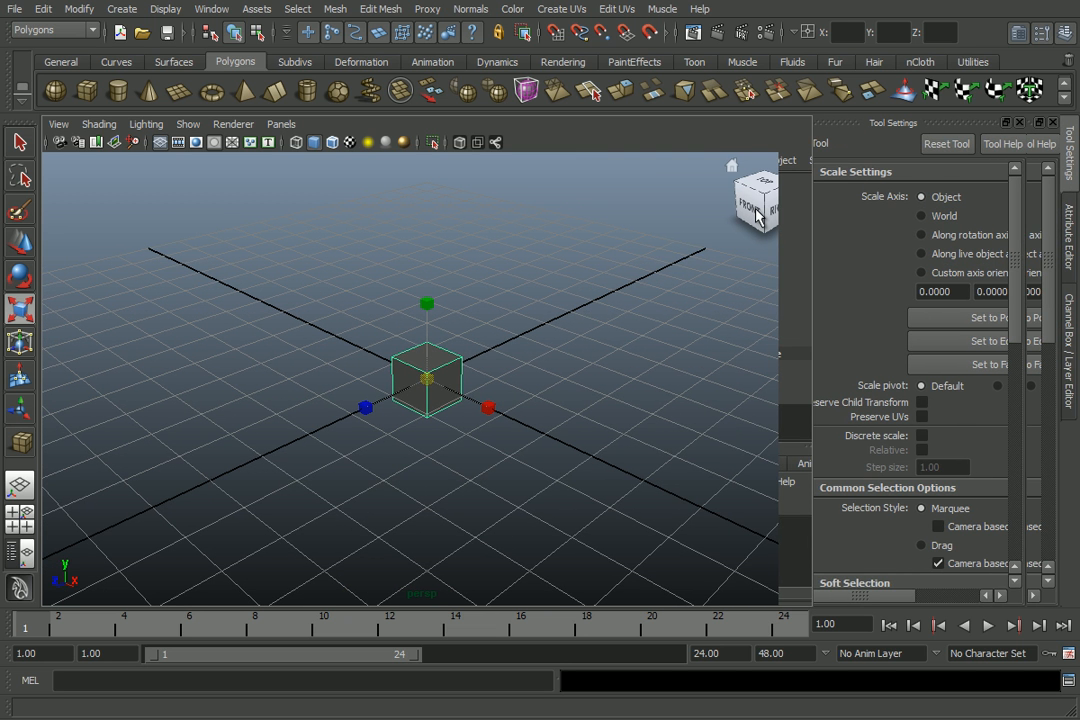
drag(757, 217, 676, 270)
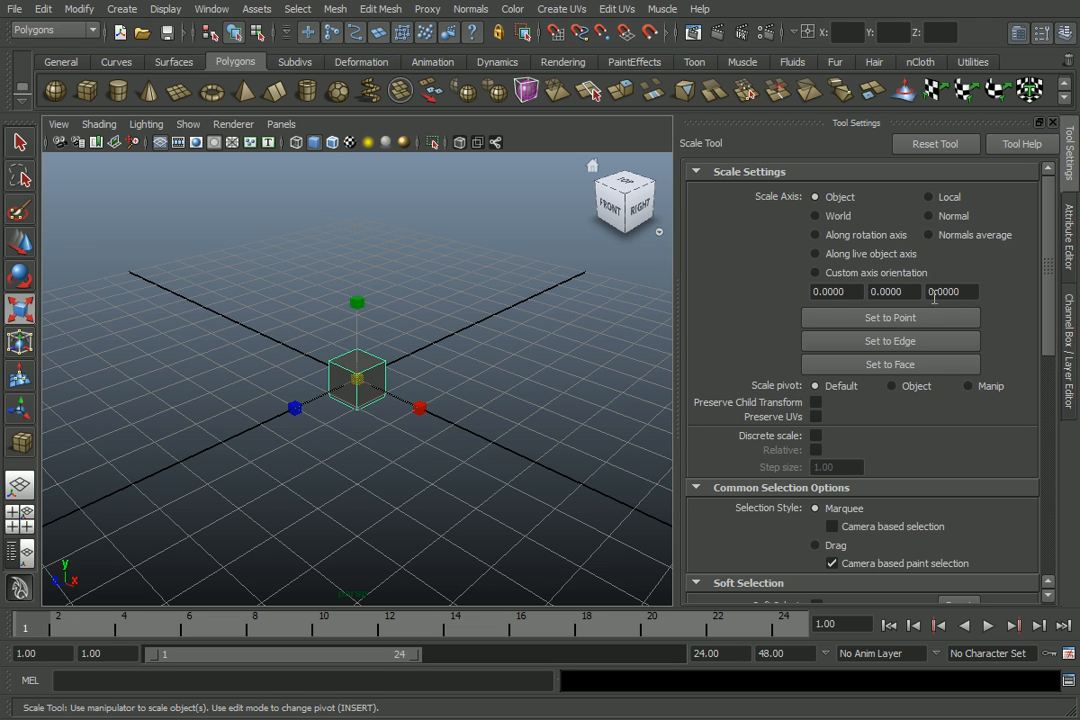
click(1066, 312)
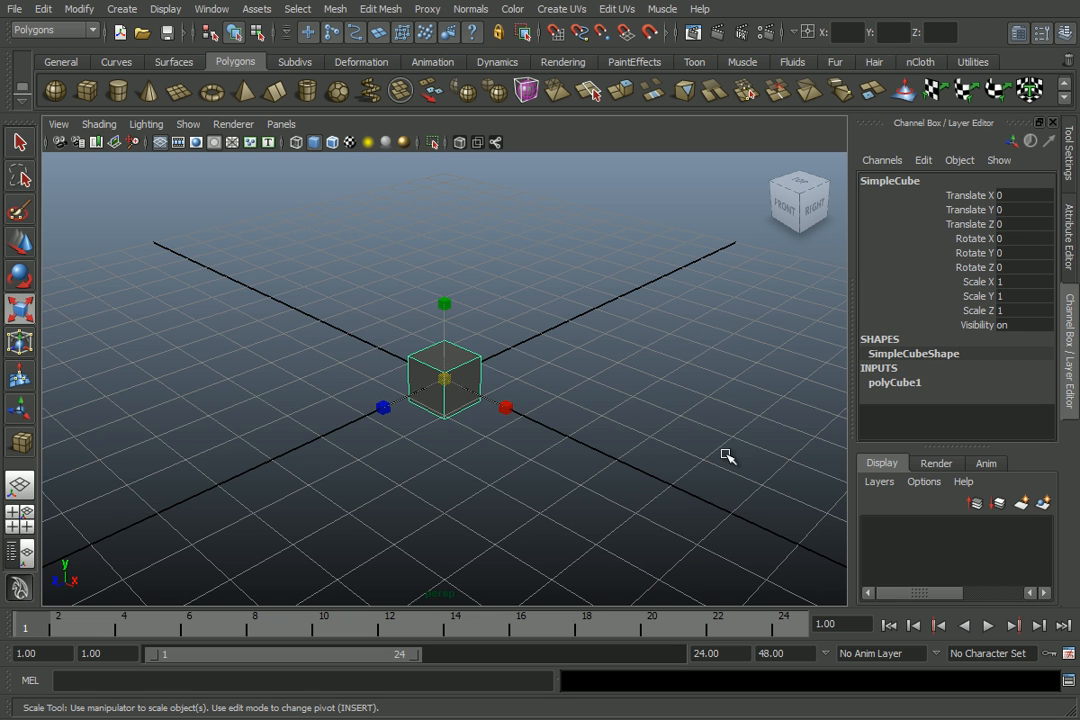
Try scaling the cube uniformly to about 3.87 and undo the scaling.
key(ctrl+z)
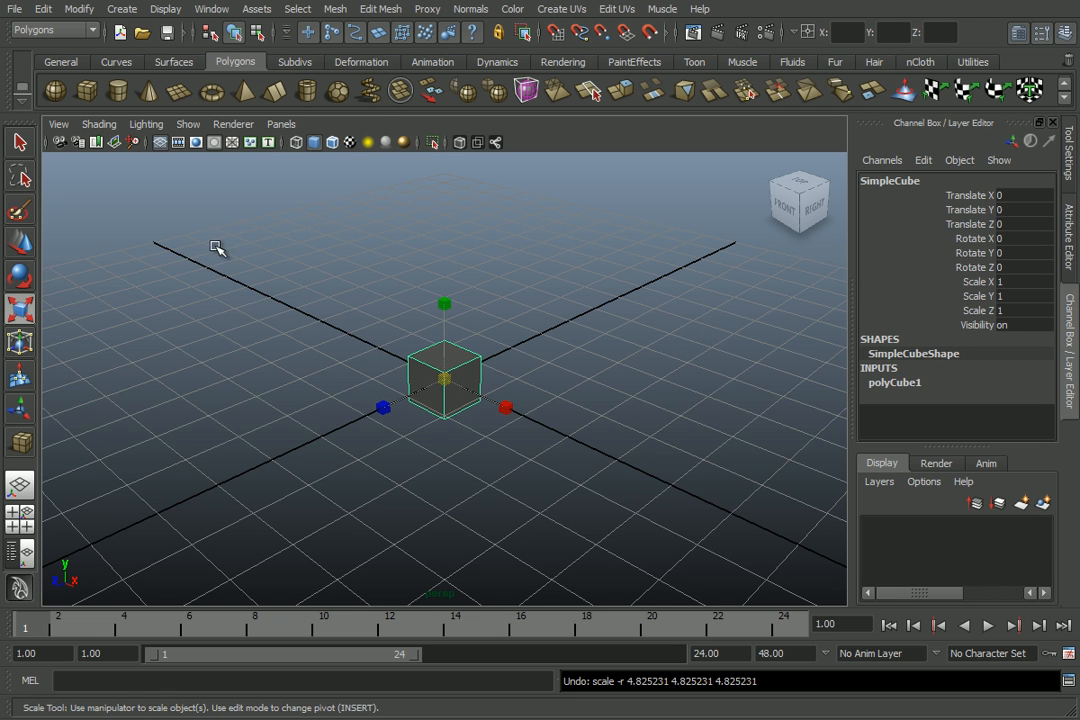
drag(444, 378, 571, 374)
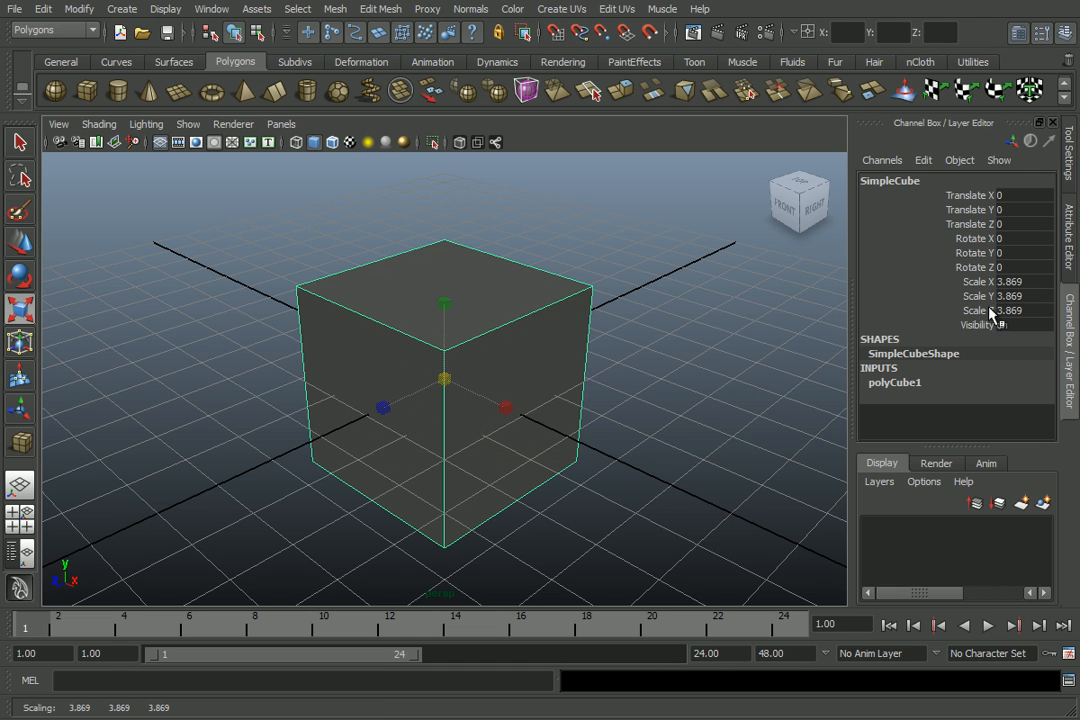
key(ctrl+z)
Set the subdivisions of polyCube1 to 2 in width, 4 in height and 3 in depth.
click(900, 385)
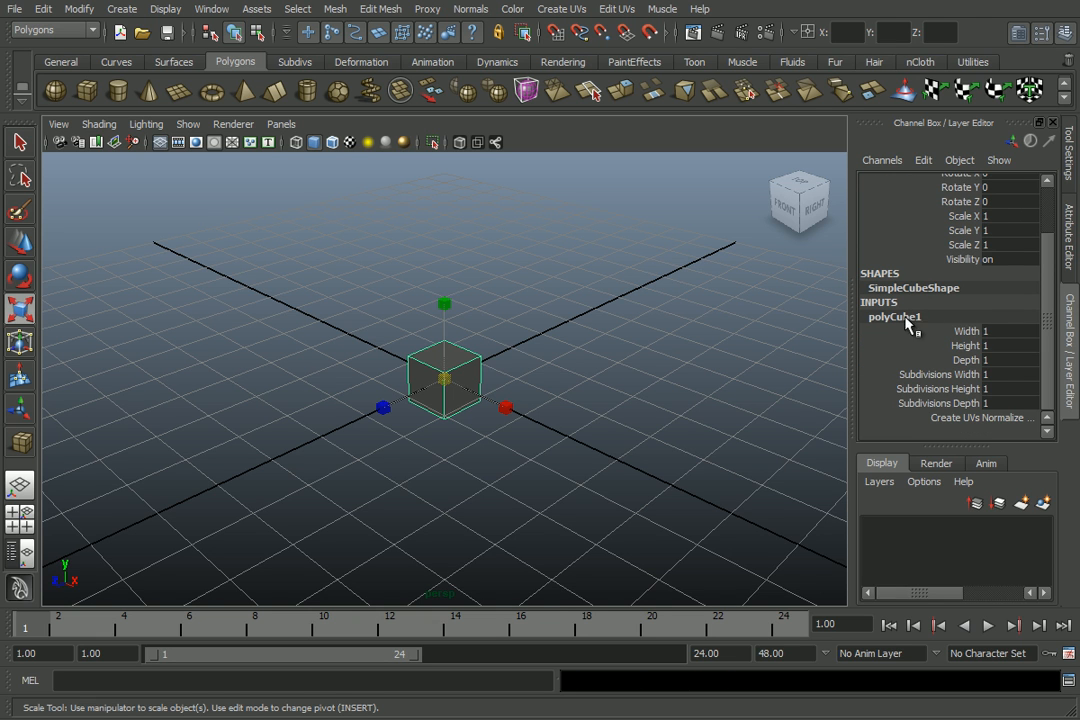
click(966, 331)
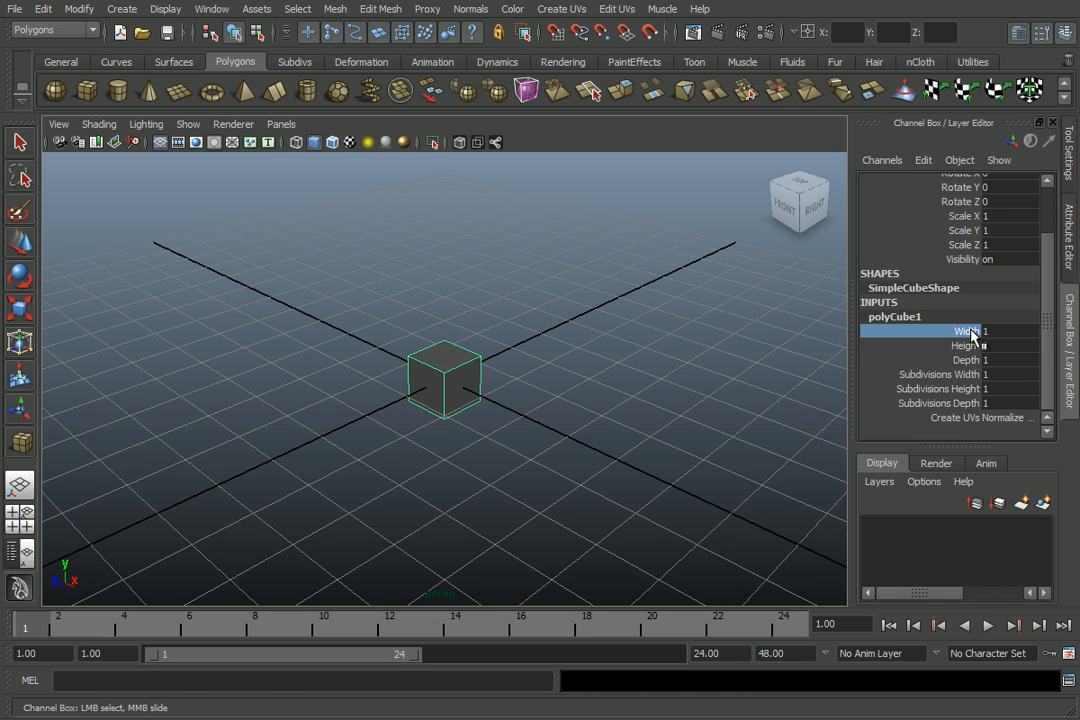
click(962, 345)
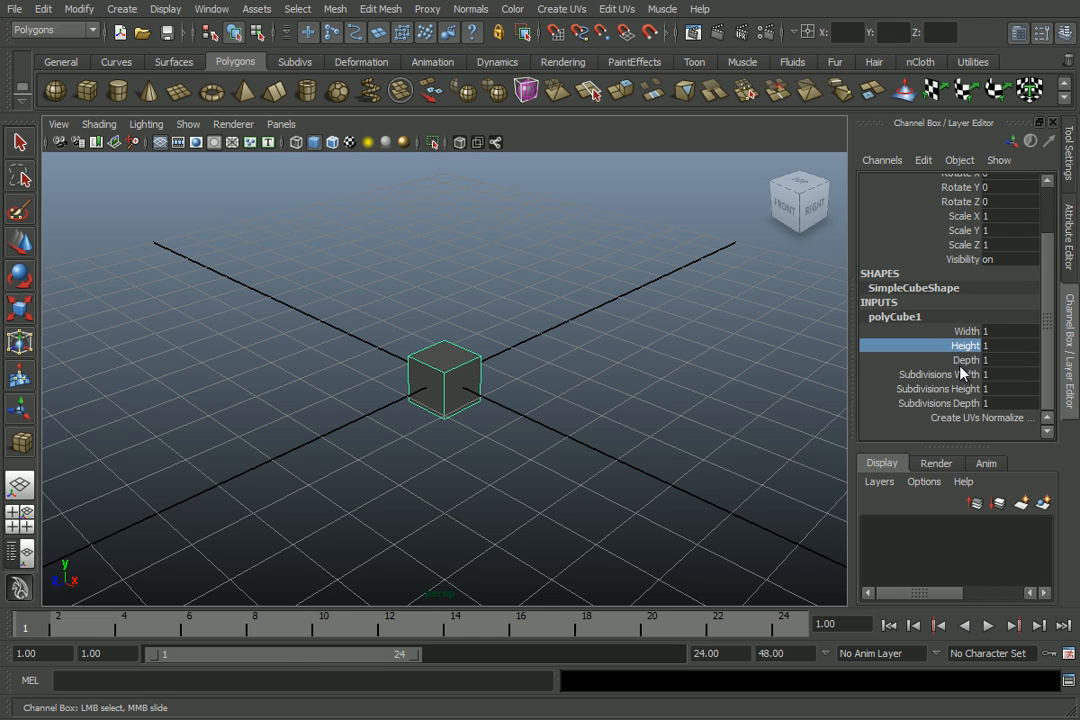
click(955, 360)
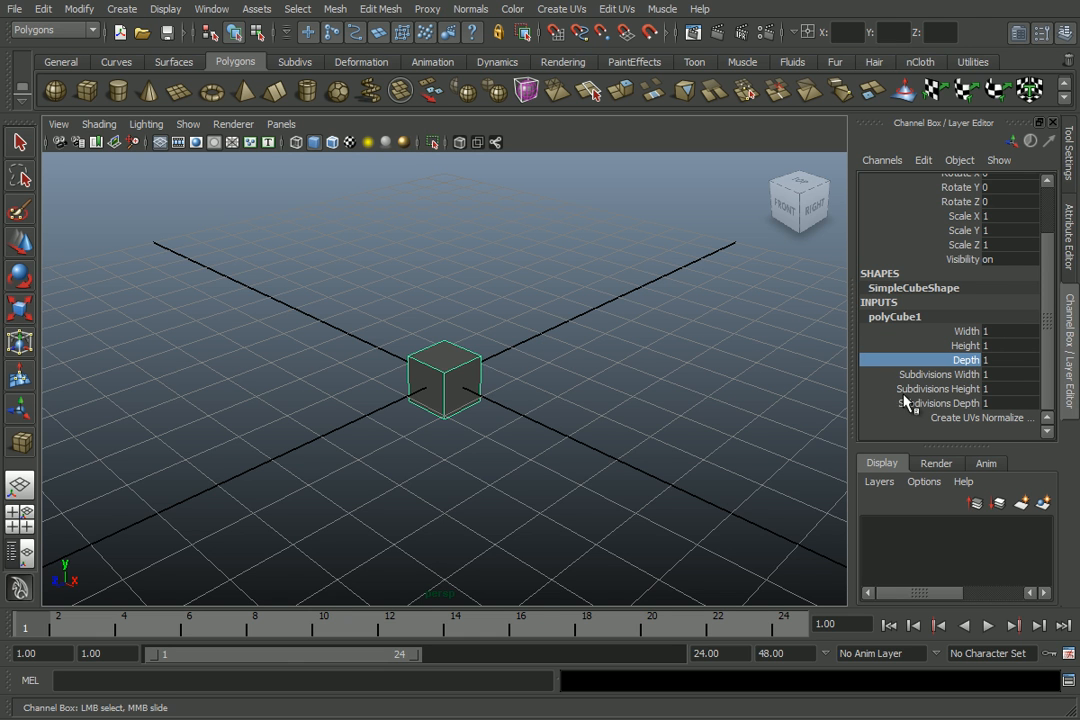
click(940, 374)
scroll(482, 402, up, 2)
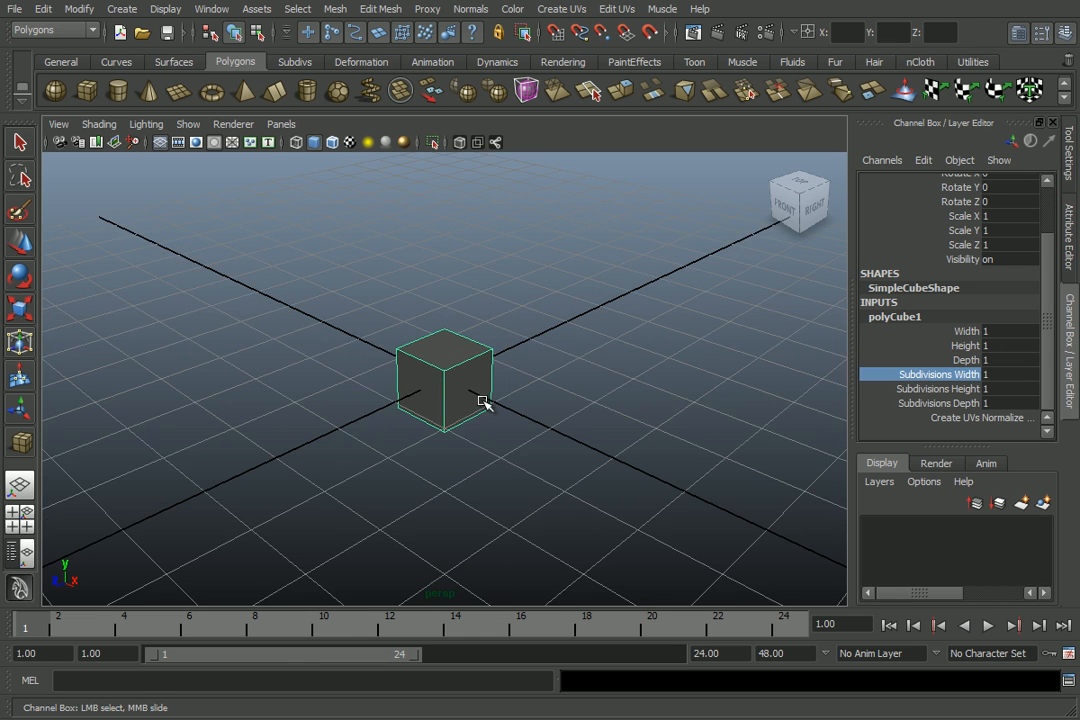
middle_drag(604, 376, 614, 330)
click(957, 390)
middle_drag(655, 363, 680, 359)
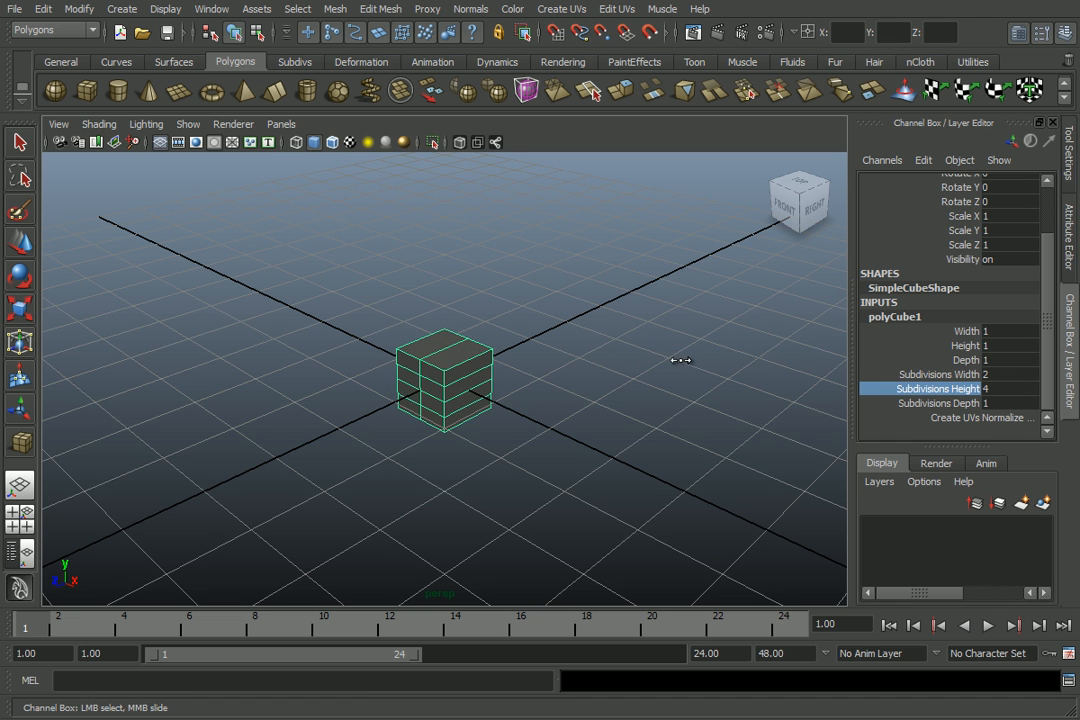
click(923, 403)
middle_drag(625, 392, 548, 386)
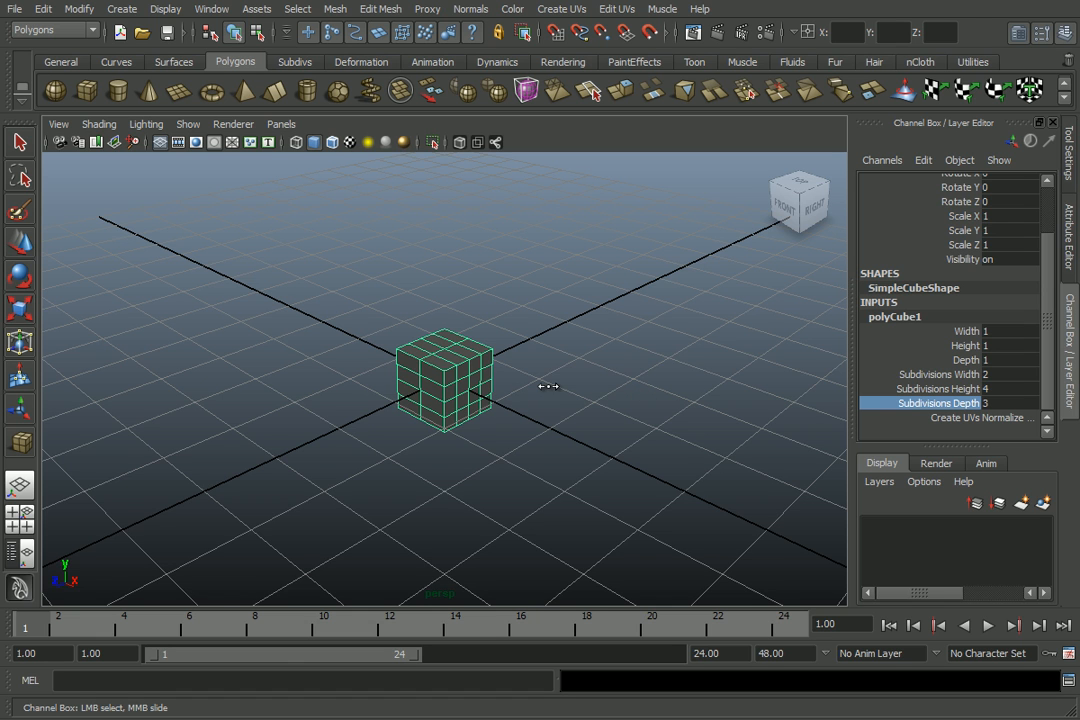
Set the cube's width, height and depth subdivisions to 1 together and reselect the cube.
drag(995, 375, 1040, 403)
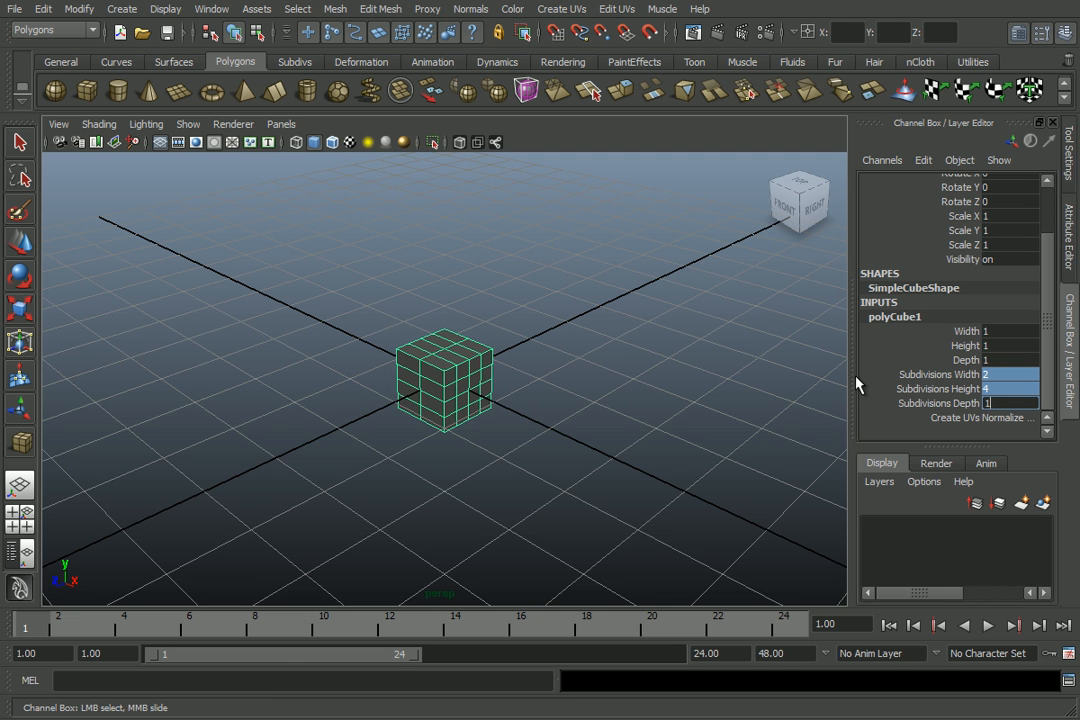
text(1)
key(Return)
click(695, 362)
click(465, 350)
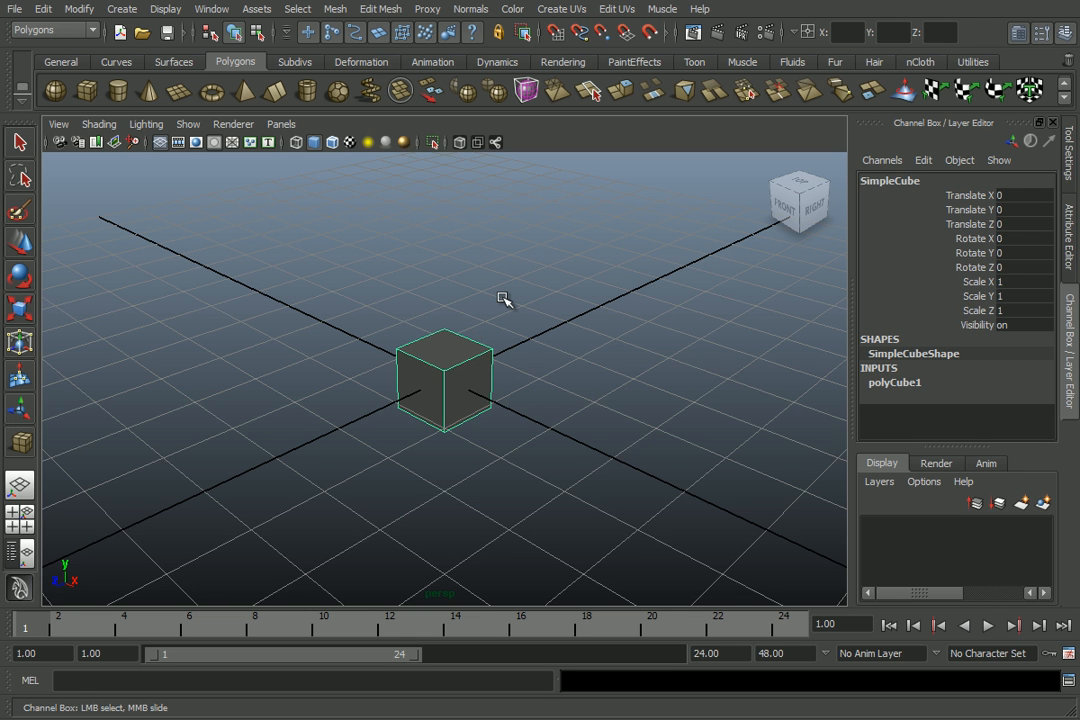
Scale the cube uniformly to about 11.79 on all three axes.
scroll(502, 292, down, 5)
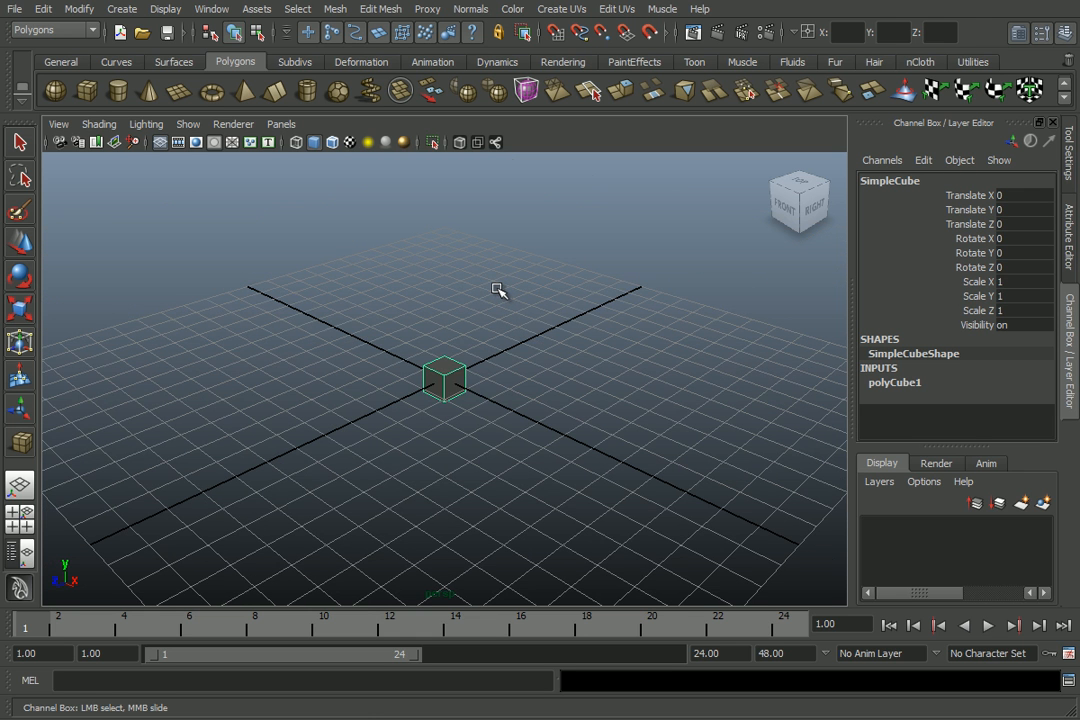
key(r)
middle_drag(500, 372, 723, 366)
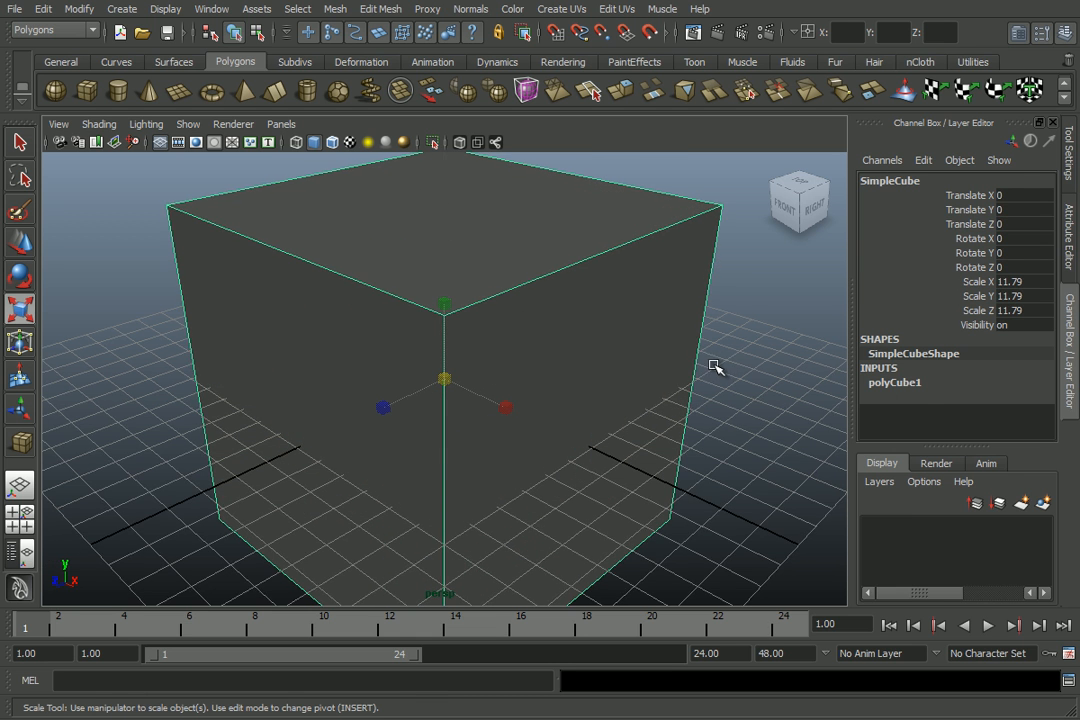
Raise the cube's width, height and depth subdivisions together to 17.
scroll(715, 362, down, 5)
click(897, 384)
drag(924, 376, 925, 403)
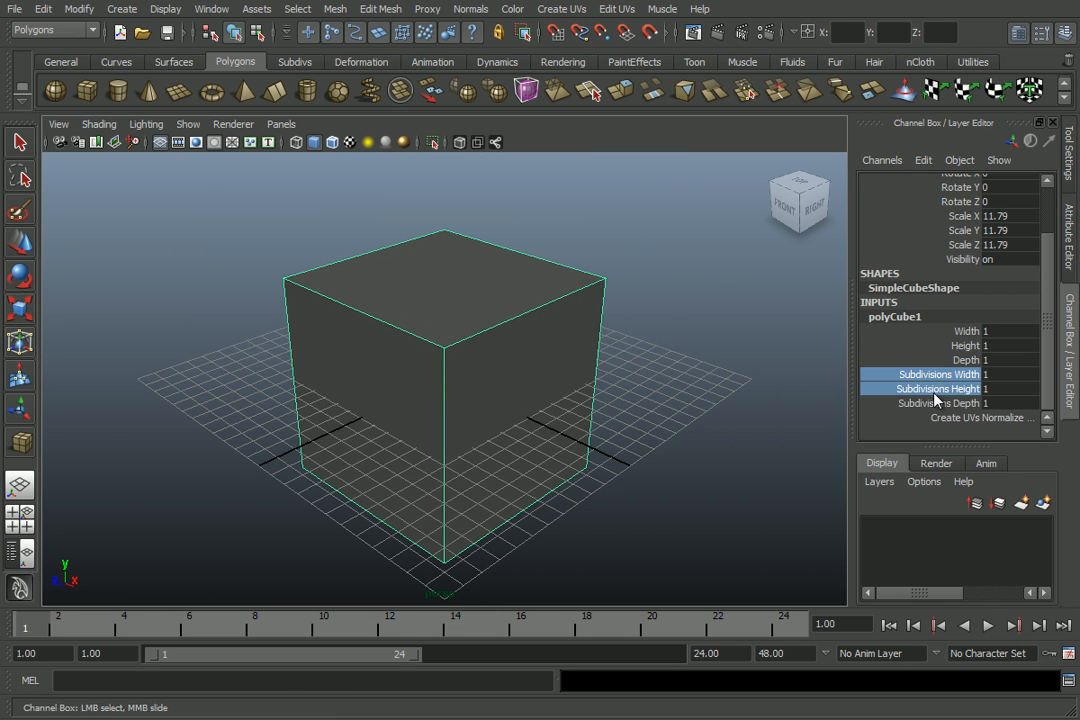
middle_drag(448, 374, 581, 374)
scroll(440, 355, up, 3)
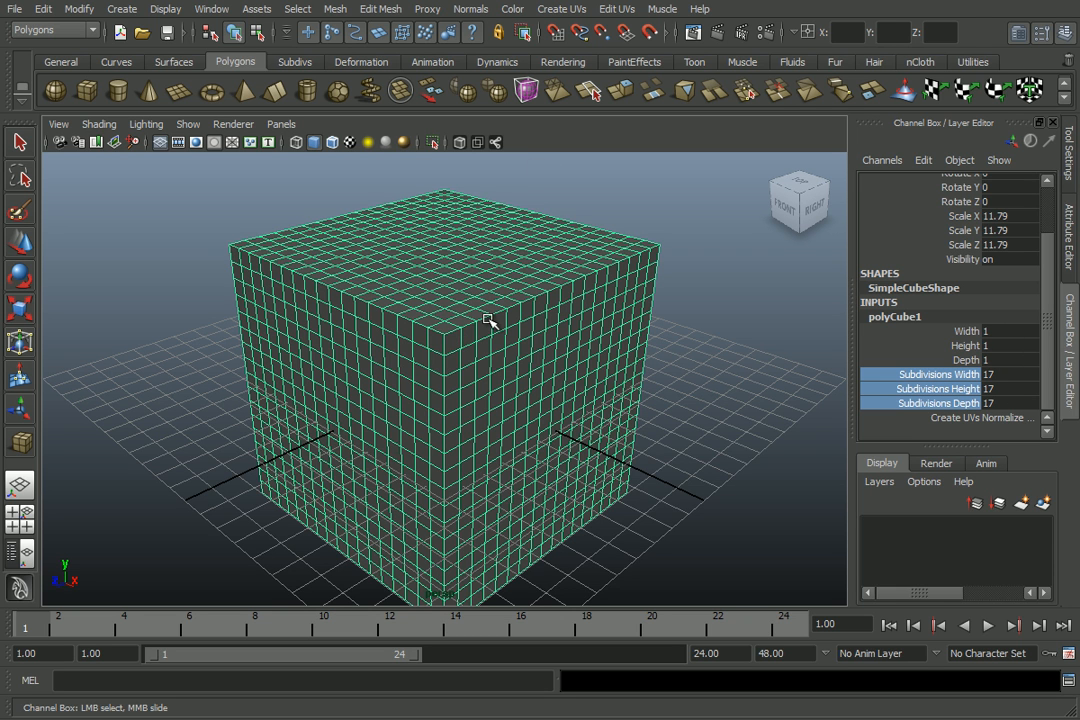
Delete the densely subdivided cube and create a new default polygon cube at the origin.
key(Delete)
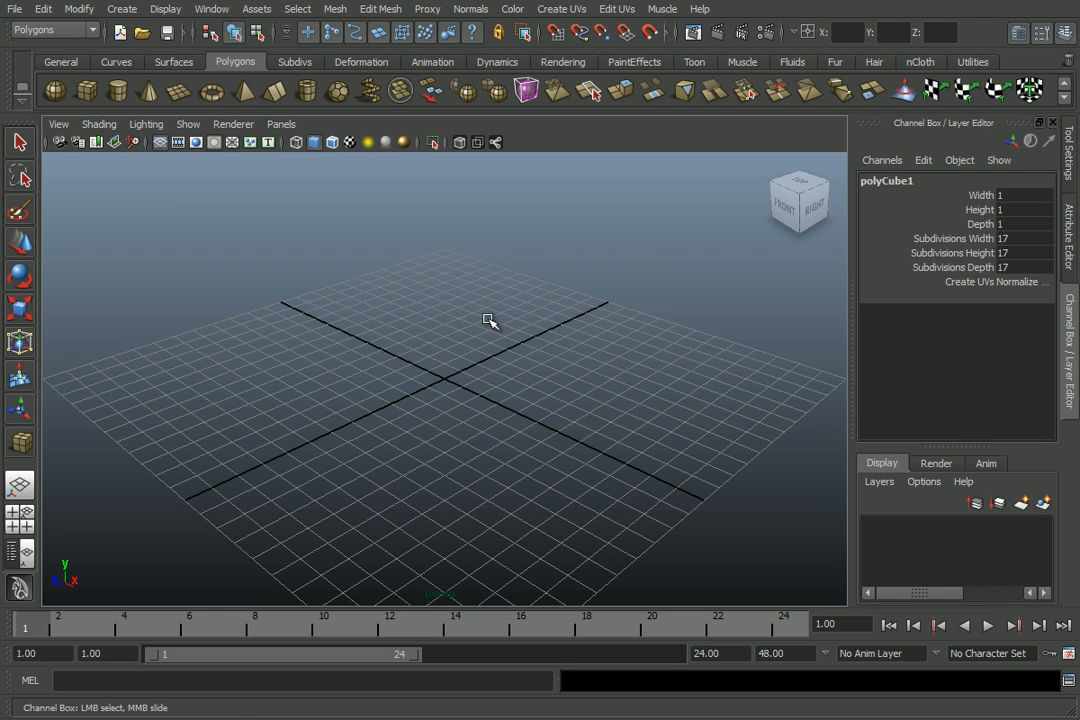
click(86, 90)
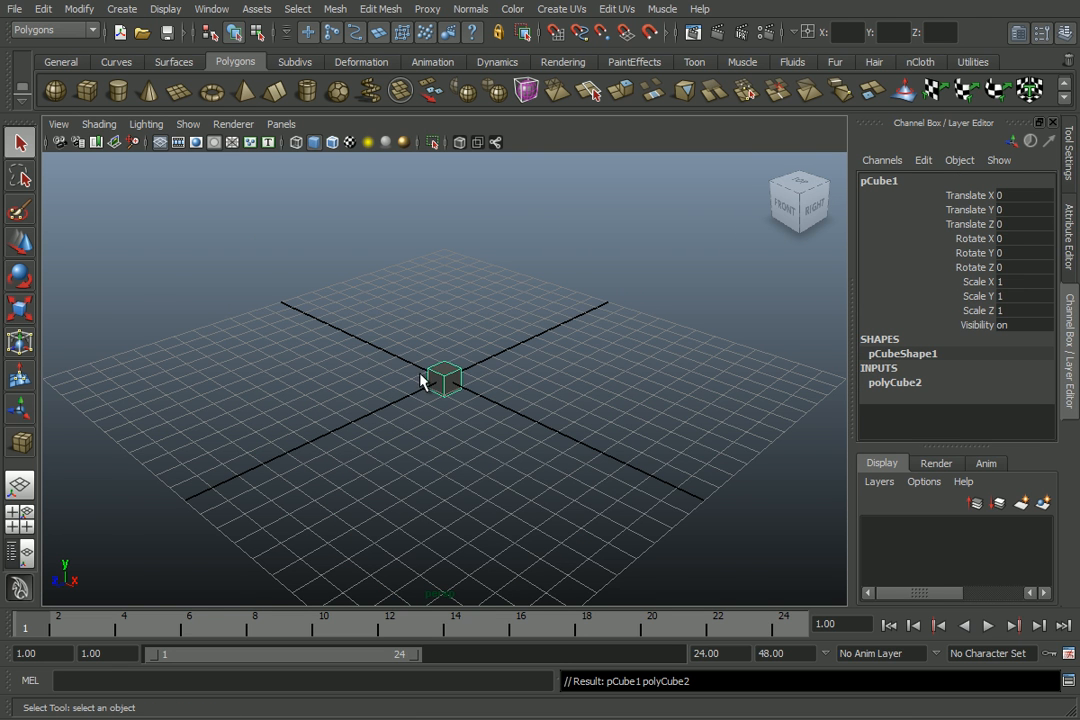
key(f)
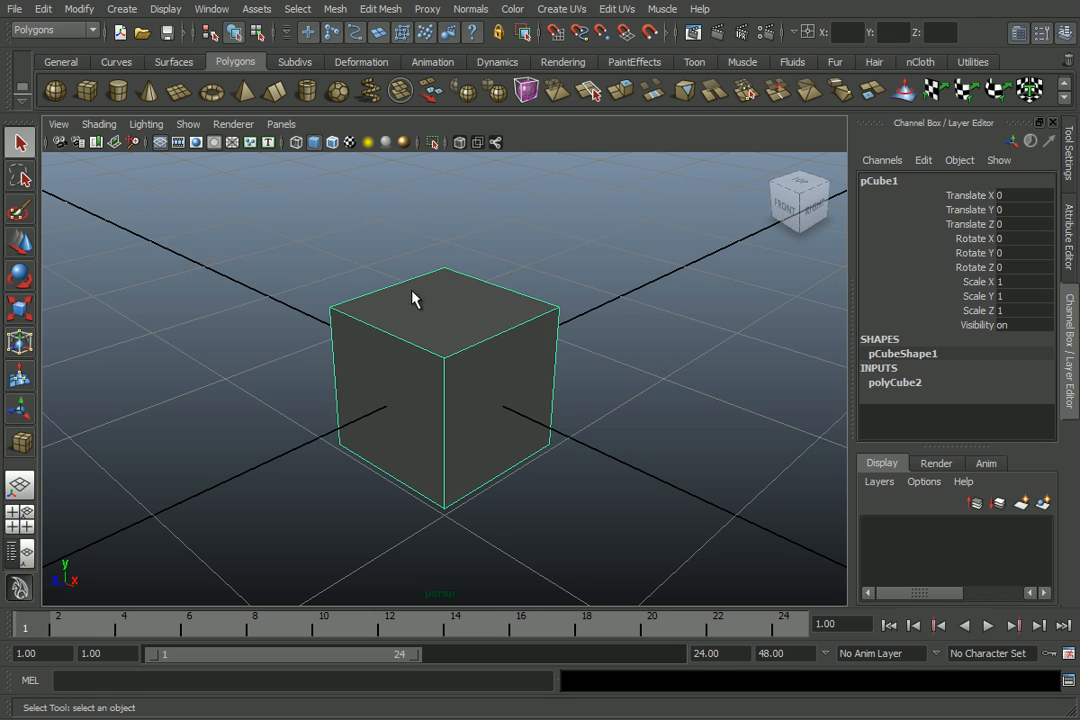
Select the new cube's top face in face mode and move it upward to make a taller box.
right_drag(443, 331, 443, 368)
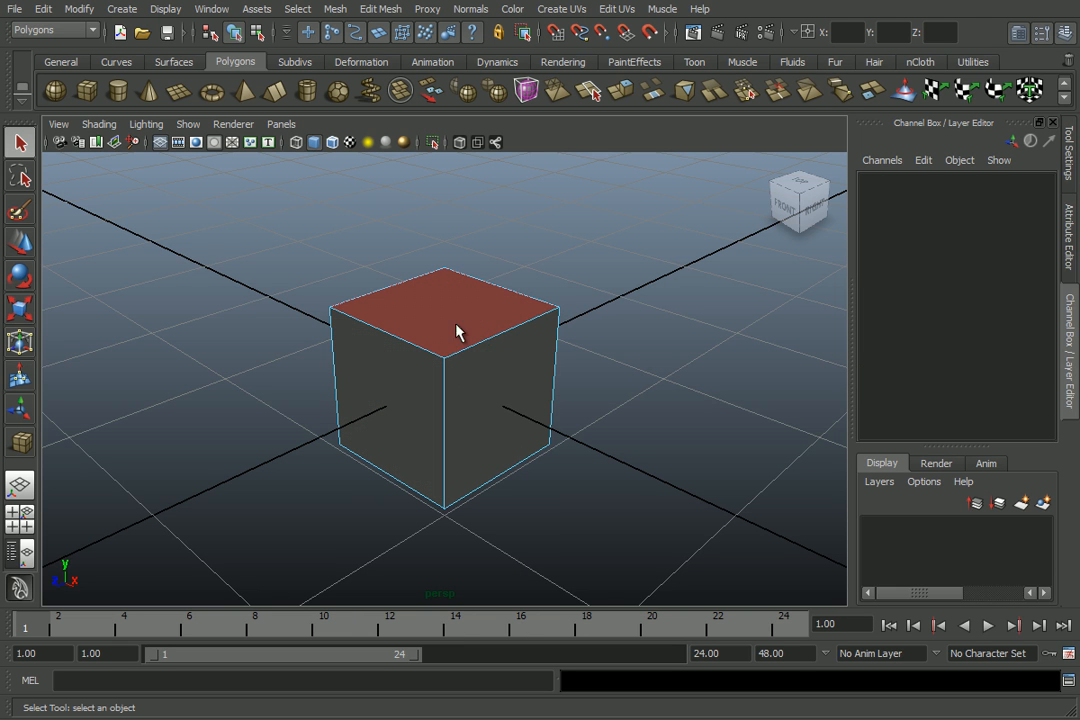
alt+drag(418, 407, 591, 386)
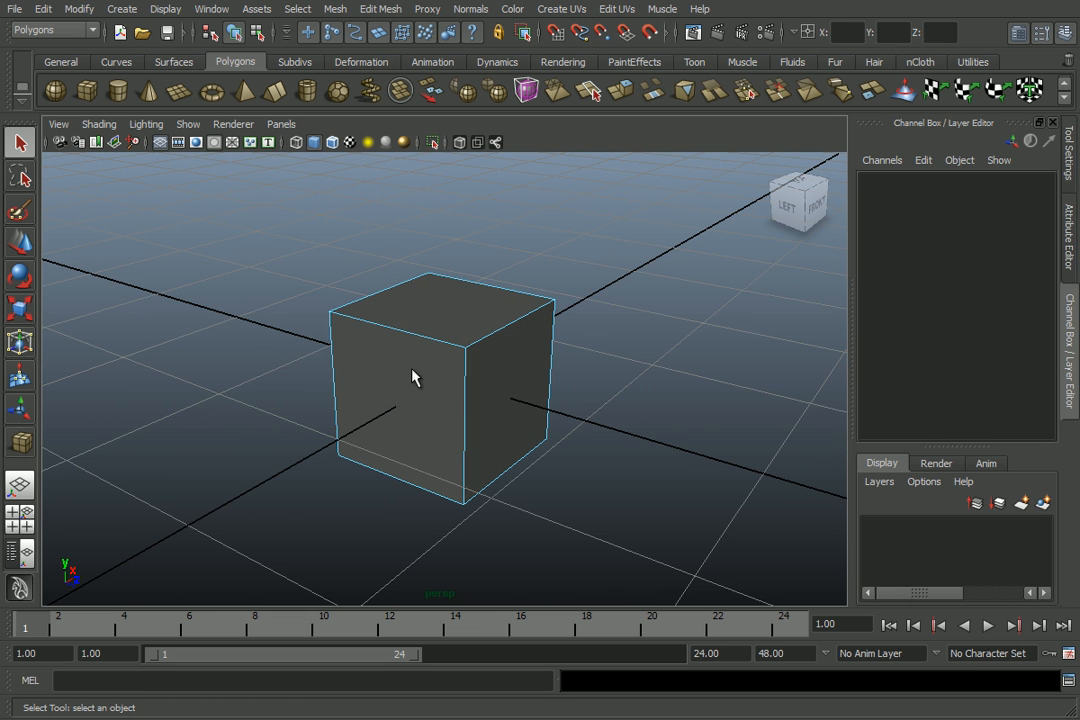
mouse_move(435, 318)
right_down()
mouse_move(480, 298)
mouse_move(410, 312)
mouse_move(430, 310)
right_up()
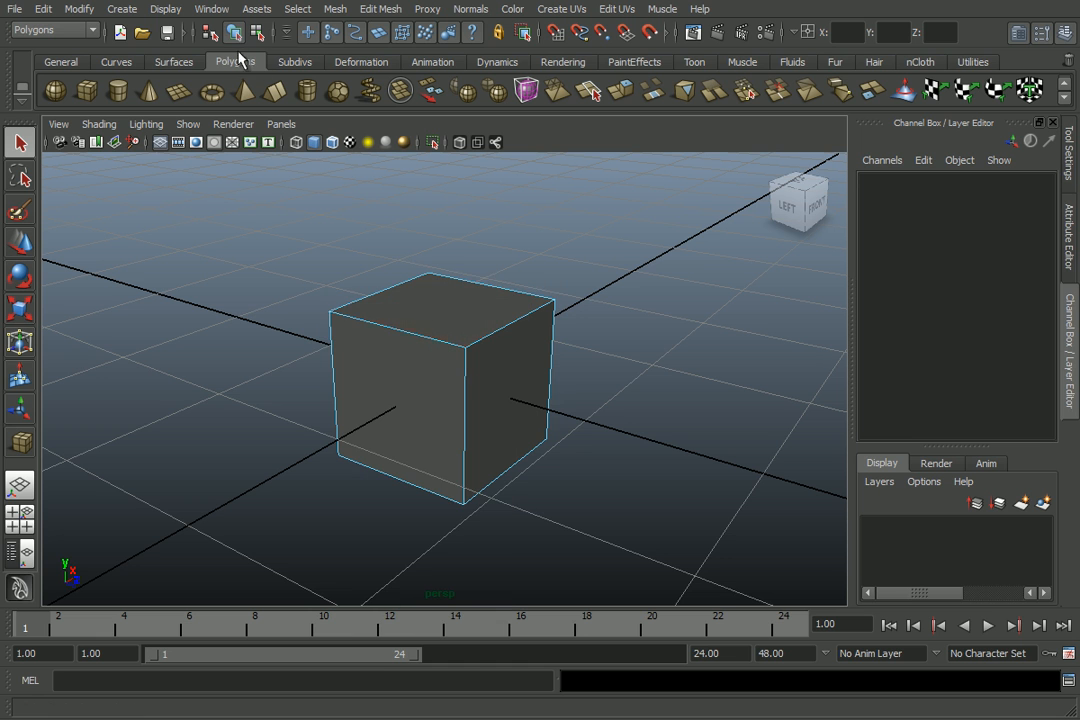
click(234, 33)
click(610, 267)
click(505, 311)
right_drag(435, 333, 436, 364)
click(453, 320)
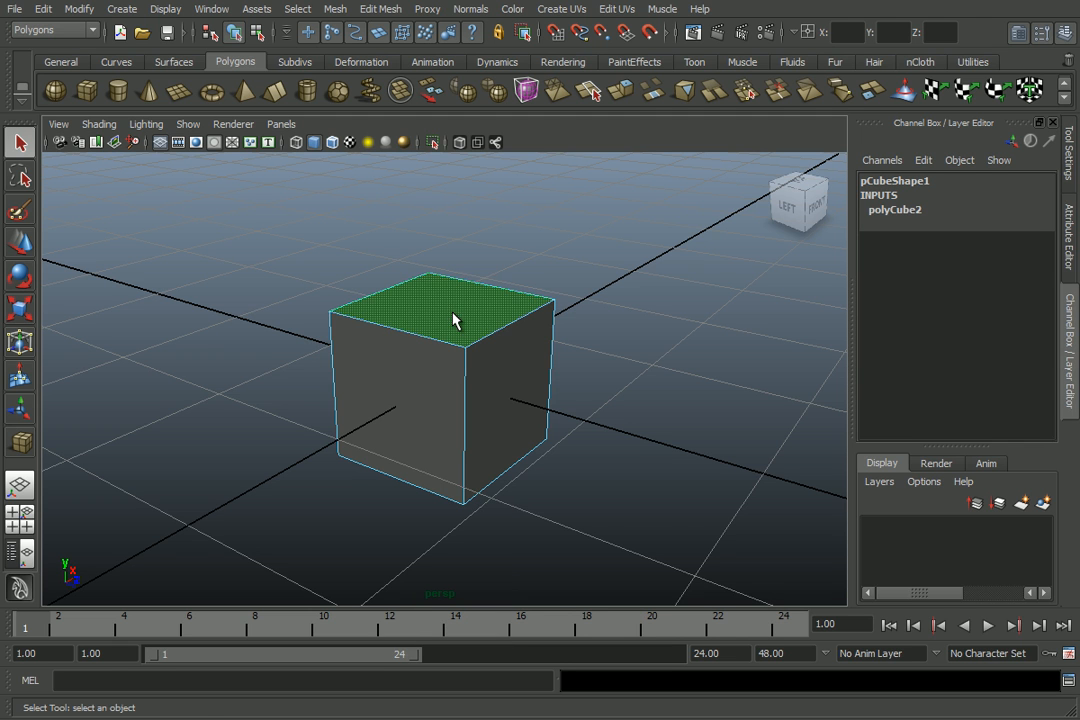
key(w)
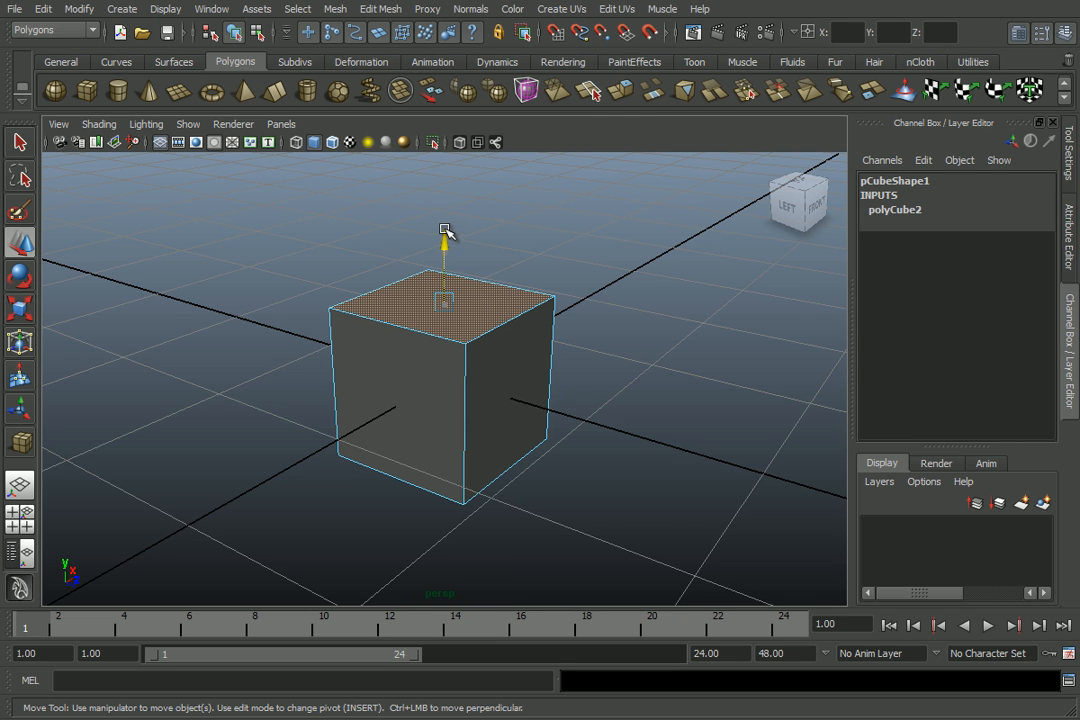
drag(445, 232, 441, 164)
Select the box's front face and scale it down uniformly so that end tapers.
click(513, 300)
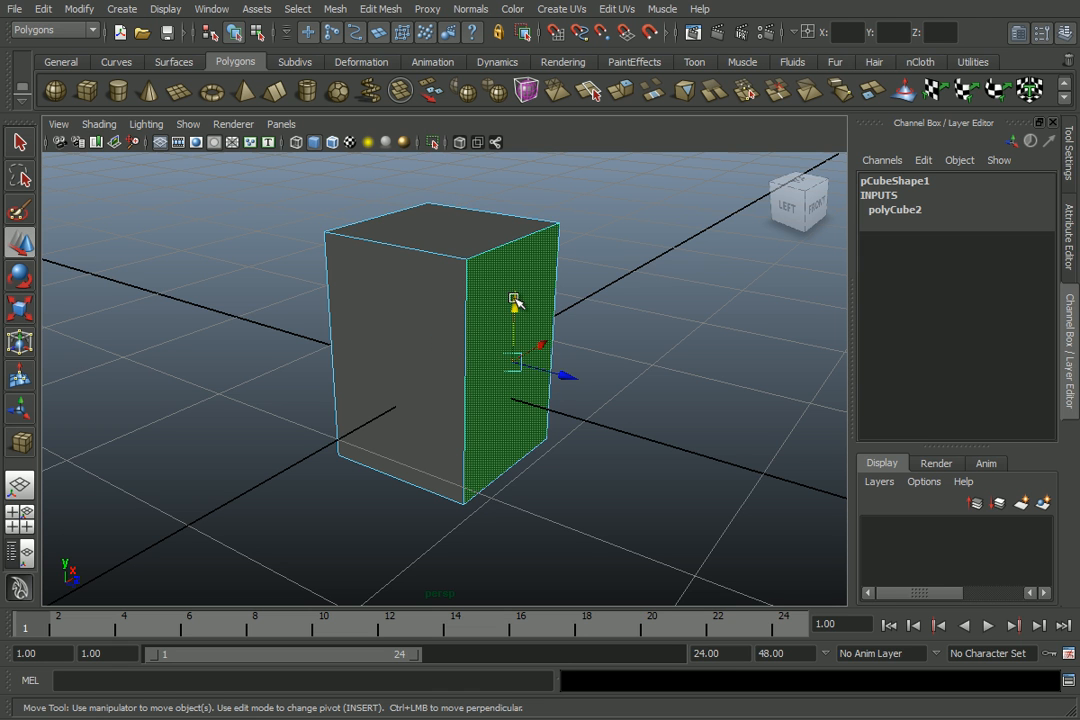
key(r)
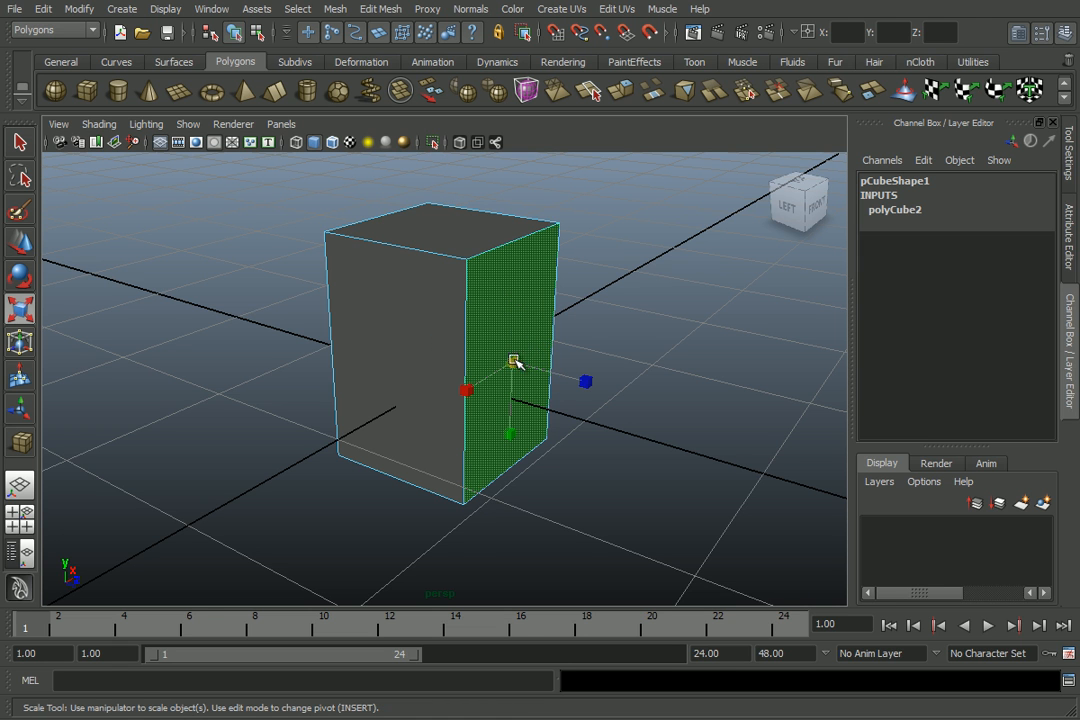
drag(515, 360, 458, 384)
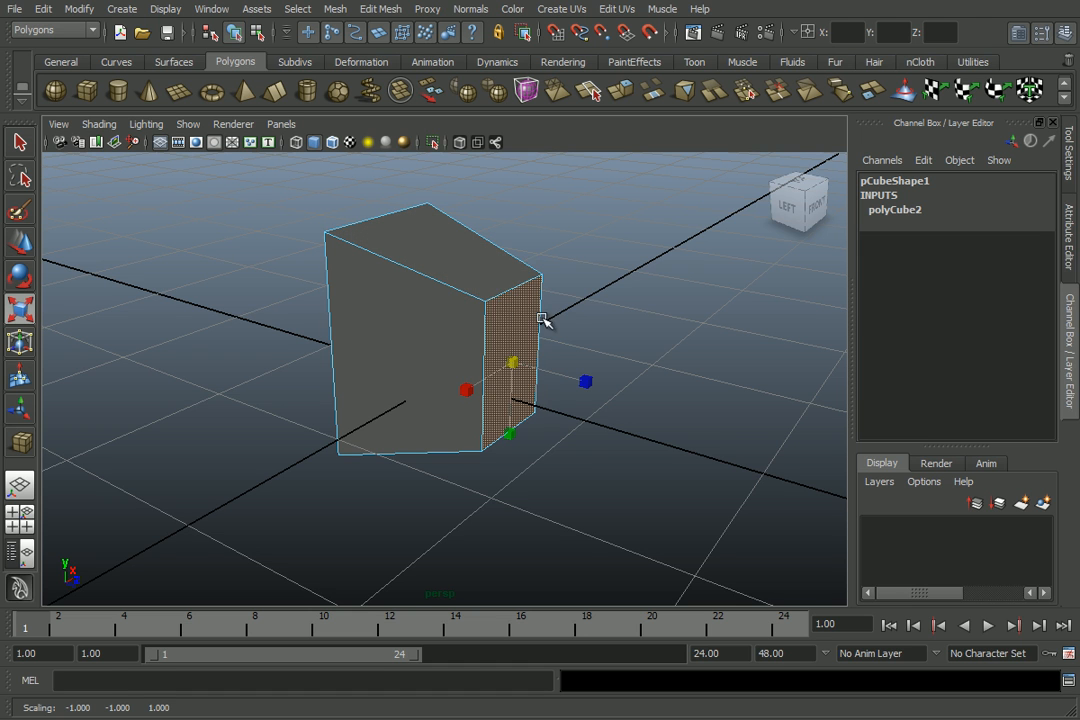
In vertex mode, move the front face's upper-left vertex back along Z to about 0.105.
right_drag(507, 304, 456, 310)
click(486, 301)
key(w)
drag(535, 313, 477, 305)
Select the two upper front vertices, rotate them about the vertical axis, and scale them apart along X.
right_drag(470, 273, 472, 272)
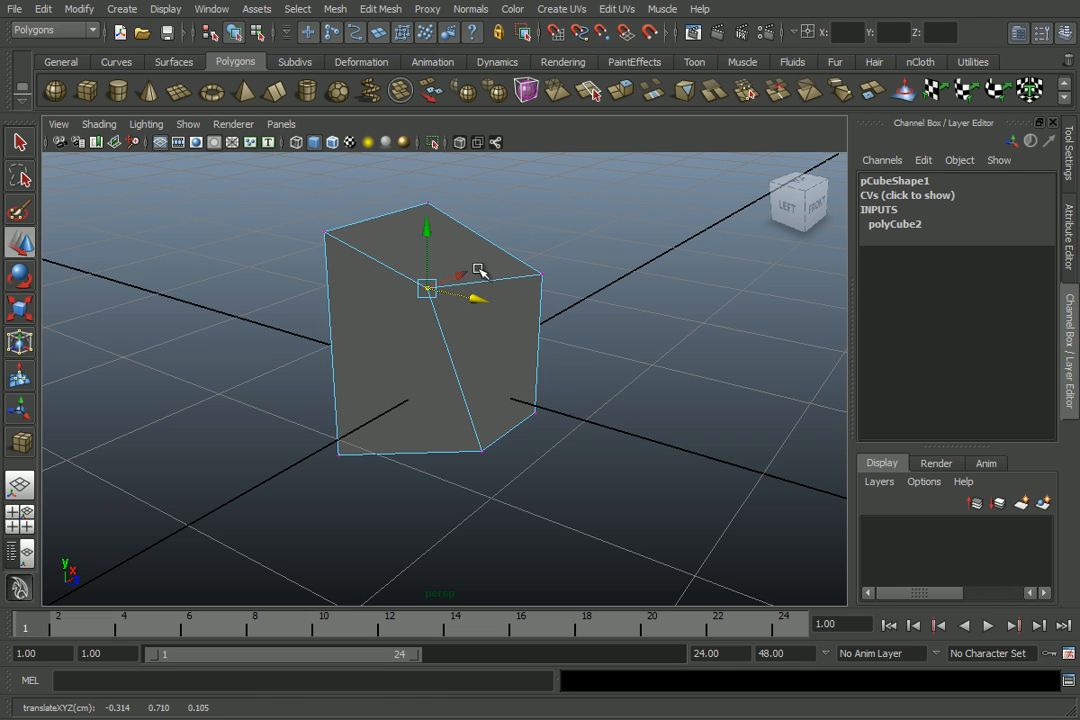
shift+click(541, 274)
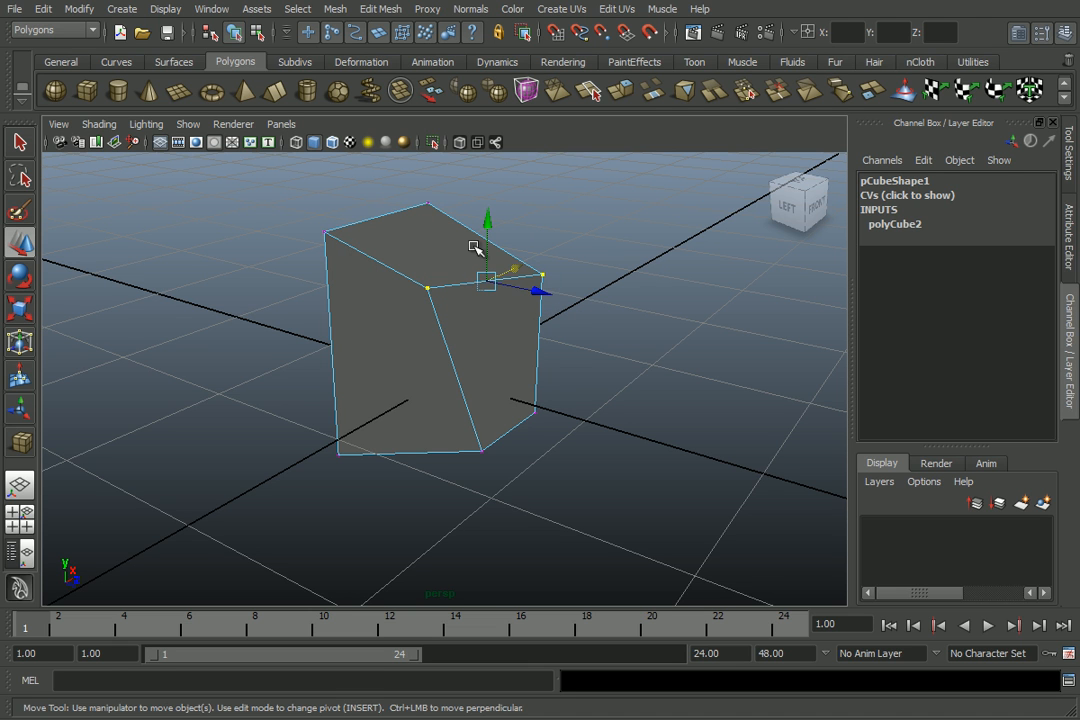
key(e)
drag(455, 304, 494, 306)
key(r)
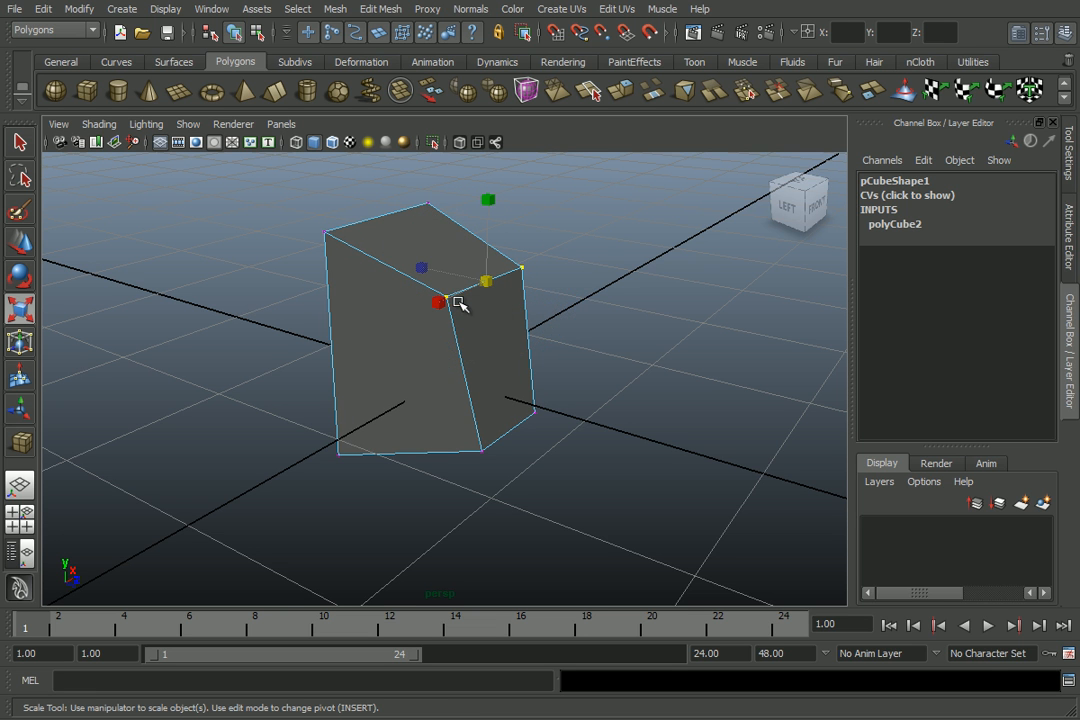
alt+drag(600, 285, 480, 285)
drag(358, 290, 397, 296)
In edge mode, select the top face's rear edge and move it back and down to stretch the mesh.
right_drag(397, 296, 398, 256)
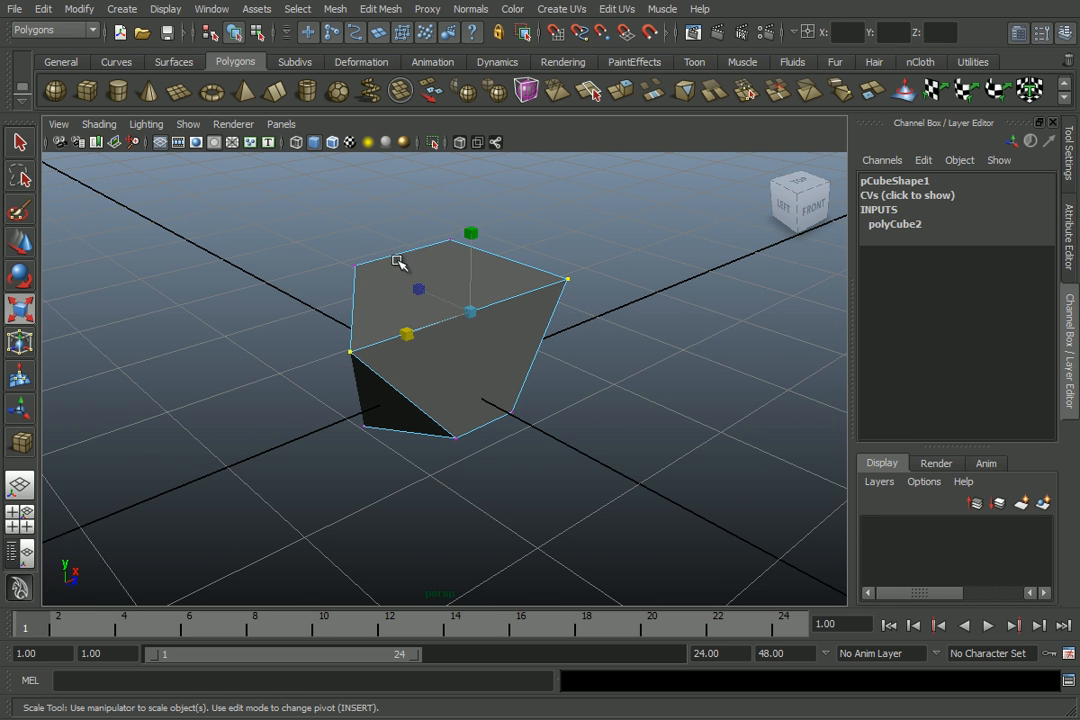
click(387, 257)
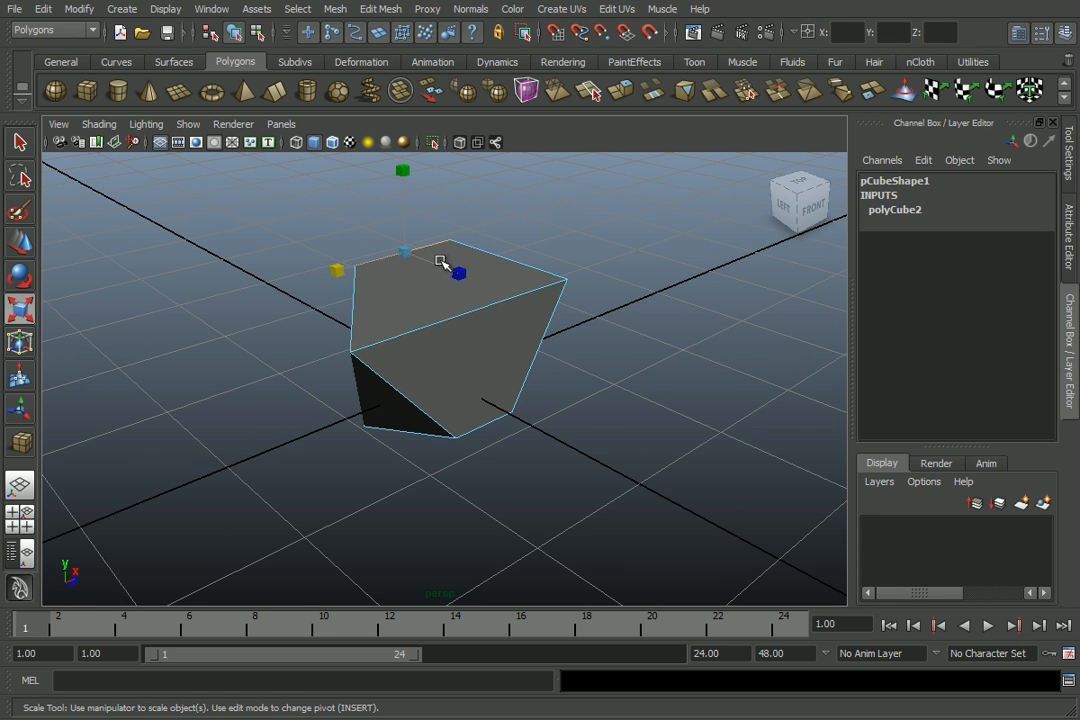
key(w)
drag(443, 272, 231, 228)
scroll(231, 228, down, 5)
alt+drag(400, 332, 603, 335)
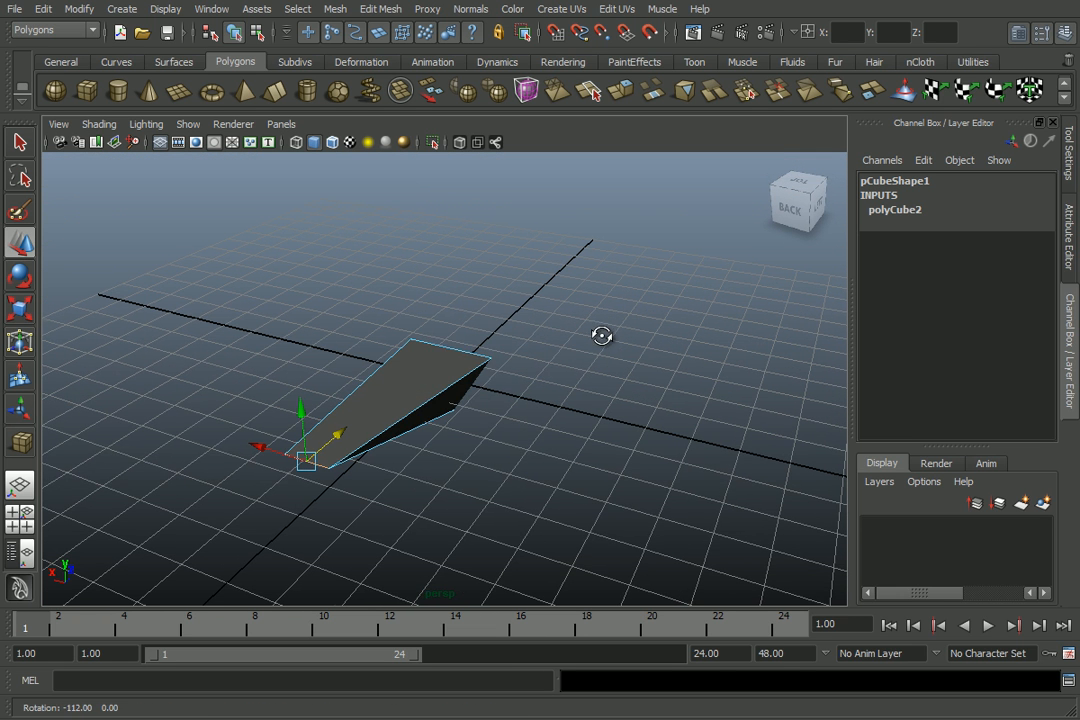
Delete the reshaped cube in object mode and reset the perspective view to home.
right_drag(443, 358, 462, 347)
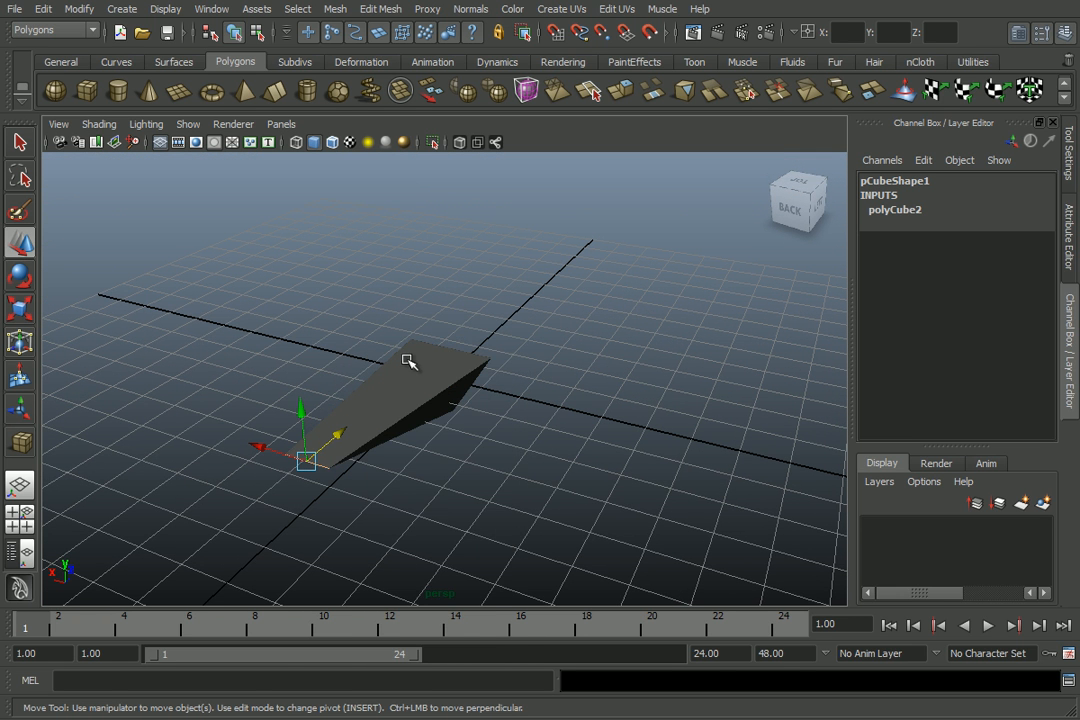
click(410, 358)
key(Delete)
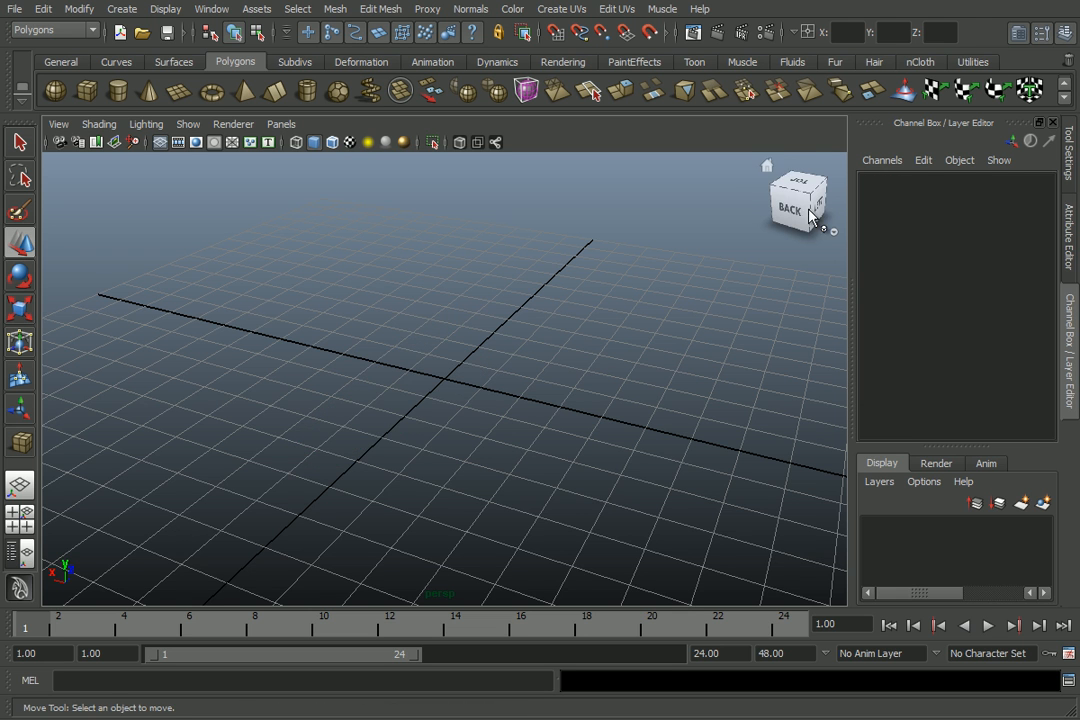
drag(776, 169, 771, 166)
click(771, 166)
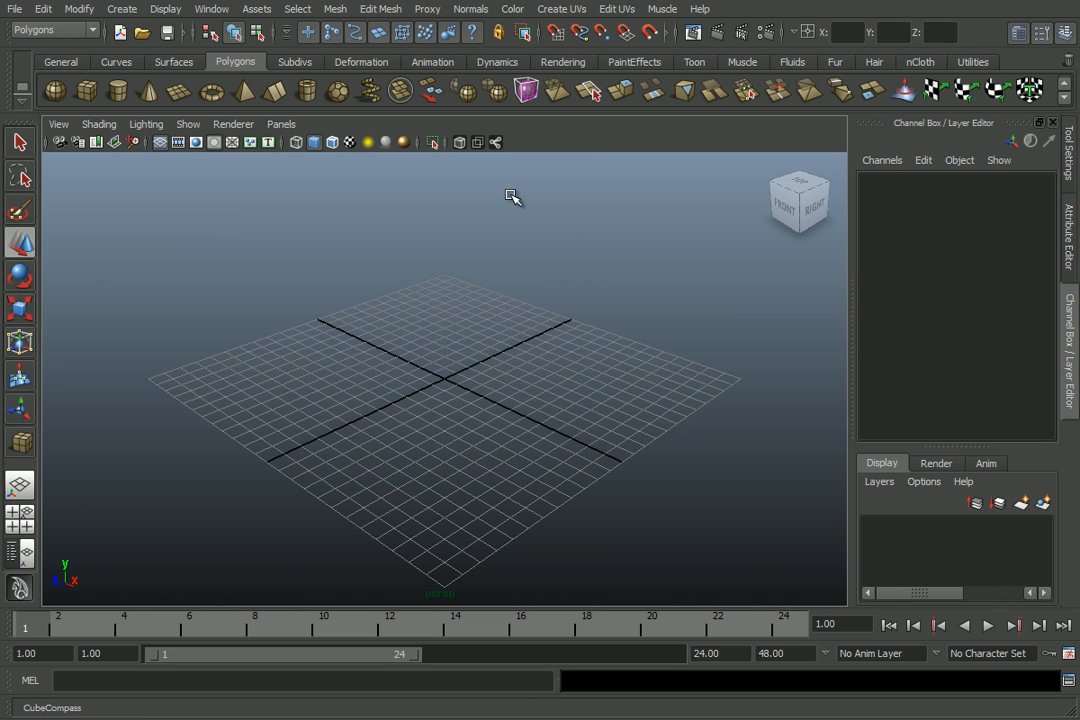
Open the Outliner, select the hidden SimpleCube, make it visible, and close the Outliner.
click(955, 64)
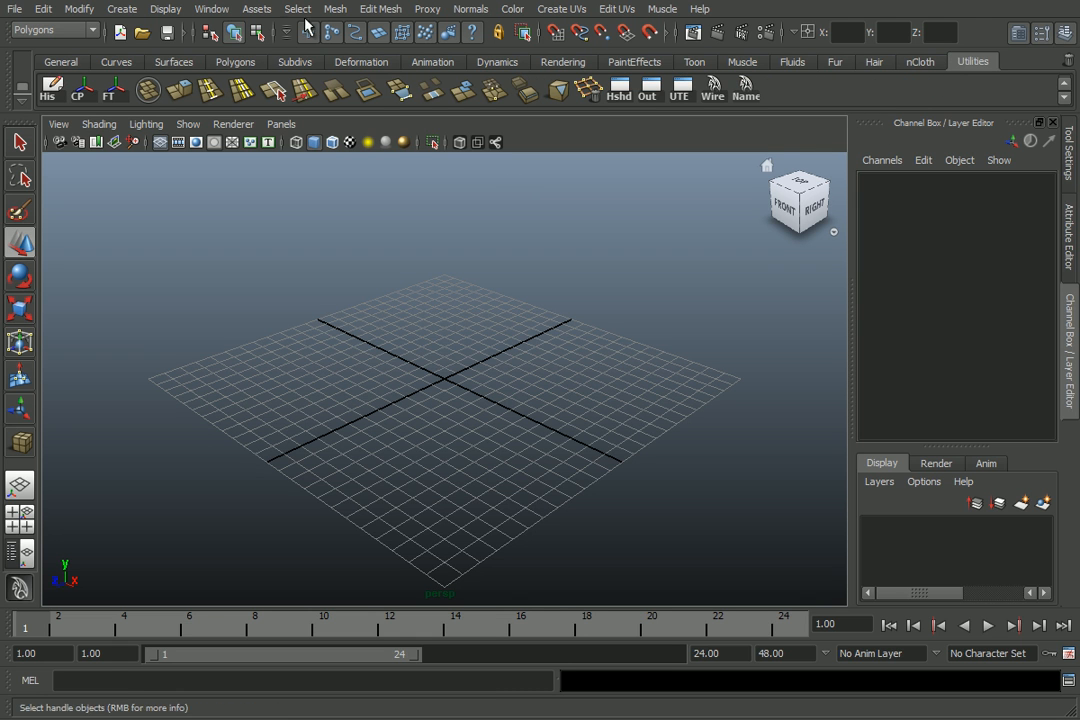
click(200, 12)
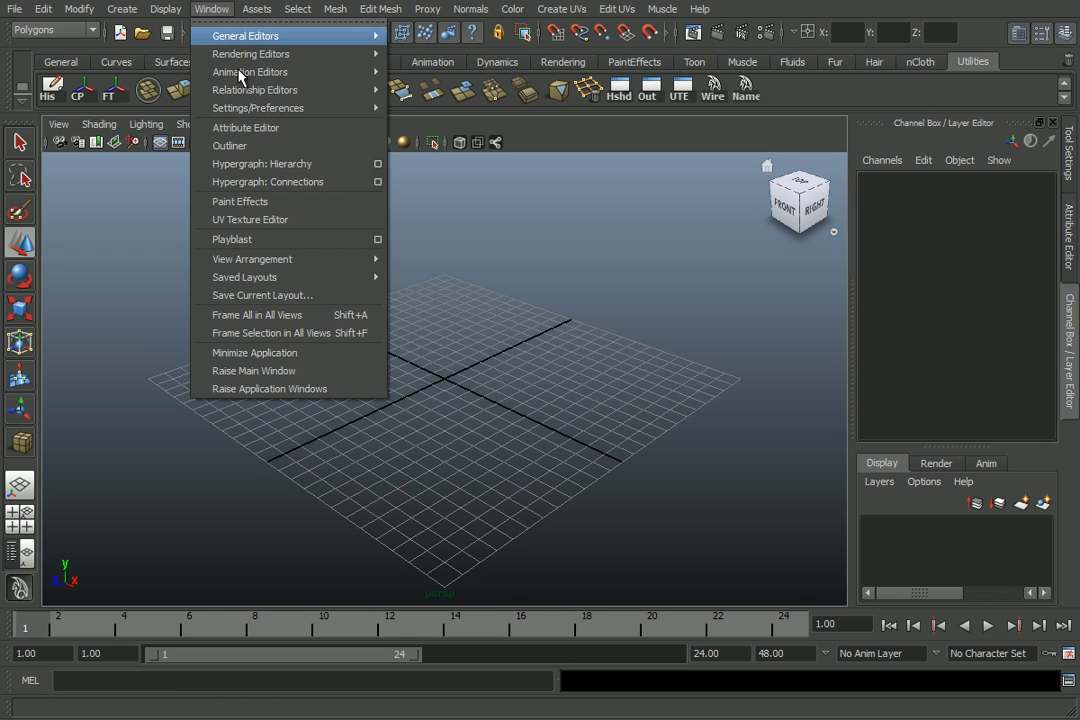
click(617, 179)
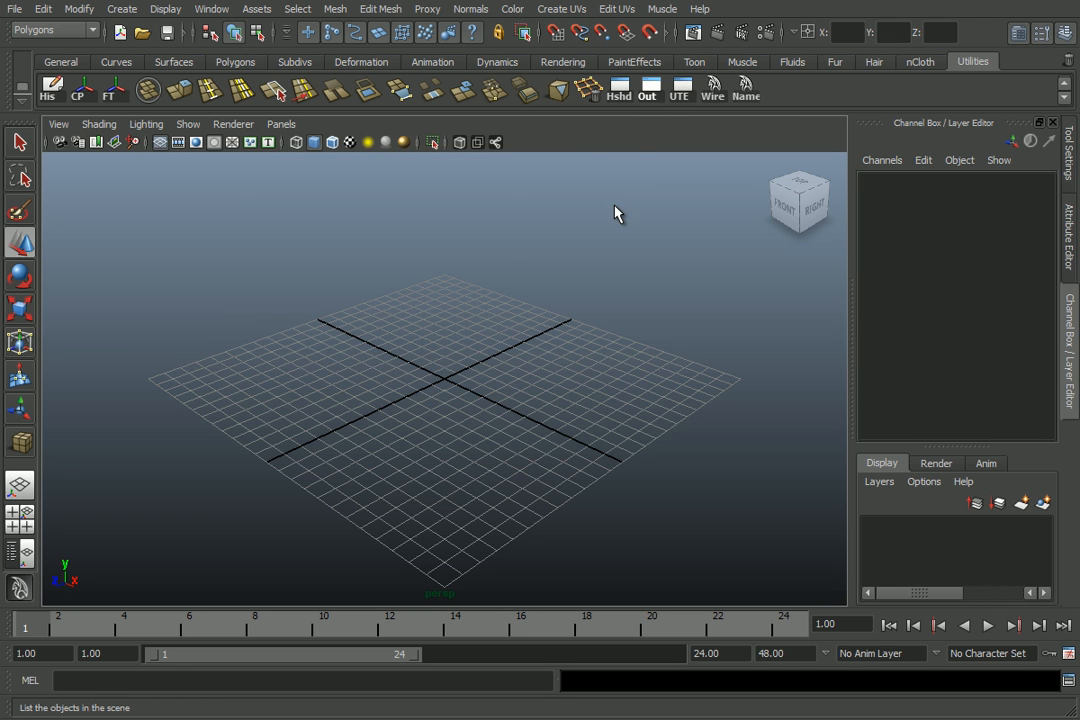
drag(370, 180, 205, 160)
click(182, 295)
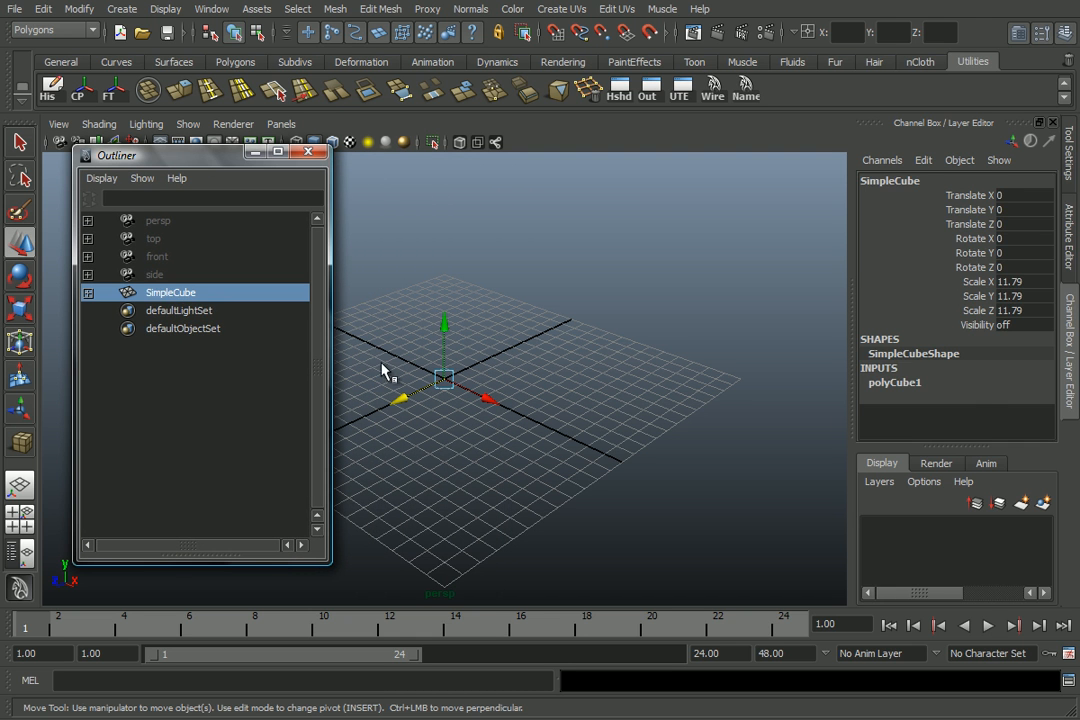
click(158, 279)
click(200, 294)
key(shift+h)
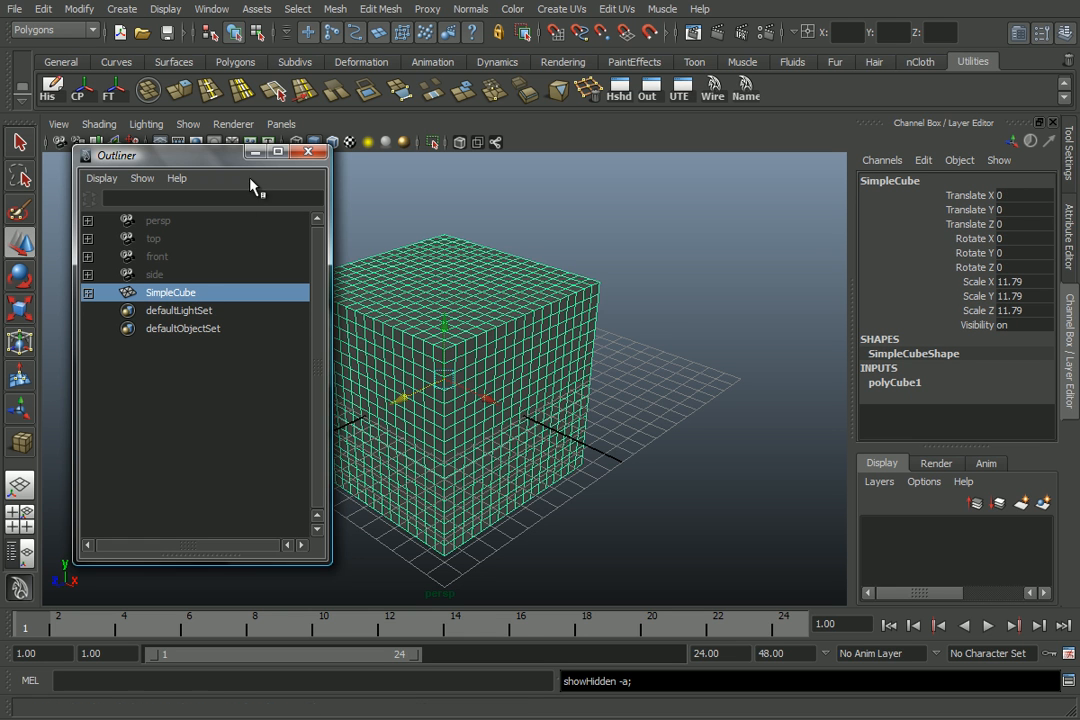
click(313, 153)
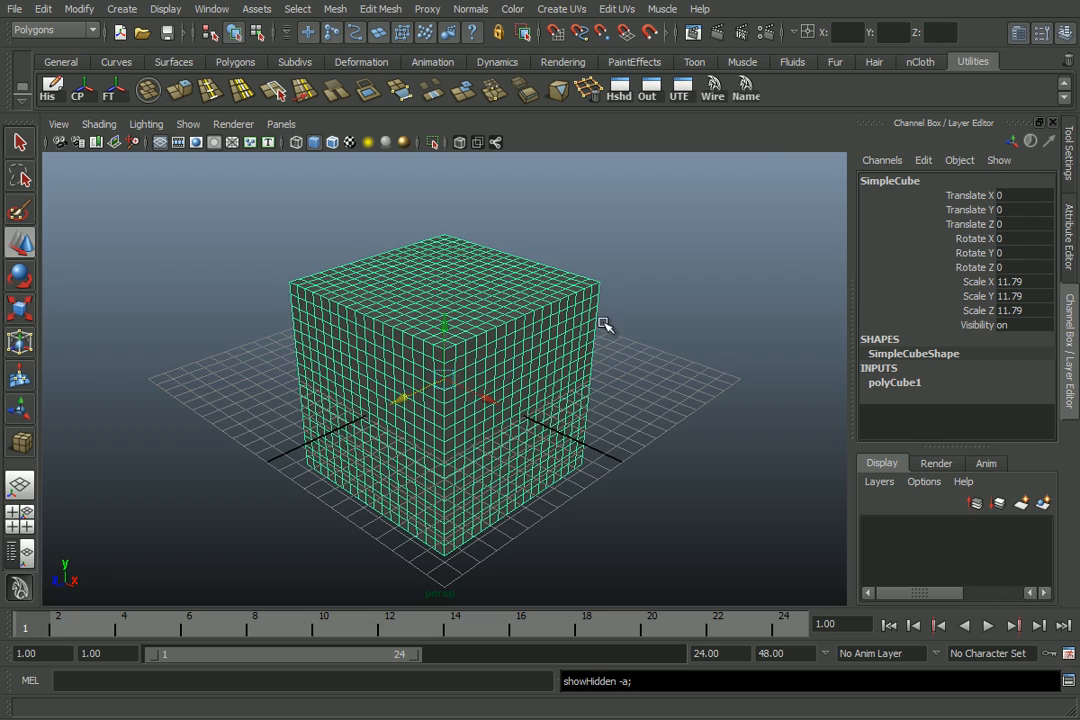
In face mode, select three adjacent faces along SimpleCube's upper front edge, marquee-select the faces around the near corner, and clear the selection.
scroll(605, 323, up, 2)
alt+drag(621, 325, 704, 323)
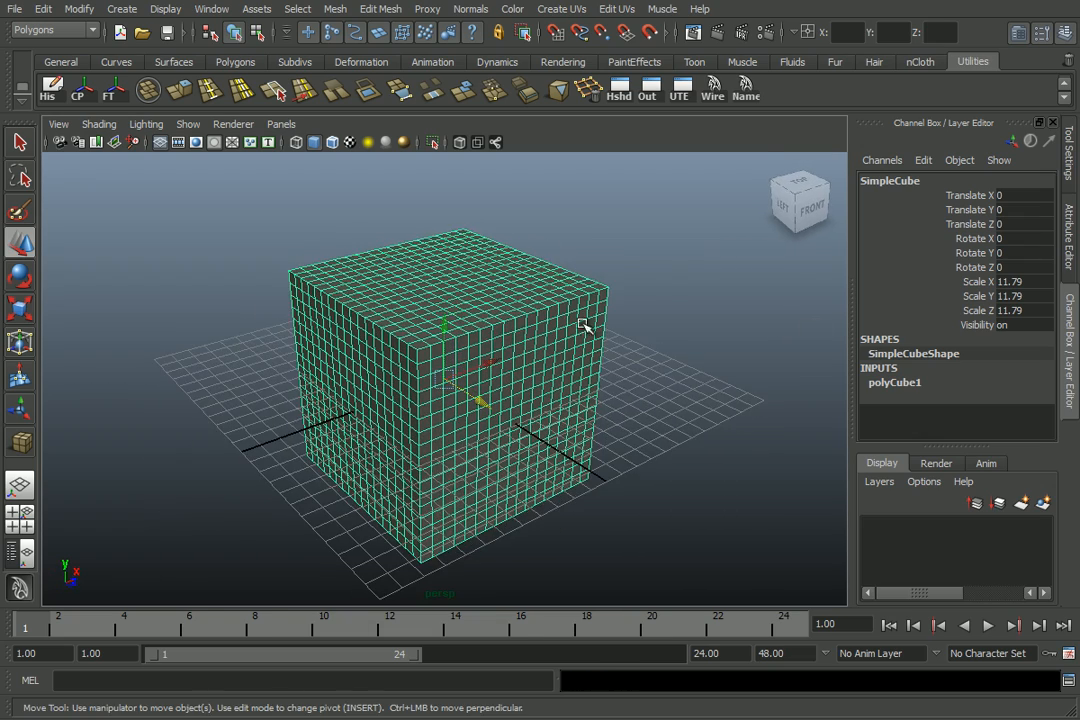
right_drag(501, 303, 498, 333)
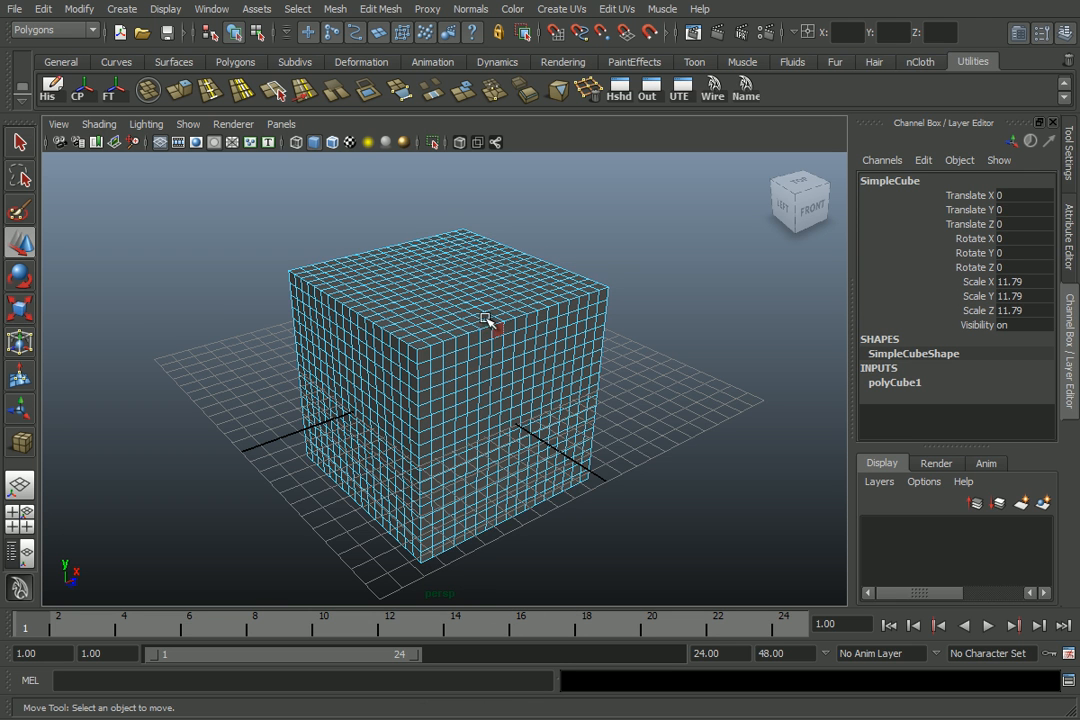
scroll(423, 363, up, 2)
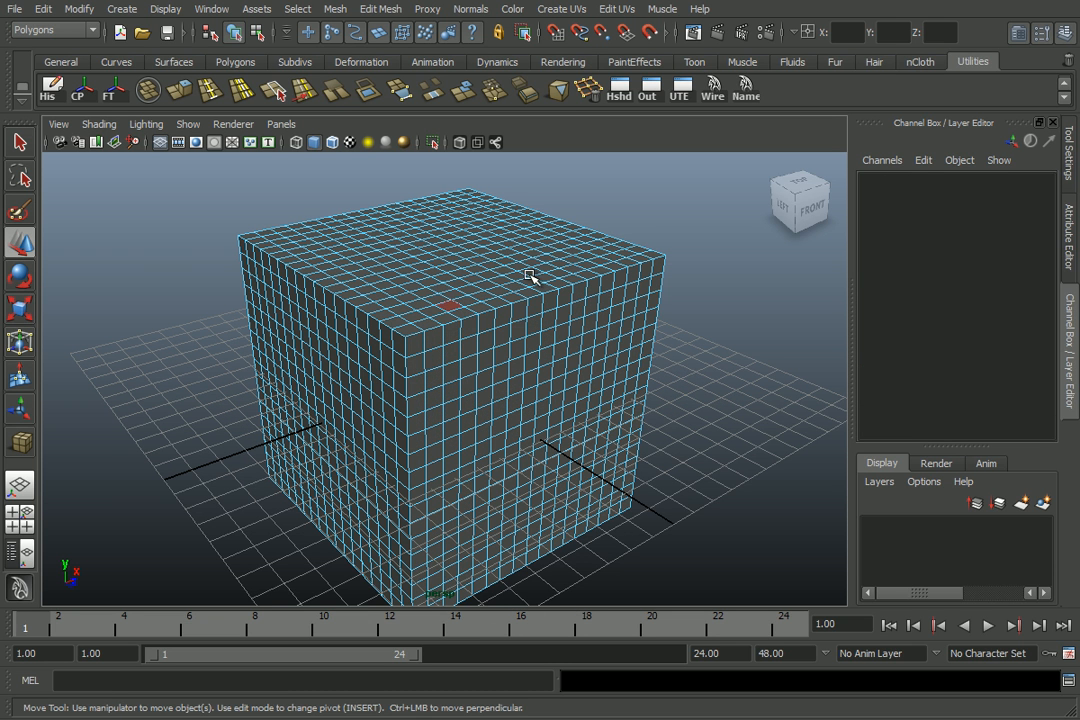
click(452, 305)
shift+click(445, 317)
shift+click(451, 331)
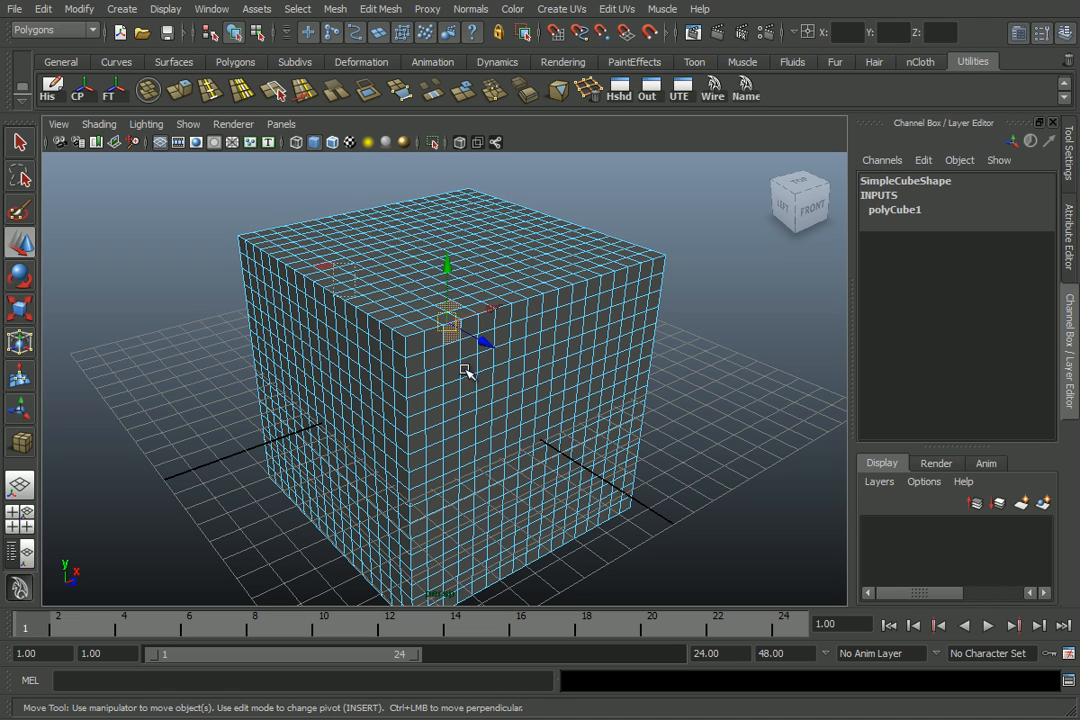
drag(576, 422, 285, 250)
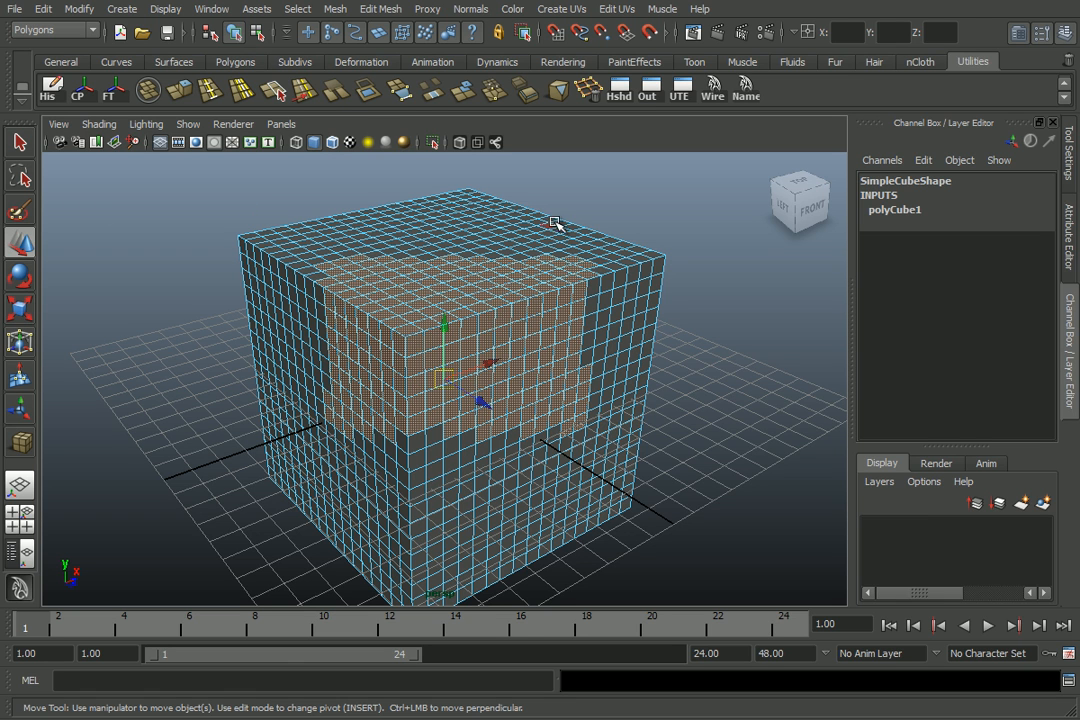
click(660, 220)
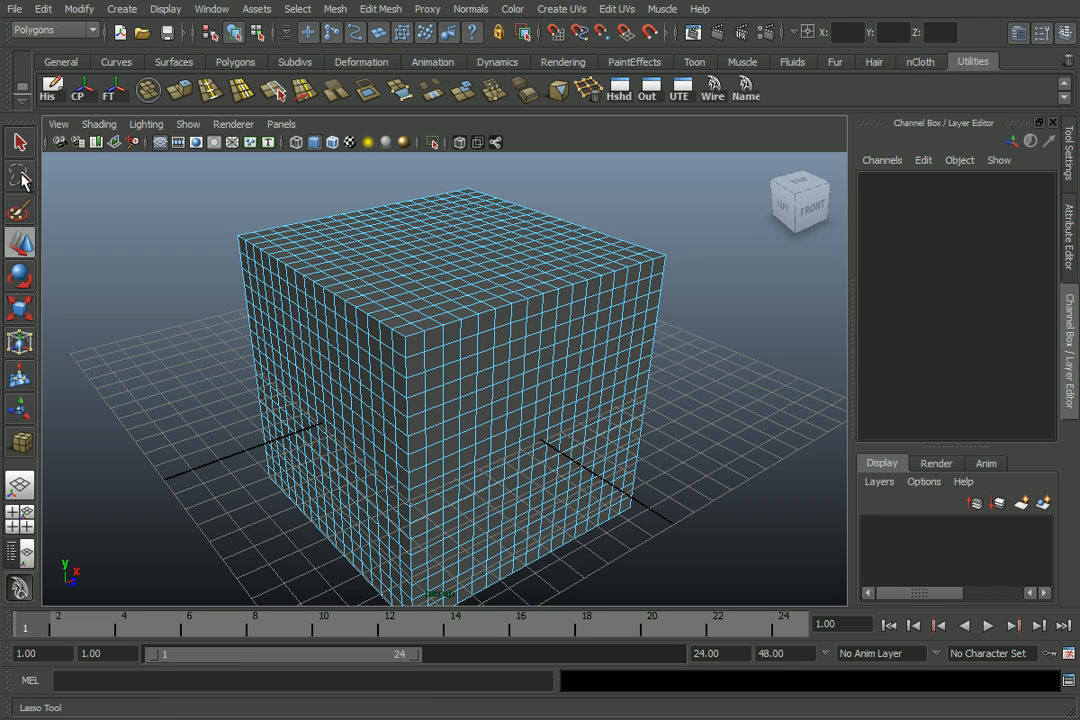
Encircle faces of SimpleCube with the Lasso Tool and clear the selection.
click(19, 178)
mouse_move(243, 246)
mouse_down()
mouse_move(236, 186)
mouse_move(170, 192)
mouse_move(172, 248)
mouse_move(212, 330)
mouse_move(304, 415)
mouse_move(465, 265)
mouse_move(374, 227)
mouse_move(311, 178)
mouse_move(275, 175)
mouse_up()
alt+drag(552, 316, 309, 260)
click(193, 181)
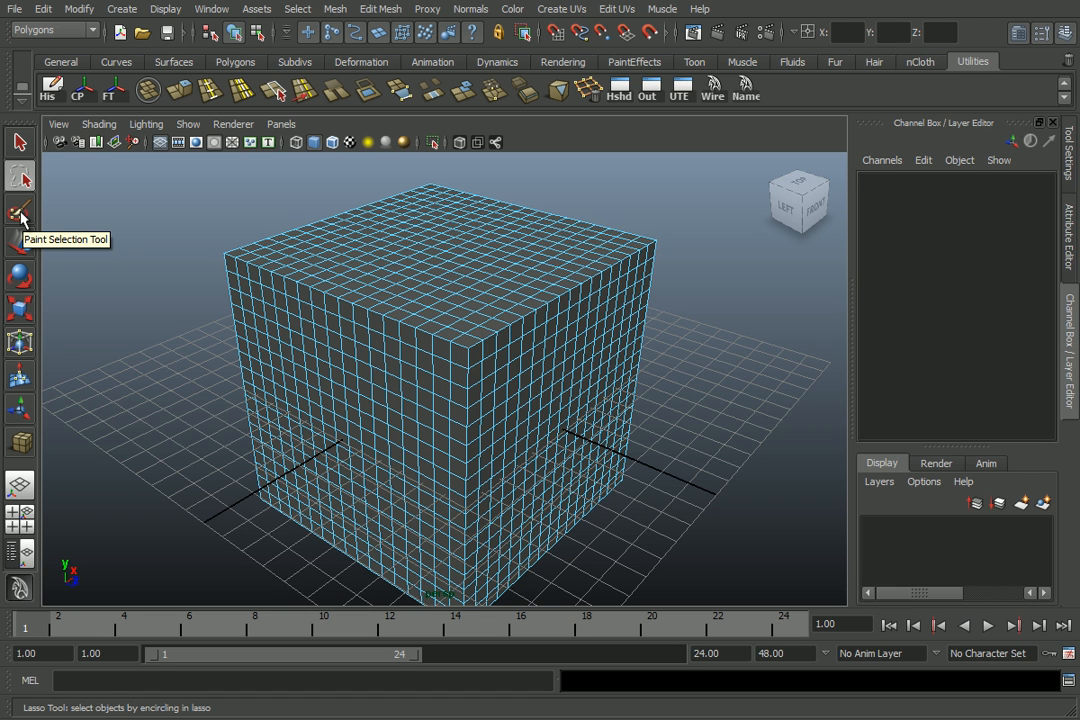
Use the Paint Selection Tool in face mode to select a large patch across SimpleCube's top, left and front sides.
click(20, 214)
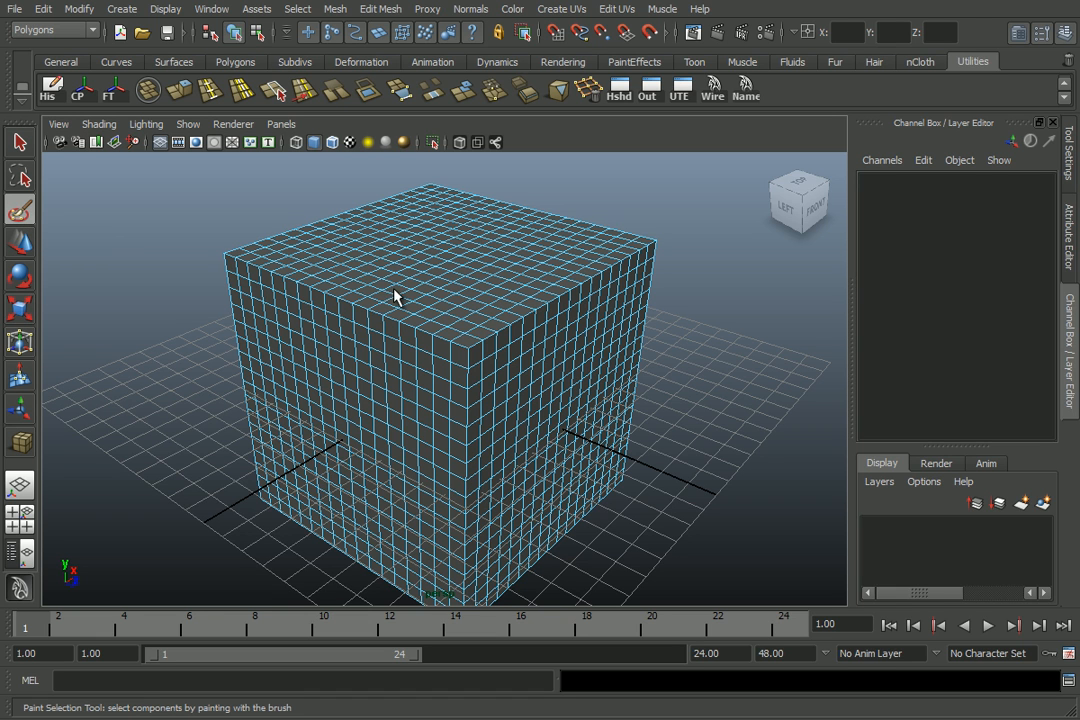
key(F11)
mouse_move(405, 212)
mouse_down()
mouse_move(420, 230)
mouse_move(308, 306)
mouse_move(484, 325)
mouse_move(490, 378)
mouse_move(509, 393)
mouse_move(586, 345)
mouse_move(475, 260)
mouse_move(495, 237)
mouse_move(483, 285)
mouse_move(422, 301)
mouse_move(482, 289)
mouse_move(448, 279)
mouse_move(477, 405)
mouse_move(360, 369)
mouse_move(257, 431)
mouse_up()
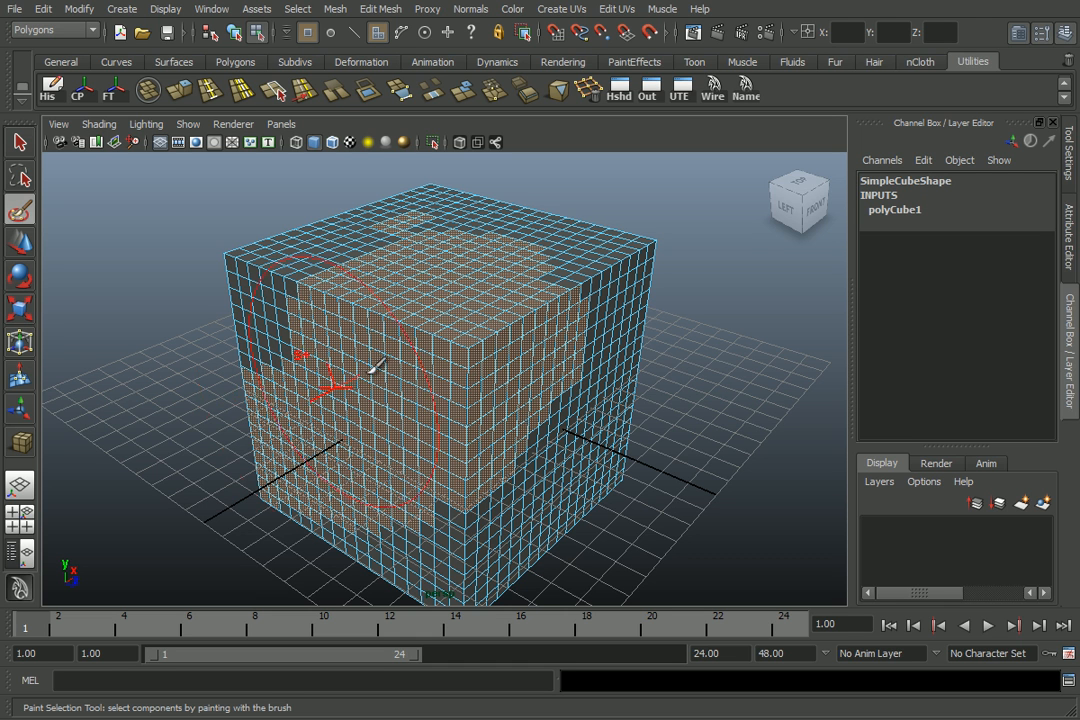
Move the painted faces inward and scale them down to form a recess, returning to object mode with nothing selected.
key(w)
mouse_move(410, 352)
mouse_down()
mouse_move(425, 398)
mouse_move(372, 432)
mouse_move(475, 372)
mouse_move(477, 403)
mouse_move(468, 400)
mouse_up()
key(r)
drag(360, 428, 362, 430)
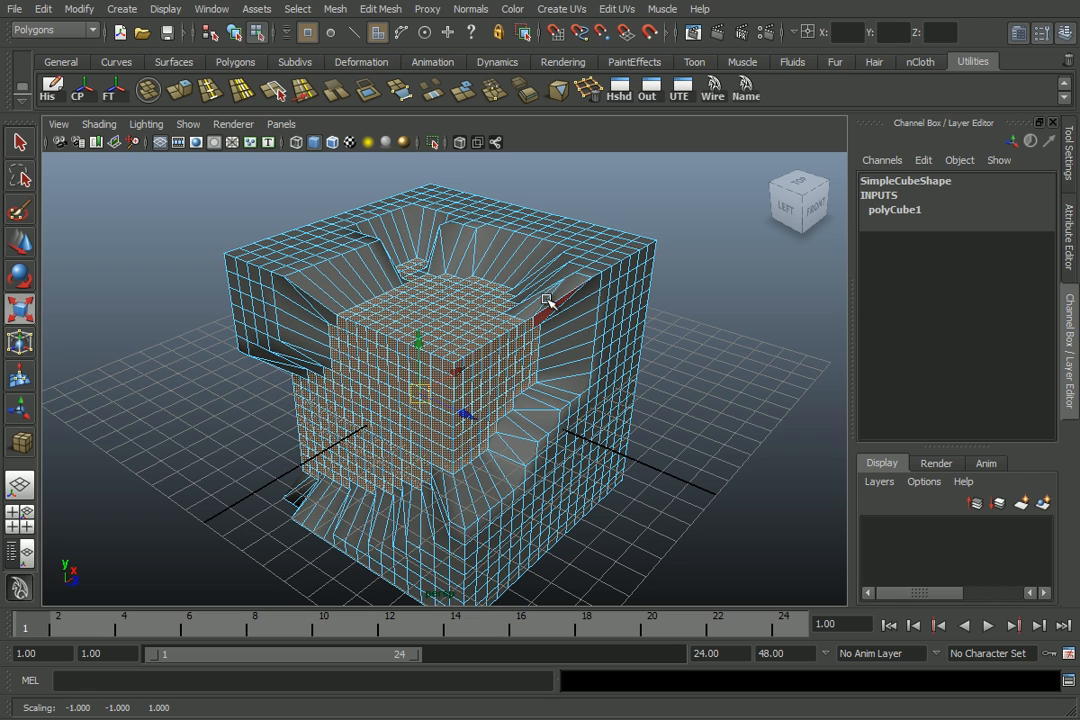
key(w)
right_drag(547, 297, 582, 271)
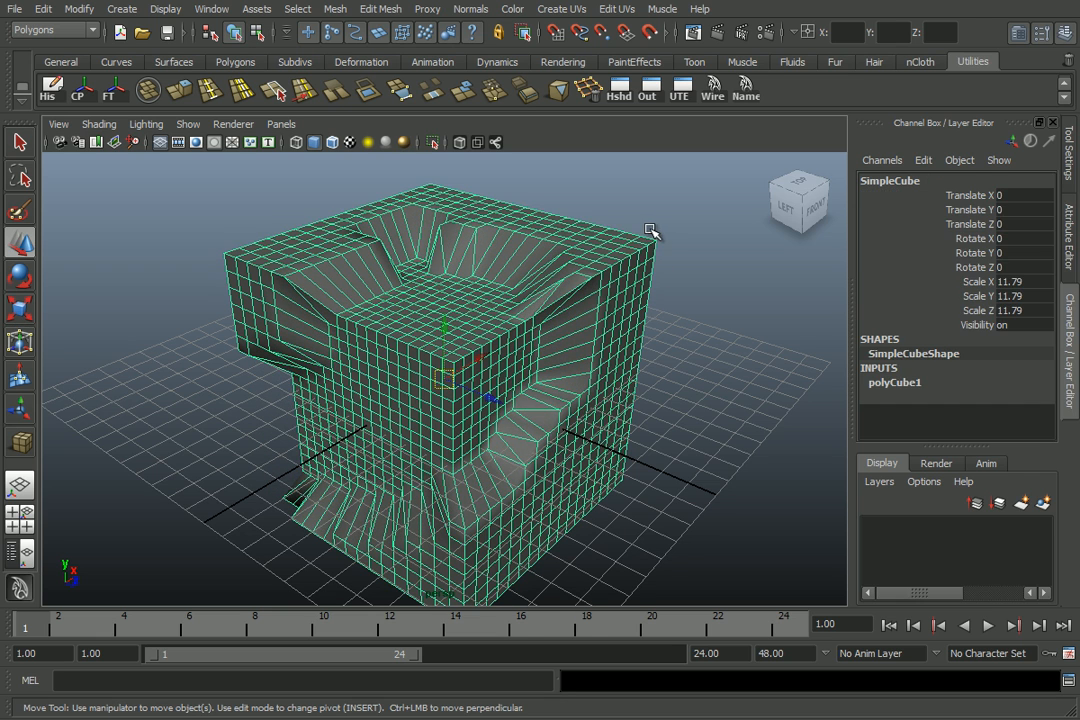
click(625, 261)
Select SimpleCube with the Universal Manipulator and move it along X to about -4.656.
alt+drag(550, 337, 458, 333)
scroll(614, 338, up, 5)
scroll(569, 331, down, 5)
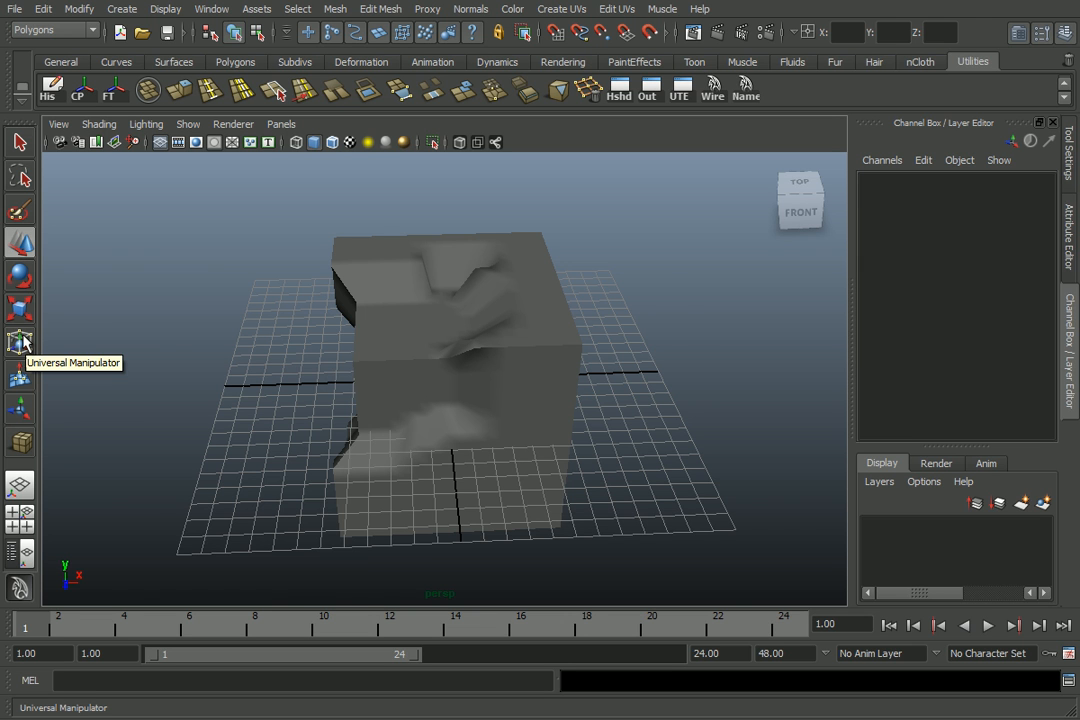
click(22, 342)
scroll(469, 341, up, 3)
click(455, 335)
alt+drag(384, 315, 175, 302)
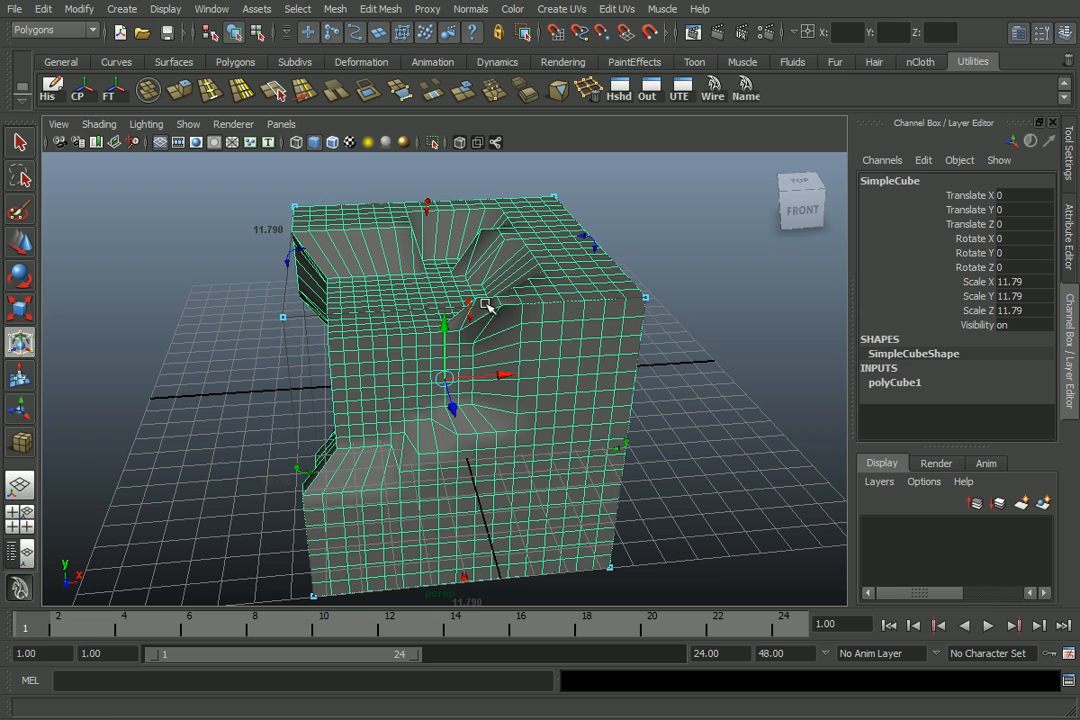
drag(506, 377, 402, 384)
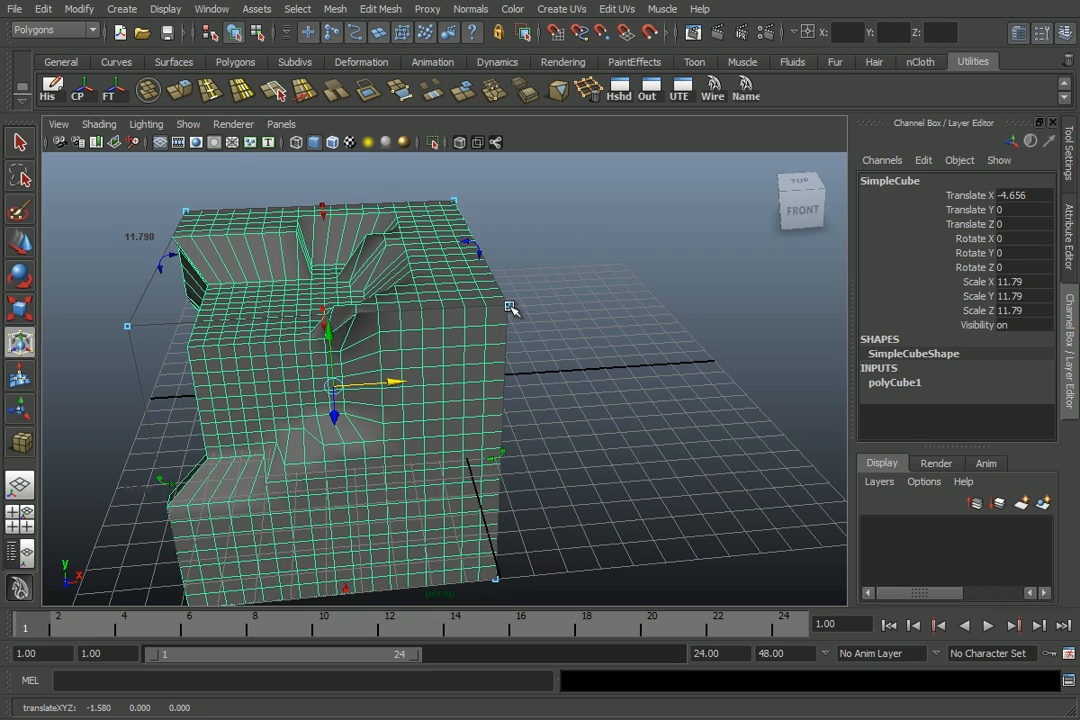
Activate the Move, Rotate and Scale tools in turn to compare their manipulators on SimpleCube.
alt+drag(270, 332, 498, 374)
scroll(498, 373, up, 3)
scroll(496, 371, down, 2)
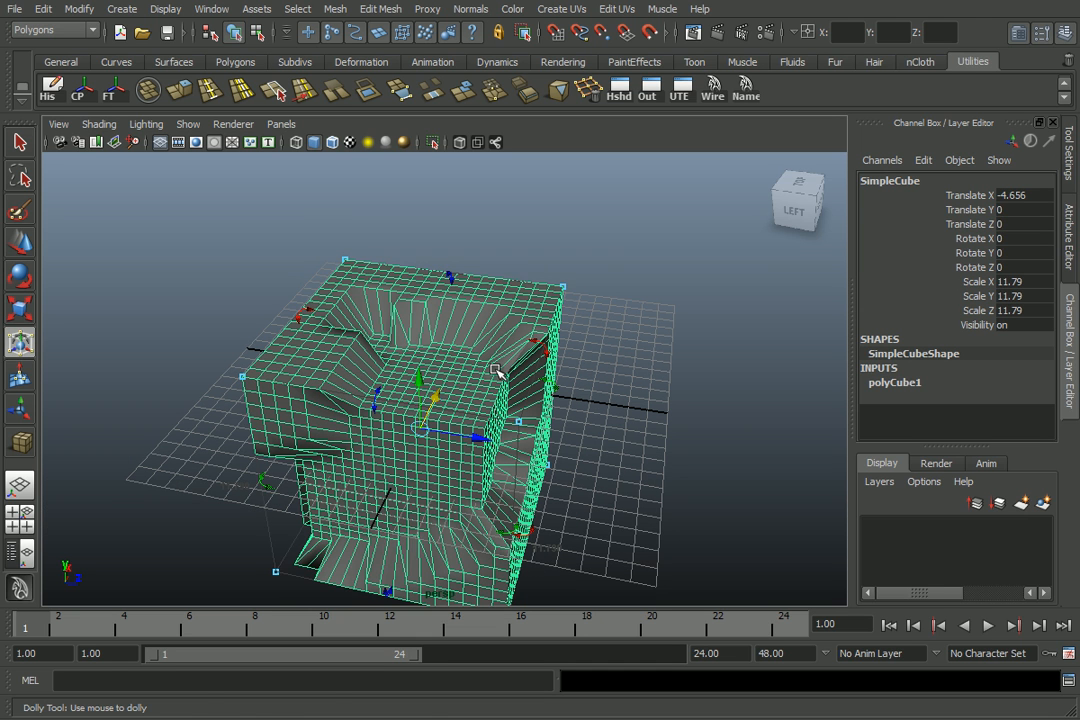
key(w)
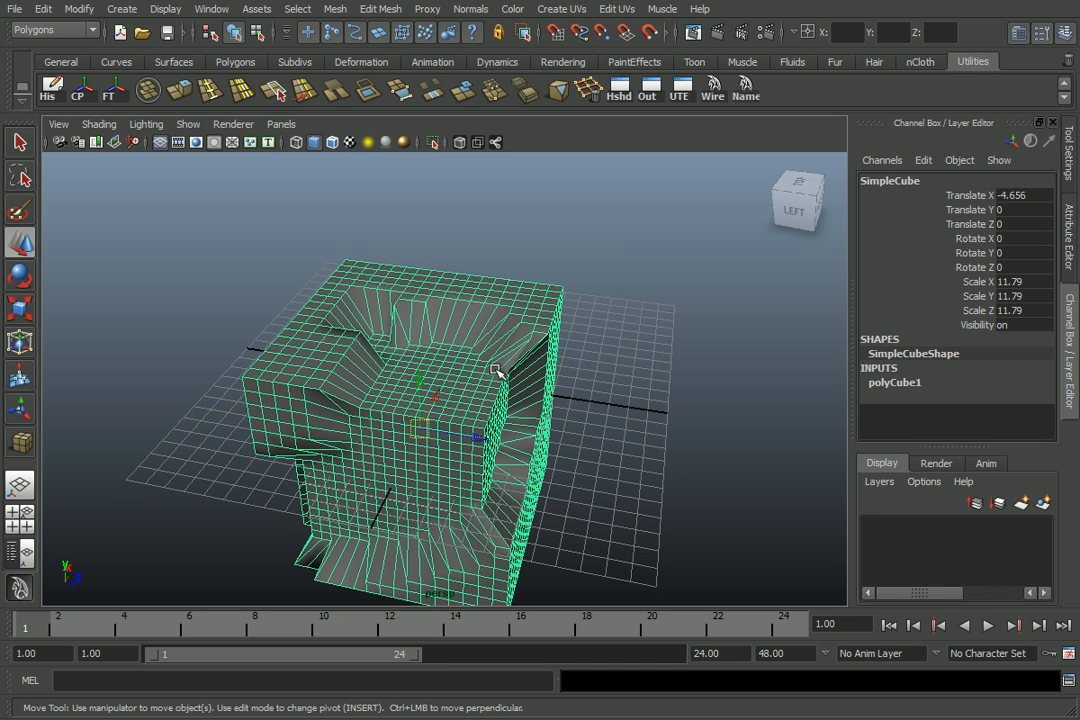
key(e)
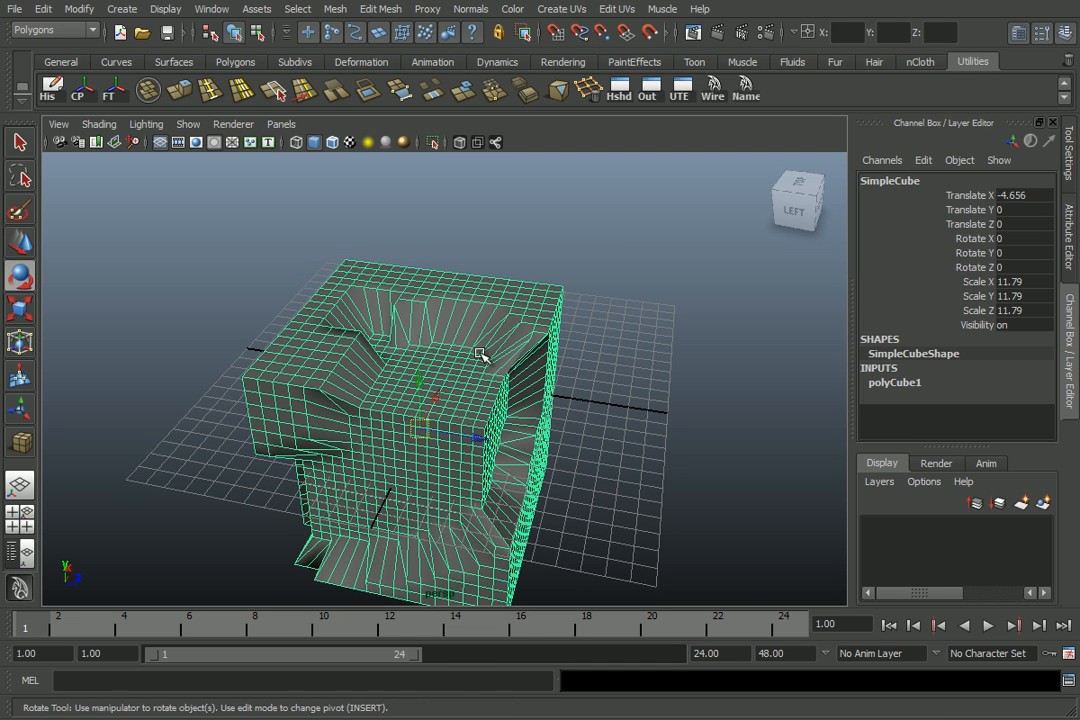
key(r)
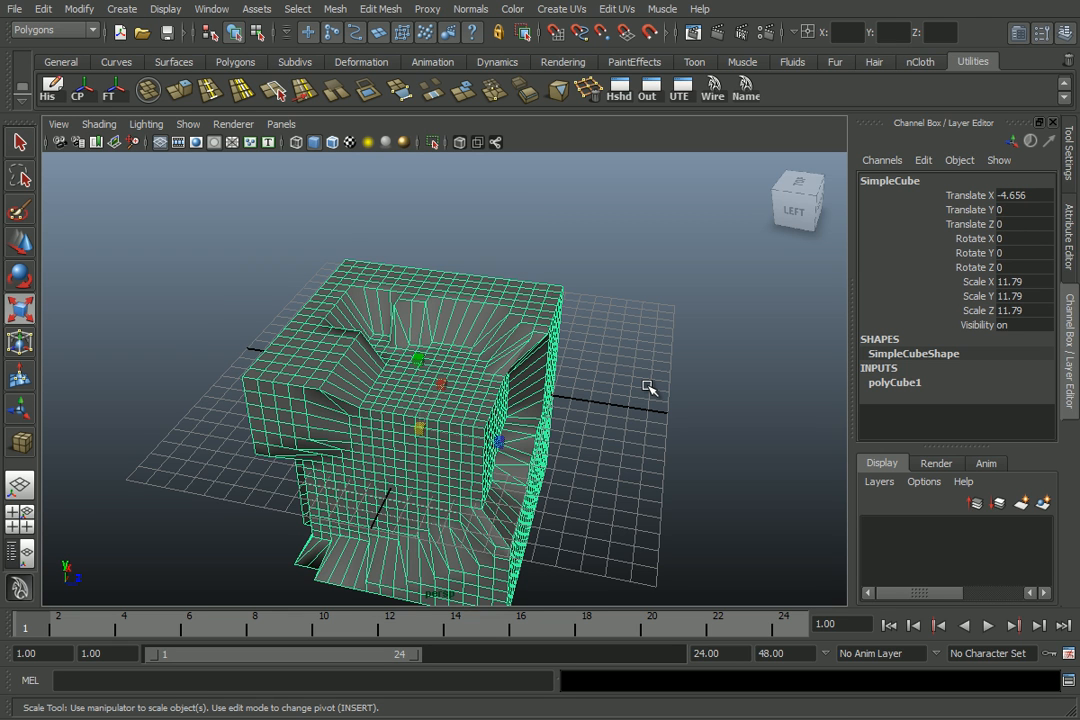
Delete SimpleCube and reactivate the last-used Polygon Cube Tool.
key(Delete)
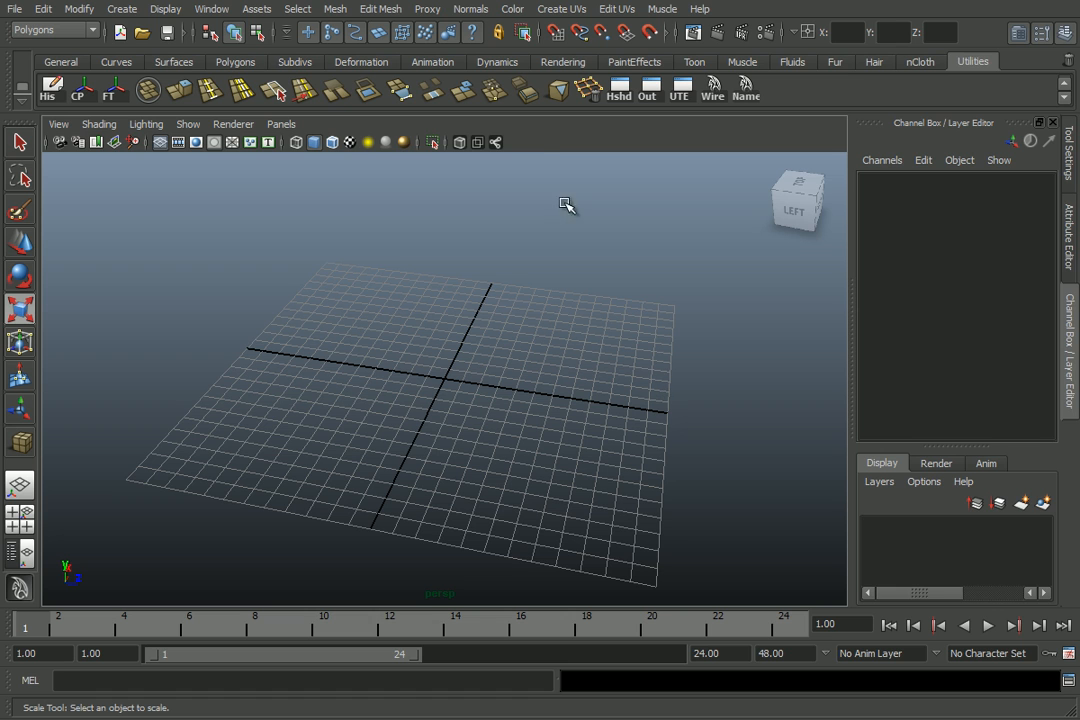
click(22, 443)
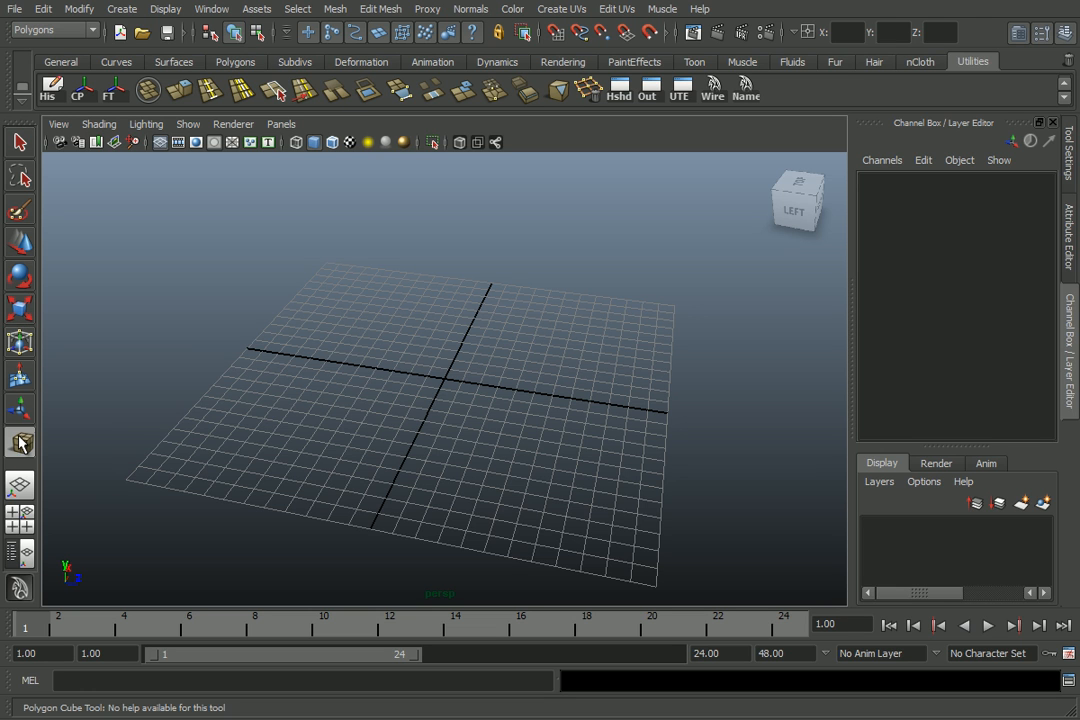
drag(410, 369, 465, 345)
key(Delete)
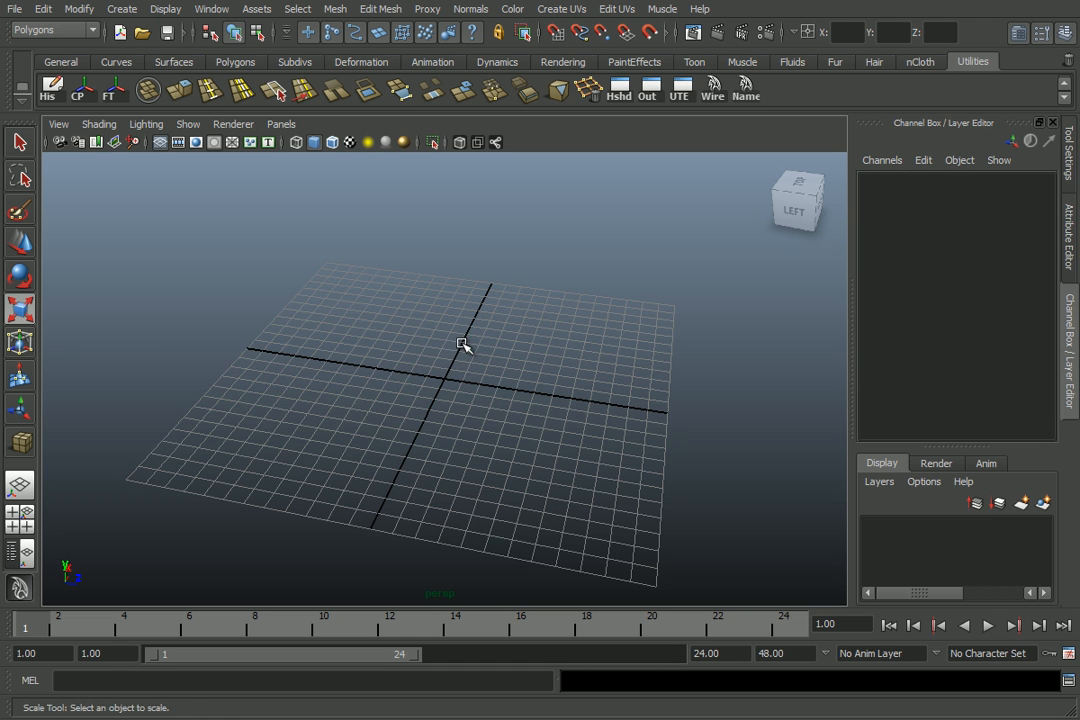
click(121, 9)
mouse_move(139, 57)
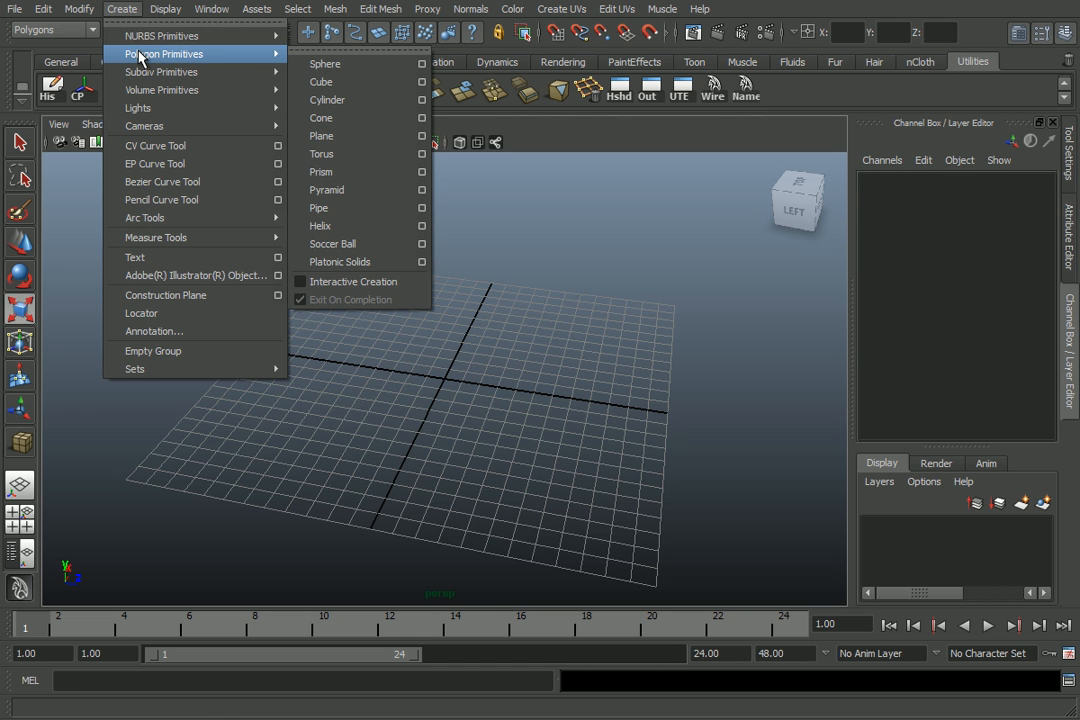
click(618, 290)
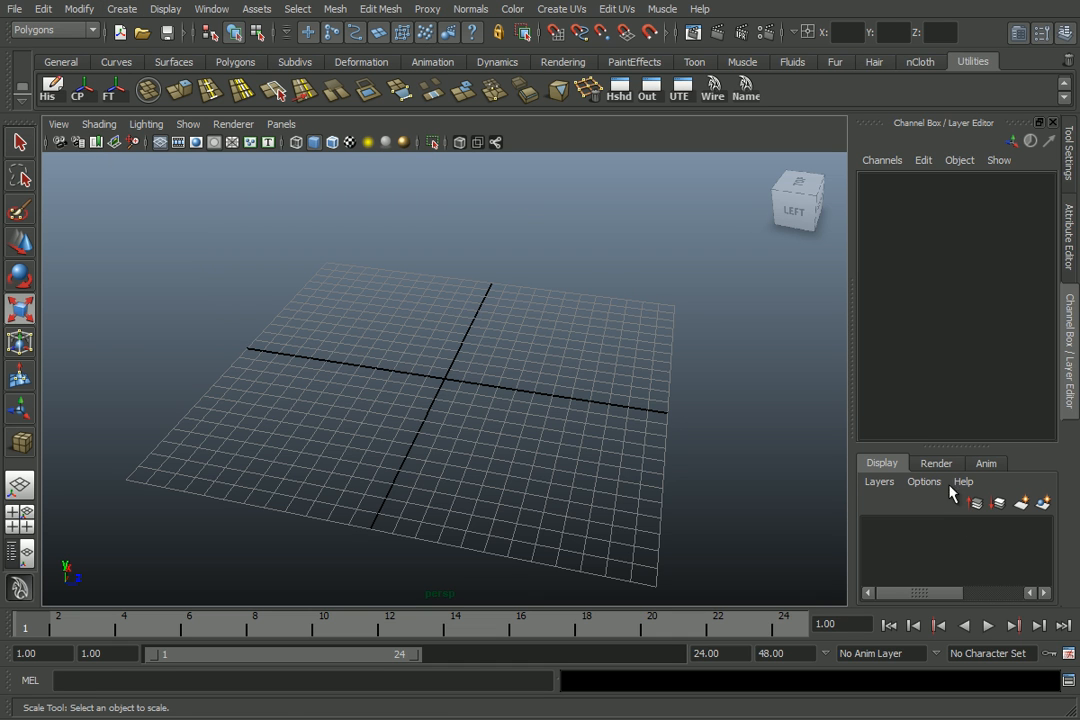
Enlarge the layer list area and create a polygon cube at the origin, scaled uniformly to about 2.175.
drag(953, 446, 953, 353)
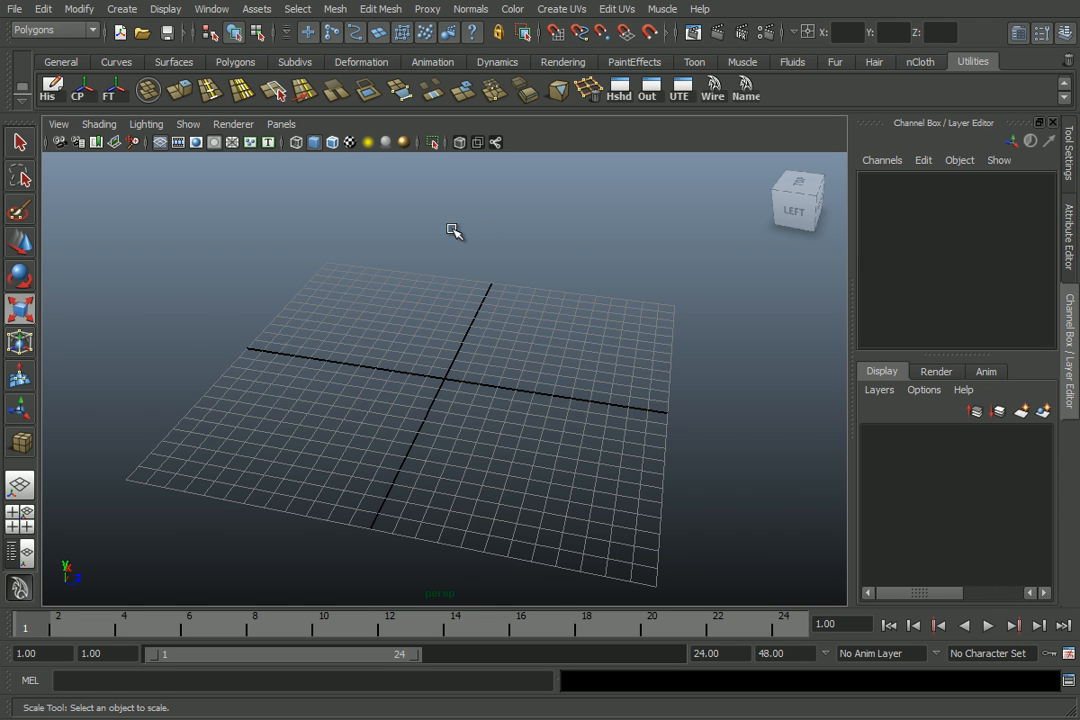
scroll(518, 418, up, 3)
shift+right_drag(493, 364, 487, 374)
drag(453, 380, 478, 375)
Duplicate the cube until there are four and spread them around the grid, one of them at about 3.417, 2.723, 5.506.
key(ctrl+d)
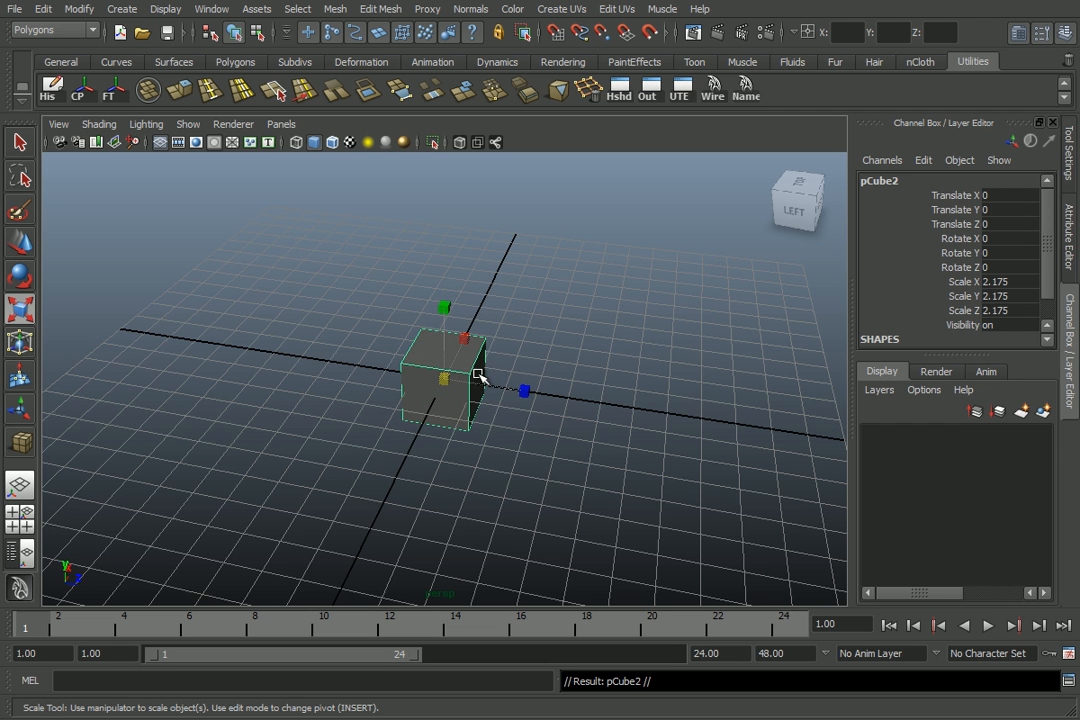
scroll(477, 364, down, 5)
key(w)
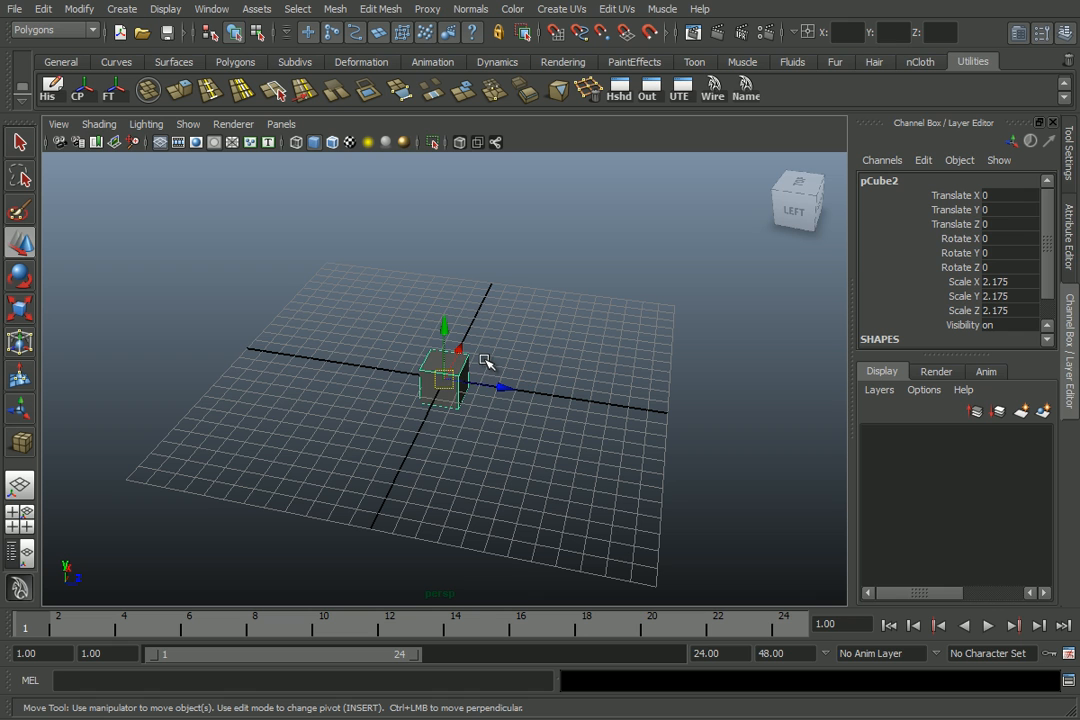
drag(498, 385, 316, 365)
click(440, 378)
drag(501, 388, 557, 320)
key(ctrl+d)
key(ctrl+d)
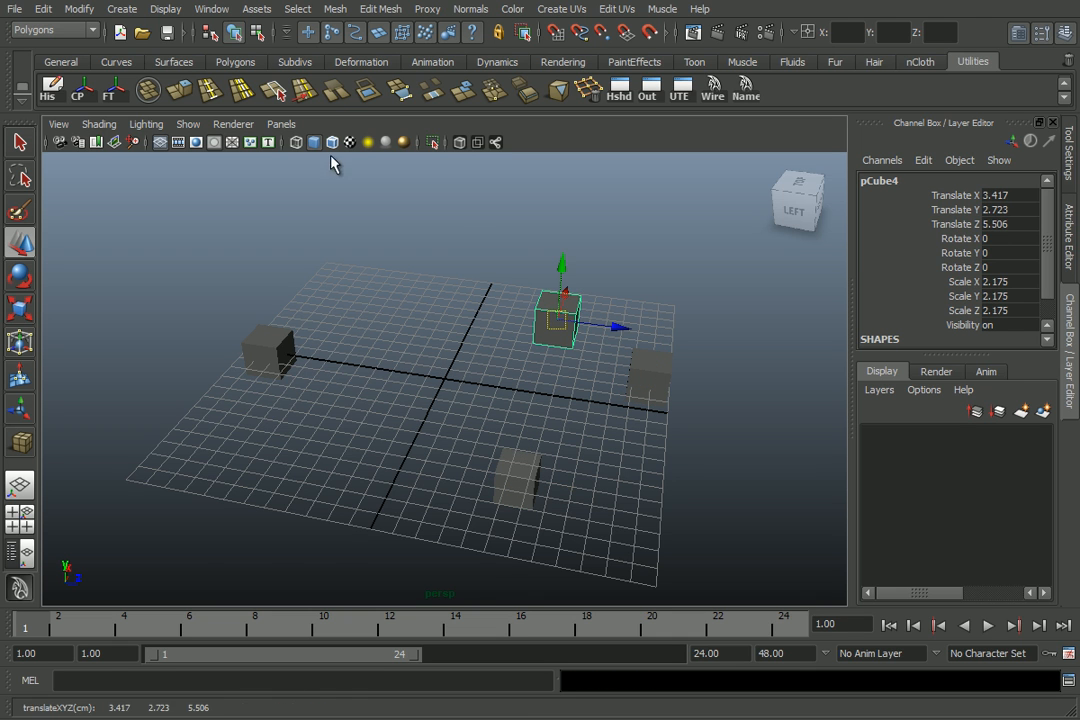
Create a polygon sphere at the origin and scale it uniformly to about 3.899.
click(419, 321)
shift+right_drag(419, 321, 482, 316)
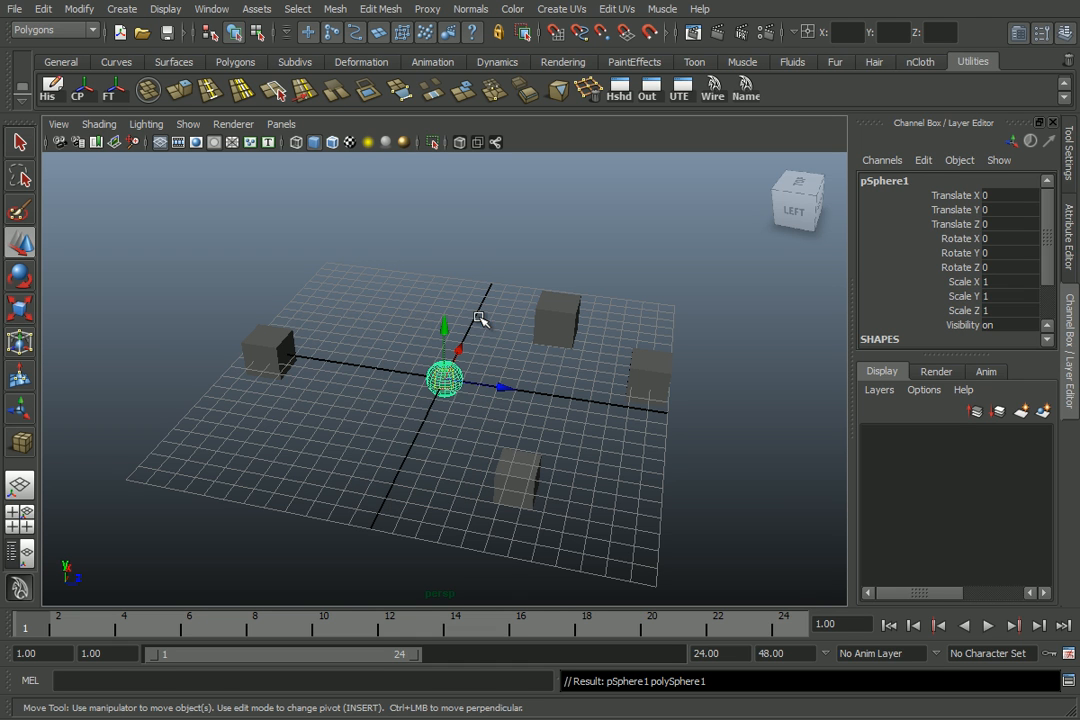
key(r)
middle_drag(482, 378, 533, 374)
Duplicate the sphere and move the copy above the grid to about 2.436, 5.363, -4.745.
key(ctrl+d)
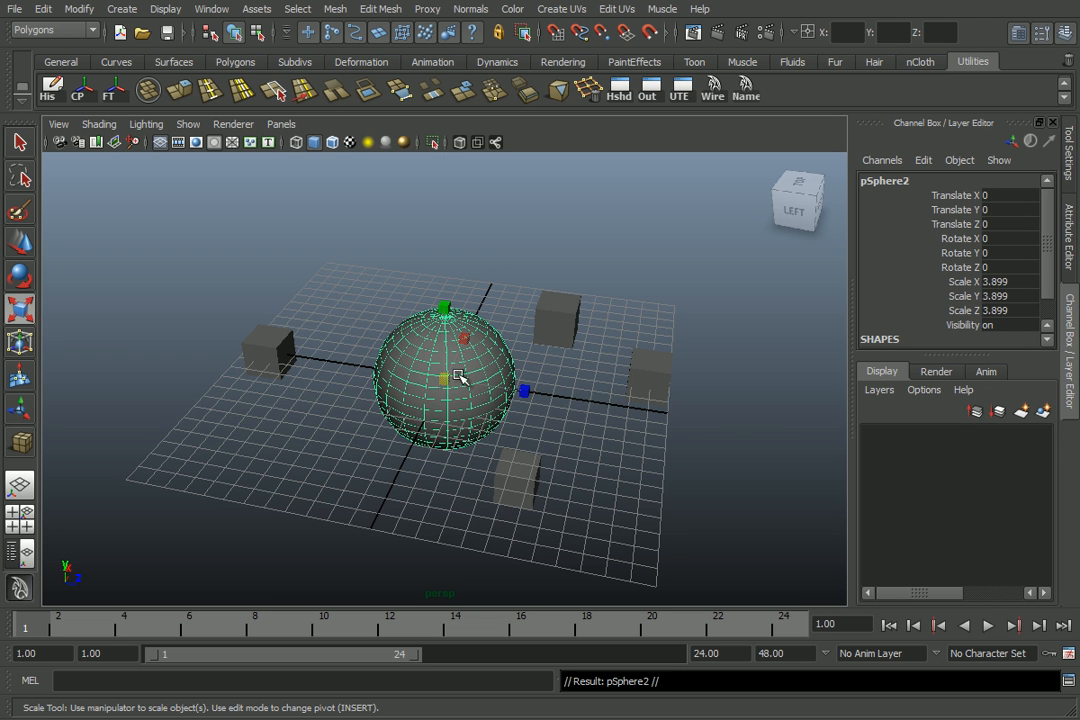
key(w)
middle_drag(410, 346, 333, 236)
Shrink the original sphere uniformly to about 1.344 and move it to about -3.675, -1.815, 11.446.
click(446, 372)
middle_drag(446, 372, 683, 439)
key(r)
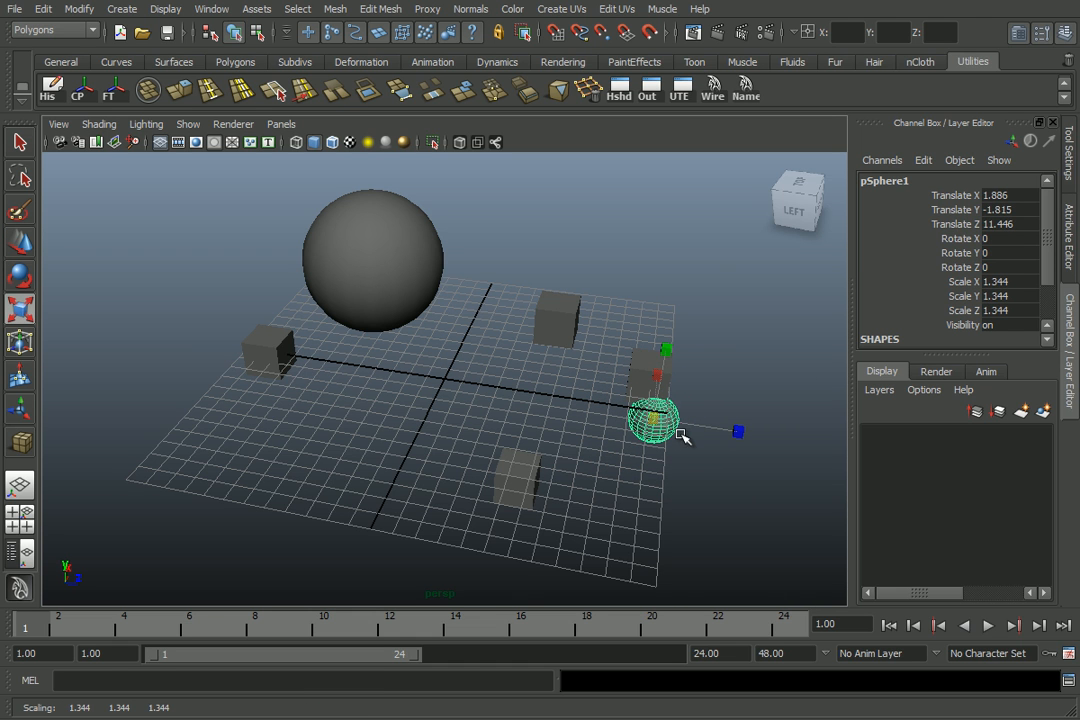
key(w)
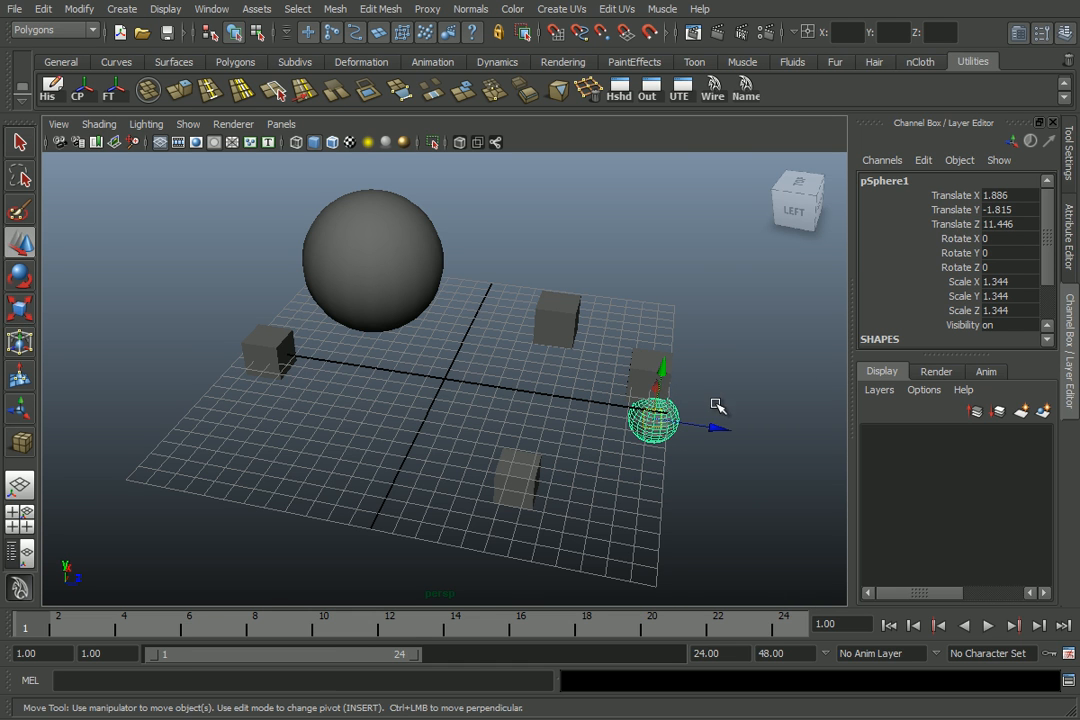
alt+drag(725, 404, 656, 415)
middle_drag(682, 446, 617, 501)
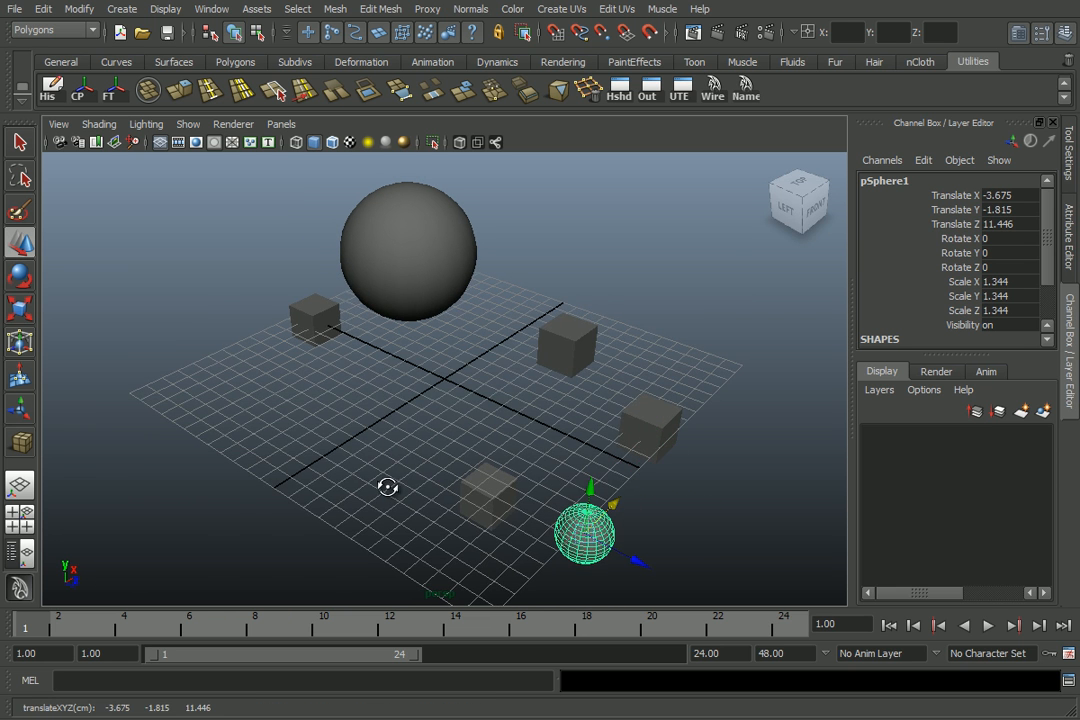
Duplicate the small sphere and move the copy along Z to about -6.638.
alt+drag(402, 489, 462, 486)
key(ctrl+d)
drag(722, 468, 368, 452)
scroll(500, 437, up, 2)
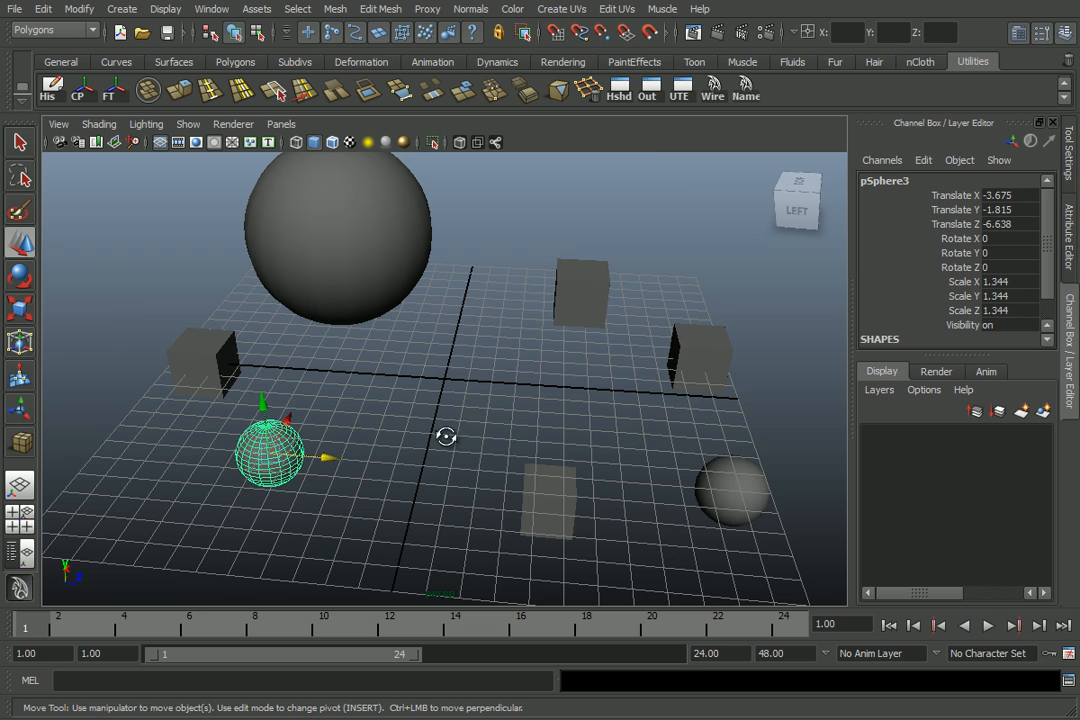
Create a polygon cylinder and duplicate it twice, placing the three cylinders at different spots around the grid.
alt+drag(447, 438, 513, 436)
click(485, 352)
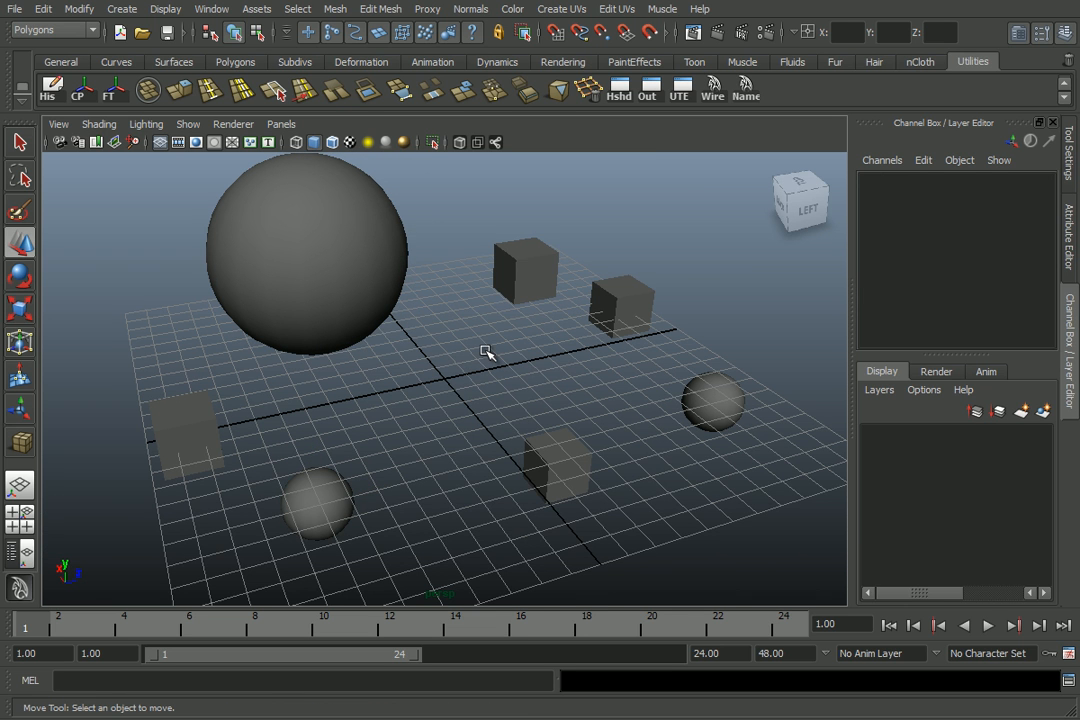
shift+right_click(485, 352)
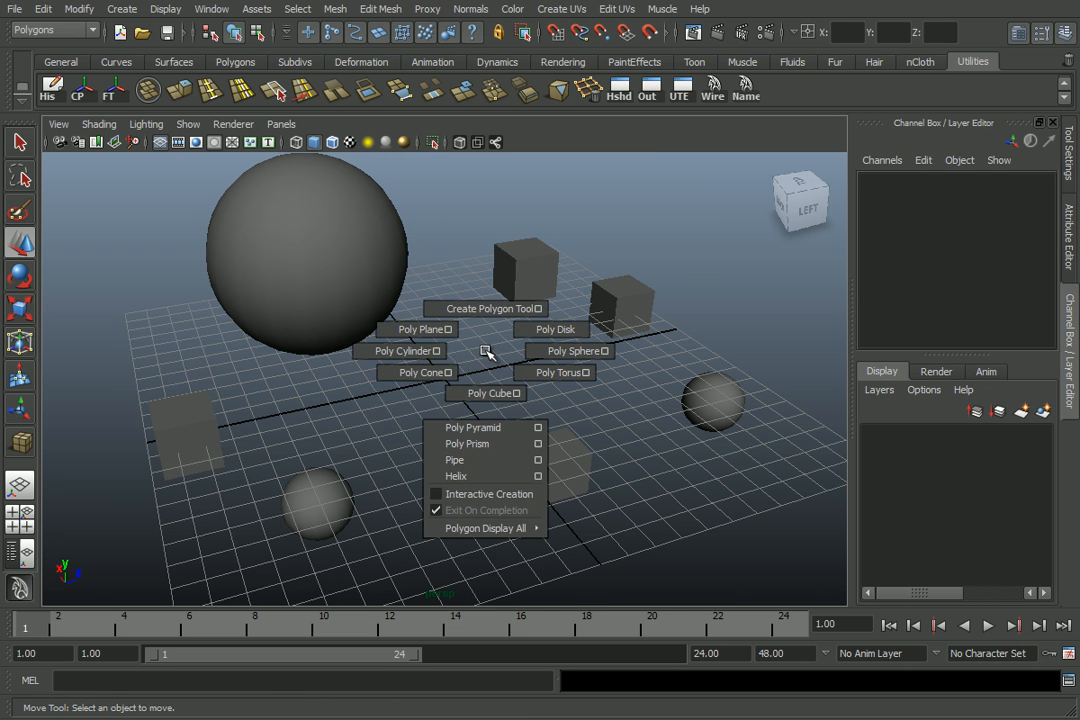
click(425, 352)
drag(443, 380, 506, 323)
key(ctrl+d)
key(ctrl+d)
Select the four cubes one after another and clear the selection again.
click(552, 302)
click(623, 347)
click(549, 483)
click(184, 407)
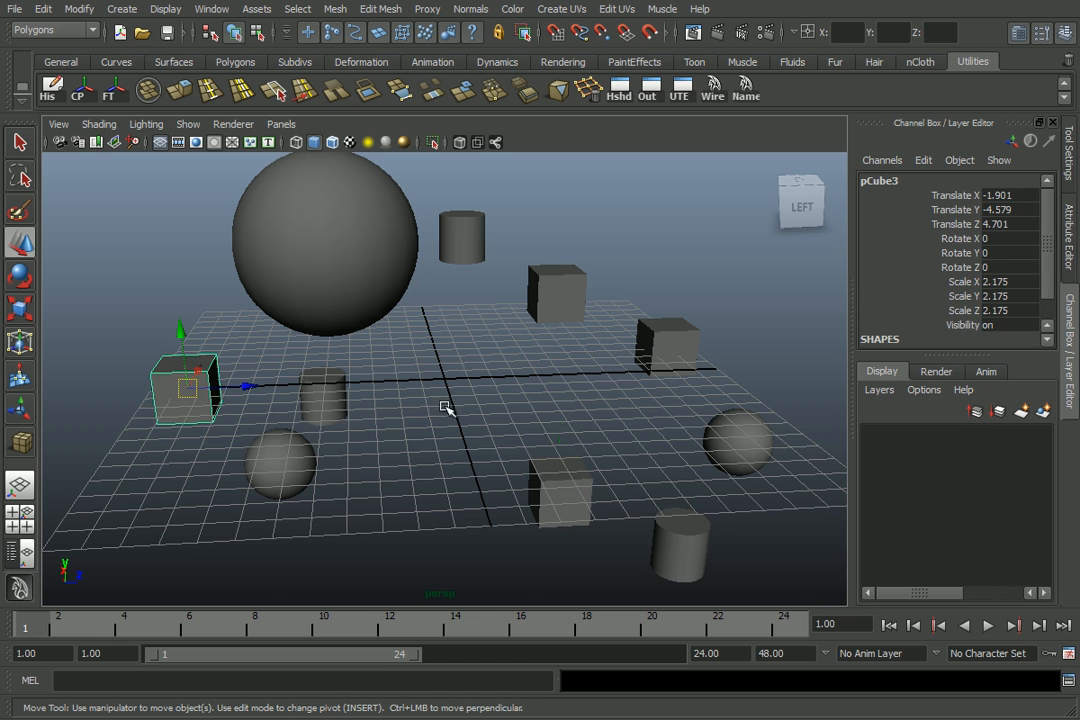
click(579, 374)
drag(580, 287, 593, 463)
click(535, 350)
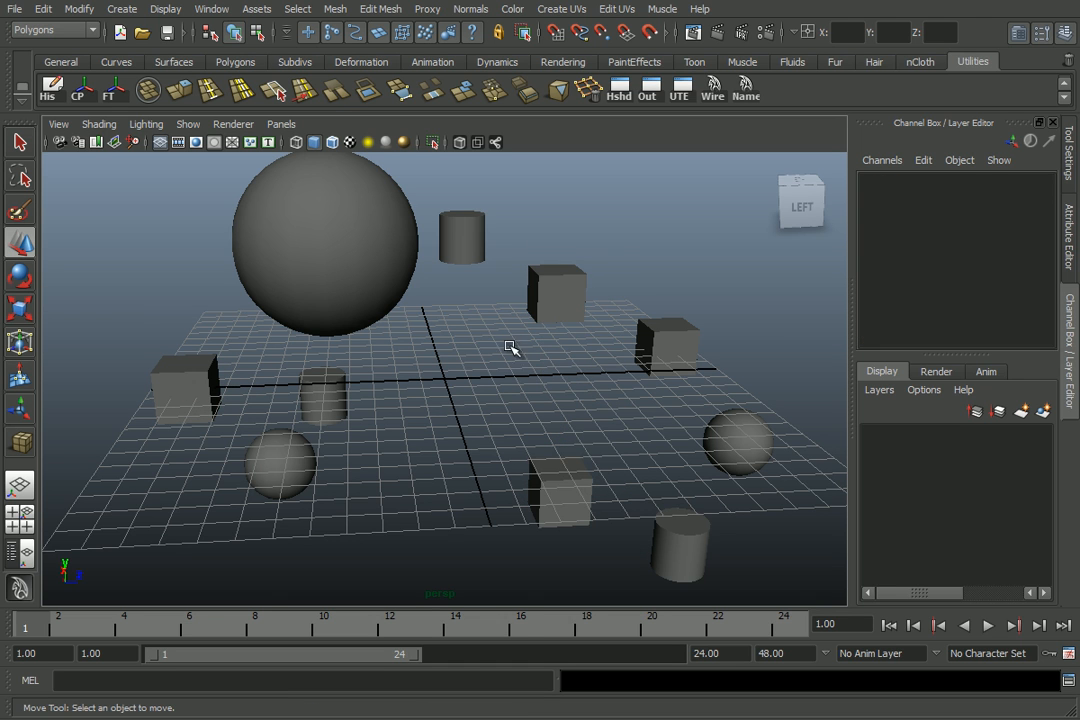
alt+drag(477, 368, 360, 338)
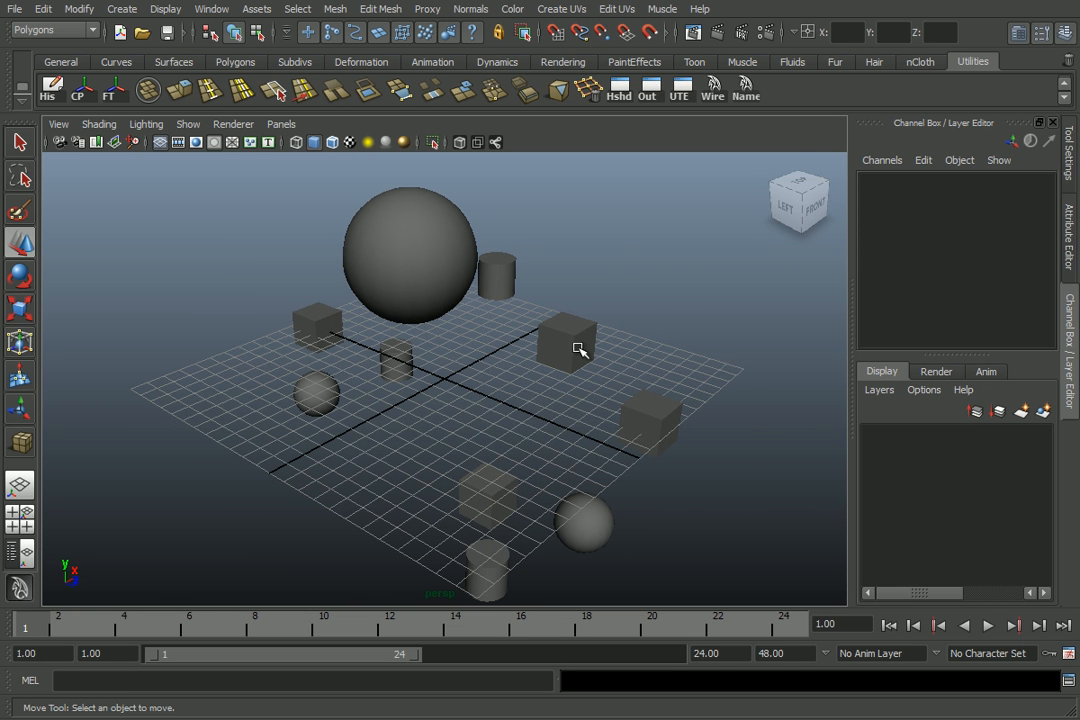
Create an empty display layer and rename it as cube_layer.
click(1022, 414)
double_click(937, 436)
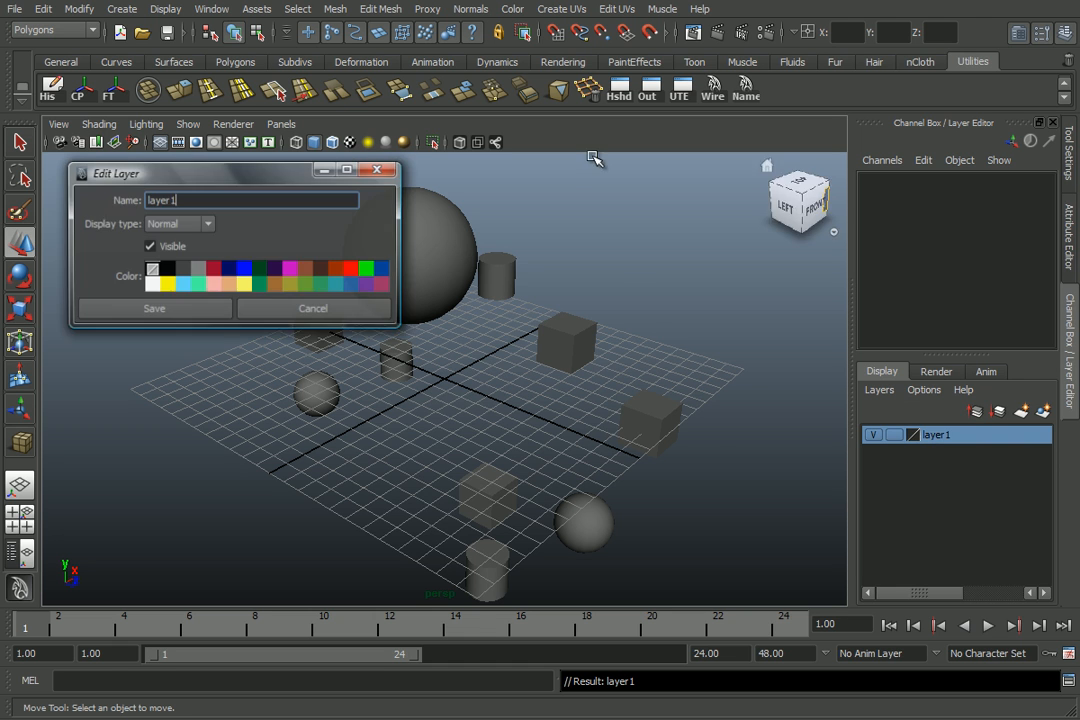
drag(265, 180, 531, 226)
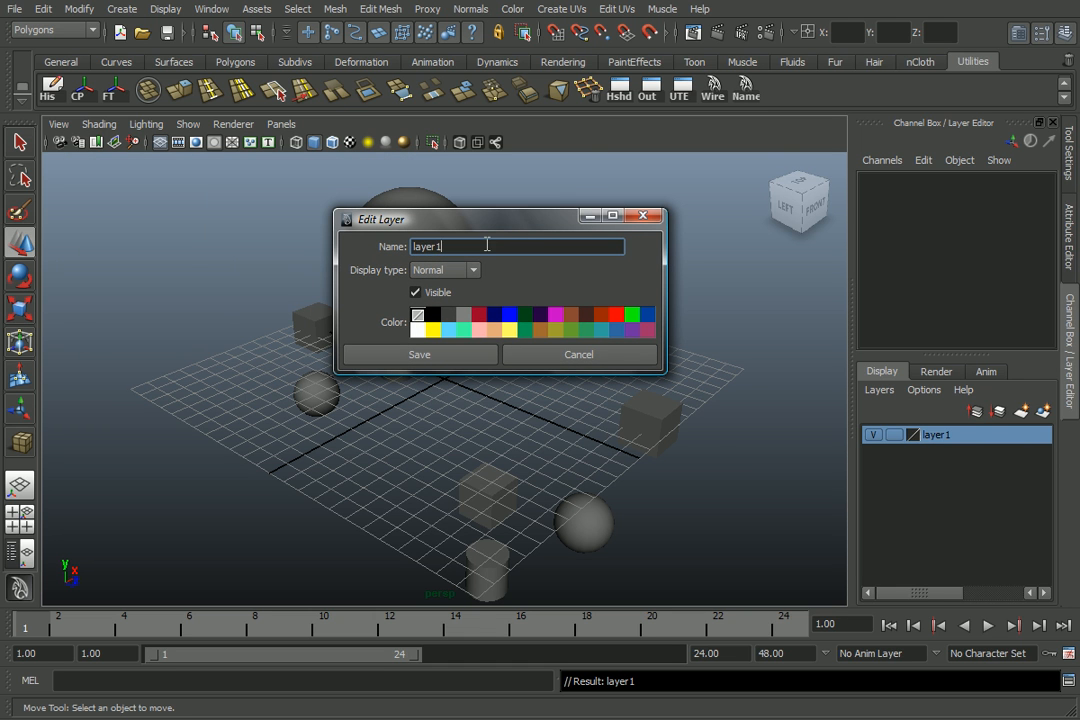
text(cube_)
drag(459, 228, 141, 194)
click(243, 198)
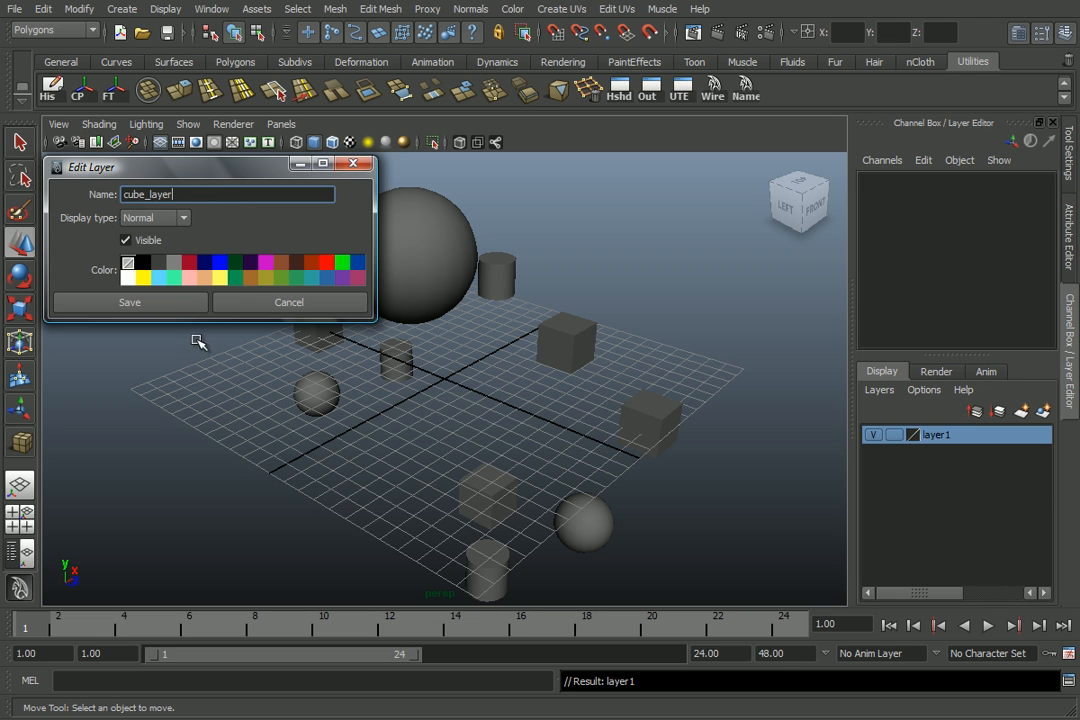
click(171, 304)
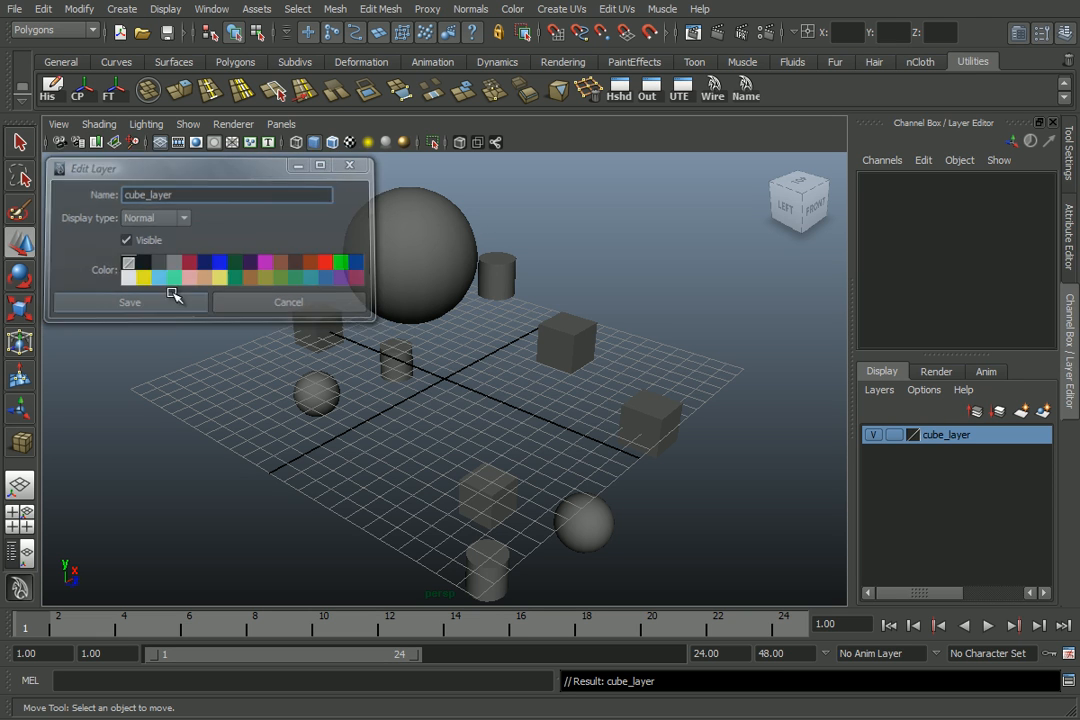
Select all four cubes and add them to cube_layer.
alt+drag(693, 362, 541, 371)
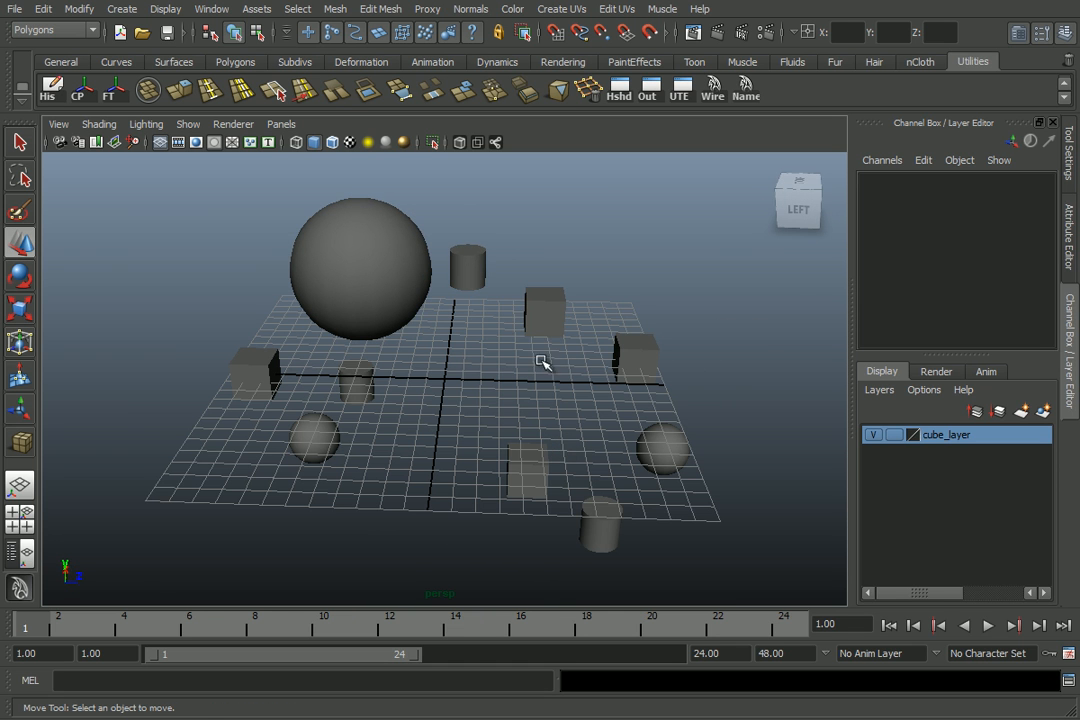
click(545, 313)
shift+click(636, 358)
shift+click(528, 470)
shift+click(265, 368)
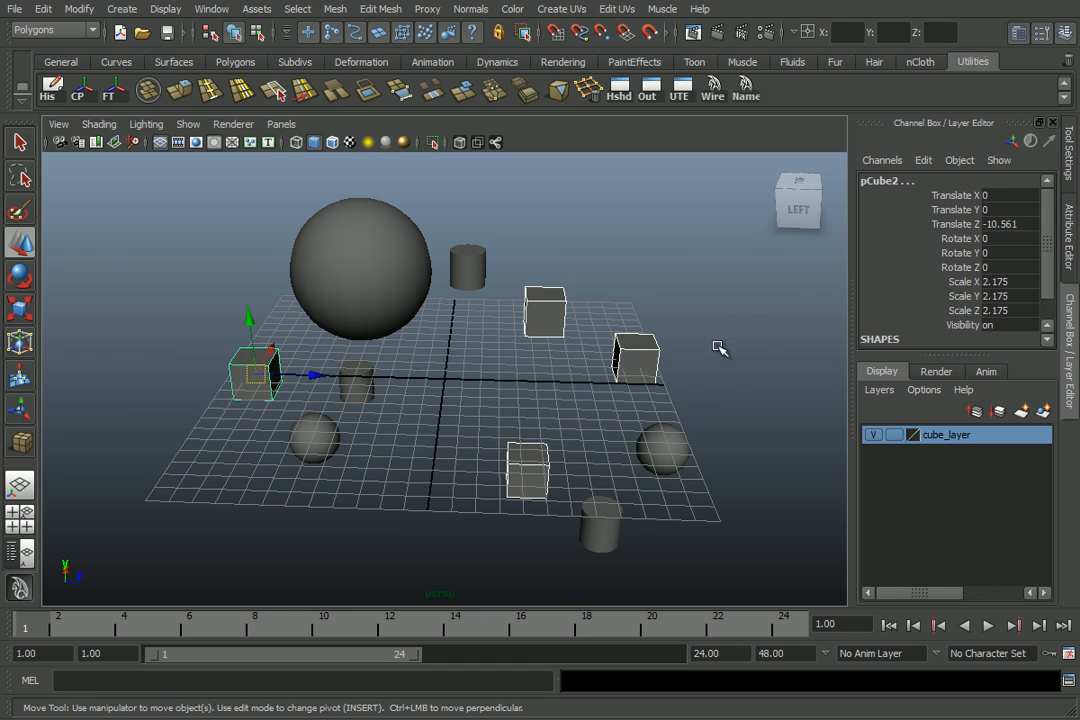
right_click(940, 441)
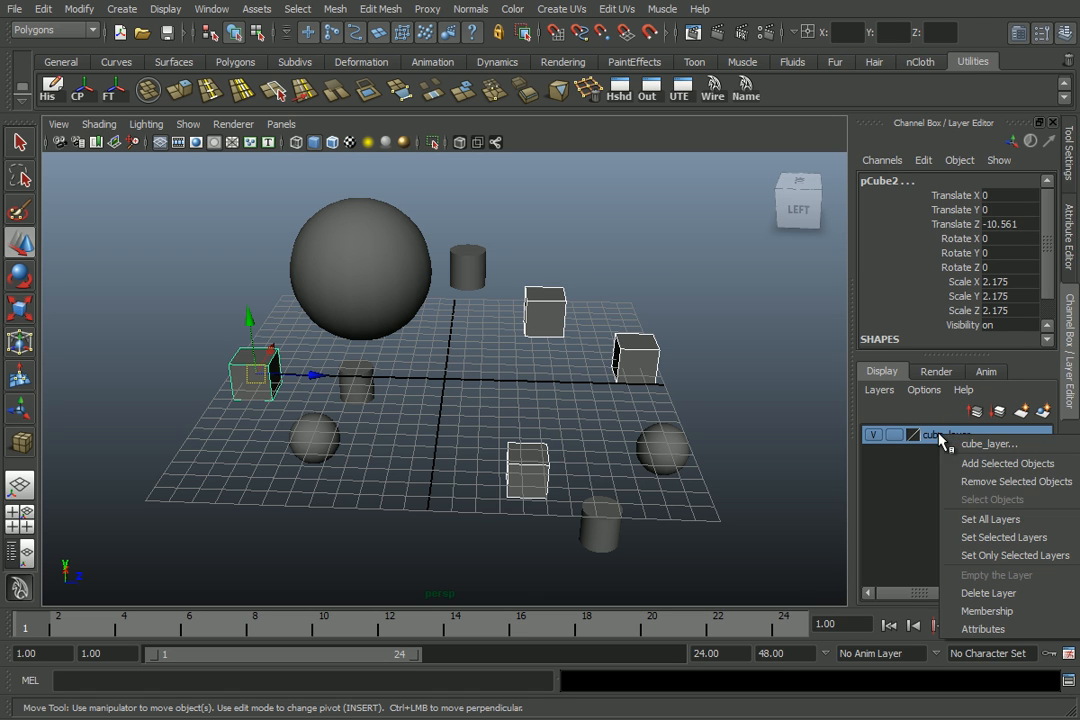
click(1036, 465)
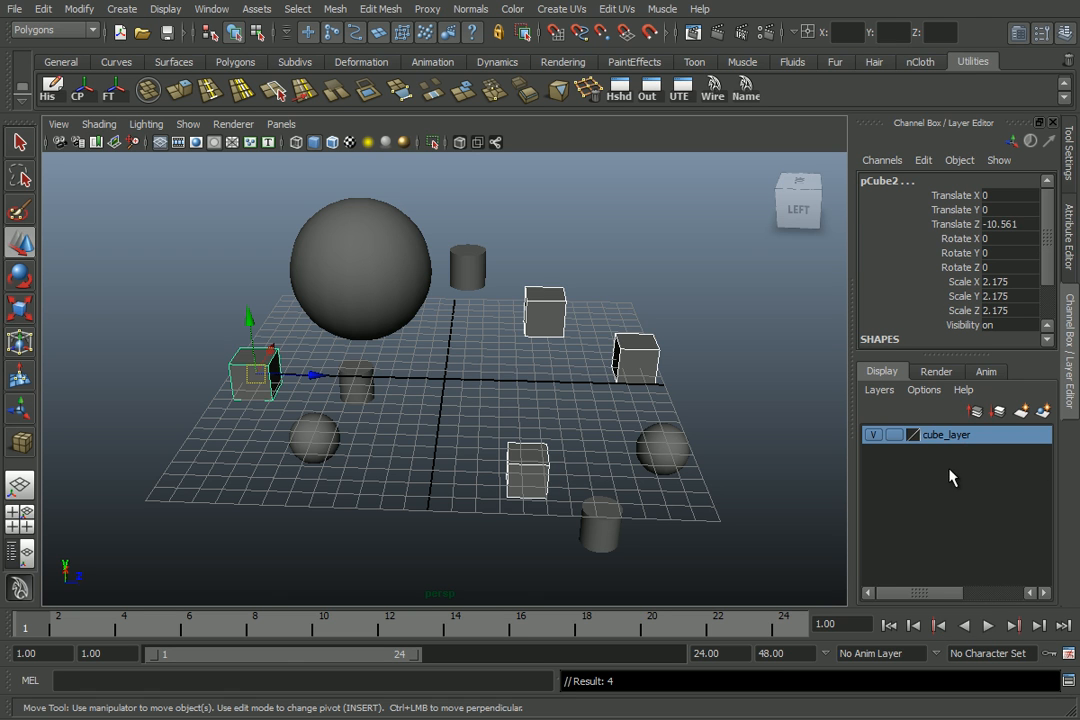
Toggle the visibility of cube_layer to check its contents, leaving the layer shown and nothing selected.
click(874, 437)
click(874, 437)
click(874, 437)
click(818, 416)
click(874, 437)
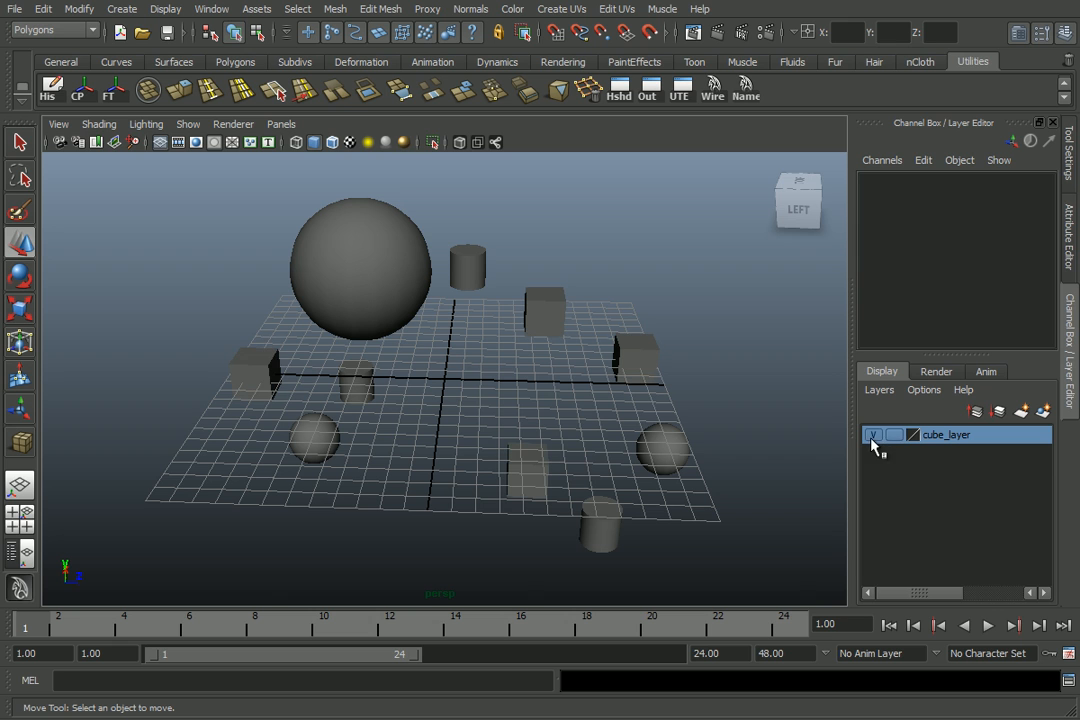
Set the color of cube_layer to dark red and save the layer settings.
right_click(942, 434)
double_click(946, 436)
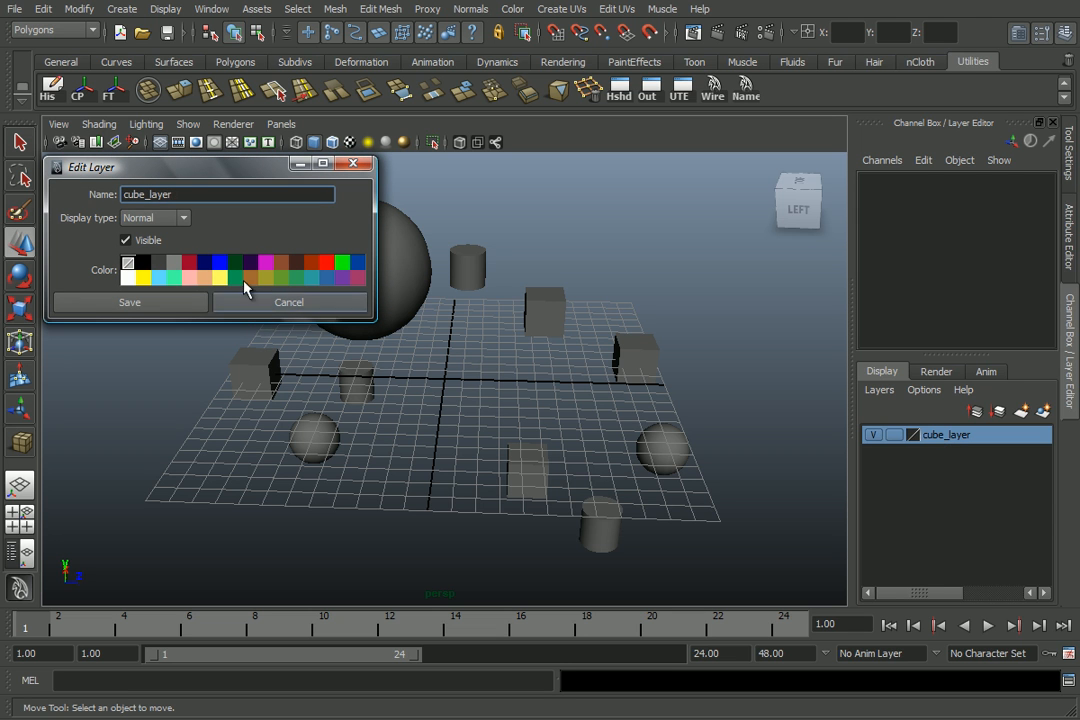
click(190, 264)
click(186, 303)
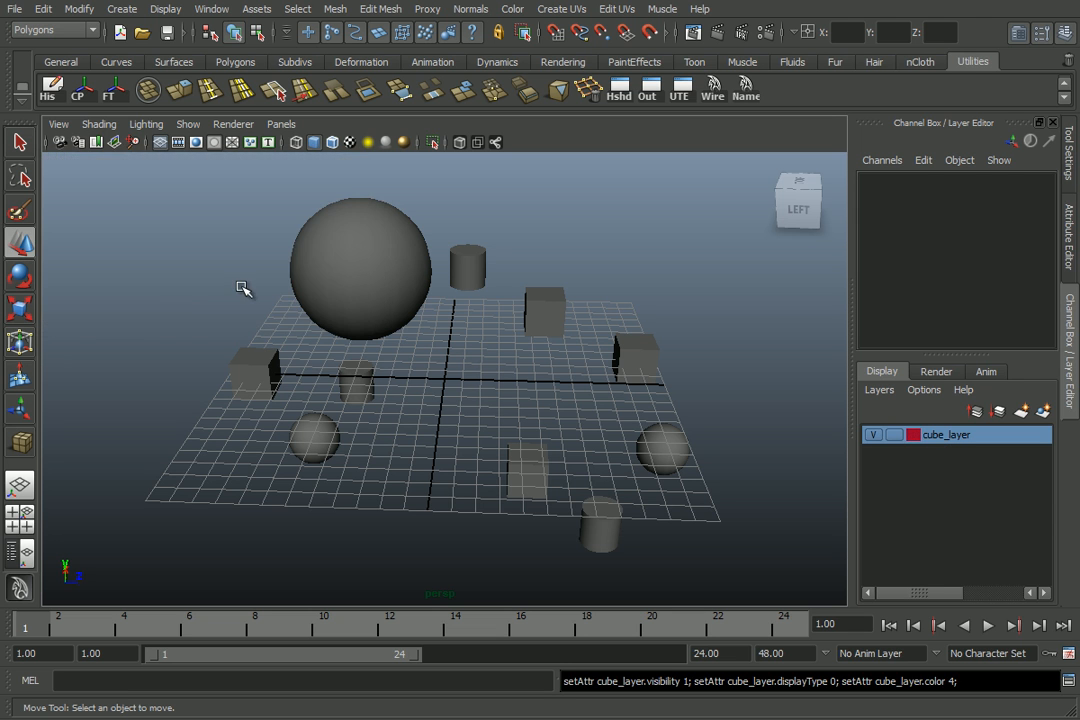
Hide cube_layer and assign the three spheres to a new display layer.
click(874, 435)
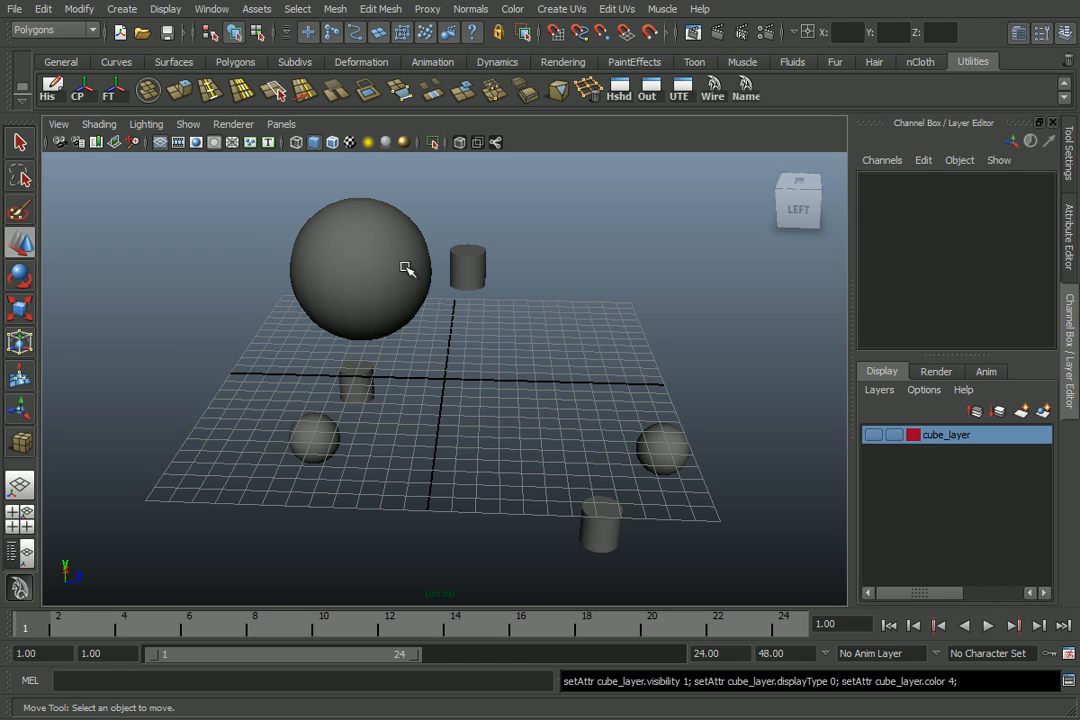
click(383, 259)
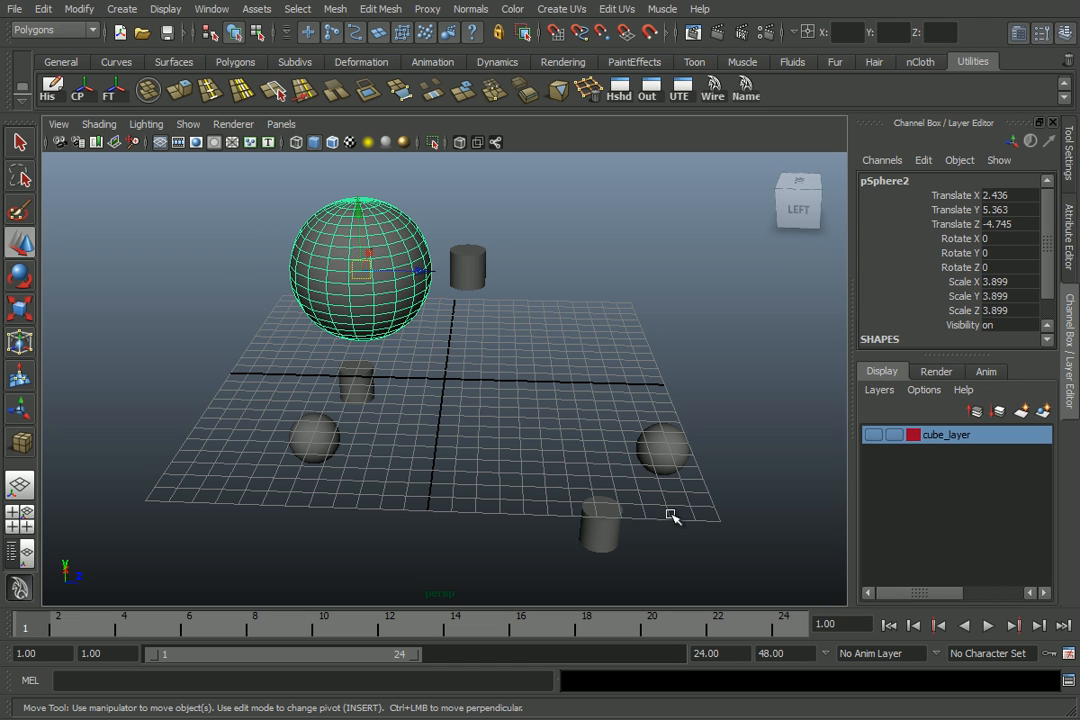
shift+click(672, 447)
shift+click(314, 440)
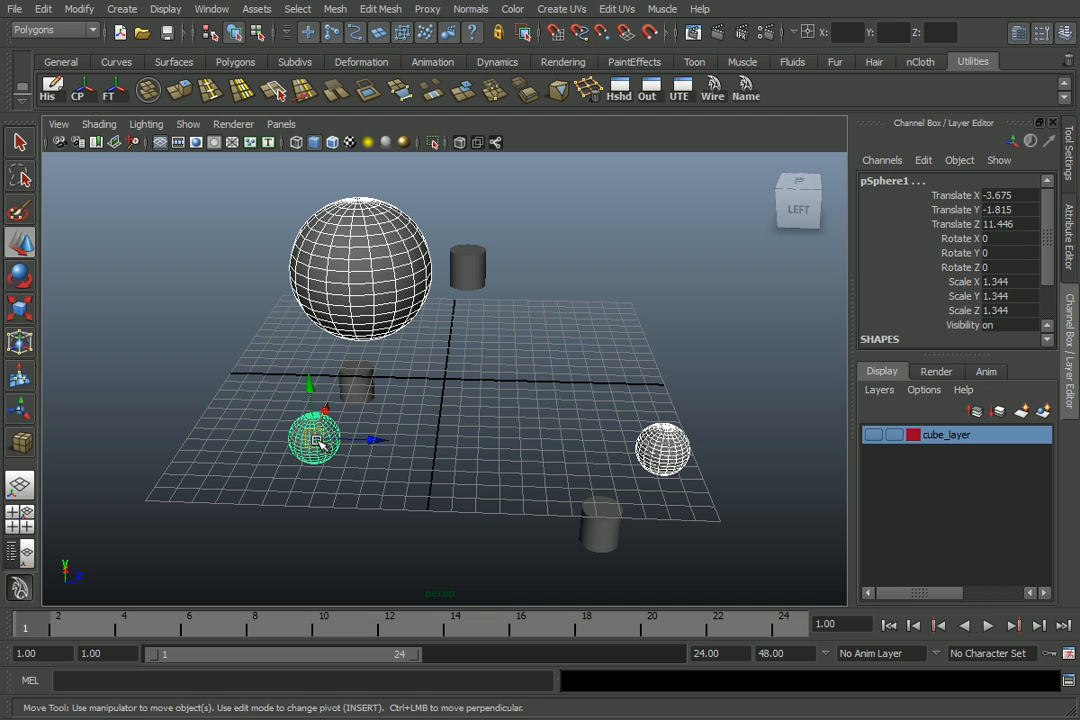
click(1044, 414)
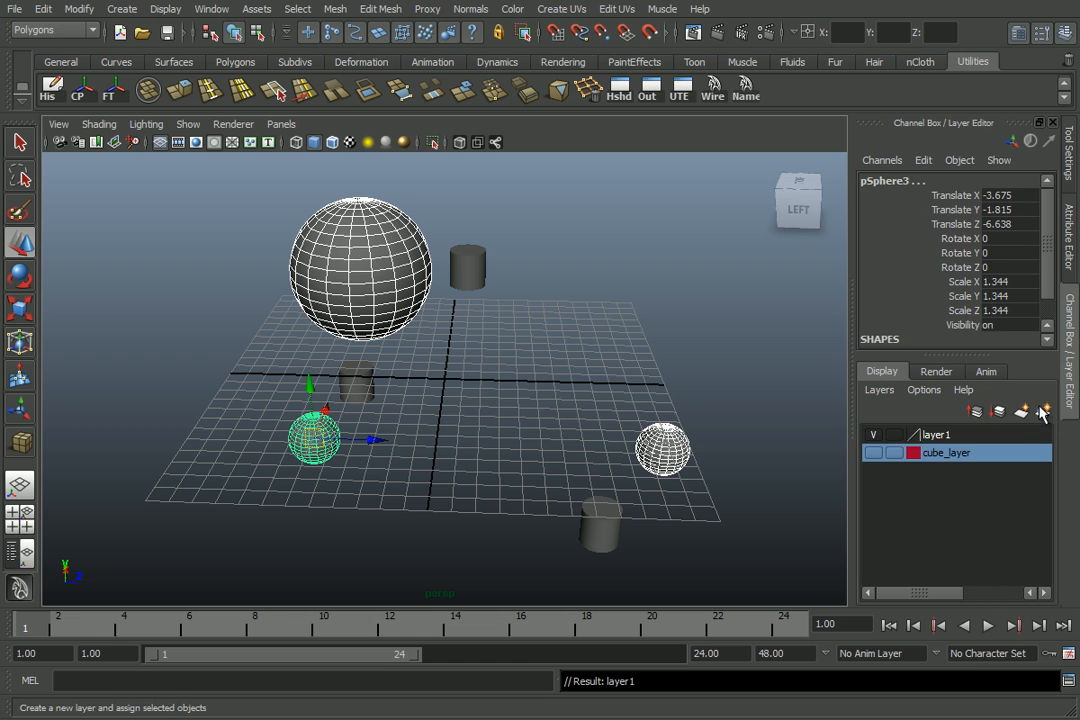
Rename the new spheres layer to sphere_layer, set its color to yellow and save the layer settings.
double_click(932, 436)
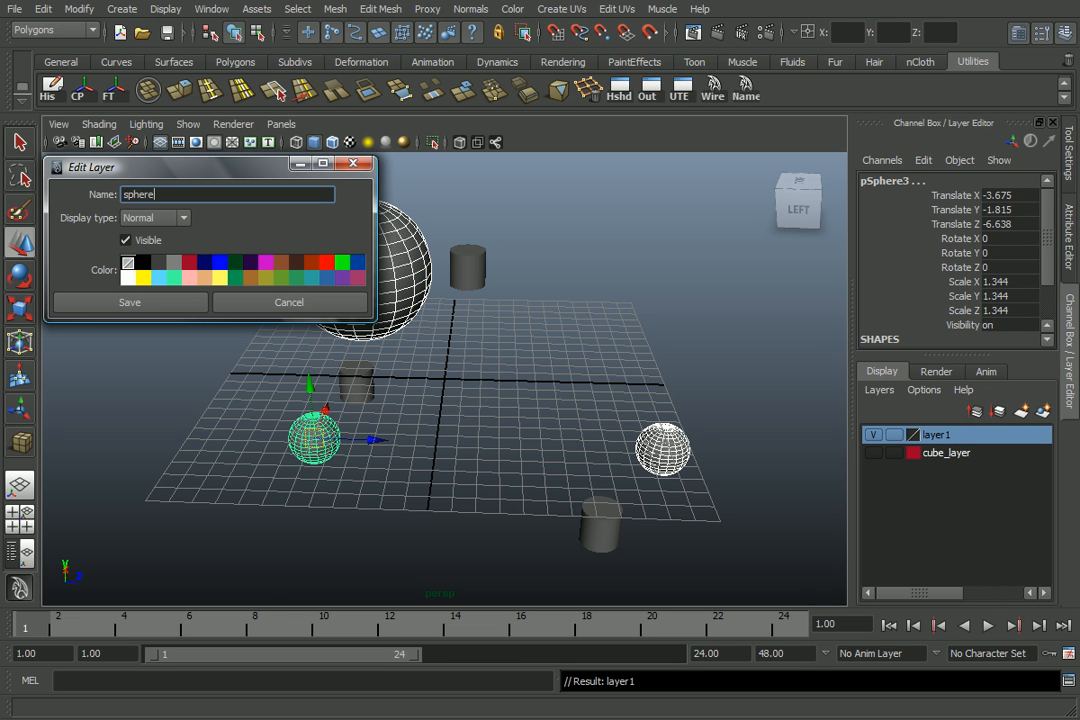
text(sphere_layer)
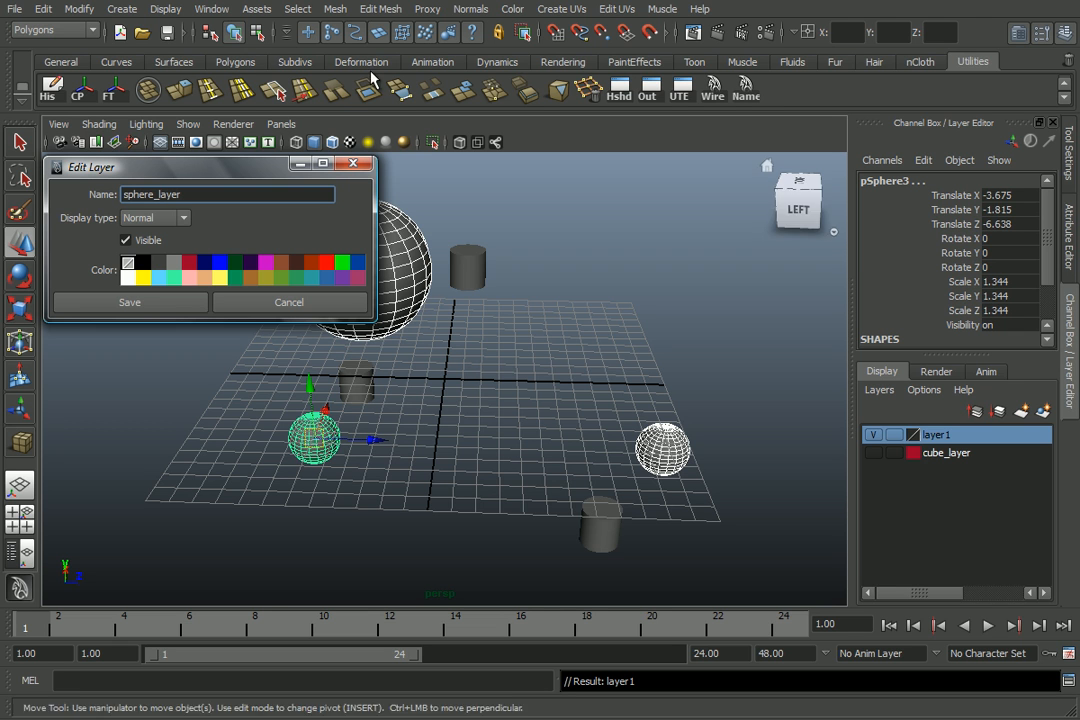
click(143, 278)
click(130, 302)
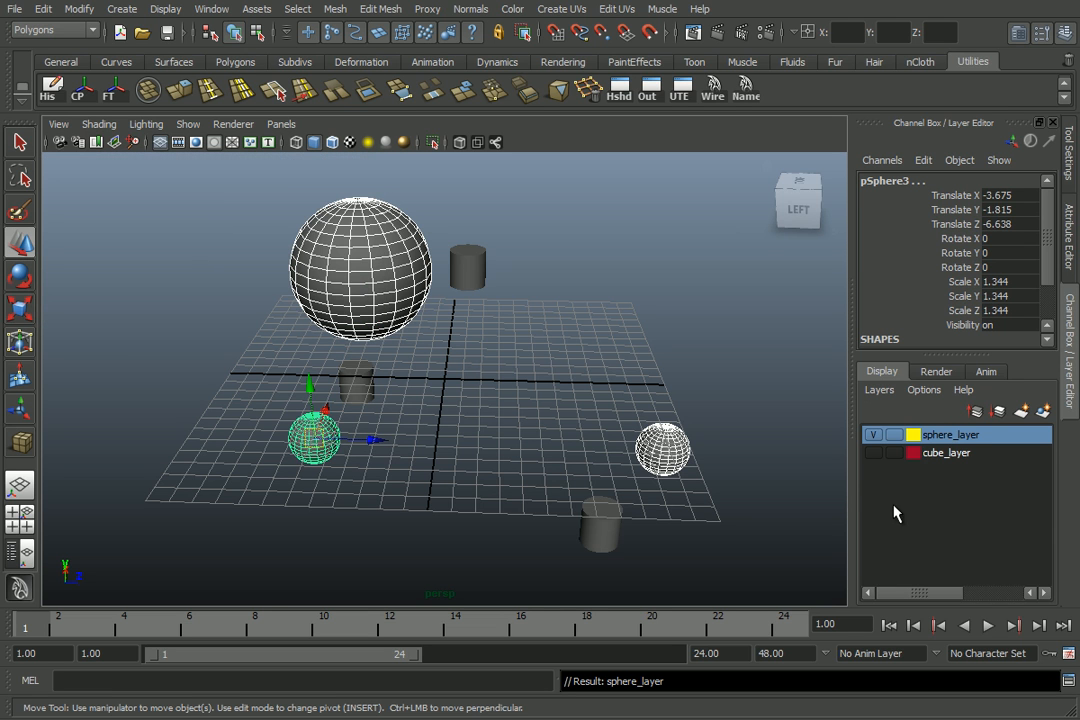
Hide sphere_layer, assign the three cylinders to a new layer named cylindre_layer and color it light pink.
click(874, 441)
drag(718, 559, 301, 239)
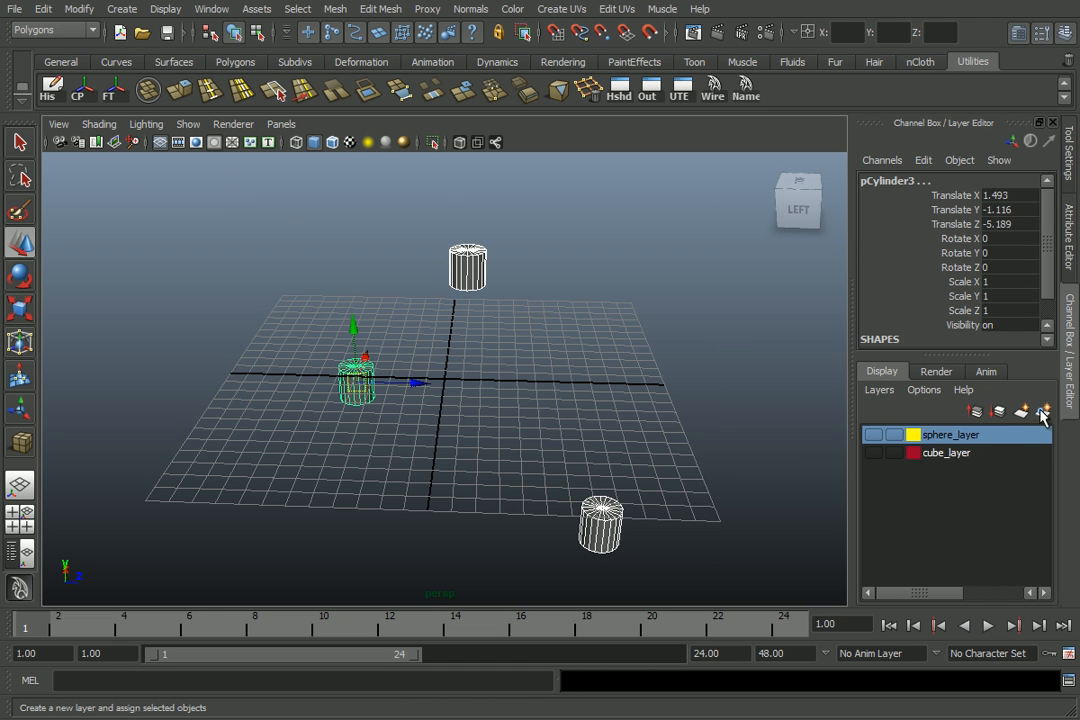
double_click(943, 437)
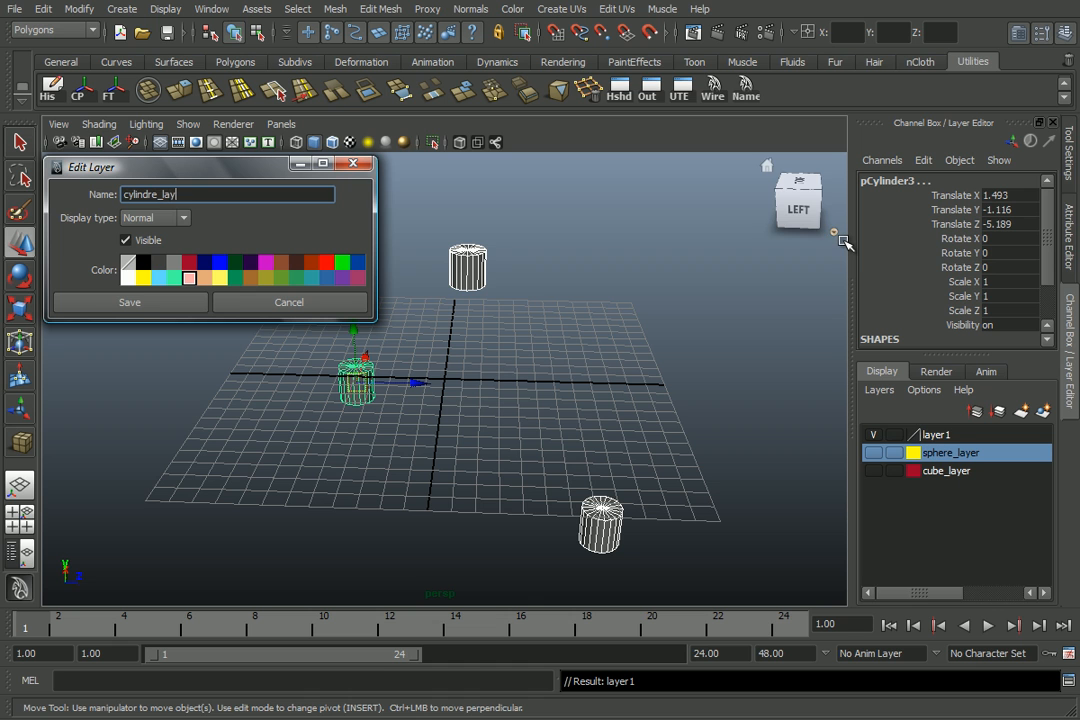
click(116, 305)
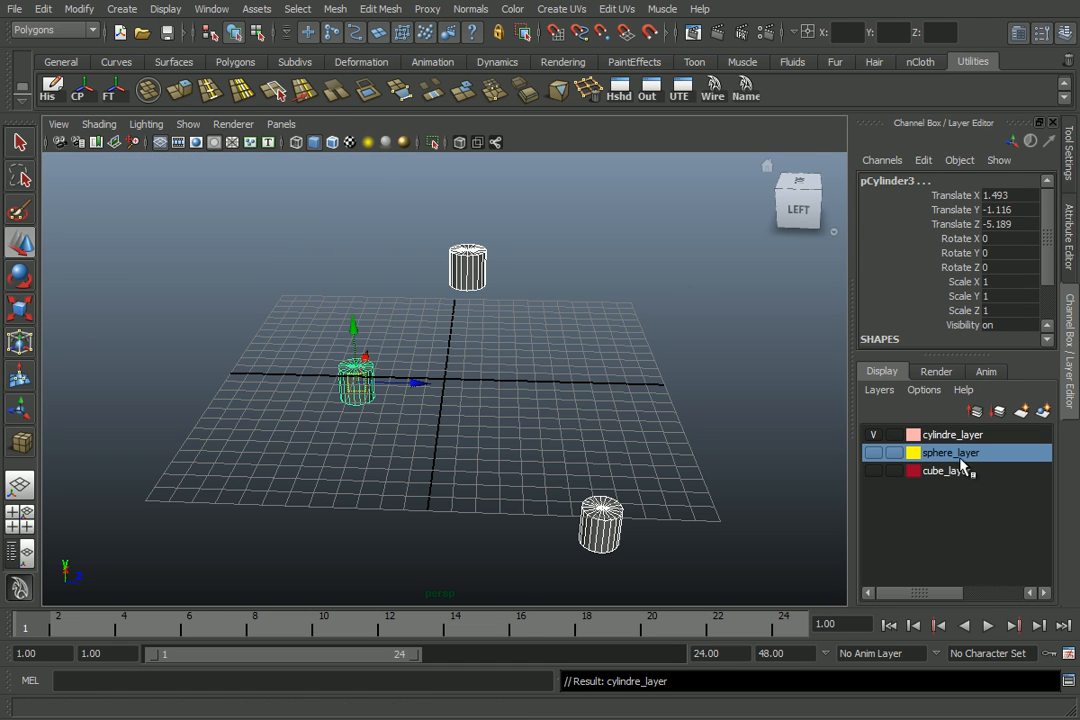
Make cylindre_layer, sphere_layer and cube_layer all visible.
click(873, 434)
click(873, 452)
click(873, 470)
click(873, 434)
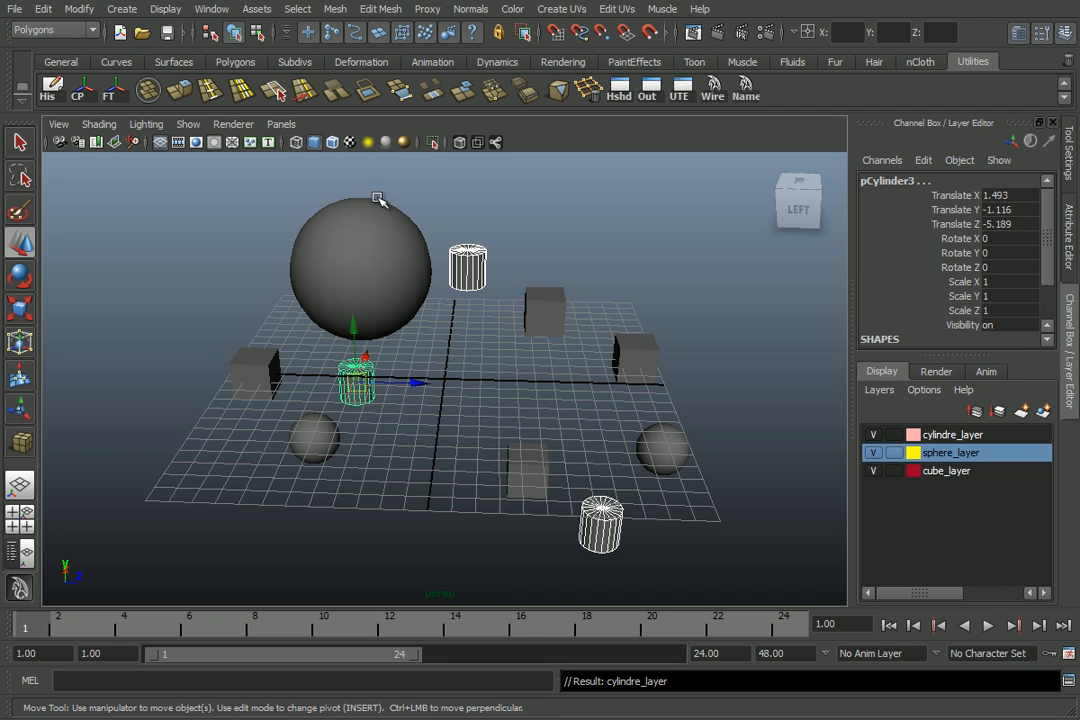
Display the objects with wireframe on shaded, deselect everything and inspect the layer colors around the scene.
key(4)
click(665, 330)
scroll(681, 346, down, 4)
alt+drag(681, 346, 375, 395)
scroll(545, 347, up, 3)
scroll(690, 342, down, 2)
scroll(650, 378, up, 4)
scroll(451, 374, down, 4)
Set the color of cylindre_layer to bright green, save it and inspect the recolored cylinders.
double_click(941, 434)
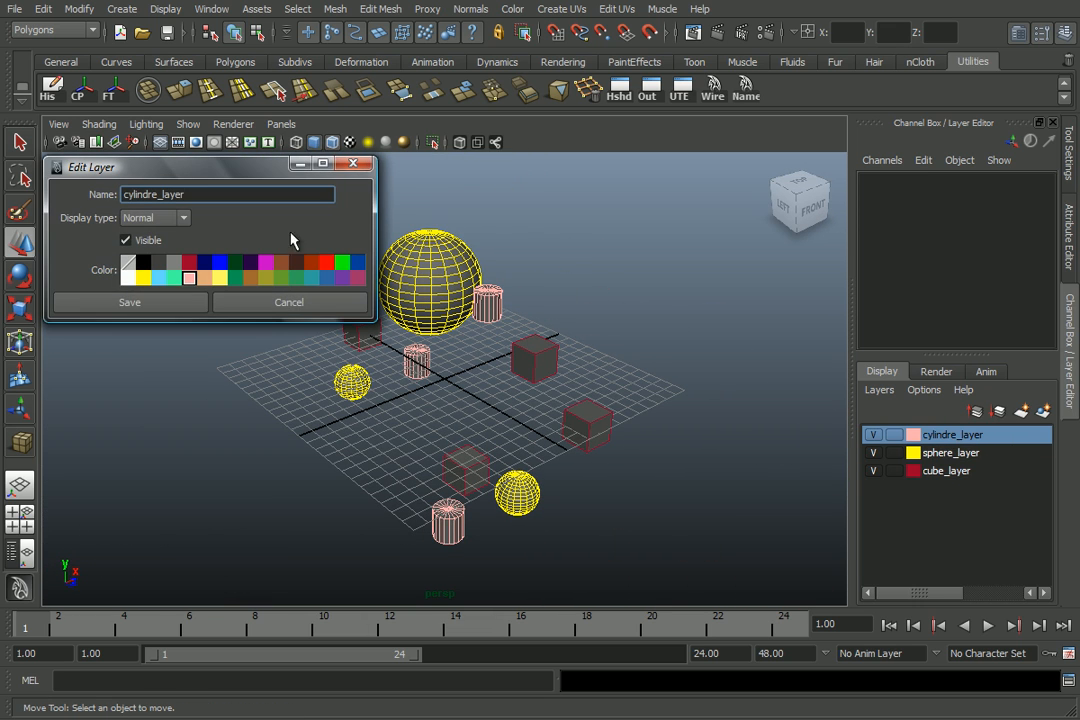
click(340, 262)
click(186, 304)
alt+drag(501, 296, 665, 325)
scroll(388, 306, up, 4)
scroll(398, 294, down, 4)
scroll(660, 322, up, 2)
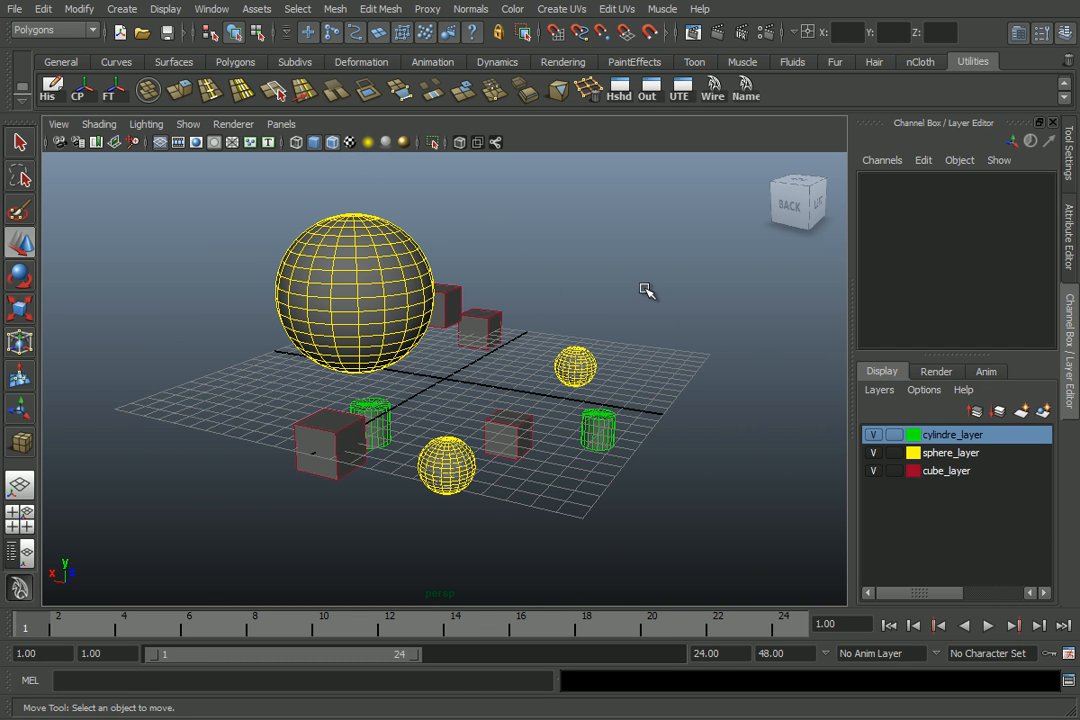
scroll(625, 357, down, 2)
Delete all three display layers while keeping their objects in the scene, and leave nothing selected.
drag(268, 231, 545, 474)
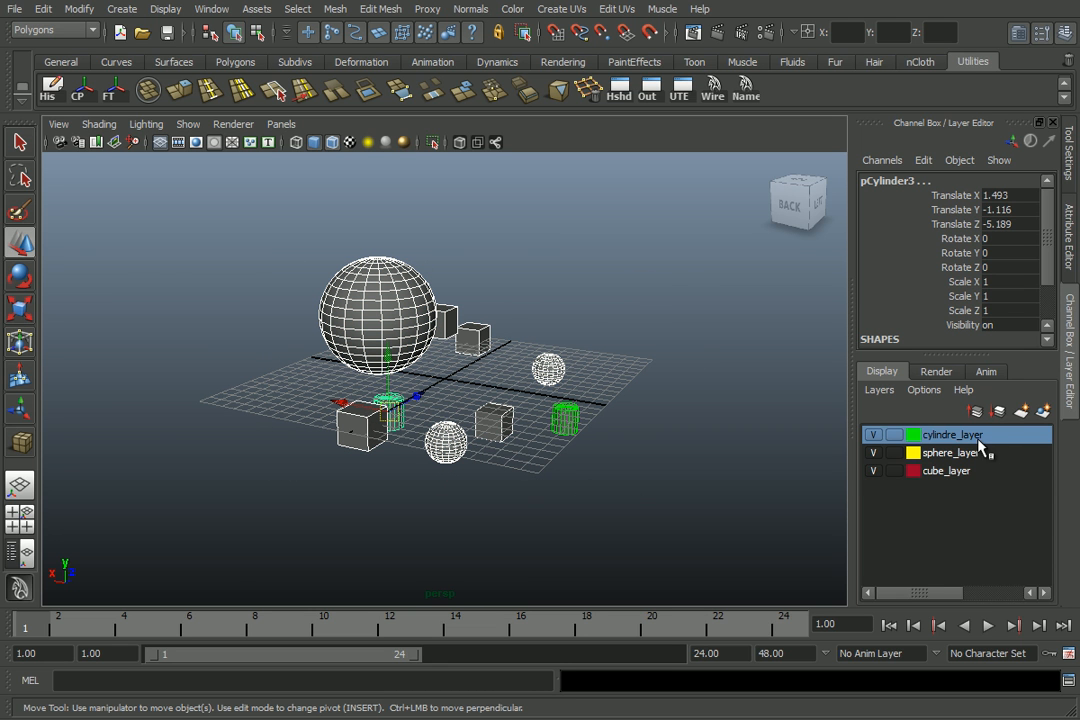
click(978, 473)
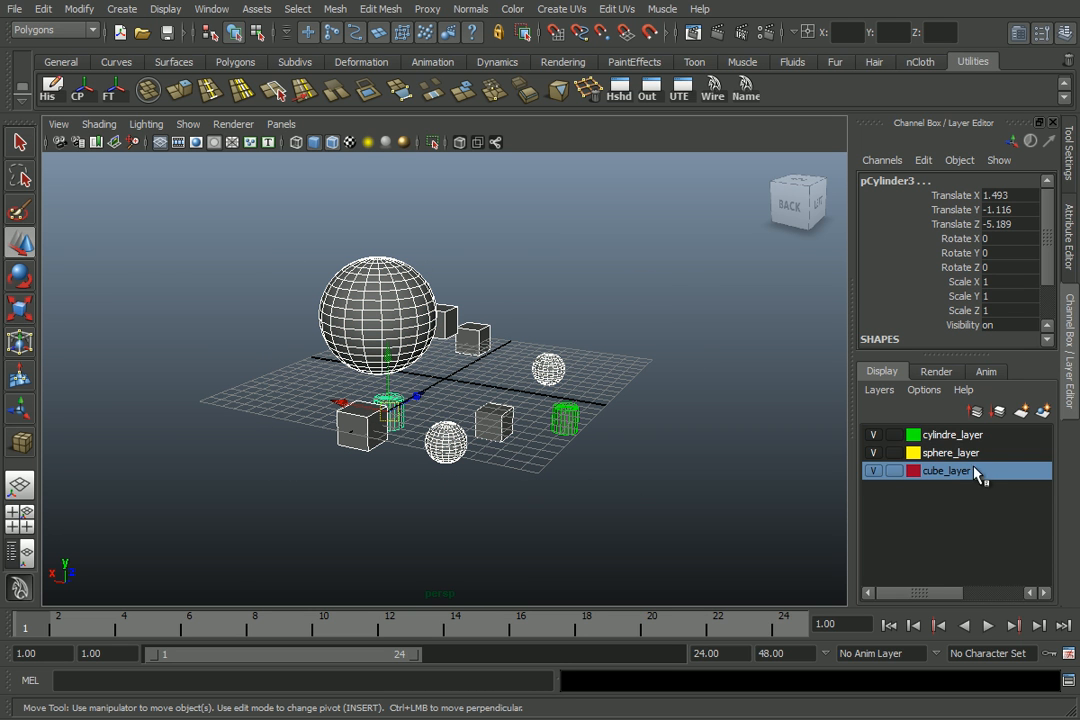
click(880, 390)
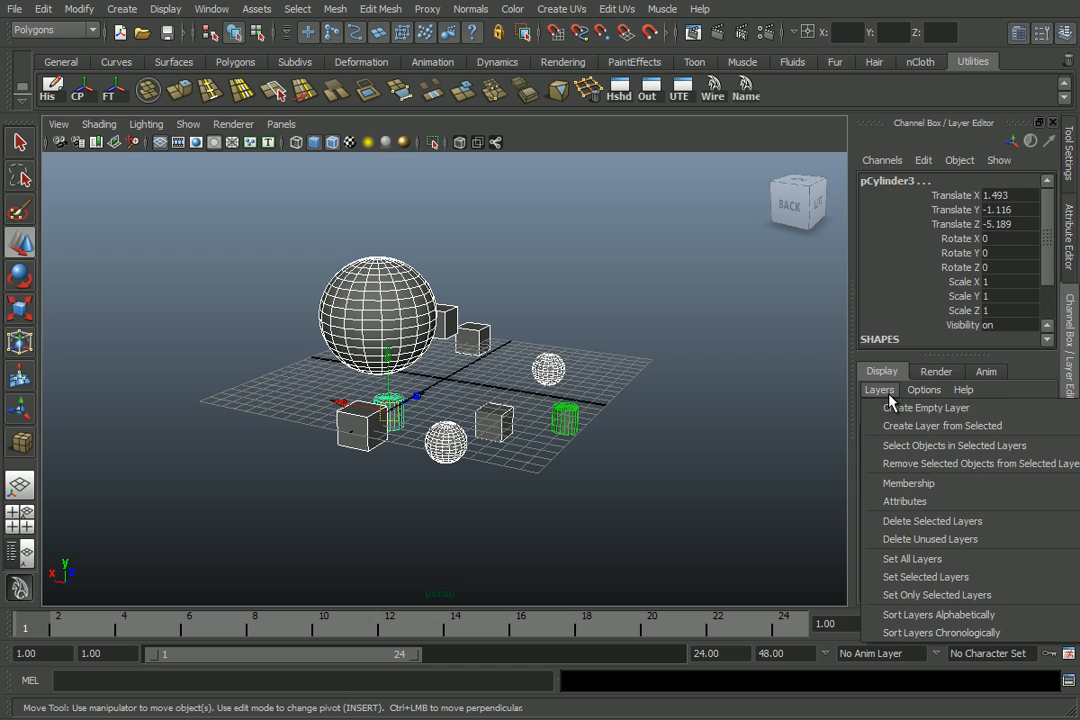
click(940, 521)
click(312, 289)
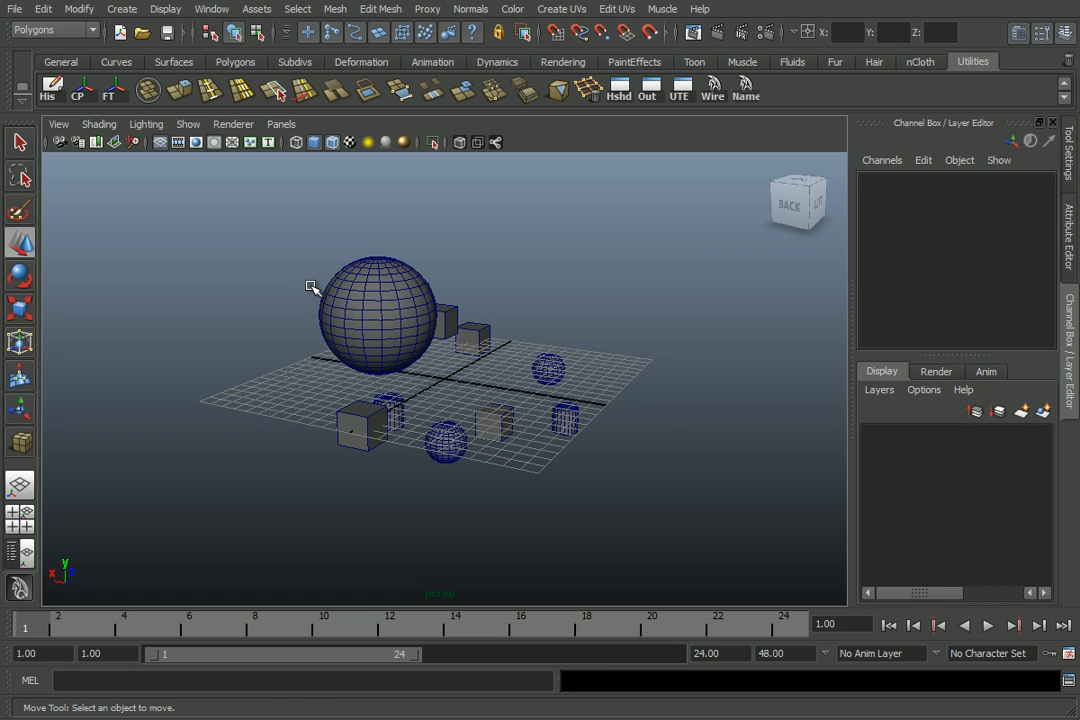
Delete every object in the scene and return the perspective camera to its home view.
key(ctrl+shift+a)
key(Delete)
alt+right_drag(495, 318, 776, 176)
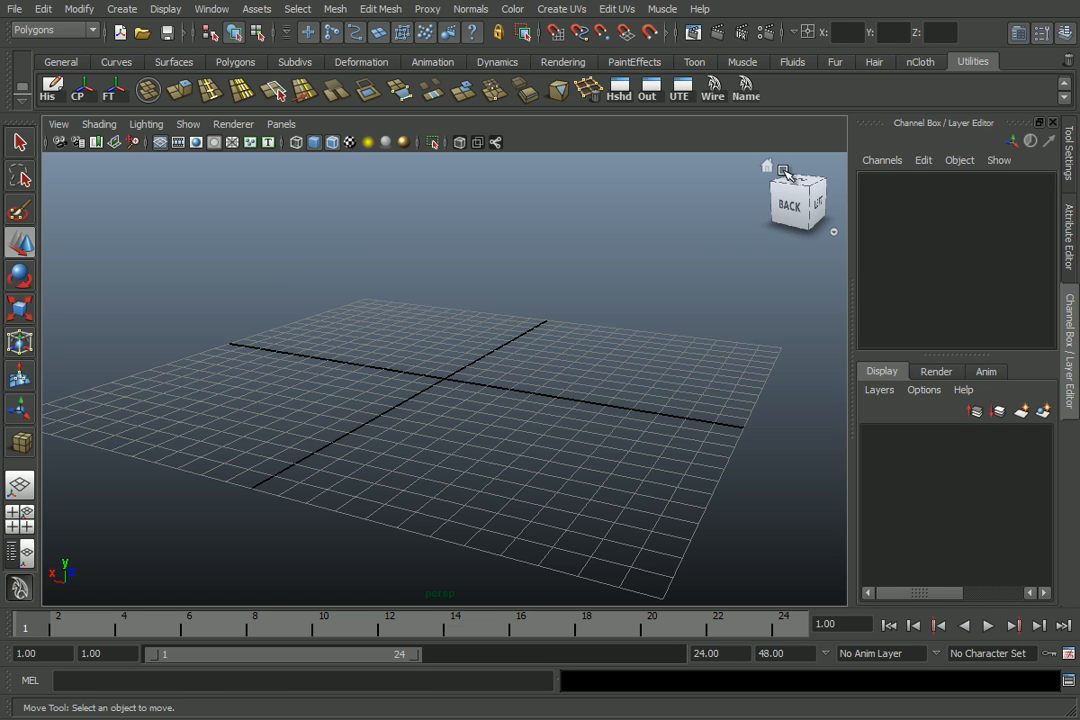
click(774, 175)
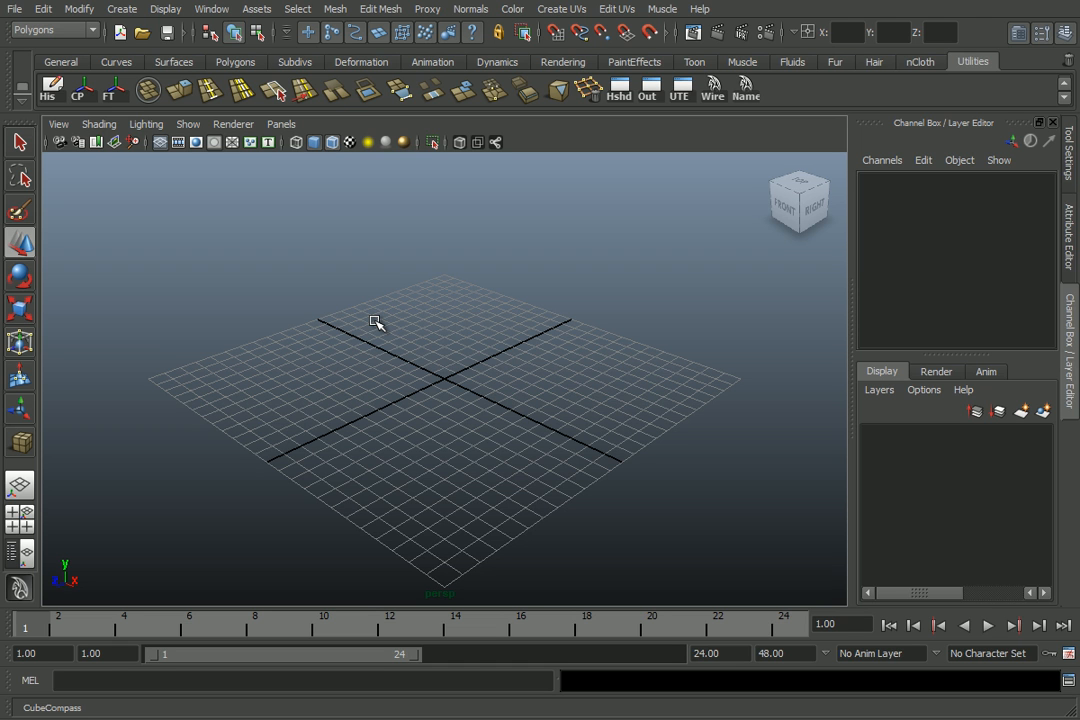
Create a polygon cube at the origin and scale it uniformly to about 13.862.
shift+right_drag(480, 340, 478, 374)
key(r)
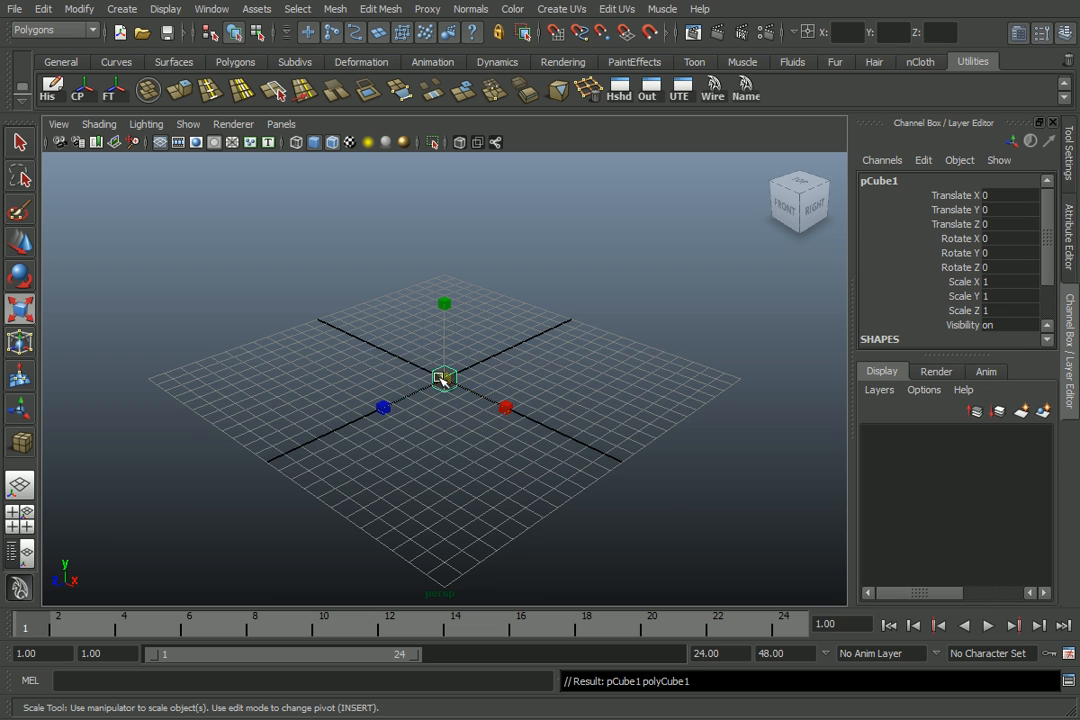
drag(446, 378, 602, 360)
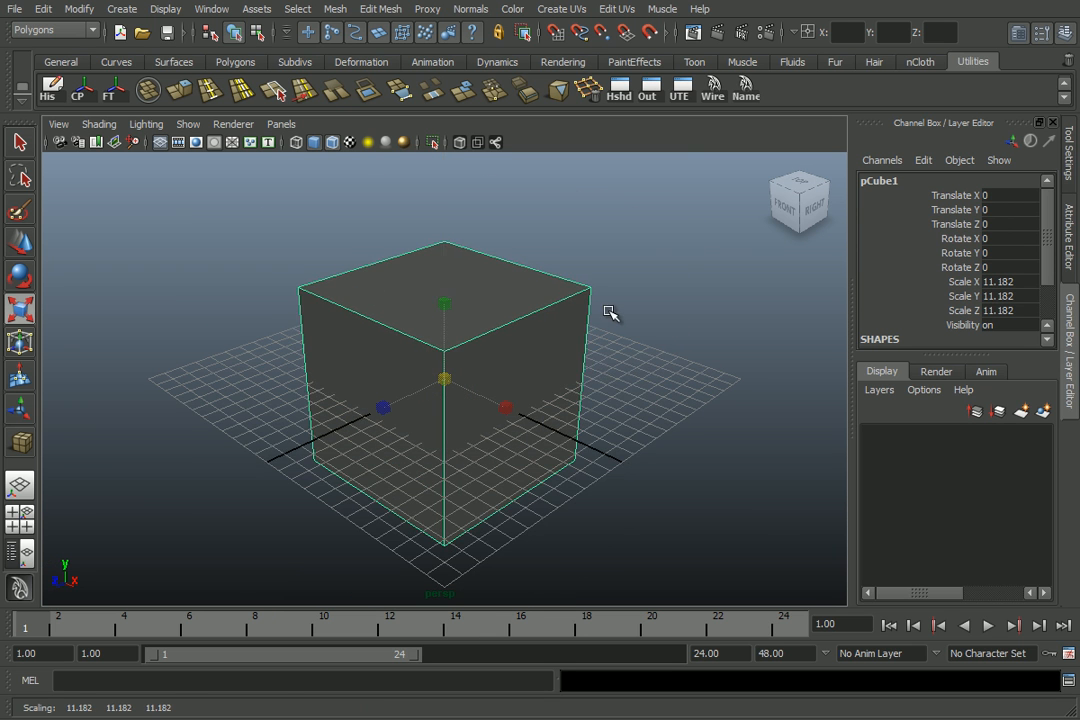
scroll(587, 319, up, 3)
drag(446, 378, 753, 331)
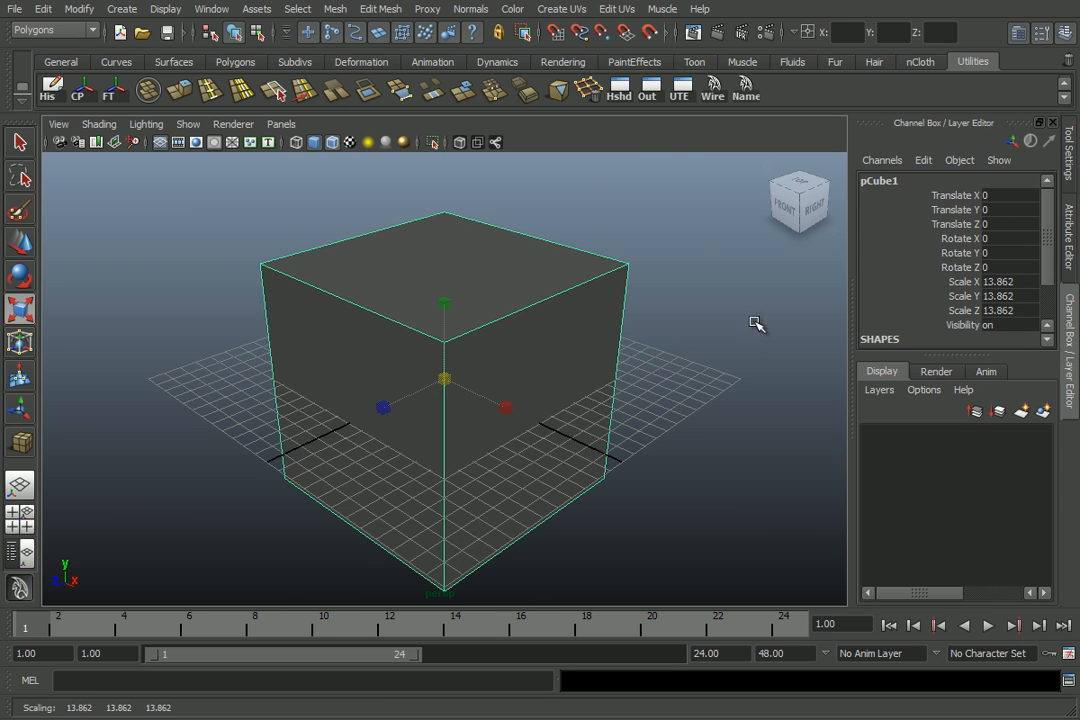
click(751, 315)
click(557, 325)
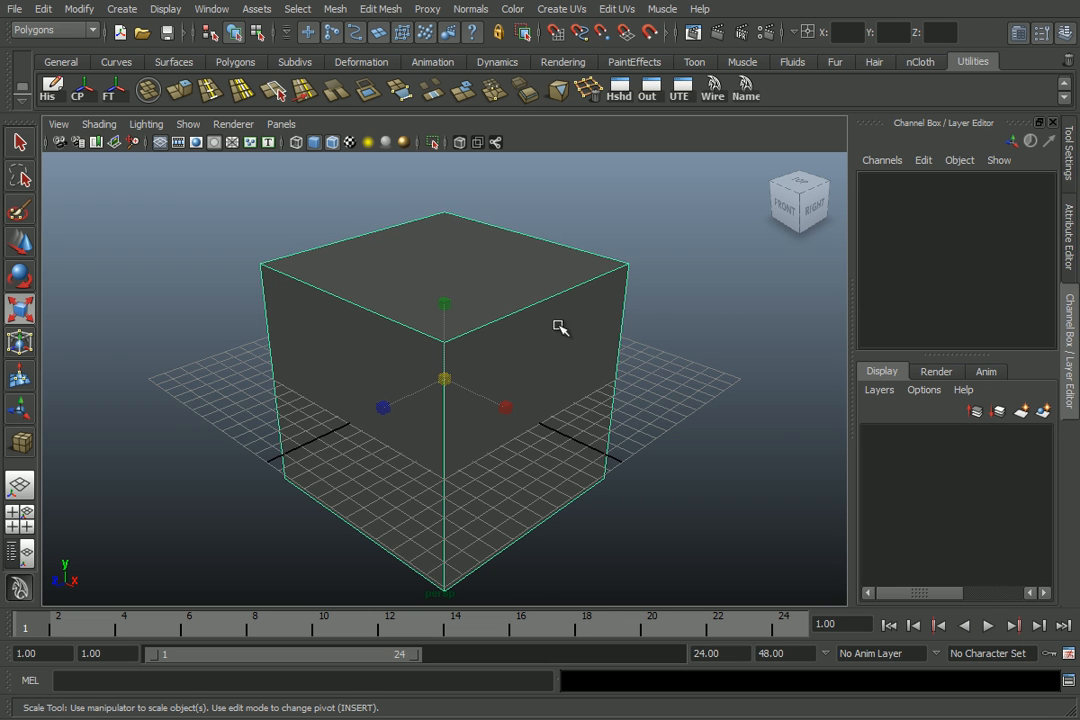
drag(1047, 266, 1050, 208)
click(921, 328)
click(670, 255)
click(494, 273)
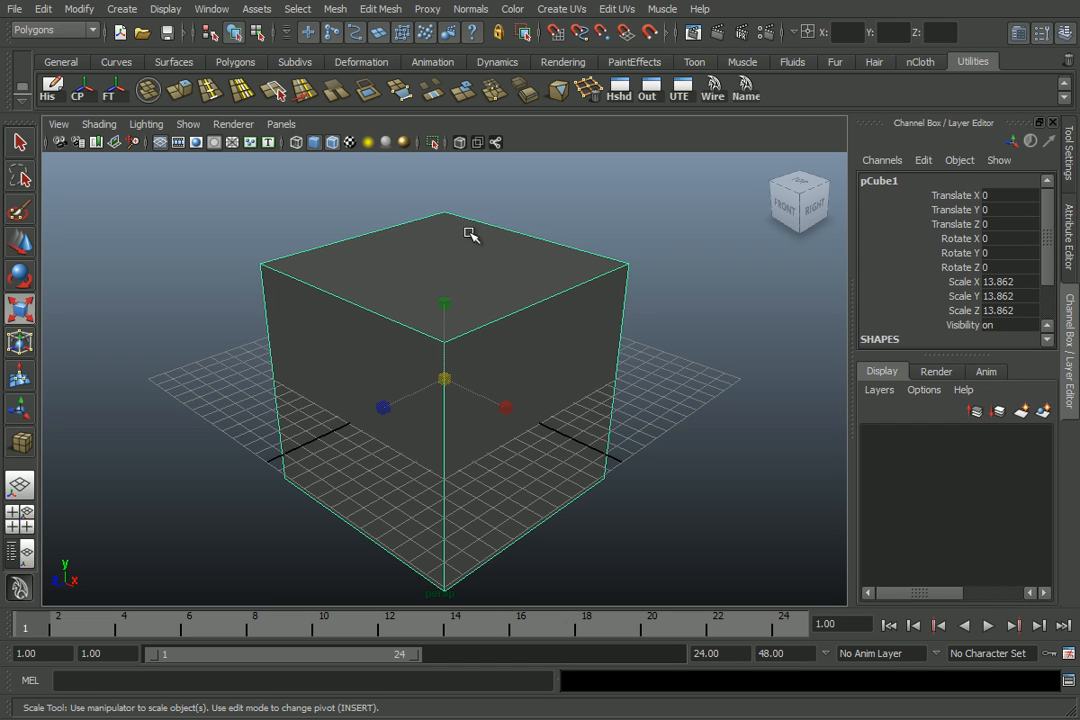
Switch the cube to face selection and select its top face with the Select tool active.
right_drag(505, 263, 504, 303)
click(508, 294)
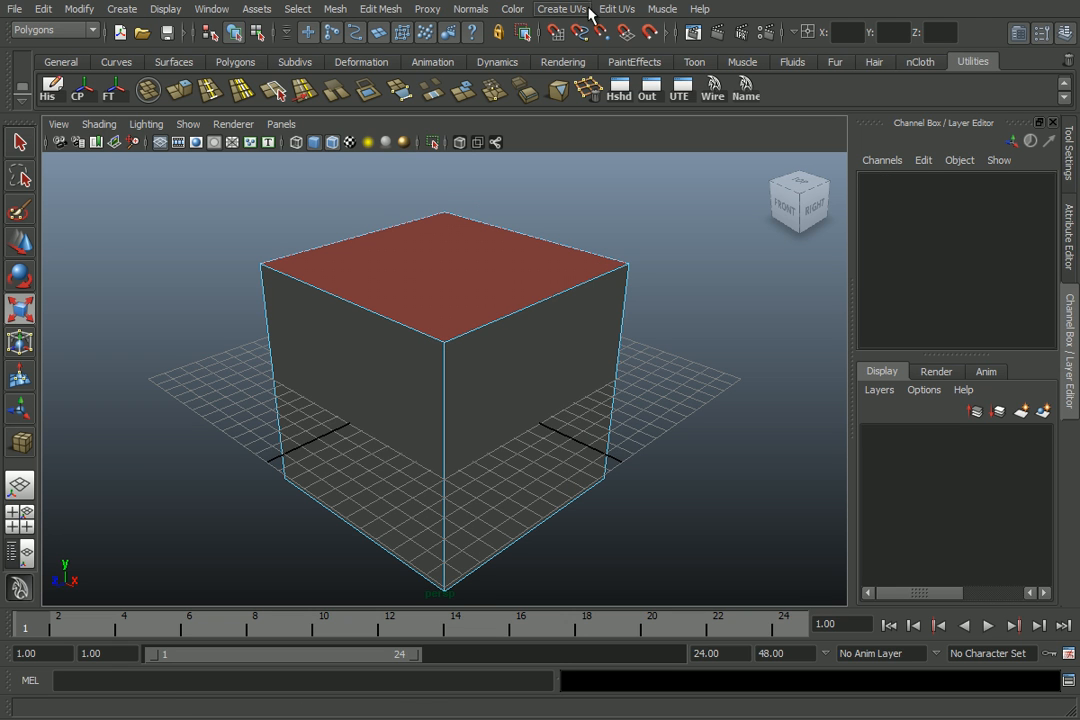
click(535, 360)
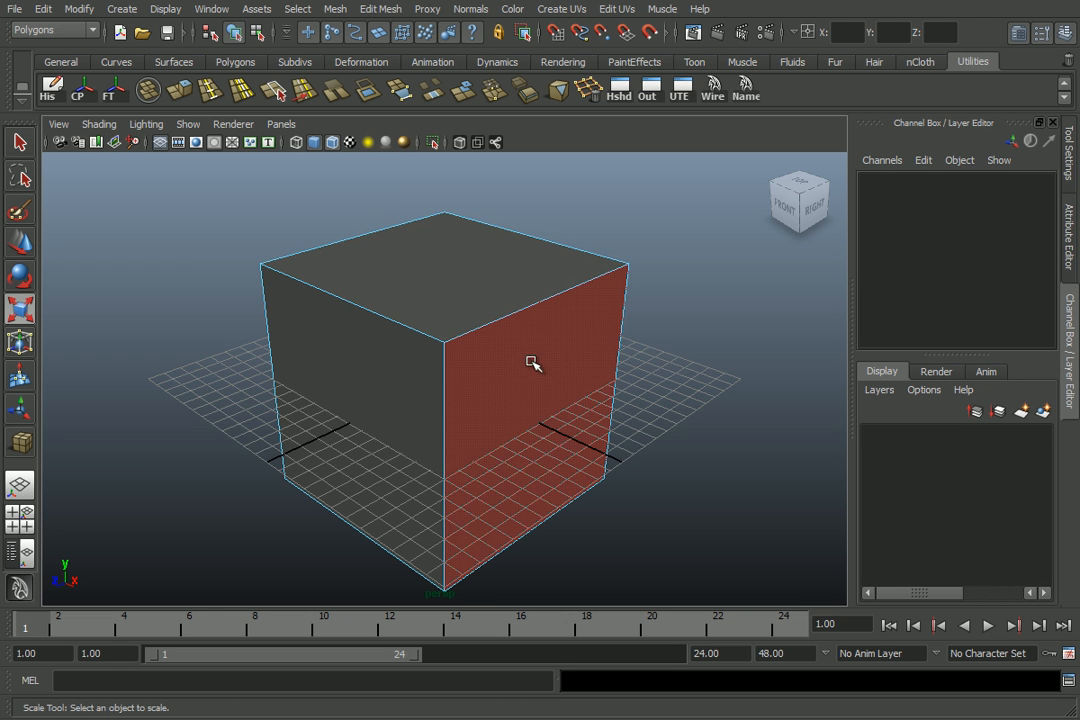
click(511, 265)
scroll(511, 265, down, 2)
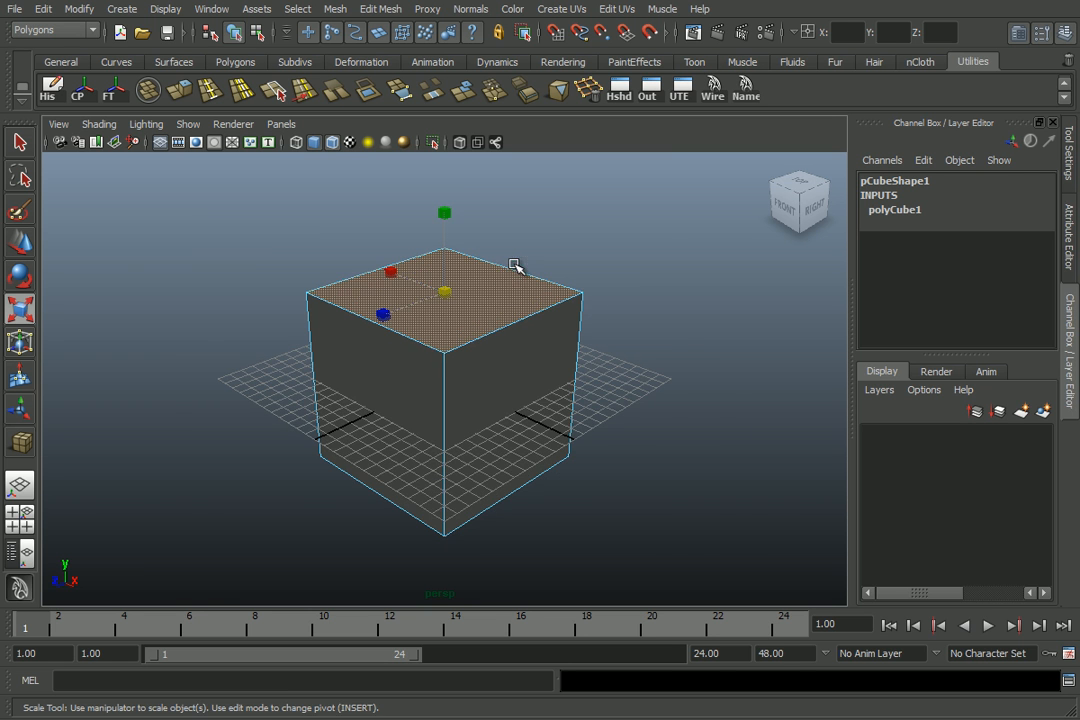
alt+middle_drag(523, 289, 523, 342)
scroll(524, 342, up, 2)
key(w)
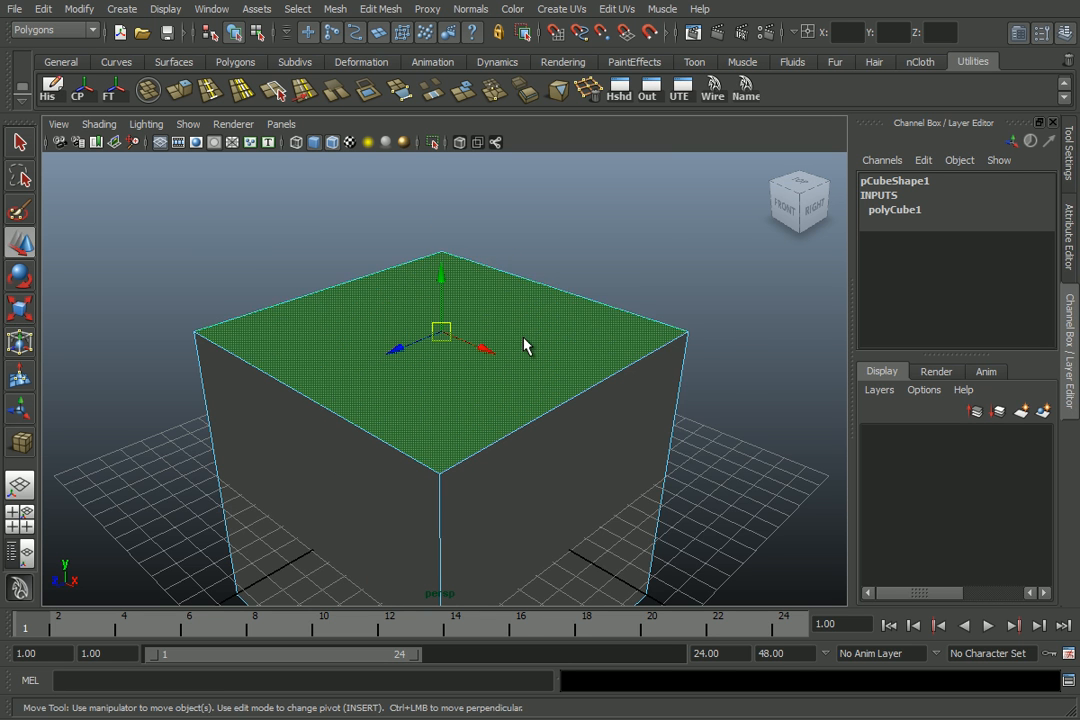
scroll(524, 341, down, 1)
key(q)
click(441, 304)
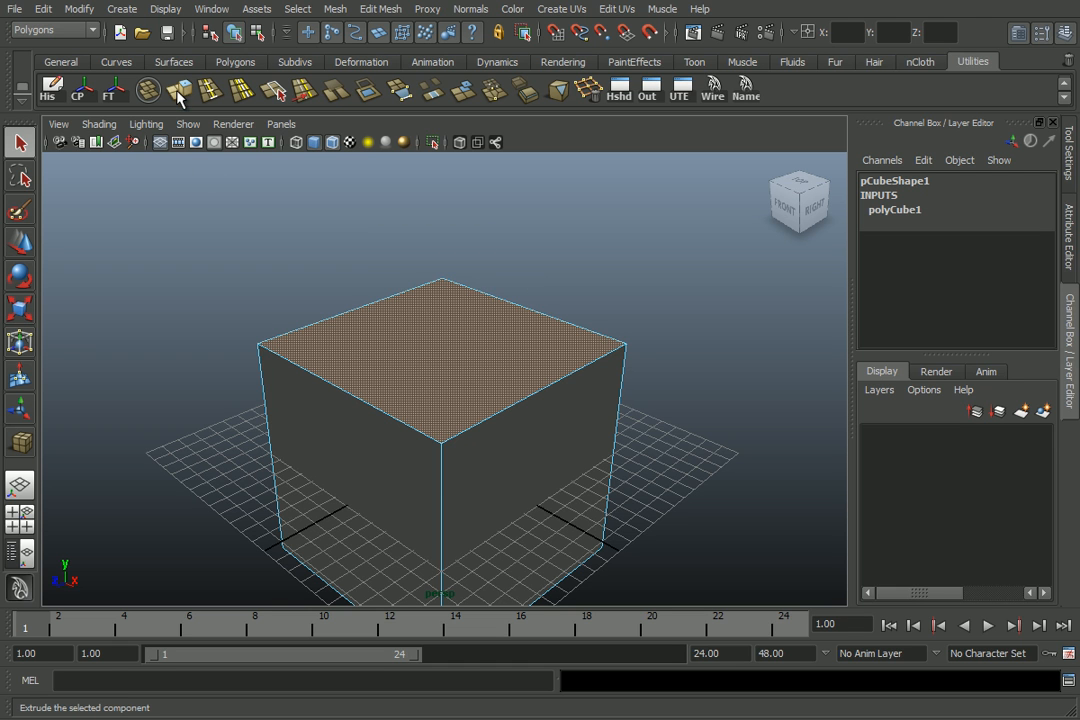
click(372, 10)
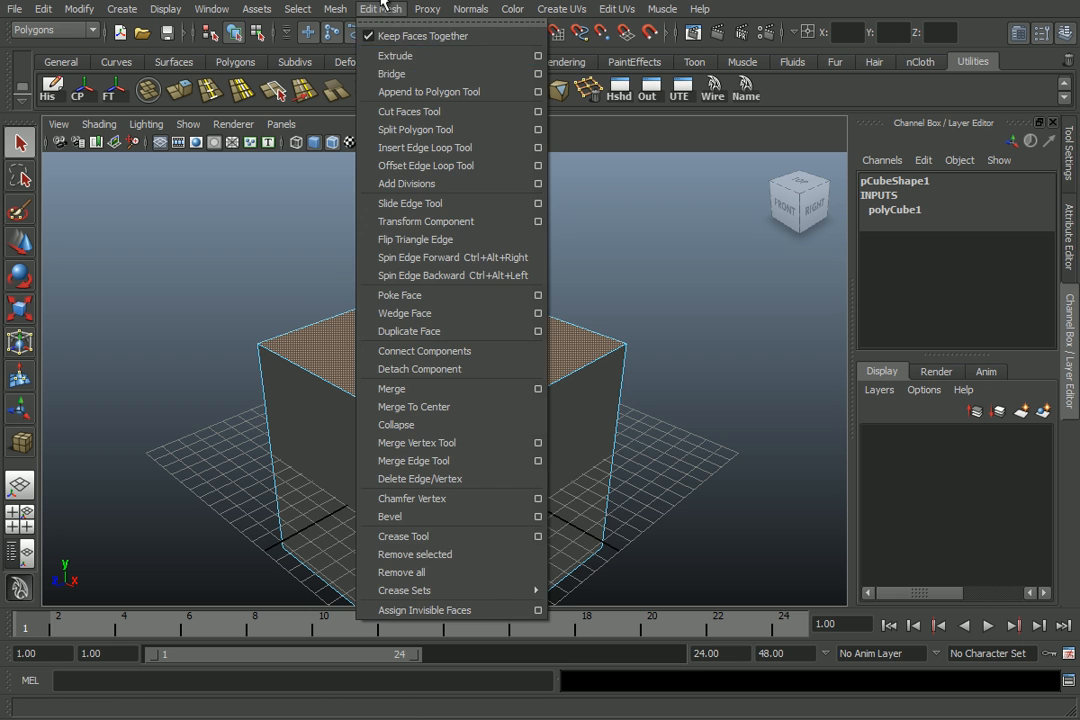
click(372, 10)
click(232, 62)
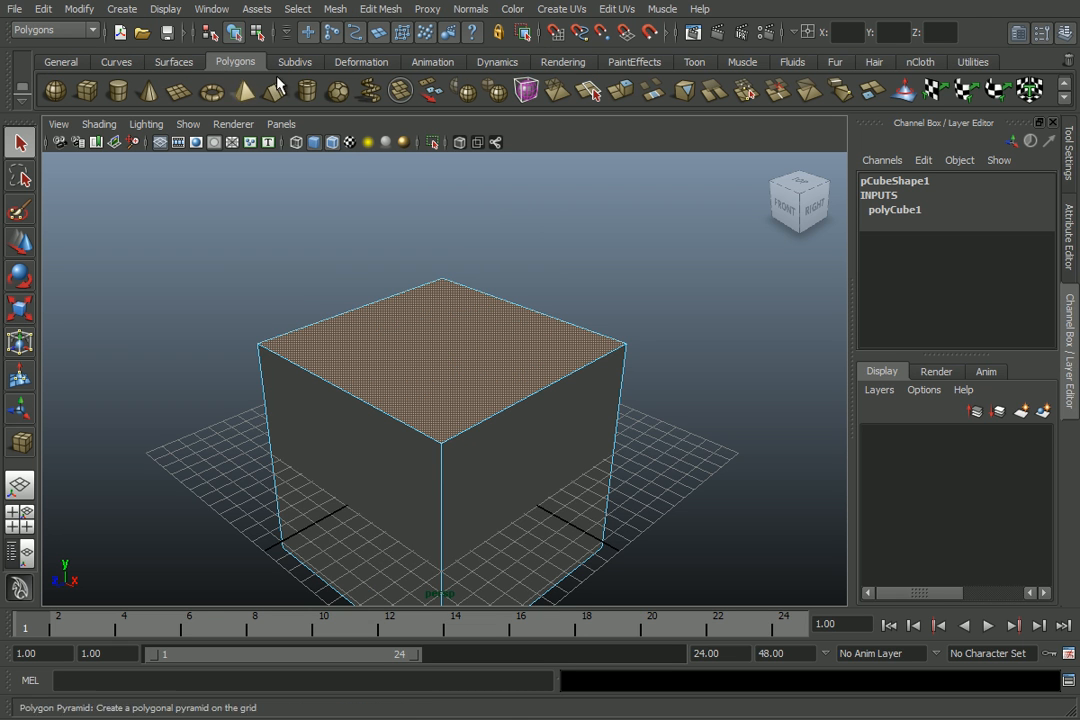
click(973, 62)
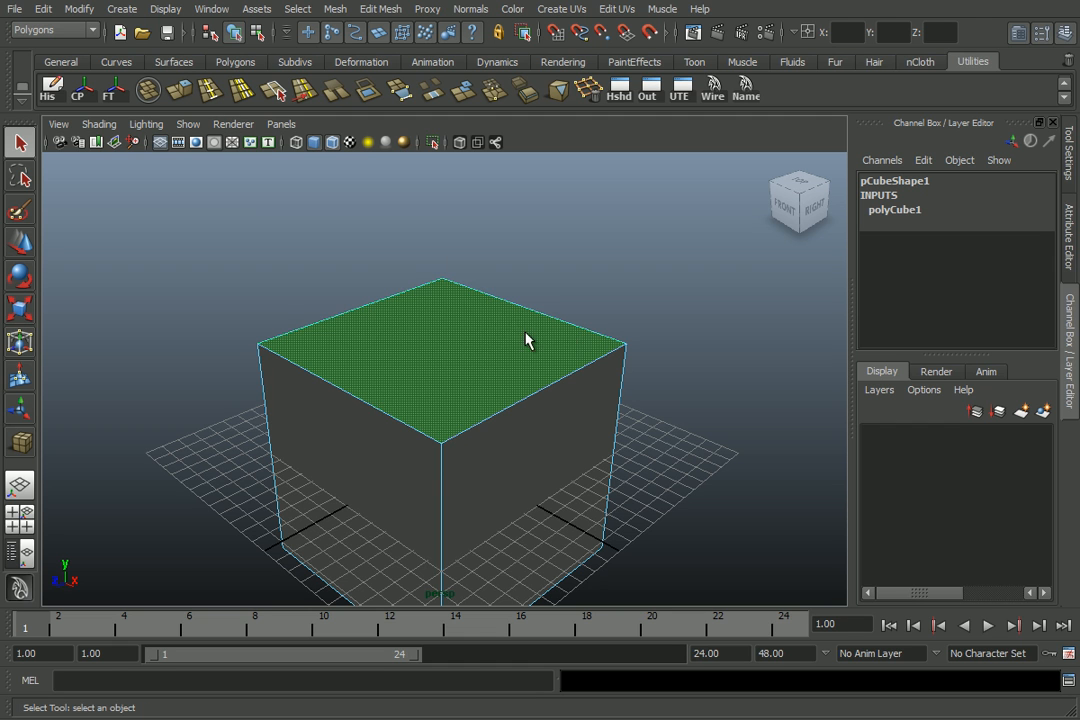
Extrude the cube's top face and move the extruded face upward and sideways beyond the cube's side.
shift+right_click(437, 328)
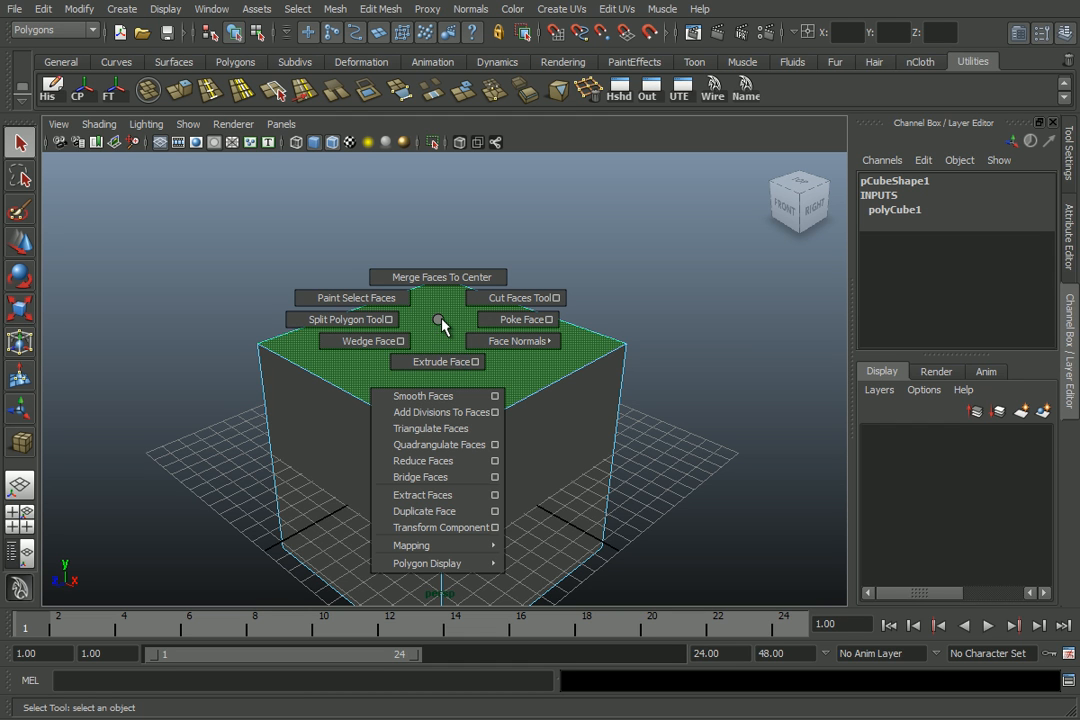
shift+right_drag(492, 306, 489, 345)
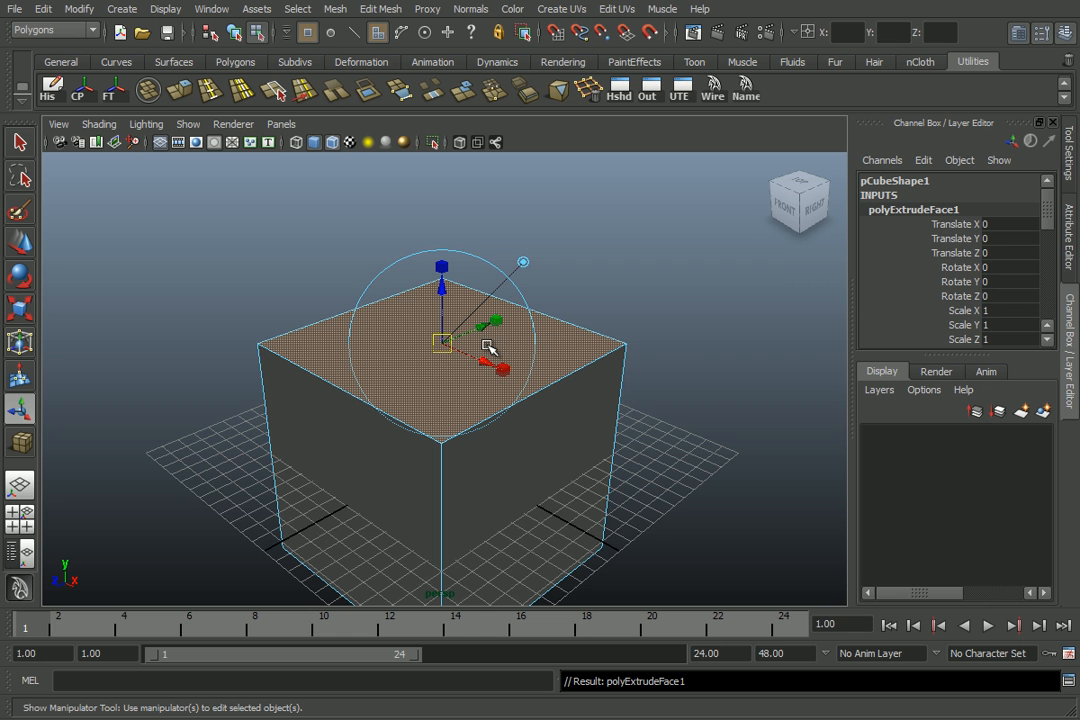
scroll(501, 390, down, 5)
alt+drag(594, 347, 567, 328)
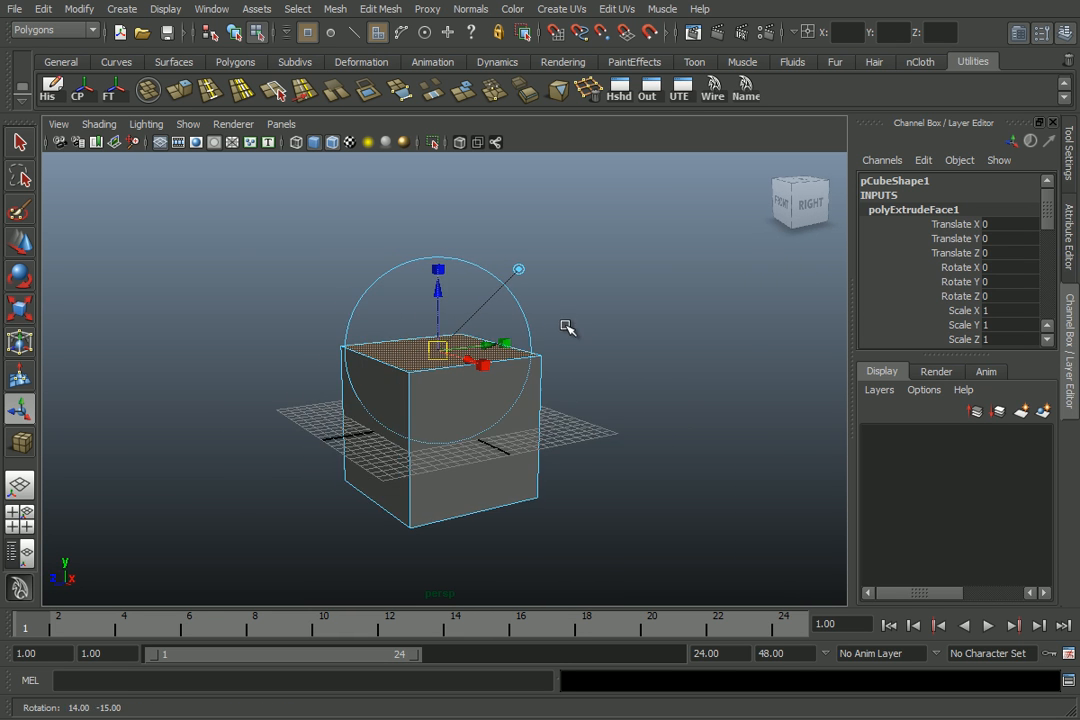
scroll(489, 297, up, 3)
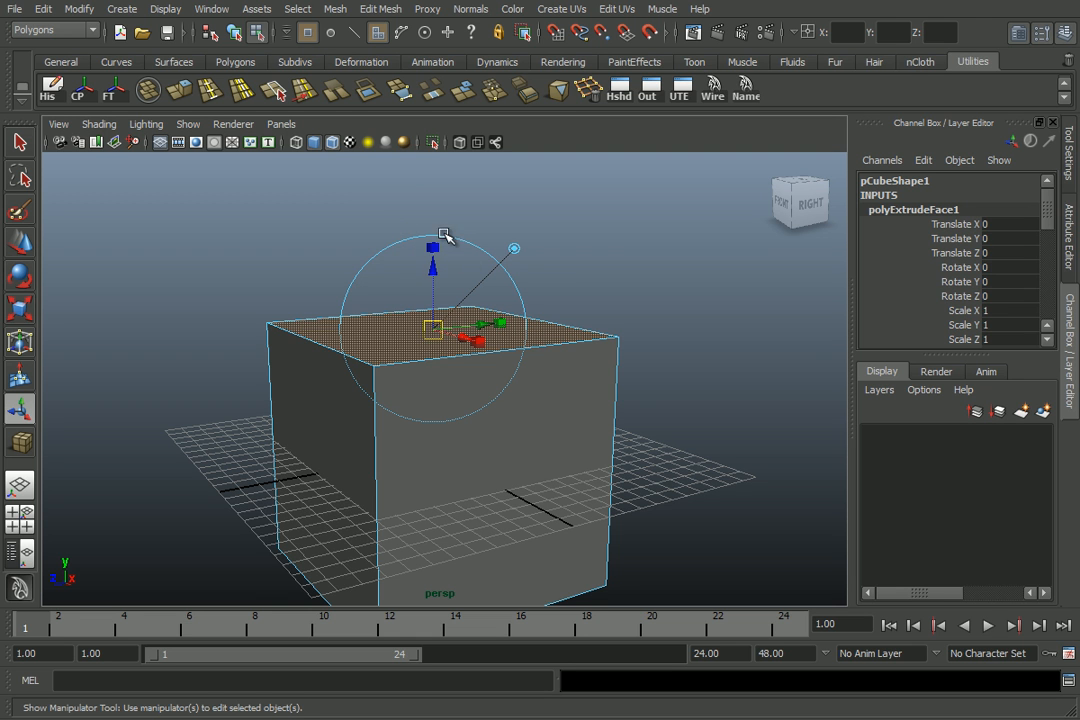
scroll(571, 246, down, 3)
alt+drag(569, 242, 560, 270)
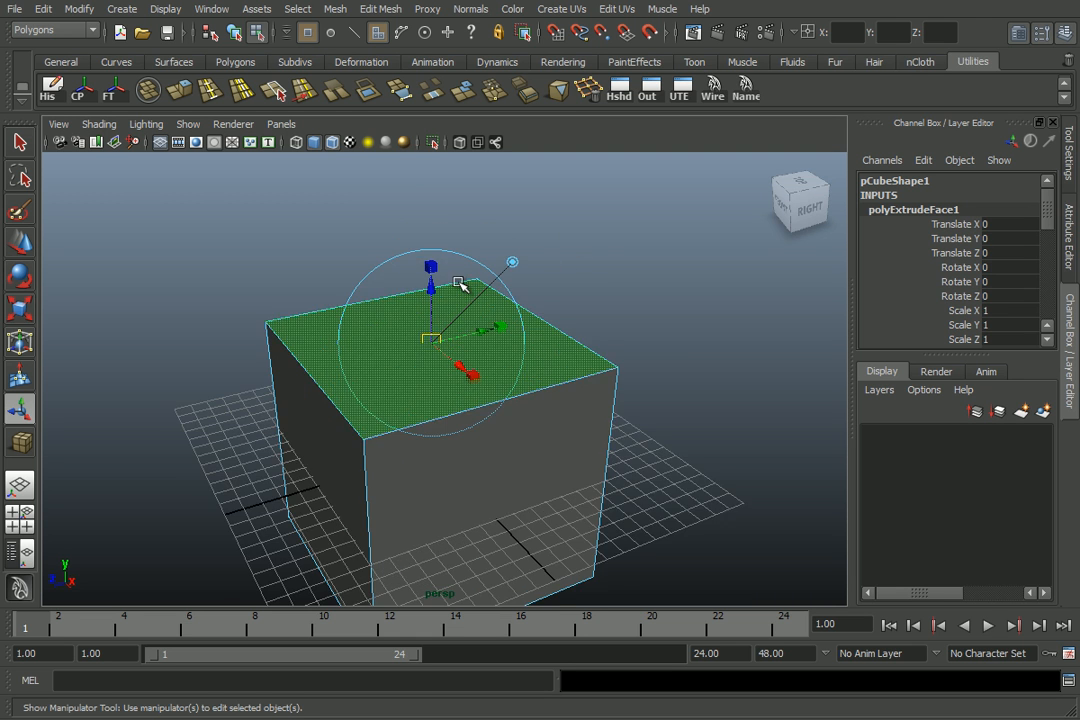
scroll(420, 270, up, 2)
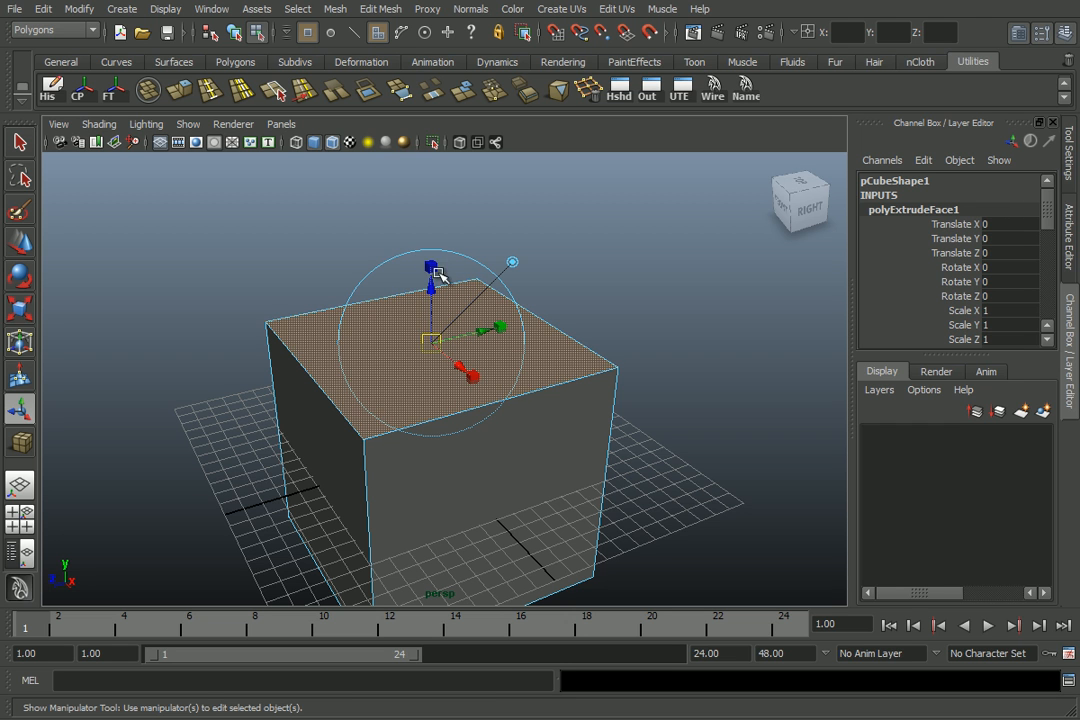
drag(433, 287, 342, 265)
scroll(336, 310, down, 3)
alt+drag(330, 333, 506, 330)
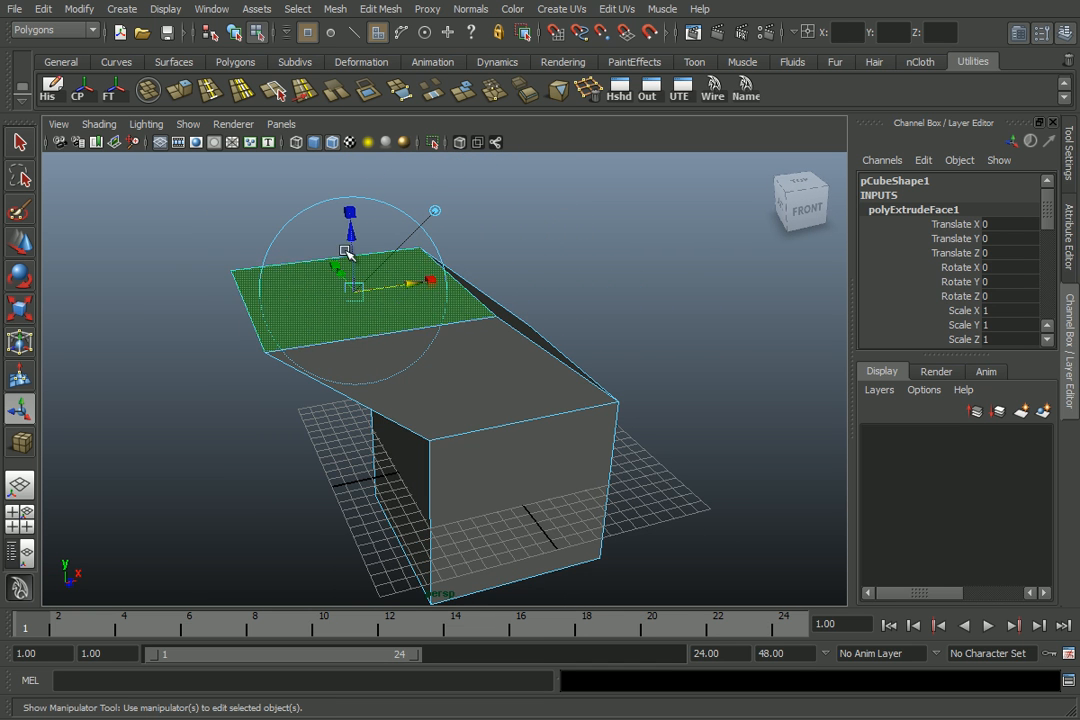
Scale the extruded top face down and reposition it, toggling the extrude manipulator between local and world axes.
click(350, 213)
drag(354, 291, 515, 188)
click(433, 212)
scroll(406, 264, down, 3)
click(495, 194)
drag(493, 272, 457, 270)
alt+drag(548, 252, 466, 292)
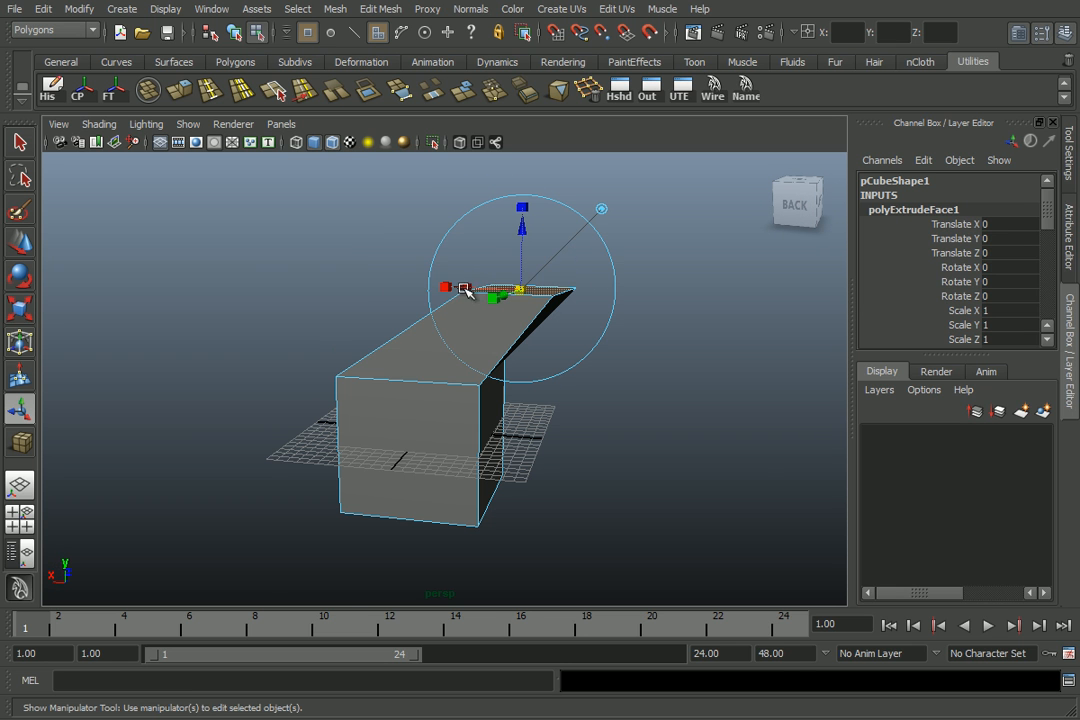
Extrude the slanted side face just below the top of the mesh and pull it outward along its normal.
click(476, 337)
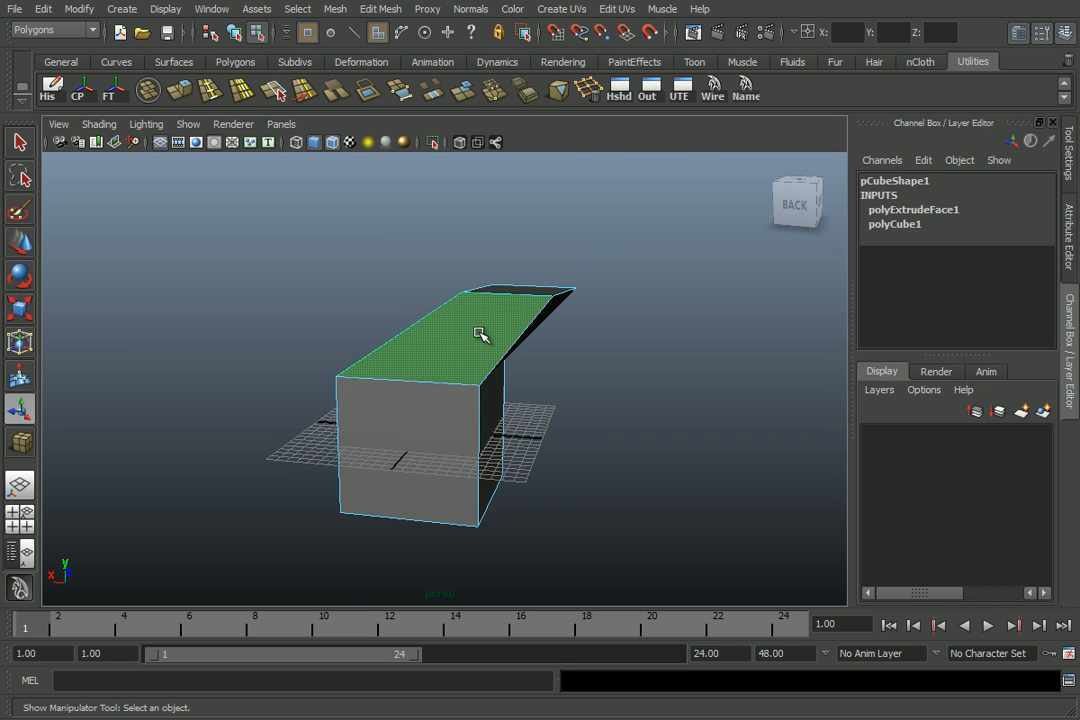
alt+drag(573, 379, 513, 386)
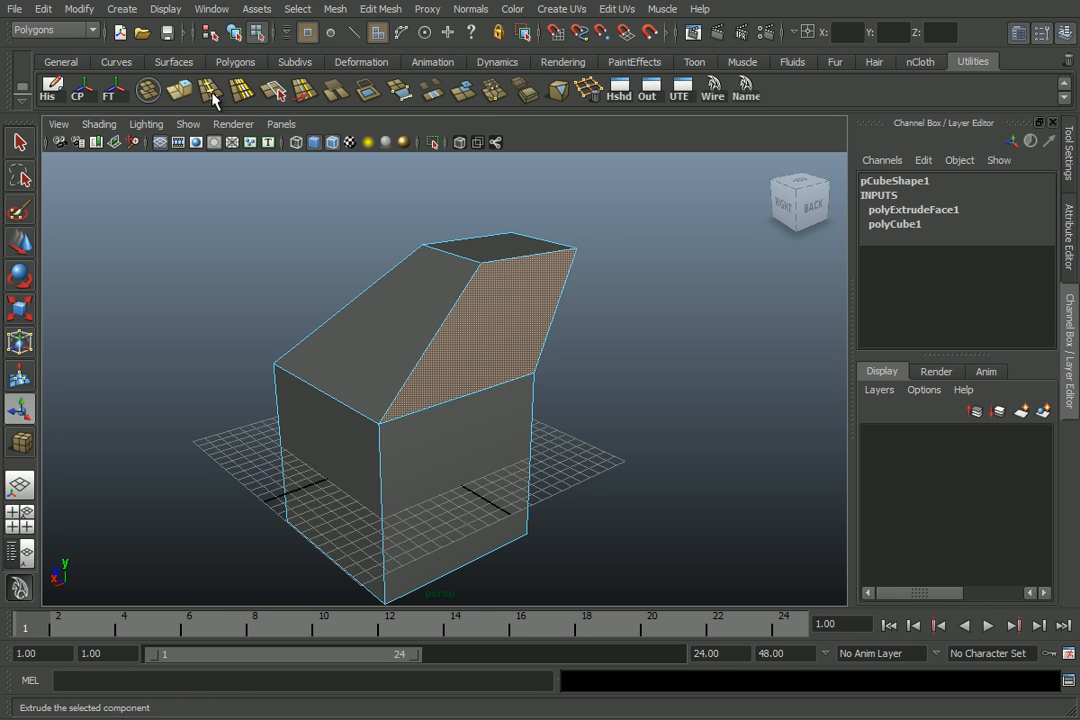
click(149, 89)
alt+drag(519, 343, 692, 360)
drag(566, 303, 581, 381)
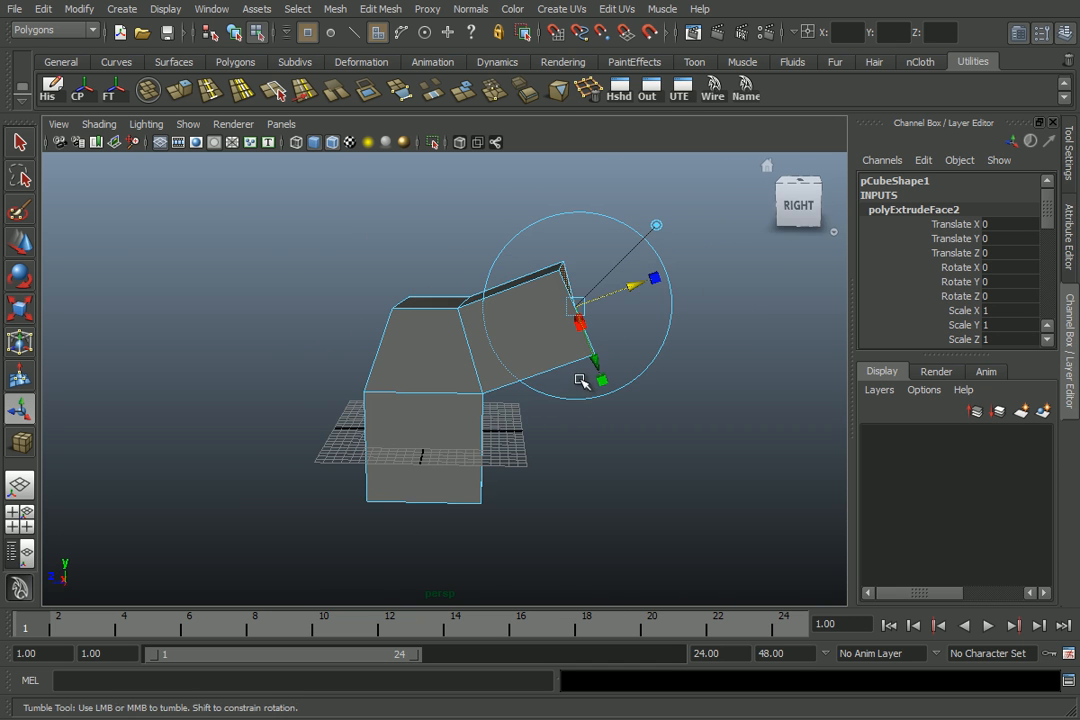
Extrude the cube body's side face beneath the slanted block straight outward into a second block.
click(435, 421)
alt+drag(476, 403, 501, 470)
key(ctrl+e)
drag(605, 482, 537, 473)
click(497, 454)
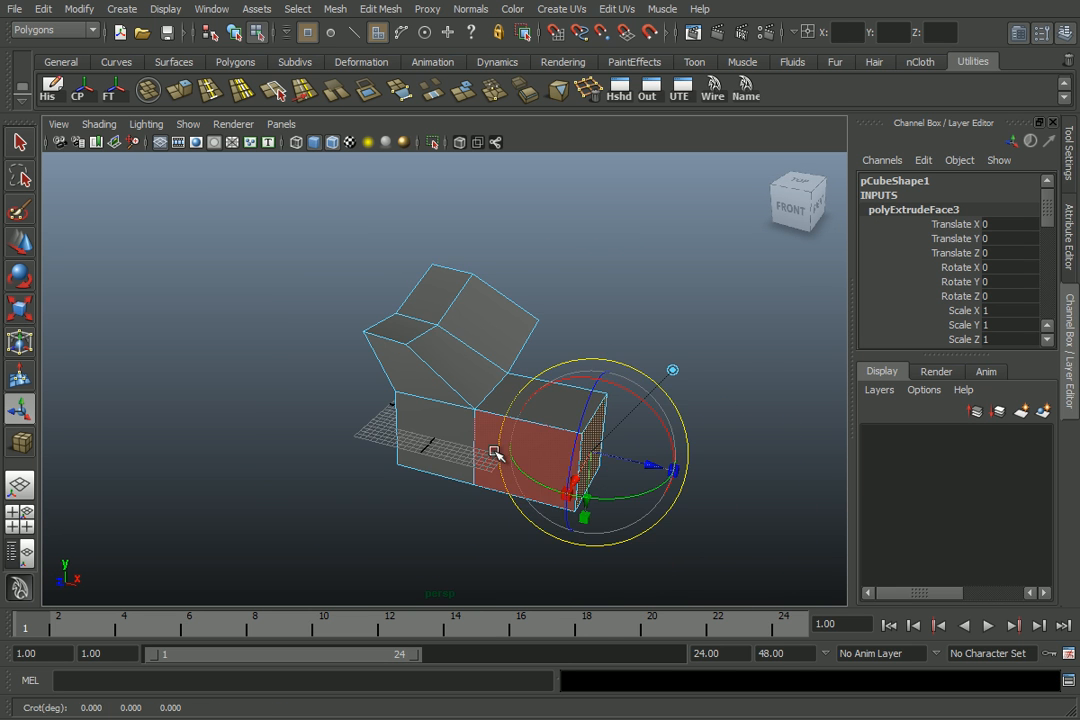
Extrude the cube body's front face outward by about 19.558 cm.
click(455, 428)
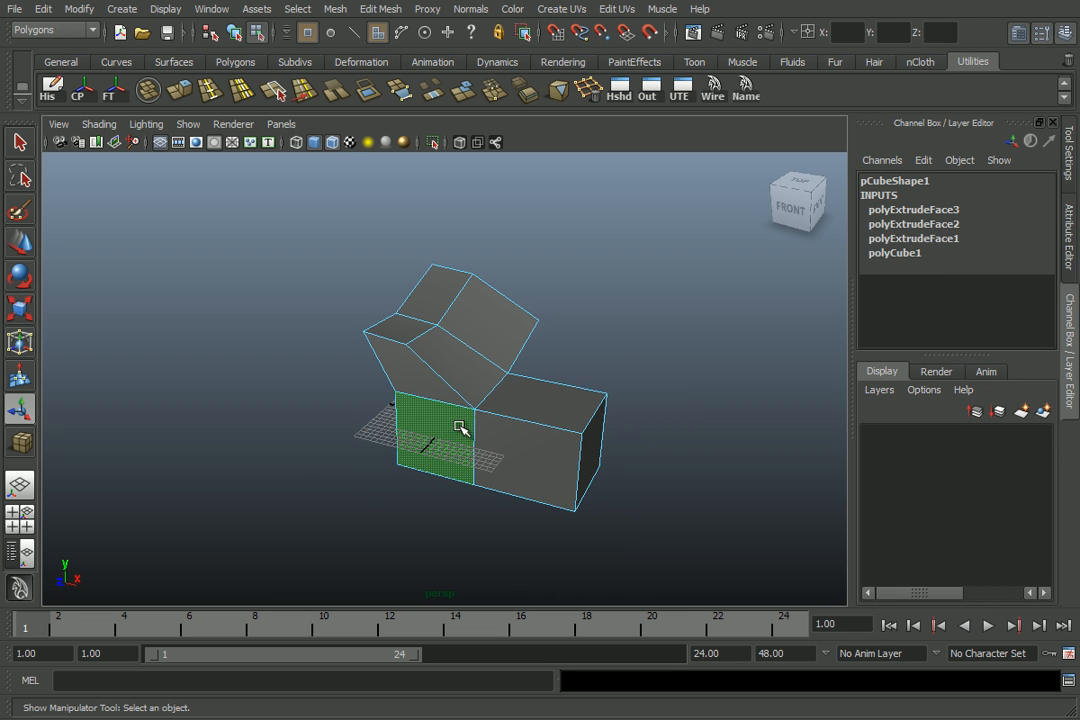
key(ctrl+e)
drag(415, 470, 372, 510)
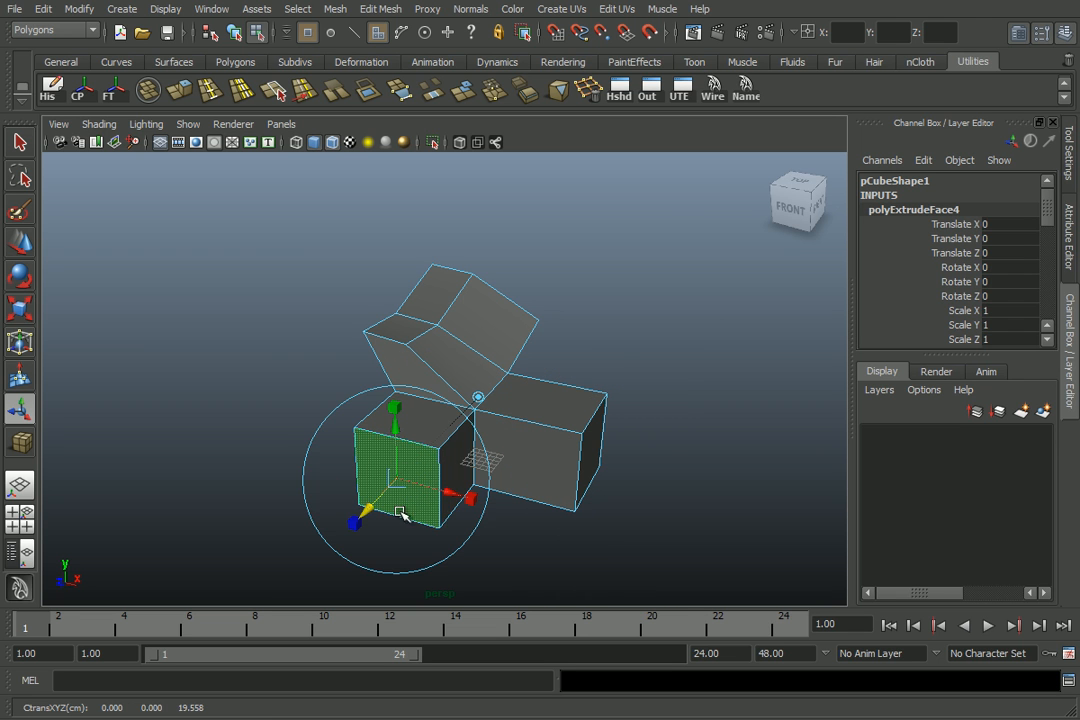
Extrude the side face of the new front block into a long arm and shift its end face sideways.
click(463, 460)
key(ctrl+e)
drag(512, 483, 861, 494)
scroll(648, 422, down, 3)
alt+drag(647, 422, 508, 416)
drag(315, 500, 194, 500)
scroll(297, 497, up, 3)
alt+middle_drag(436, 470, 558, 392)
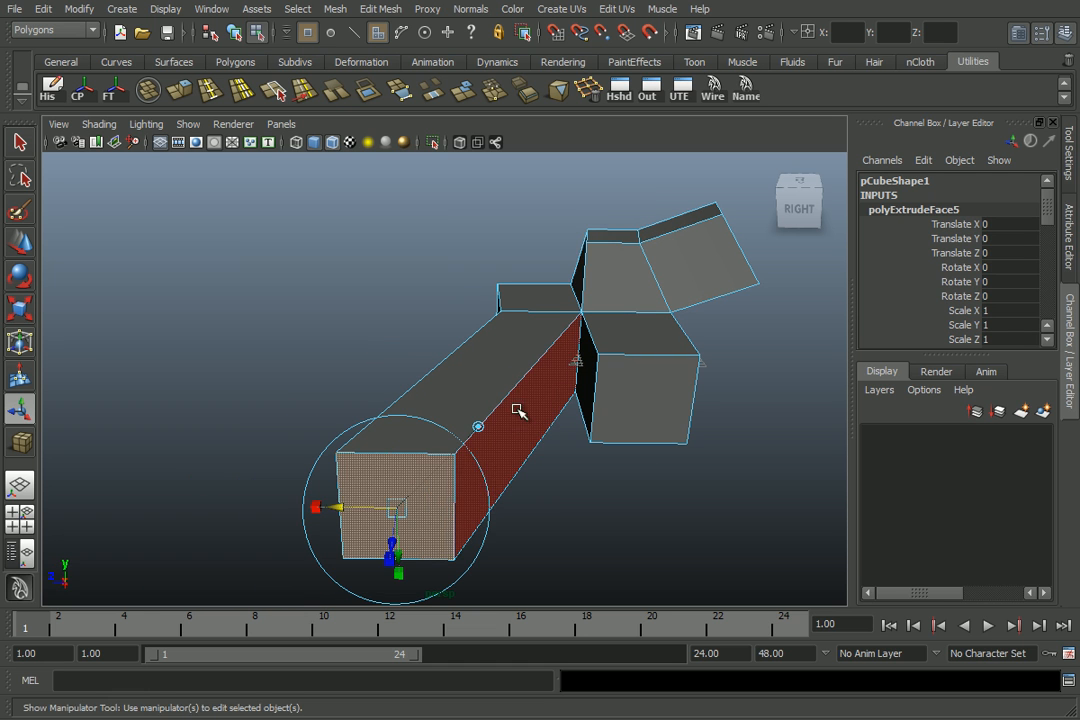
Extrude the long arm's end face again and pull it far back in the opposite direction, then clear the selection.
key(g)
drag(388, 543, 379, 224)
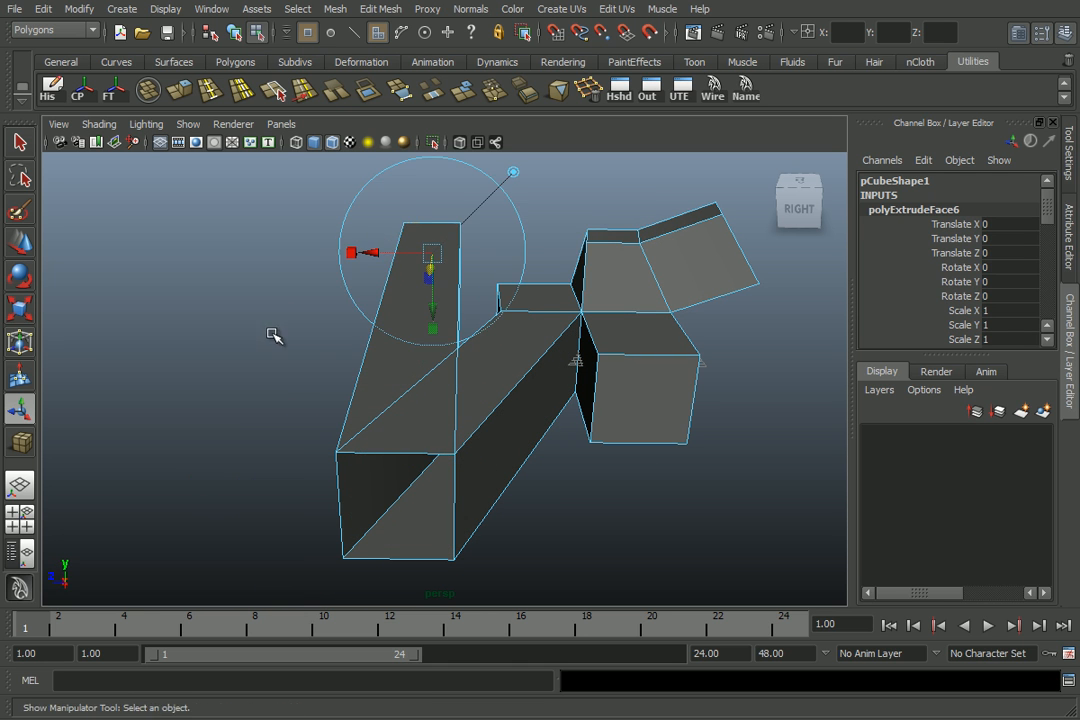
click(272, 335)
Extrude the long front face of the arm inward to form a recess and return the mesh to object mode.
alt+drag(405, 403, 612, 426)
click(391, 380)
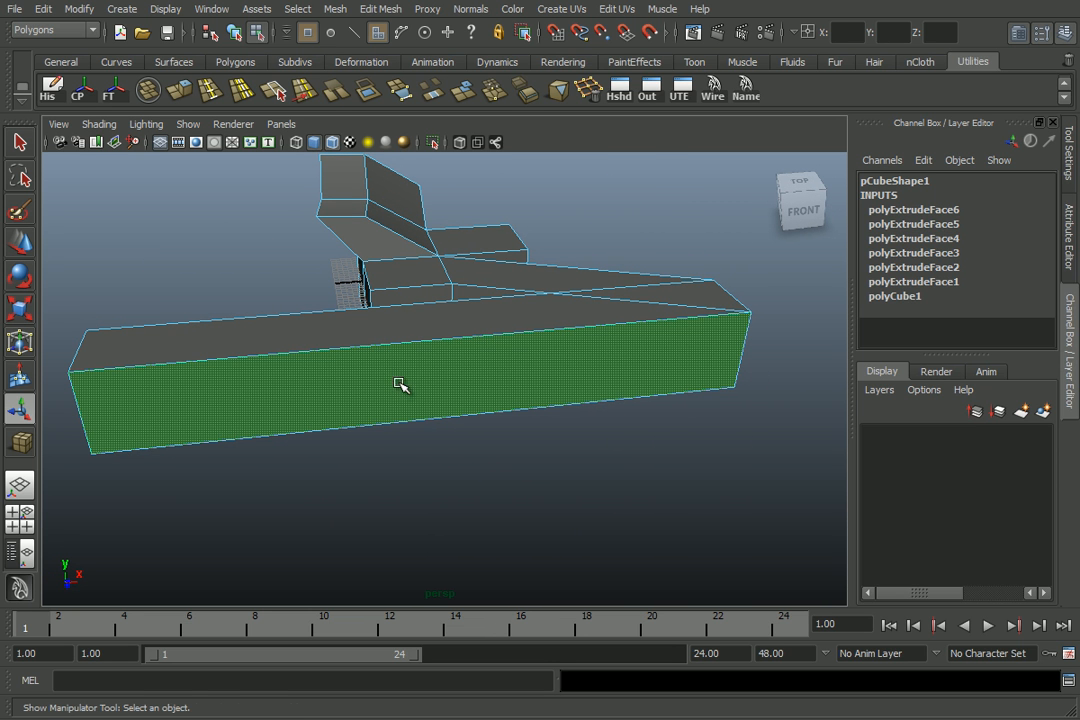
key(g)
alt+drag(435, 418, 603, 328)
right_drag(603, 328, 636, 300)
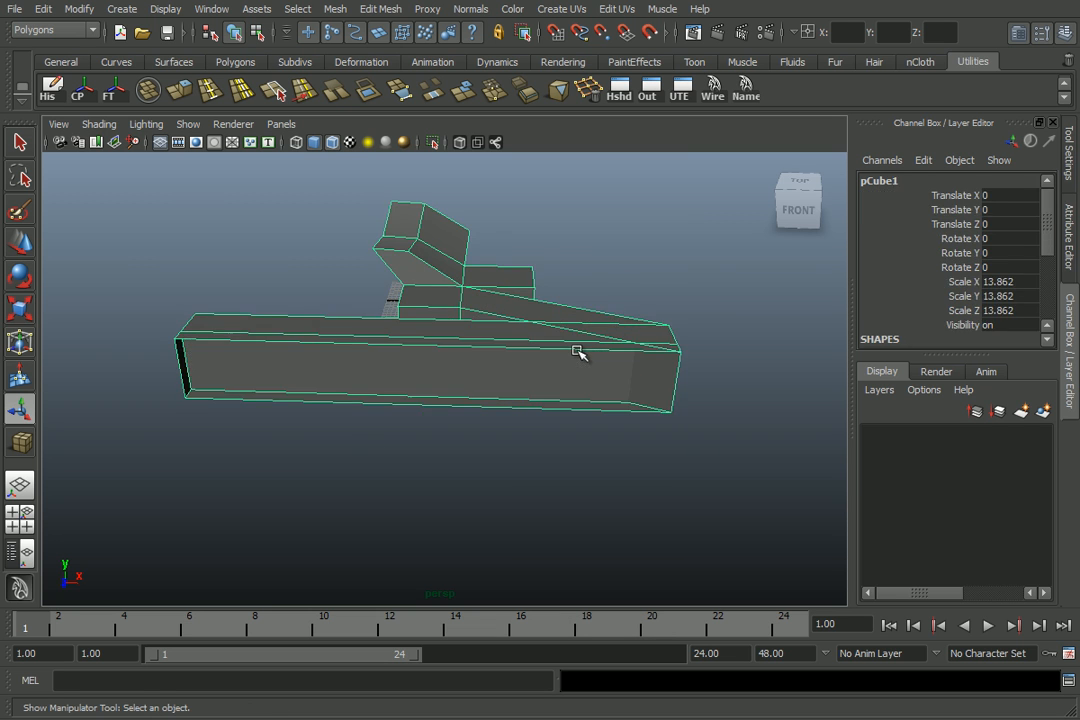
Delete the practice mesh and create a new polygon cube at the origin, scaled uniformly to about 8.938.
key(Delete)
shift+right_click(412, 300)
shift+right_drag(424, 342, 441, 320)
key(f)
key(r)
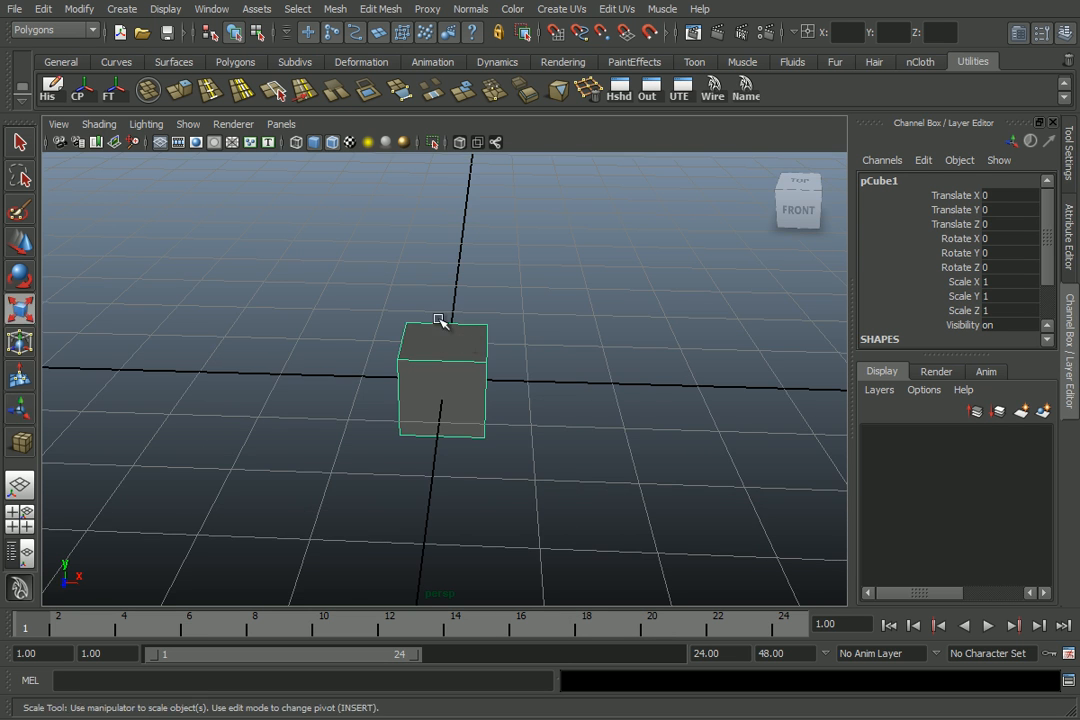
drag(446, 388, 540, 270)
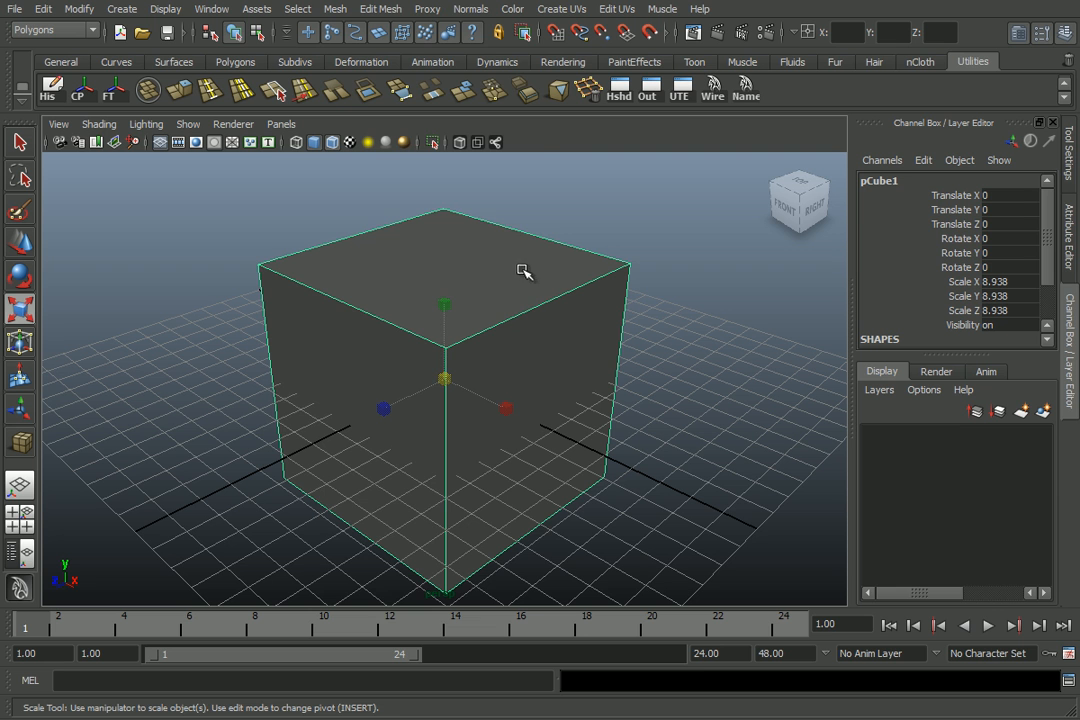
Duplicate the cube and move the two cubes apart along X to about 13.626 and -16.998.
click(385, 9)
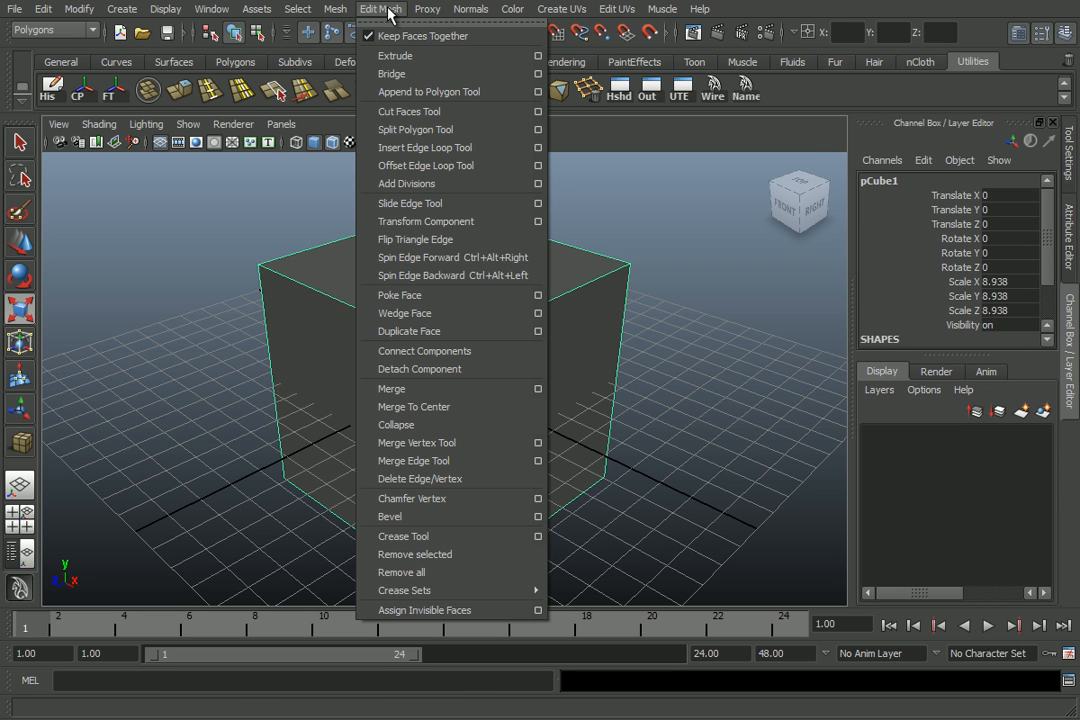
click(388, 9)
scroll(523, 268, down, 4)
alt+drag(419, 393, 670, 405)
key(w)
key(ctrl+d)
alt+right_drag(670, 405, 472, 400)
alt+drag(472, 400, 278, 390)
click(241, 379)
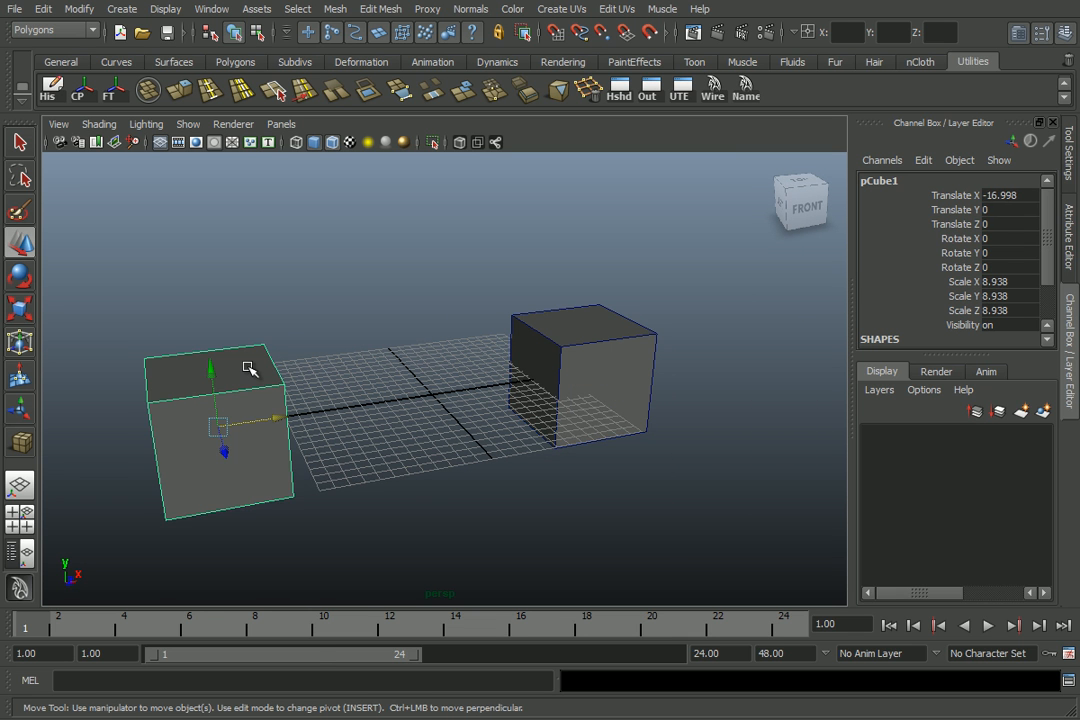
Switch both cubes to face selection, select their top faces together, and clear the selection.
right_click(249, 369)
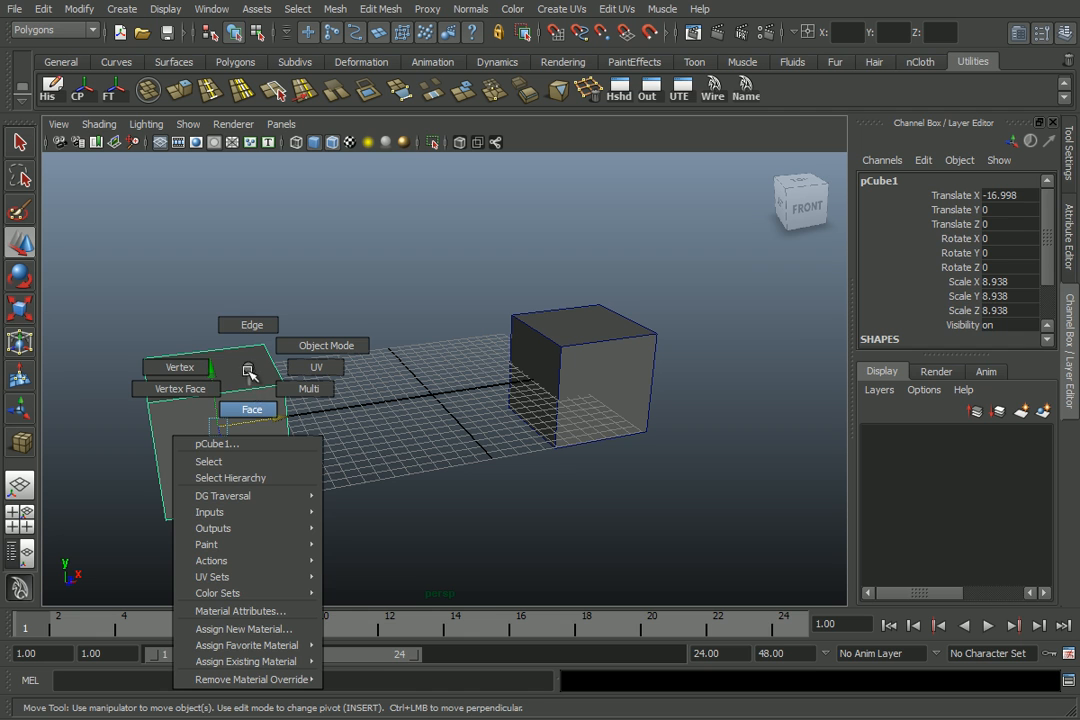
right_drag(249, 372, 252, 405)
click(249, 379)
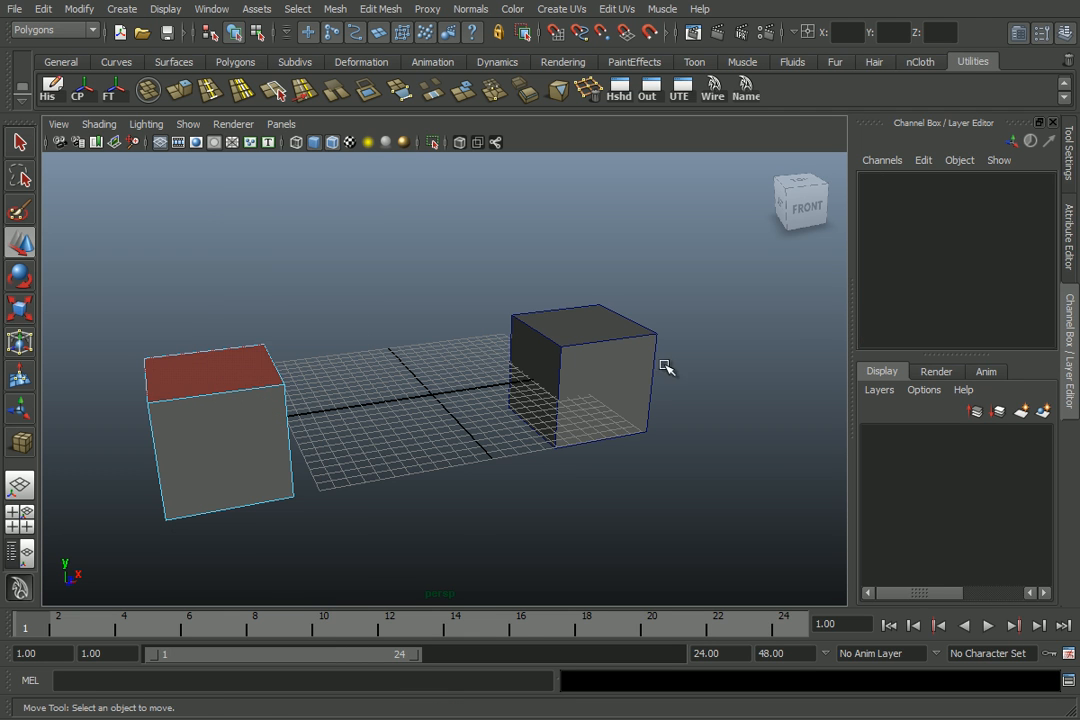
shift+click(603, 328)
right_drag(600, 320, 605, 364)
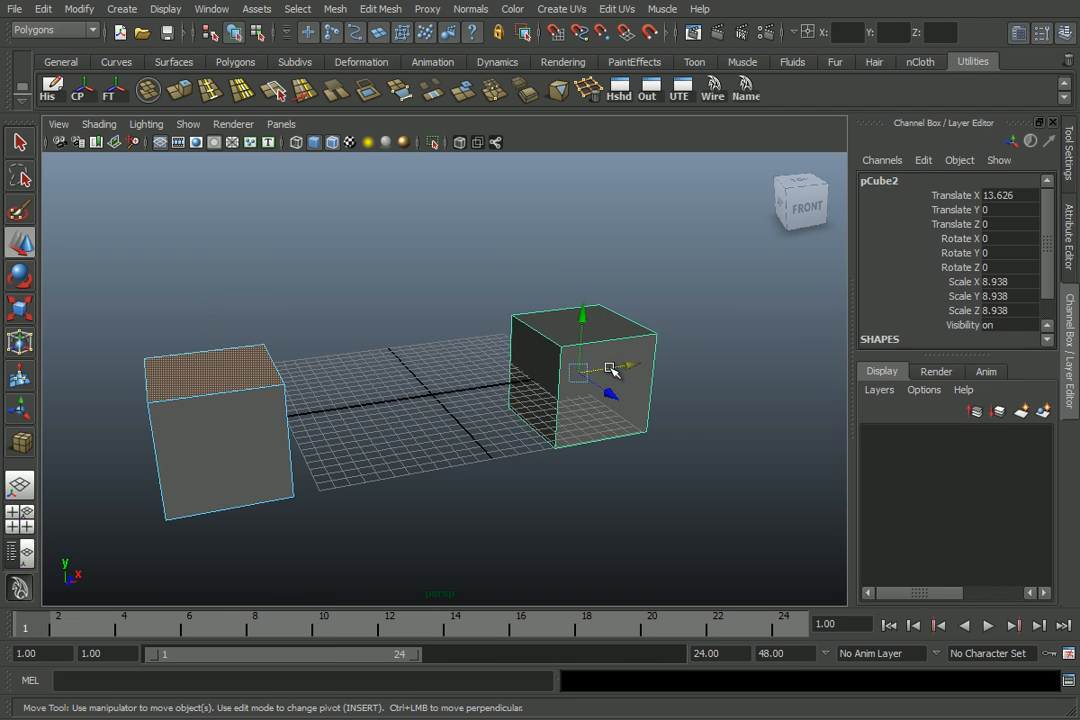
shift+click(606, 318)
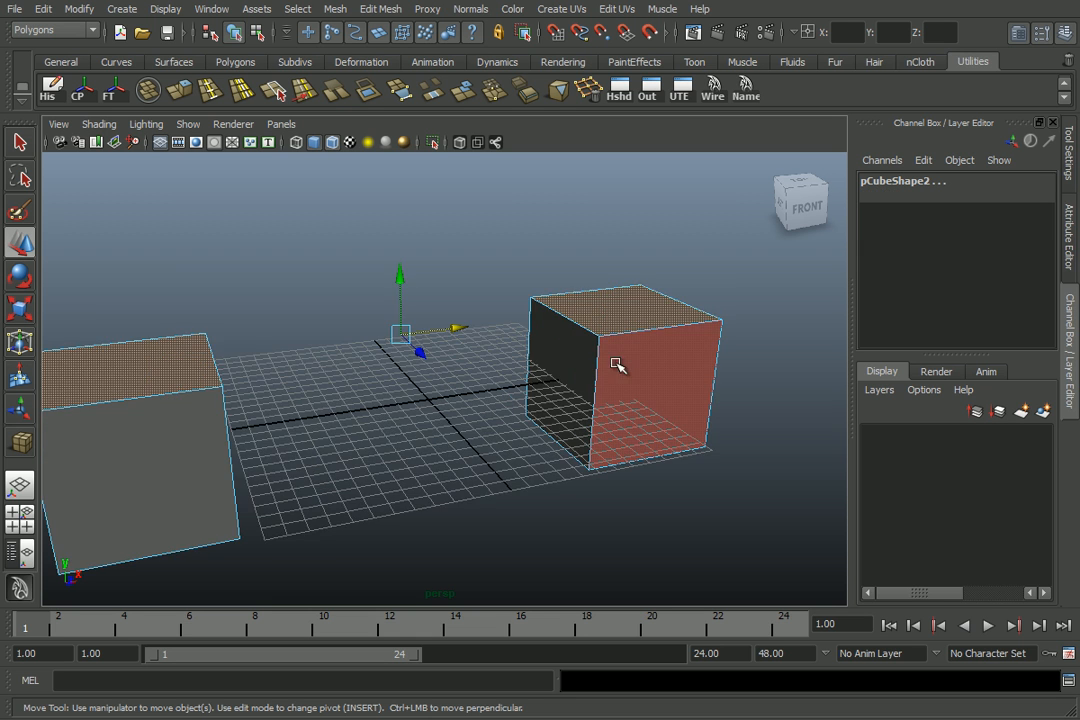
scroll(611, 360, down, 4)
click(463, 371)
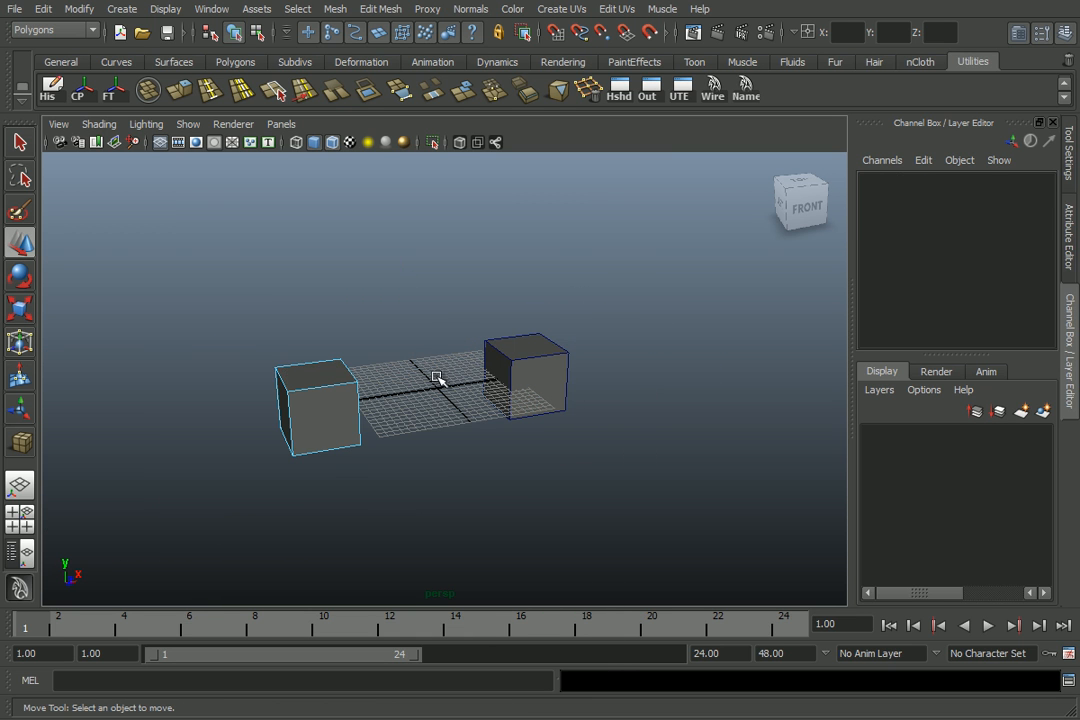
Select the top faces of the two separate cubes again and try to bridge them.
scroll(318, 376, up, 2)
click(300, 368)
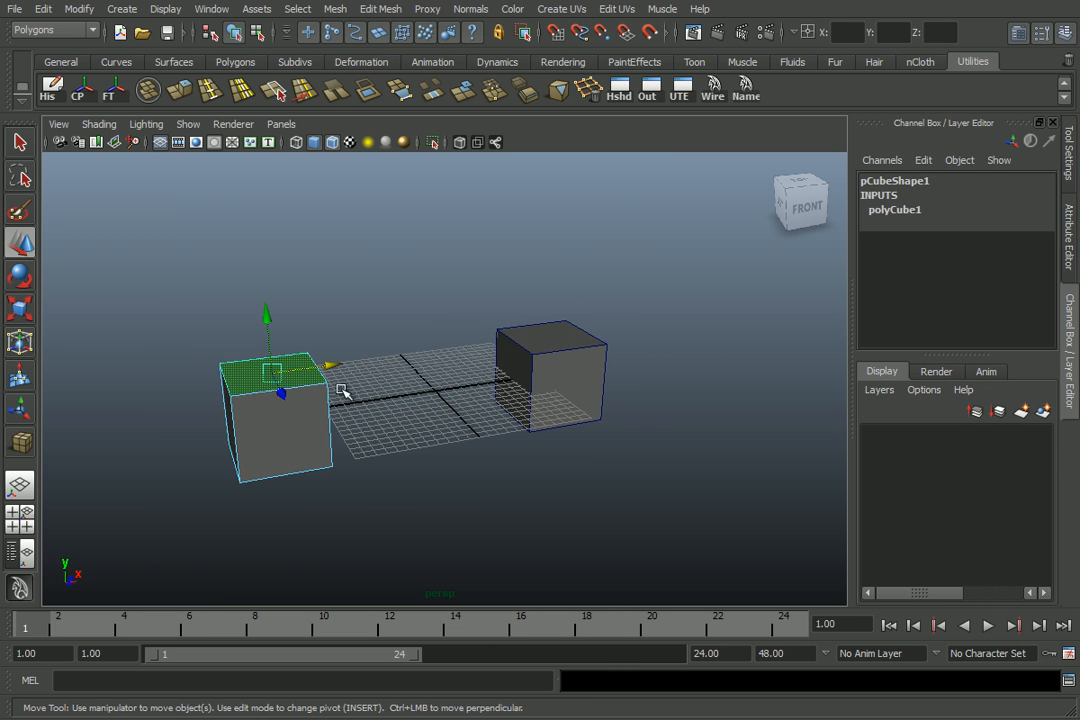
right_click(563, 347)
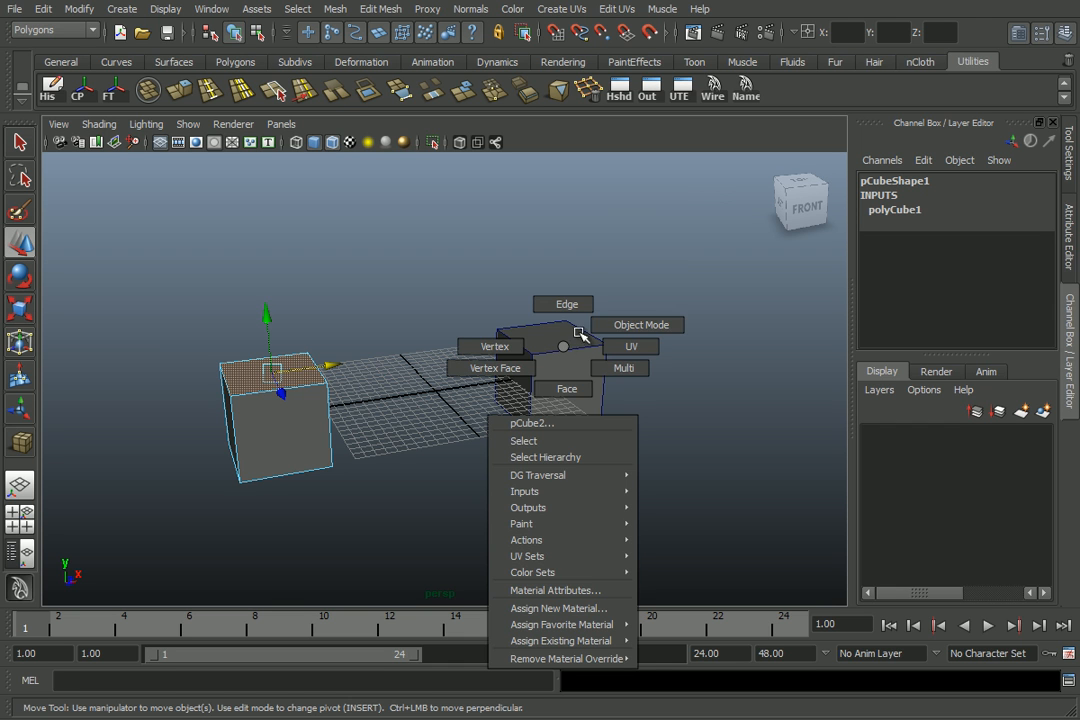
right_drag(594, 326, 567, 399)
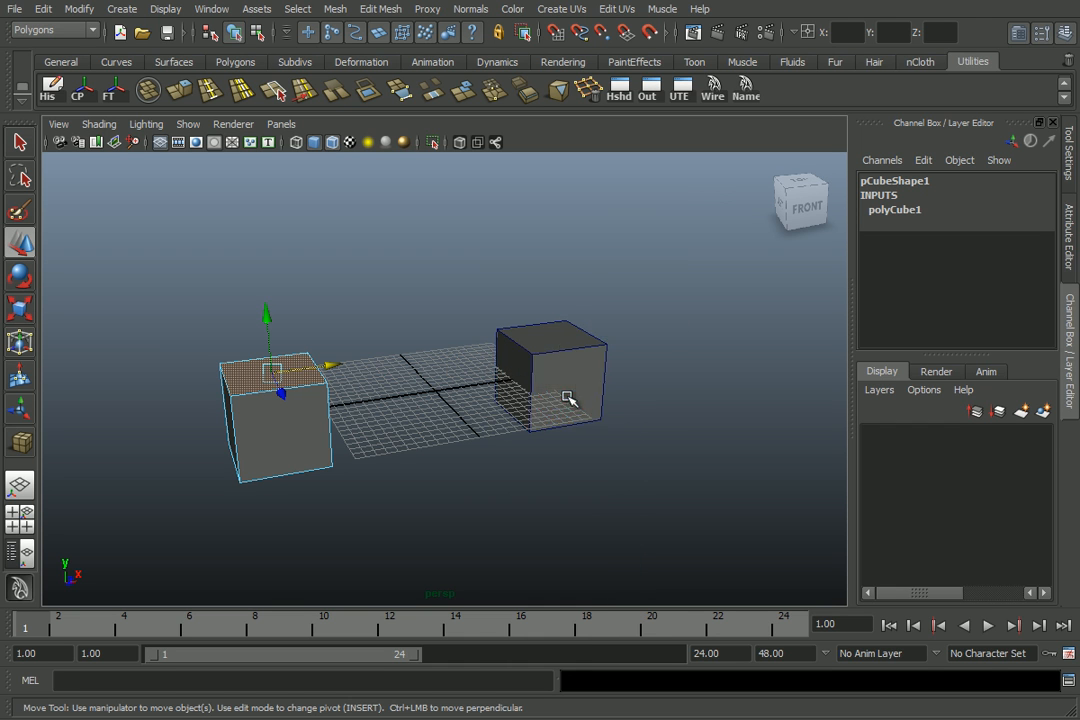
shift+click(561, 343)
scroll(556, 354, up, 2)
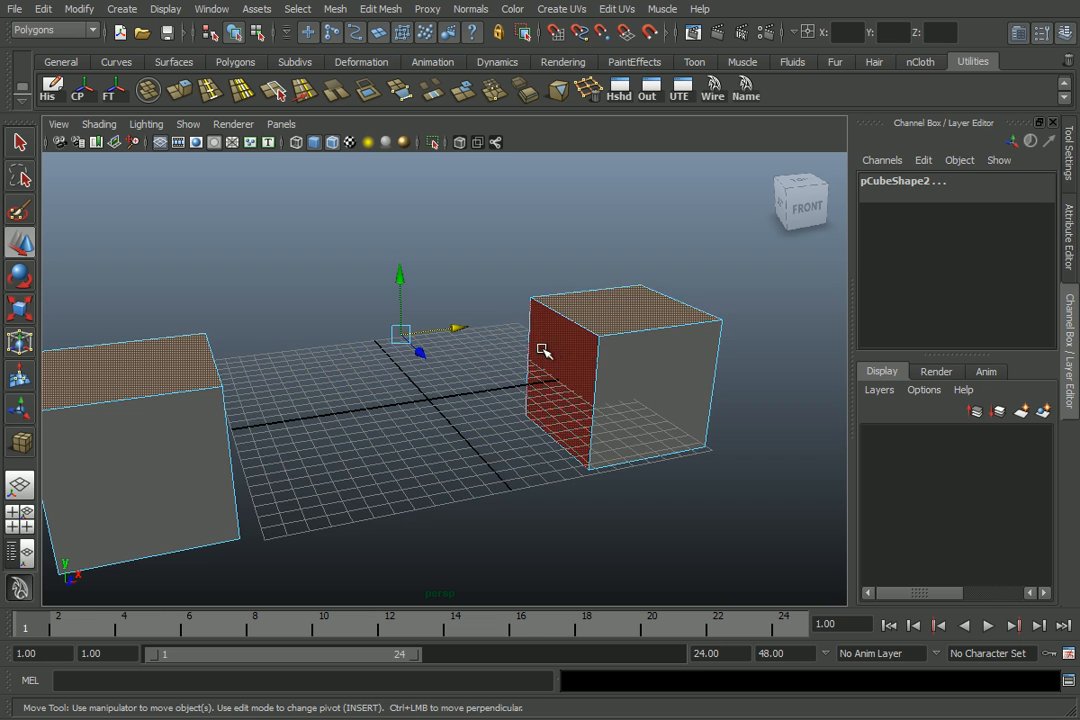
scroll(545, 351, down, 1)
click(394, 9)
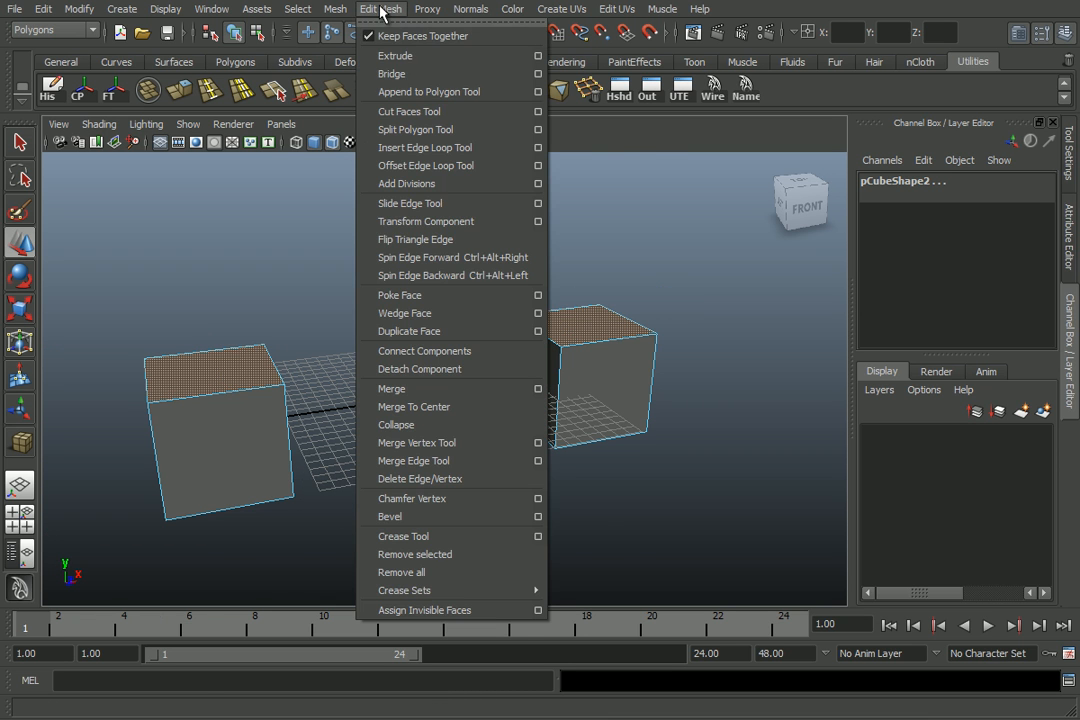
click(393, 72)
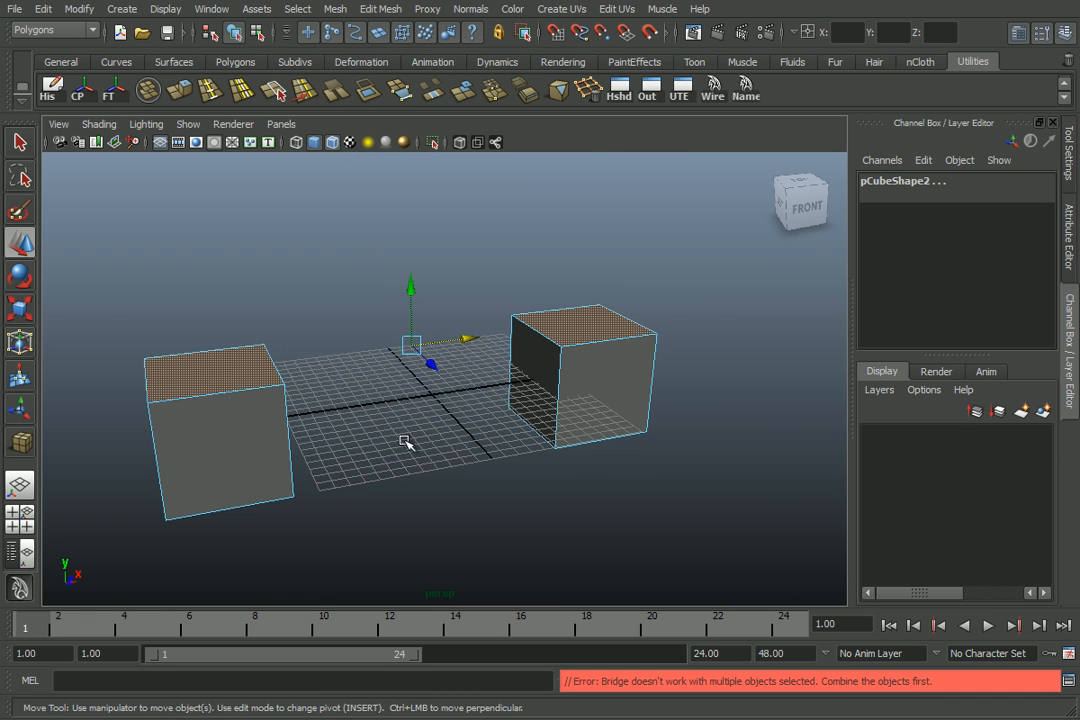
Return to object mode, select both cubes, and combine them into a single mesh.
scroll(500, 380, up, 2)
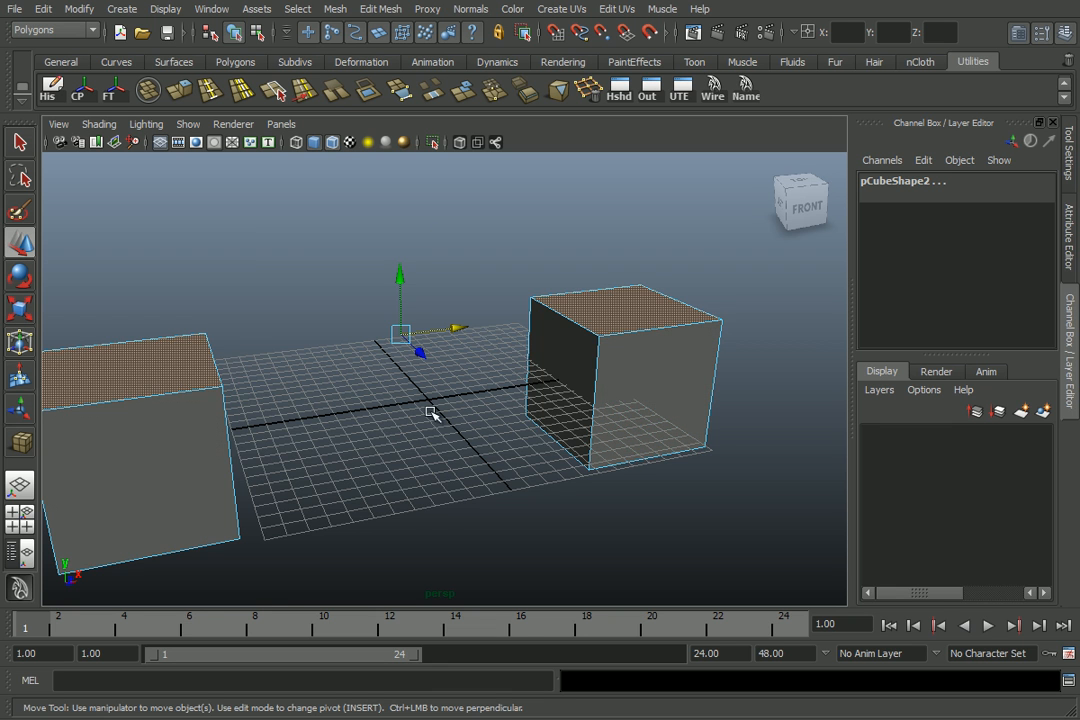
mouse_move(238, 390)
alt+mouse_down()
mouse_move(663, 381)
mouse_move(207, 382)
mouse_move(242, 391)
alt+mouse_up()
alt+middle_drag(361, 386, 353, 410)
alt+drag(405, 404, 332, 402)
click(704, 375)
right_drag(279, 386, 256, 364)
click(670, 386)
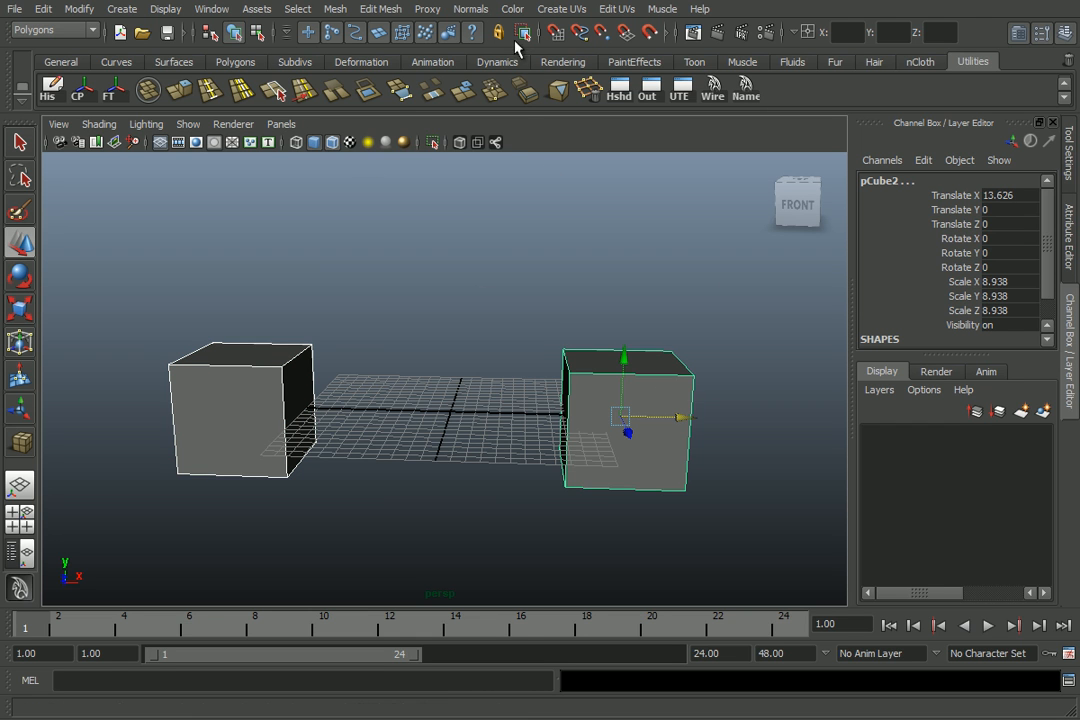
click(333, 10)
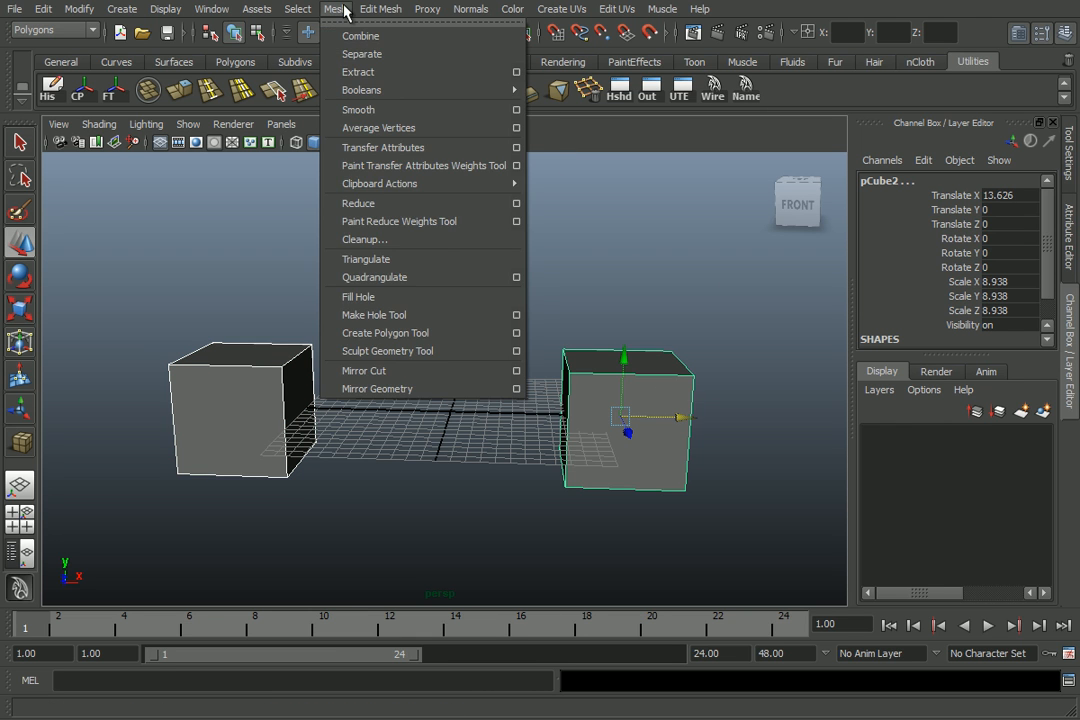
click(340, 11)
click(148, 90)
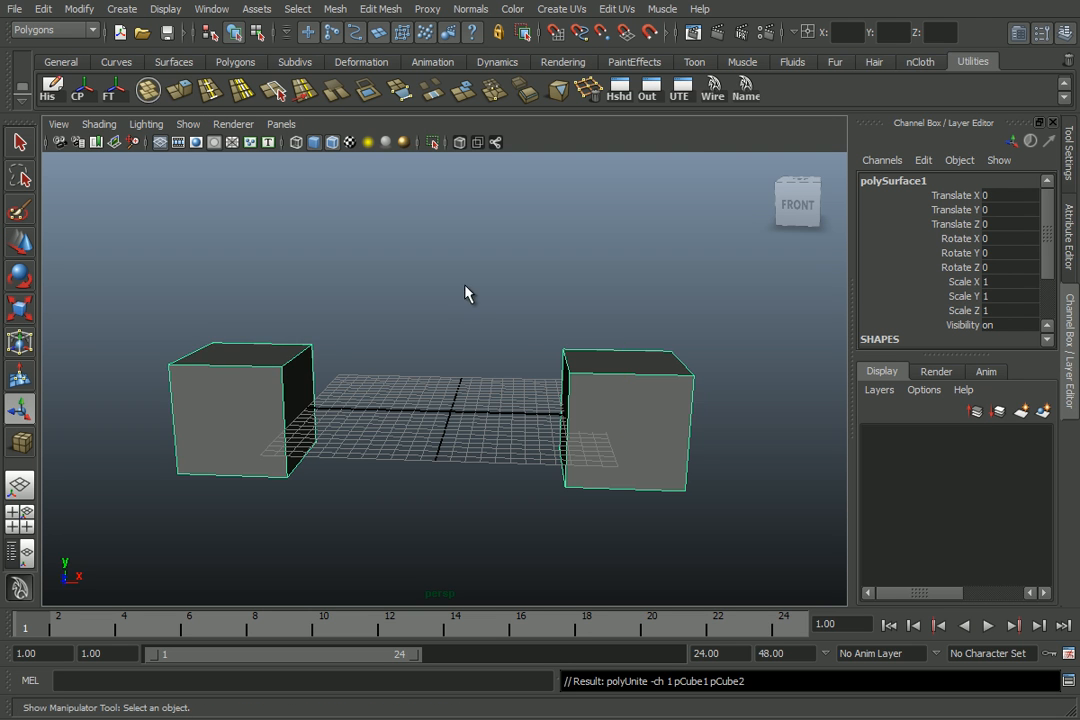
Select both top faces of the combined mesh in face selection and bridge them into an arch.
alt+drag(512, 336, 322, 360)
right_drag(320, 361, 324, 402)
click(318, 371)
shift+click(606, 373)
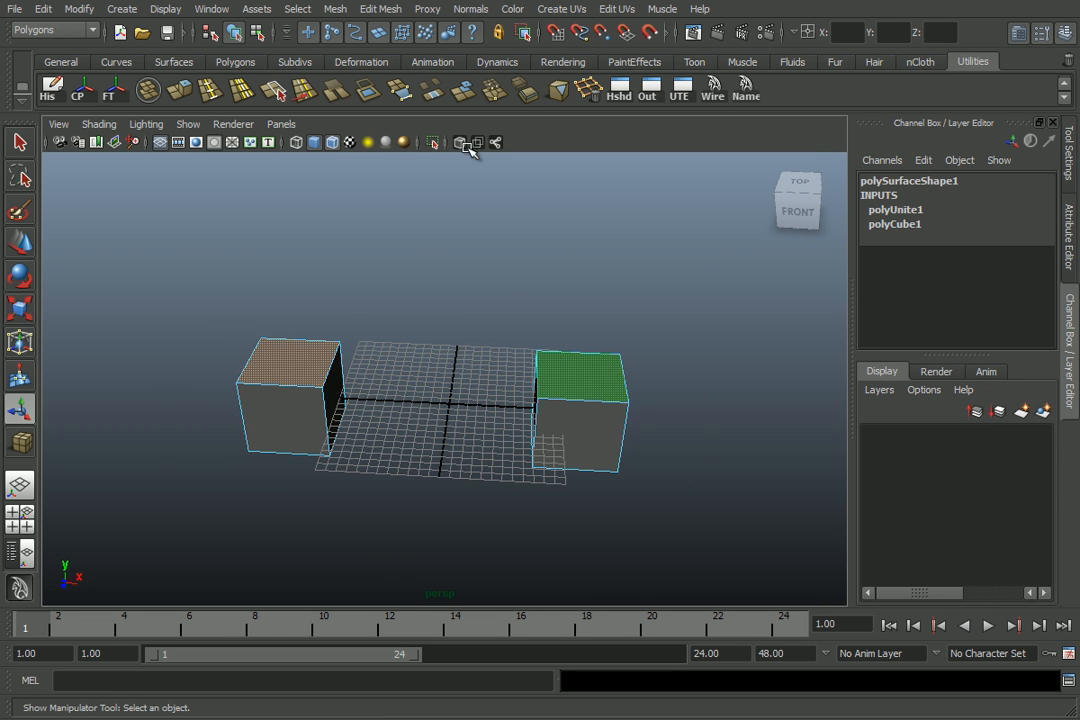
click(335, 91)
scroll(475, 432, up, 3)
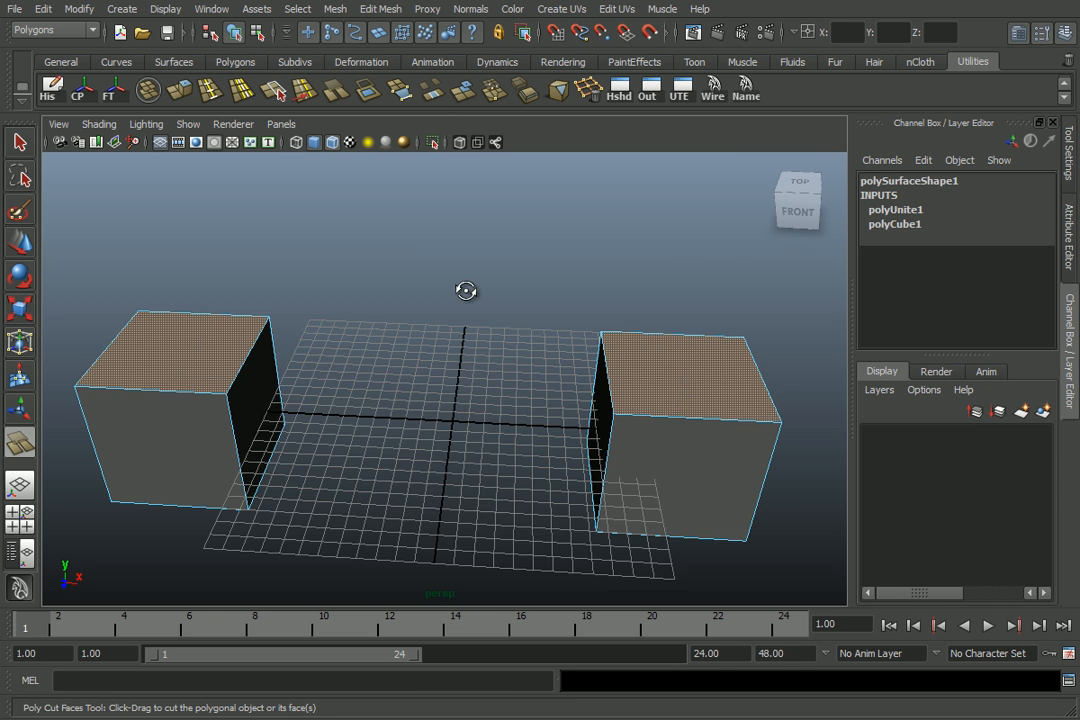
alt+drag(466, 293, 482, 262)
click(437, 93)
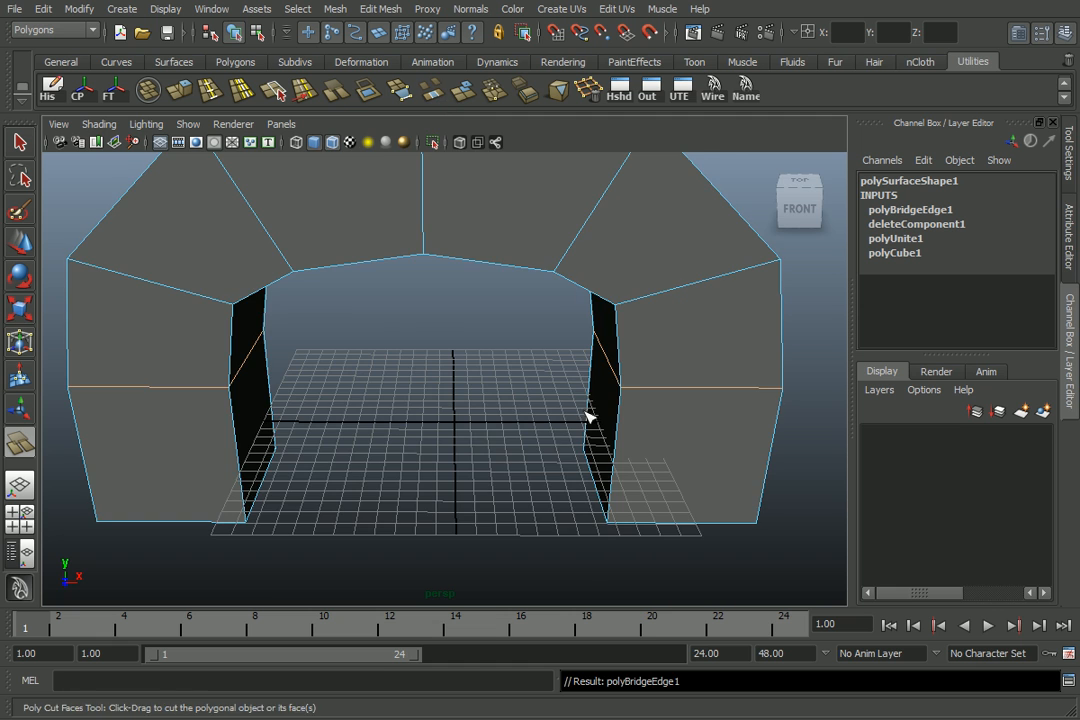
alt+right_drag(588, 415, 463, 421)
alt+drag(463, 421, 540, 450)
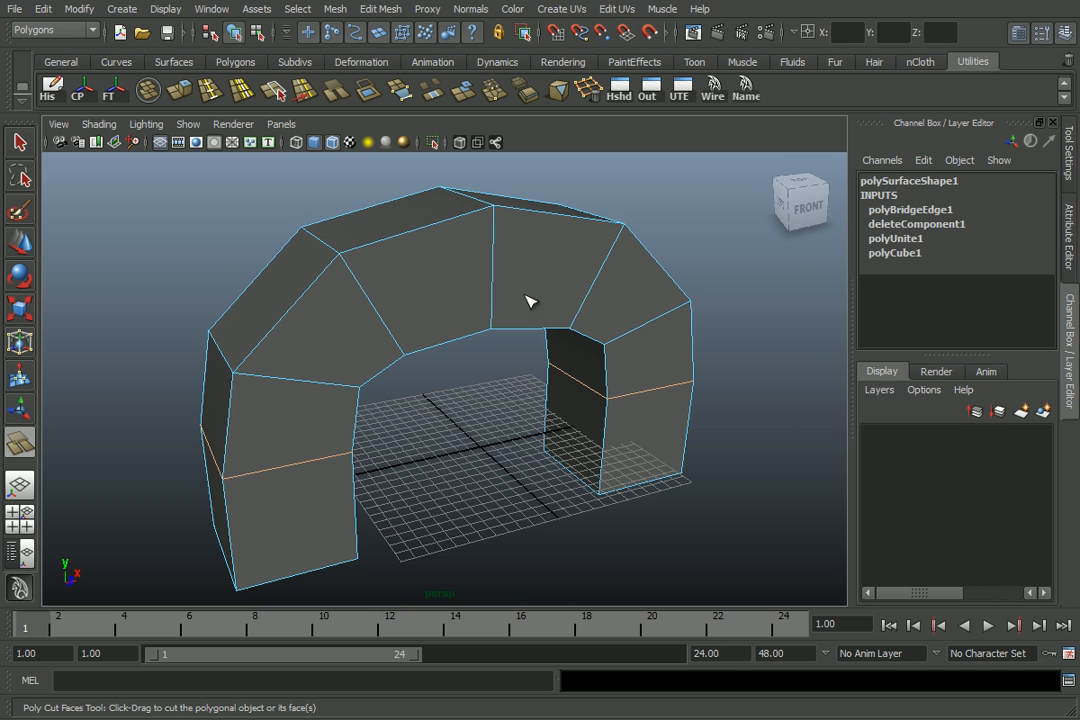
click(381, 9)
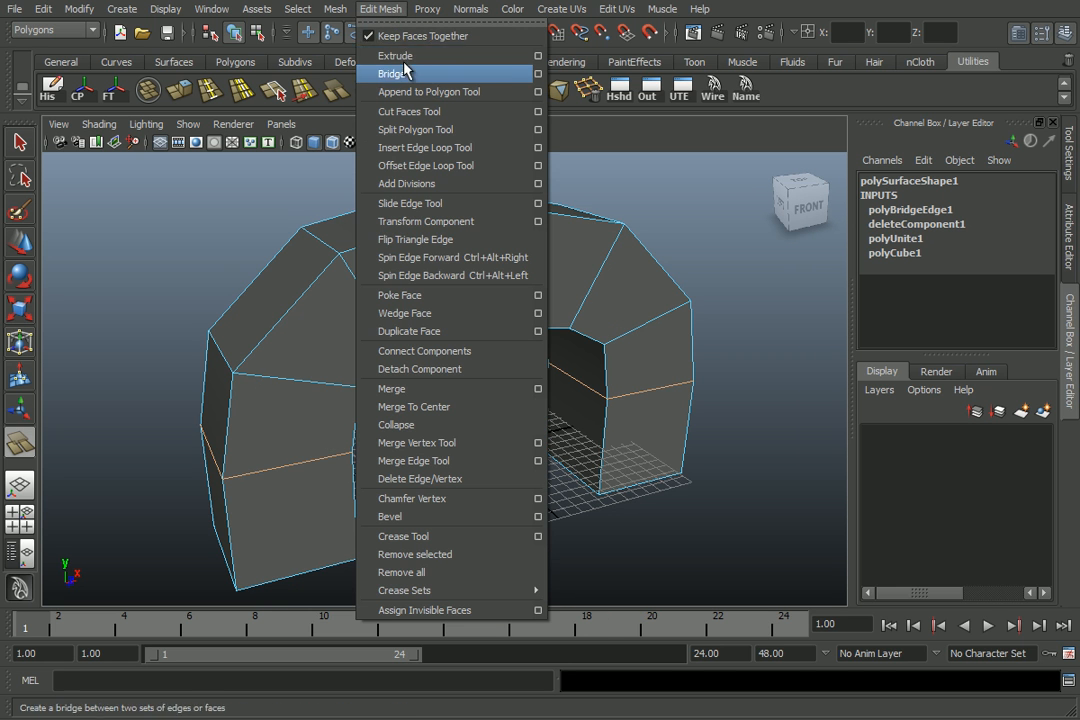
Review the Bridge tool's options and dismiss them without bridging.
click(538, 80)
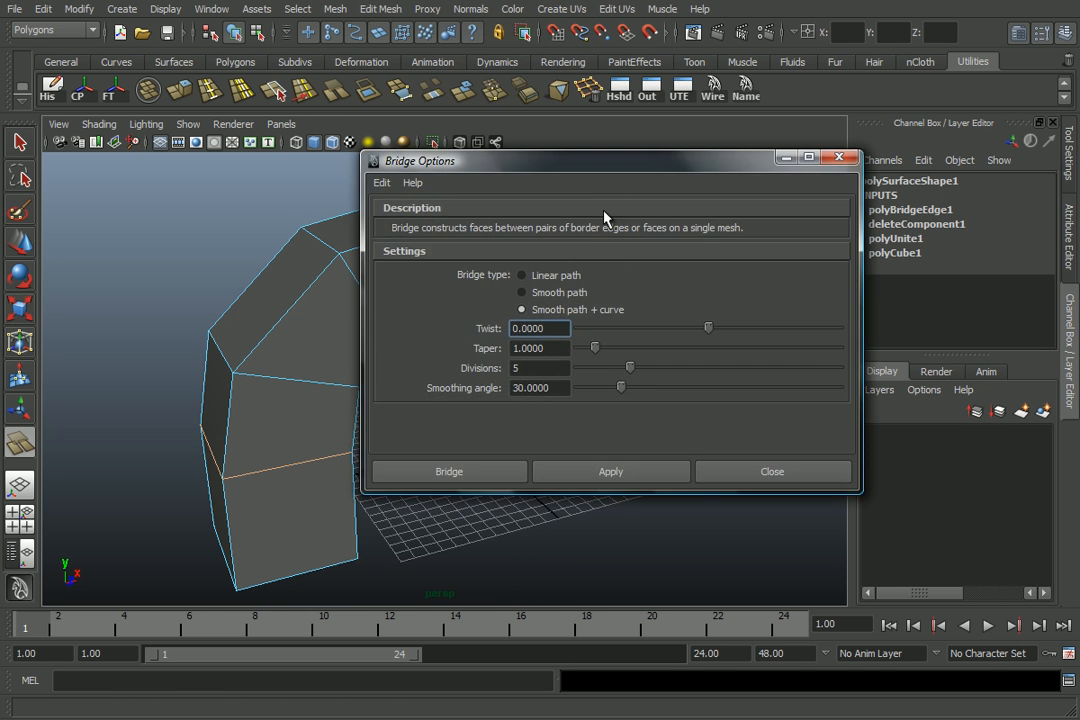
drag(615, 161, 391, 175)
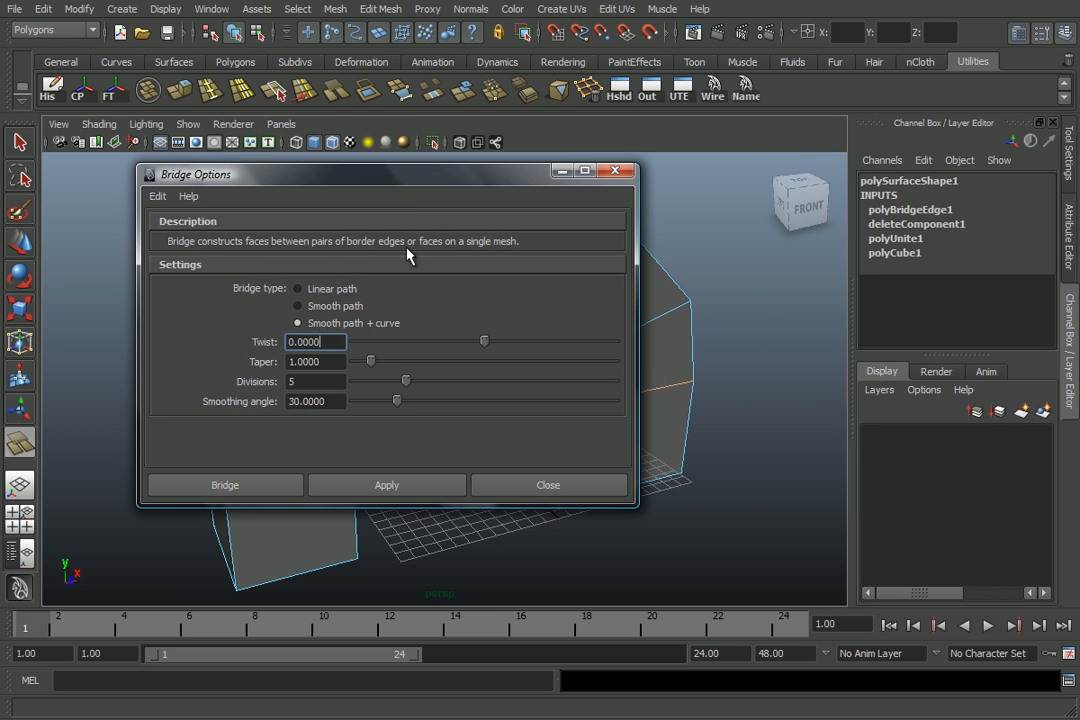
click(521, 487)
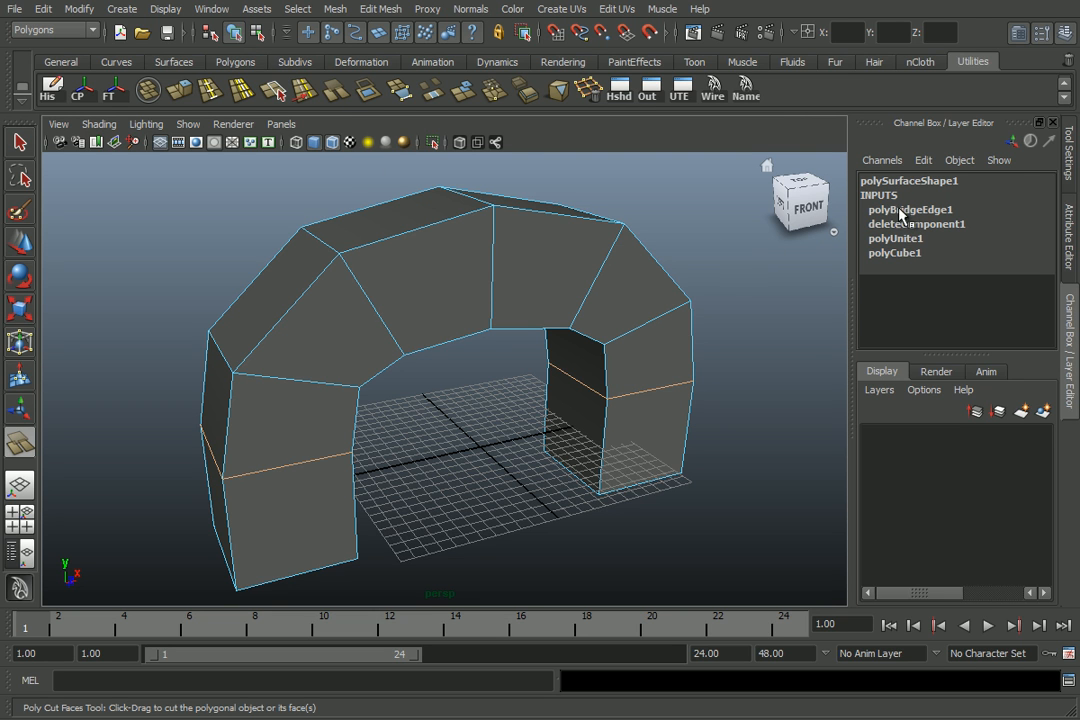
Set the divisions of the arch's bridge to 2 in its construction history.
click(932, 213)
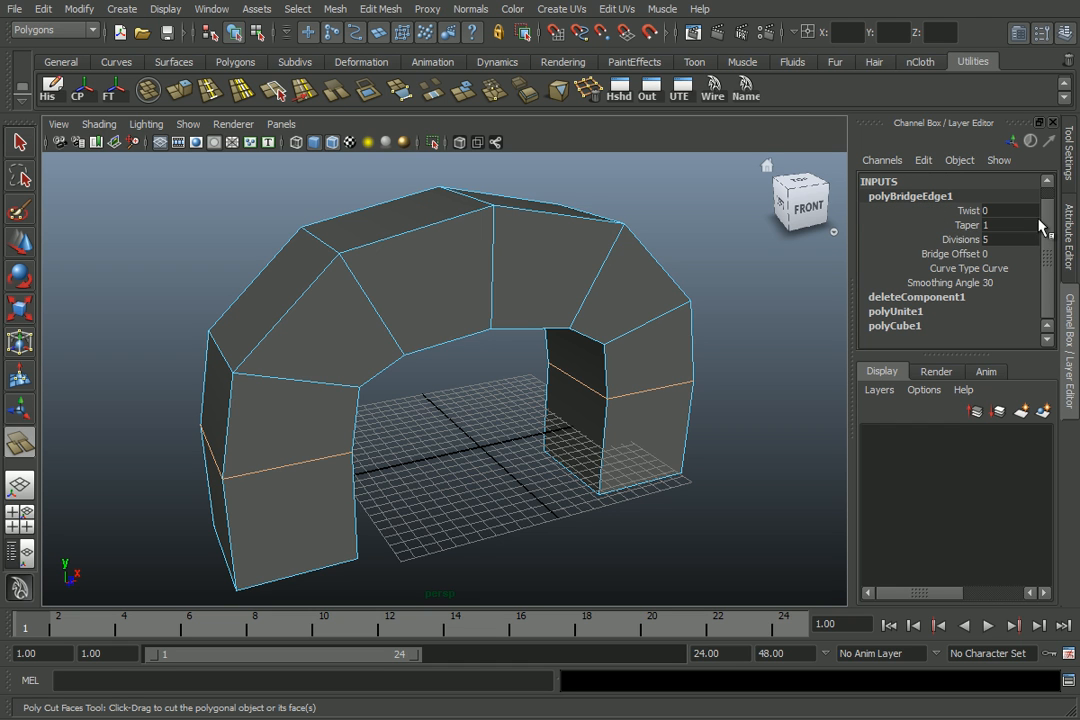
click(963, 240)
middle_drag(663, 258, 615, 253)
Try the Linear curve type on the bridge and settle on Blend.
click(905, 270)
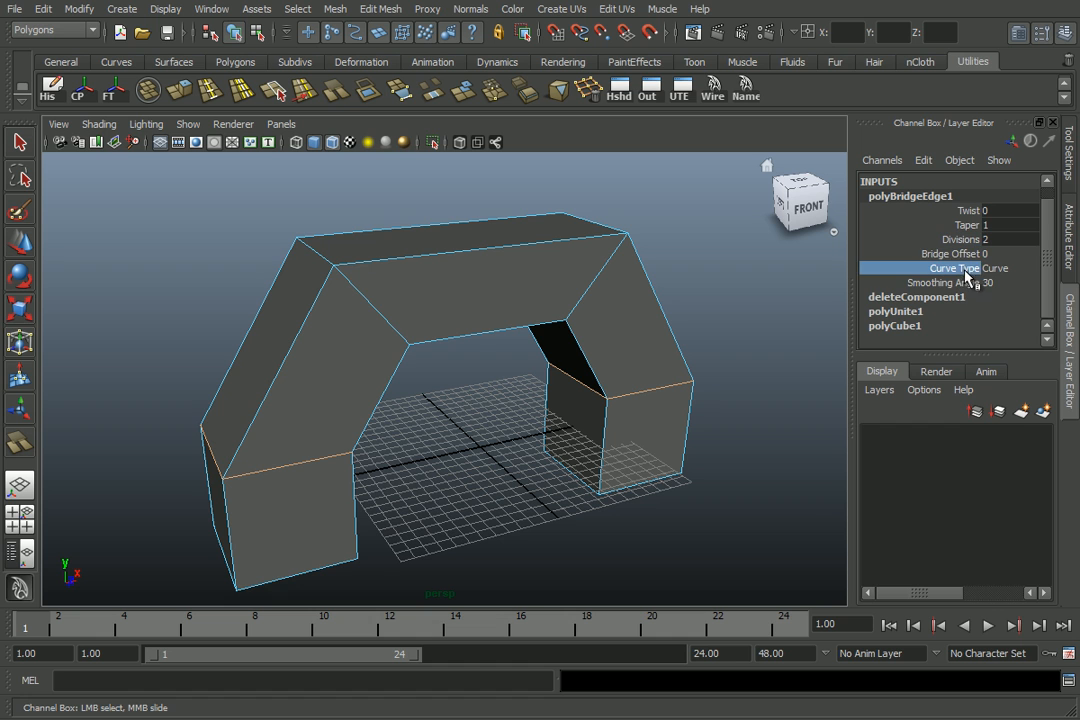
click(998, 270)
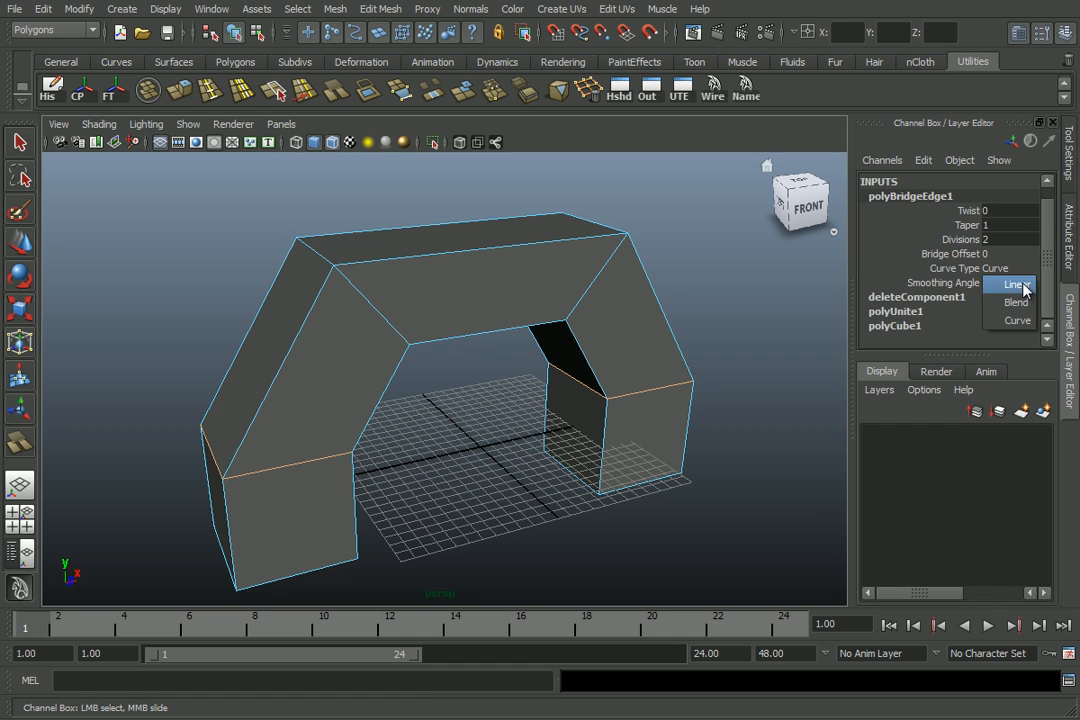
click(1016, 285)
click(1018, 272)
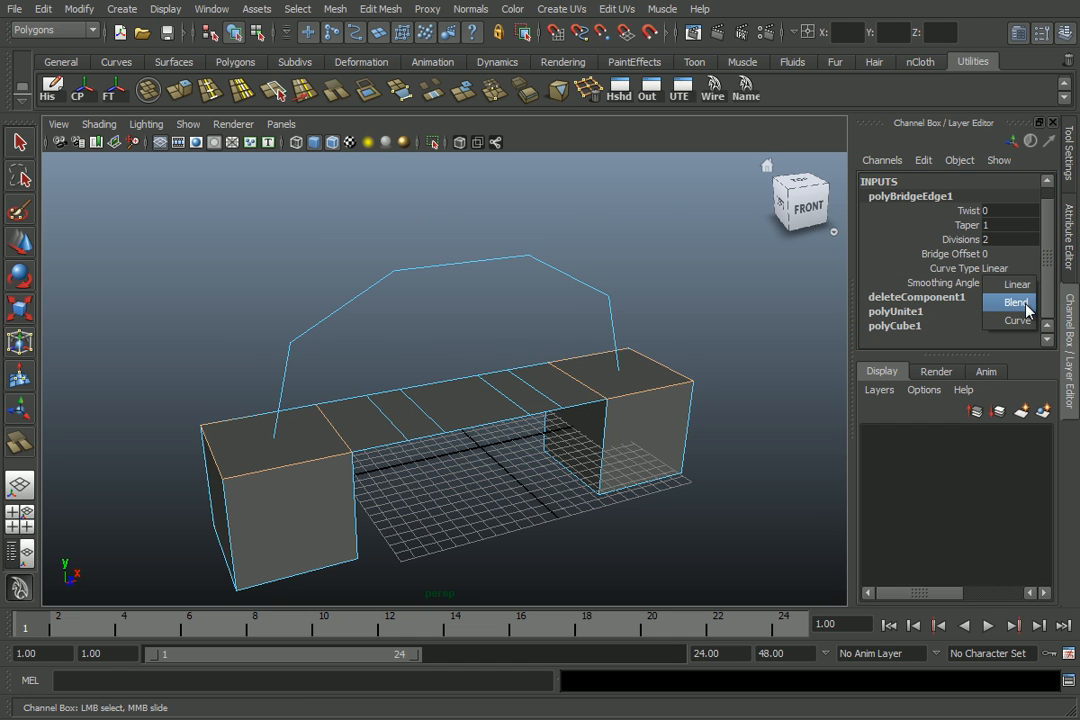
click(1020, 304)
Set the bridge's divisions to 10, twist to 116.883 and taper to 0.7.
click(965, 225)
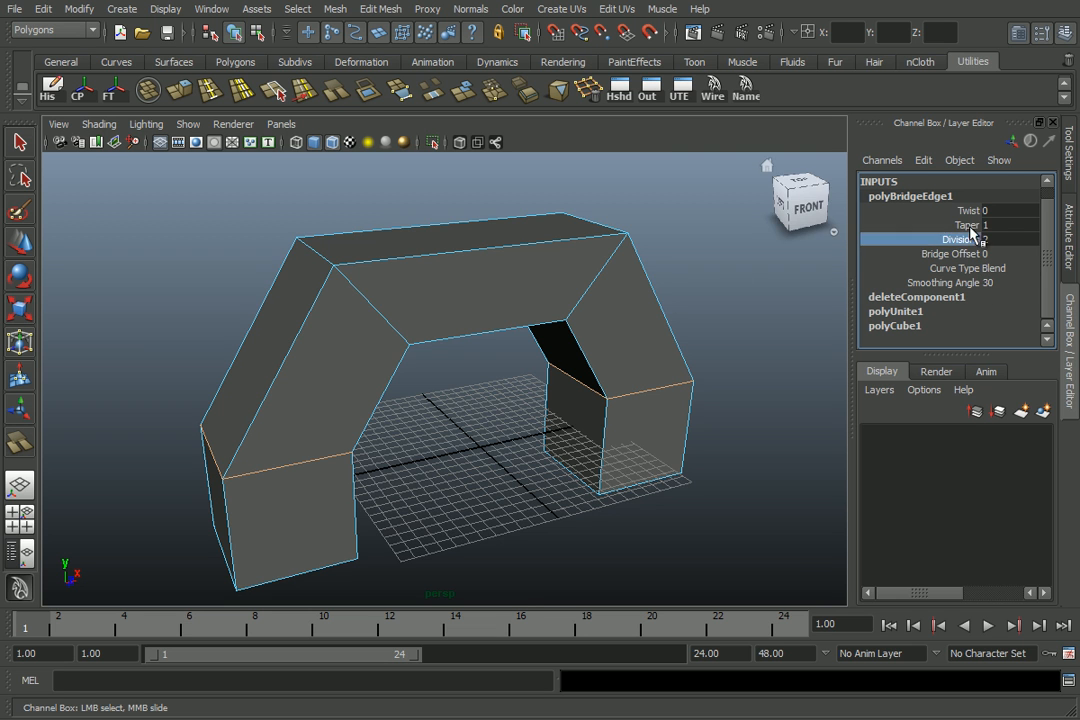
middle_drag(620, 265, 813, 279)
click(910, 210)
click(940, 239)
click(965, 225)
mouse_move(700, 263)
middle_down()
mouse_move(684, 263)
mouse_move(713, 268)
middle_up()
scroll(600, 281, down, 3)
alt+drag(502, 279, 567, 291)
scroll(564, 292, up, 2)
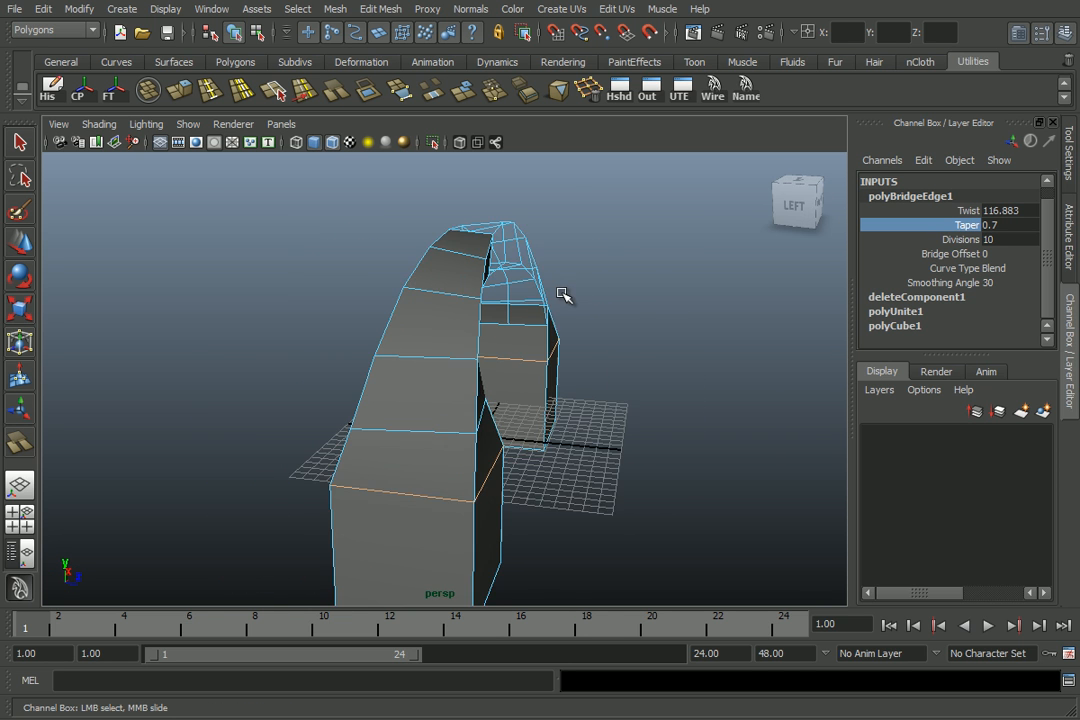
Set the bridge's divisions to 5 and orbit around to the arch's front.
scroll(564, 292, down, 2)
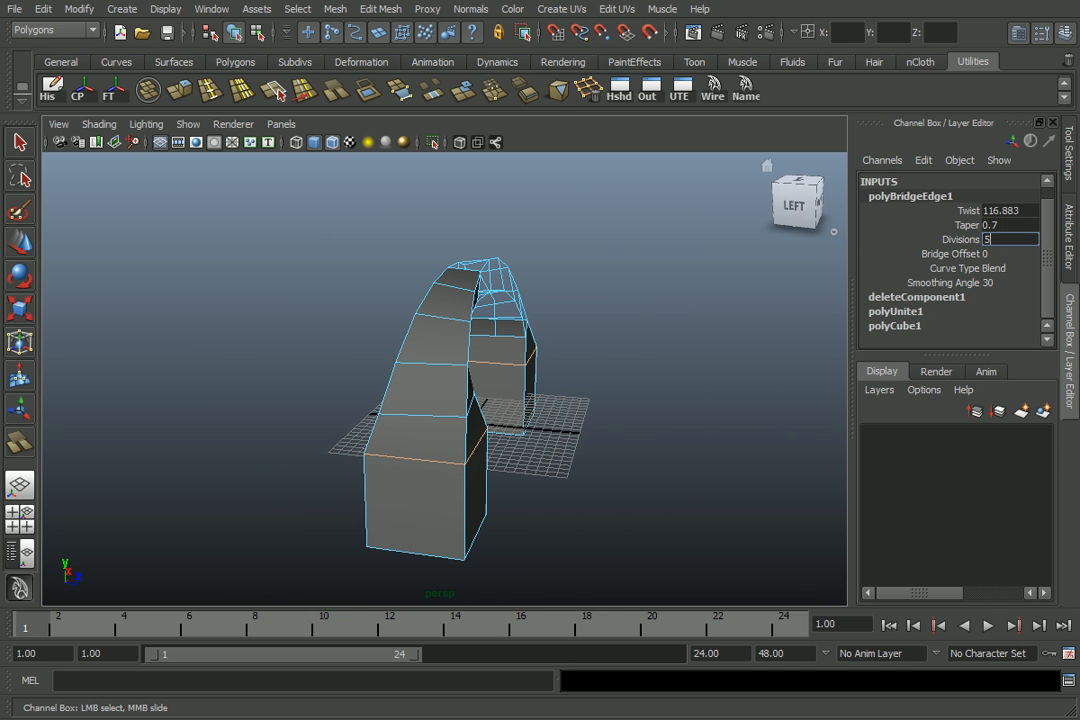
key(Return)
alt+drag(600, 219, 872, 250)
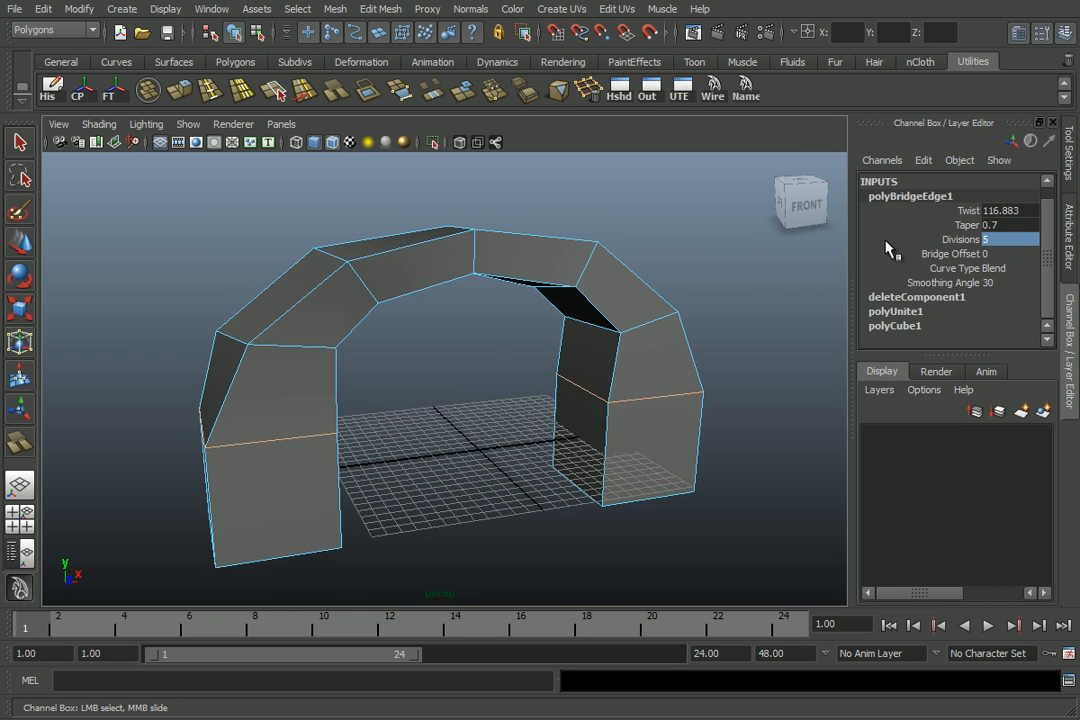
Set the bridge's twist to -153.553 and its taper to 2.
click(962, 211)
middle_drag(456, 231, 541, 222)
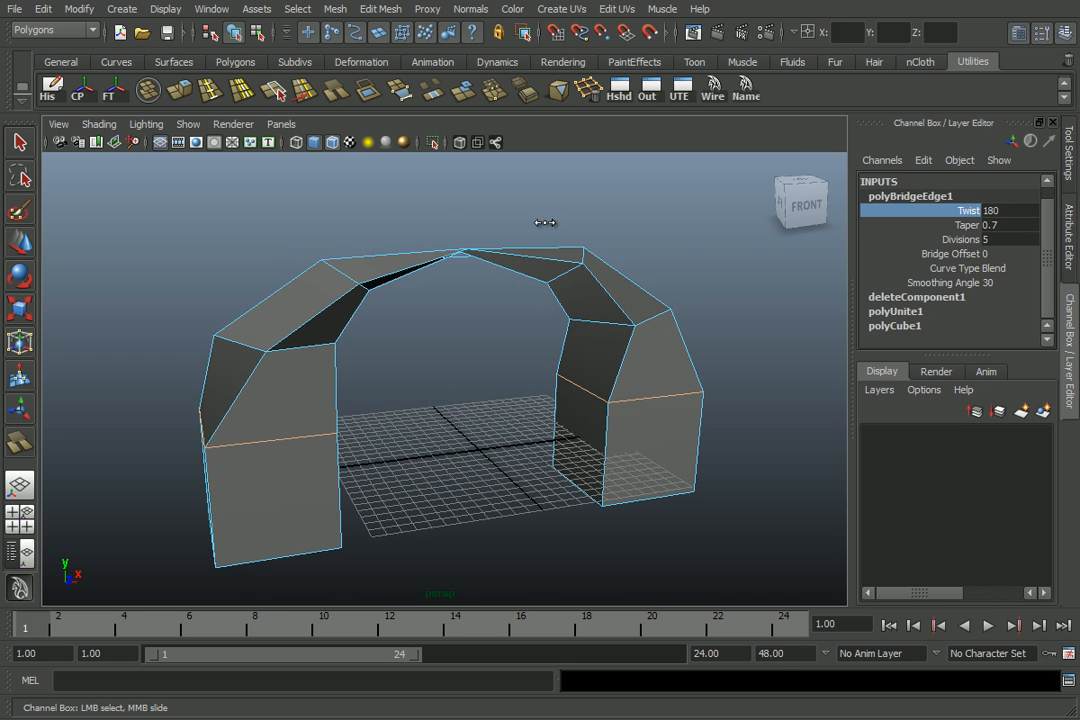
middle_drag(633, 221, 320, 234)
click(966, 225)
mouse_move(535, 231)
middle_down()
mouse_move(568, 222)
mouse_move(544, 224)
middle_up()
alt+right_drag(544, 224, 438, 225)
alt+drag(438, 225, 526, 309)
scroll(528, 312, up, 3)
Clear the selection and insert two edge loops across the arch's top segments and one along its length.
right_click(527, 288)
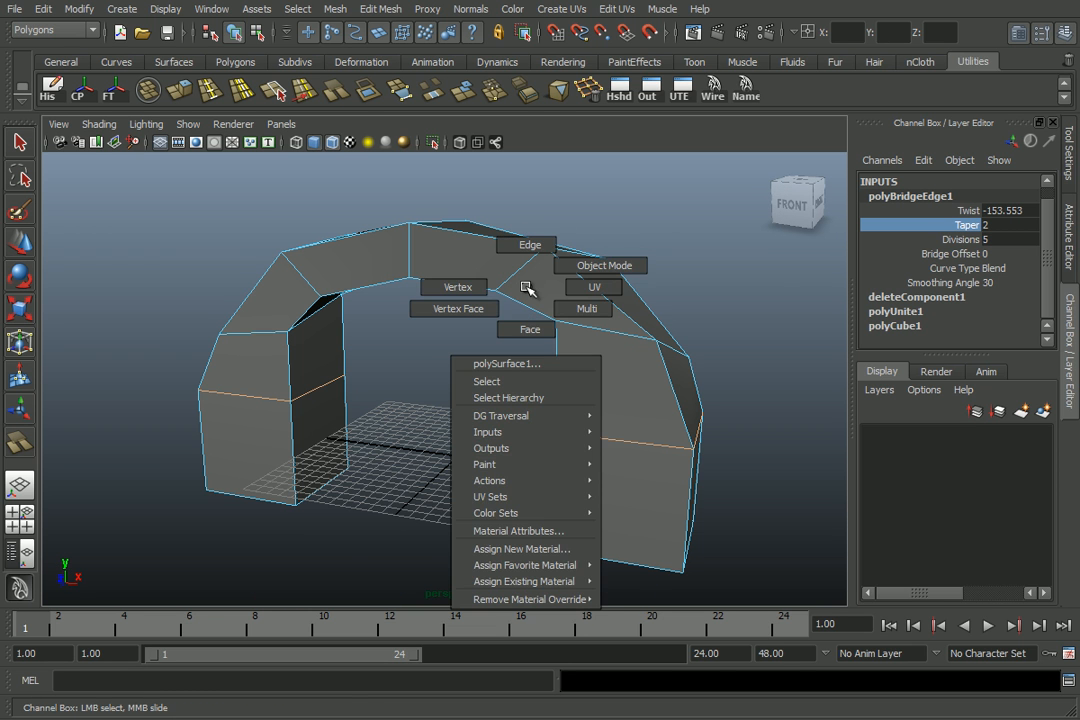
click(471, 360)
mouse_move(446, 344)
alt+mouse_down()
mouse_move(487, 338)
mouse_move(499, 323)
mouse_move(470, 350)
mouse_move(507, 363)
mouse_move(451, 349)
alt+mouse_up()
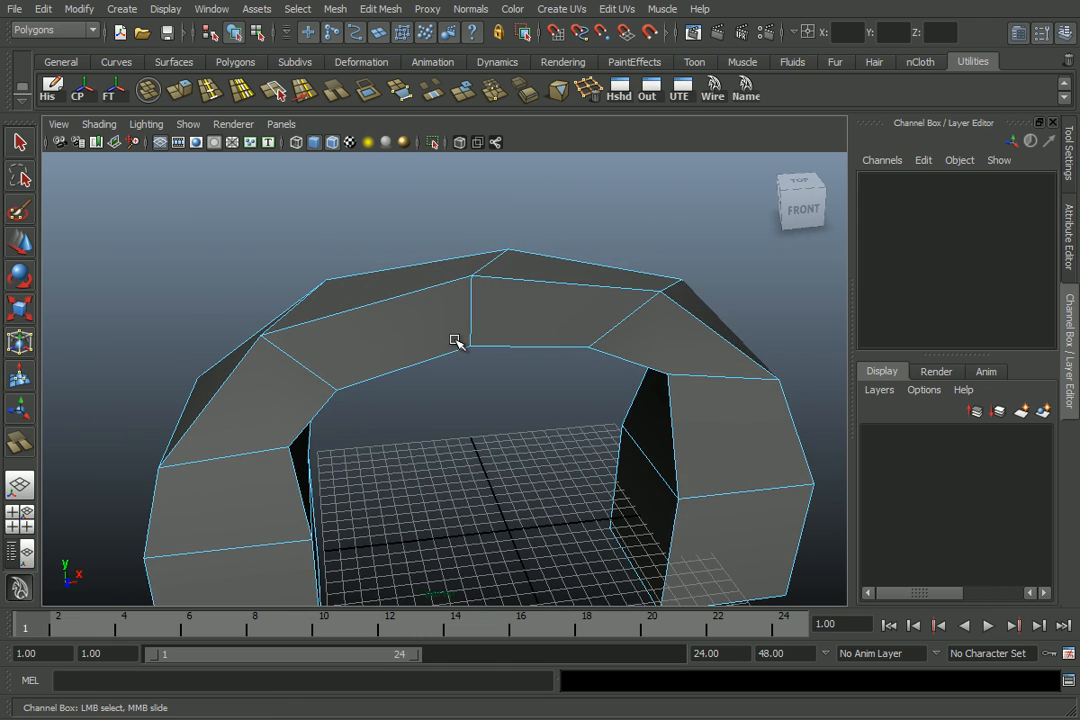
scroll(447, 322, up, 3)
click(362, 10)
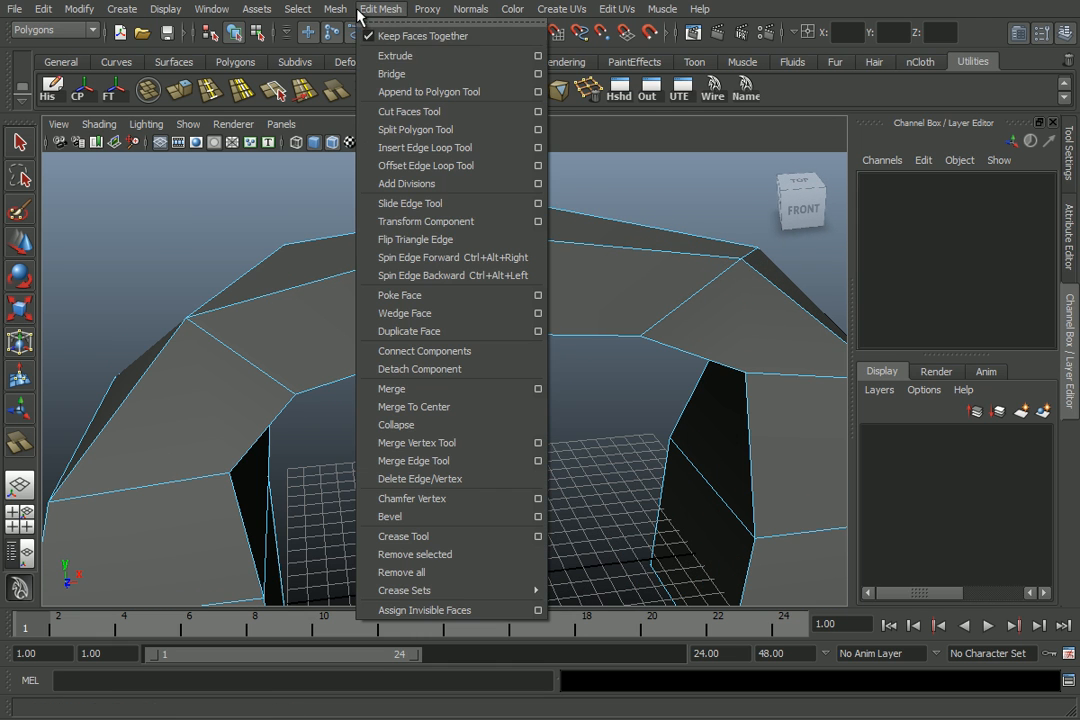
click(430, 148)
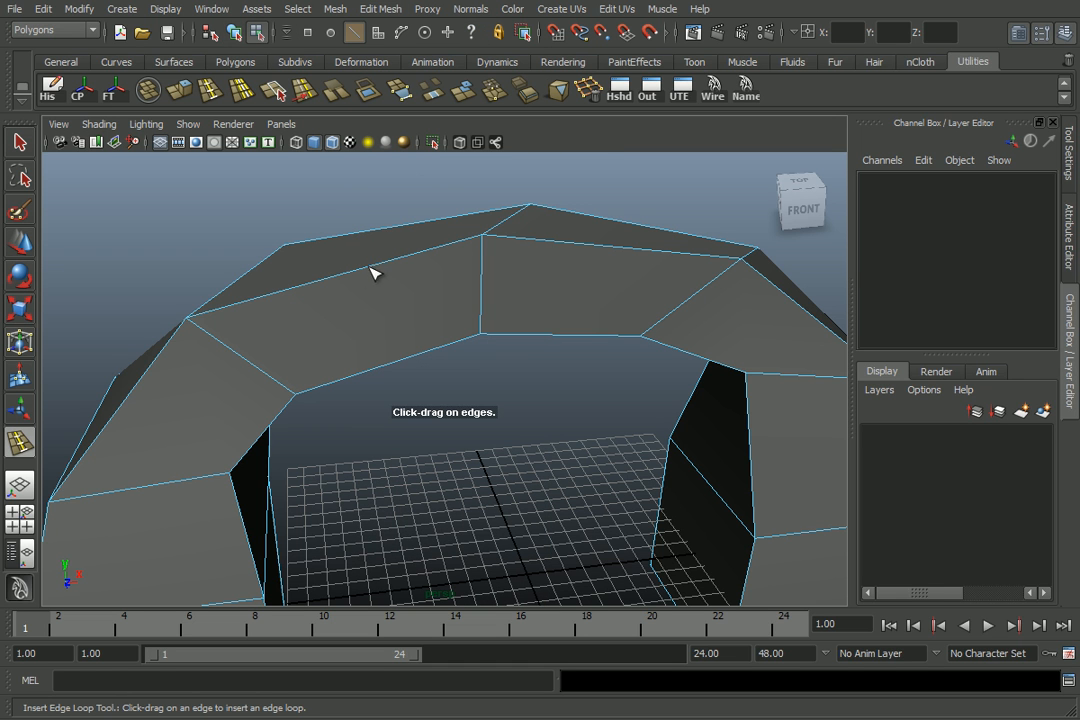
drag(343, 276, 369, 287)
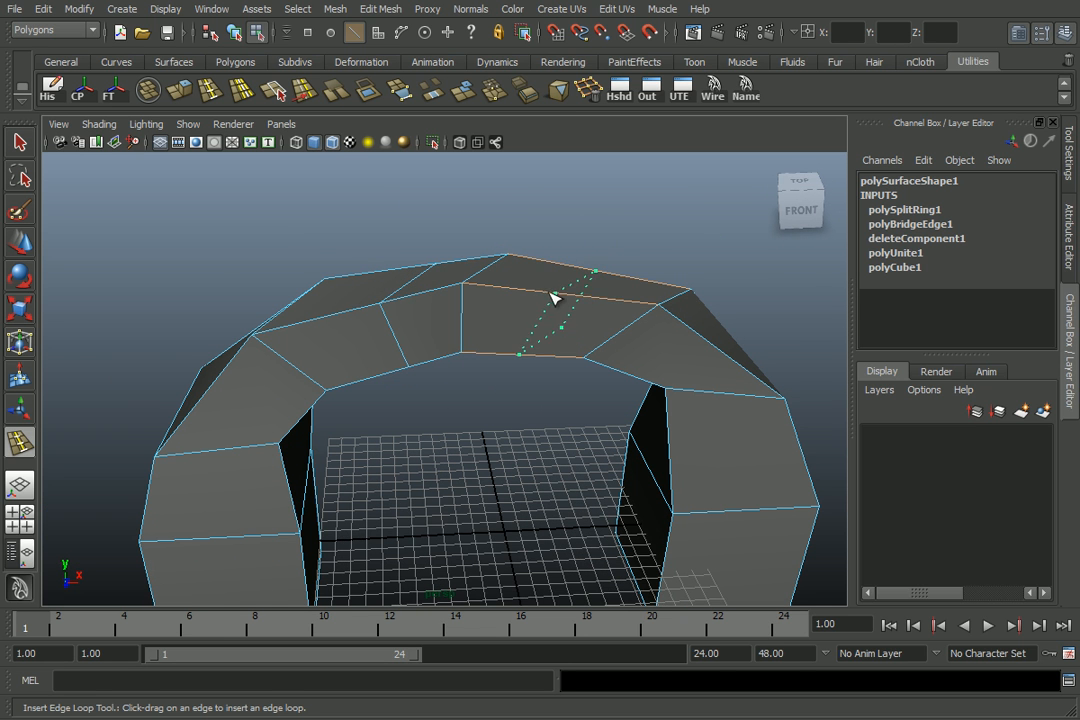
drag(580, 298, 582, 297)
alt+drag(450, 397, 342, 354)
key(f)
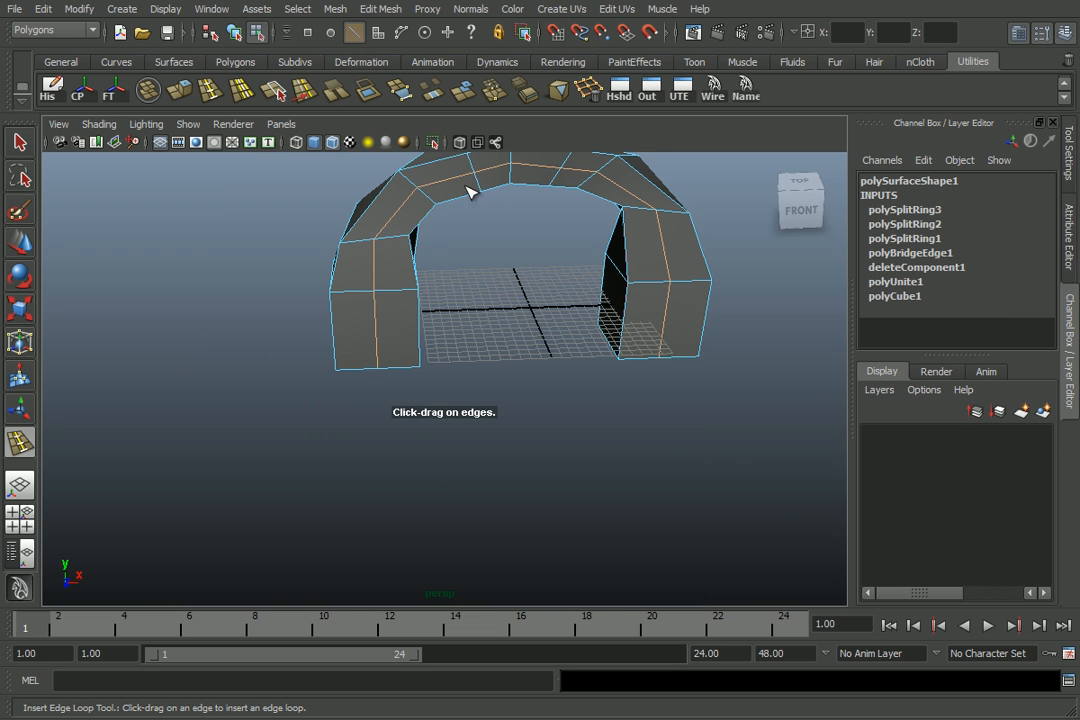
alt+drag(470, 378, 466, 330)
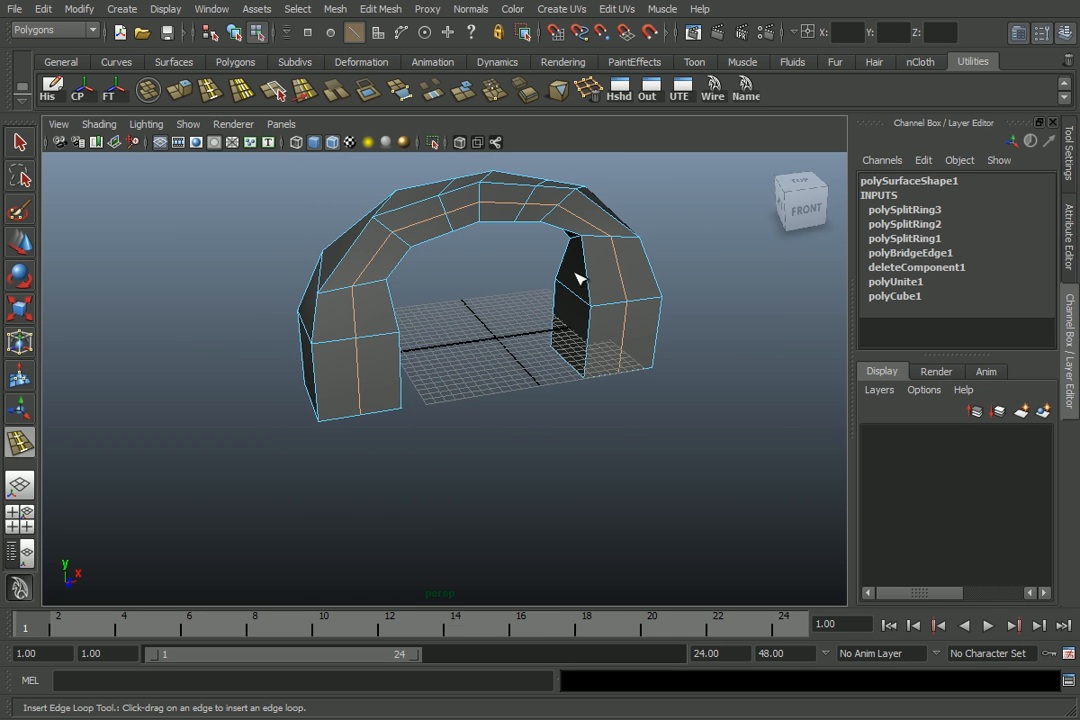
Return to object mode and delete the arch.
key(w)
right_drag(652, 257, 663, 243)
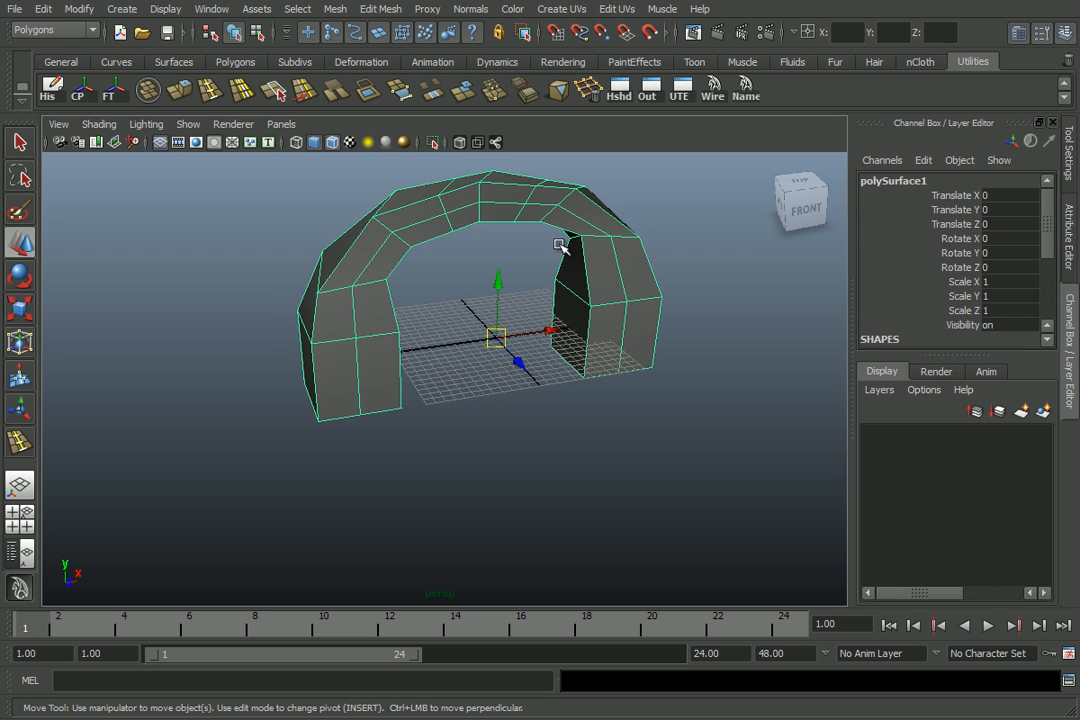
key(Delete)
Create a polygon cube at the origin and scale it uniformly to about 8.476.
shift+right_drag(528, 312, 528, 352)
key(f)
scroll(540, 327, down, 5)
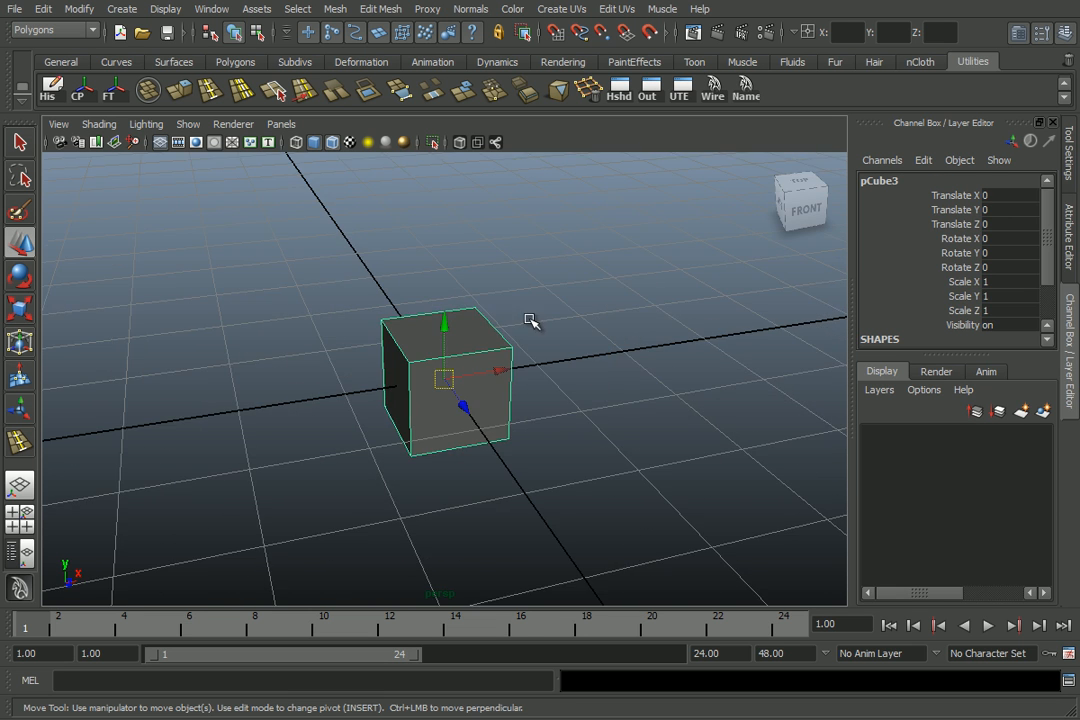
key(r)
drag(441, 383, 731, 357)
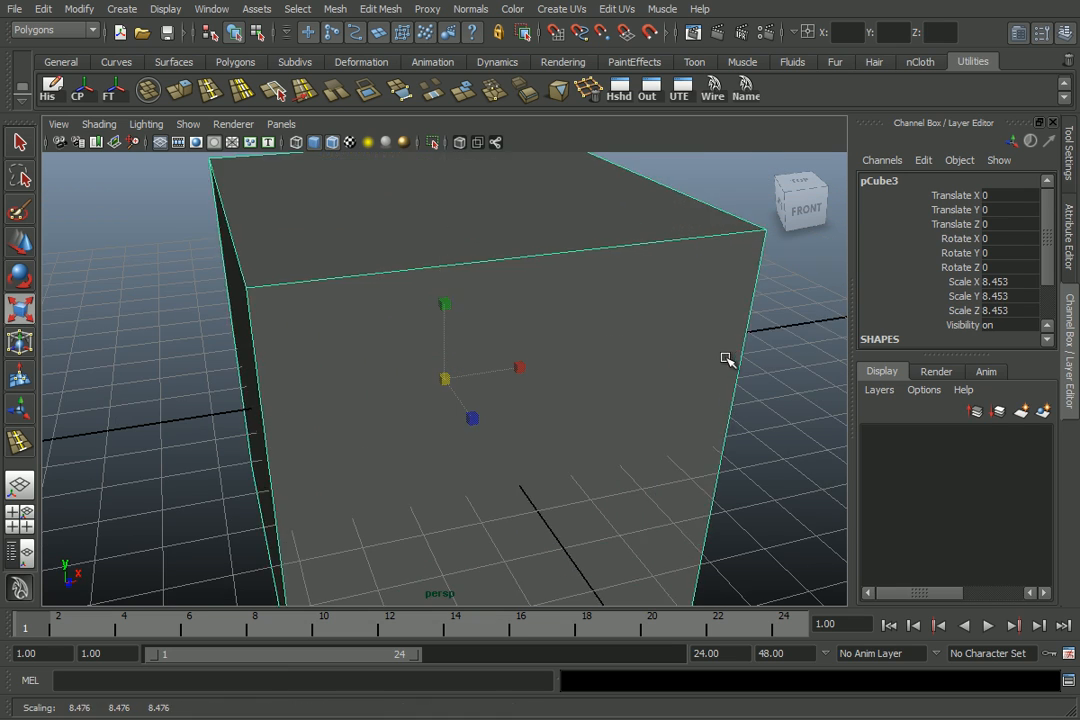
scroll(482, 366, down, 5)
scroll(564, 369, up, 5)
scroll(505, 360, down, 3)
alt+drag(505, 360, 460, 348)
Split the cube's front face diagonally from top edge to bottom edge, continuing the cut across a corner of the bottom face.
click(378, 11)
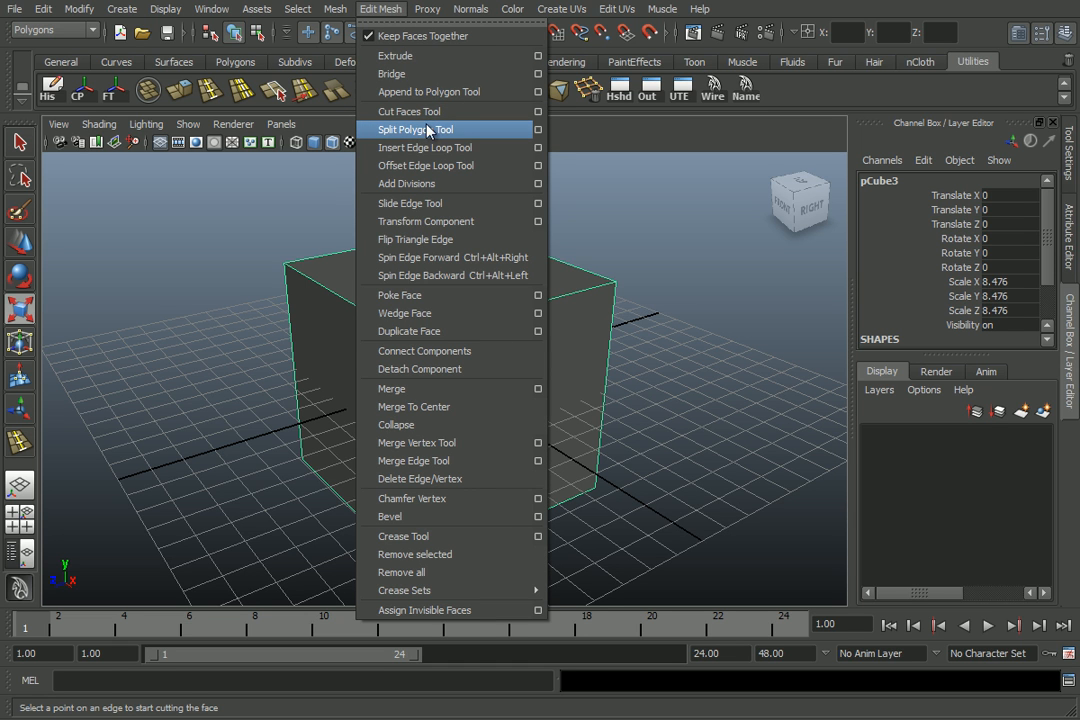
click(430, 131)
scroll(387, 247, up, 3)
alt+drag(387, 247, 466, 251)
drag(407, 296, 446, 217)
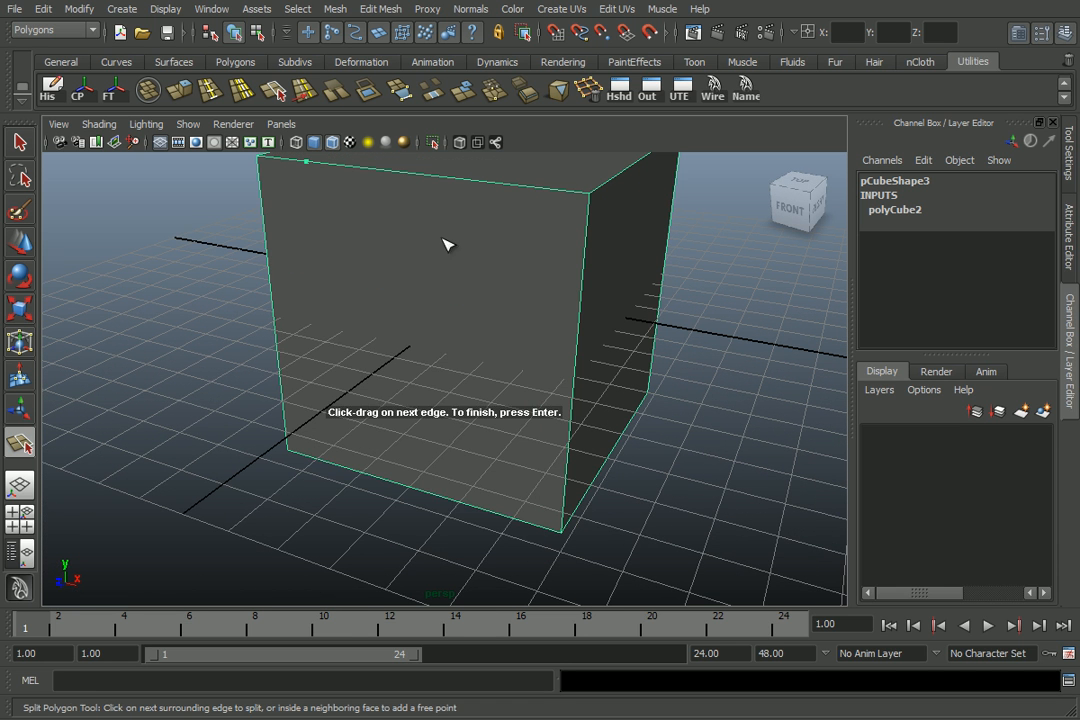
drag(440, 499, 536, 229)
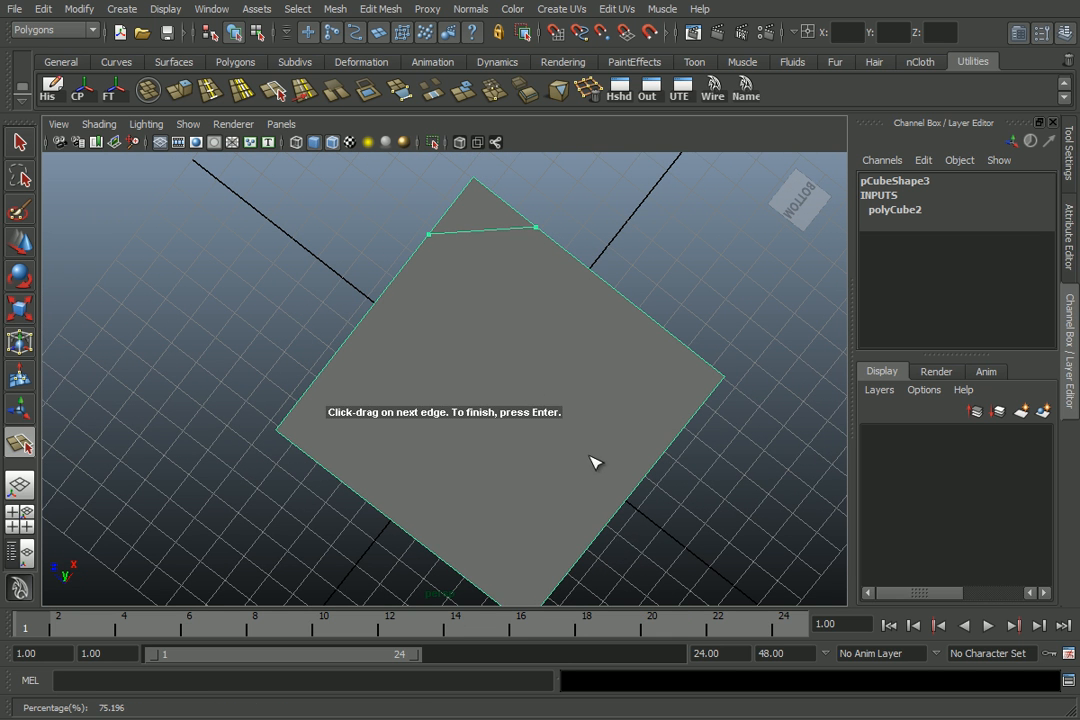
key(Return)
Examine the new cut on the cube from above and from the front.
alt+drag(593, 448, 590, 335)
scroll(482, 354, up, 2)
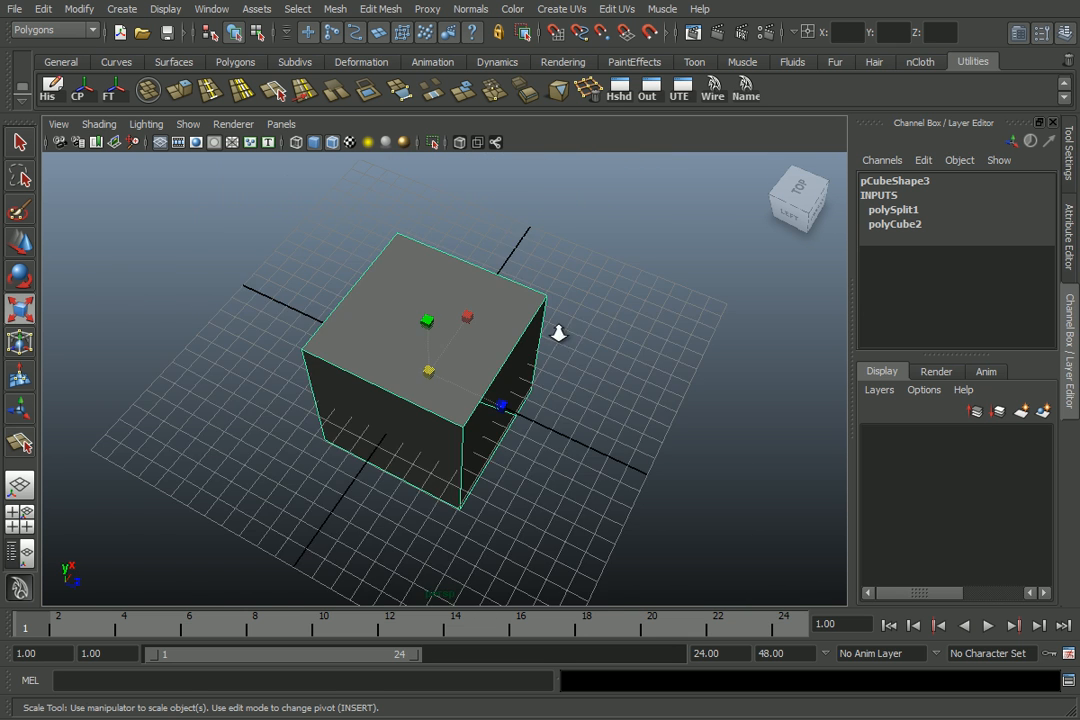
scroll(590, 335, up, 2)
right_drag(513, 308, 514, 342)
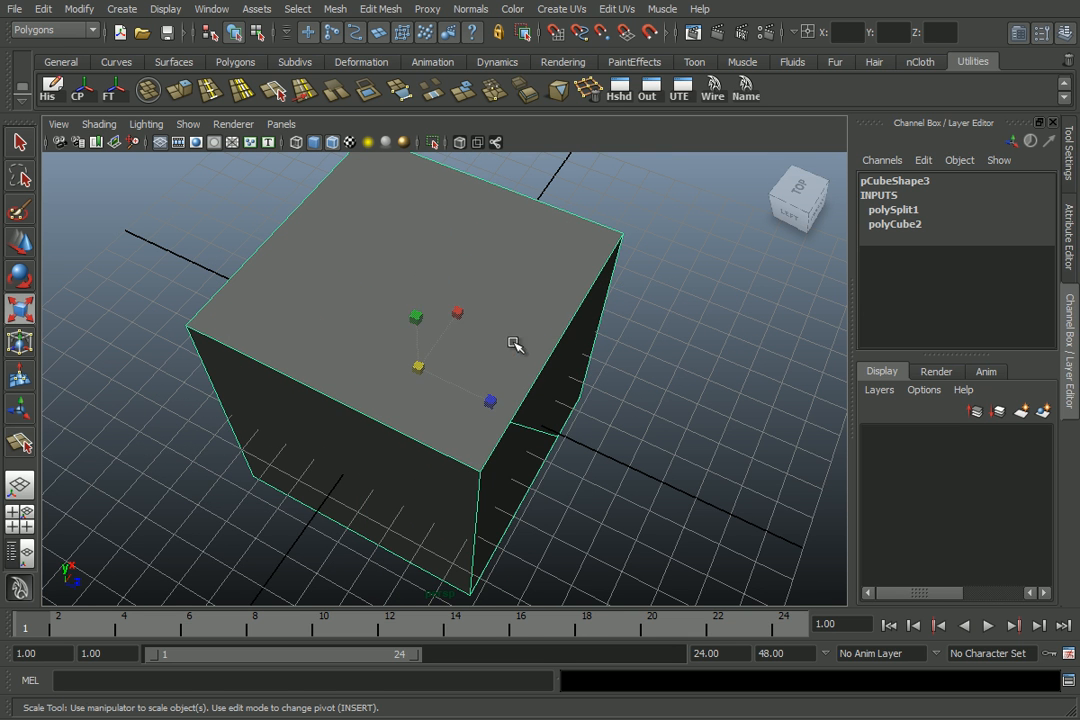
scroll(409, 318, down, 2)
alt+drag(482, 325, 451, 329)
scroll(451, 329, up, 1)
alt+drag(417, 457, 460, 409)
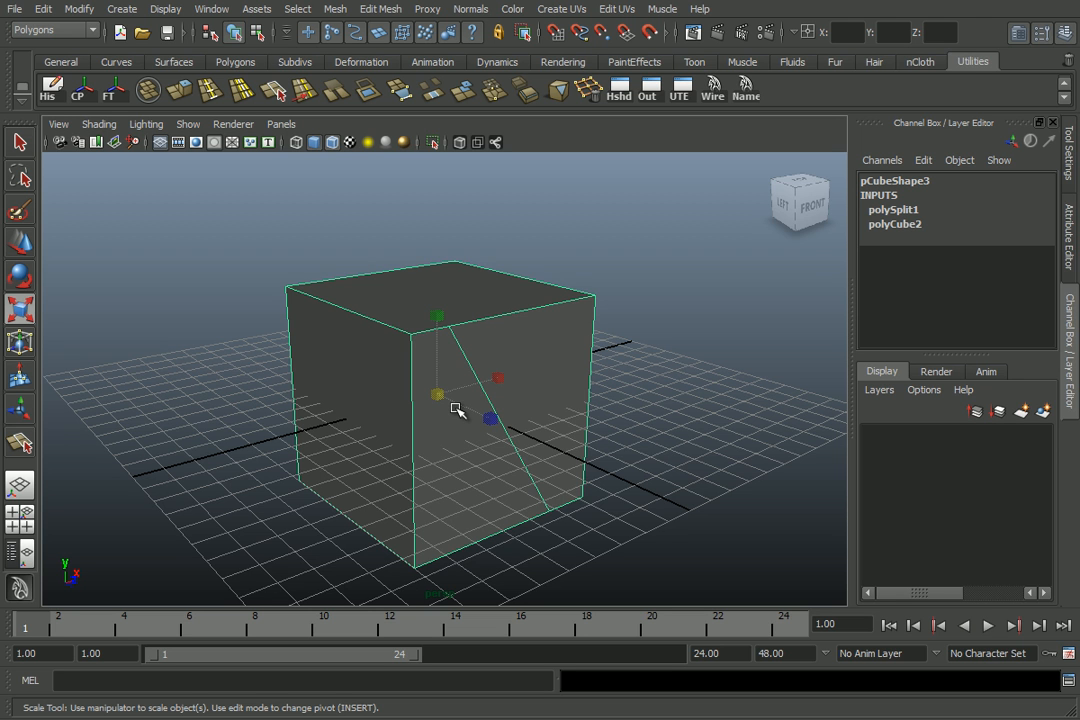
Split the cube's top face from the front cut's upper end to the far back corner.
click(227, 86)
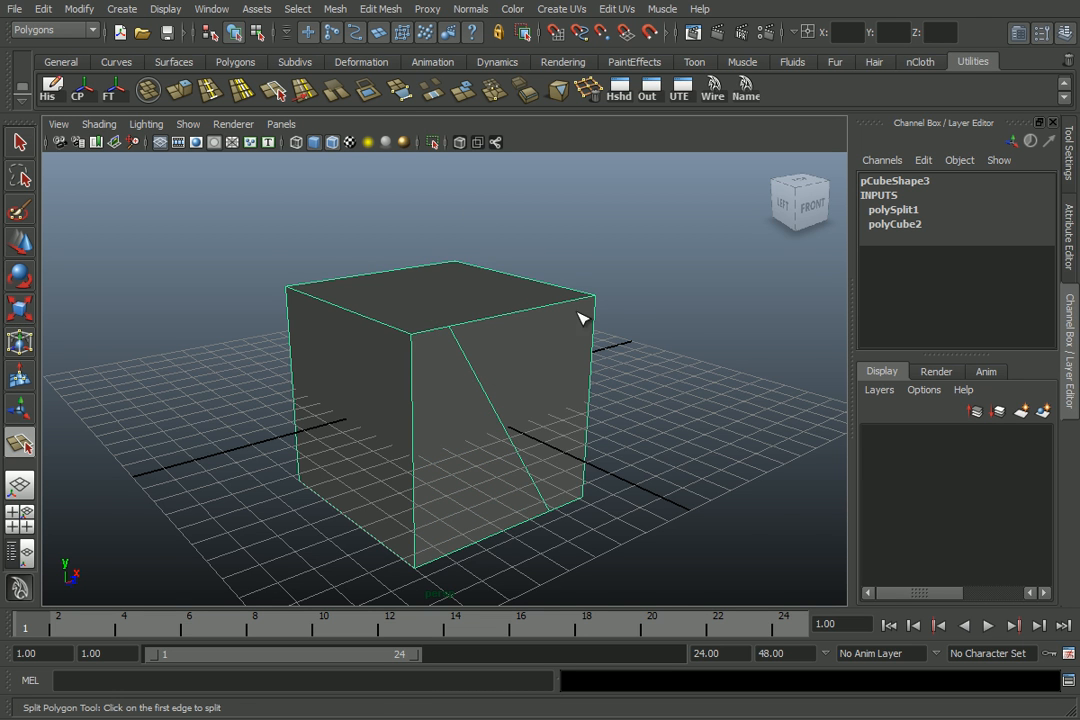
scroll(586, 316, up, 2)
alt+drag(491, 324, 497, 344)
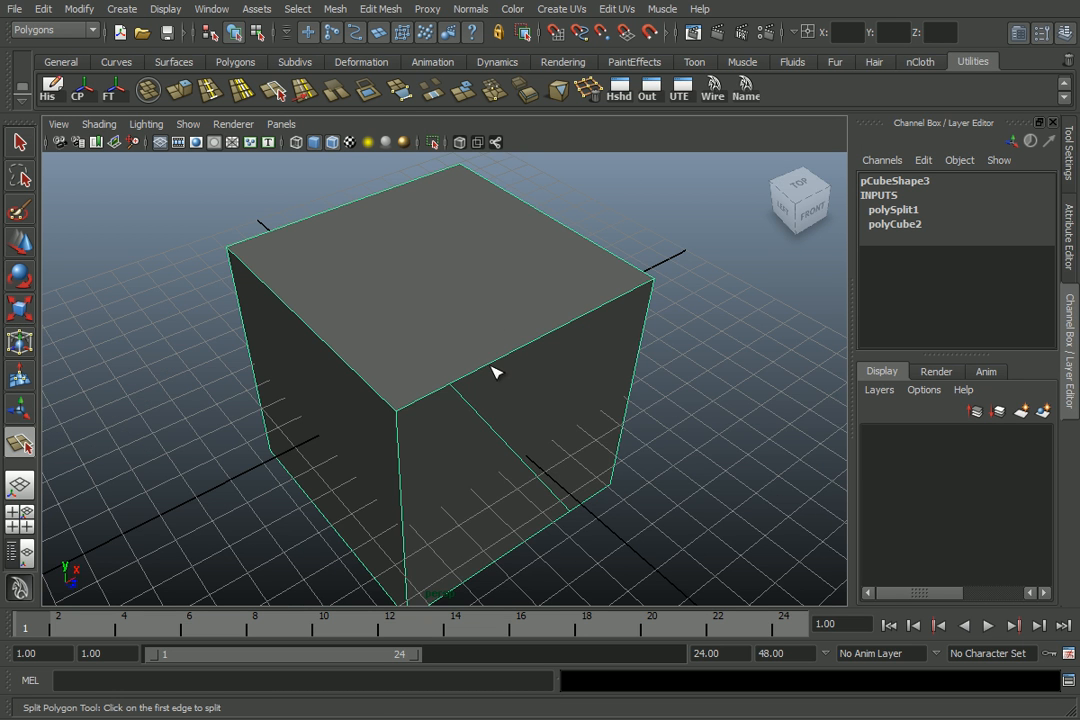
click(449, 384)
click(460, 164)
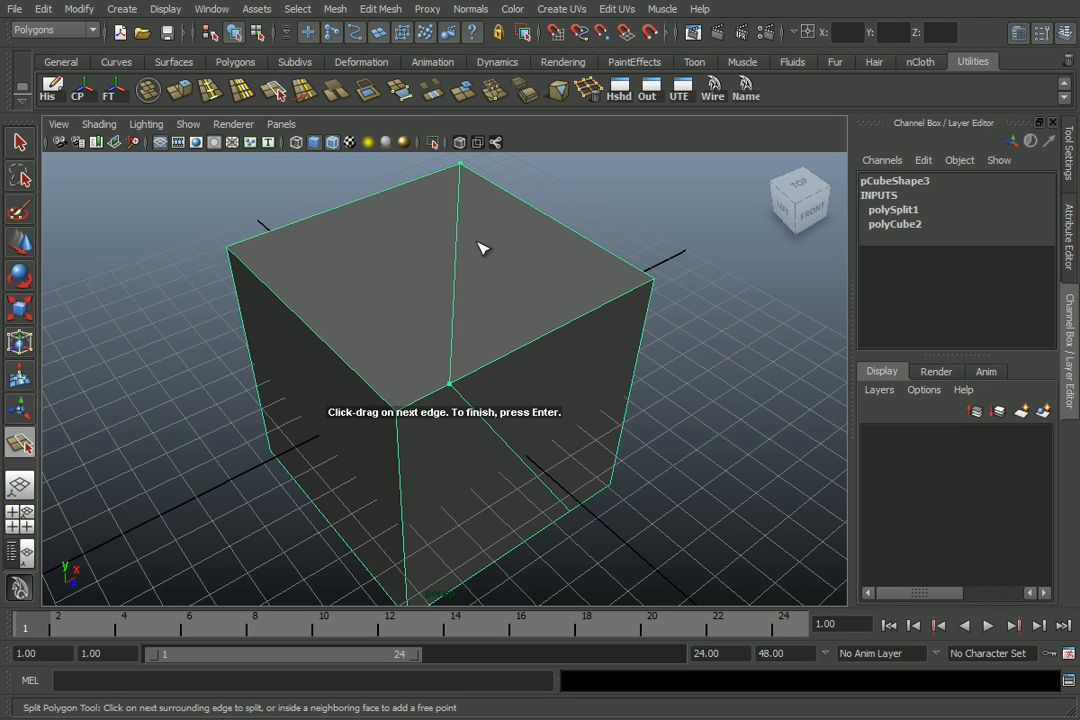
key(Return)
key(r)
Switch the cube to edge selection and select the new diagonal edge on its top face.
alt+drag(564, 251, 636, 395)
alt+drag(415, 386, 470, 430)
alt+drag(605, 407, 506, 360)
alt+drag(441, 324, 555, 425)
scroll(548, 410, up, 4)
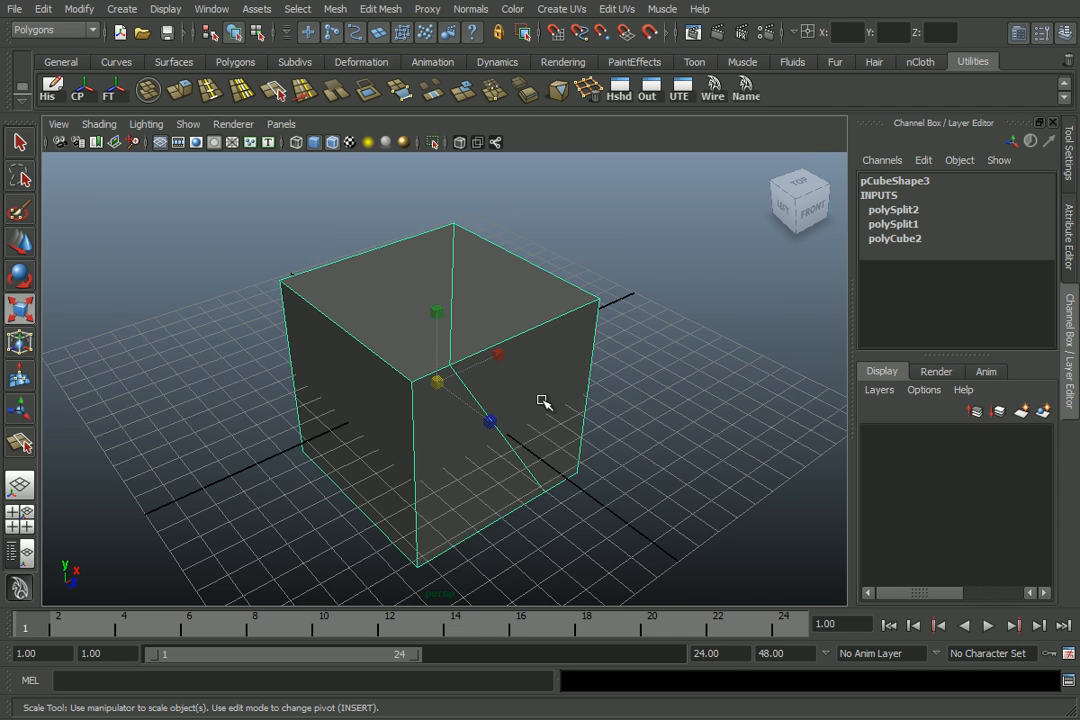
right_drag(483, 259, 478, 225)
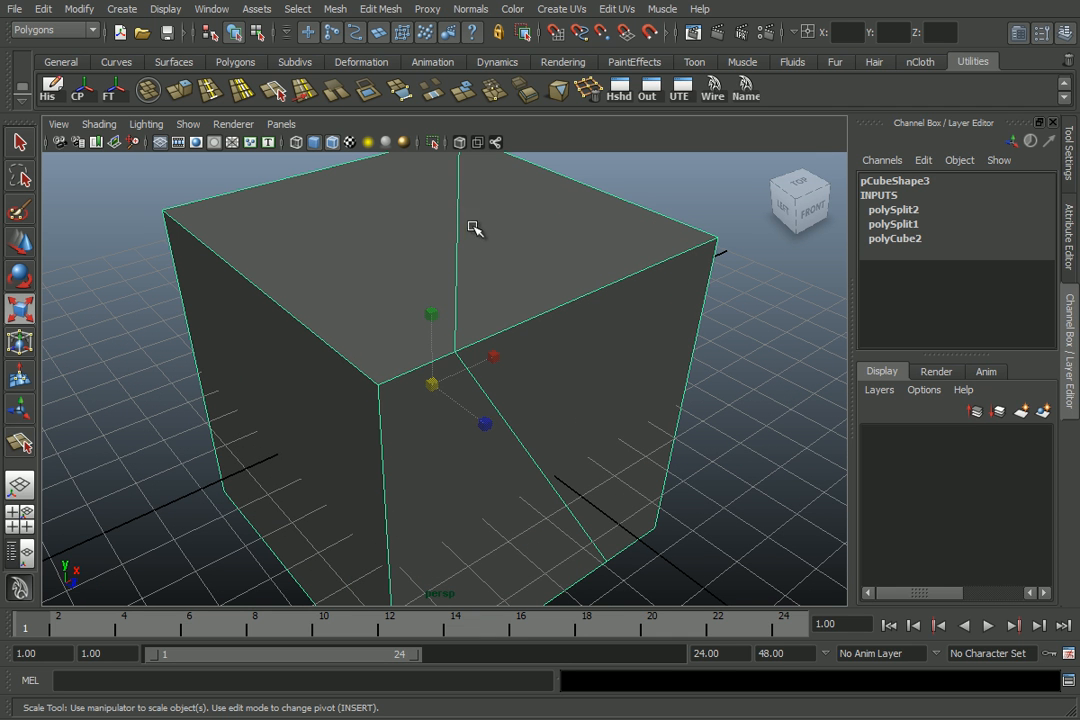
click(457, 233)
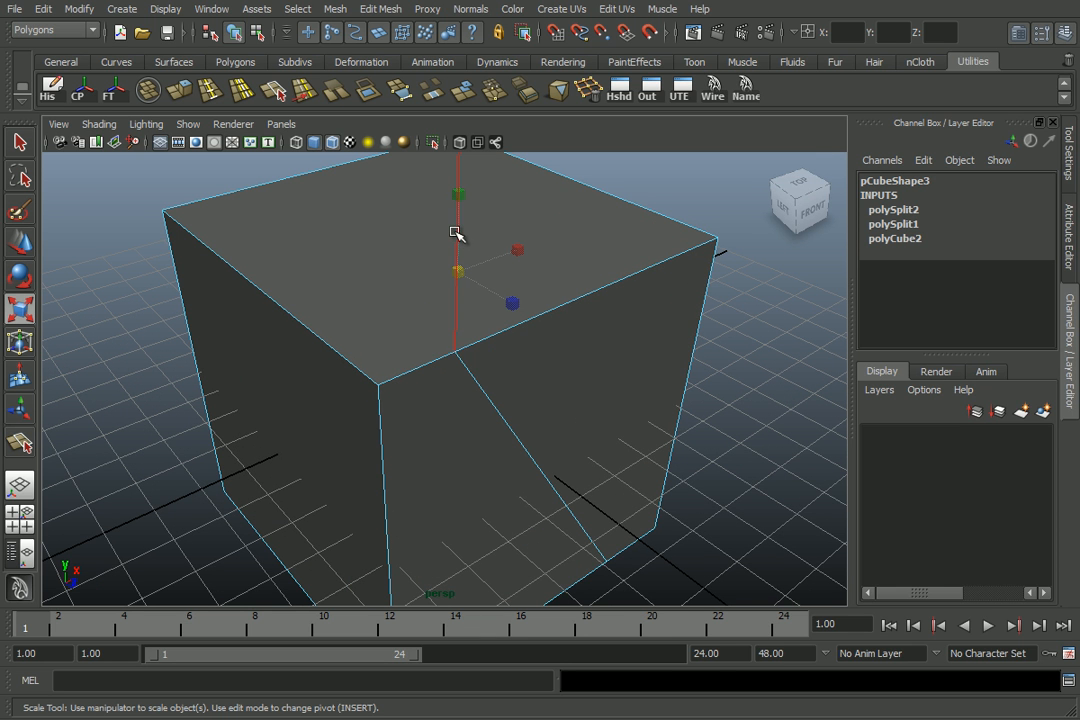
alt+drag(482, 229, 595, 343)
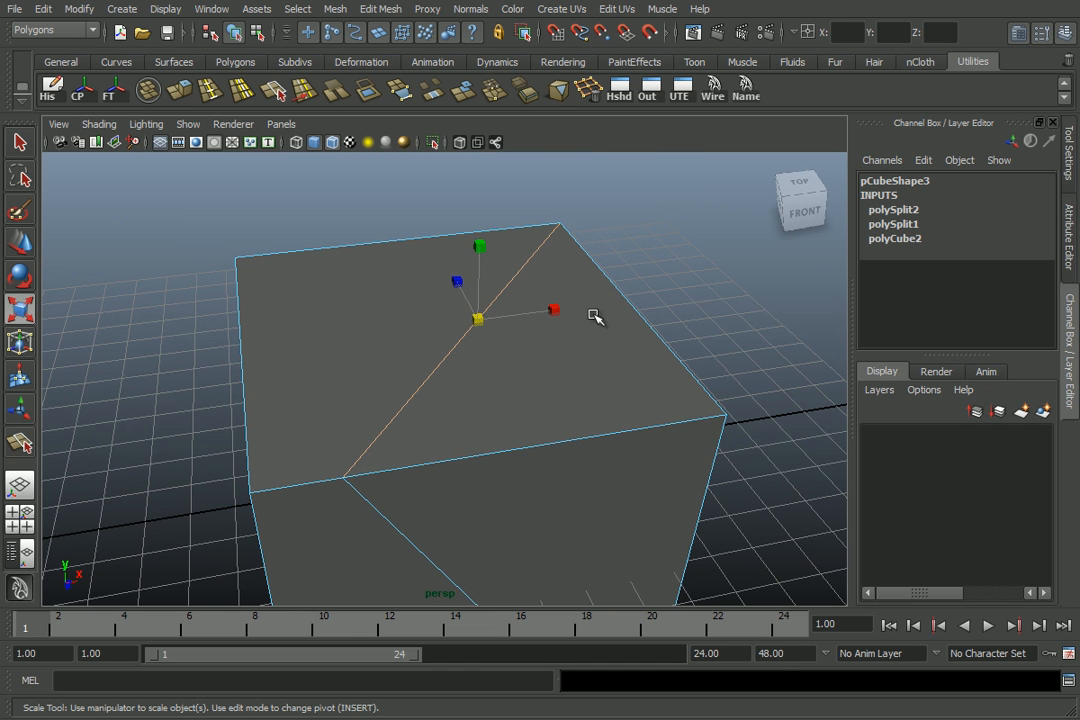
Remove the diagonal edge from the cube's top face with Delete Edge/Vertex, and delete the diagonal edge on its front face.
click(384, 10)
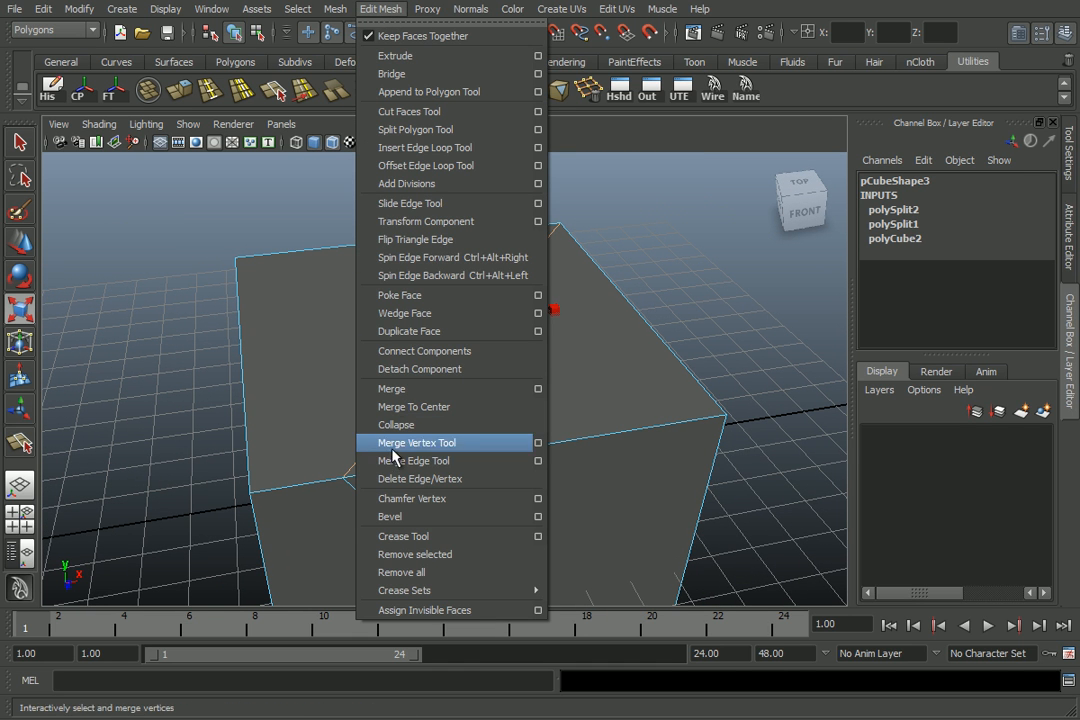
click(468, 484)
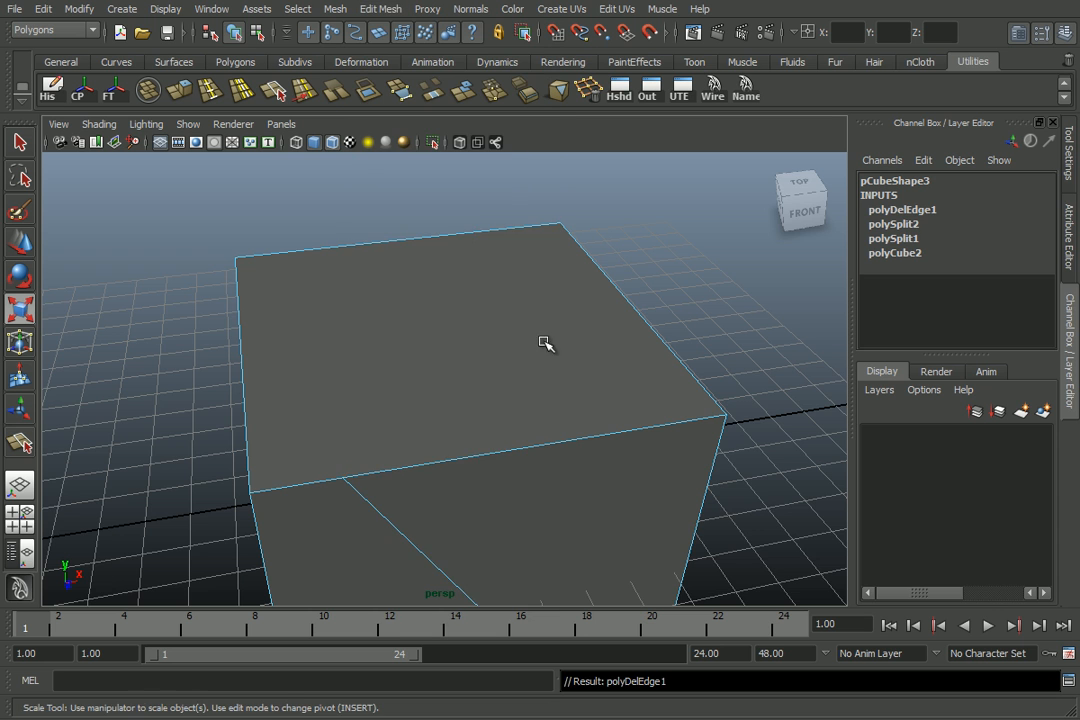
alt+drag(568, 292, 395, 328)
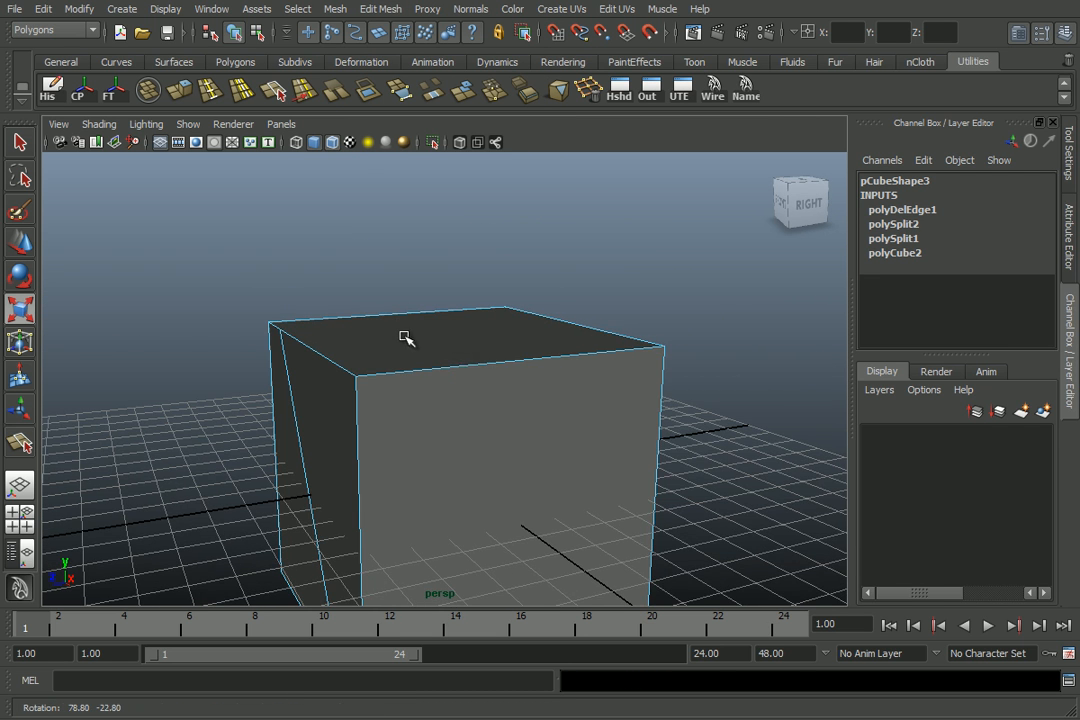
alt+middle_drag(440, 384, 554, 350)
alt+drag(554, 350, 405, 374)
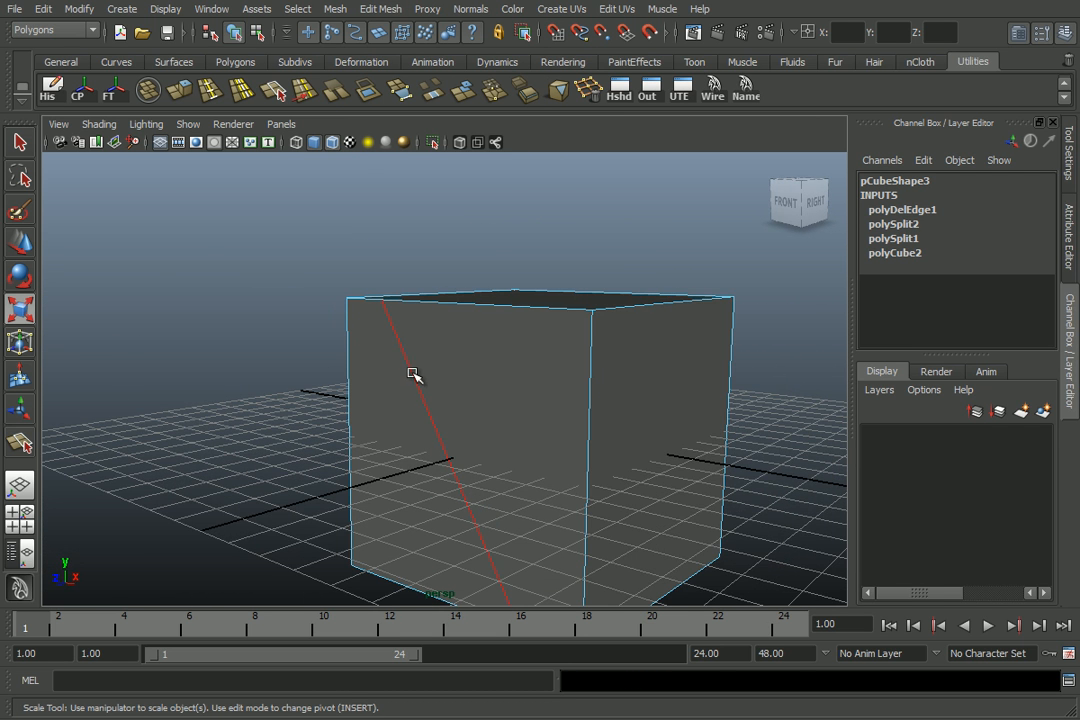
click(413, 373)
key(Delete)
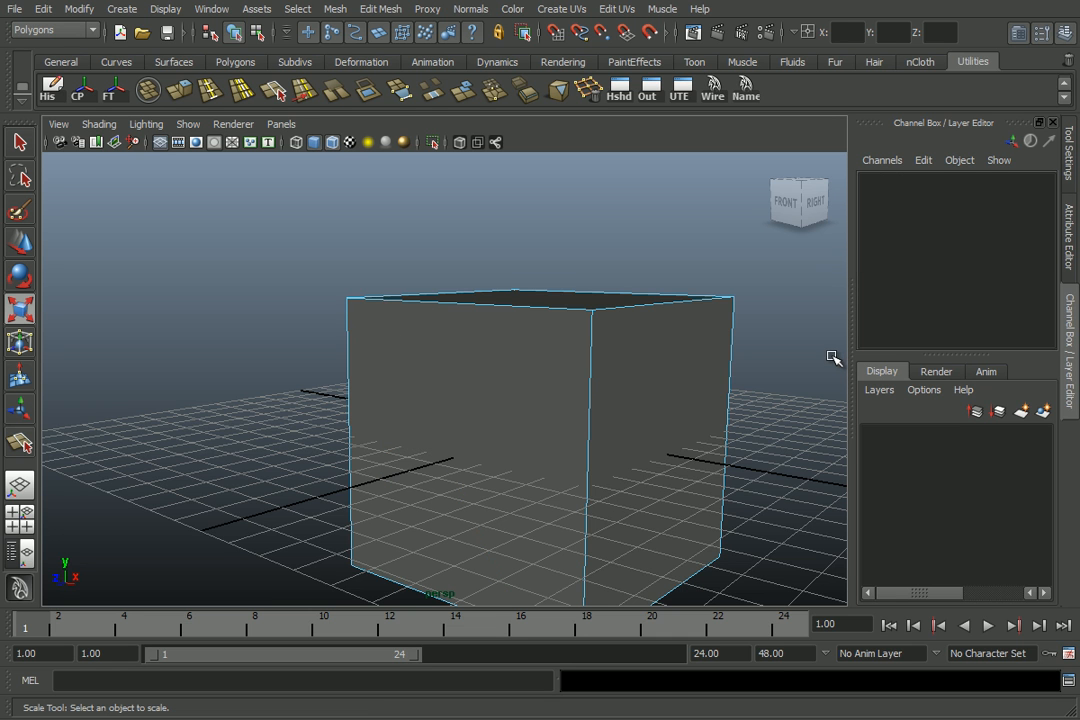
Switch the cube to vertex selection and move the leftover vertex on the front face's upper edge back into the cube.
scroll(410, 304, down, 3)
alt+drag(412, 306, 516, 351)
right_click(496, 334)
scroll(451, 335, up, 3)
mouse_move(448, 335)
alt+mouse_down()
mouse_move(415, 321)
mouse_move(446, 338)
alt+mouse_up()
click(390, 332)
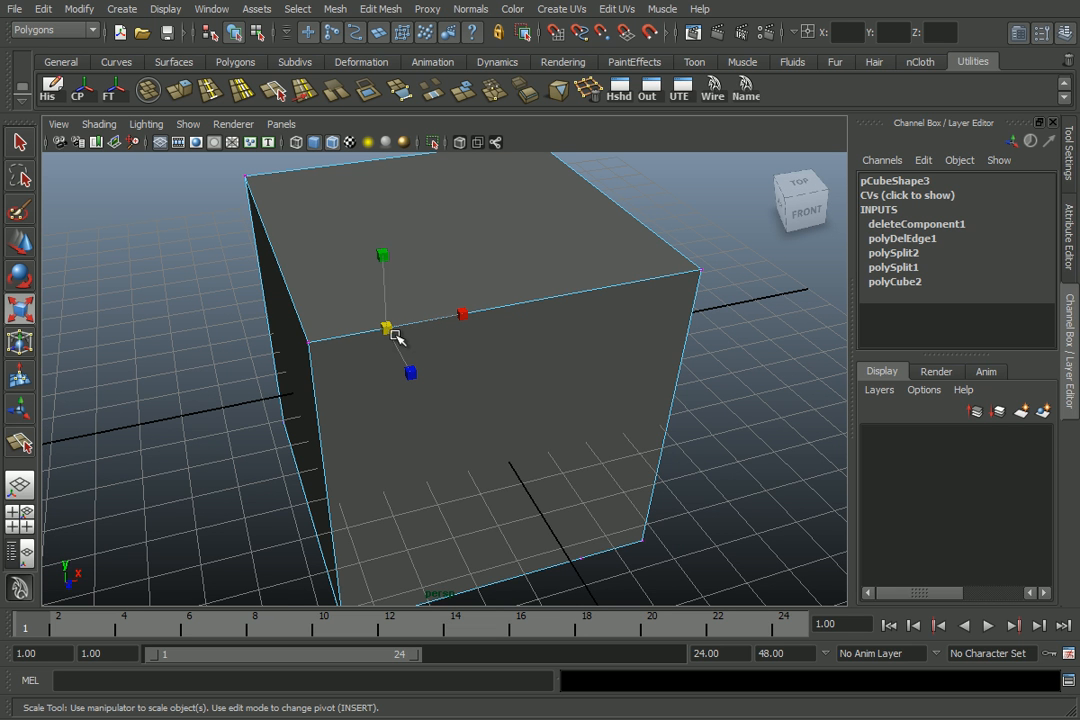
key(w)
drag(403, 361, 475, 491)
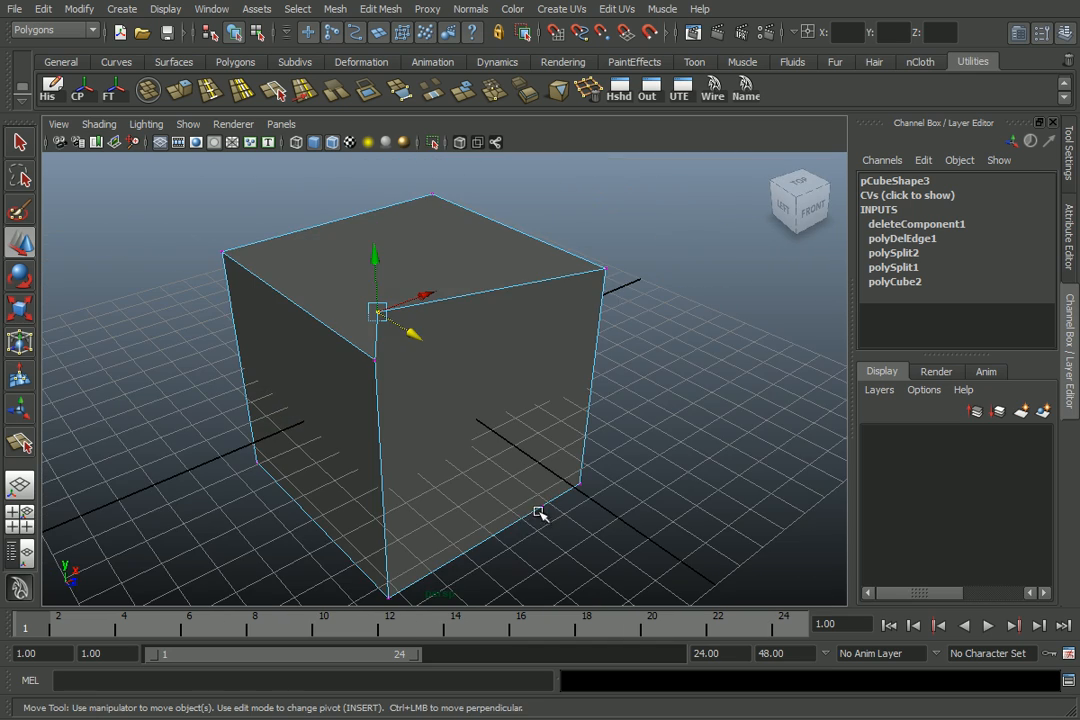
Pull the leftover vertex on the front face's lower edge inward and delete the displaced vertex on the upper edge.
drag(555, 531, 566, 540)
middle_drag(555, 532, 531, 507)
key(Delete)
click(377, 311)
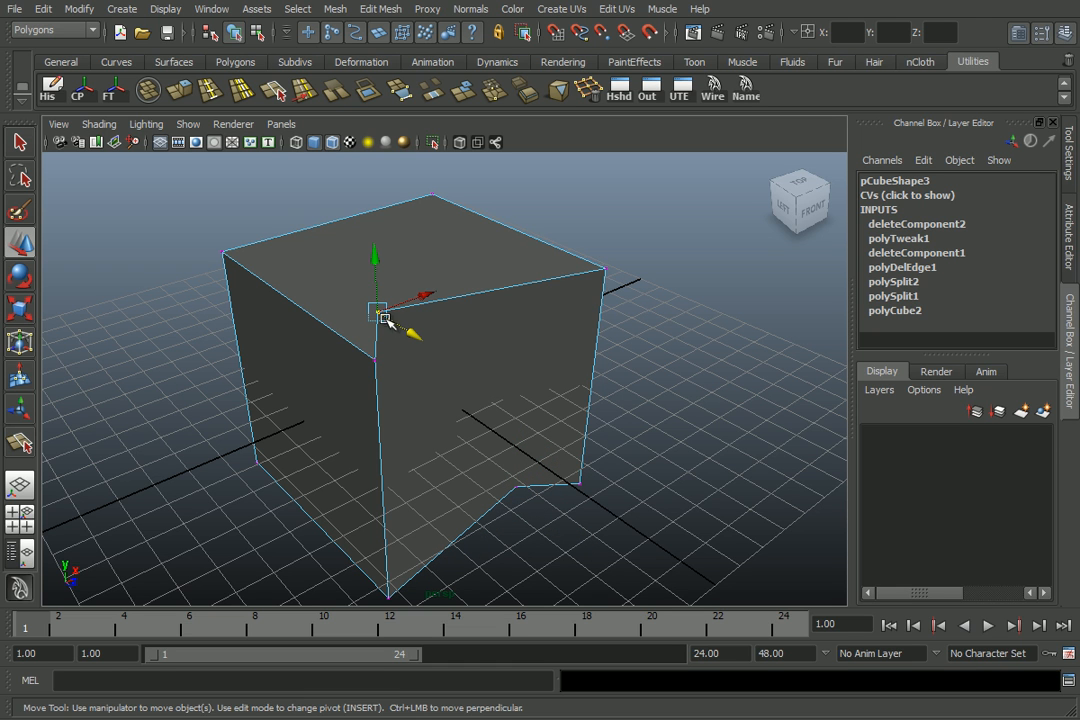
key(Delete)
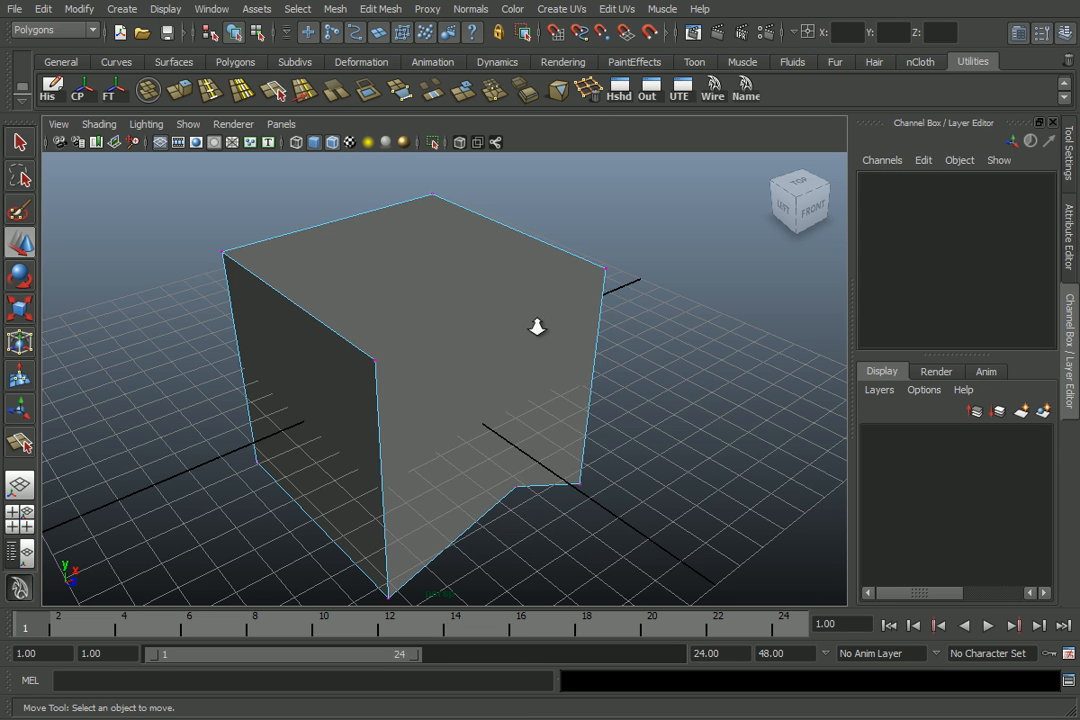
Delete another vertex at the cube's base and move a remaining base vertex straight upward to about 1.06 in Y.
scroll(536, 346, down, 2)
alt+drag(513, 302, 526, 509)
click(531, 528)
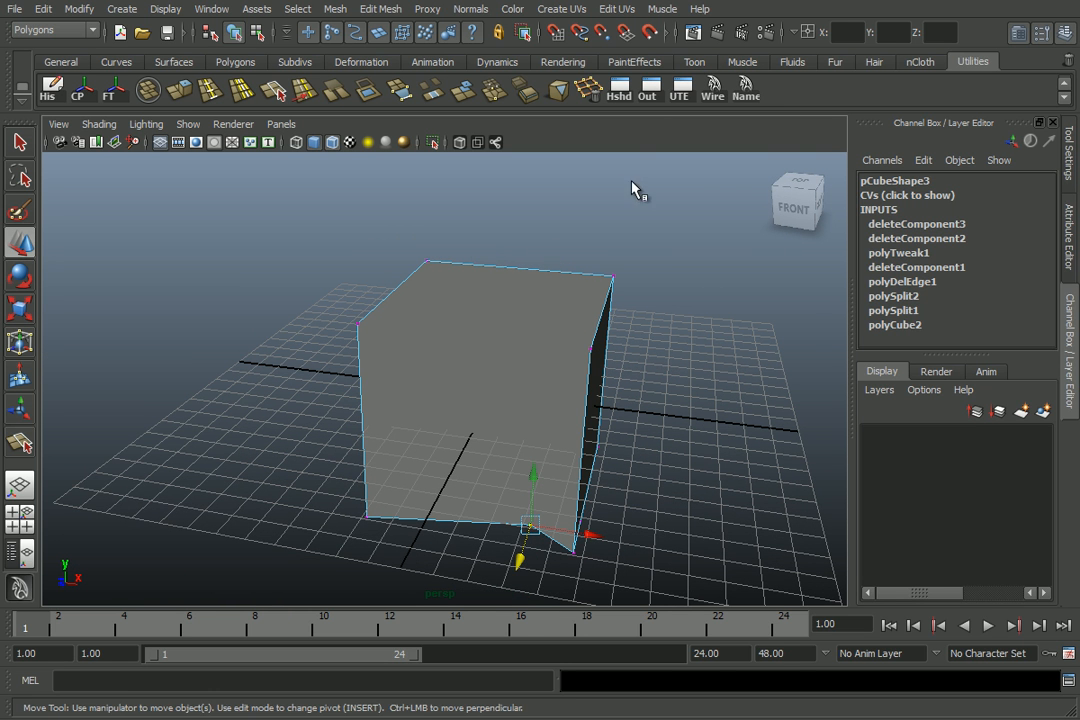
click(589, 90)
alt+drag(498, 459, 398, 468)
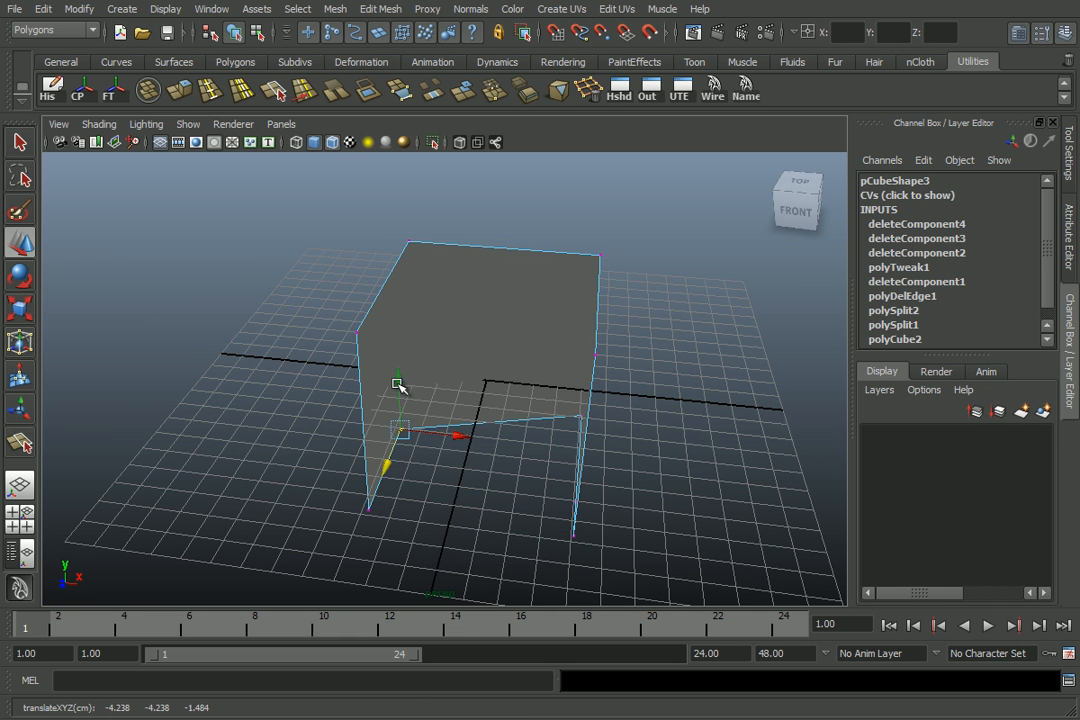
drag(397, 388, 403, 268)
Replace the distorted cube with a new polygon cube scaled uniformly to about 8.286.
right_click(520, 288)
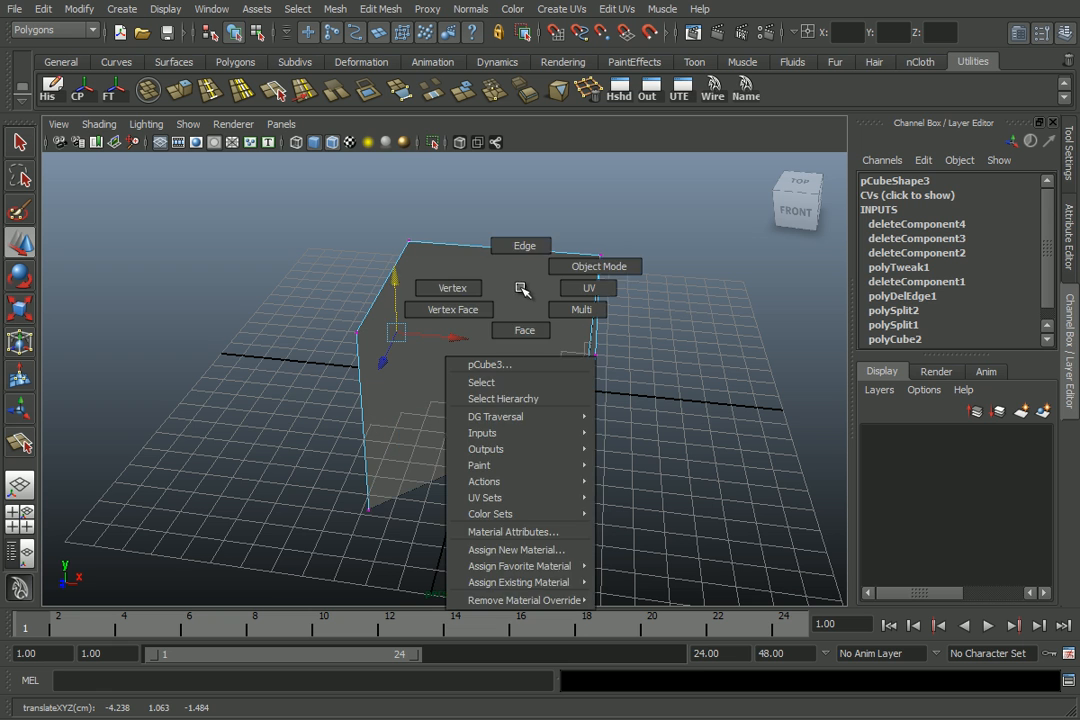
click(572, 268)
key(Delete)
shift+right_drag(485, 369, 478, 410)
key(r)
drag(487, 381, 603, 366)
alt+drag(518, 388, 600, 430)
scroll(950, 290, down, 2)
Set the new cube's width, height and depth subdivisions to 9.
click(920, 330)
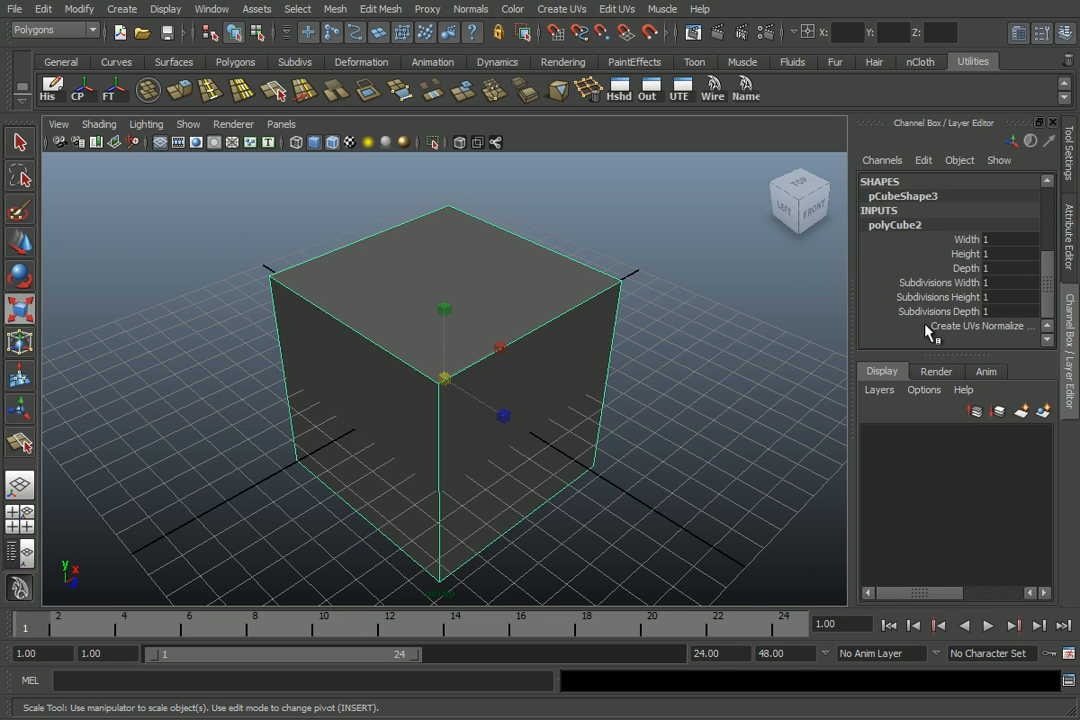
drag(940, 283, 958, 313)
middle_drag(658, 308, 714, 301)
alt+drag(714, 301, 648, 310)
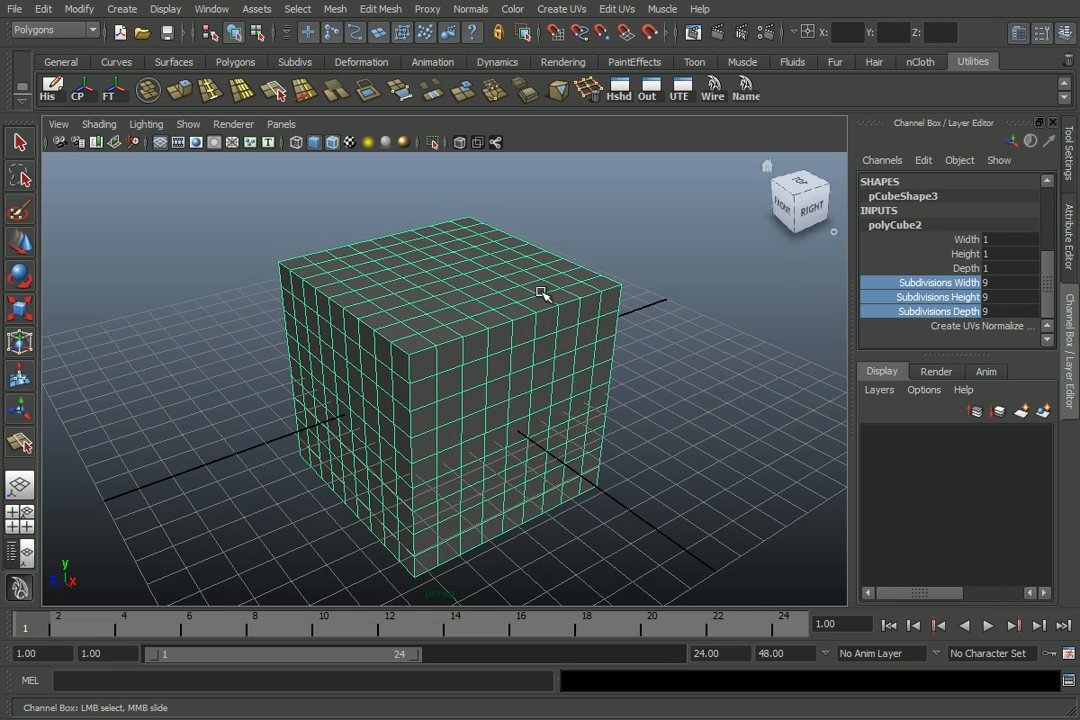
alt+right_drag(794, 285, 662, 268)
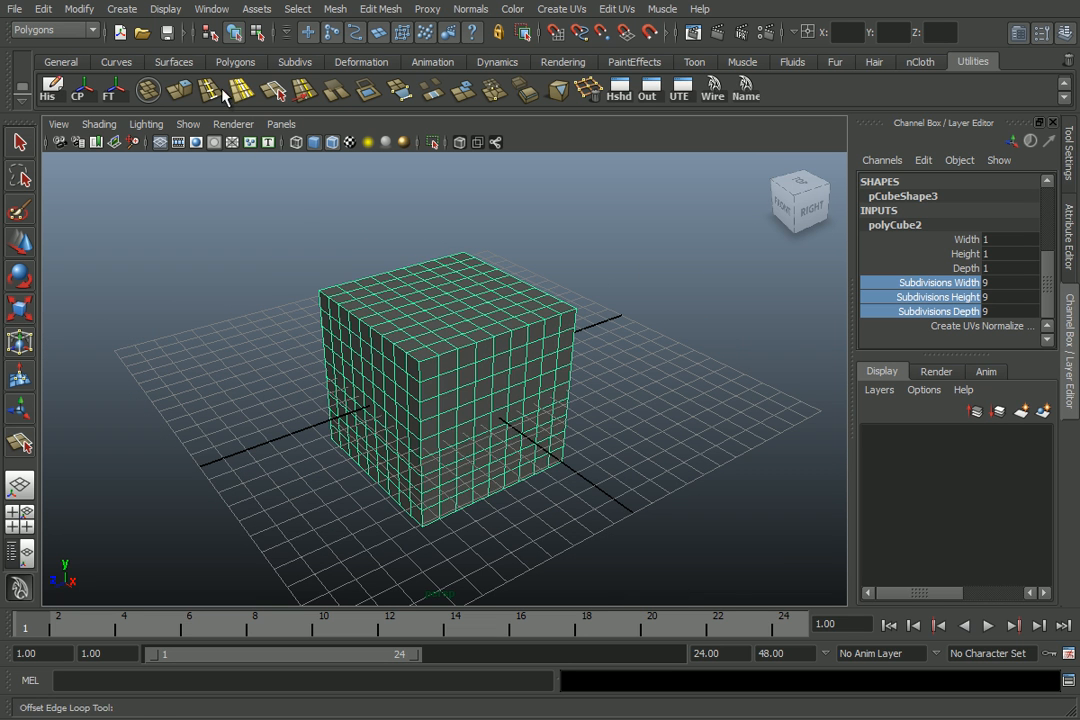
Apply Extrude to a three-by-three block of faces near the upper edge of the cube's right side, undoing the trial offset.
click(187, 92)
drag(466, 354, 497, 396)
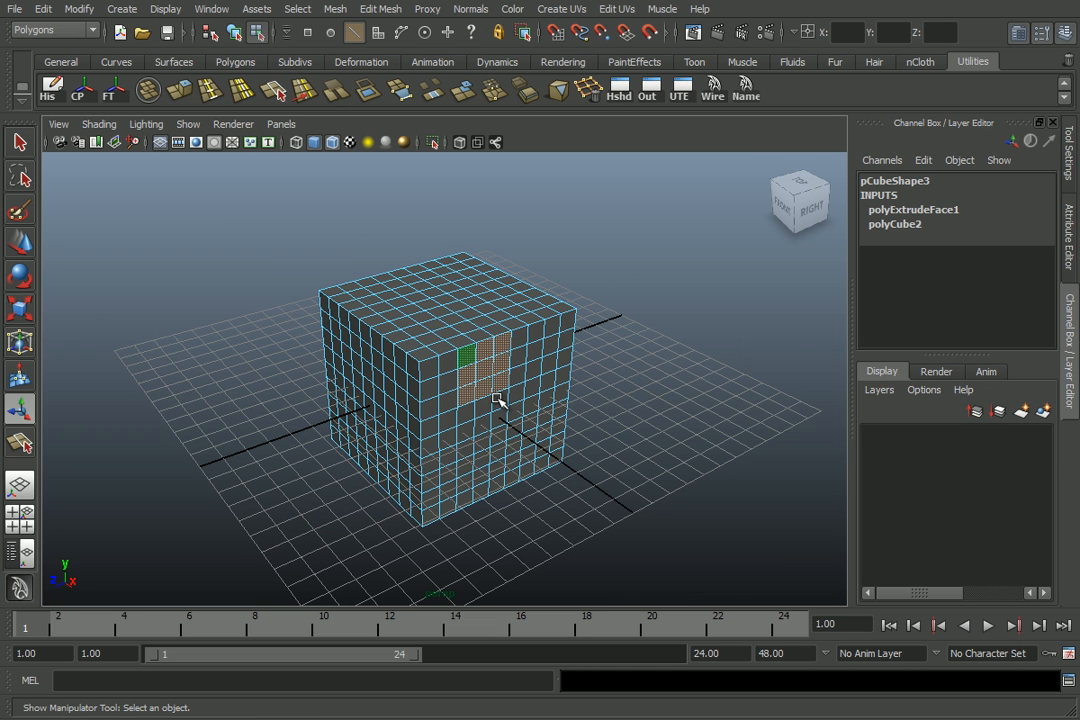
shift+right_drag(485, 356, 486, 404)
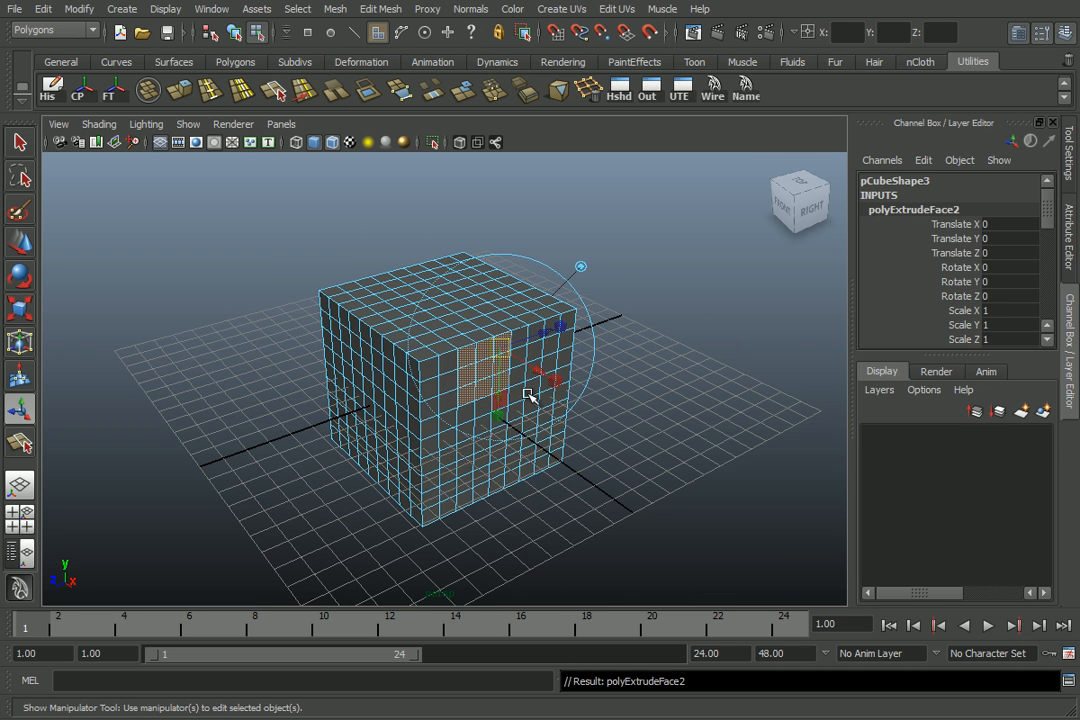
drag(535, 372, 560, 370)
key(ctrl+z)
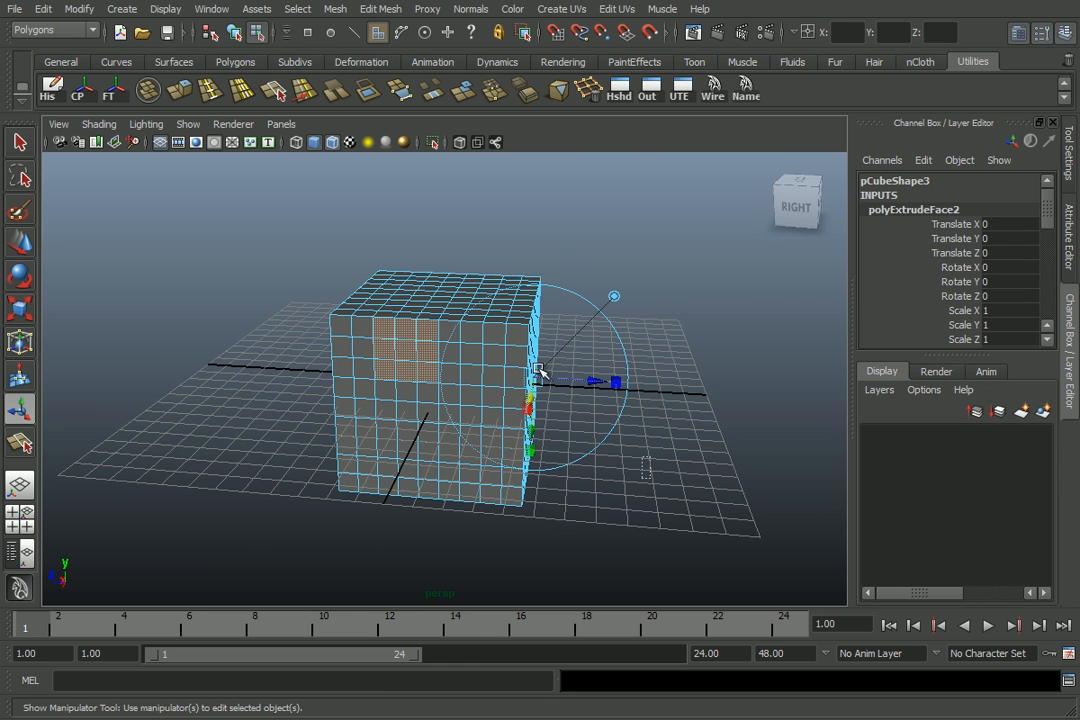
Extrude a two-by-two block of faces in the middle of the cube's right side into a long arm, and return to object mode.
alt+drag(636, 336, 487, 407)
key(z)
scroll(580, 507, up, 3)
scroll(546, 444, down, 4)
alt+drag(546, 444, 403, 390)
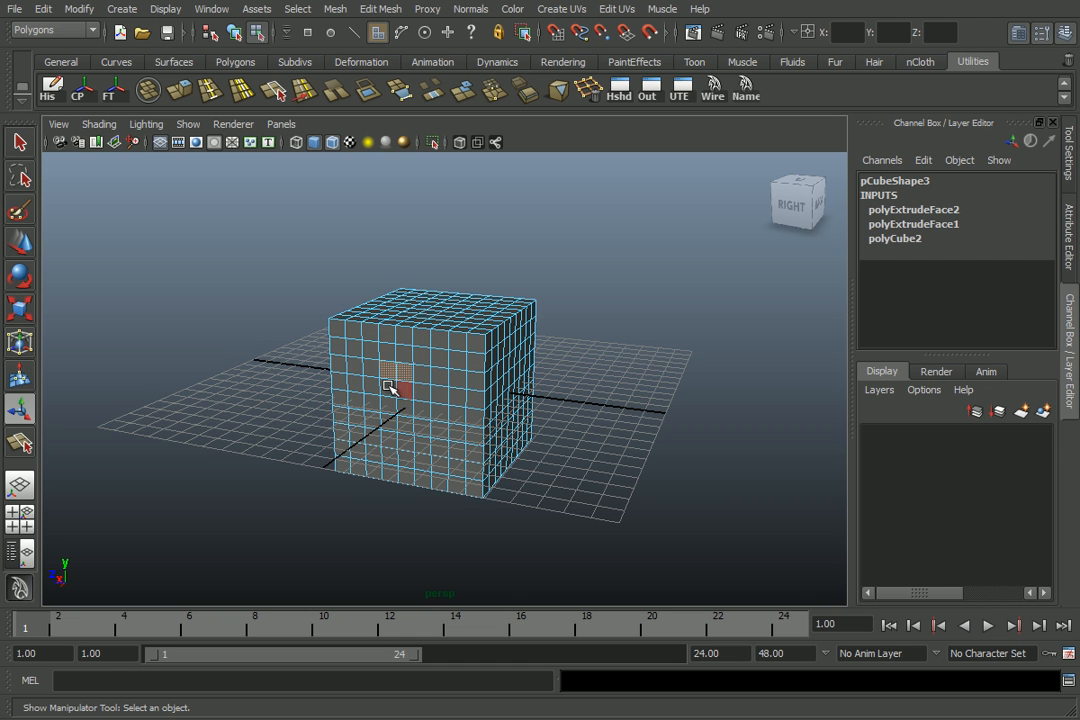
shift+right_drag(391, 378, 392, 418)
scroll(995, 235, down, 3)
scroll(1010, 240, up, 3)
alt+drag(470, 380, 447, 360)
scroll(685, 408, down, 4)
scroll(381, 369, up, 4)
right_drag(445, 358, 485, 352)
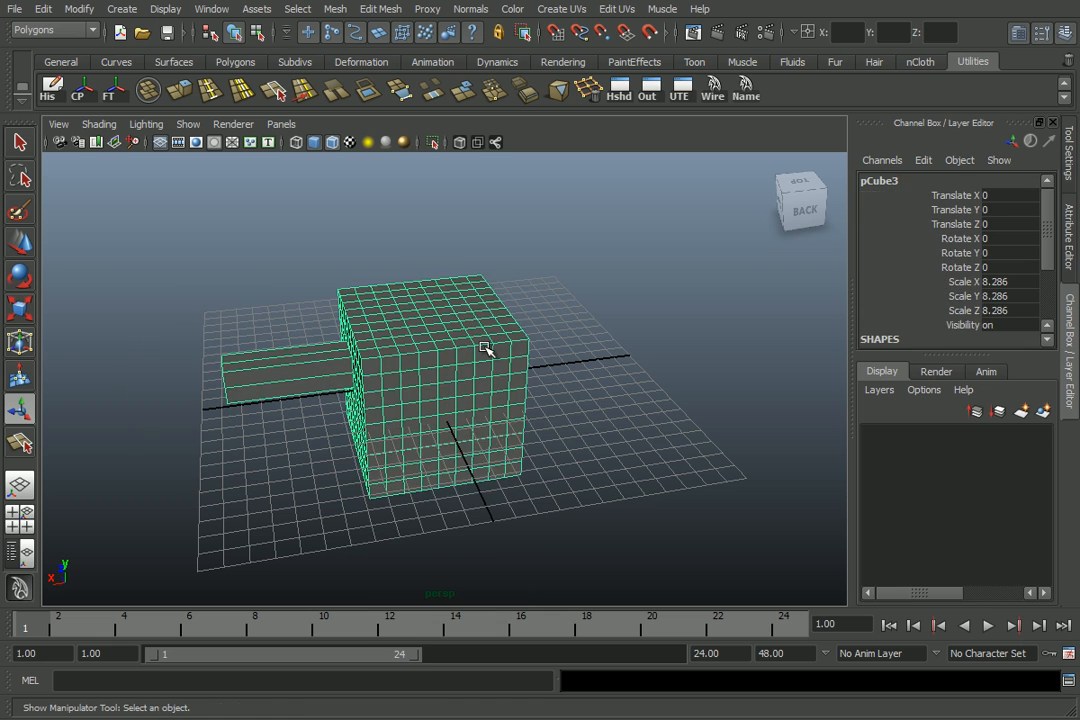
key(Delete)
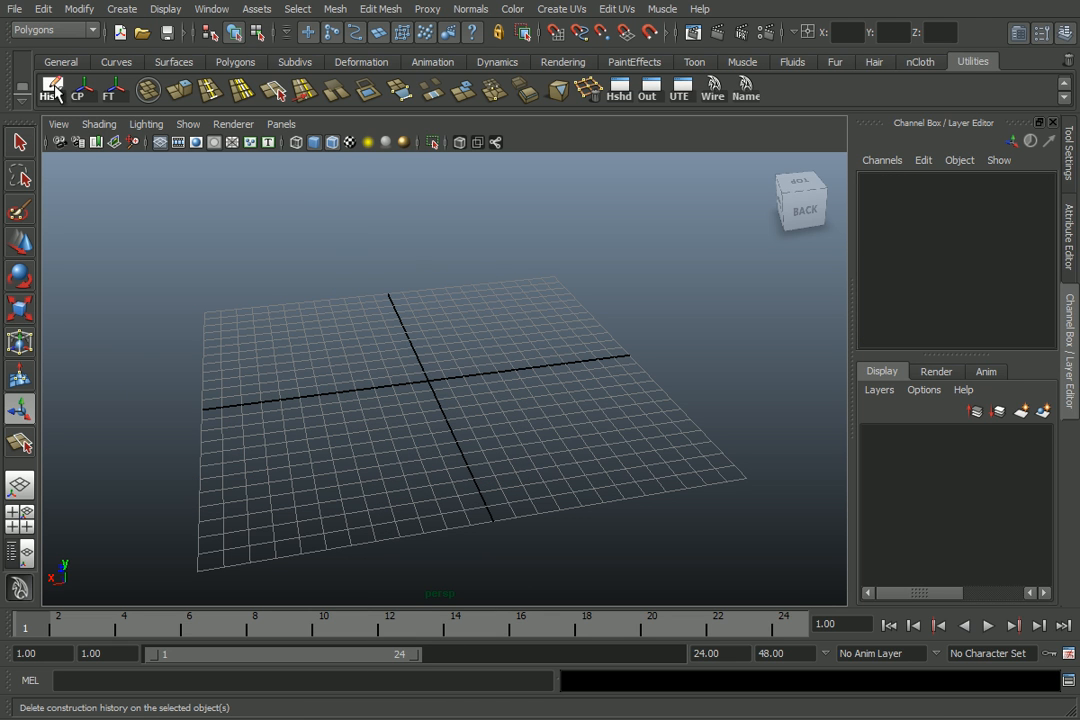
right_click(521, 358)
key(ctrl+z)
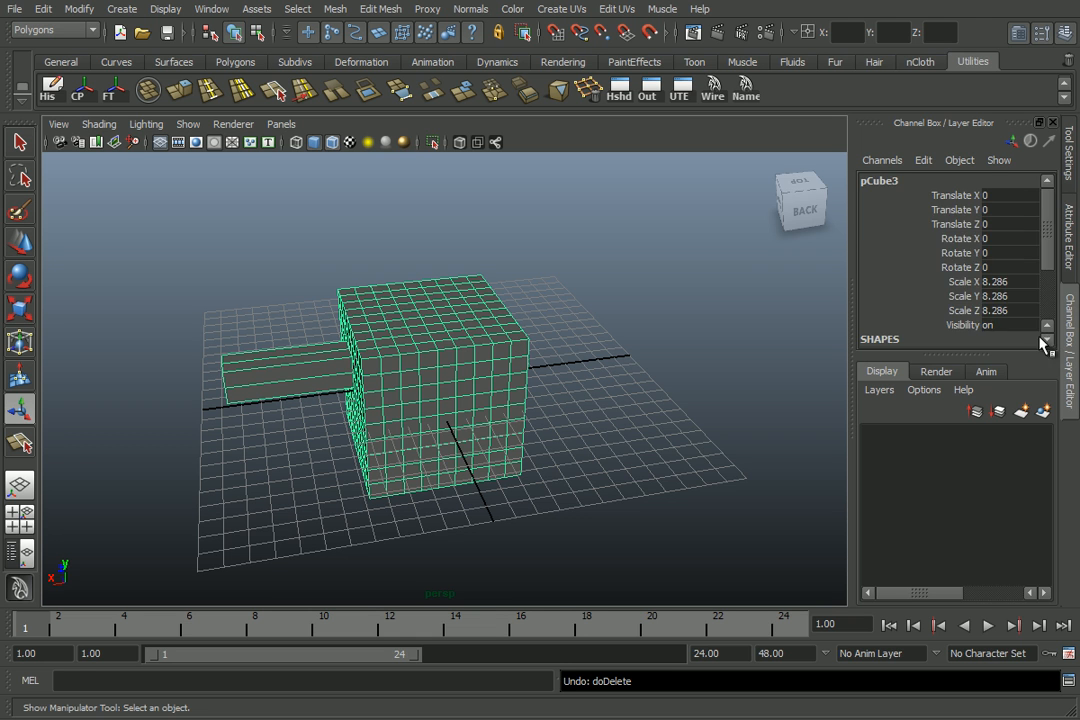
Review the extruded cube's list of construction inputs and delete its construction history.
scroll(990, 285, down, 3)
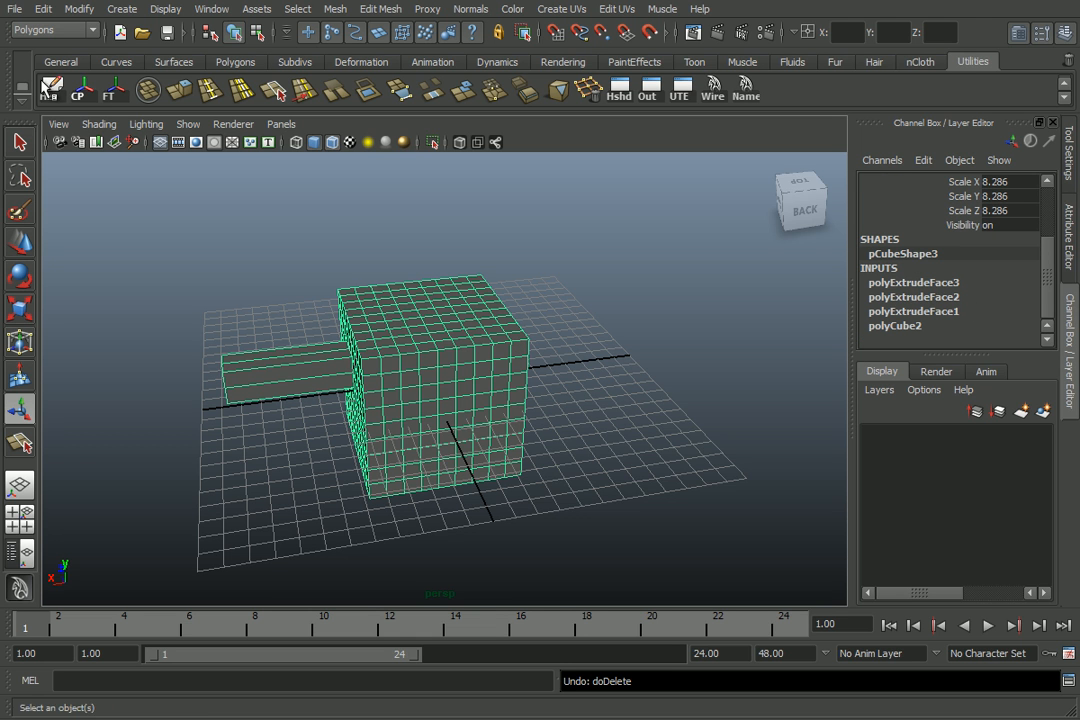
click(46, 11)
mouse_move(110, 203)
click(247, 217)
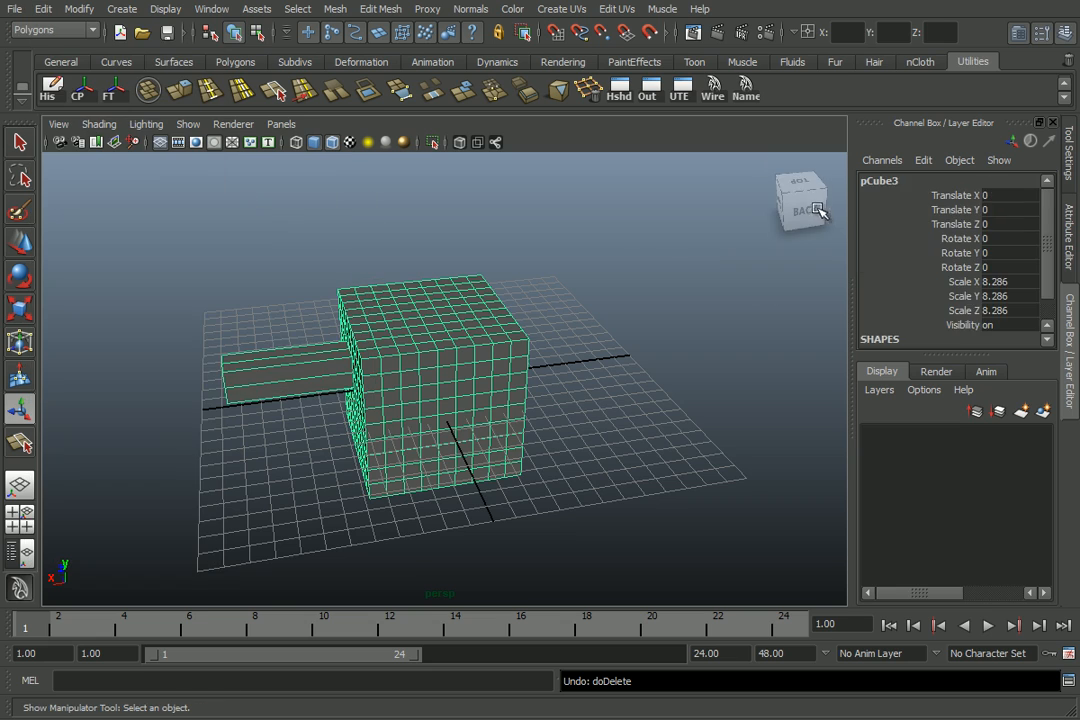
Examine the extruded cube and its arm from several angles and distances.
scroll(963, 300, down, 1)
scroll(963, 300, up, 1)
scroll(455, 357, down, 5)
alt+drag(358, 356, 532, 357)
scroll(455, 360, up, 5)
scroll(535, 351, up, 3)
alt+drag(446, 360, 407, 344)
scroll(535, 351, down, 3)
scroll(502, 358, up, 3)
scroll(535, 360, down, 4)
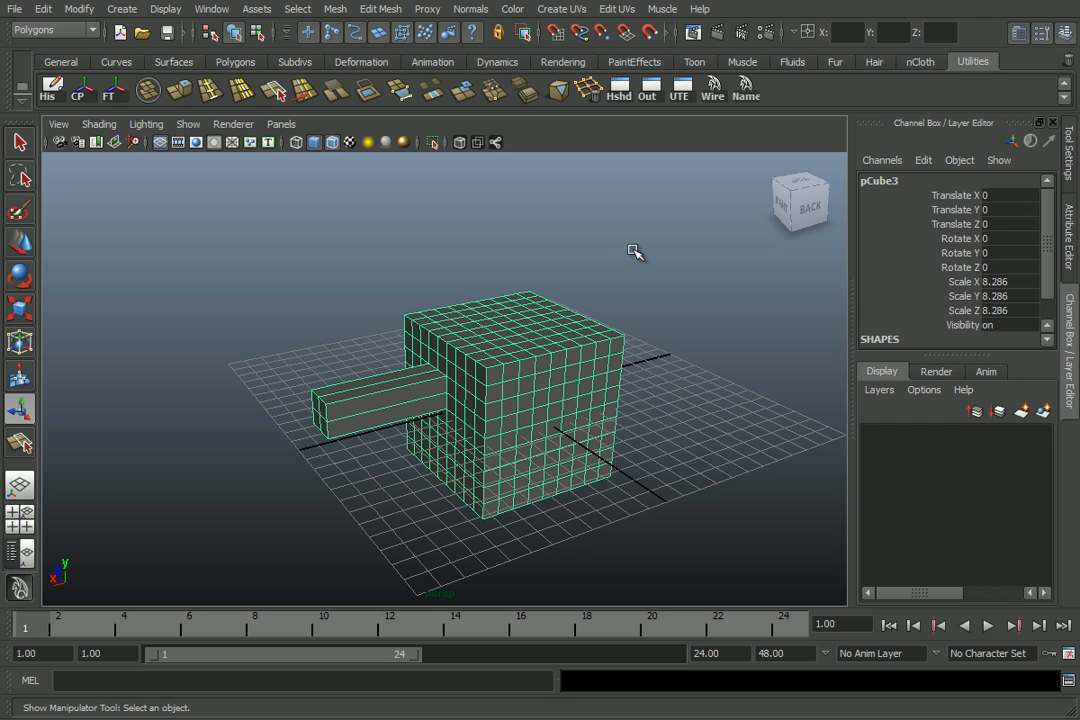
Replace the extruded cube with a new polygon cube scaled uniformly to about 2.502.
key(Delete)
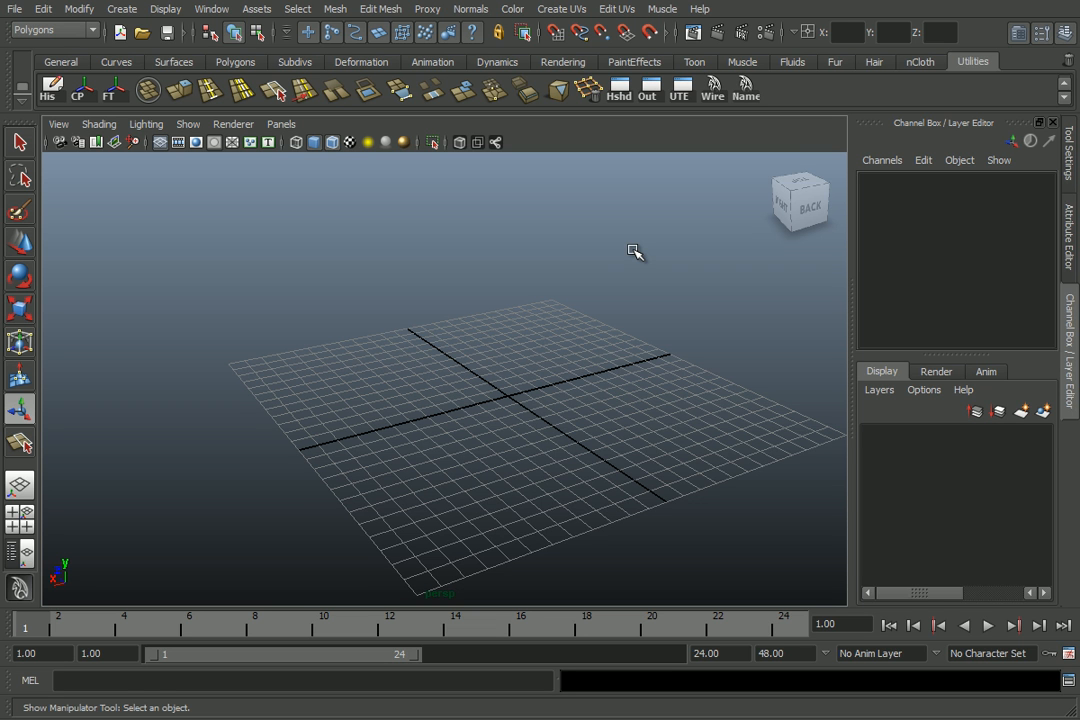
alt+drag(511, 388, 598, 350)
click(788, 168)
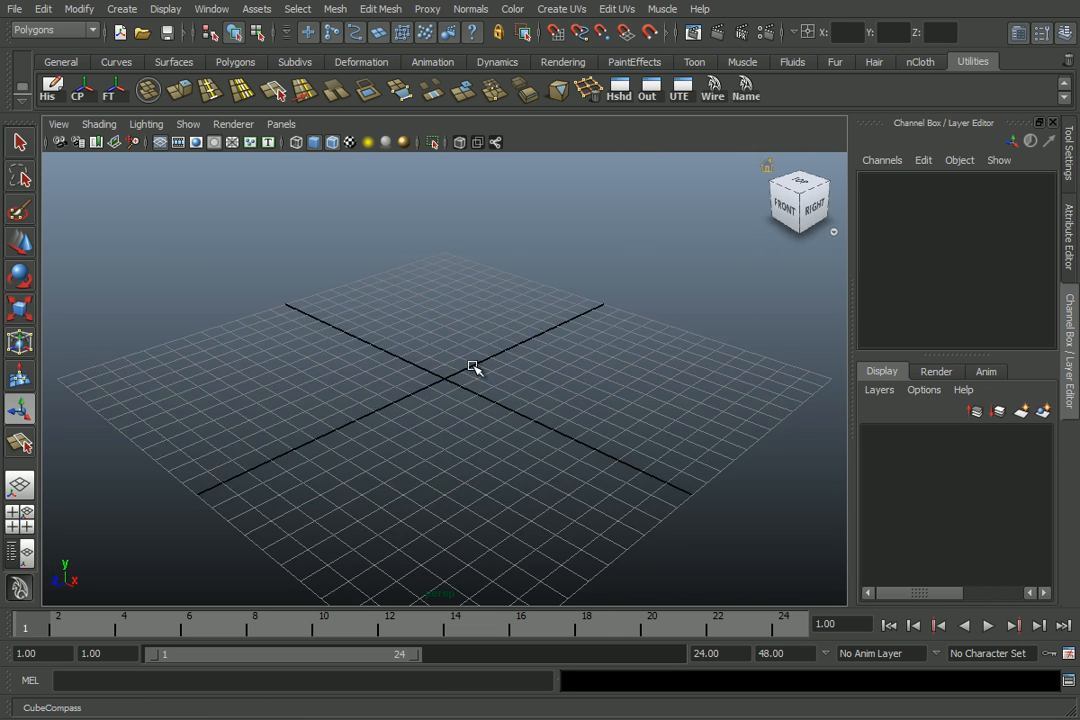
shift+right_drag(382, 363, 384, 403)
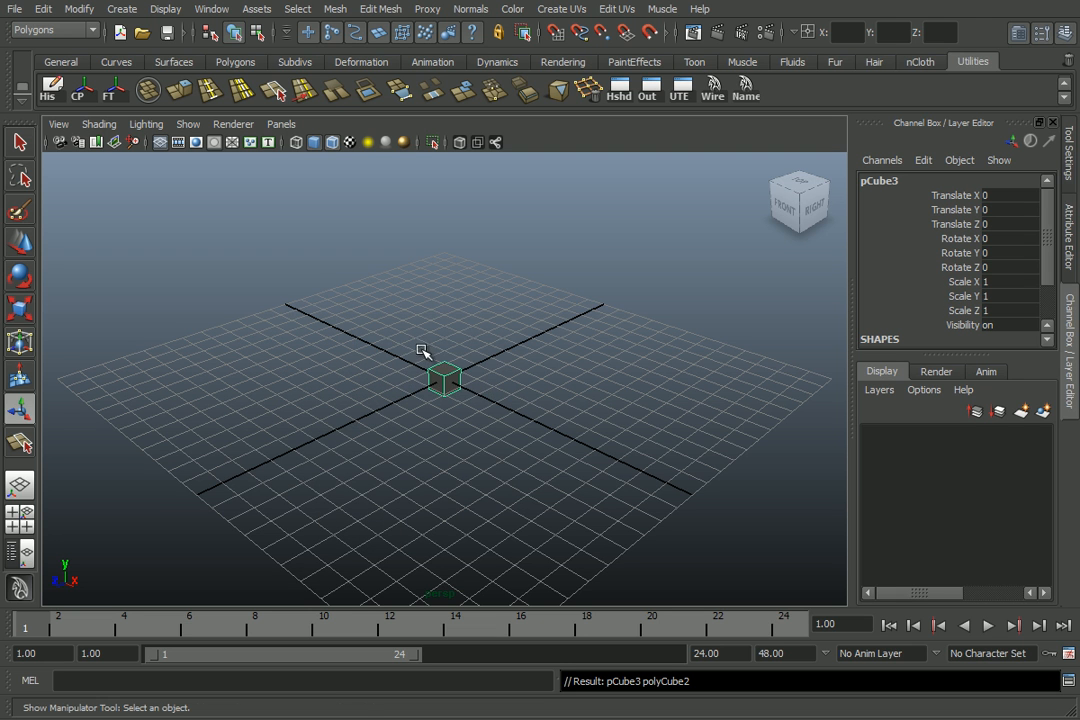
key(r)
drag(446, 386, 516, 370)
Move the cube to about -11.377 in X and duplicate it three times, spacing the copies in a row along the X axis.
key(w)
key(ctrl+d)
key(ctrl+d)
key(ctrl+d)
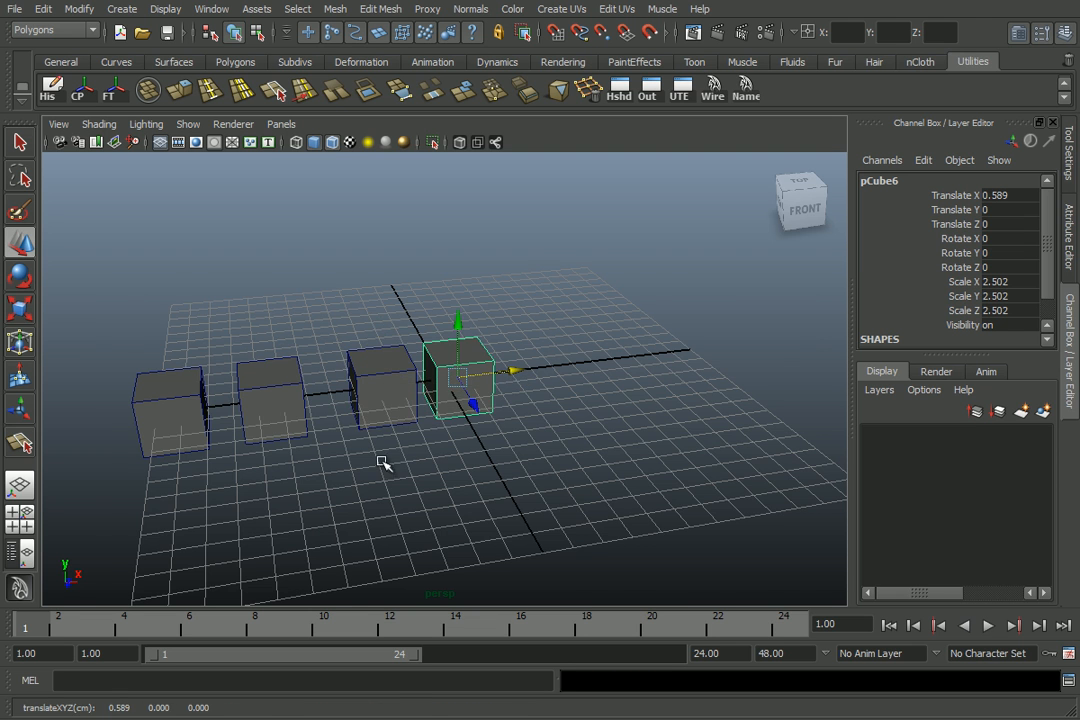
Delete the three duplicated cubes, keeping only the original at the far end of the row.
scroll(278, 365, up, 3)
drag(570, 441, 205, 270)
key(Delete)
alt+drag(253, 395, 359, 389)
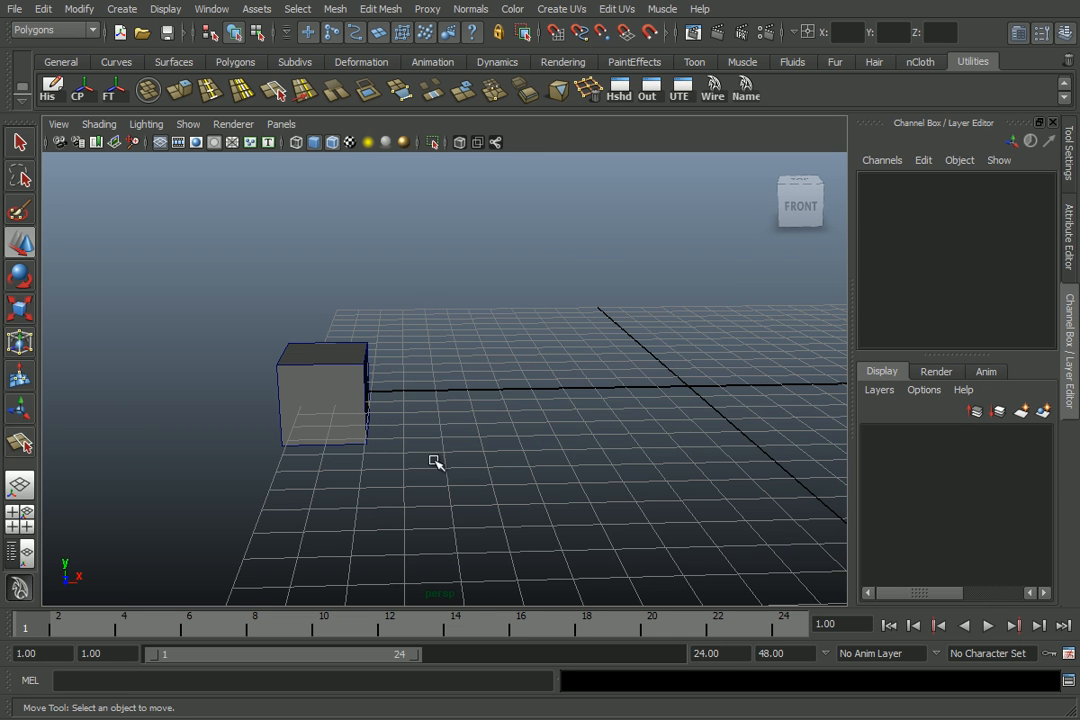
Select the remaining cube and freeze its transformations.
click(337, 361)
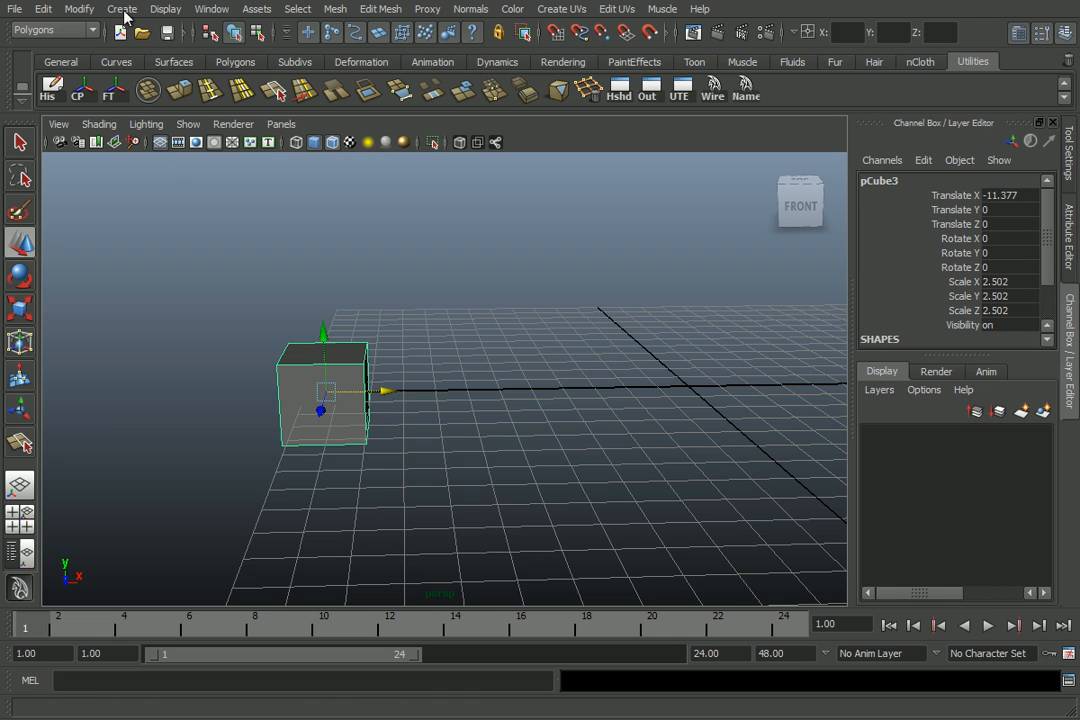
click(80, 11)
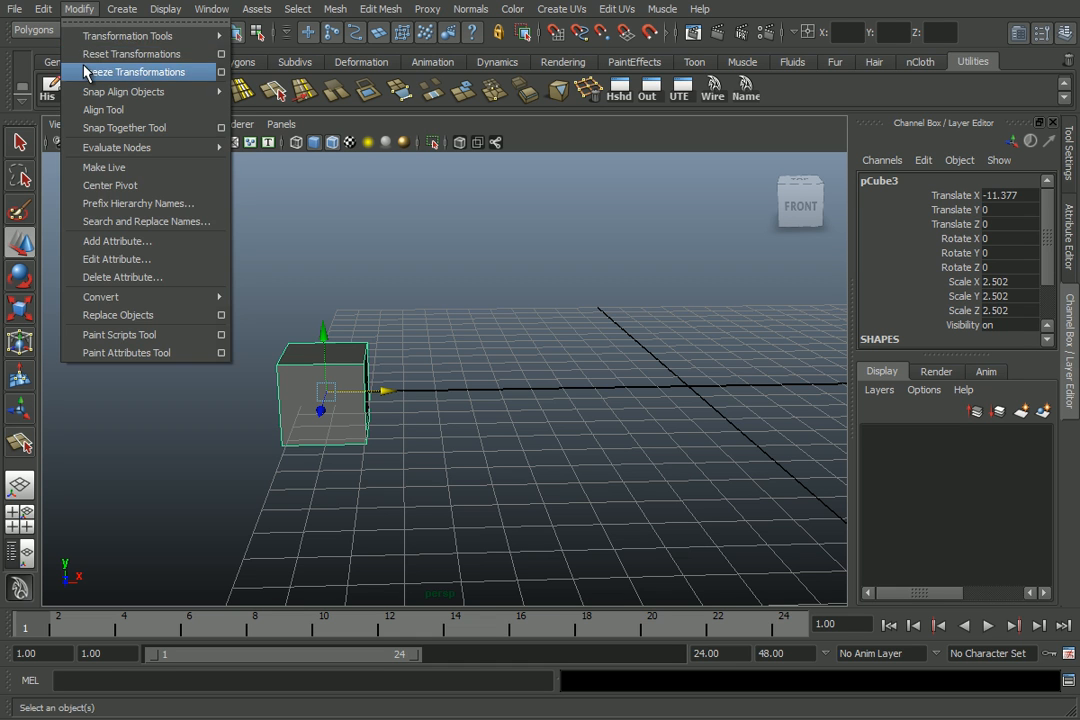
click(130, 72)
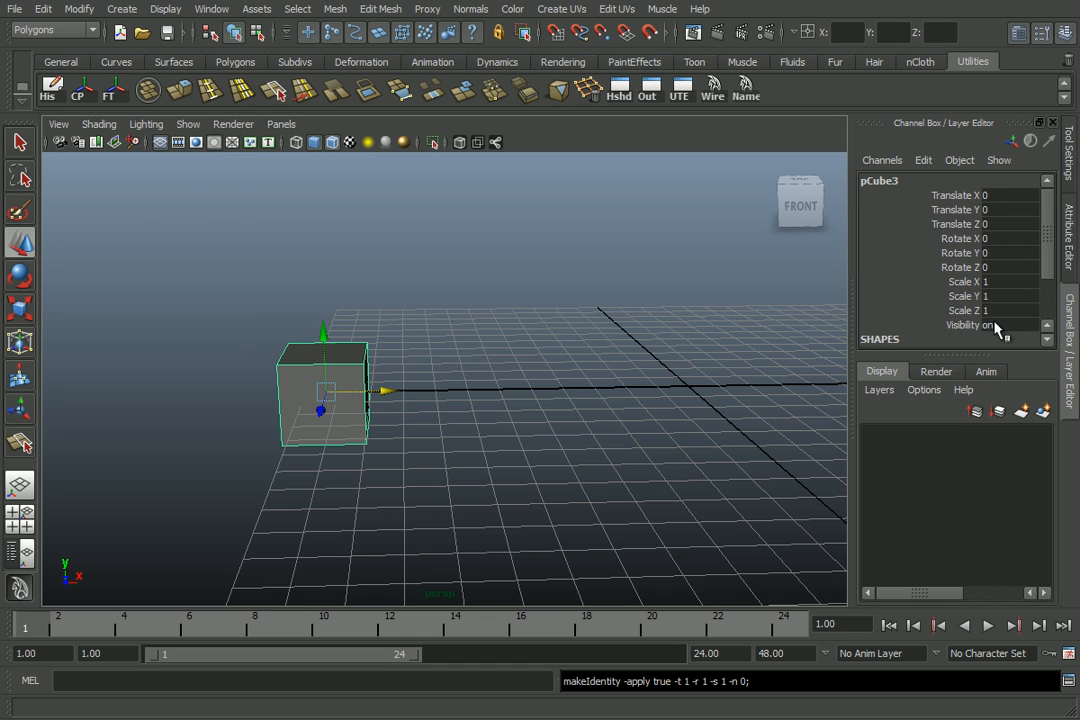
Move the frozen cube about 2.154 along X and return it by setting Translate X to 0.
drag(384, 390, 456, 387)
click(1015, 196)
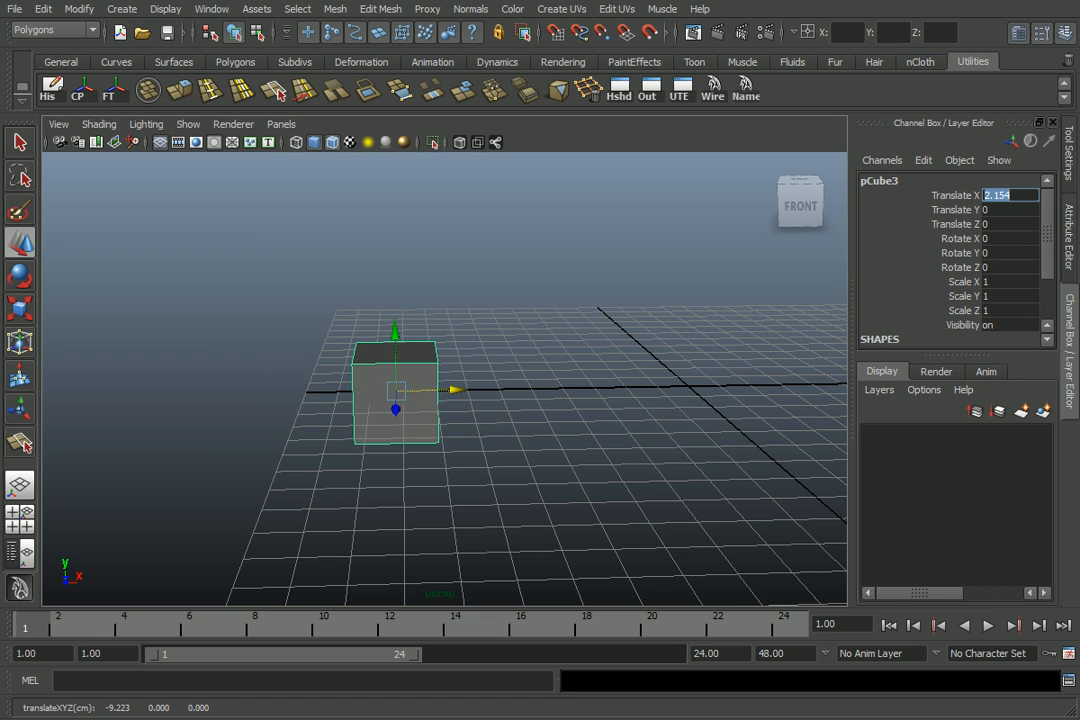
text(0)
key(Return)
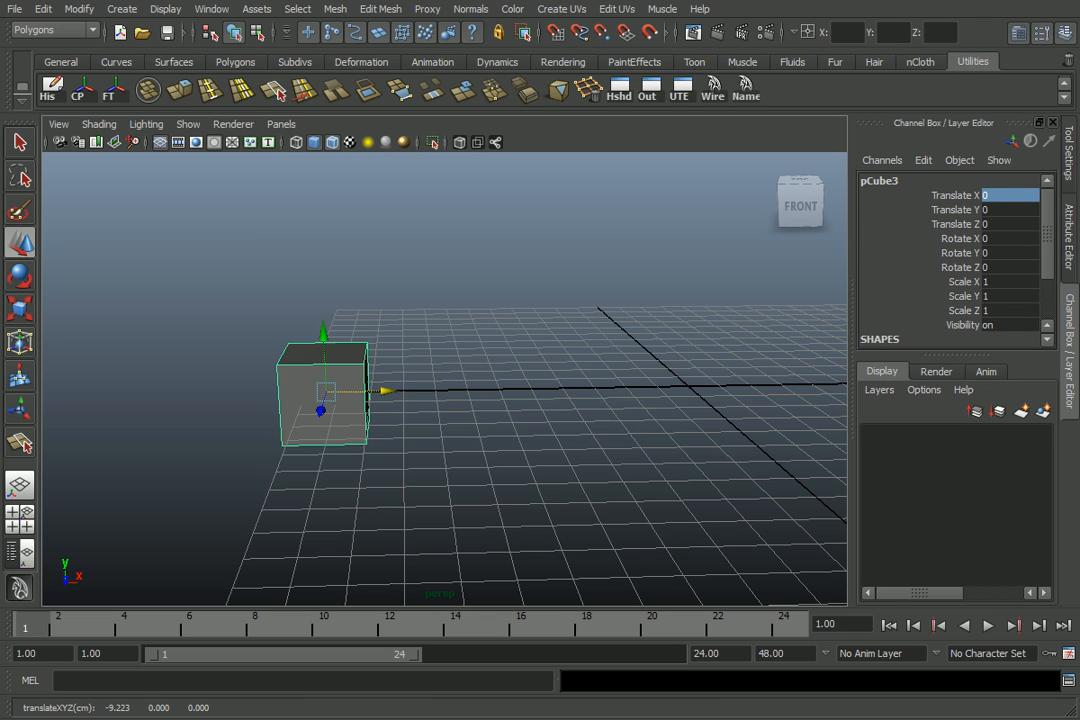
Duplicate the cube and set the copy's Translate X to 5.
key(ctrl+d)
click(996, 197)
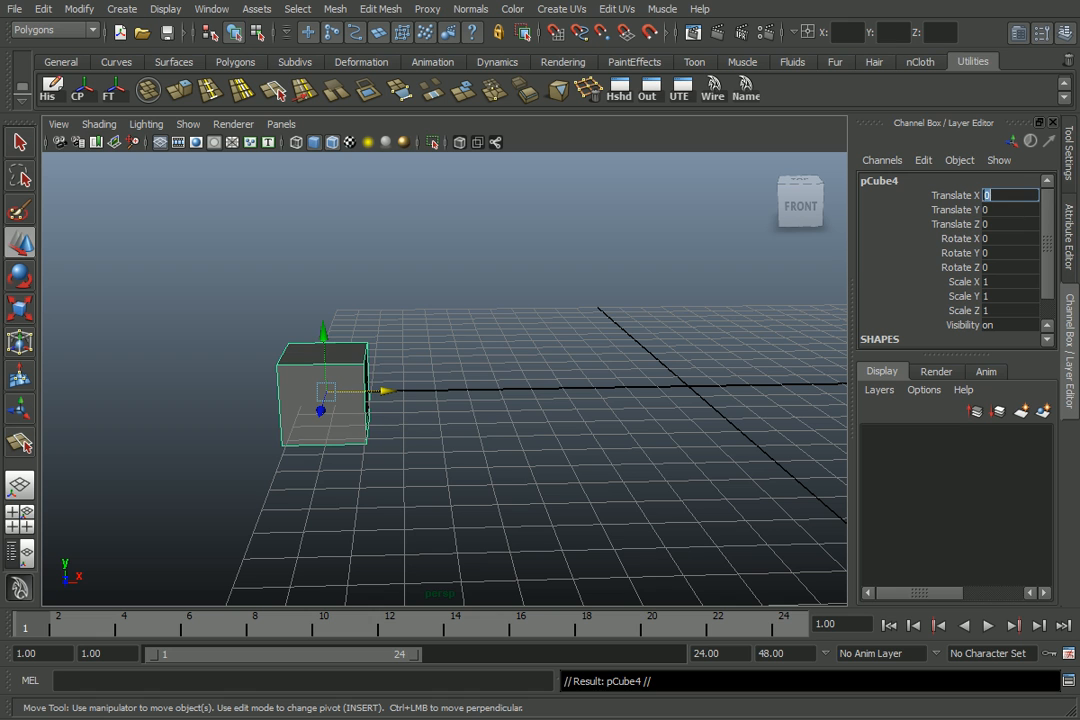
key(Return)
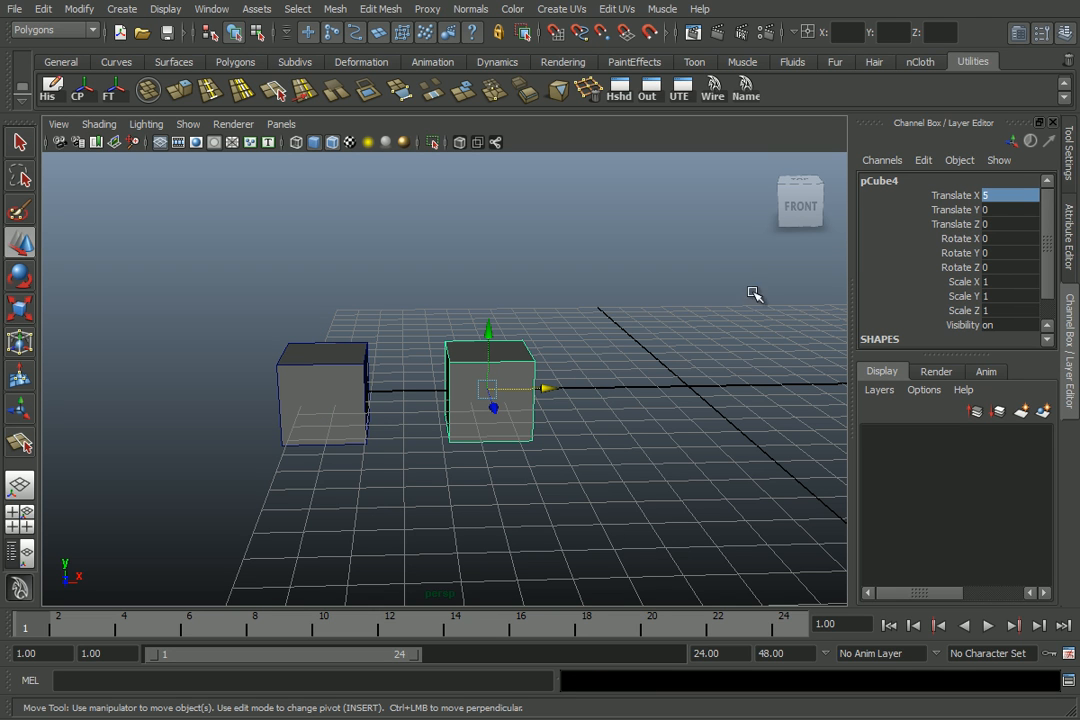
Repeat the duplication with its transform three more times, continuing the evenly spaced row along X up to Translate X 20.
alt+drag(433, 395, 431, 348)
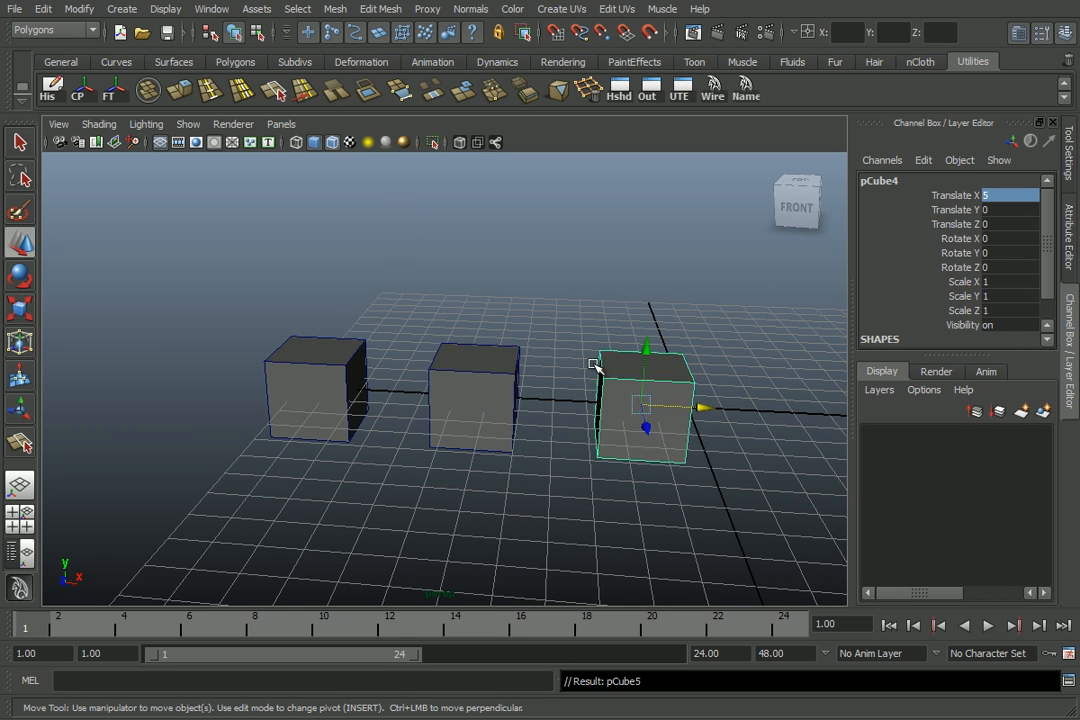
key(shift+d)
scroll(608, 358, down, 3)
key(shift+d)
key(shift+d)
alt+drag(610, 361, 322, 225)
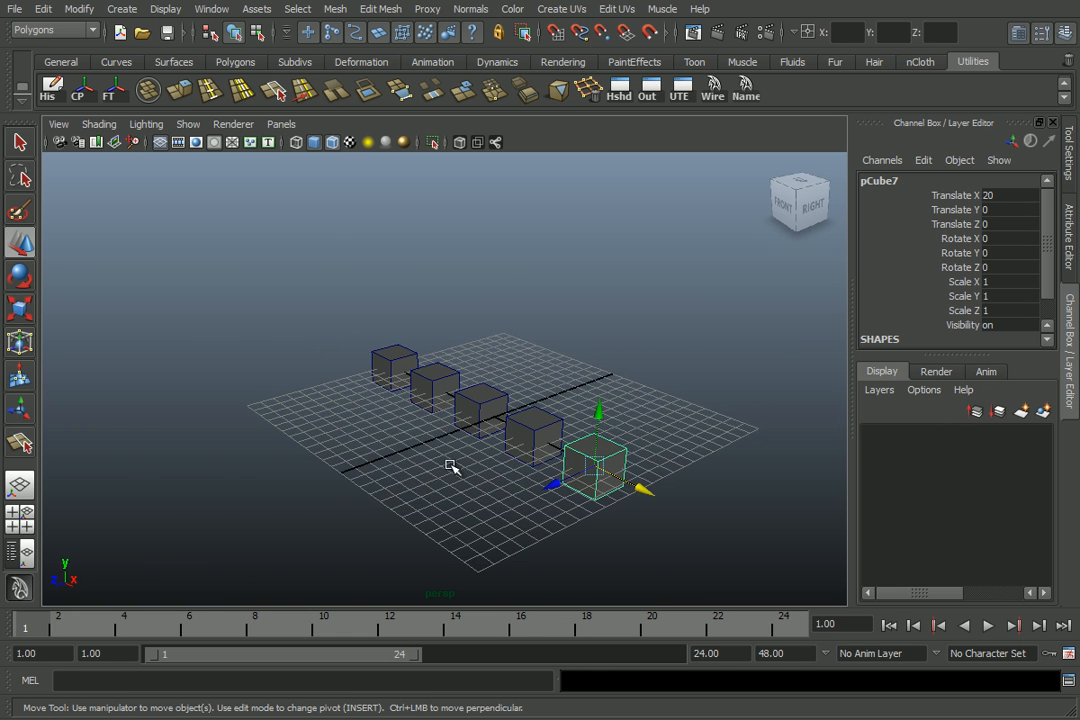
scroll(548, 412, up, 3)
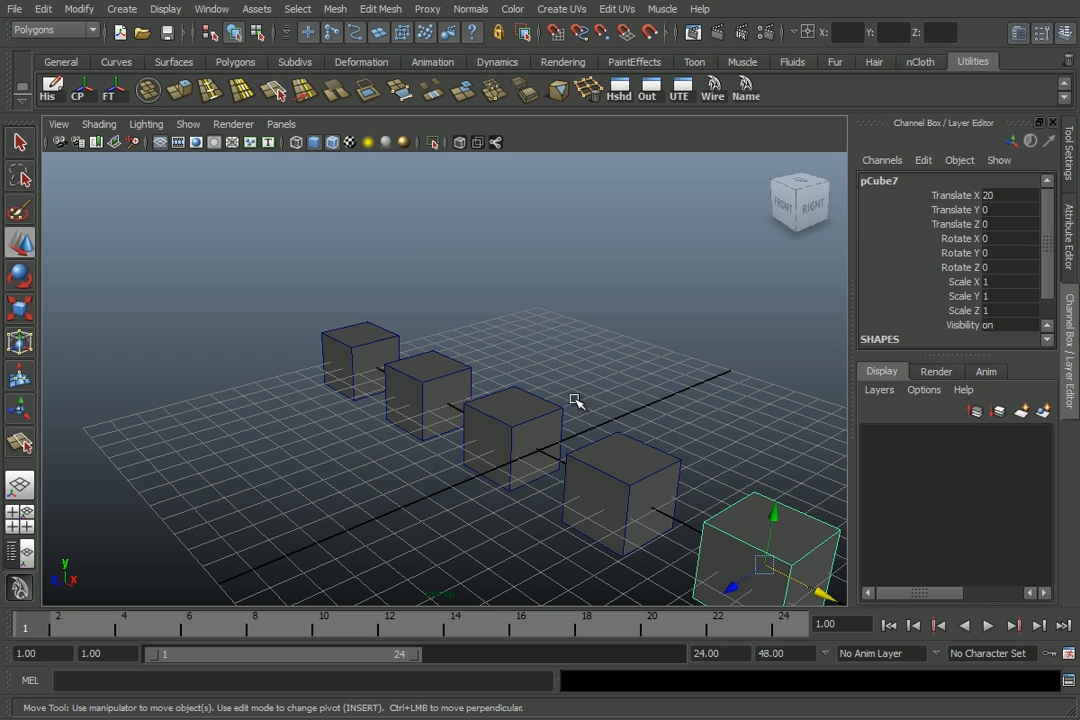
Delete all the cubes in the row.
scroll(501, 441, down, 3)
alt+drag(501, 441, 677, 393)
alt+middle_drag(677, 393, 609, 467)
alt+drag(609, 467, 660, 512)
key(Delete)
Create a polygon cube, raise it to about 13.435 in Y and scale it uniformly to about 3.529.
shift+right_drag(501, 452, 509, 489)
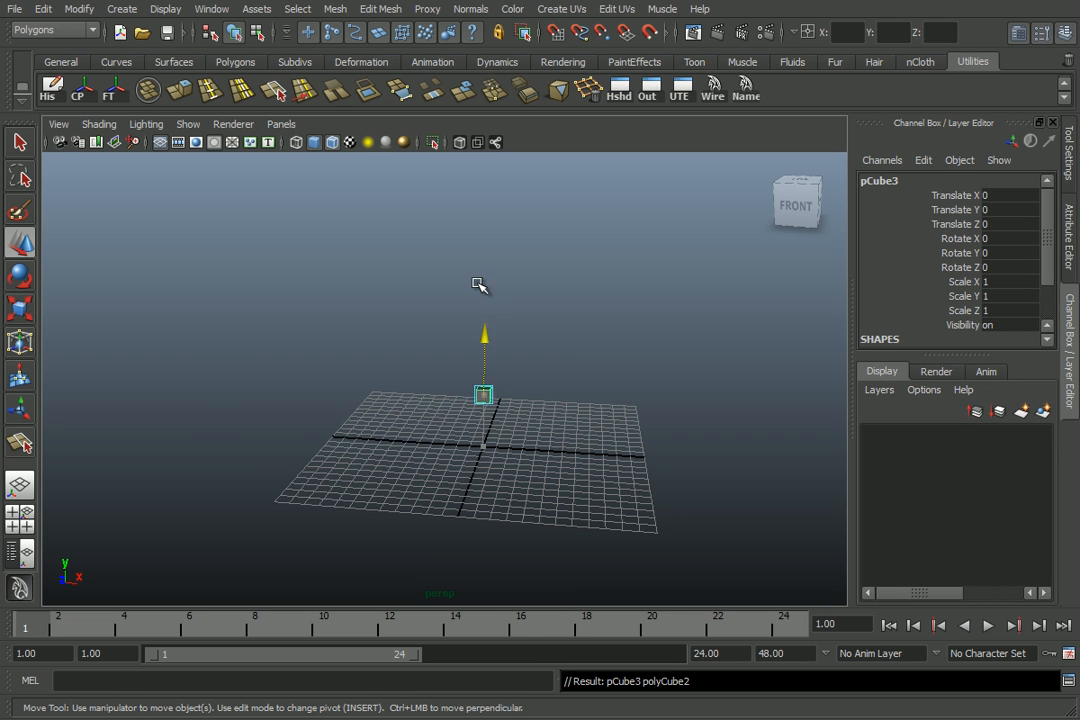
drag(484, 335, 478, 212)
key(r)
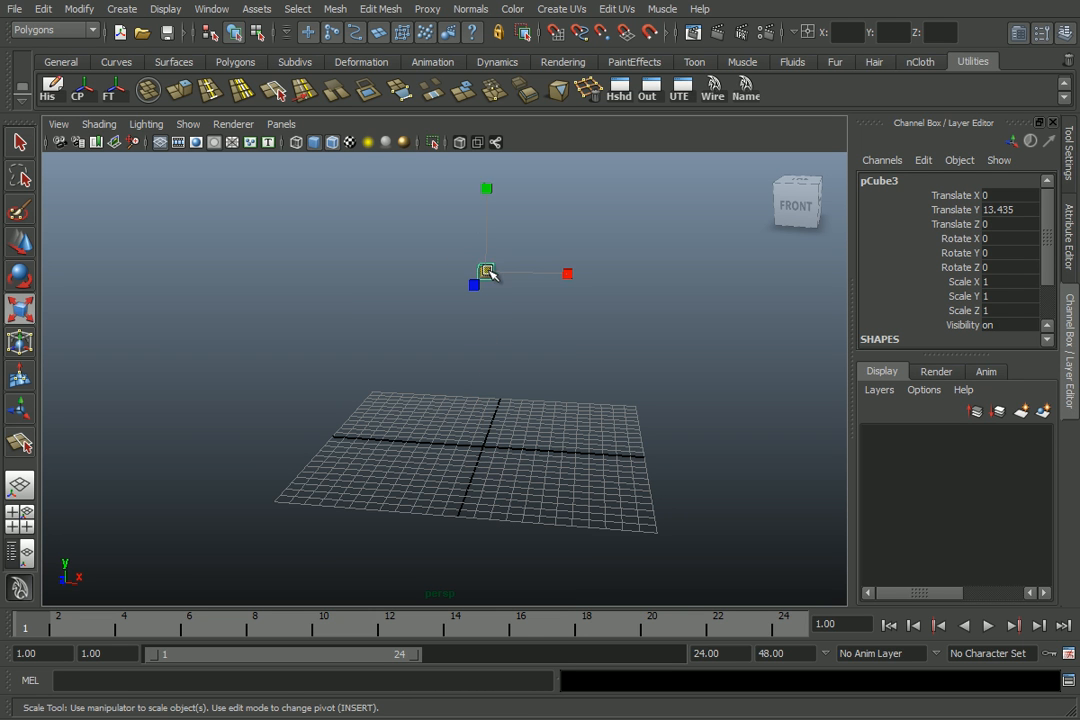
drag(490, 275, 518, 270)
alt+middle_drag(518, 270, 552, 325)
alt+drag(552, 325, 568, 318)
alt+middle_drag(568, 320, 541, 355)
scroll(541, 355, up, 2)
key(w)
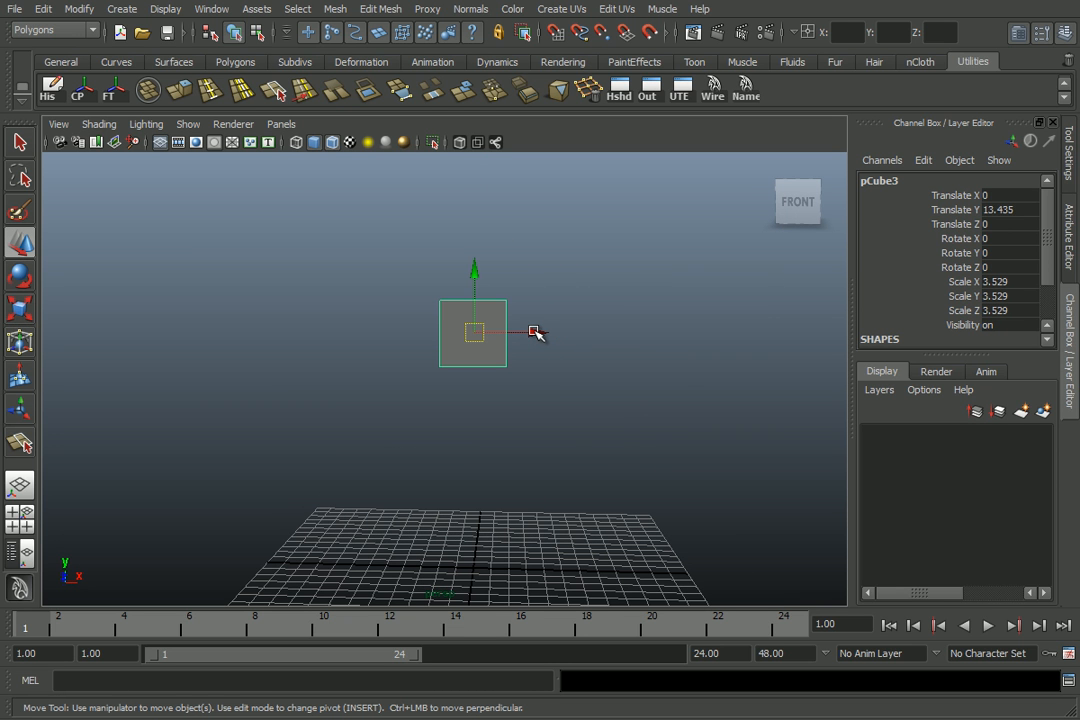
Duplicate the raised cube, move the copy to about 7.242 in X and rotate it clockwise around Z.
key(ctrl+d)
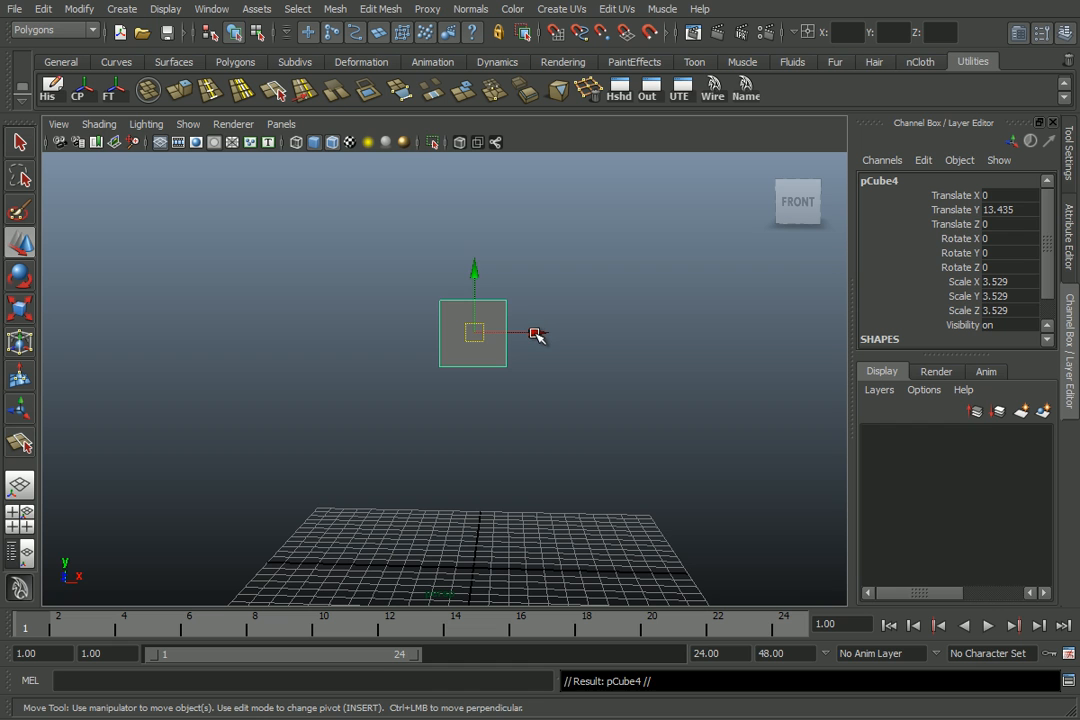
drag(535, 332, 670, 334)
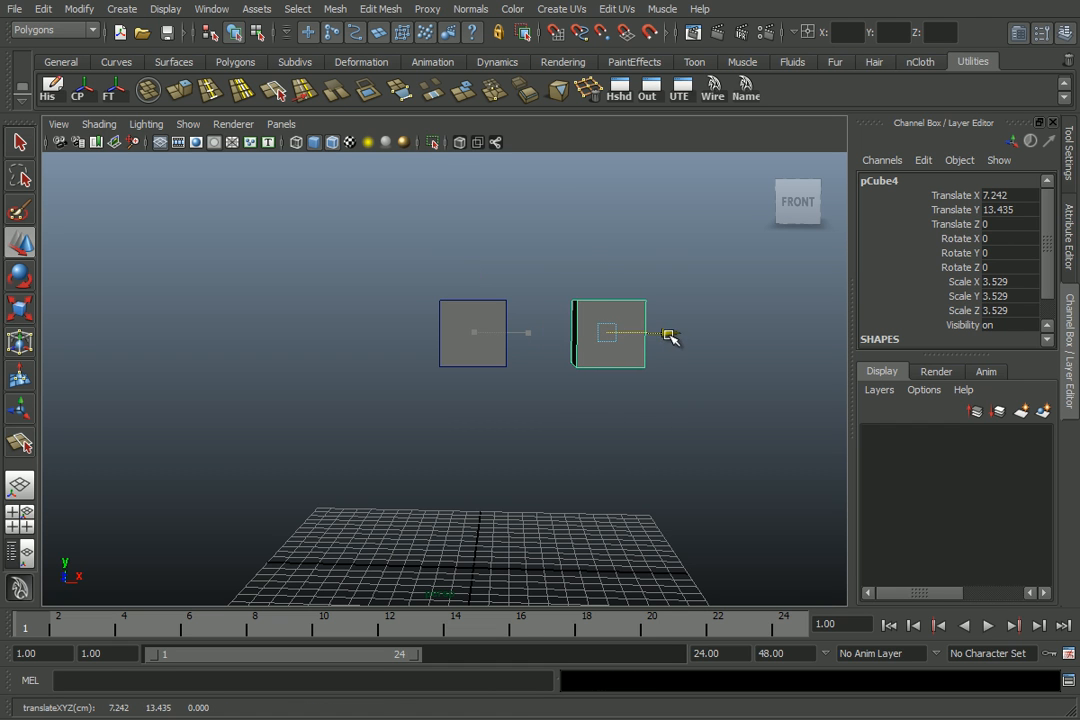
key(e)
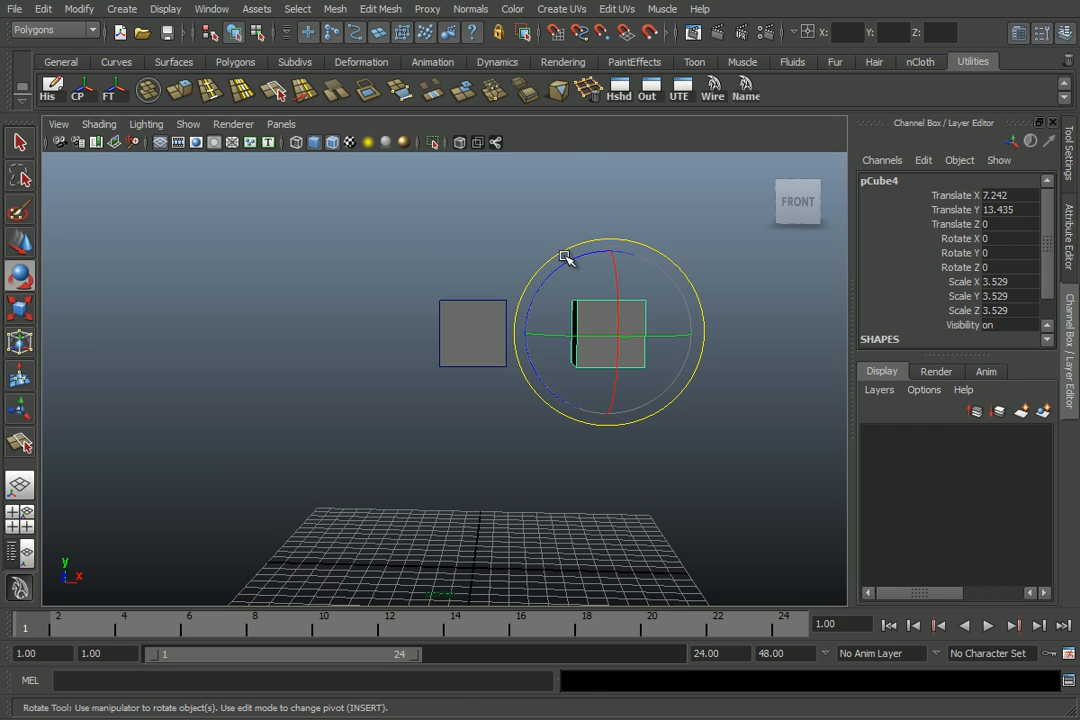
drag(564, 265, 638, 281)
Repeat the duplication with its combined move and rotation six times to continue the curved arrangement of cubes.
key(w)
key(shift+d)
key(shift+d)
key(shift+d)
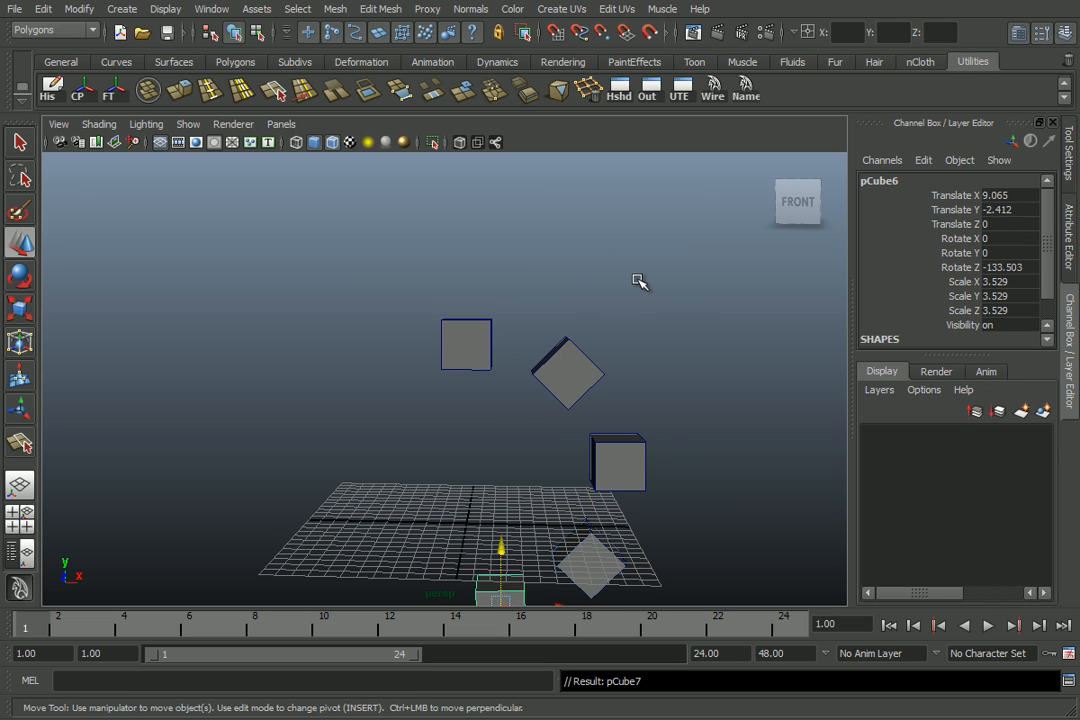
key(shift+d)
key(shift+d)
key(shift+d)
alt+drag(639, 282, 371, 333)
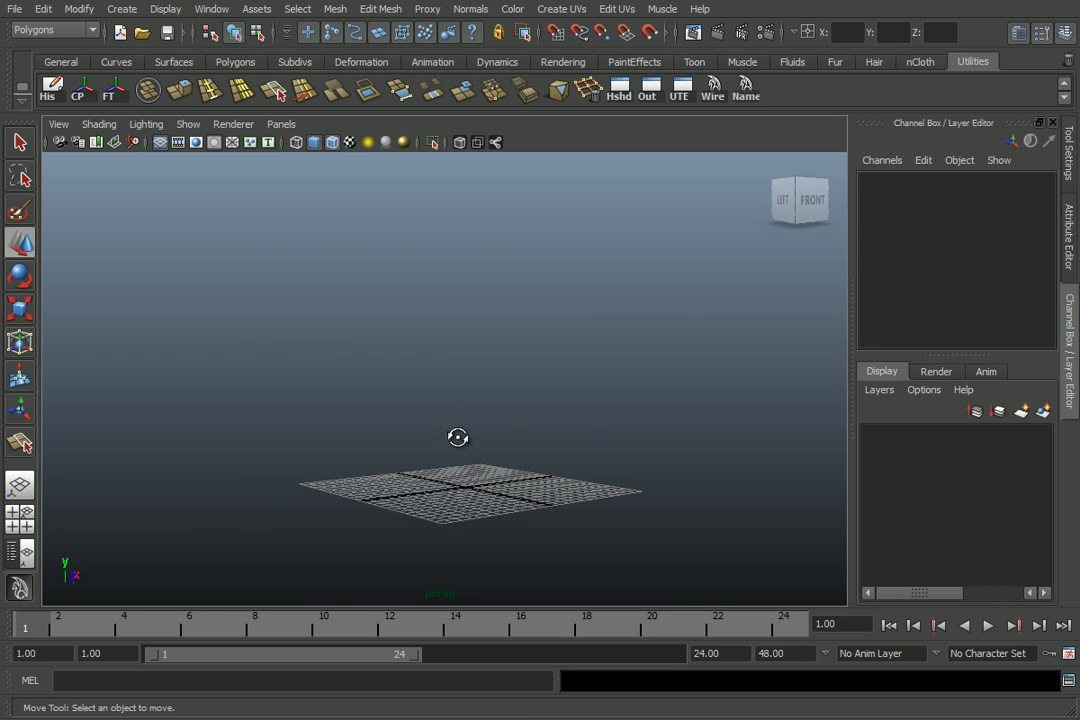
Create a polygon cube at the origin scaled uniformly to about 3.55, and switch the viewport to wireframe.
alt+drag(458, 436, 400, 276)
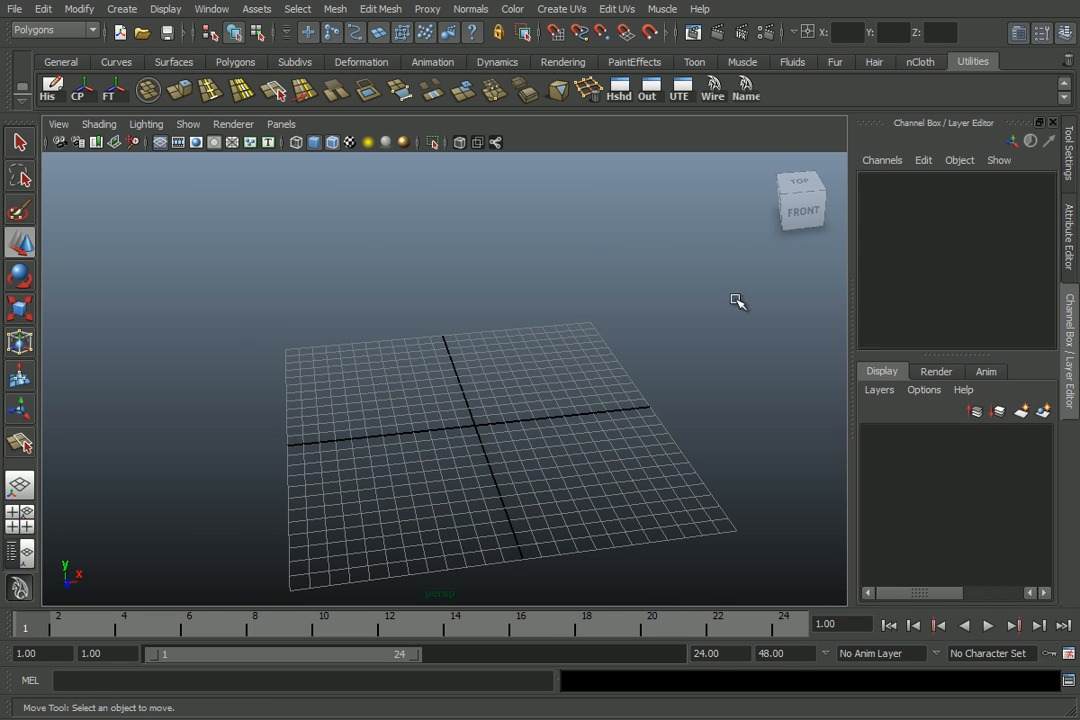
alt+drag(620, 342, 434, 405)
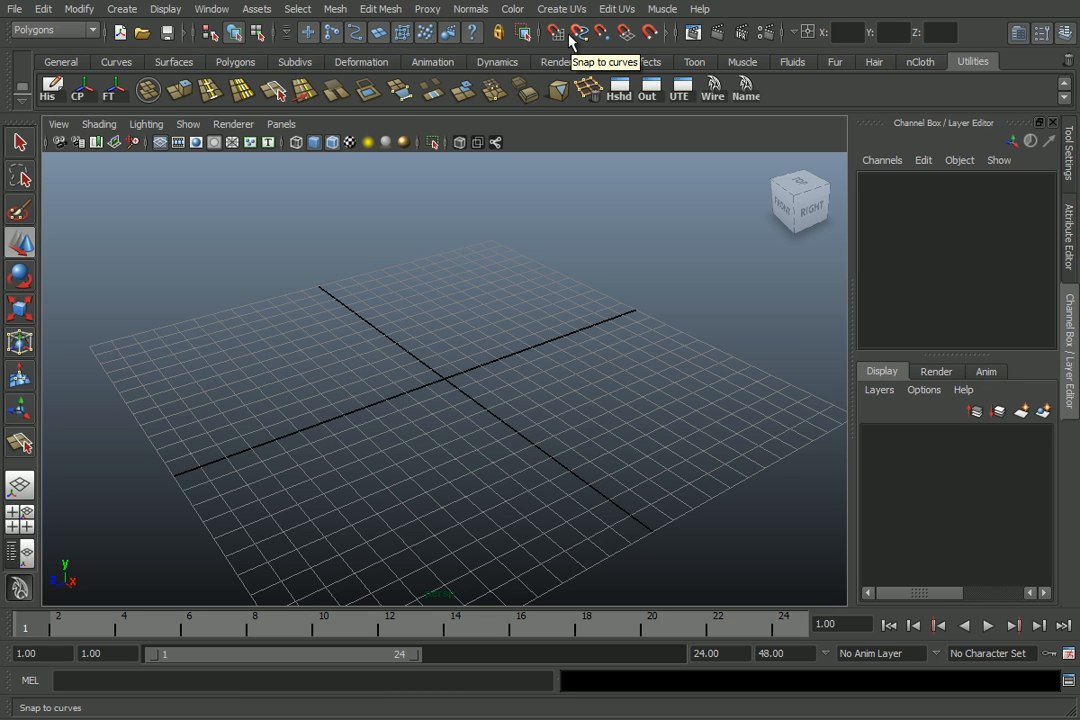
alt+drag(506, 328, 489, 366)
shift+right_drag(489, 366, 482, 410)
key(r)
drag(448, 381, 532, 356)
click(750, 280)
key(4)
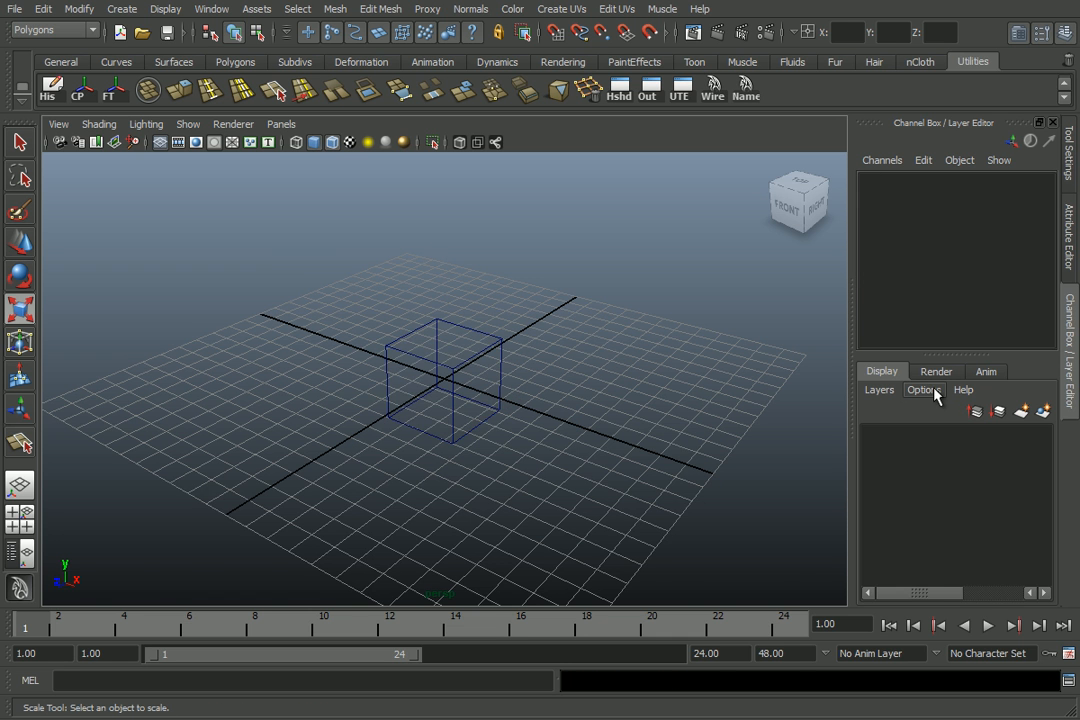
Select the wireframe cube with the Move tool and examine the pivot location from several angles and distances.
alt+drag(760, 400, 424, 325)
click(481, 358)
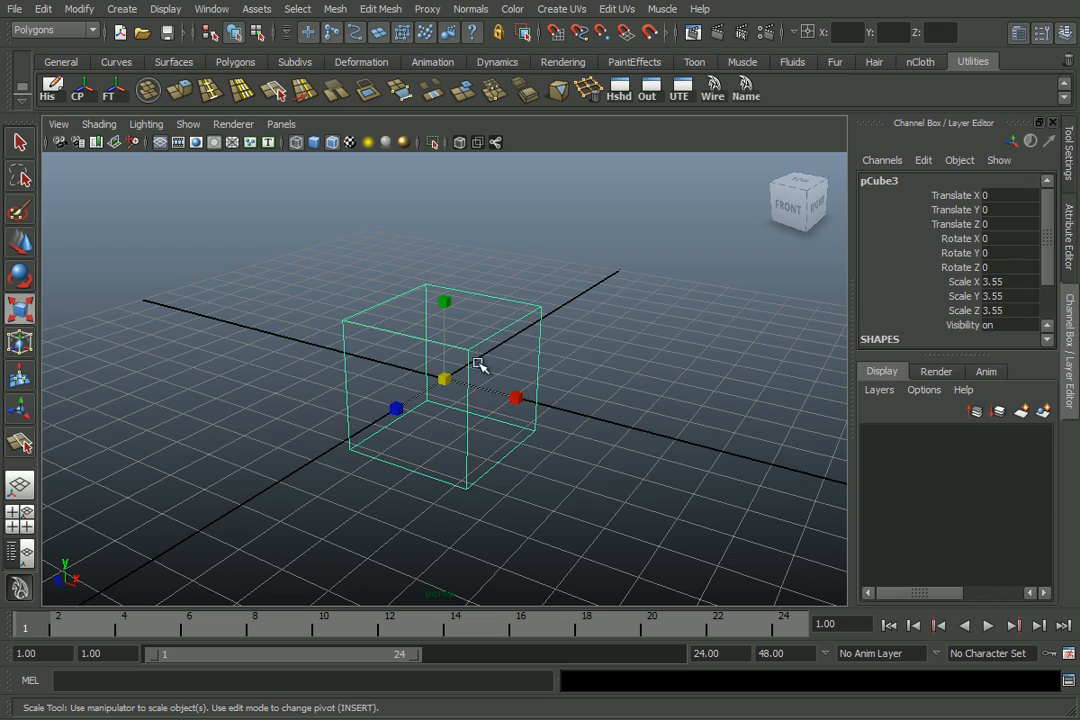
key(w)
alt+drag(480, 385, 505, 374)
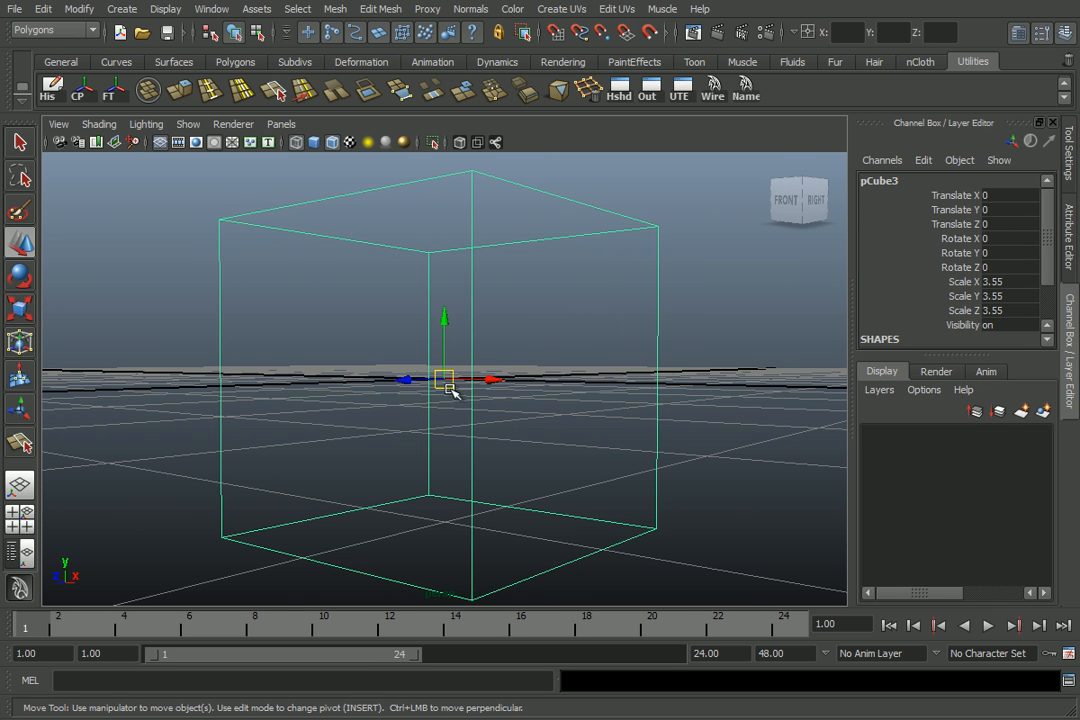
alt+drag(490, 294, 418, 341)
scroll(434, 434, up, 2)
scroll(434, 436, down, 2)
alt+drag(434, 436, 456, 433)
scroll(455, 432, up, 2)
scroll(446, 422, down, 4)
scroll(446, 386, up, 3)
Rotate the cube around its central pivot to about 33.774 degrees in X.
key(e)
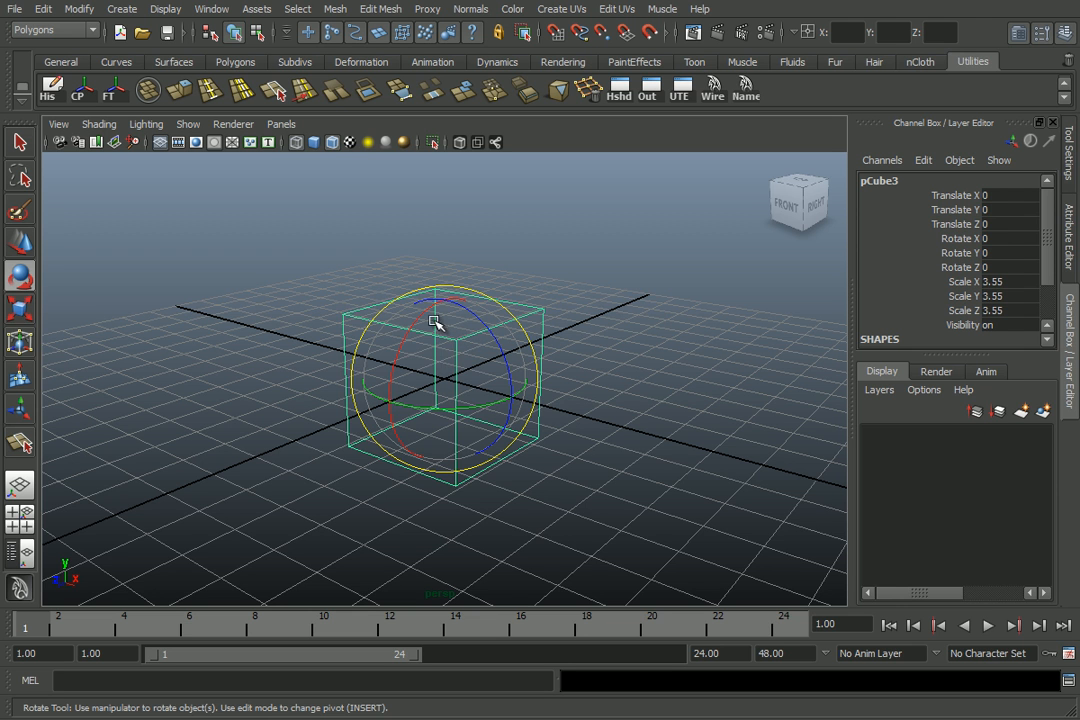
drag(424, 316, 393, 371)
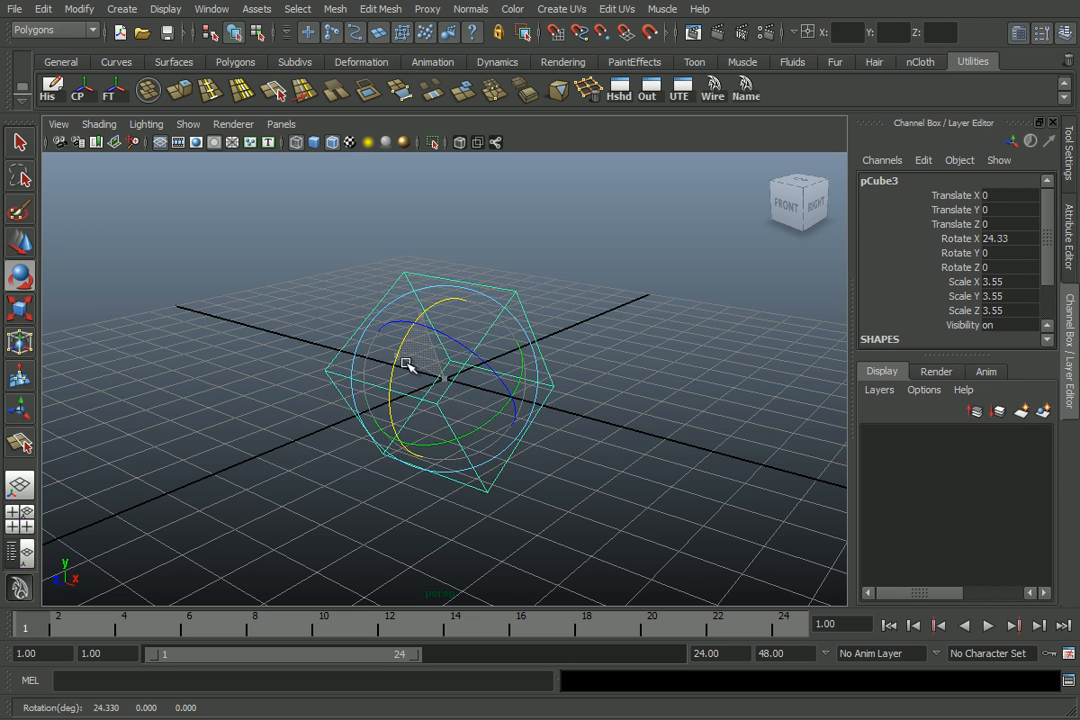
drag(417, 345, 455, 335)
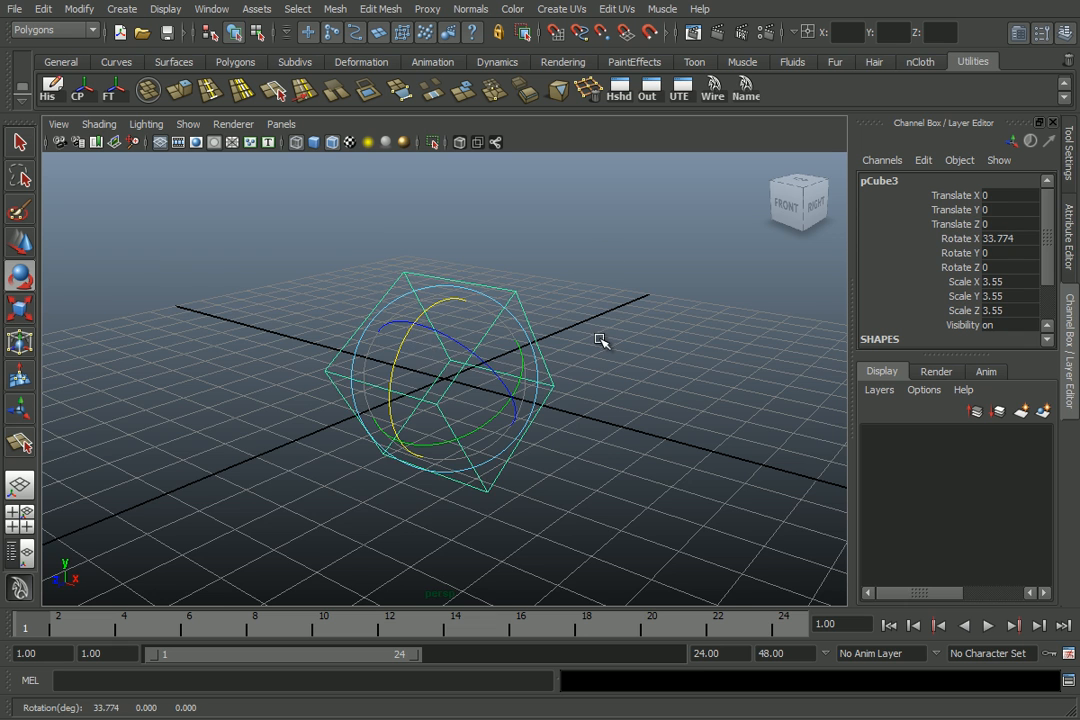
Delete the rotated cube and create a new polygon cube scaled uniformly to about 3.625.
scroll(600, 341, up, 3)
key(Delete)
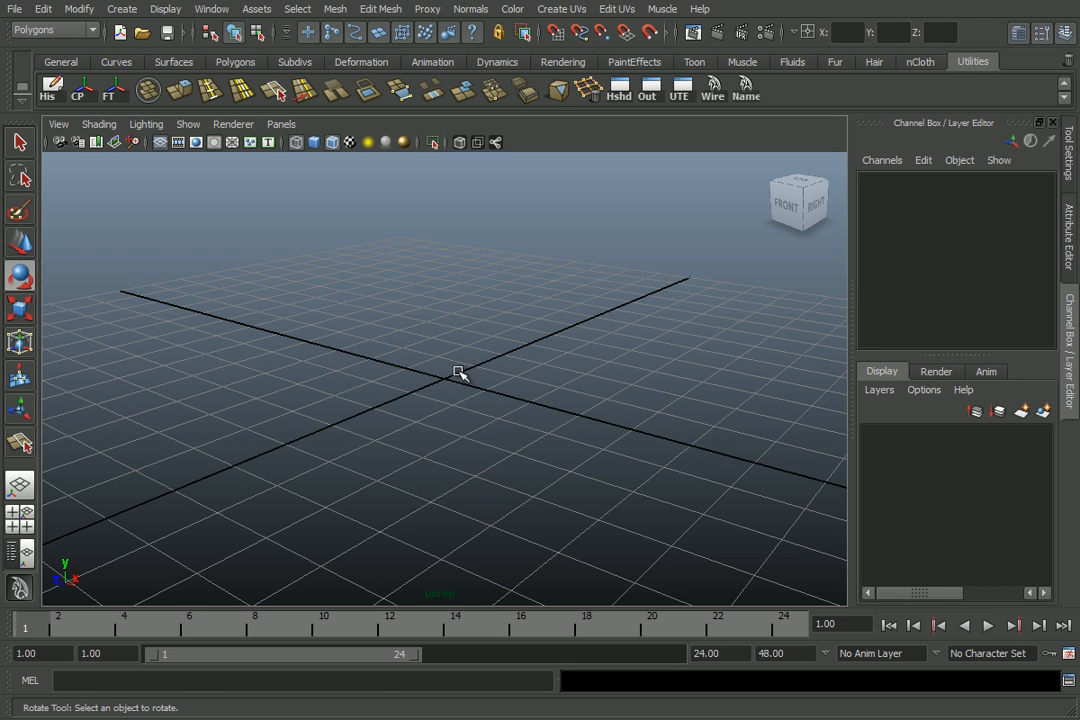
shift+right_drag(455, 371, 458, 410)
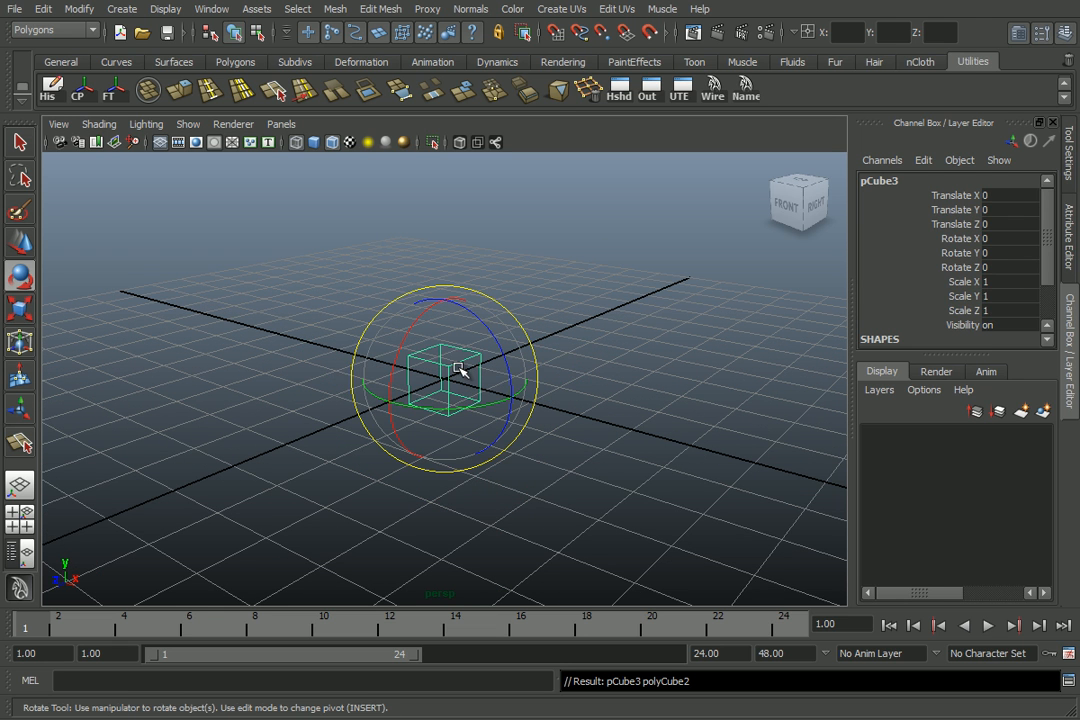
key(r)
drag(446, 378, 552, 369)
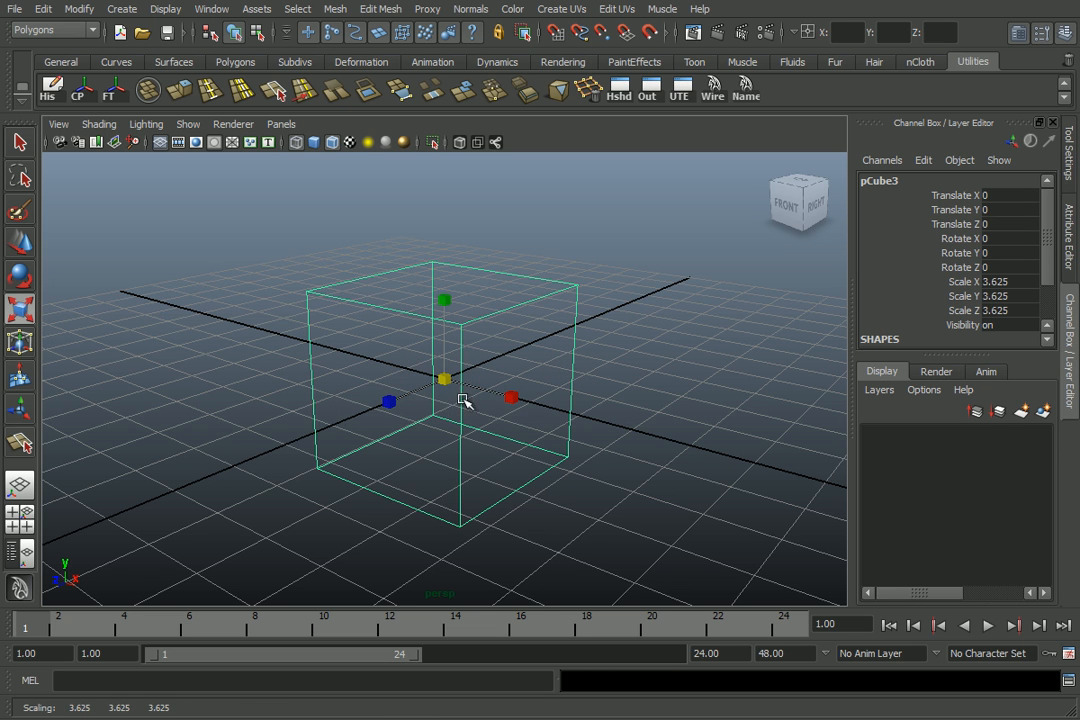
Move the cube's pivot from its centre to the lower front corner in pivot edit mode.
key(w)
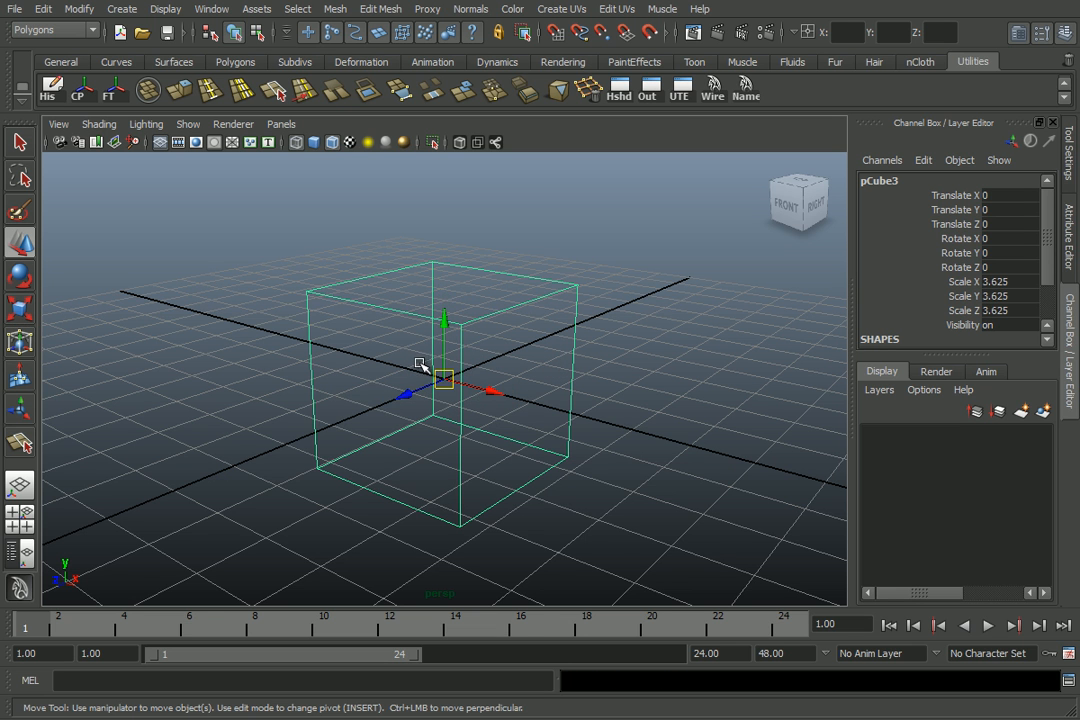
alt+drag(420, 365, 451, 393)
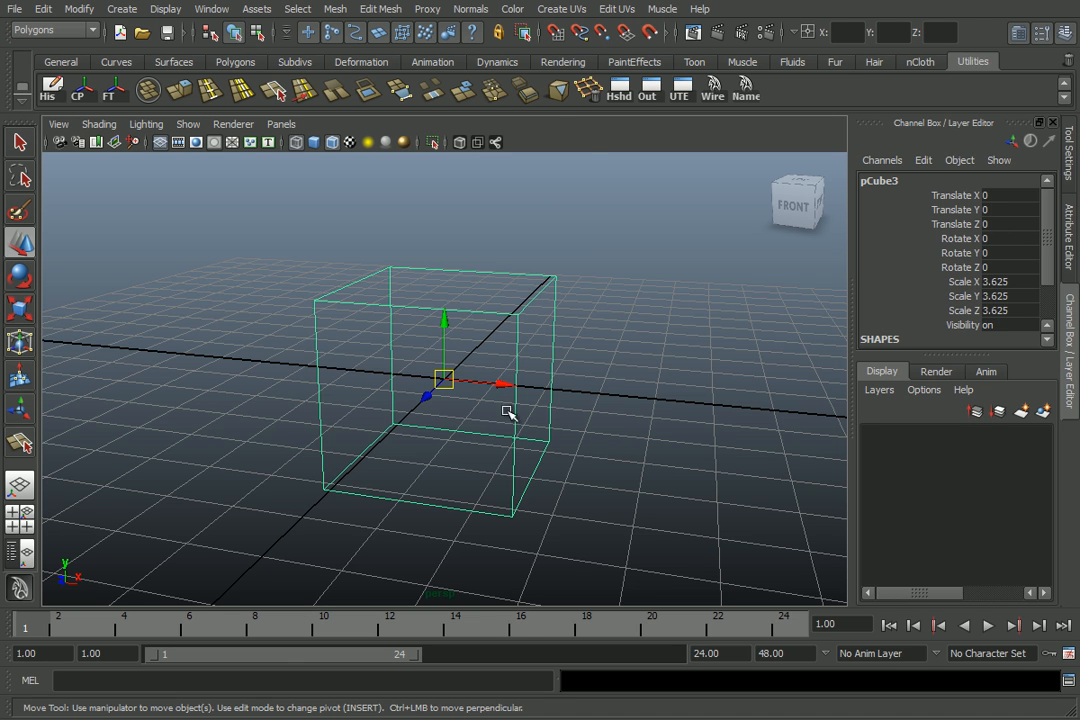
key(Insert)
key(Insert)
key(Insert)
drag(447, 380, 424, 483)
key(Insert)
key(Insert)
drag(388, 519, 414, 518)
key(Insert)
alt+drag(498, 490, 400, 497)
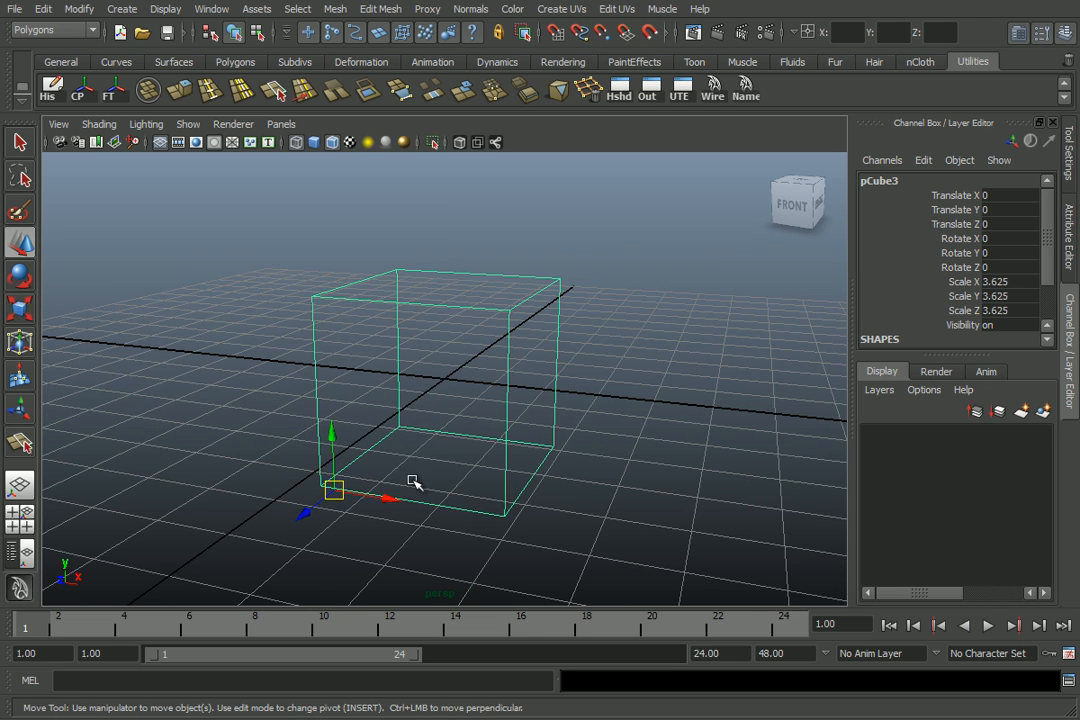
Rotate the cube around its corner pivot to about 62.795, 34.494 and 16.488 degrees in X, Y and Z.
key(e)
drag(333, 413, 353, 474)
scroll(442, 439, down, 5)
alt+drag(443, 440, 576, 436)
Scale the cube from its corner pivot to about -2.396 in Y and move it to about 5.37, 4.56, 3.883.
key(r)
drag(471, 393, 617, 338)
drag(528, 358, 646, 272)
scroll(482, 429, up, 5)
drag(484, 442, 631, 330)
key(w)
Reset the cube's transforms by setting all Translate and Rotate values to 0 and all Scale values to 1.
scroll(605, 323, down, 4)
drag(995, 202, 1001, 228)
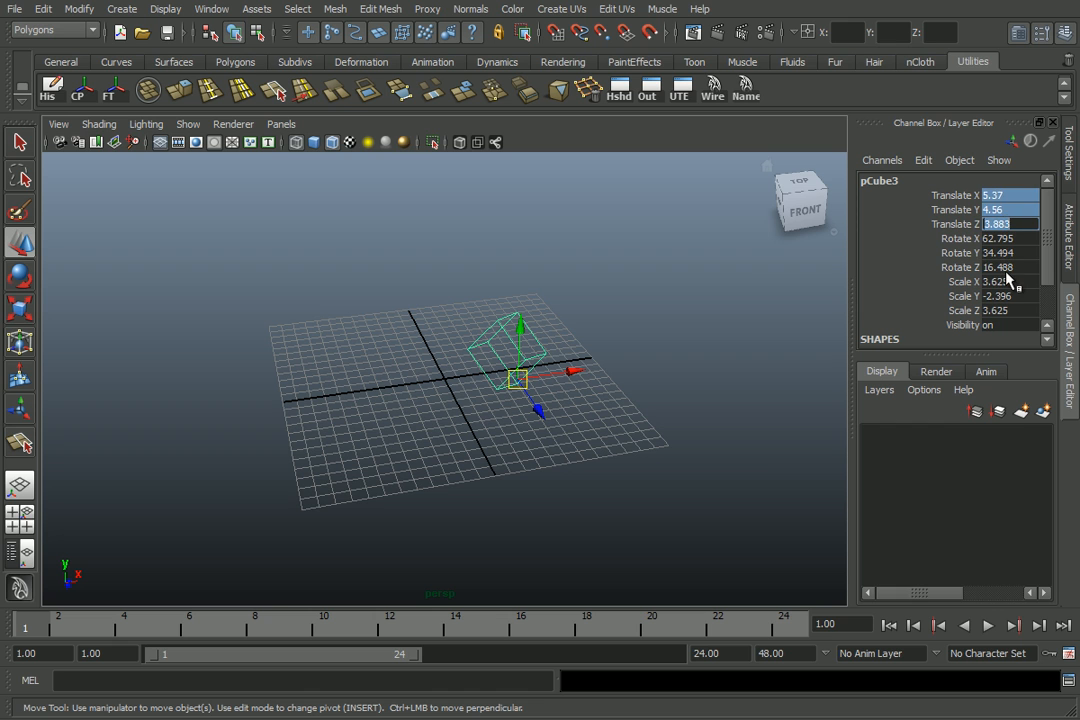
drag(1010, 267, 998, 200)
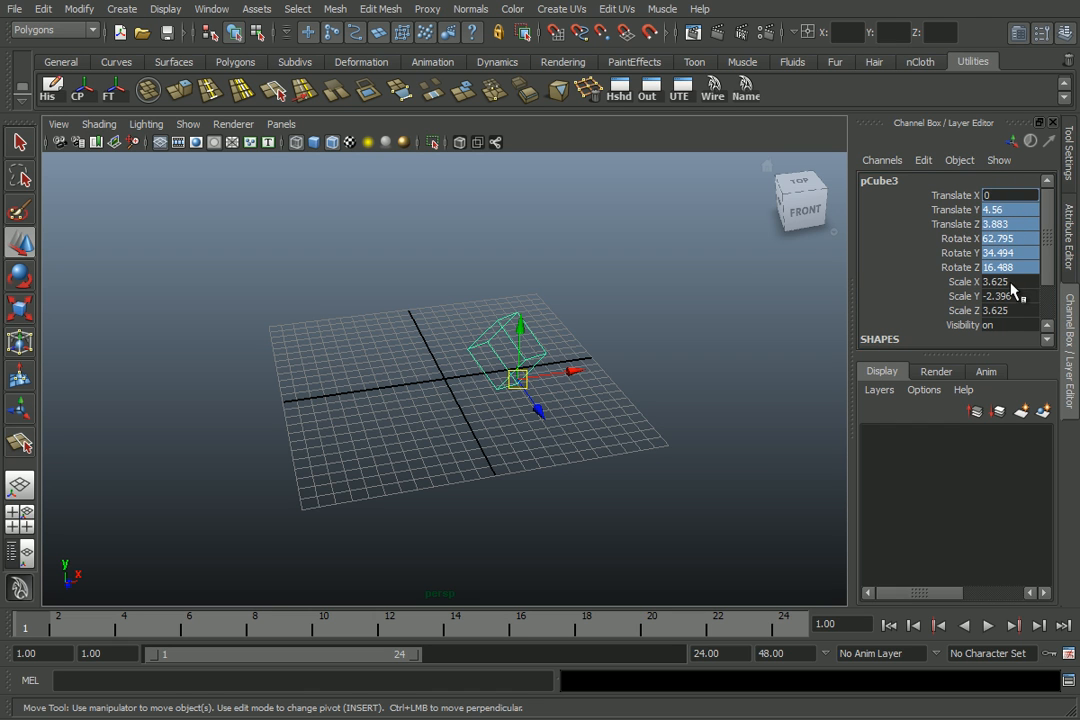
text(0)
key(Return)
drag(1012, 283, 1008, 310)
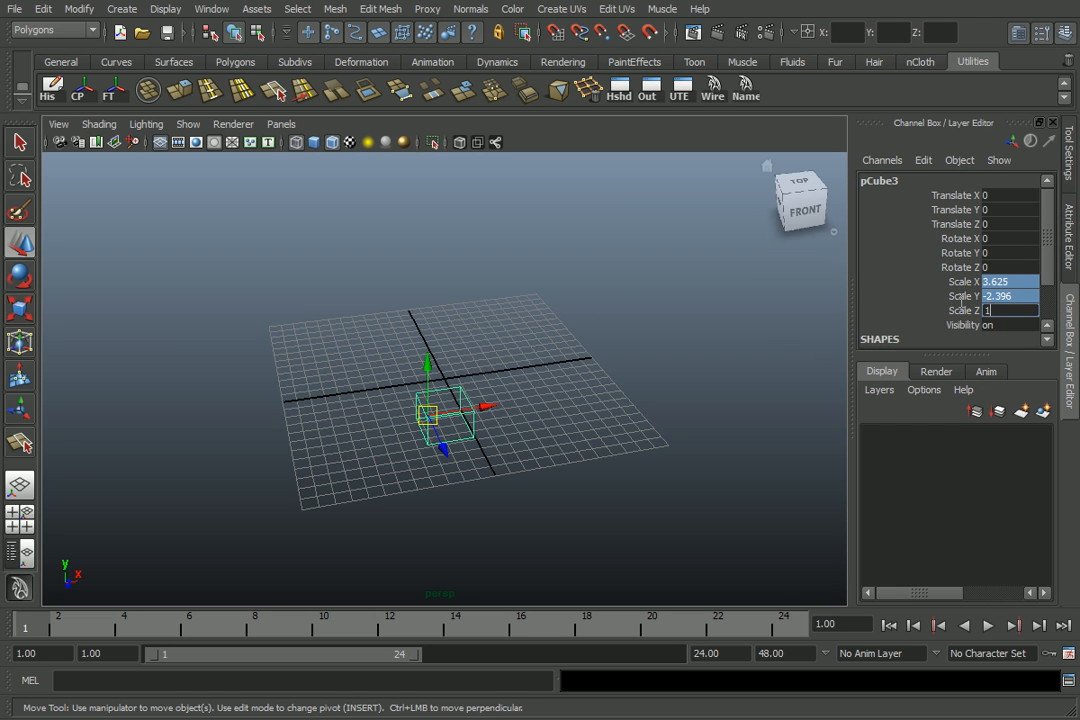
key(Return)
Delete the reset cube and create a new polygon cube at the origin scaled uniformly to about 7.091.
alt+drag(710, 292, 639, 309)
key(Delete)
shift+right_drag(450, 386, 460, 415)
key(r)
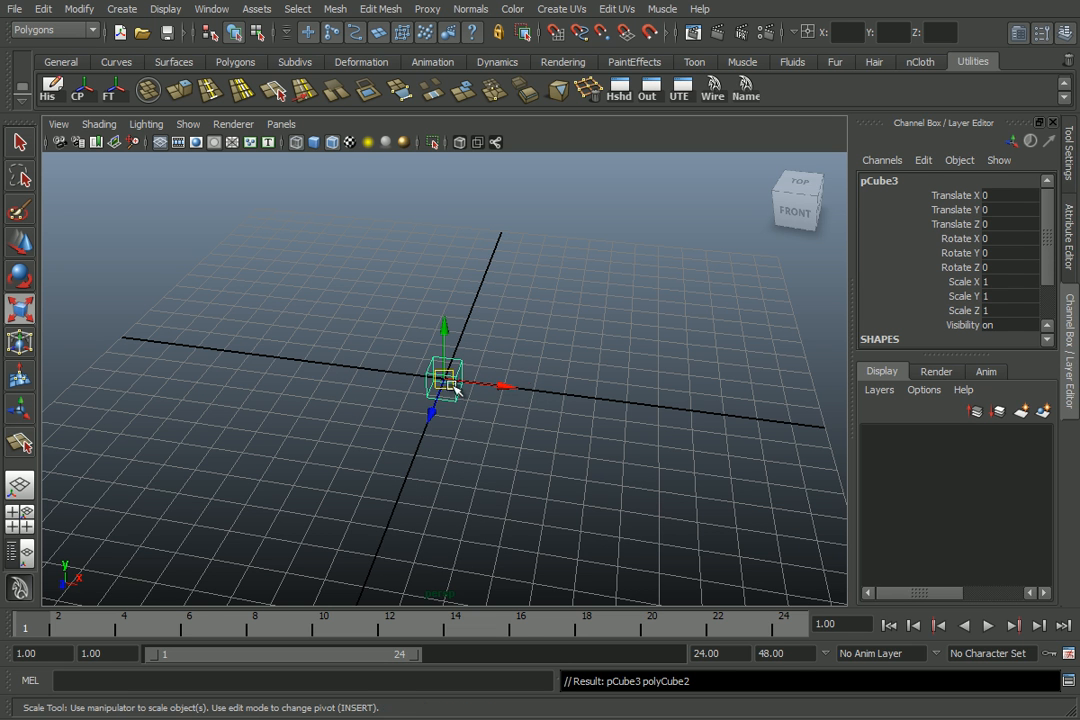
drag(446, 380, 360, 360)
key(w)
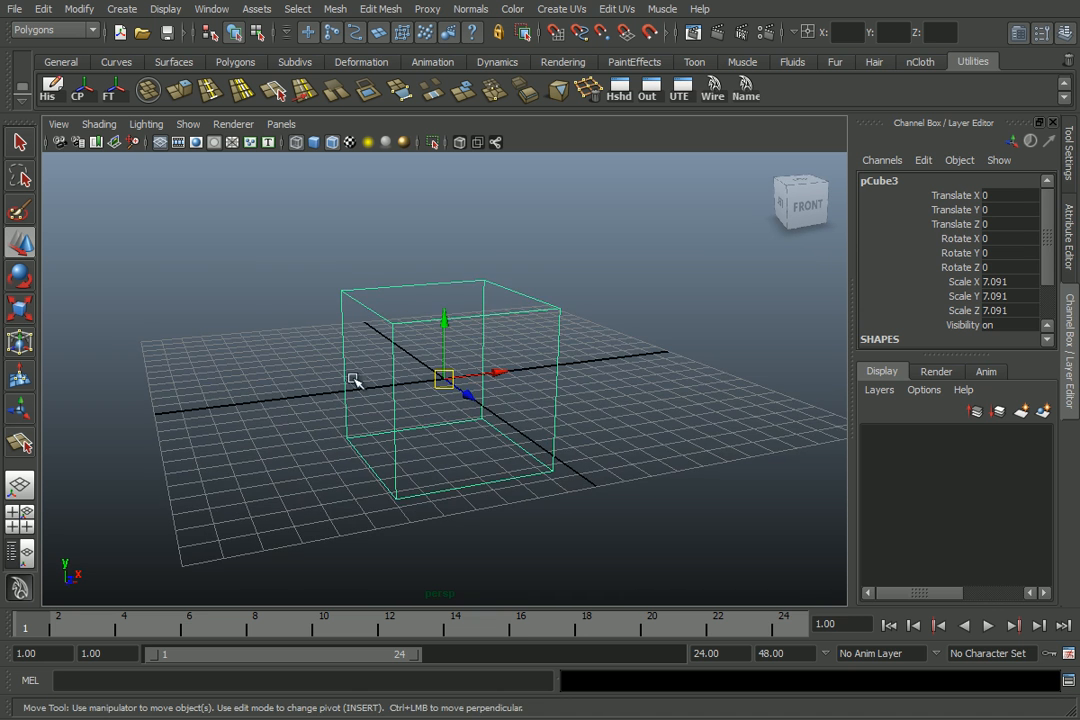
Turn on grid snapping and move the cube between grid intersections, leaving it at -1 in X.
alt+drag(465, 390, 500, 300)
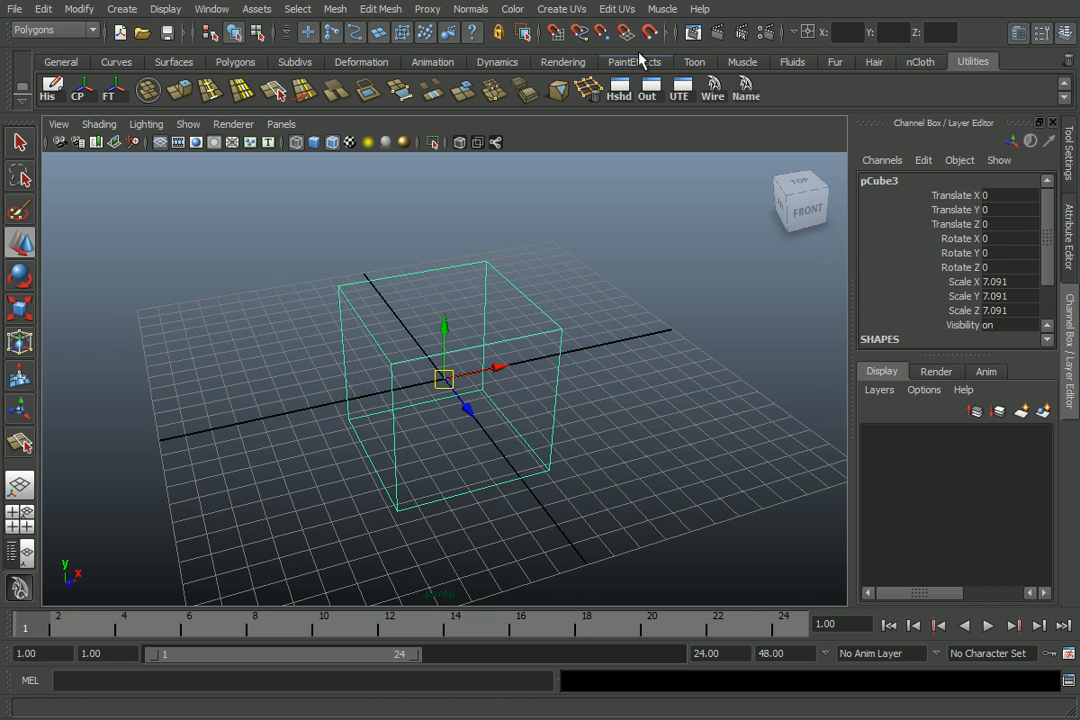
click(556, 34)
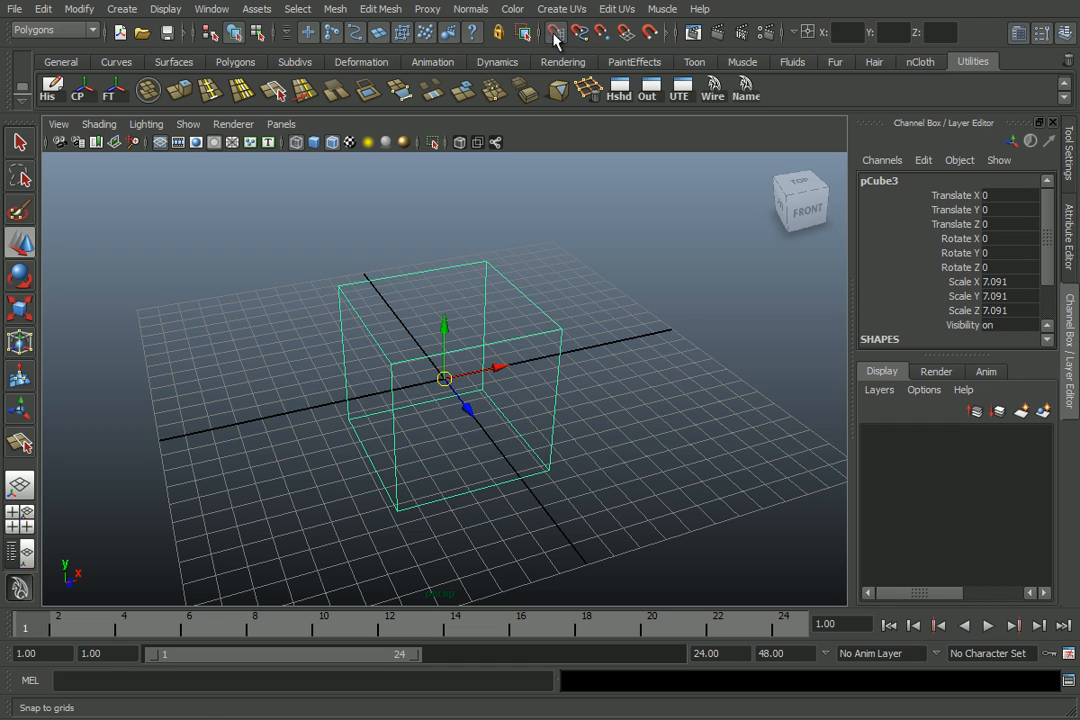
drag(446, 378, 598, 456)
alt+drag(598, 456, 606, 466)
drag(603, 367, 446, 369)
alt+drag(542, 437, 675, 451)
drag(610, 427, 470, 442)
Switch the viewport from wireframe back to shaded display.
alt+drag(336, 431, 504, 352)
scroll(625, 356, up, 2)
alt+middle_drag(690, 352, 446, 356)
key(5)
scroll(470, 352, down, 3)
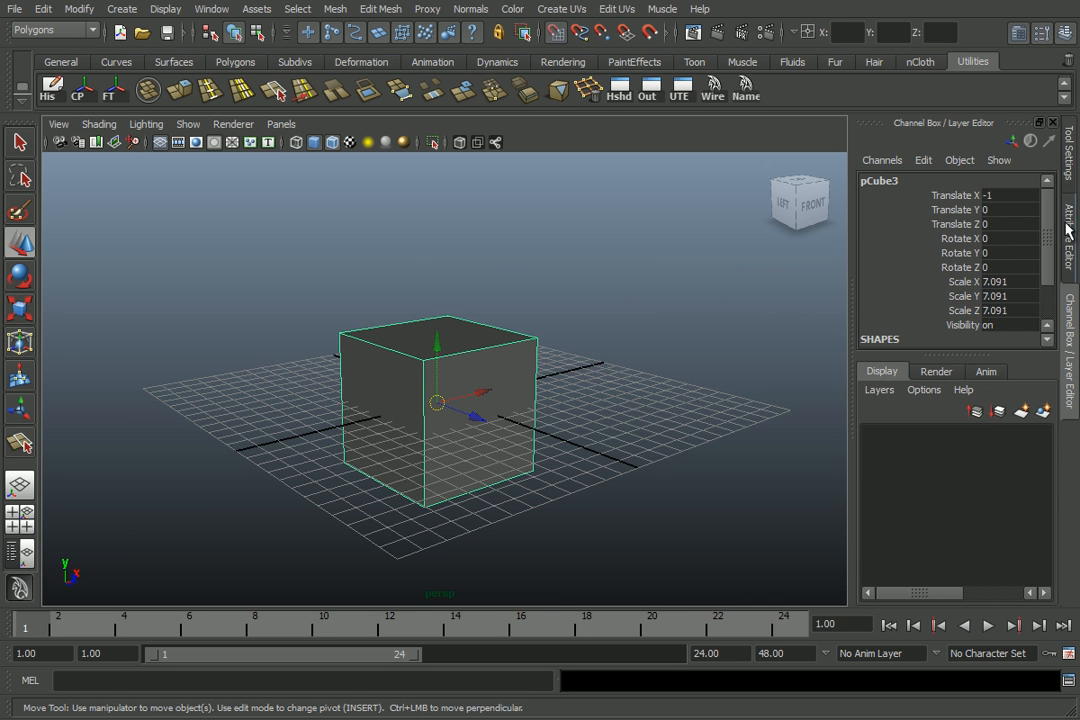
Set the cube's Scale X, Y and Z to 1.
drag(1000, 310, 996, 284)
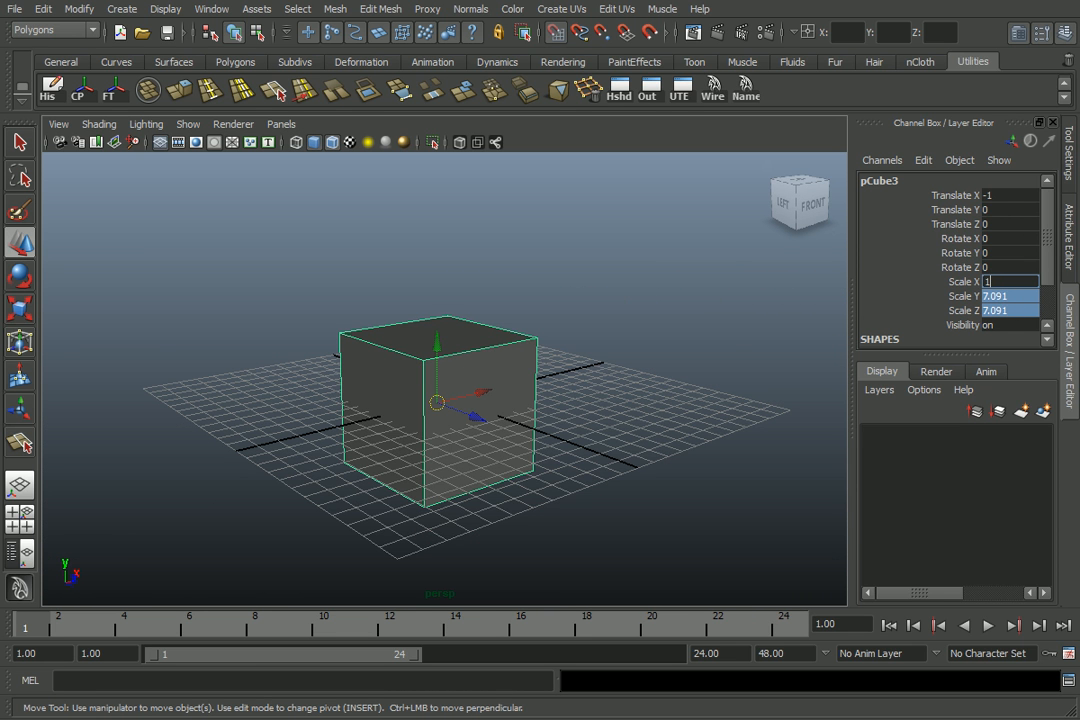
key(Return)
click(997, 211)
drag(1000, 284, 997, 322)
click(995, 324)
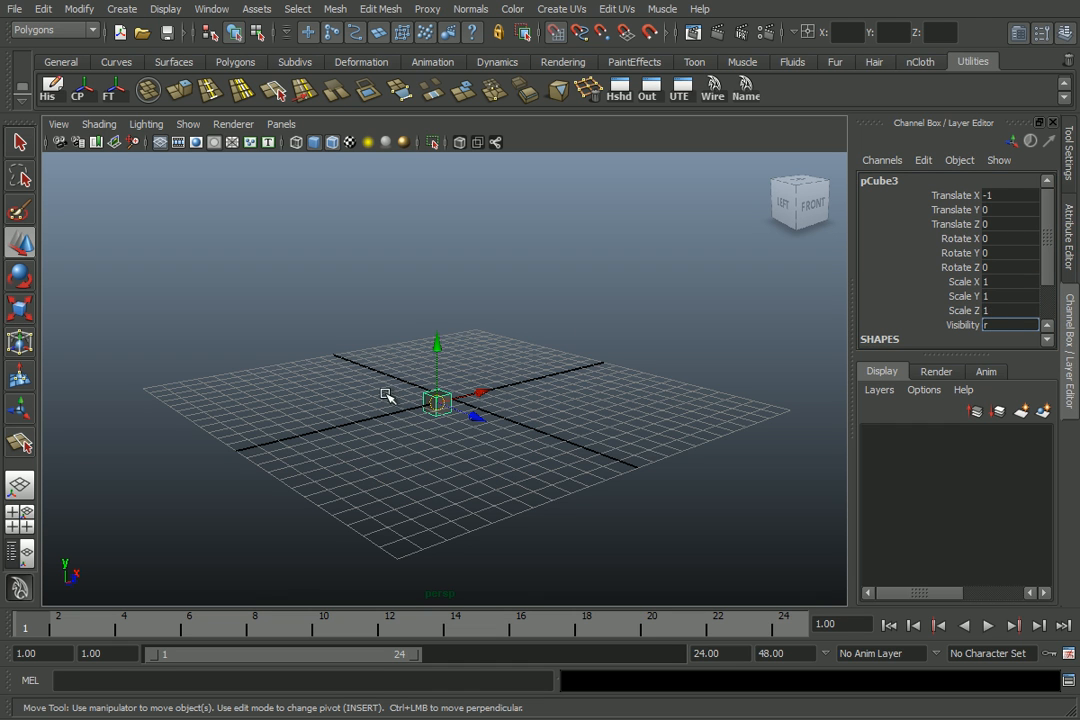
Scale the cube uniformly to about 4.693.
click(461, 403)
click(450, 405)
key(r)
drag(453, 415, 528, 316)
click(660, 317)
scroll(568, 342, up, 3)
alt+drag(565, 352, 635, 370)
click(545, 395)
Set the cube's Translate X to 0 so that it sits at the origin.
click(999, 196)
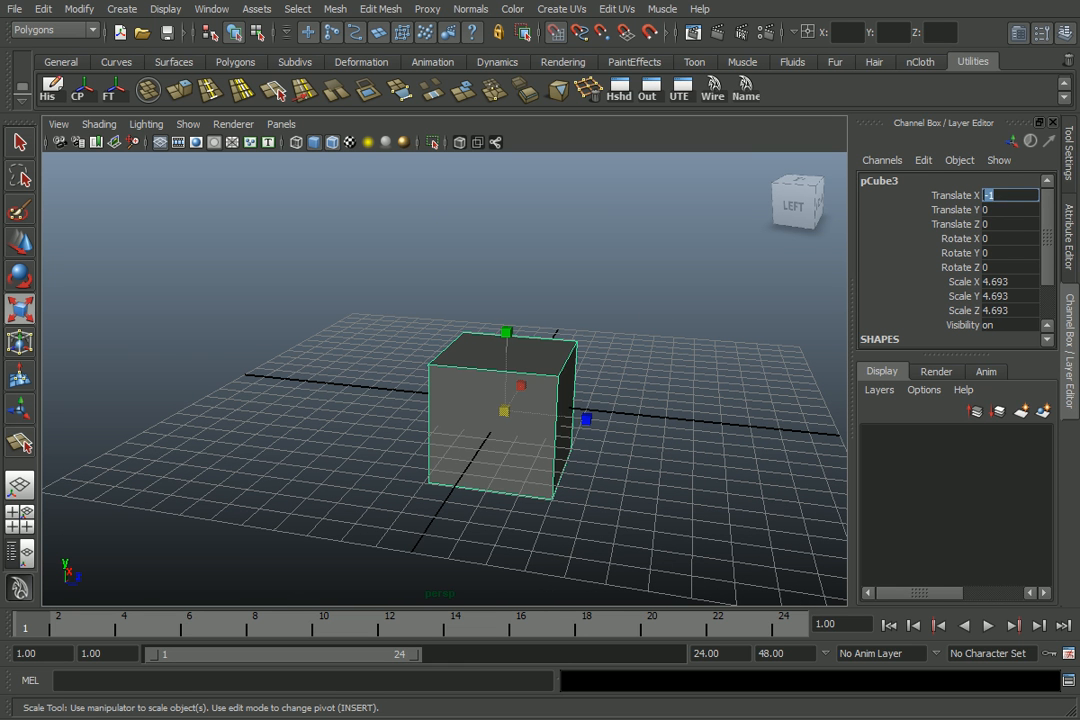
key(Return)
alt+drag(550, 337, 516, 342)
scroll(516, 340, up, 4)
alt+middle_drag(513, 298, 507, 286)
scroll(508, 286, down, 4)
alt+drag(493, 331, 598, 322)
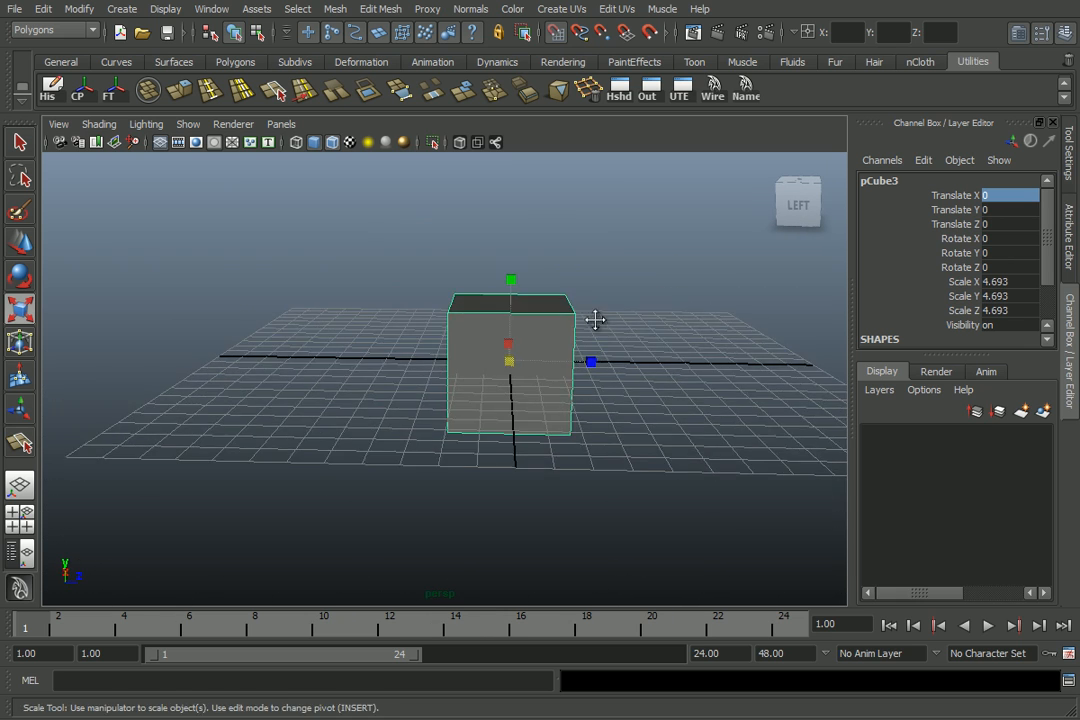
Stretch the cube to about 8.462 in X and 10.398 in Z, and switch the viewport to wireframe display.
alt+middle_drag(598, 322, 547, 394)
scroll(547, 394, up, 2)
scroll(547, 394, up, 2)
drag(549, 488, 536, 415)
scroll(536, 415, up, 3)
scroll(536, 415, up, 2)
key(4)
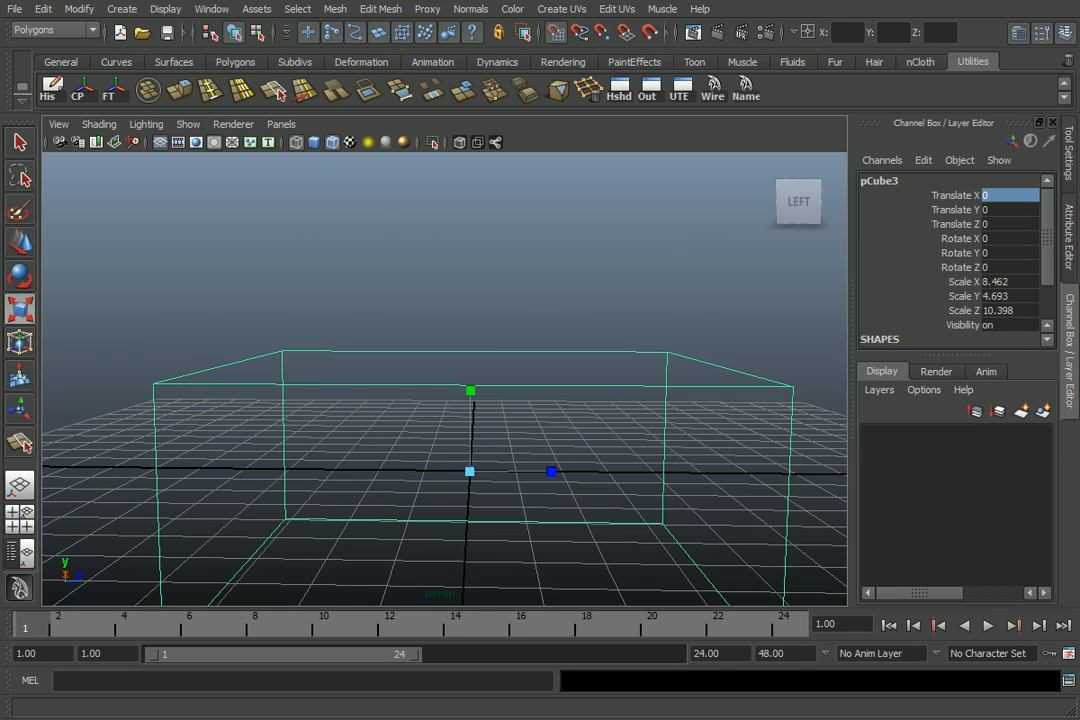
Edit the cube's pivot and snap it to a bottom corner vertex using point snapping.
mouse_move(528, 578)
alt+mouse_down()
mouse_move(540, 436)
mouse_move(550, 441)
alt+mouse_up()
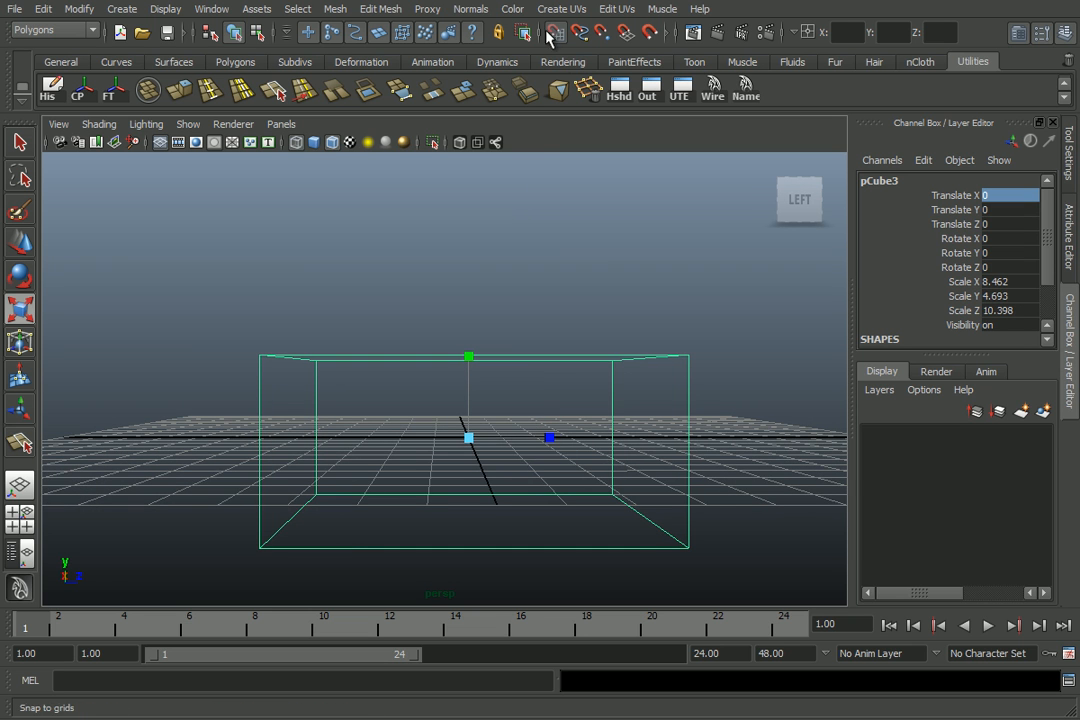
alt+drag(538, 320, 530, 400)
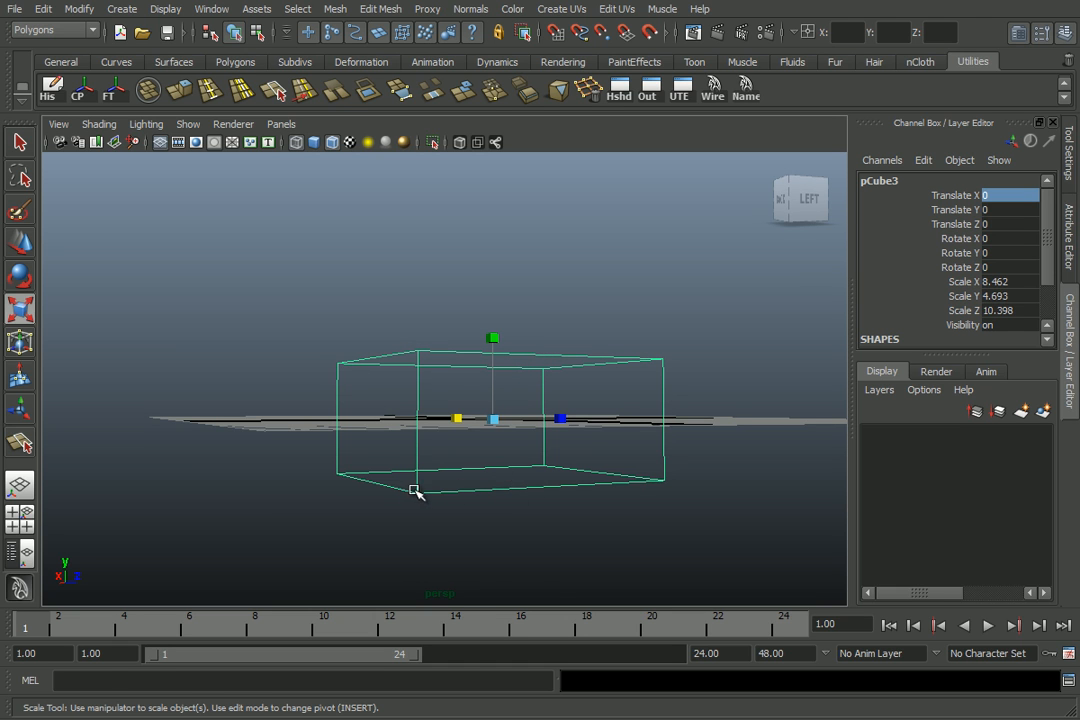
alt+drag(508, 412, 424, 533)
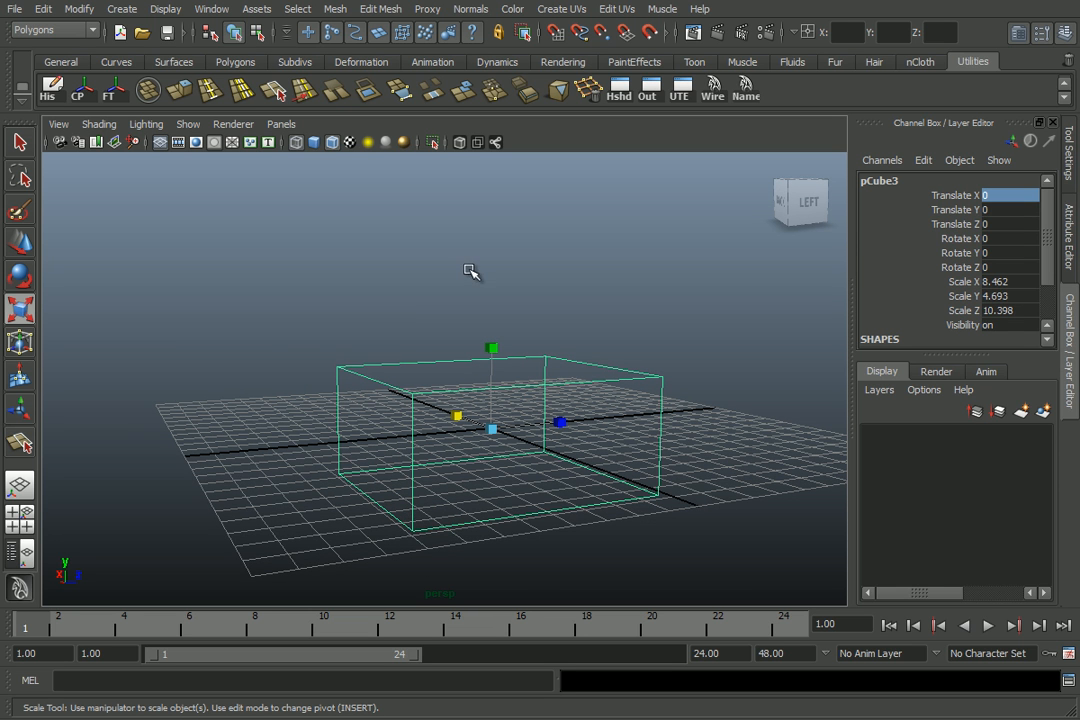
key(Insert)
key(Insert)
key(w)
key(Insert)
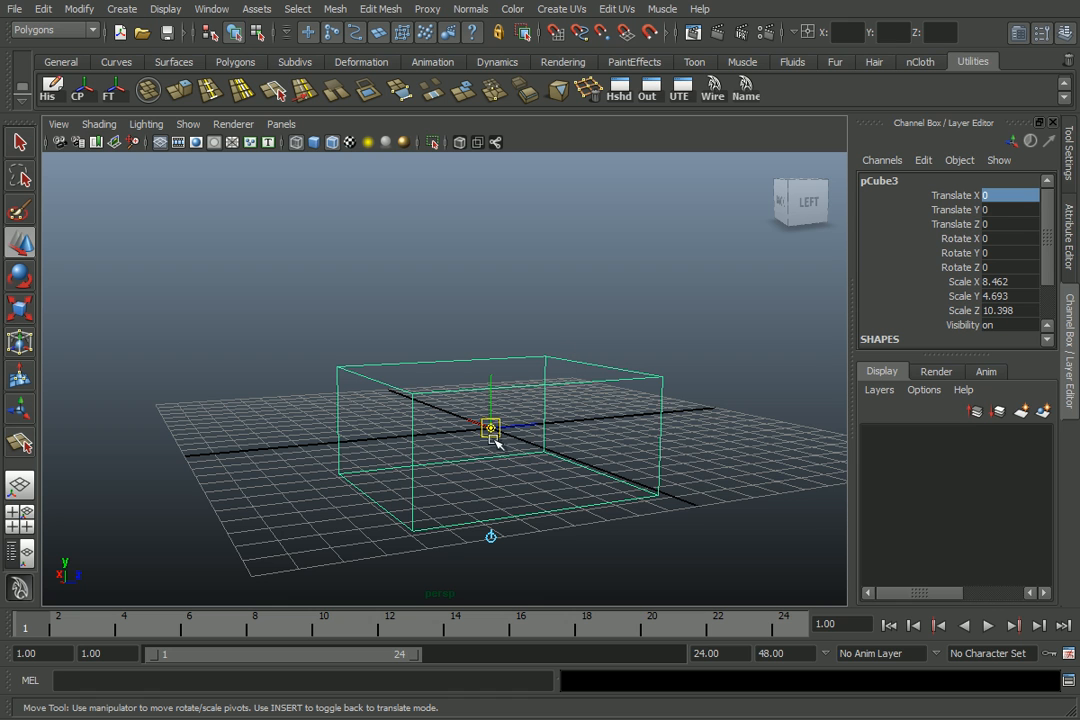
key(Insert)
key(Insert)
click(491, 431)
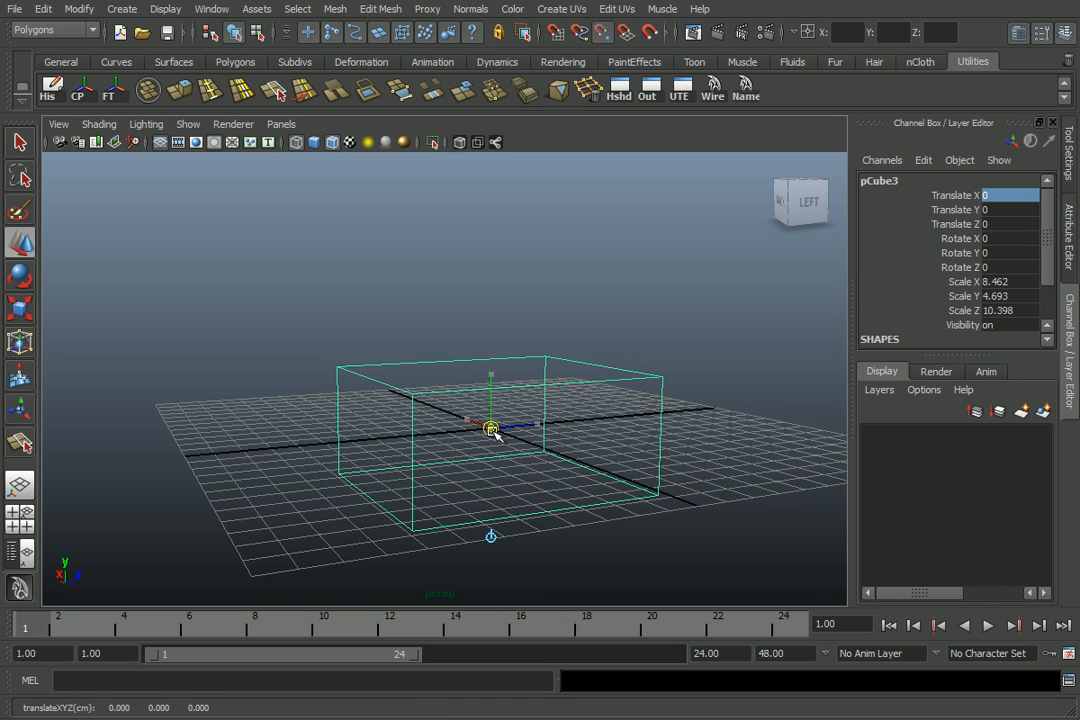
drag(491, 431, 441, 494)
key(Insert)
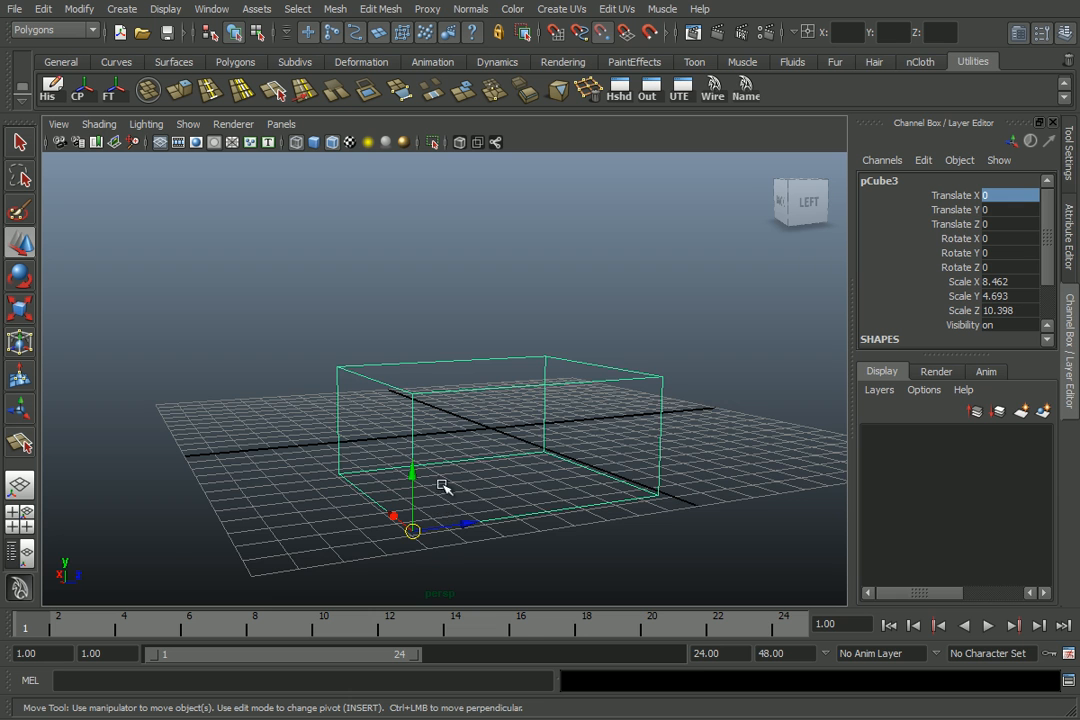
Move the cube vertically with grid snapping so its base rests on the grid at about 2.346 in Y, and turn snapping off.
alt+drag(470, 440, 380, 548)
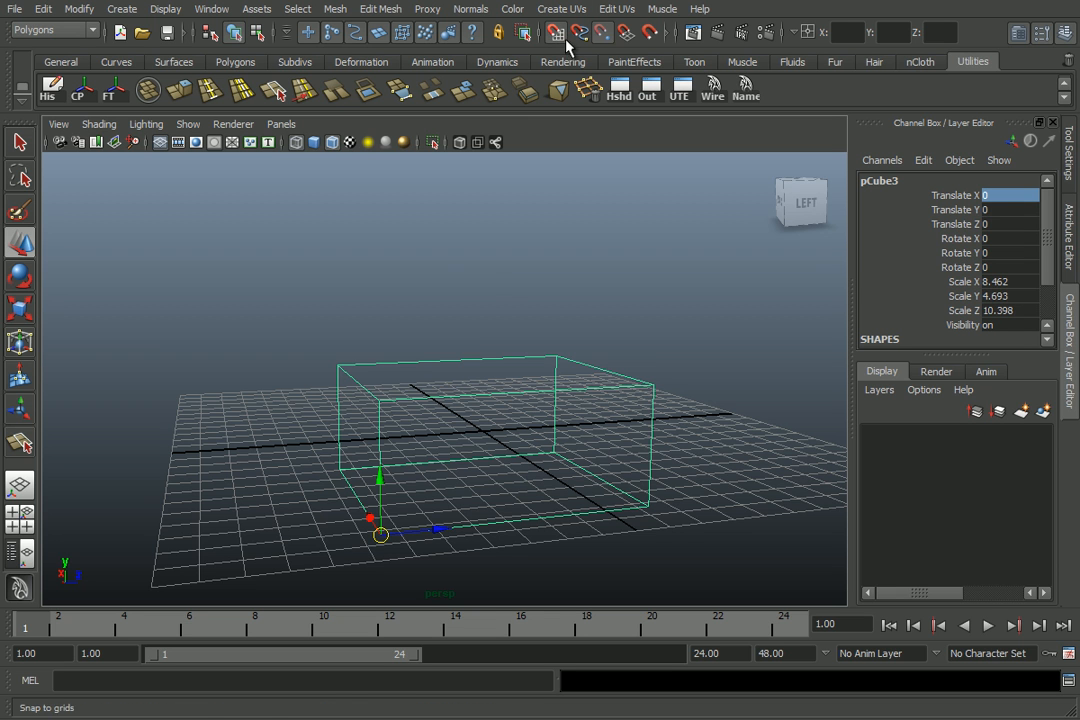
drag(383, 481, 573, 410)
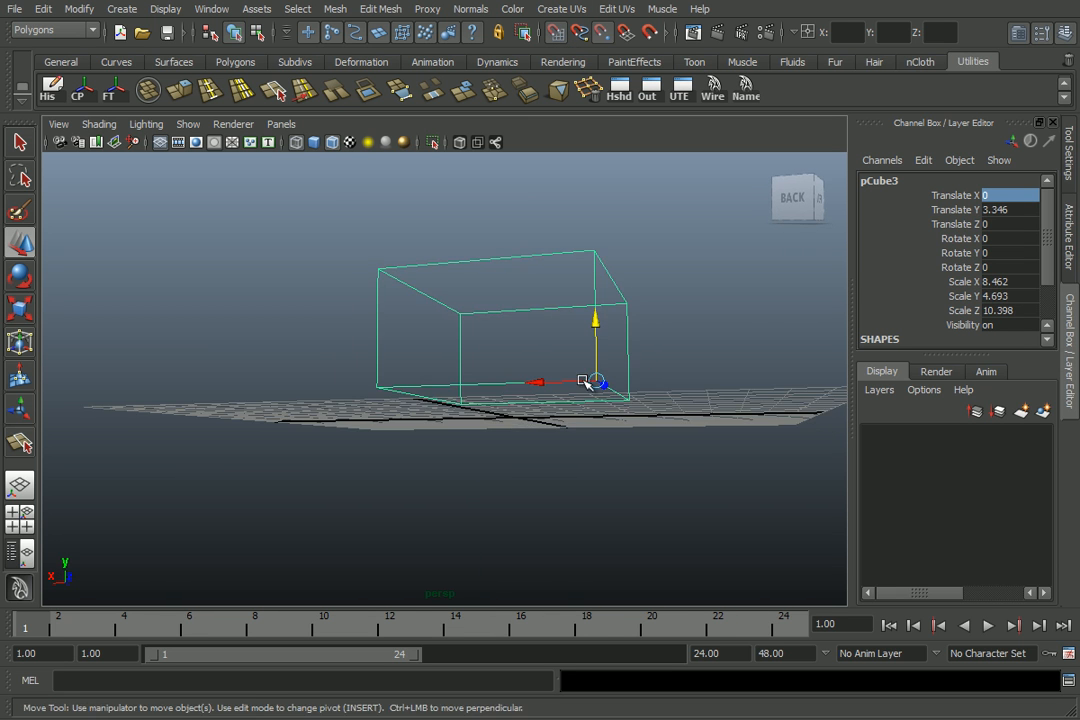
drag(598, 325, 480, 405)
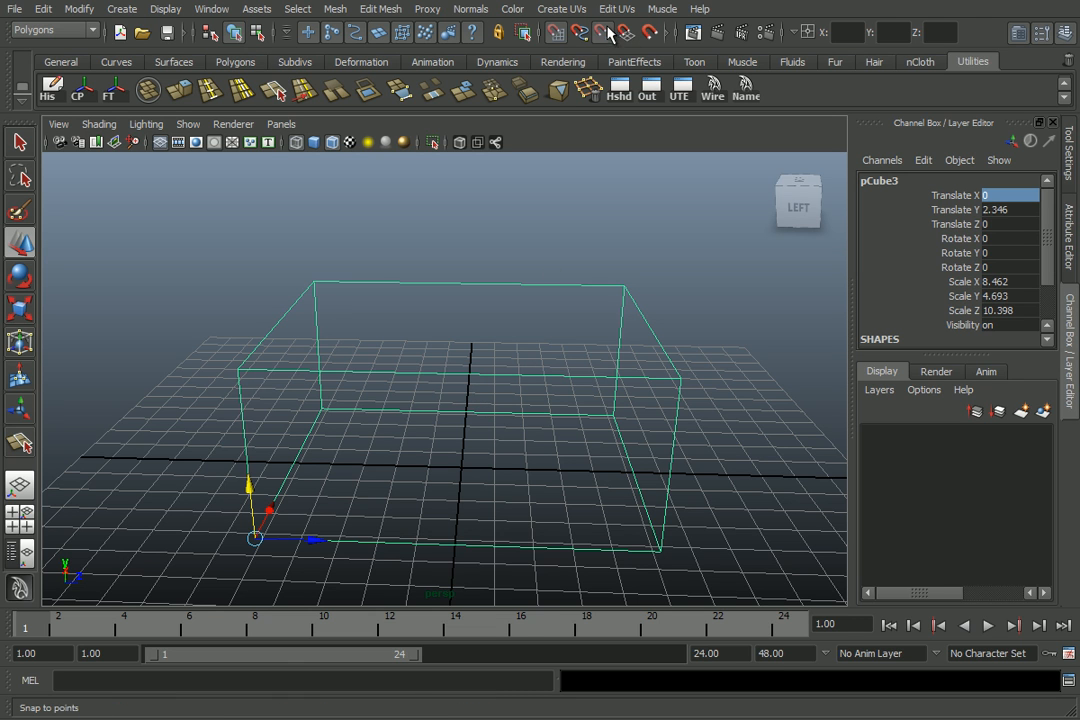
click(563, 31)
scroll(556, 241, down, 3)
alt+drag(548, 264, 619, 258)
scroll(572, 293, down, 2)
alt+drag(572, 293, 562, 296)
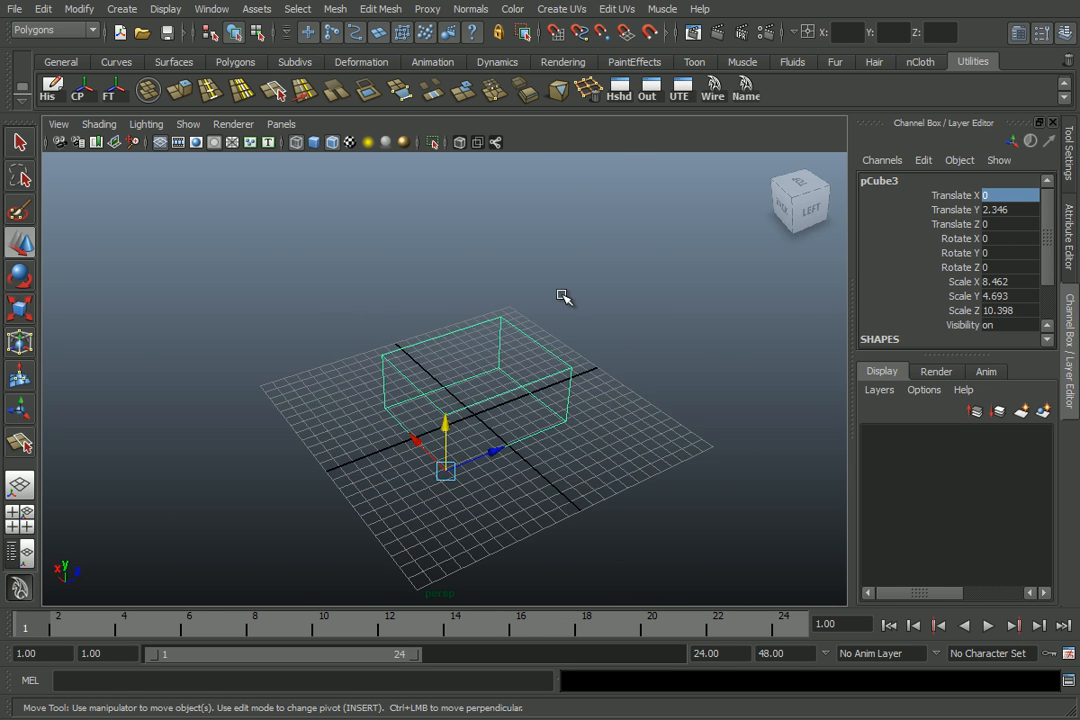
Draw a wavy six-point EP curve across the cube in the top view.
key(space)
key(space)
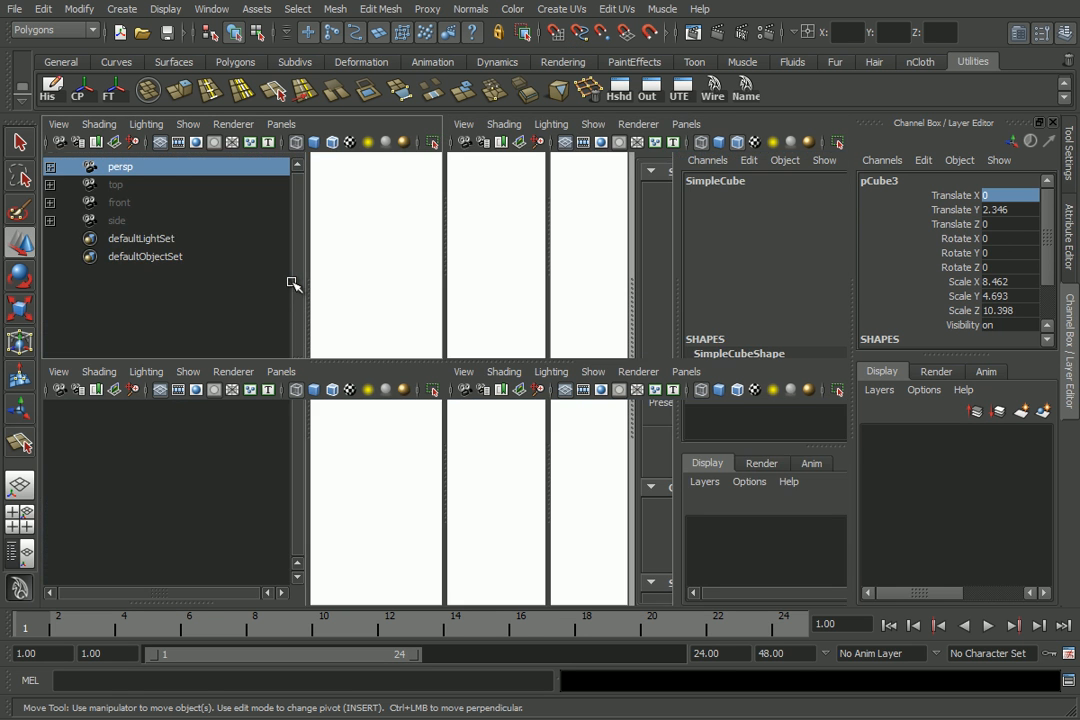
click(118, 9)
click(128, 161)
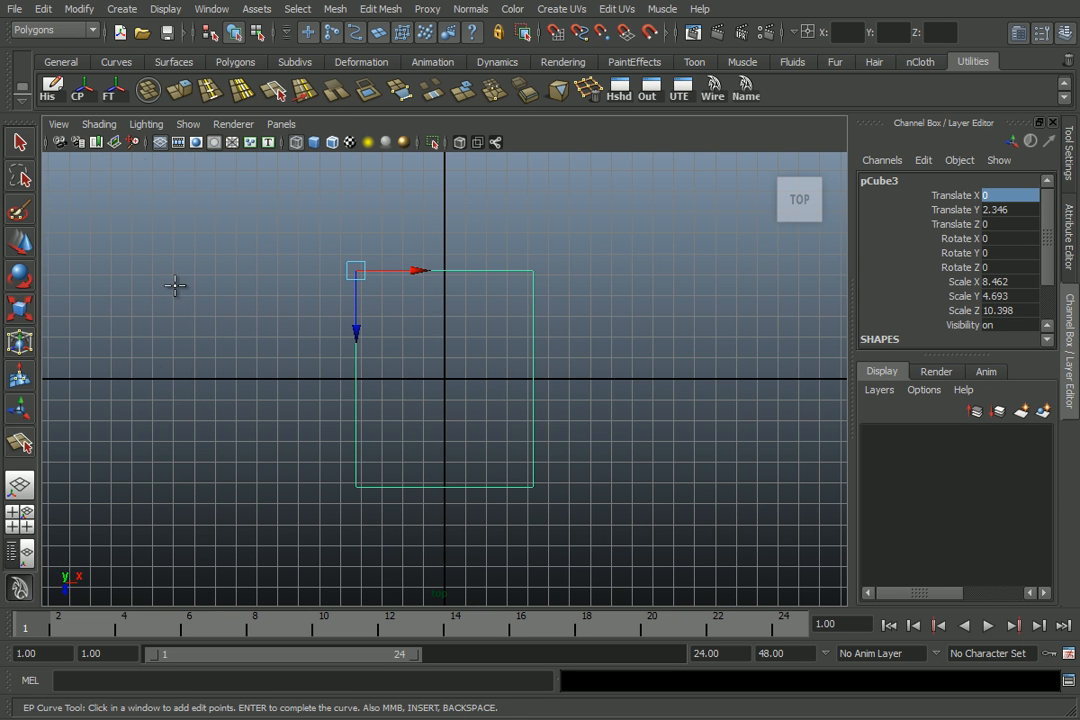
click(133, 378)
click(196, 284)
click(294, 413)
click(513, 428)
click(692, 339)
click(817, 479)
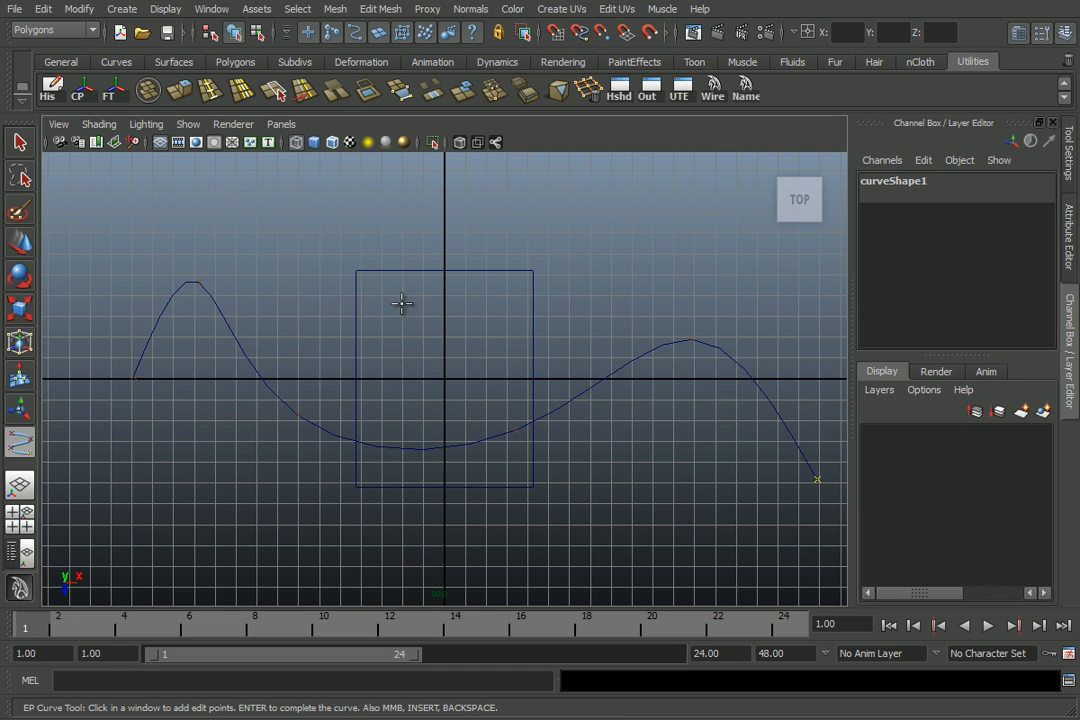
key(w)
Select the cube and center its pivot.
click(407, 271)
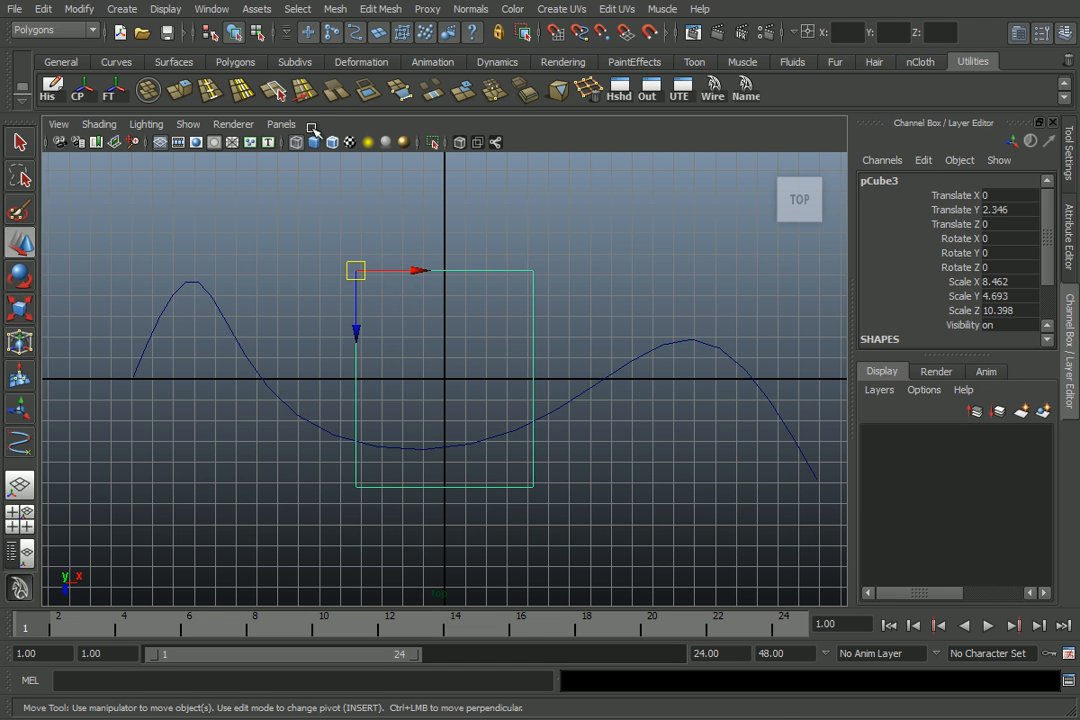
click(79, 9)
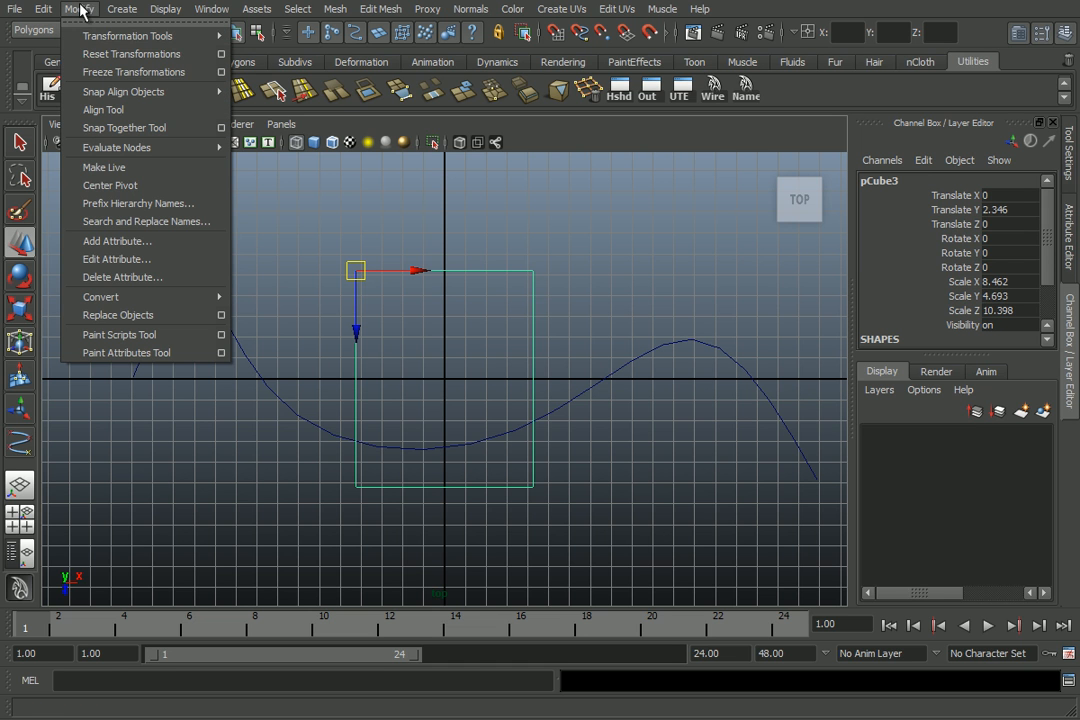
click(110, 185)
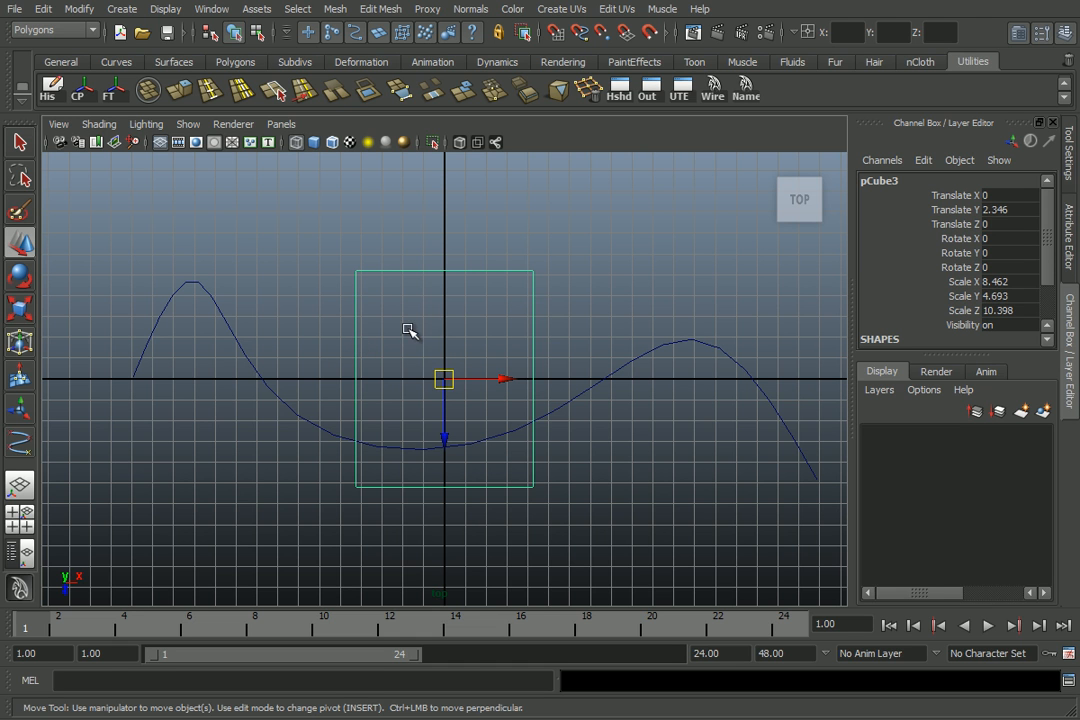
Move the cube along the curve with curve snapping, and place it freely at about -1.604 in X and -3.396 in Z.
drag(444, 378, 316, 308)
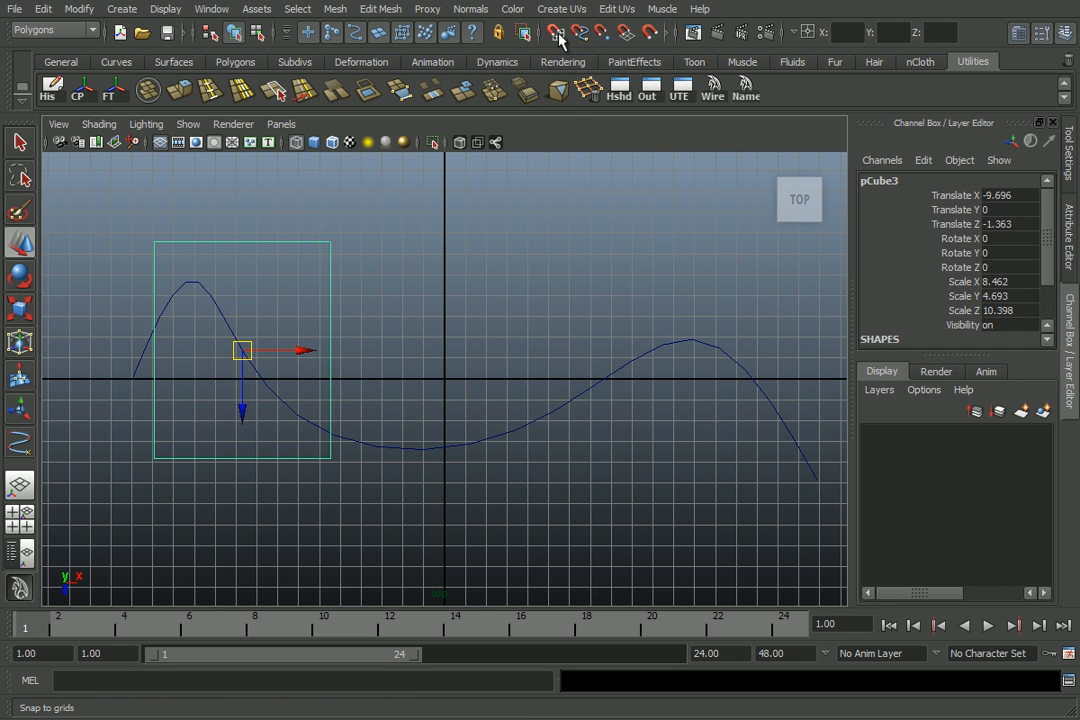
drag(243, 347, 410, 308)
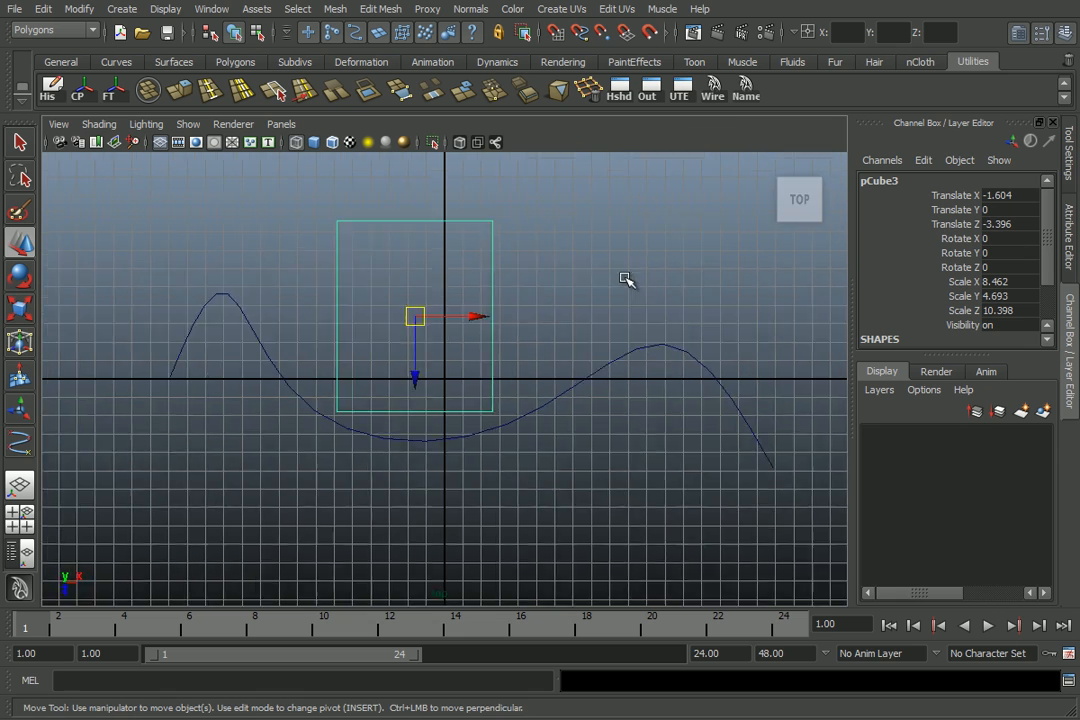
Delete the cube and the curve in the perspective view, and reset the camera to its home position.
key(space)
key(space)
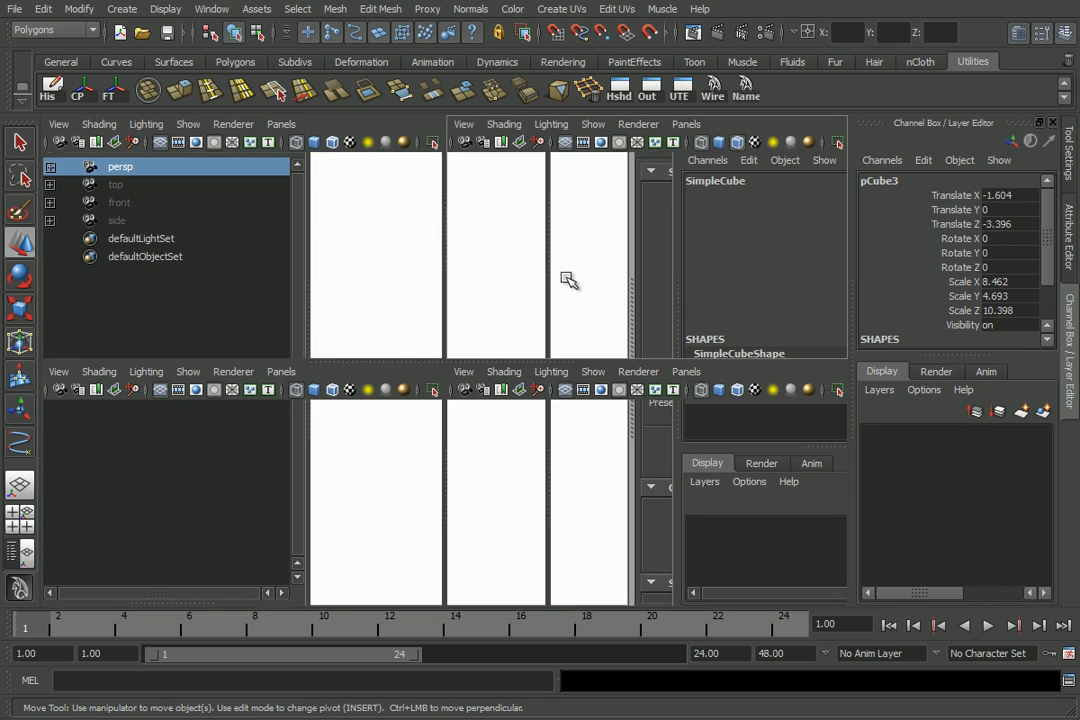
alt+drag(456, 398, 333, 412)
alt+right_drag(333, 412, 310, 405)
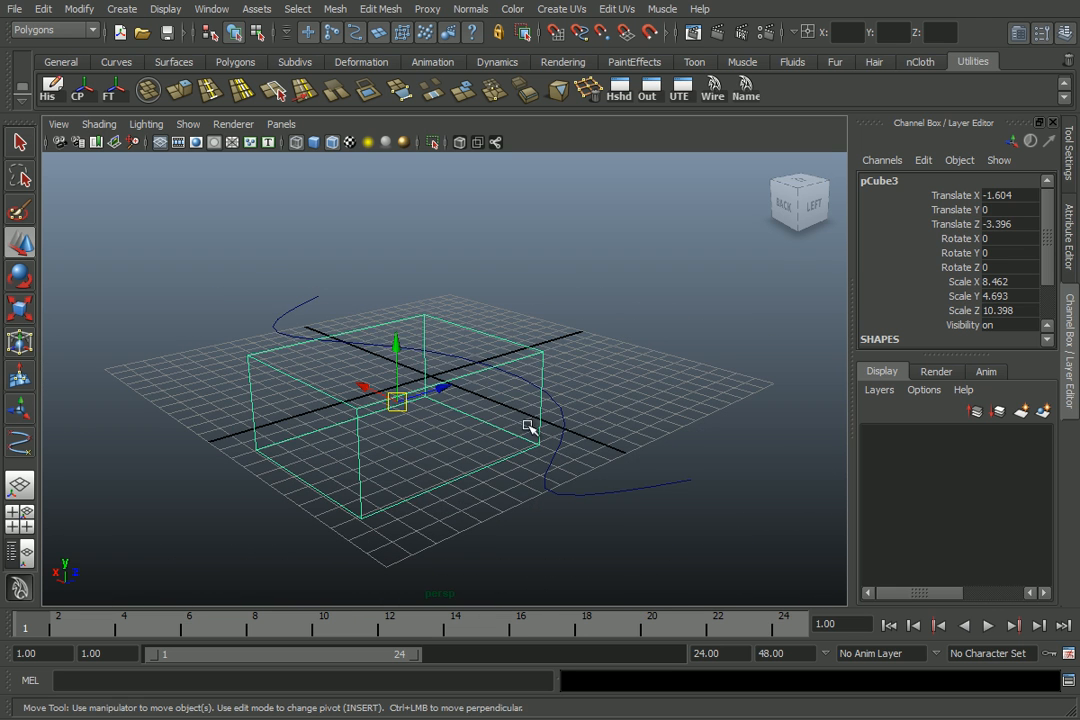
shift+click(387, 349)
key(Delete)
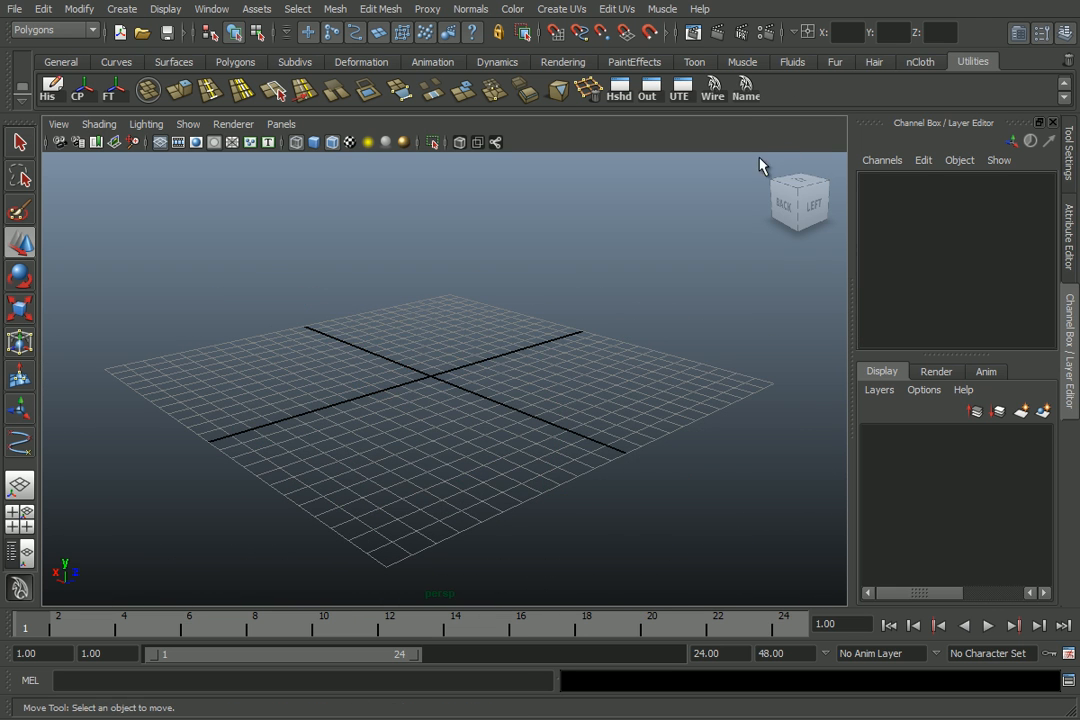
click(767, 162)
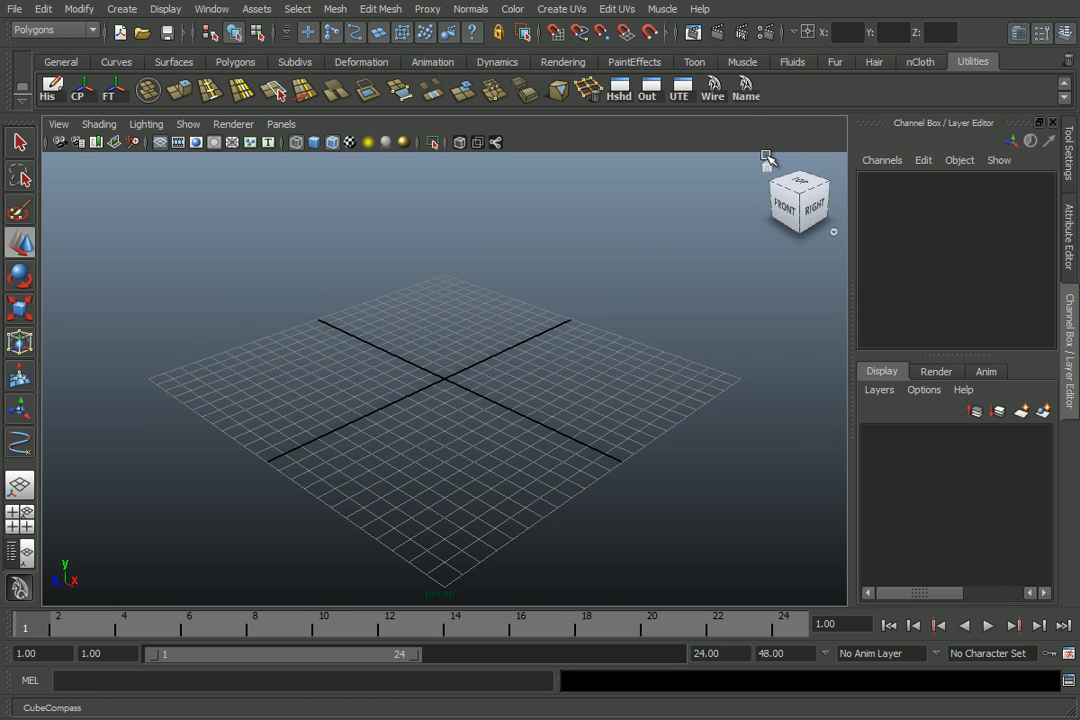